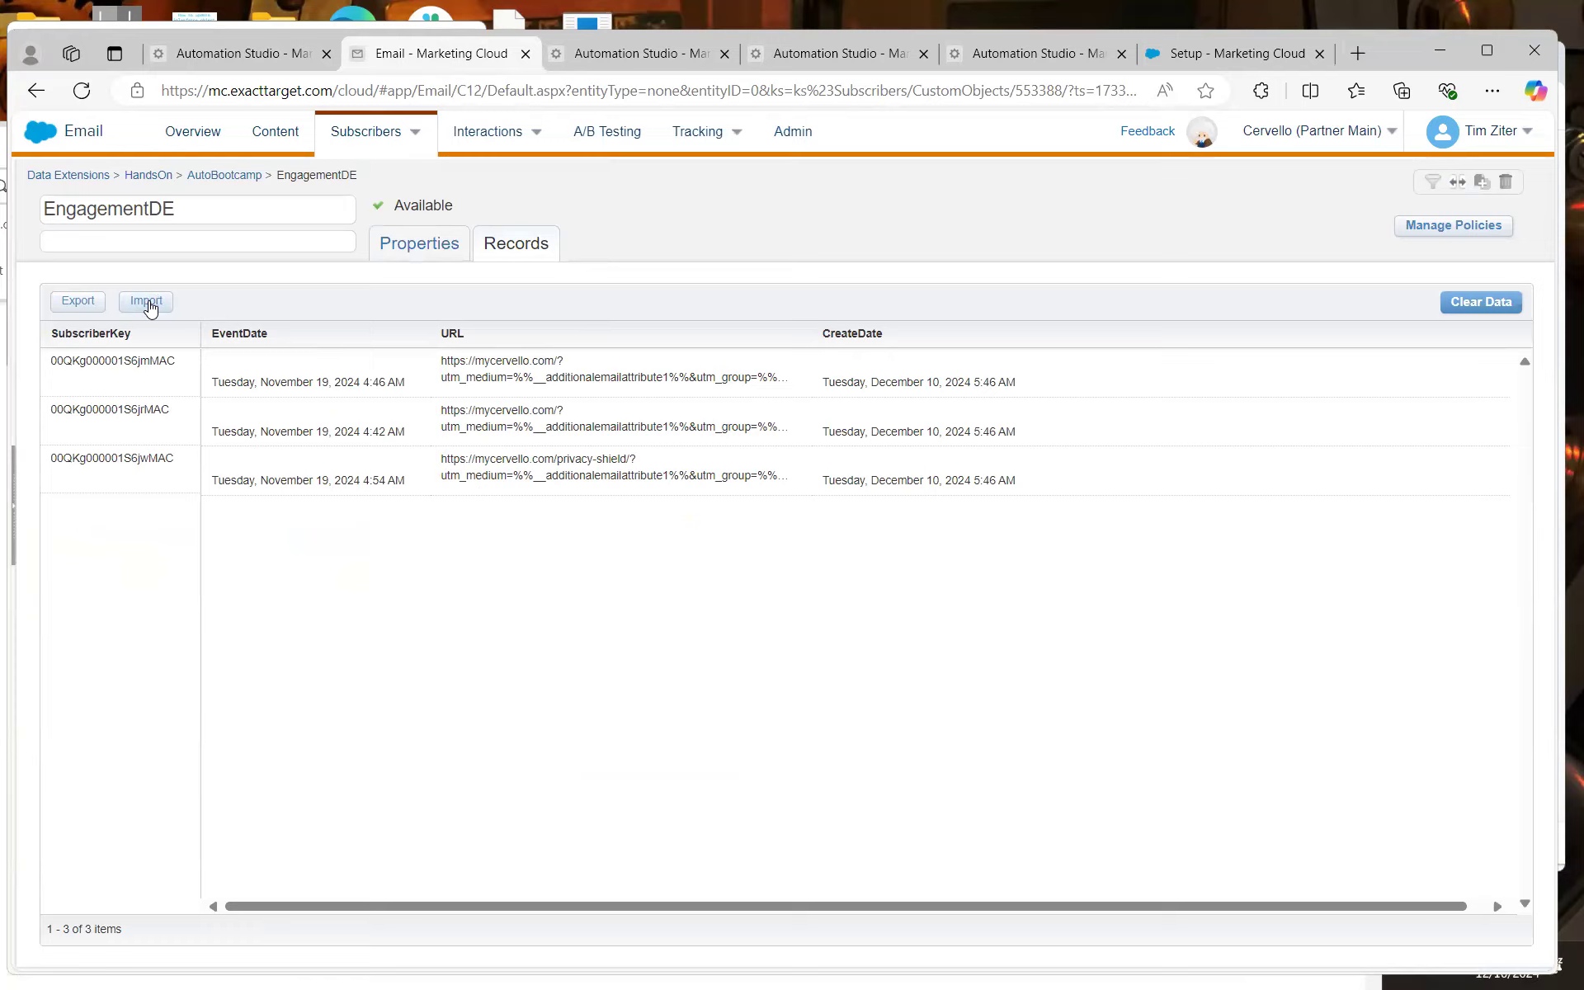
Export the EngagementDE records as a comma-separated file with column headers, delivered by browser download, and close the export dialog
click(78, 301)
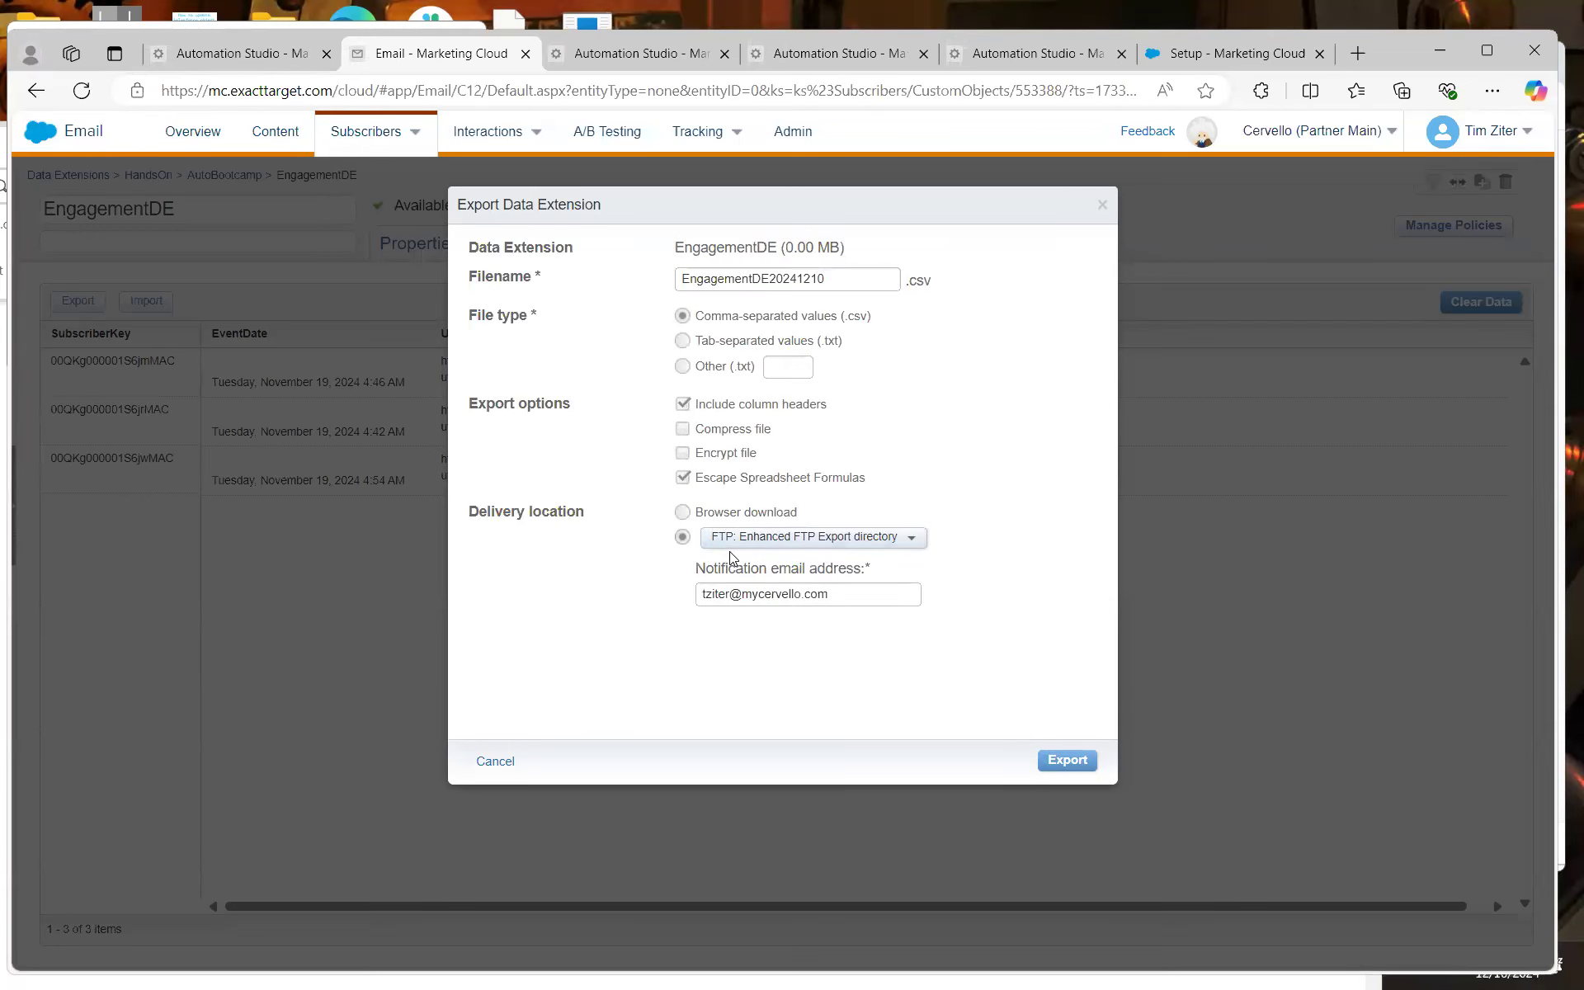
click(730, 512)
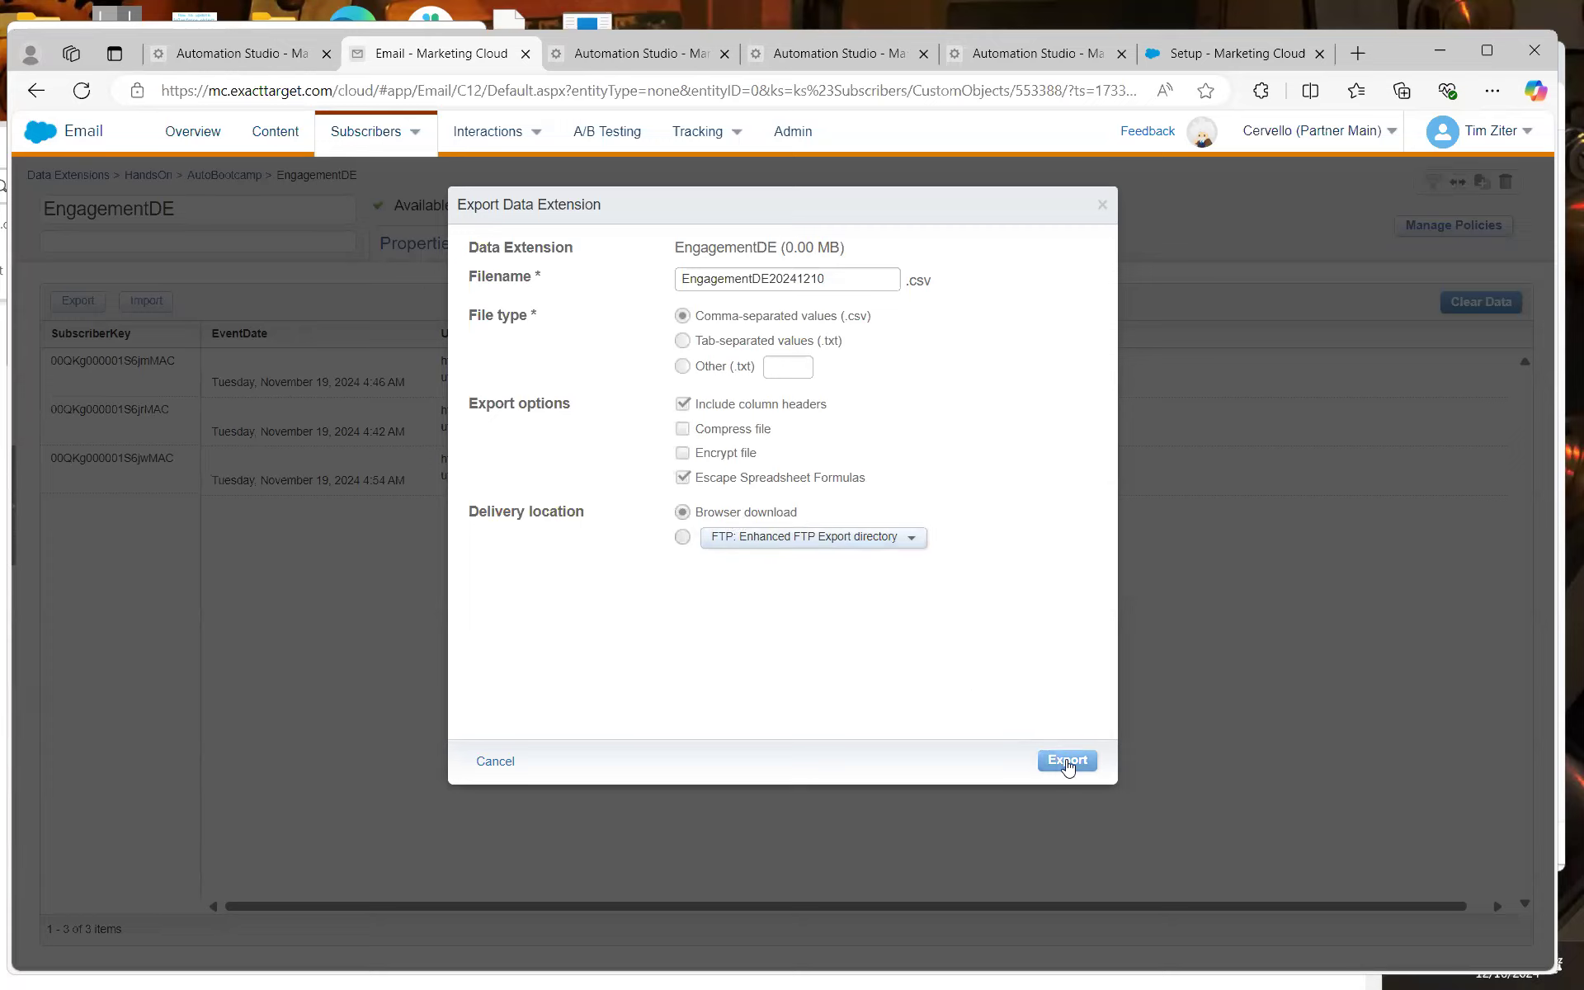
click(1068, 762)
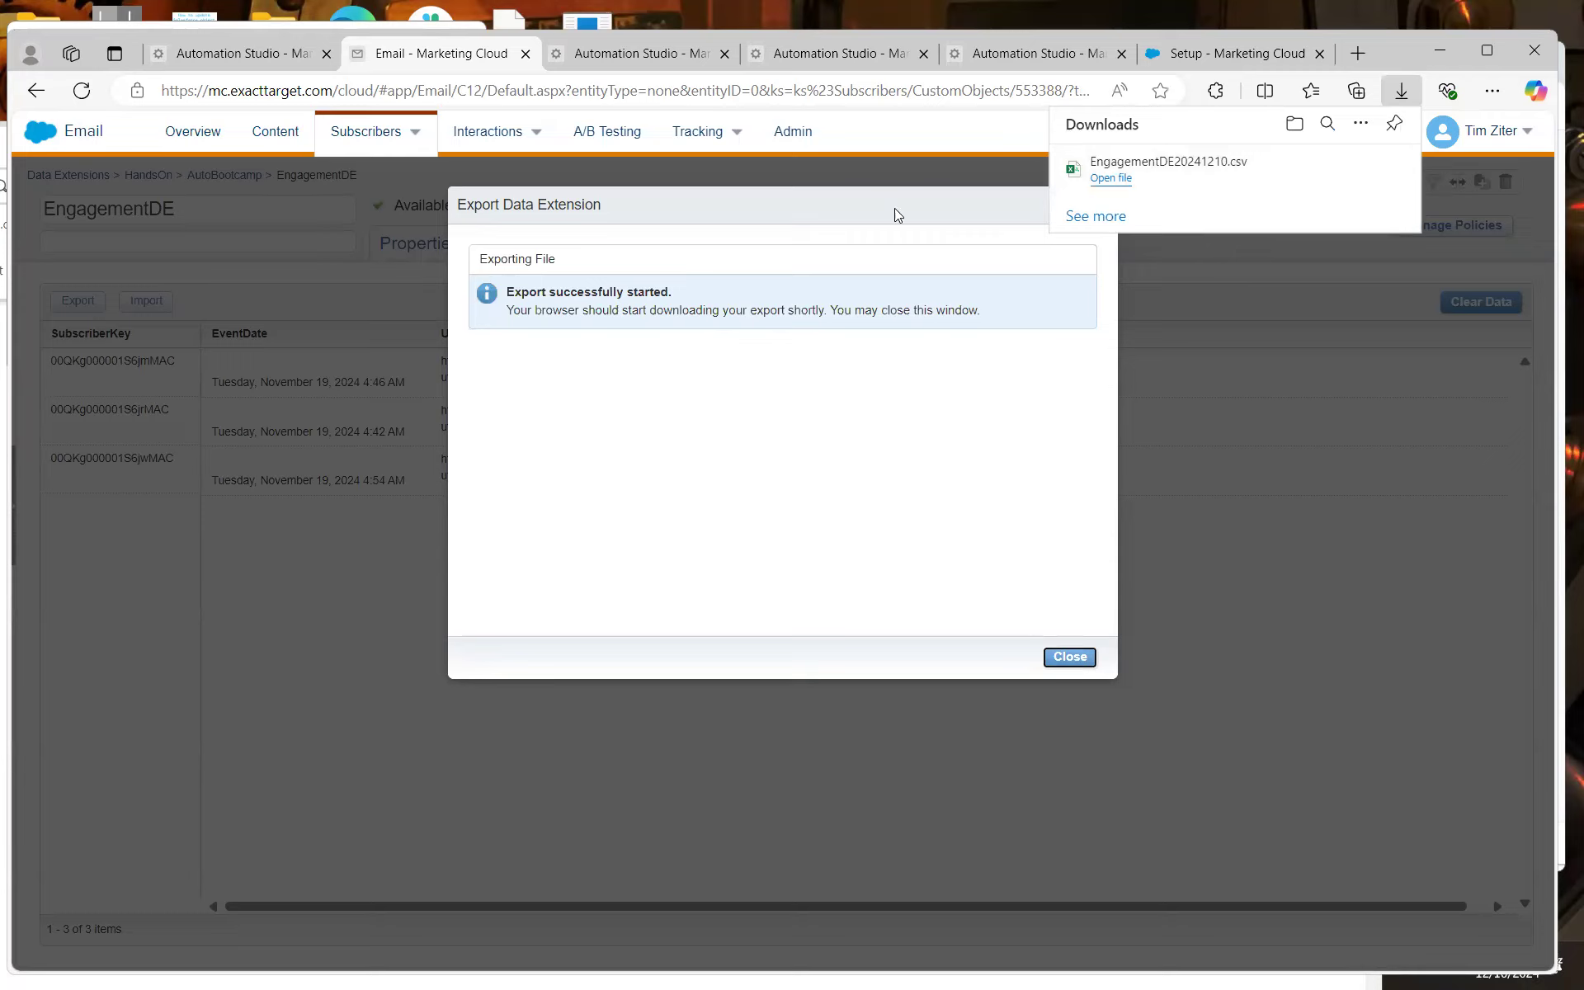
triple_click(853, 258)
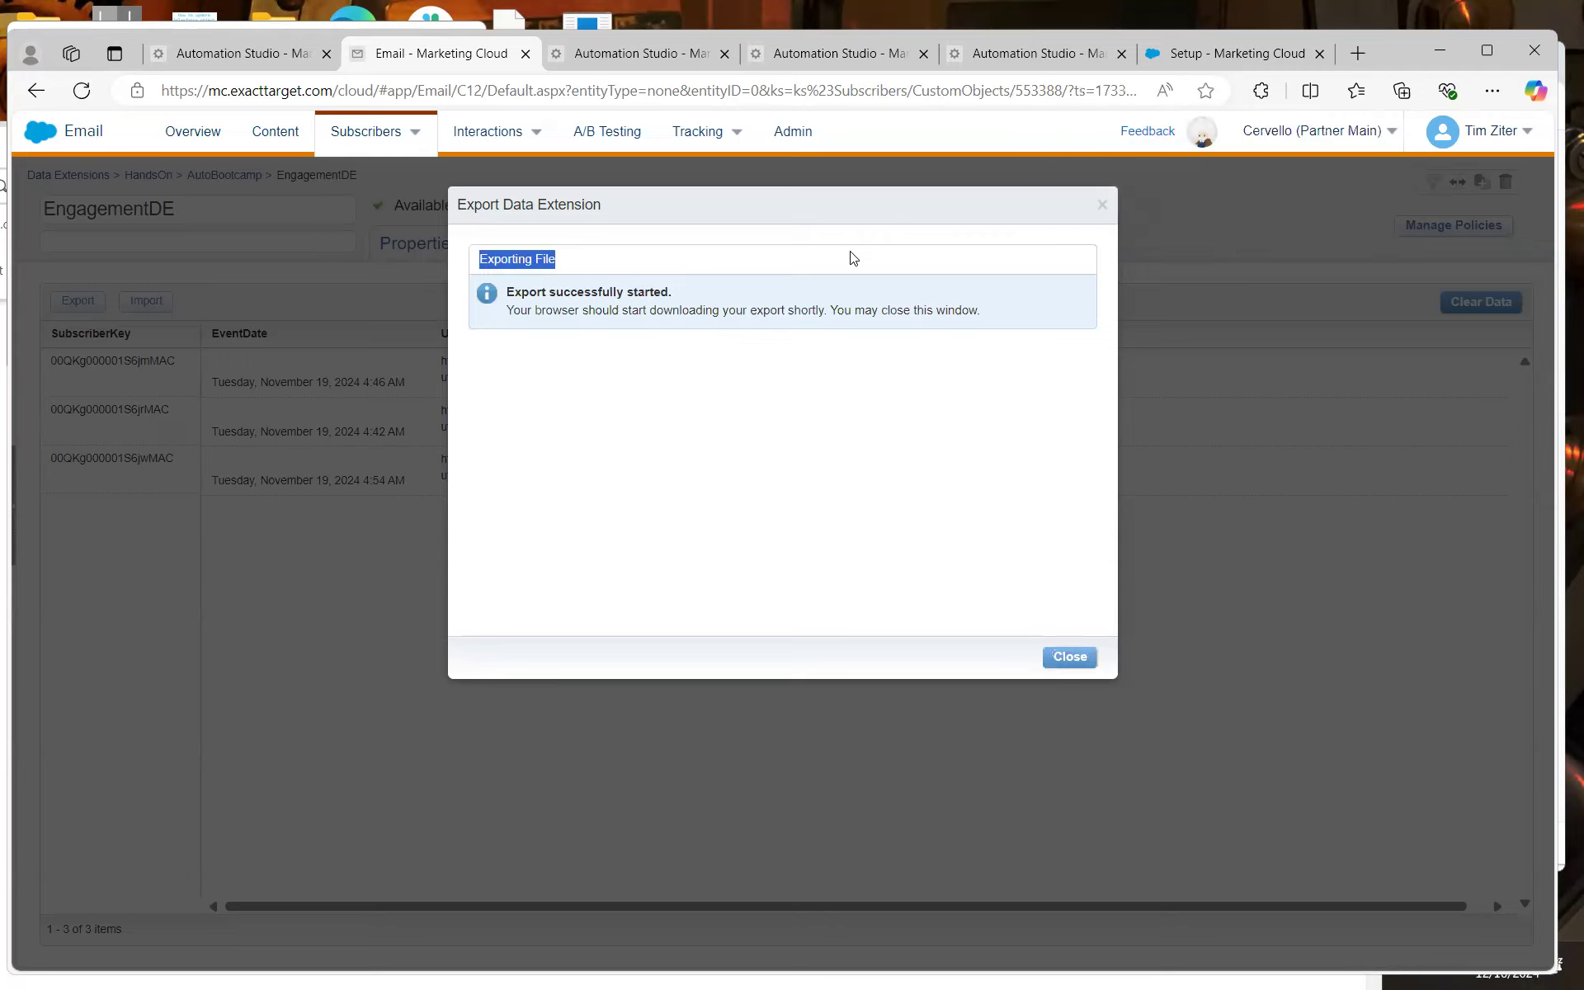
triple_click(1103, 205)
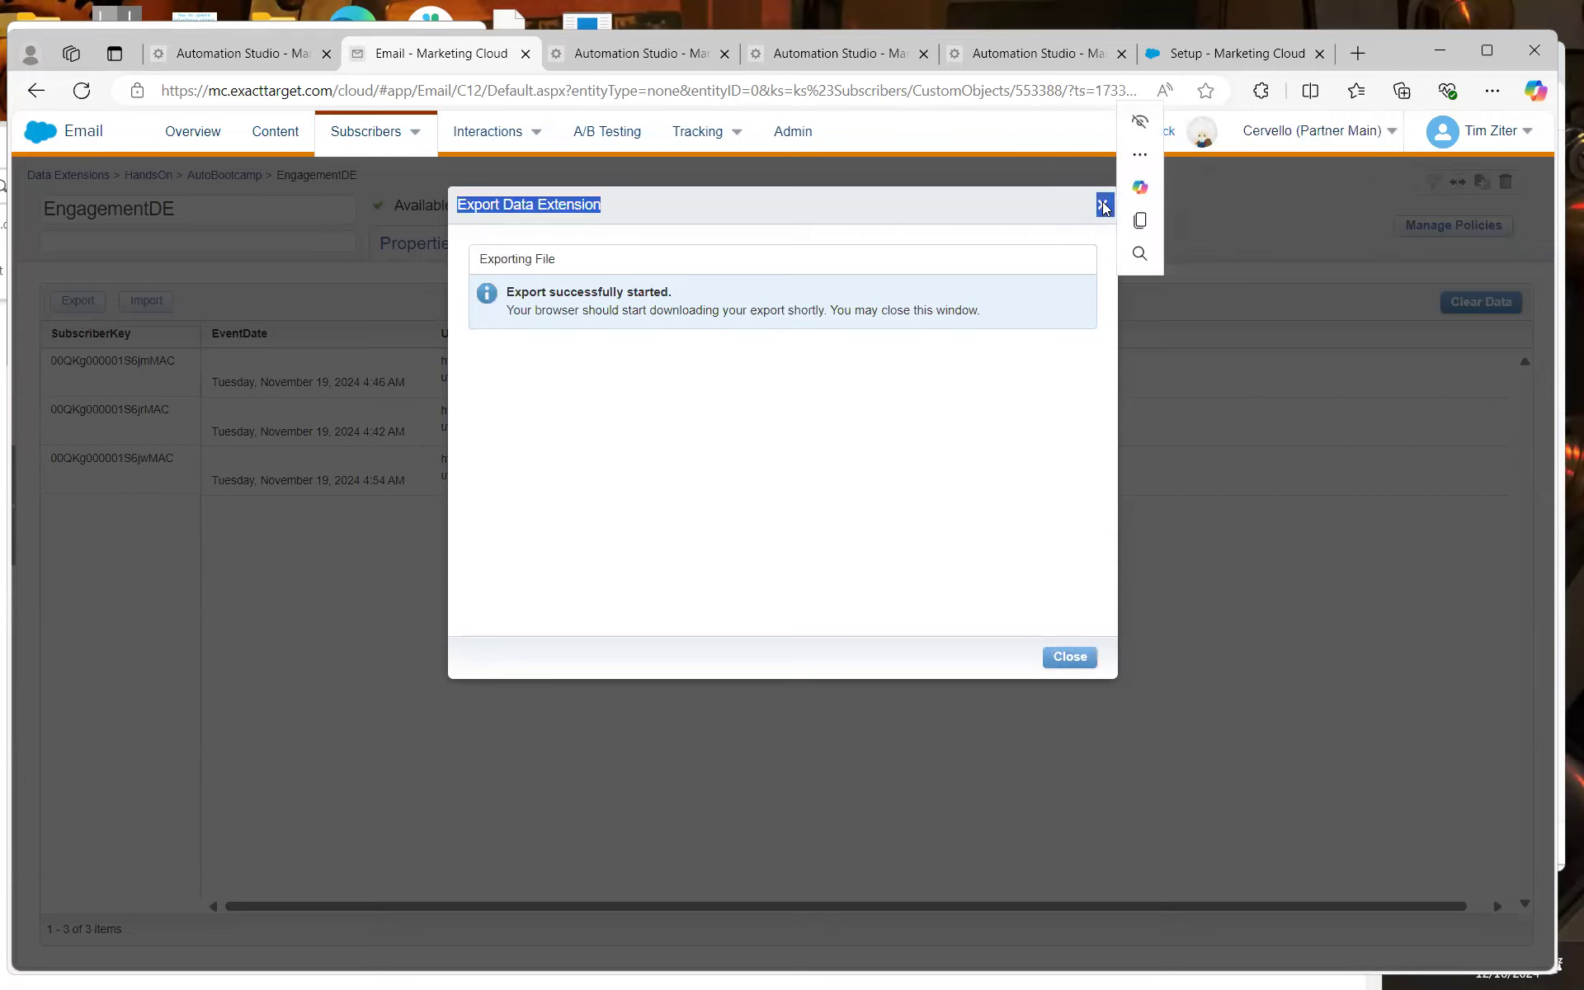
click(1104, 206)
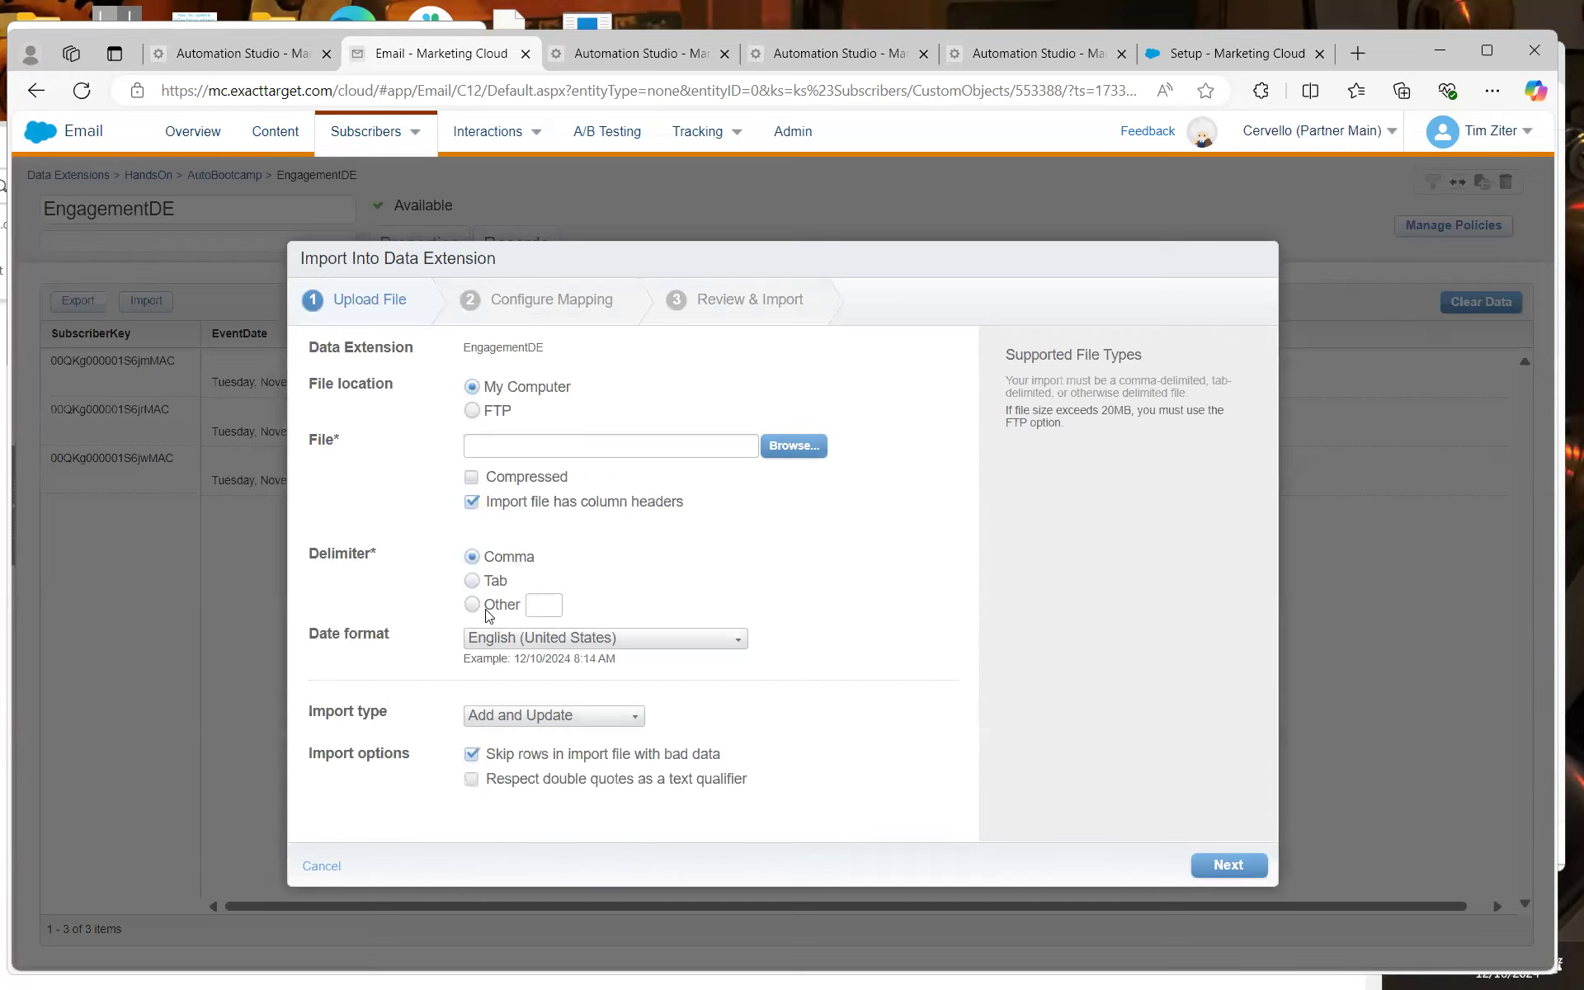
Try to proceed with an import into EngagementDE from My Computer without choosing a file, and cancel the import
click(1229, 868)
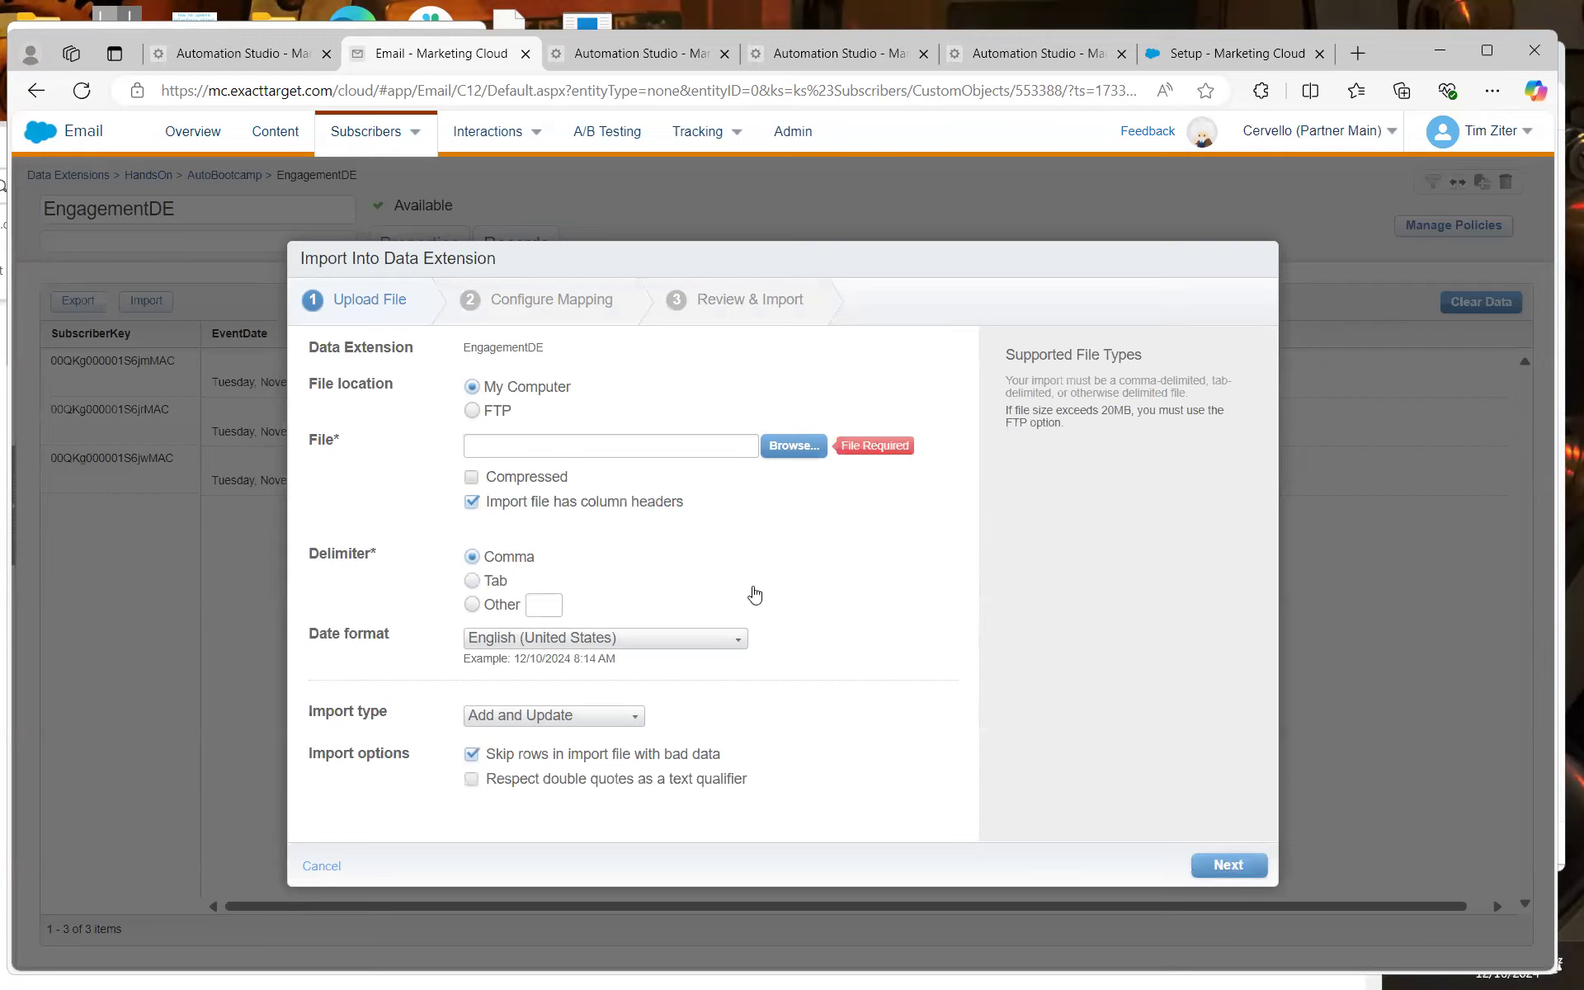
click(331, 870)
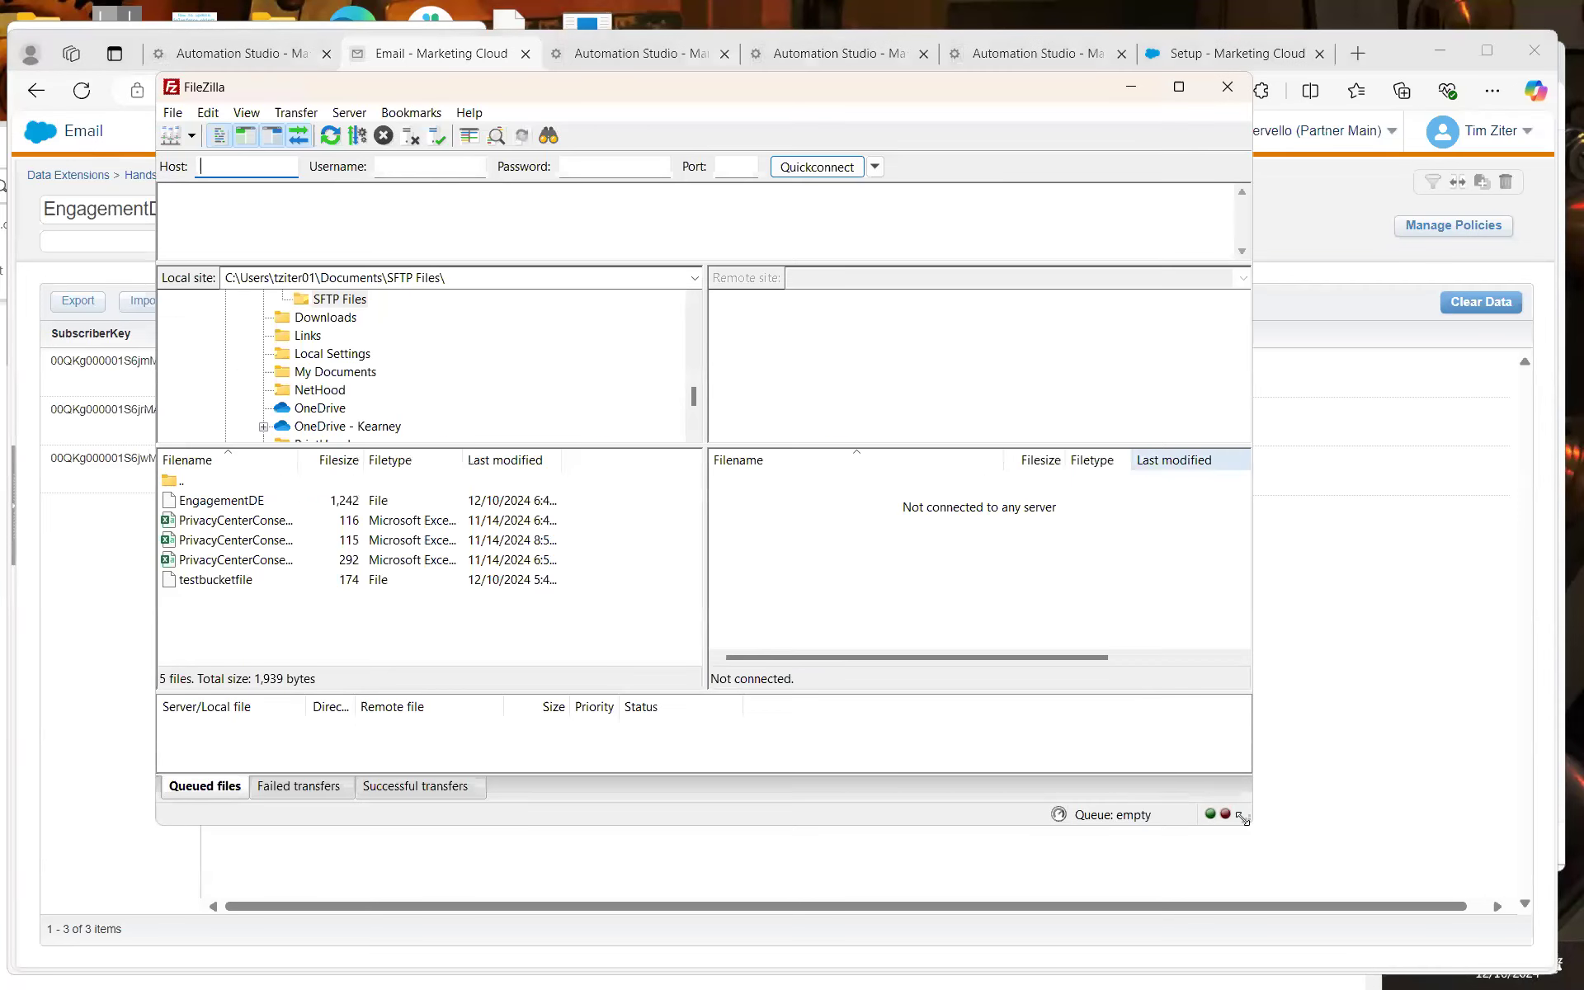
In FileZilla, enlarge the window and open the Site Manager for the SFMC FTP site
drag(1252, 828, 1362, 876)
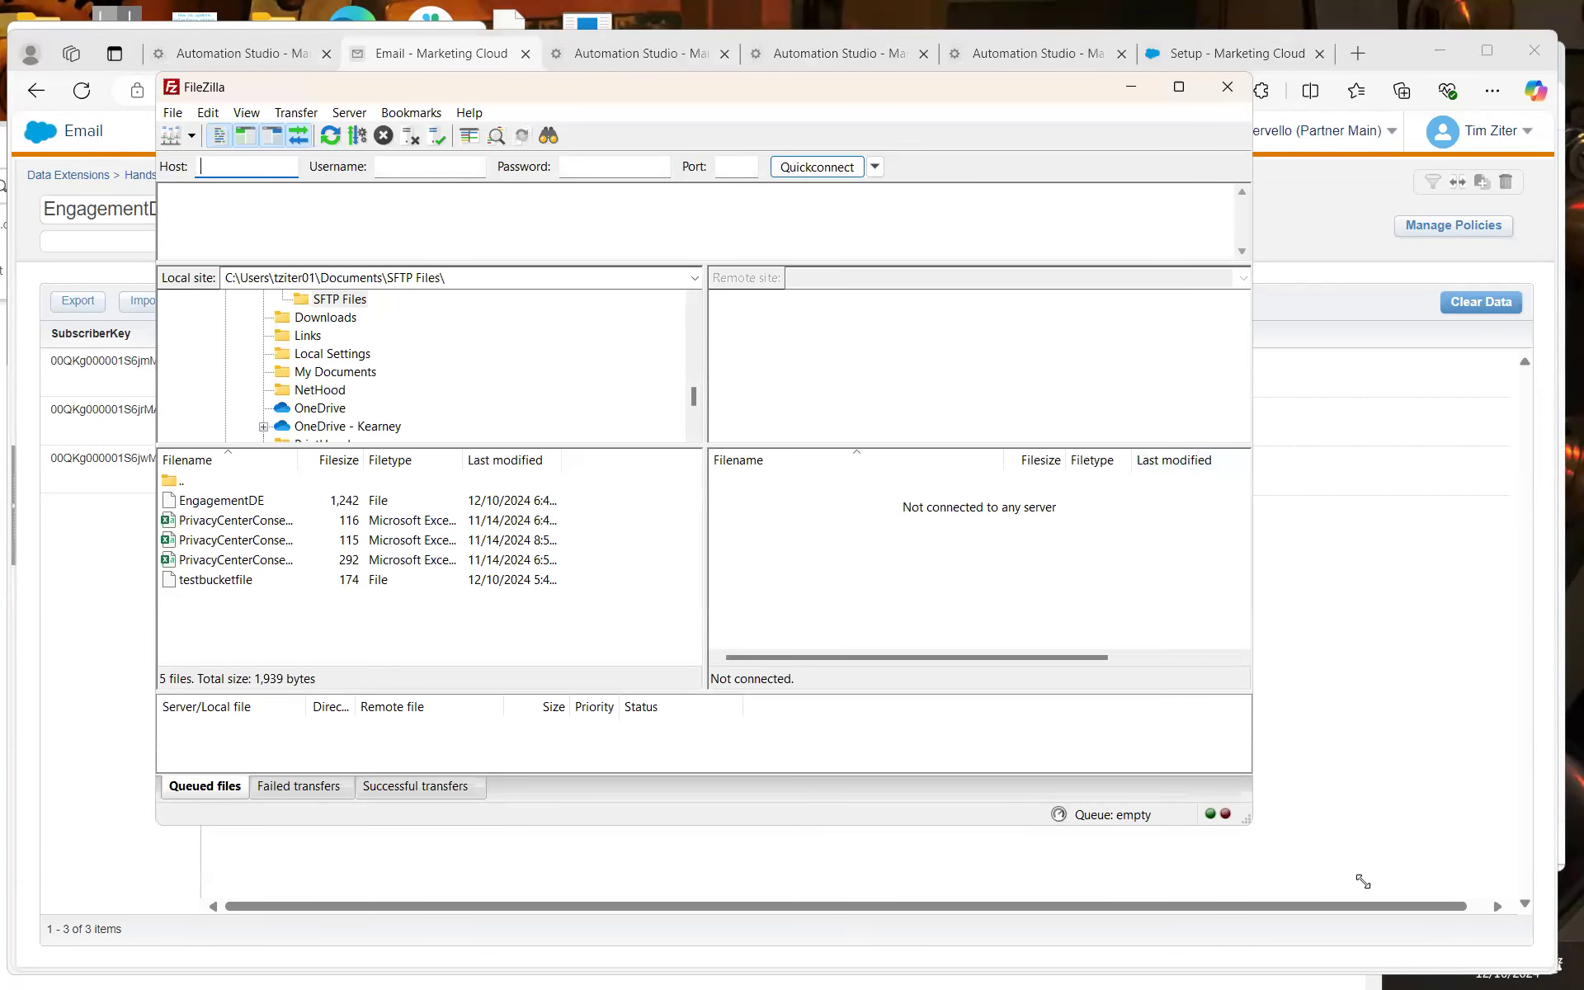
click(173, 112)
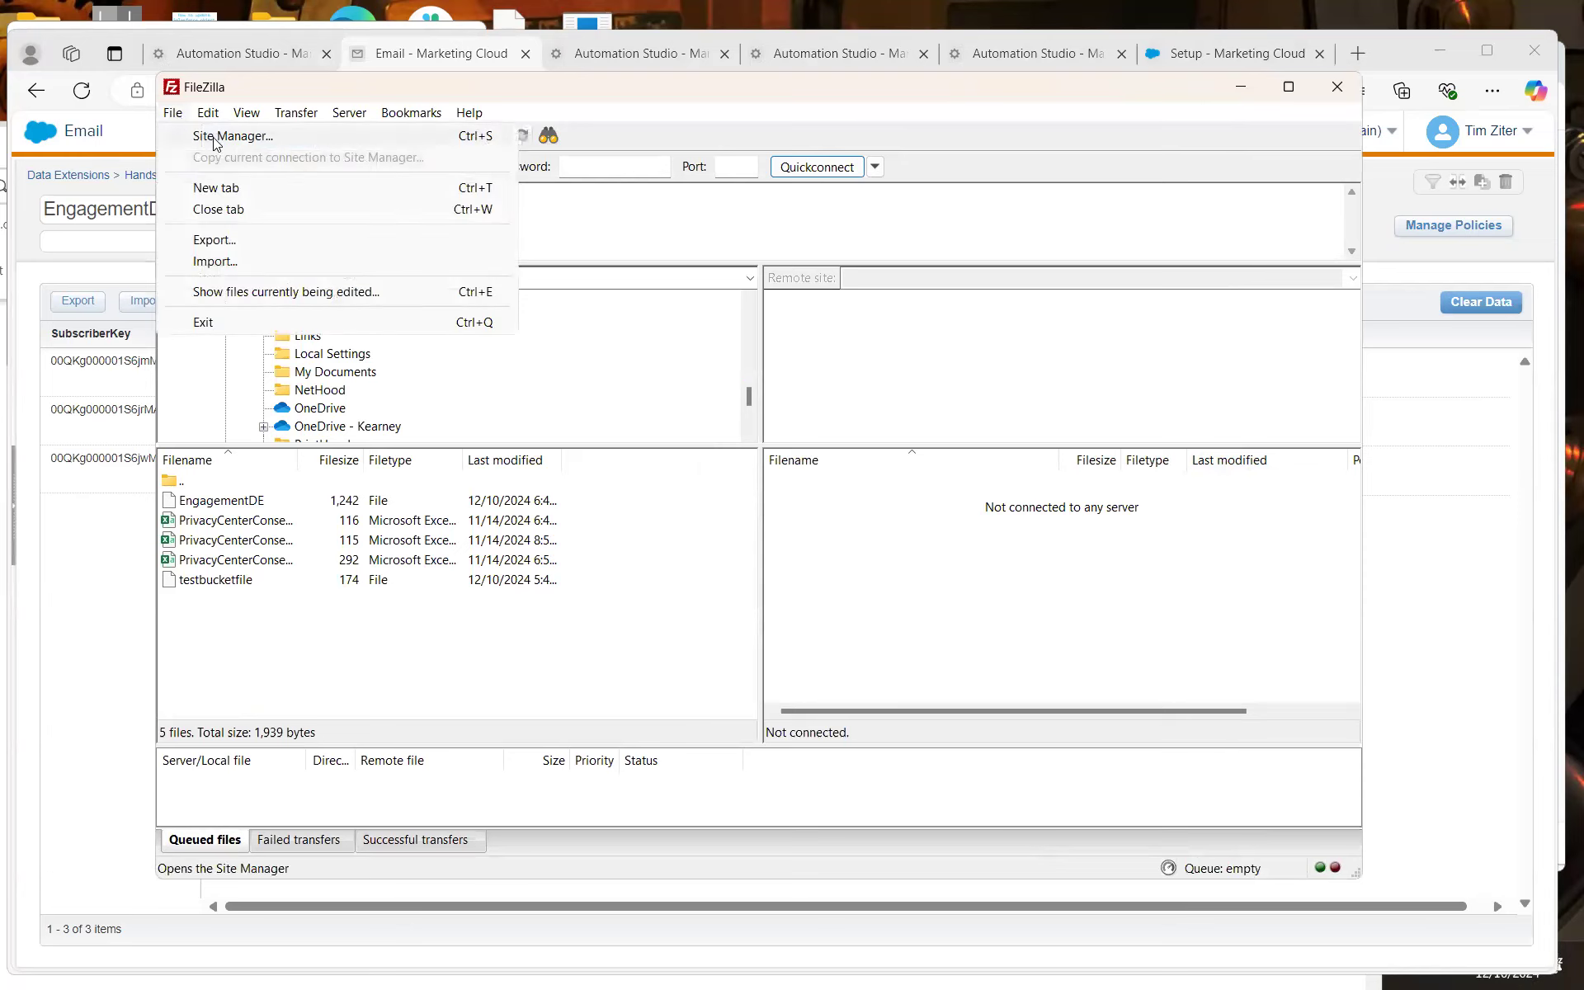
click(212, 142)
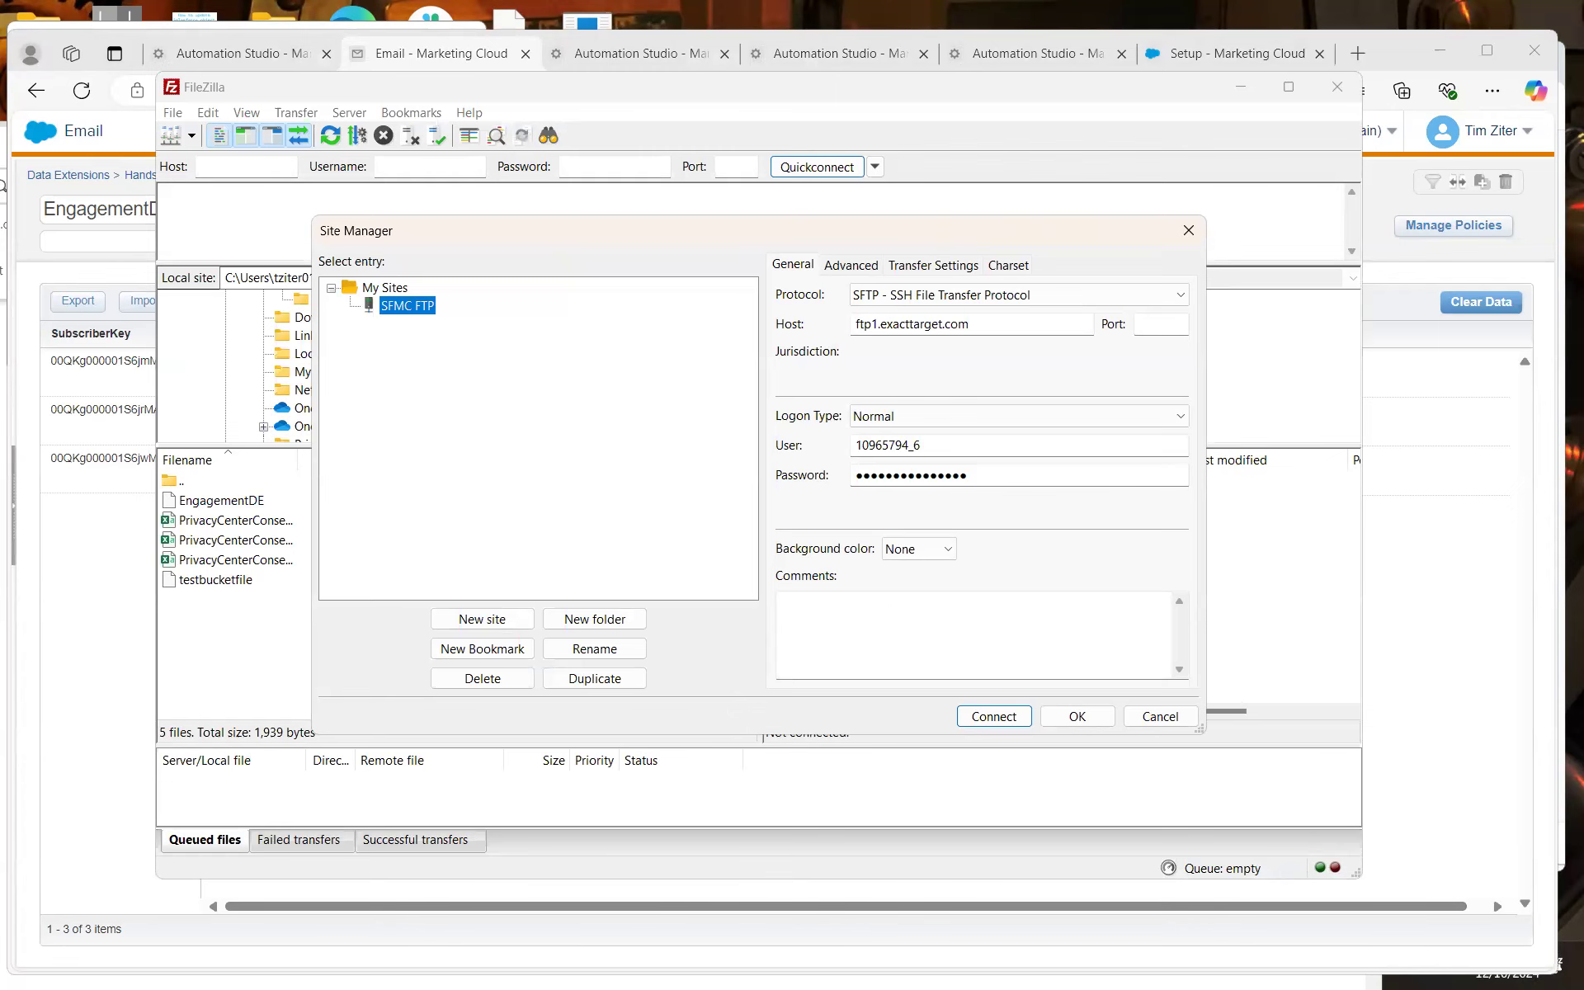
Switch to Chrome and examine the guide on connecting to the Marketing Cloud FTP, through the MID and stack verification
key(alt+Tab)
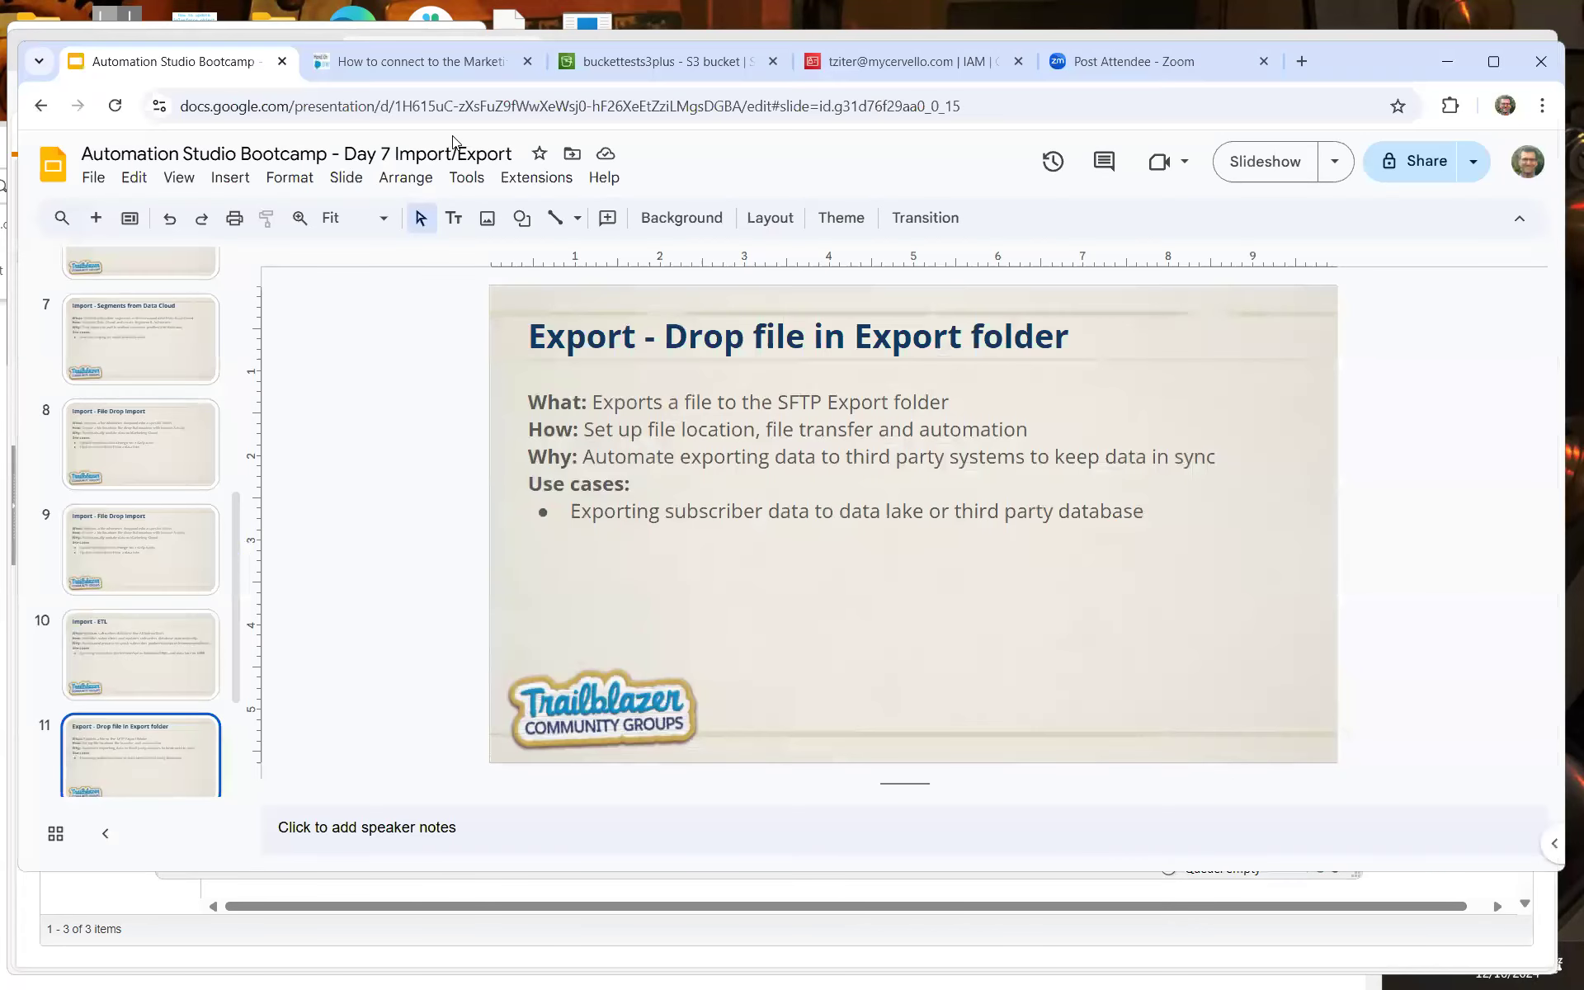
click(396, 61)
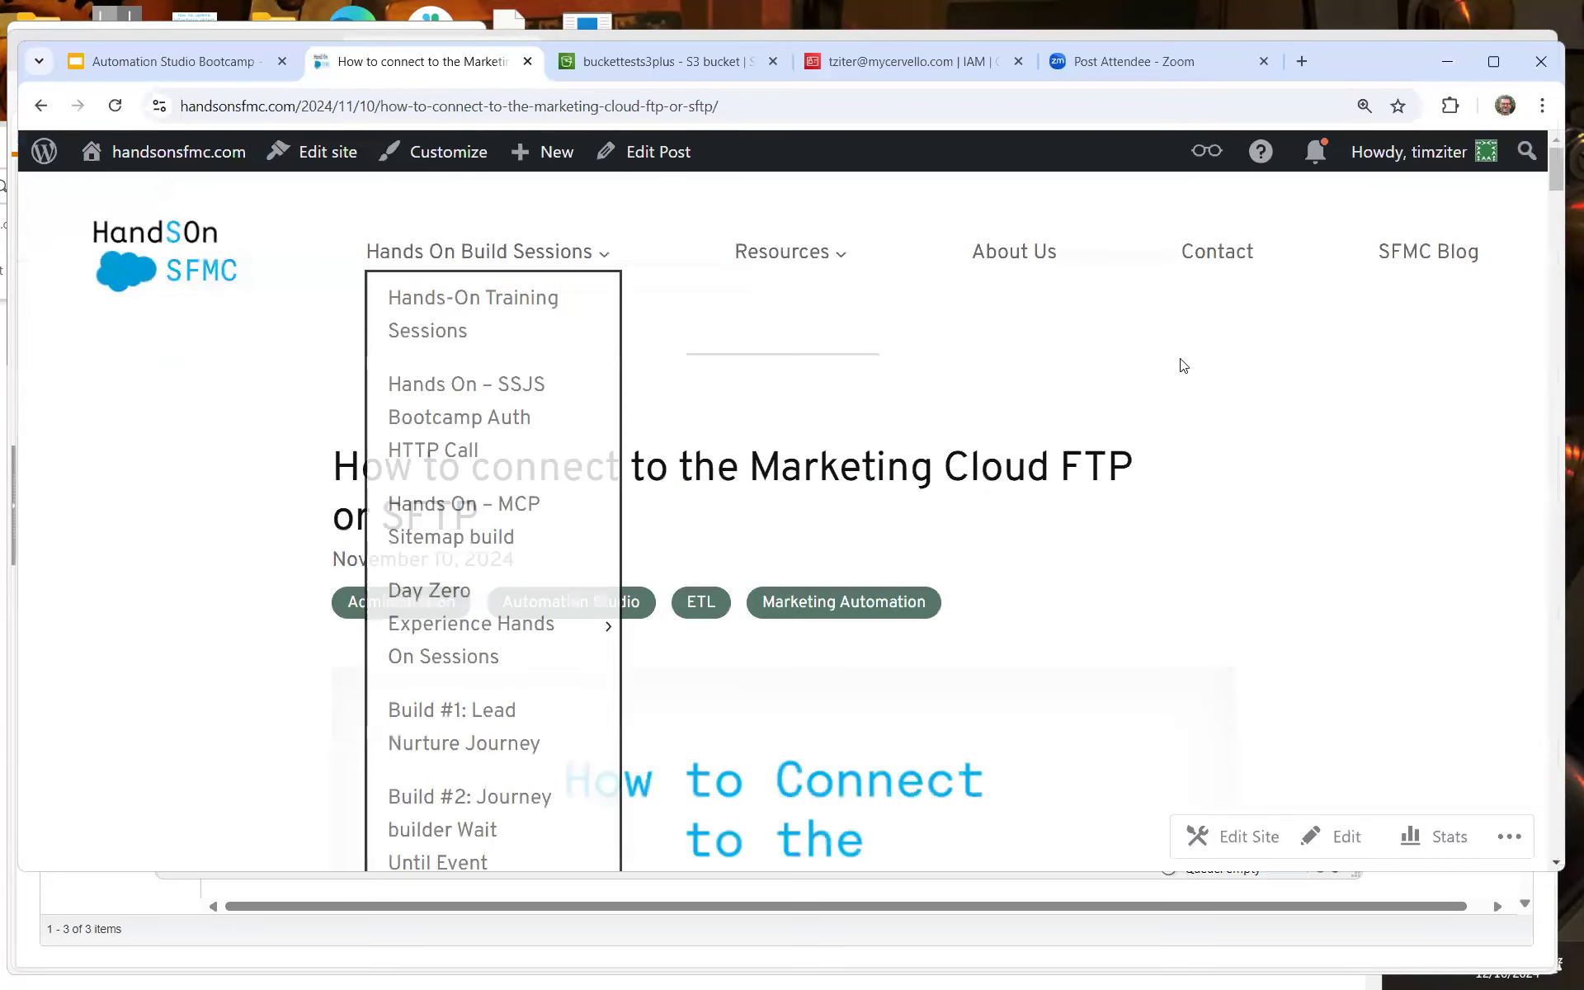
drag(1558, 177, 1558, 194)
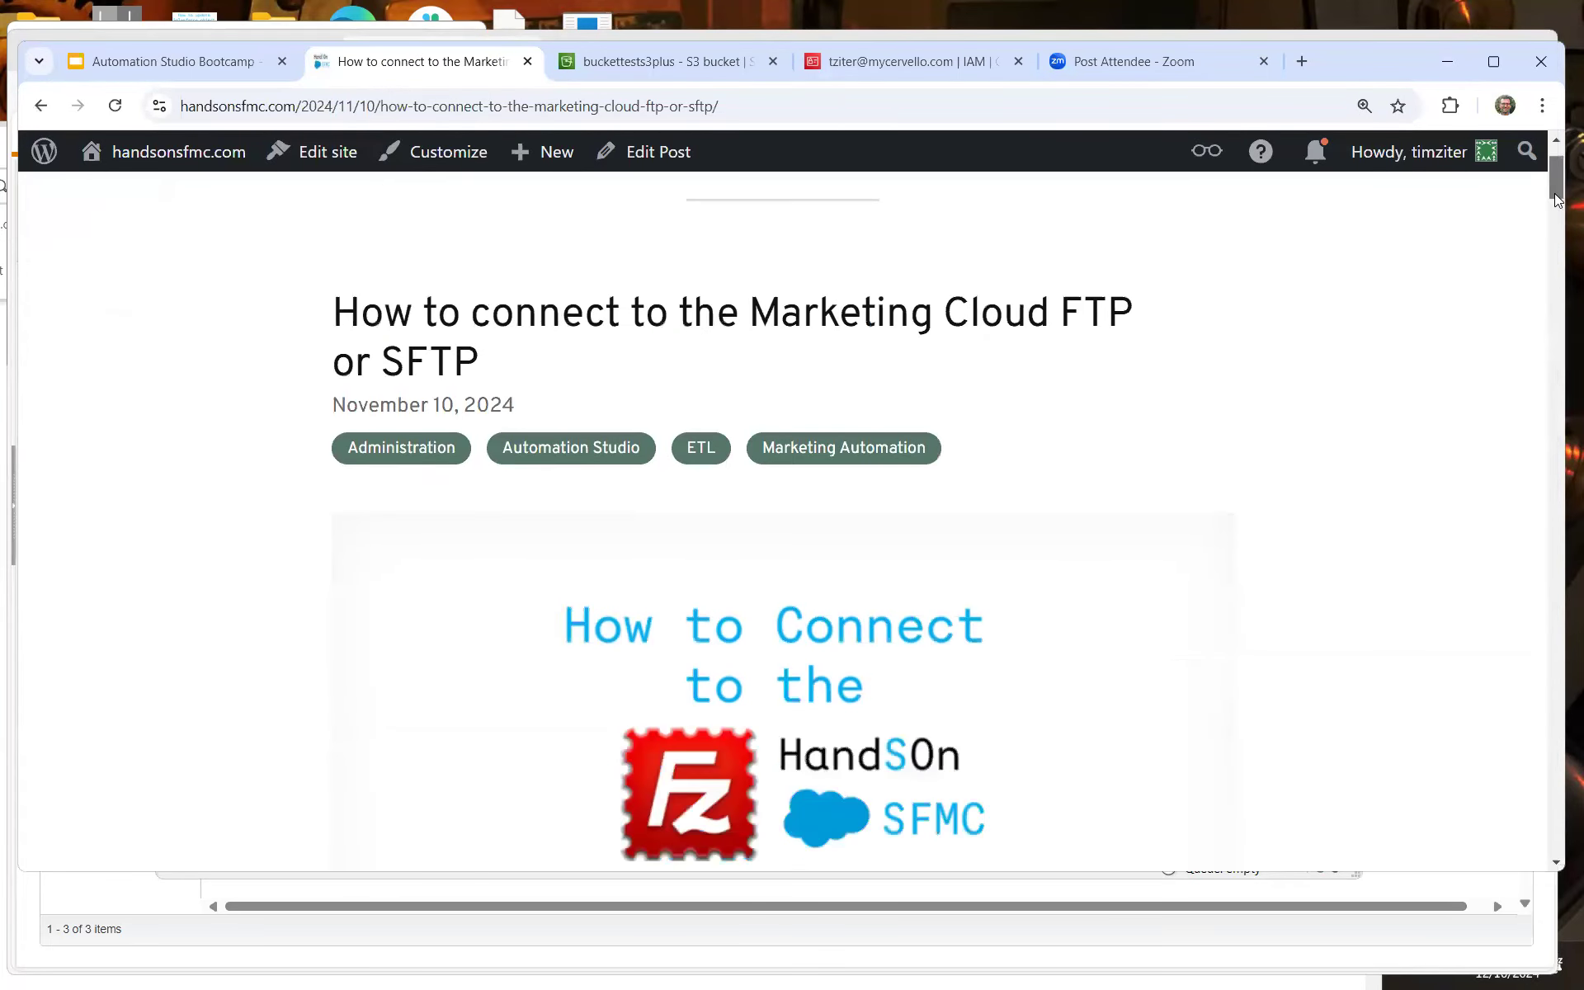
scroll(1558, 199, down, 3)
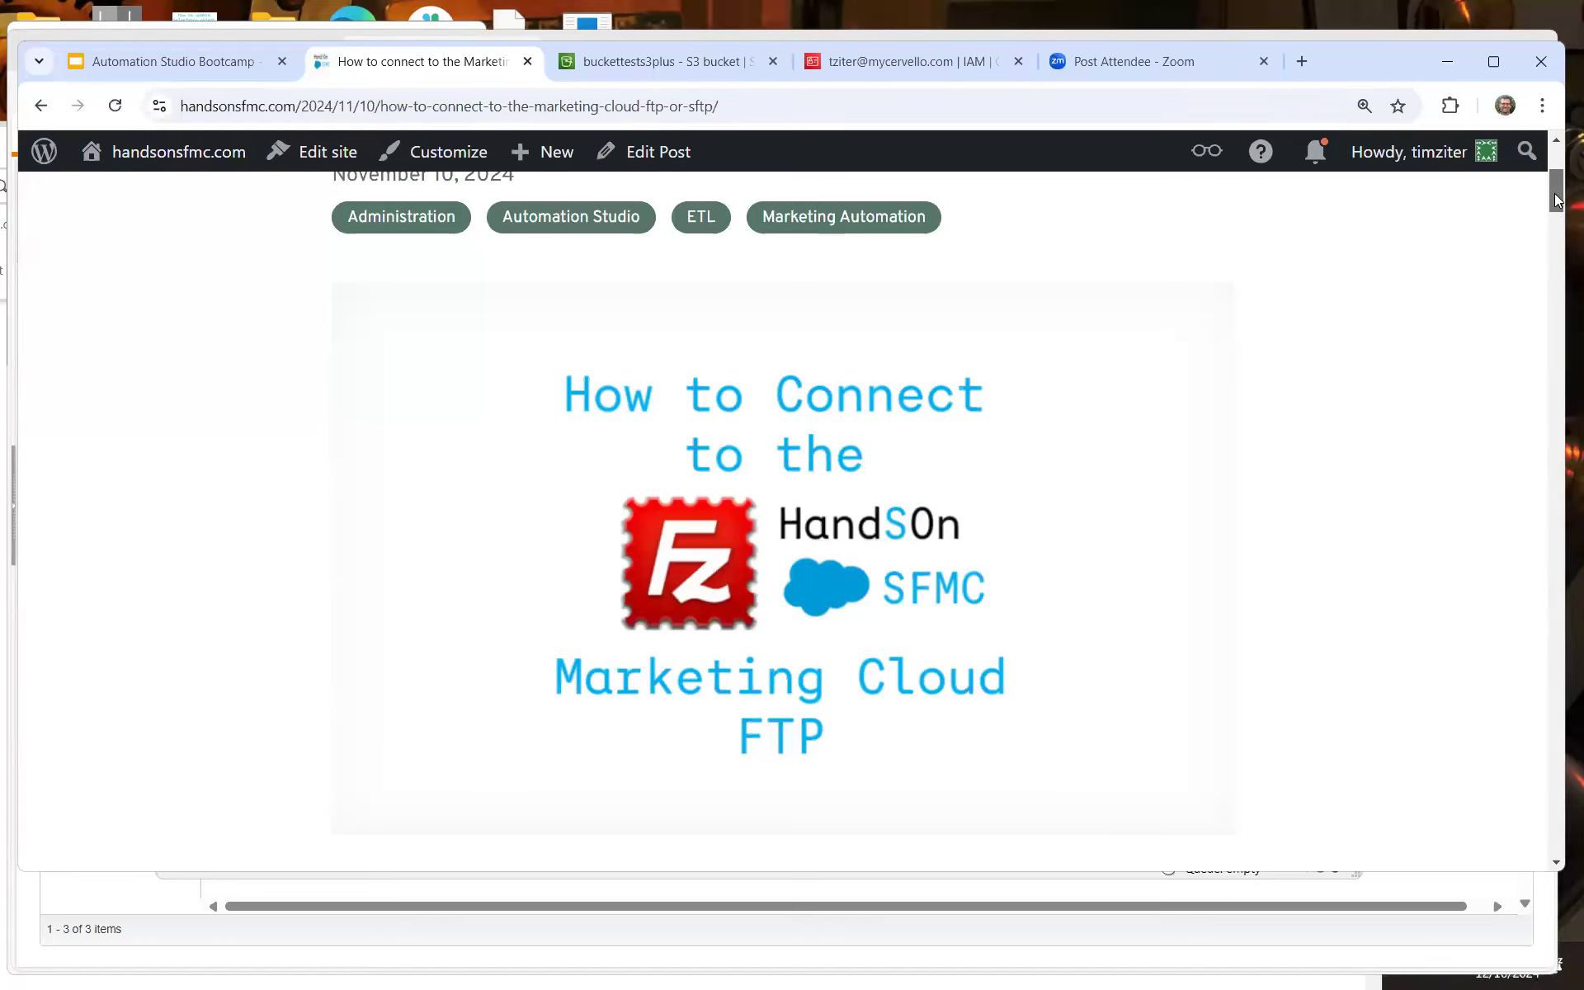
click(773, 115)
key(ctrl+a)
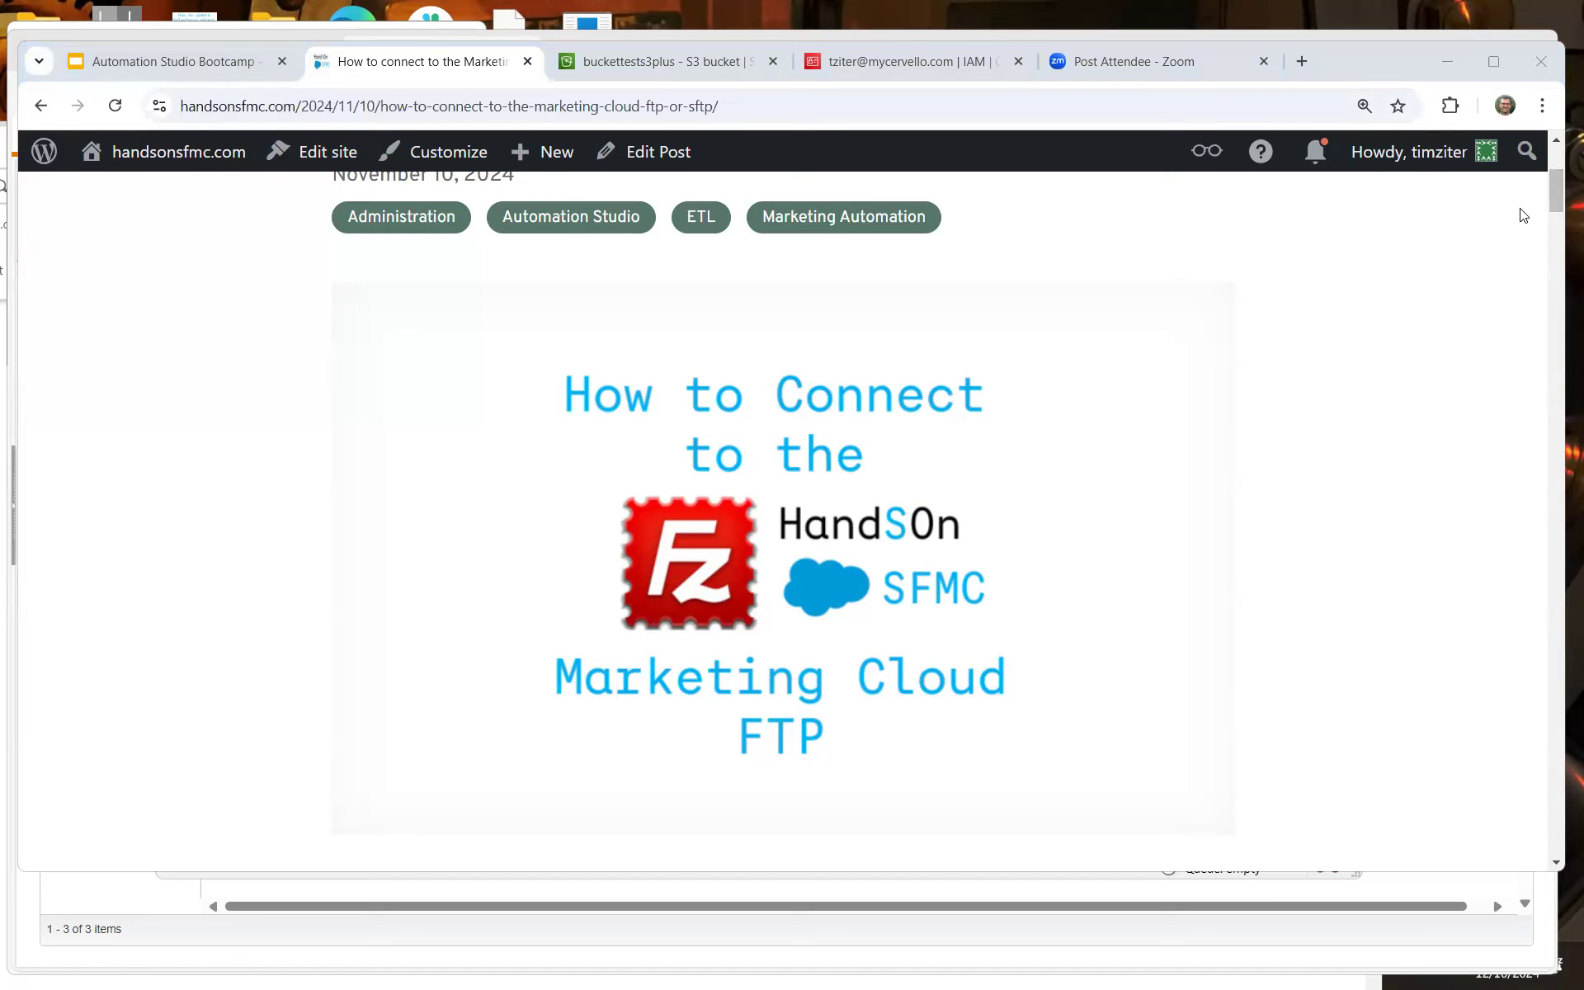
click(1558, 202)
drag(1558, 202, 1560, 394)
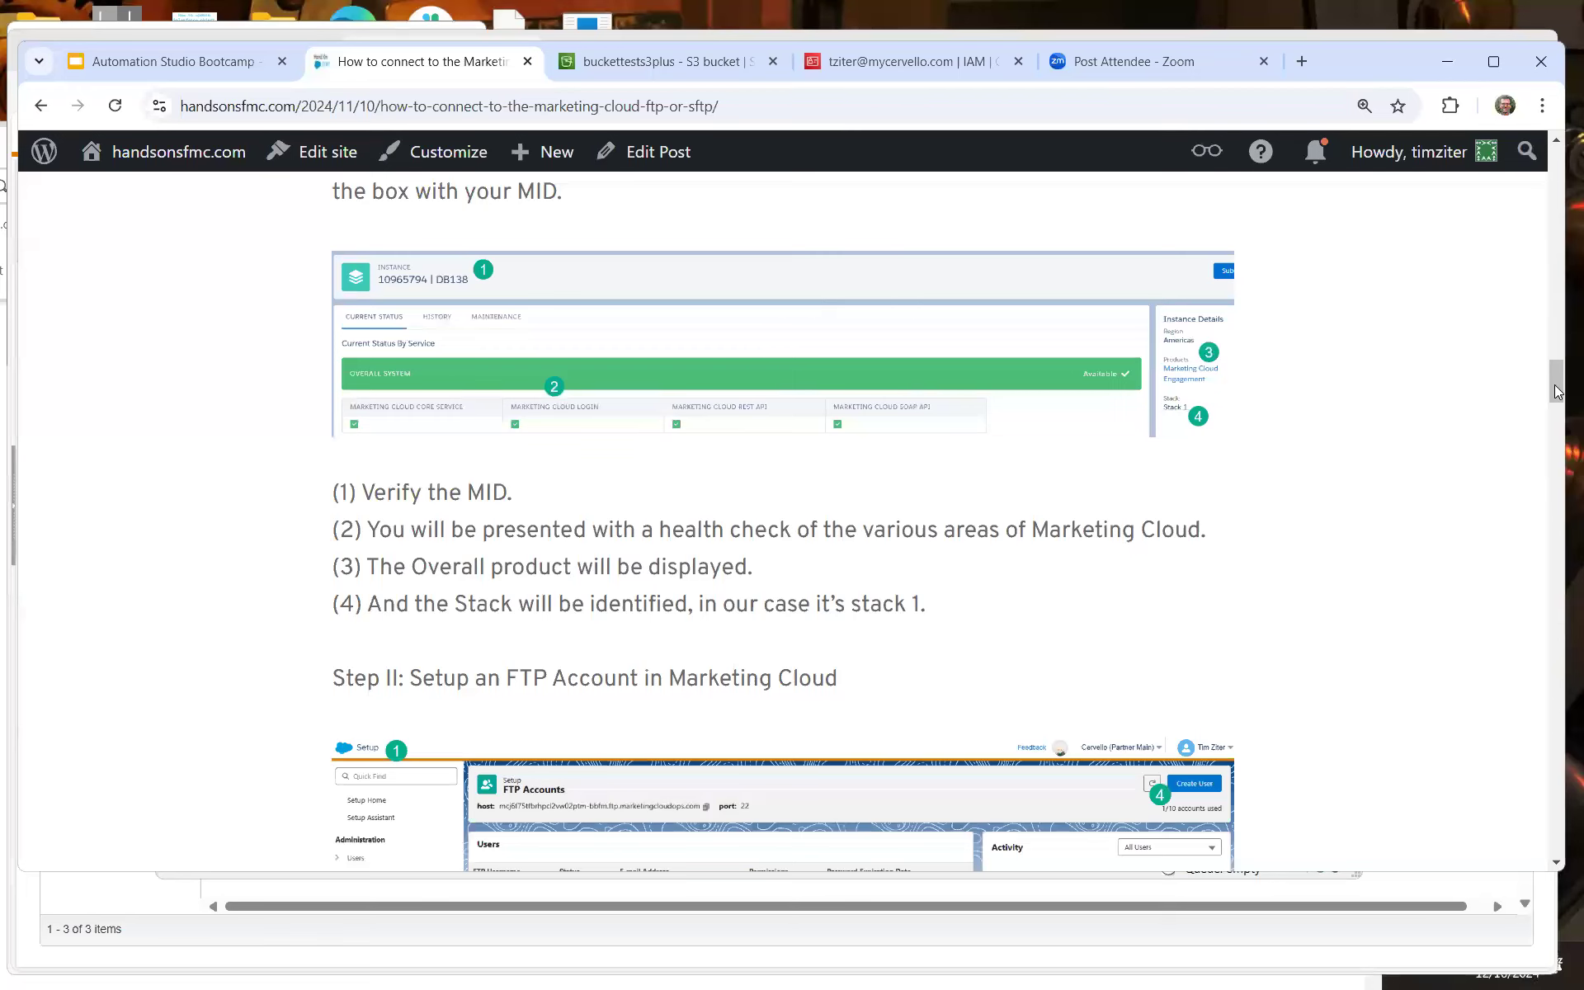
Read the guide's instructions for creating an FTP account in Marketing Cloud, covering user information, authentication, folder permissions and home folder
drag(1557, 391, 1557, 405)
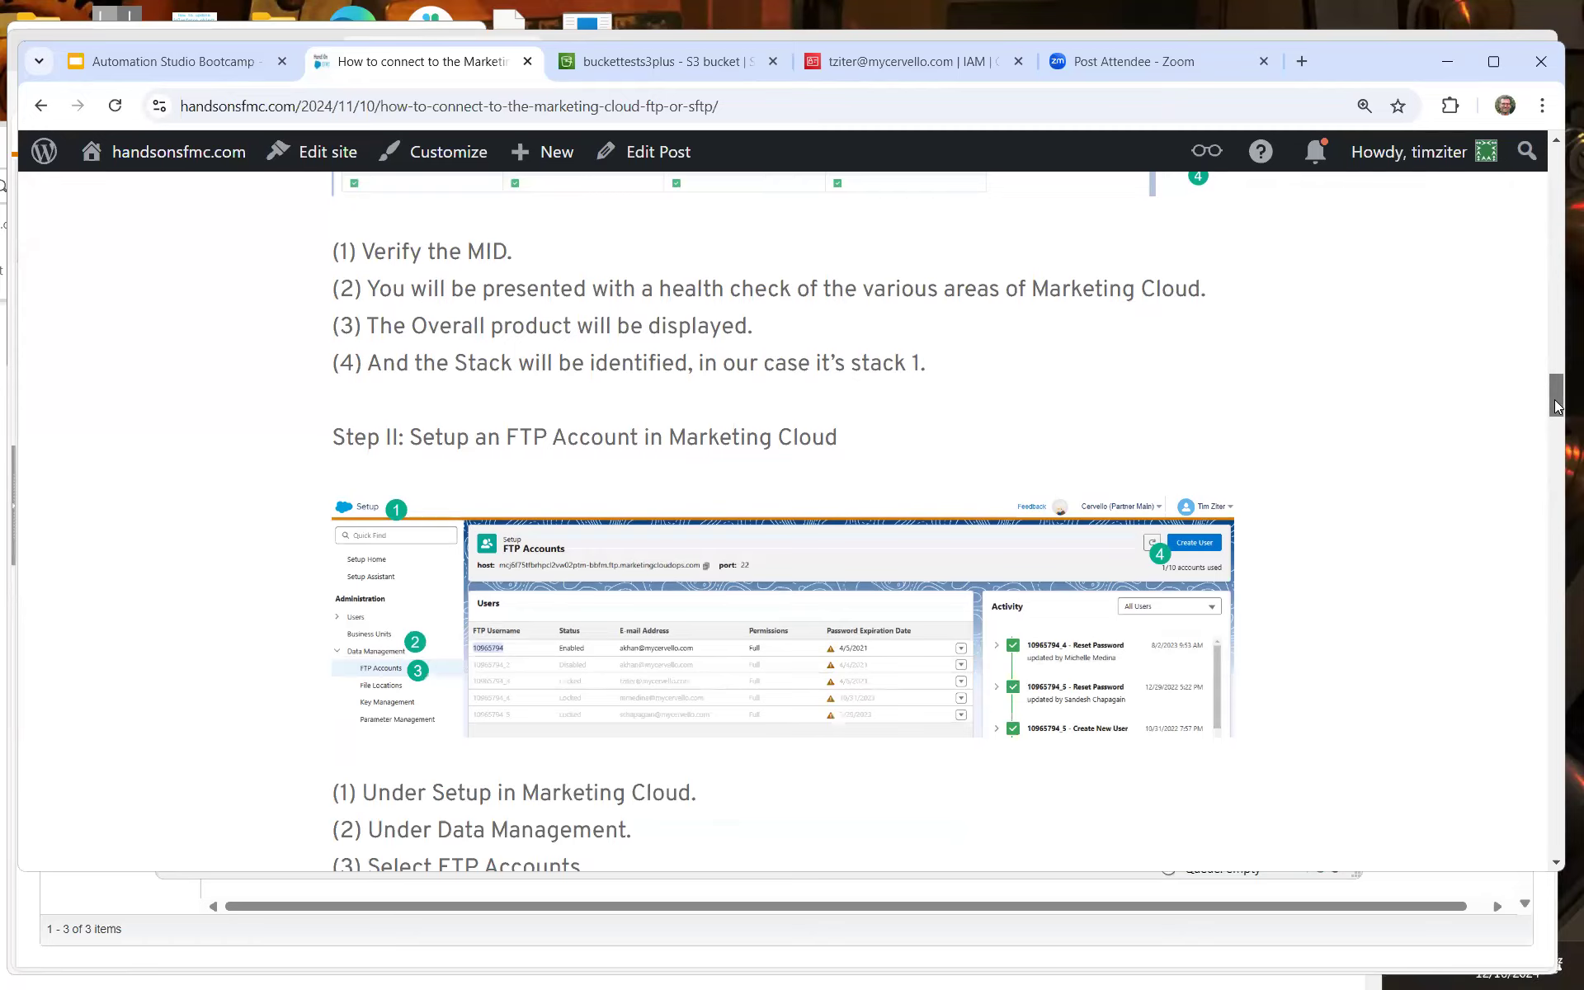
drag(1557, 405, 1557, 414)
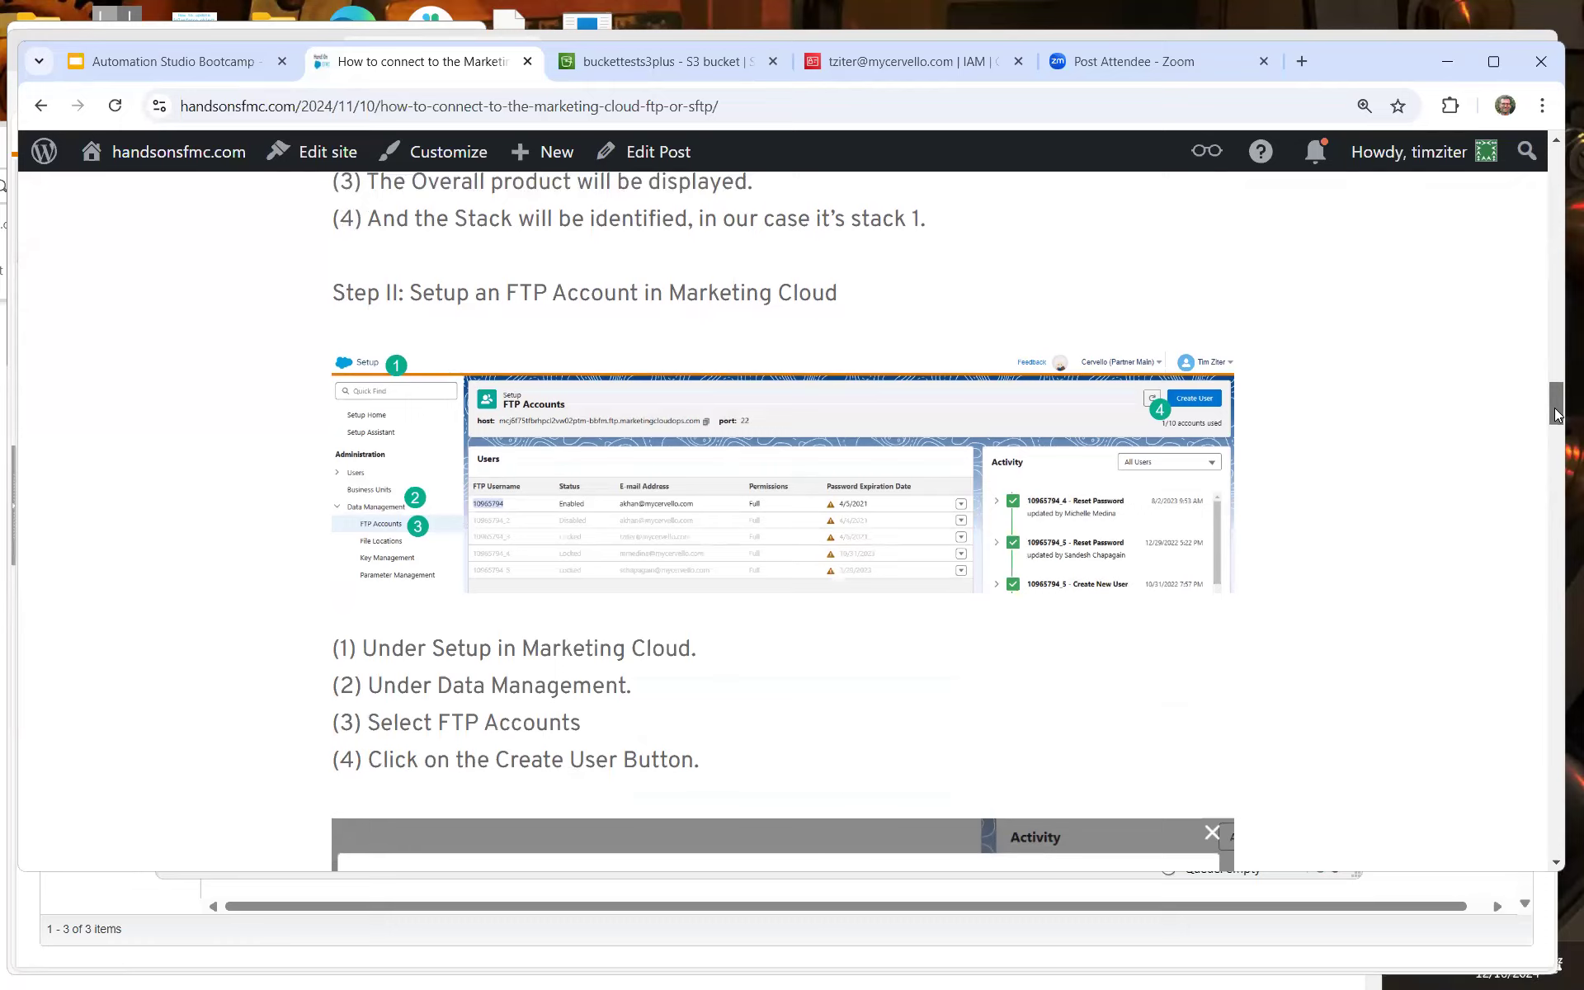
drag(1557, 413, 1557, 446)
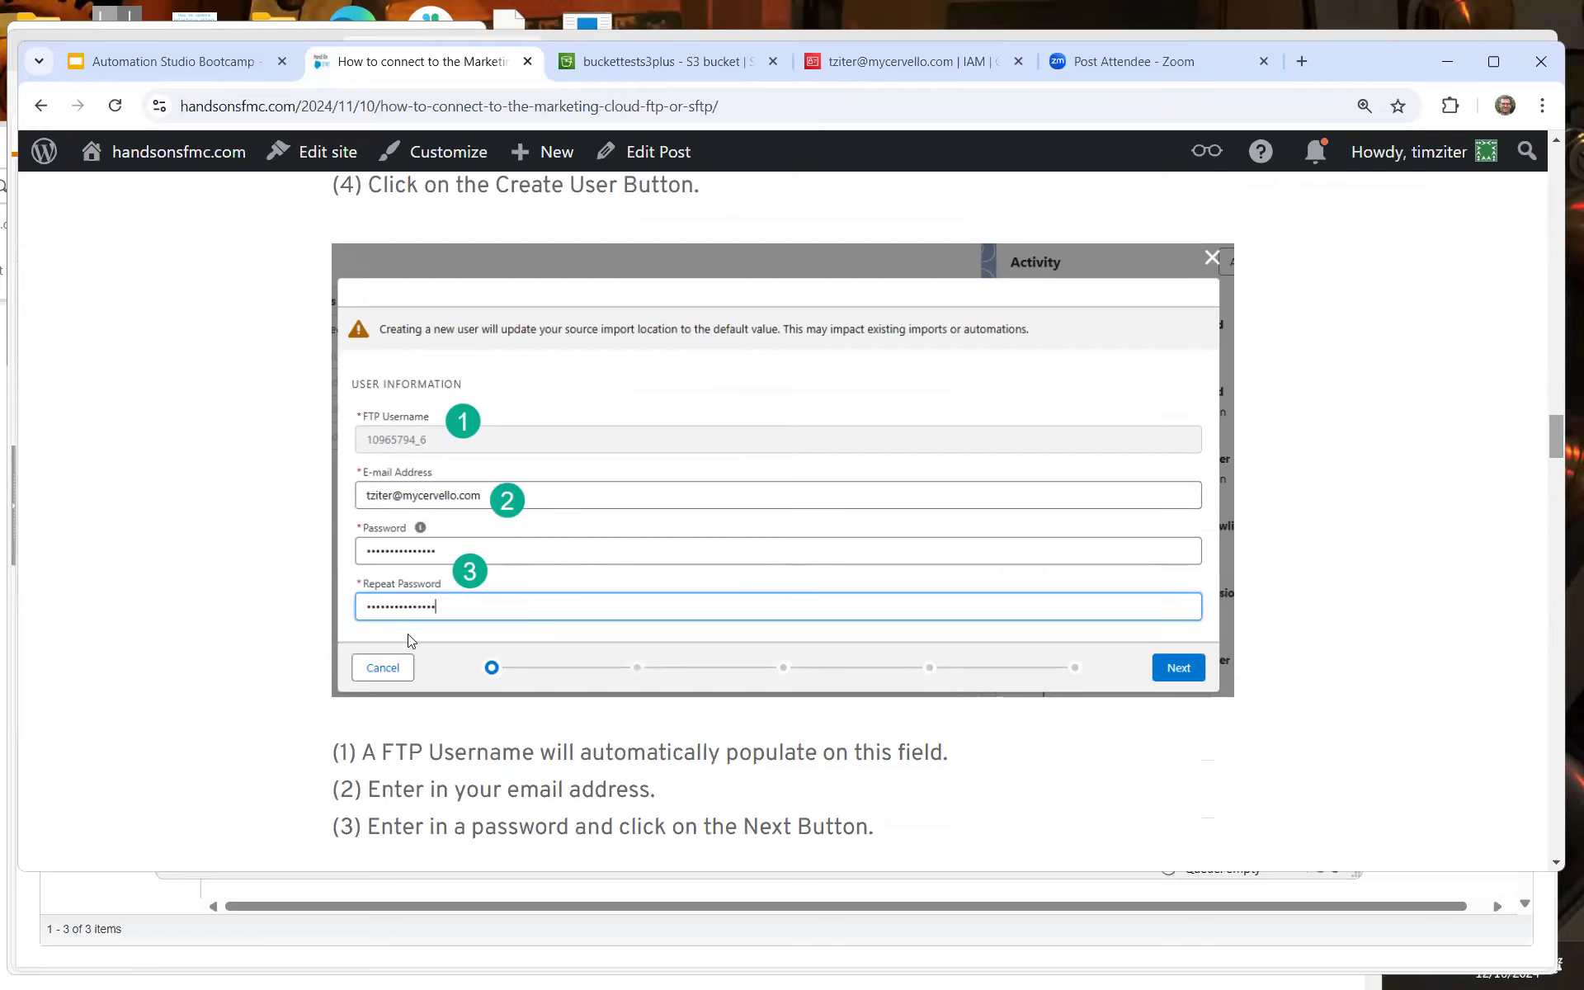
drag(1559, 435, 1560, 471)
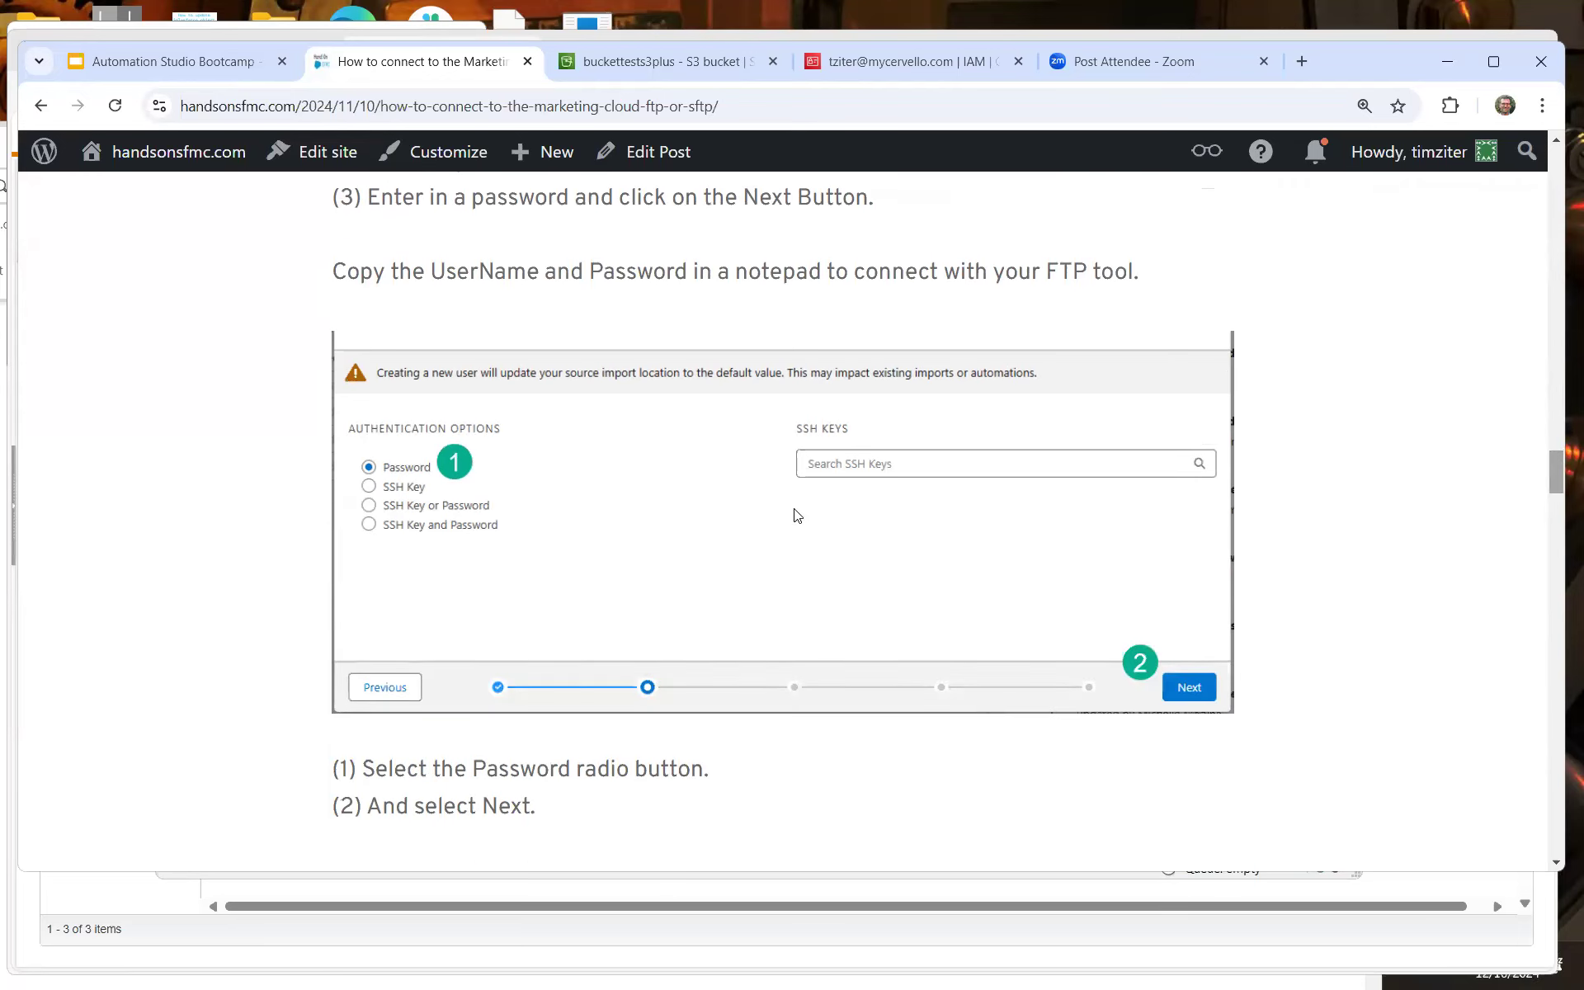
drag(1557, 489, 1560, 524)
scroll(1559, 523, down, 3)
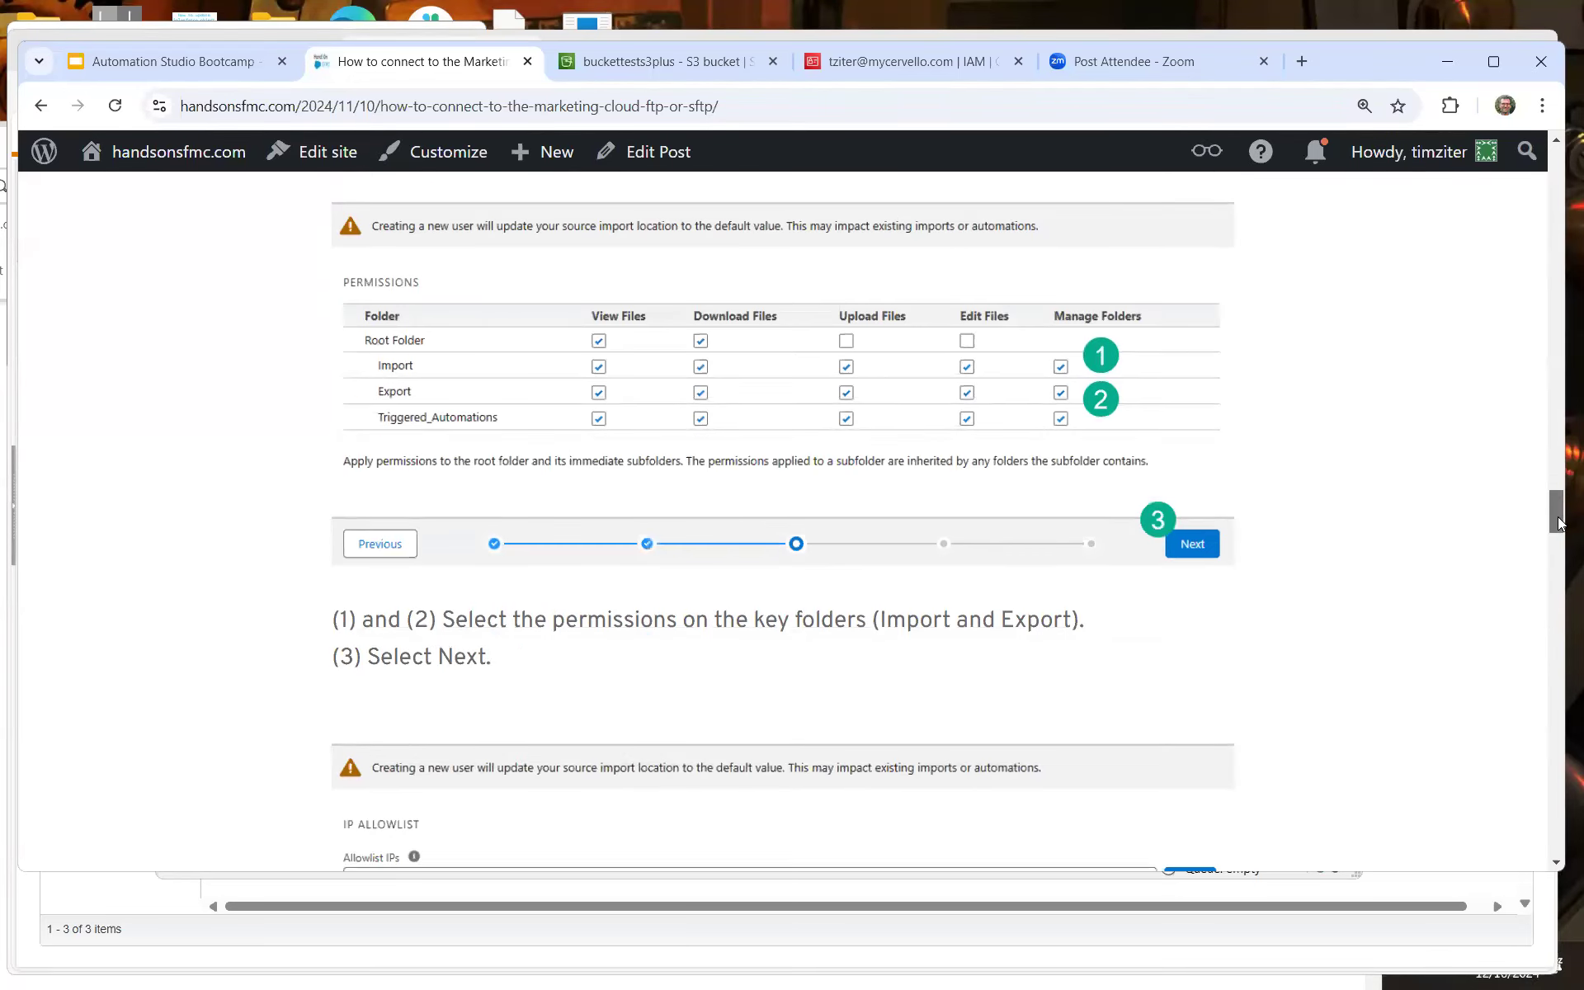
scroll(1559, 523, down, 1)
drag(1560, 525, 1560, 585)
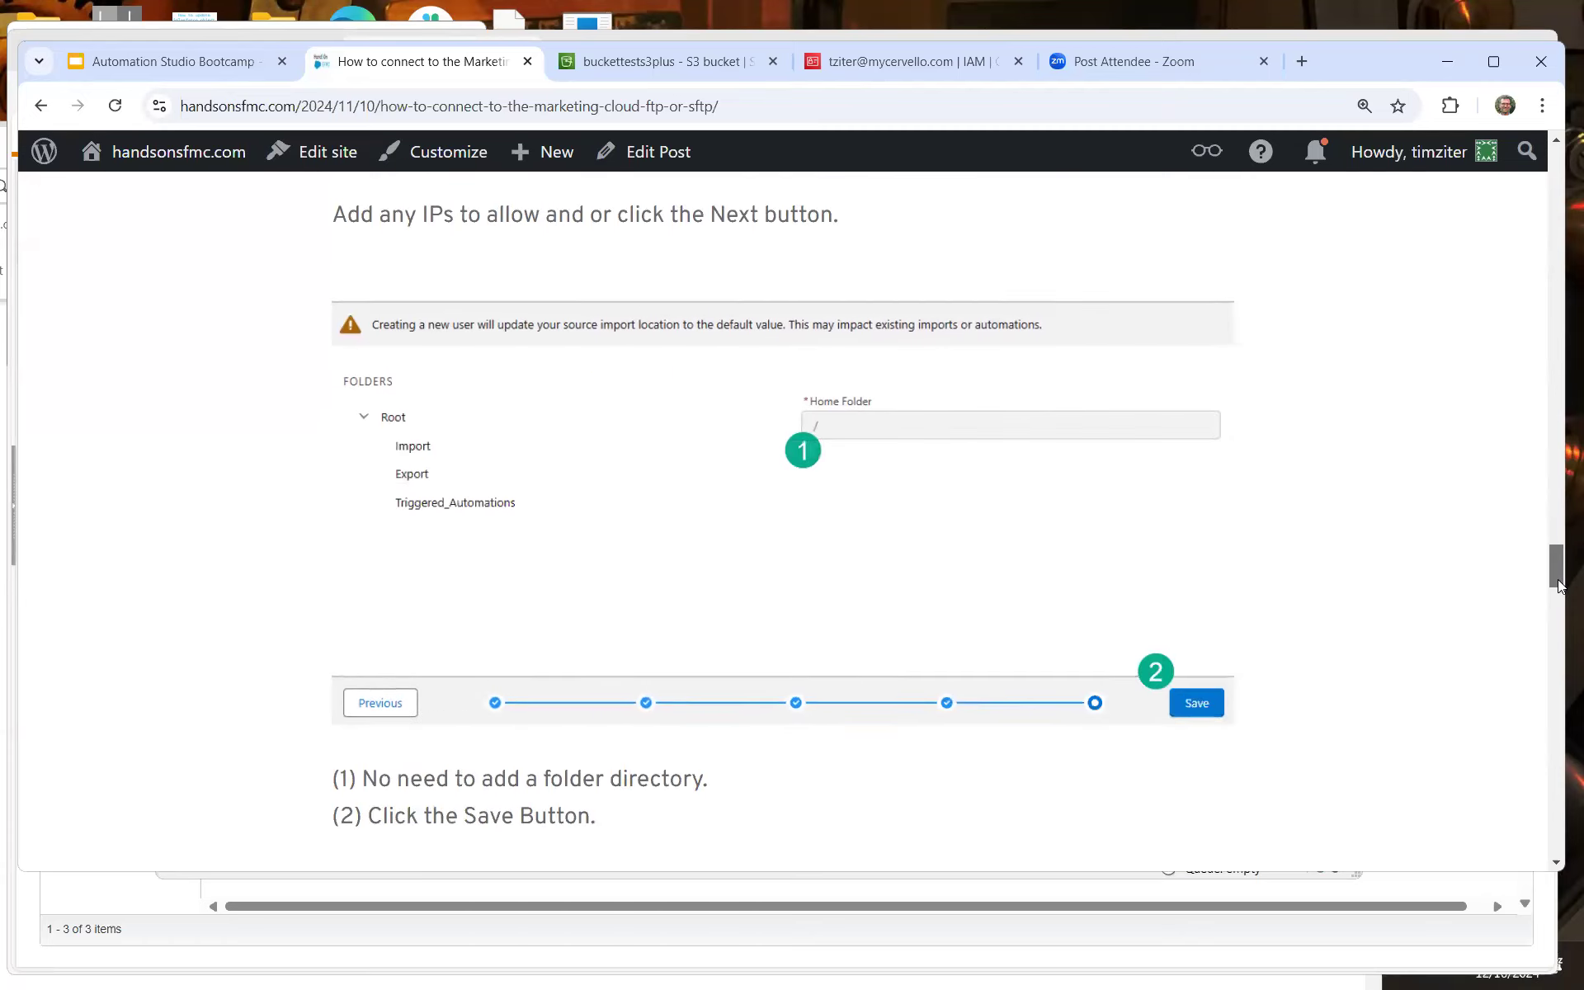
scroll(1560, 586, down, 1)
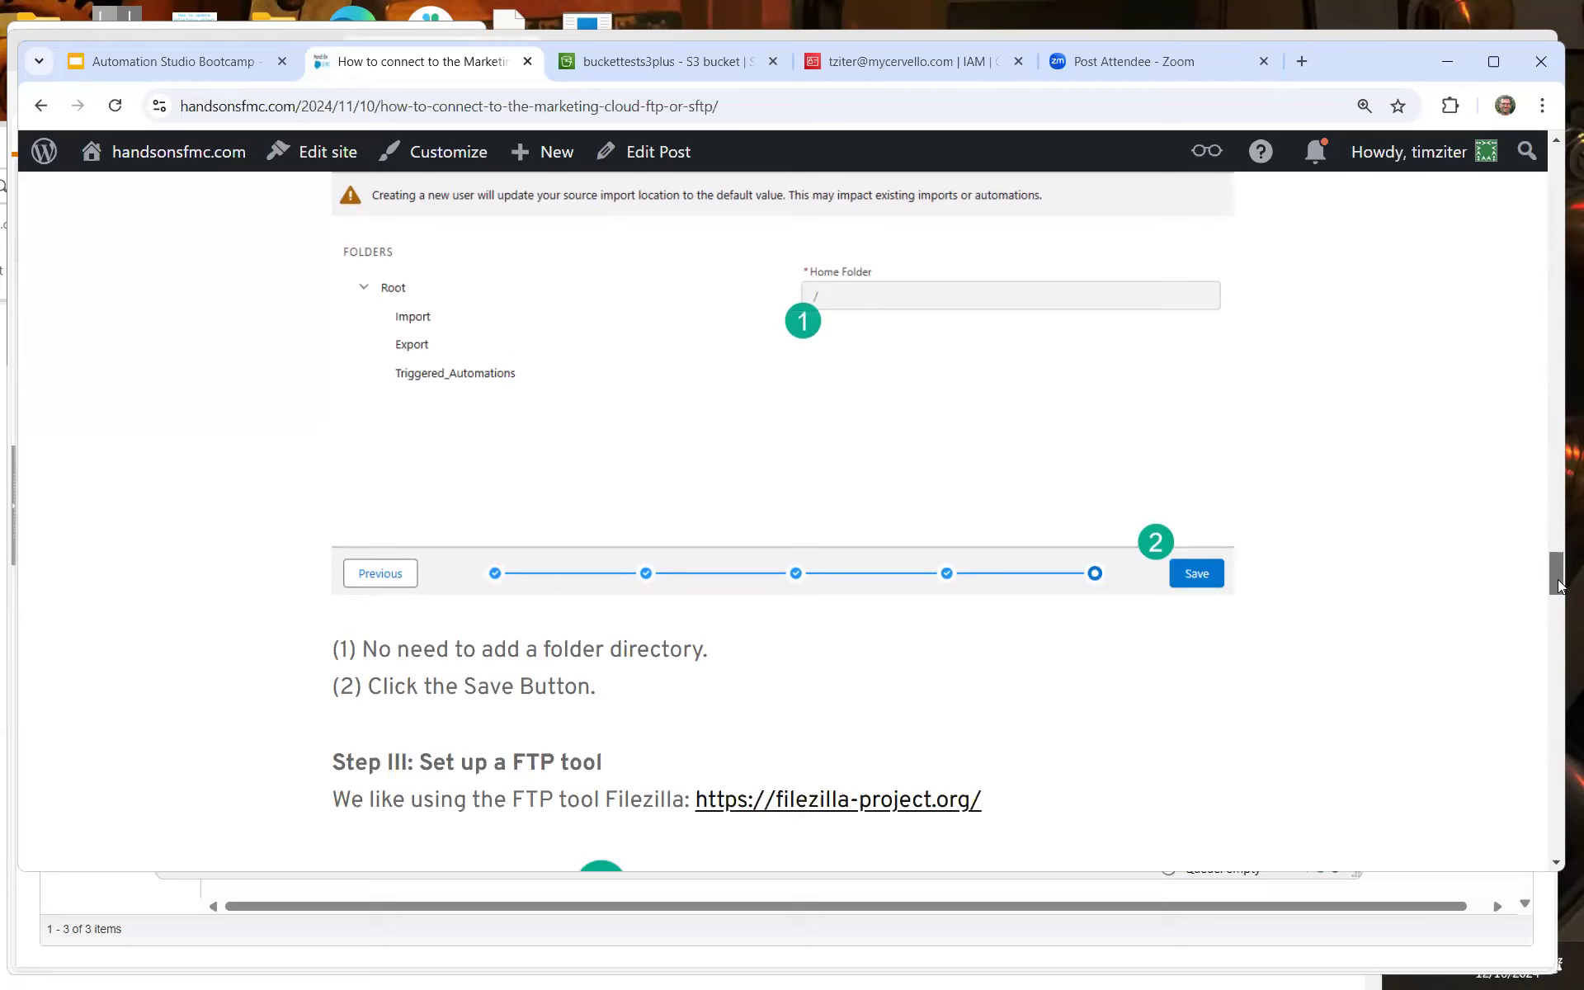
Review the guide's sections on setting up FileZilla, entering the site connection details and browsing the remote Import folder
drag(1559, 586, 1559, 613)
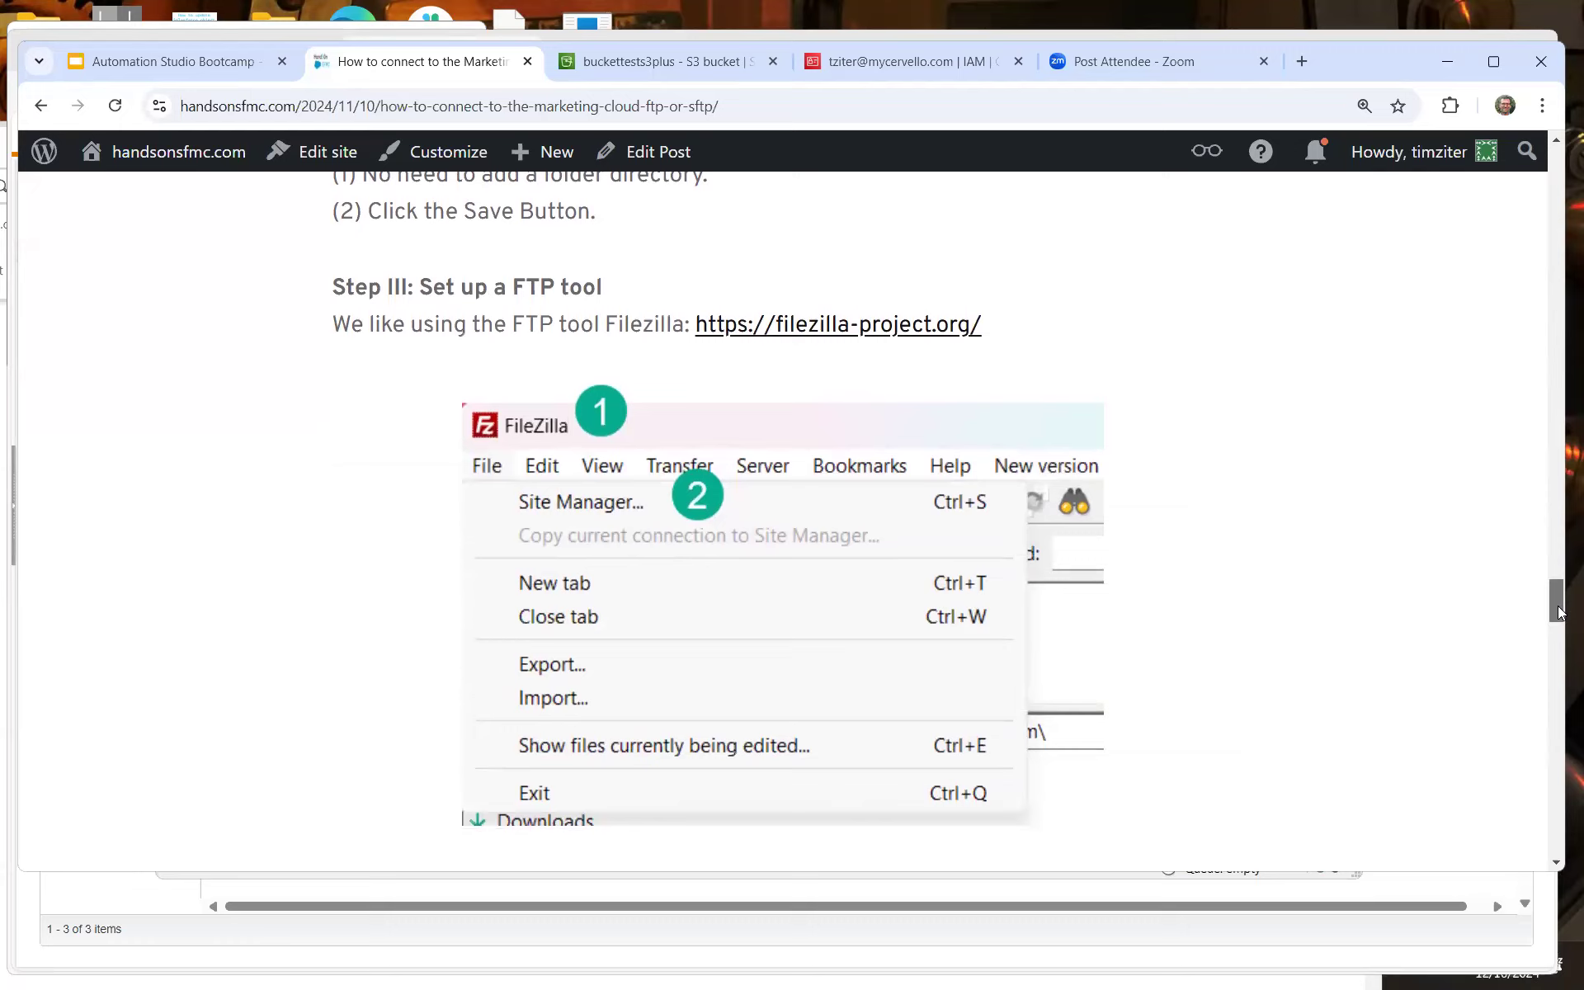
drag(1559, 612, 1559, 632)
scroll(1560, 645, down, 6)
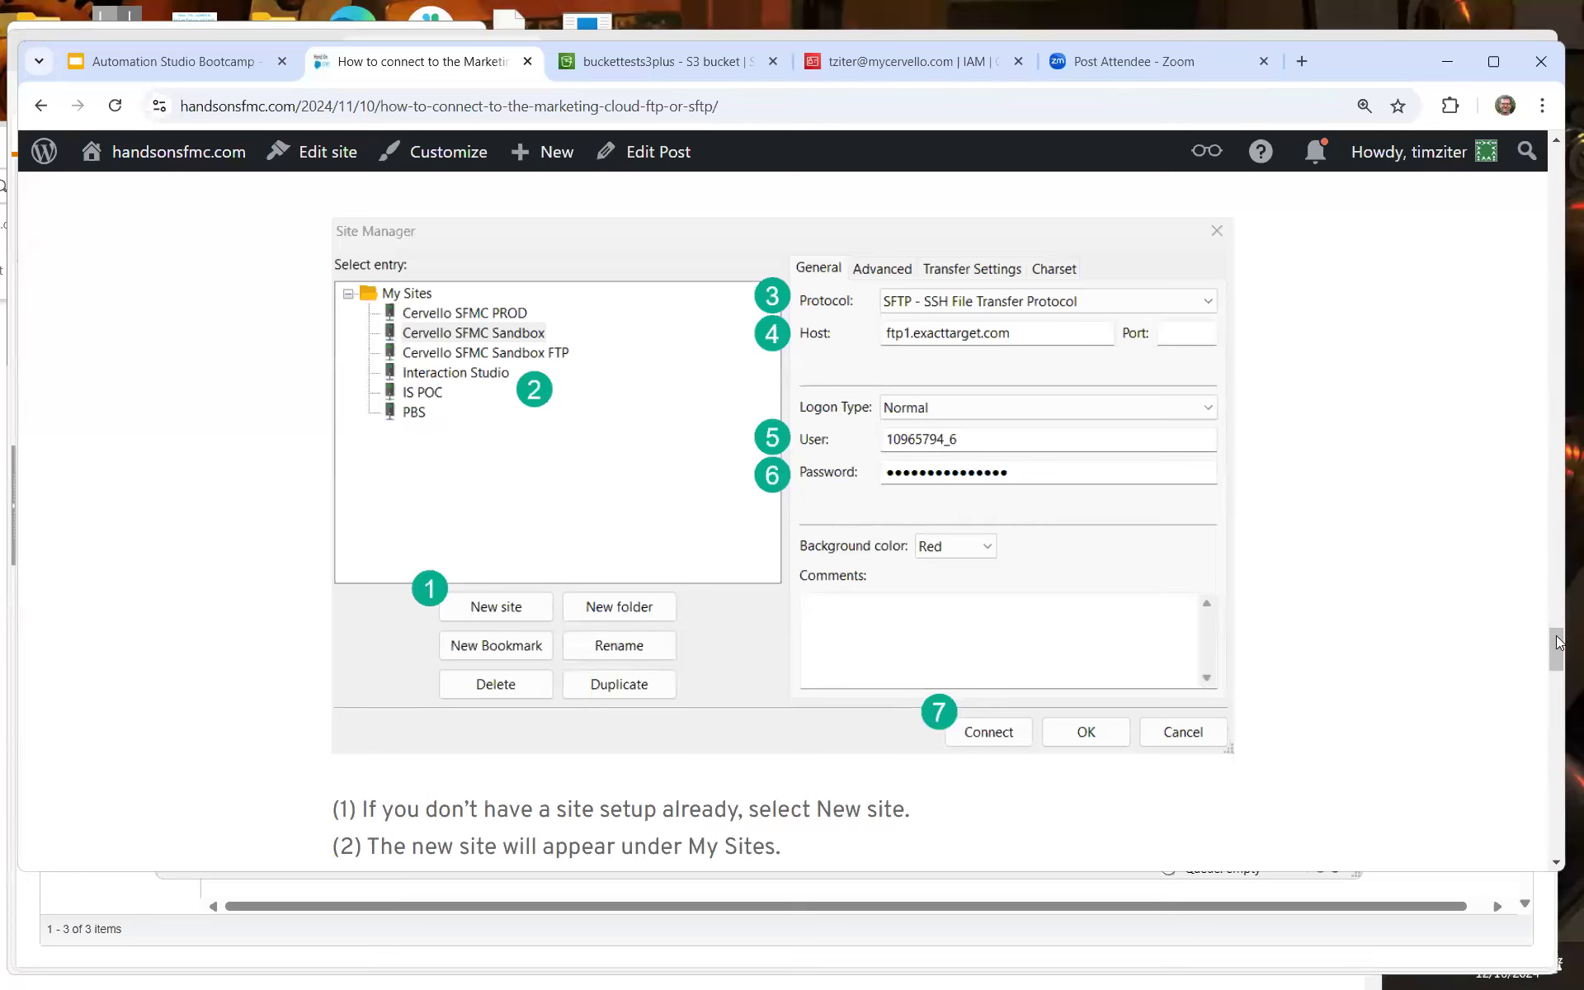
scroll(1556, 623, up, 3)
scroll(1555, 623, up, 2)
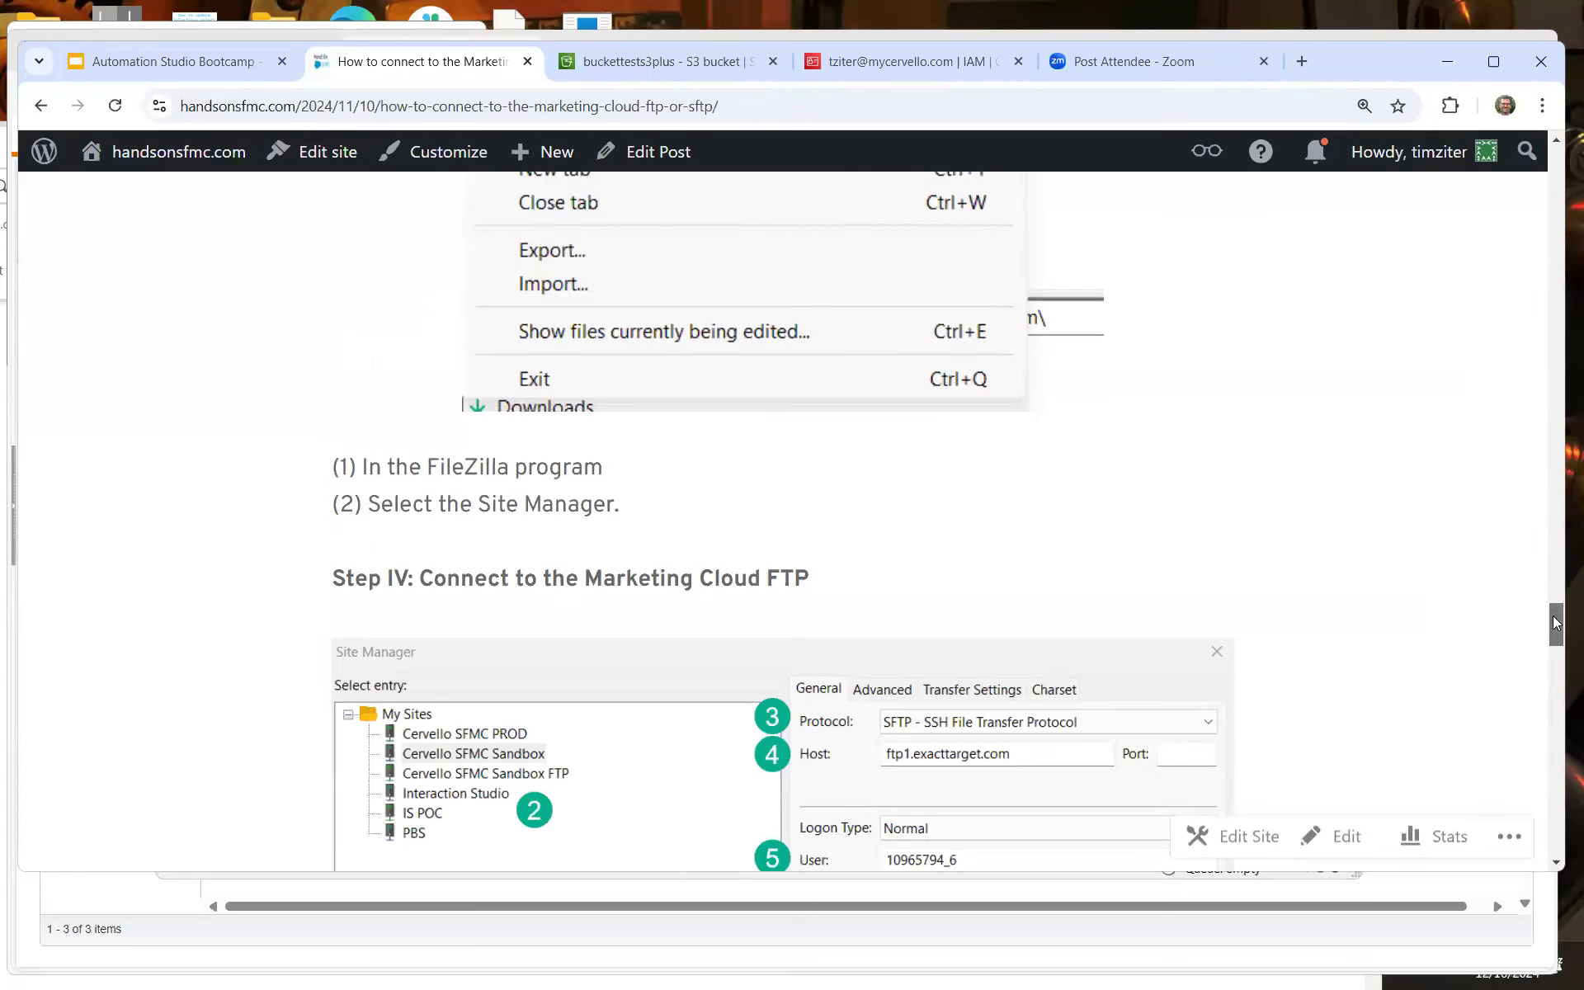
drag(1556, 627, 1555, 653)
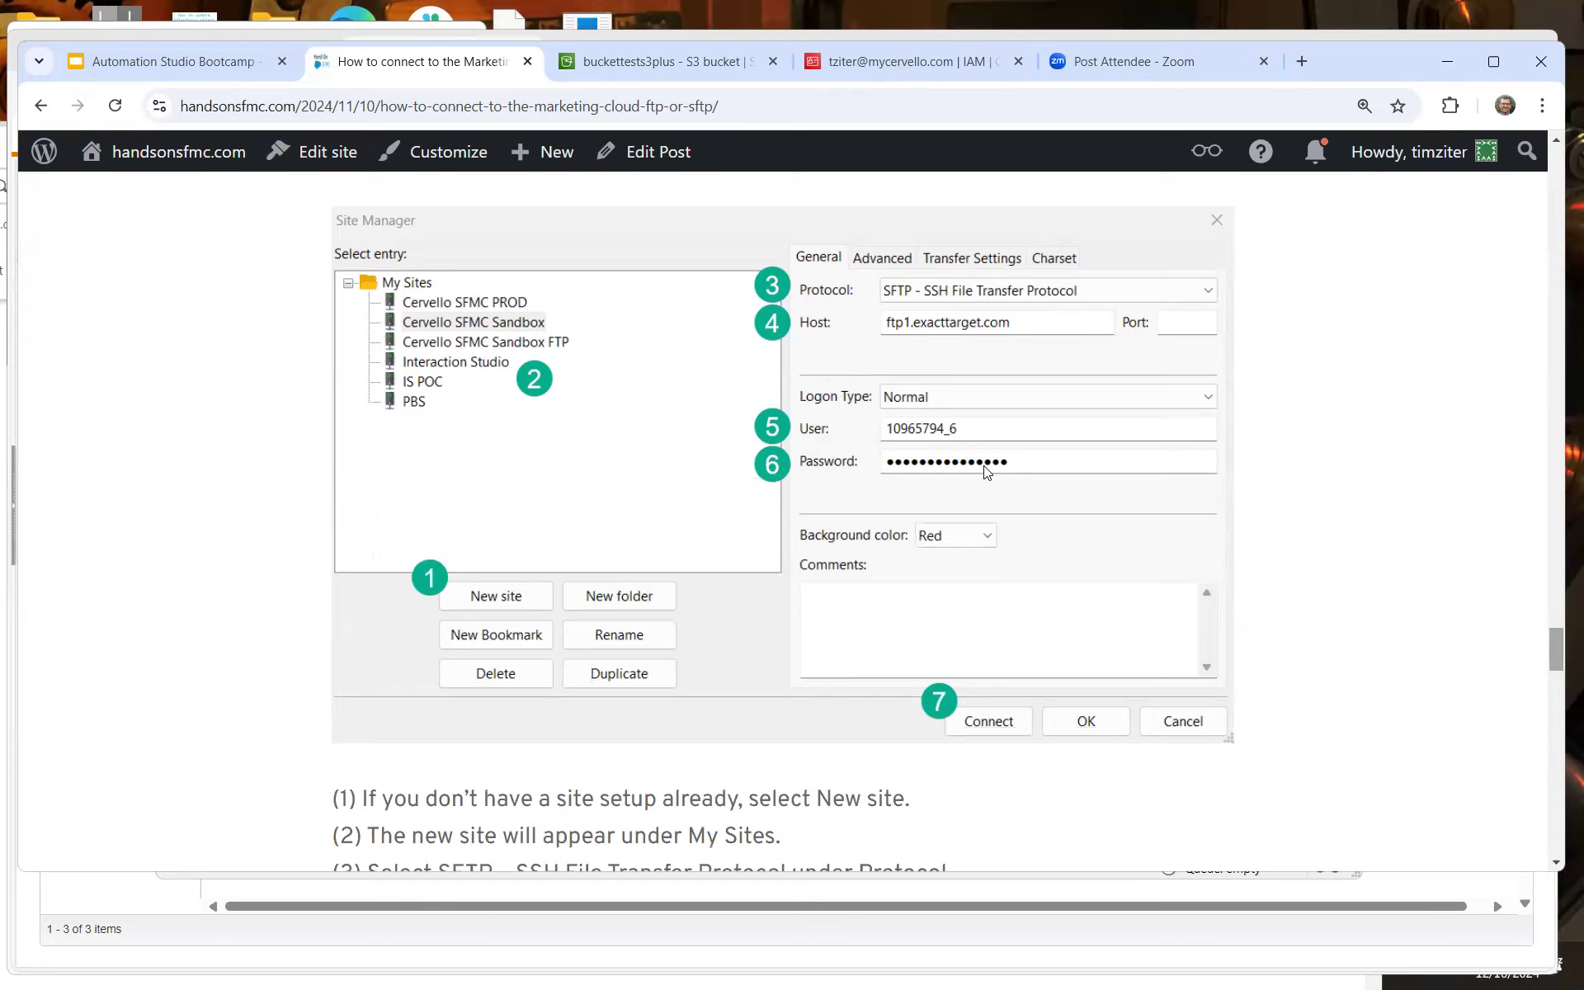
drag(1559, 652, 1559, 734)
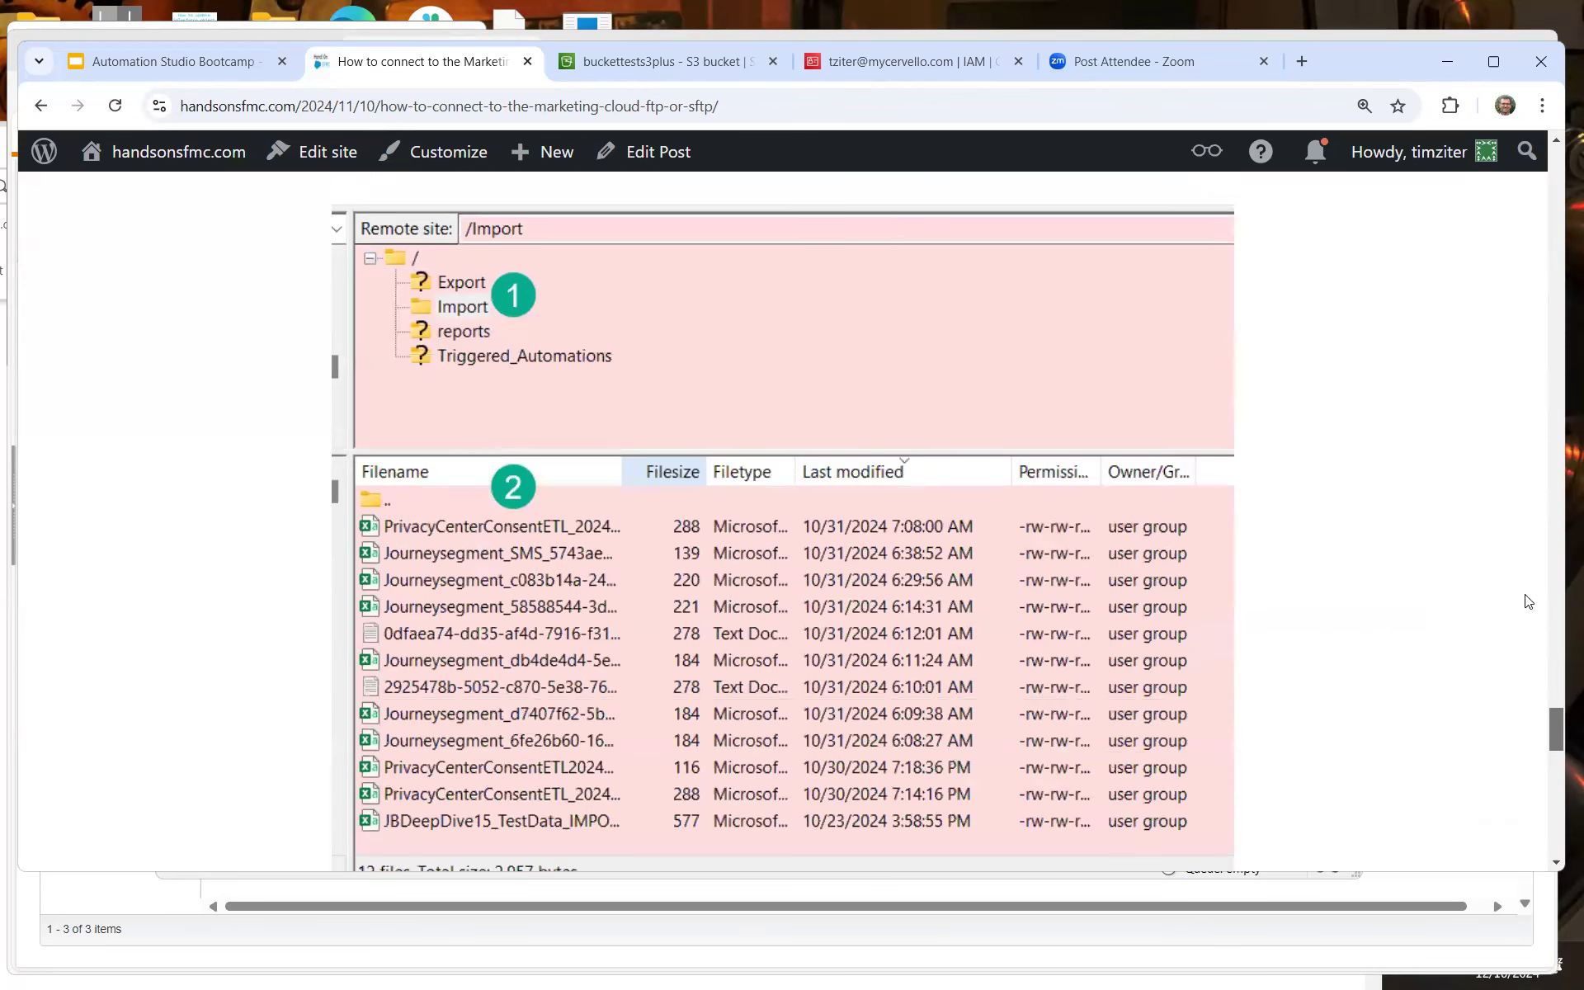
Return to FileZilla and connect to the SFMC FTP site, trusting the unknown host ftp1.exacttarget.com
click(1444, 62)
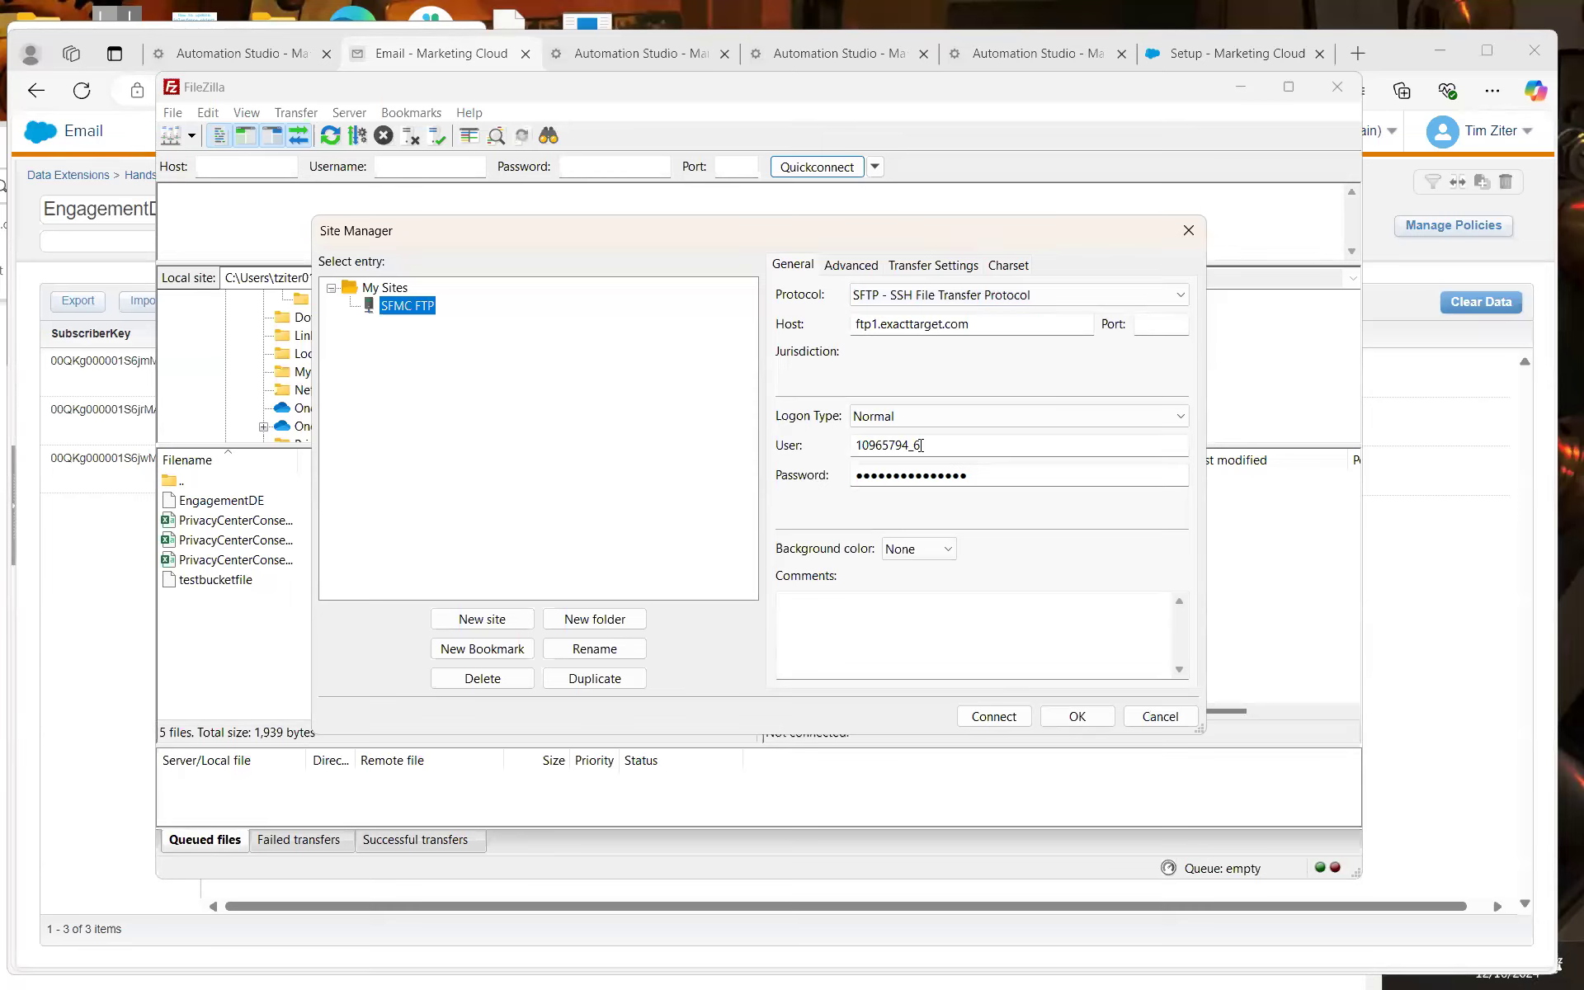
click(995, 716)
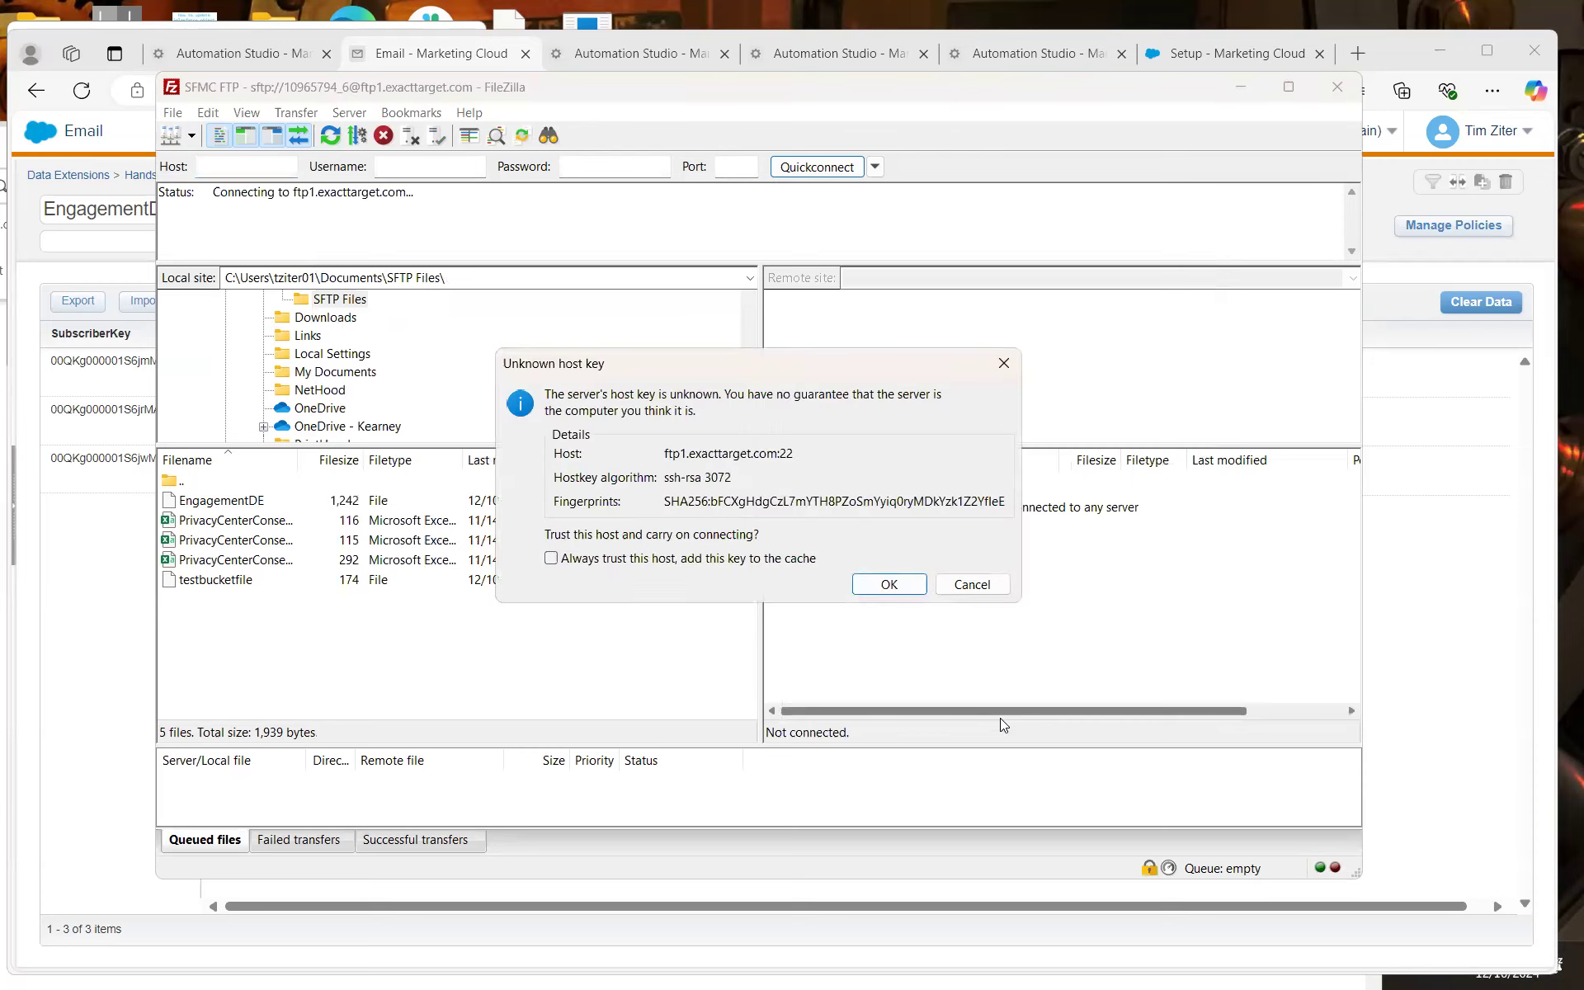
click(896, 584)
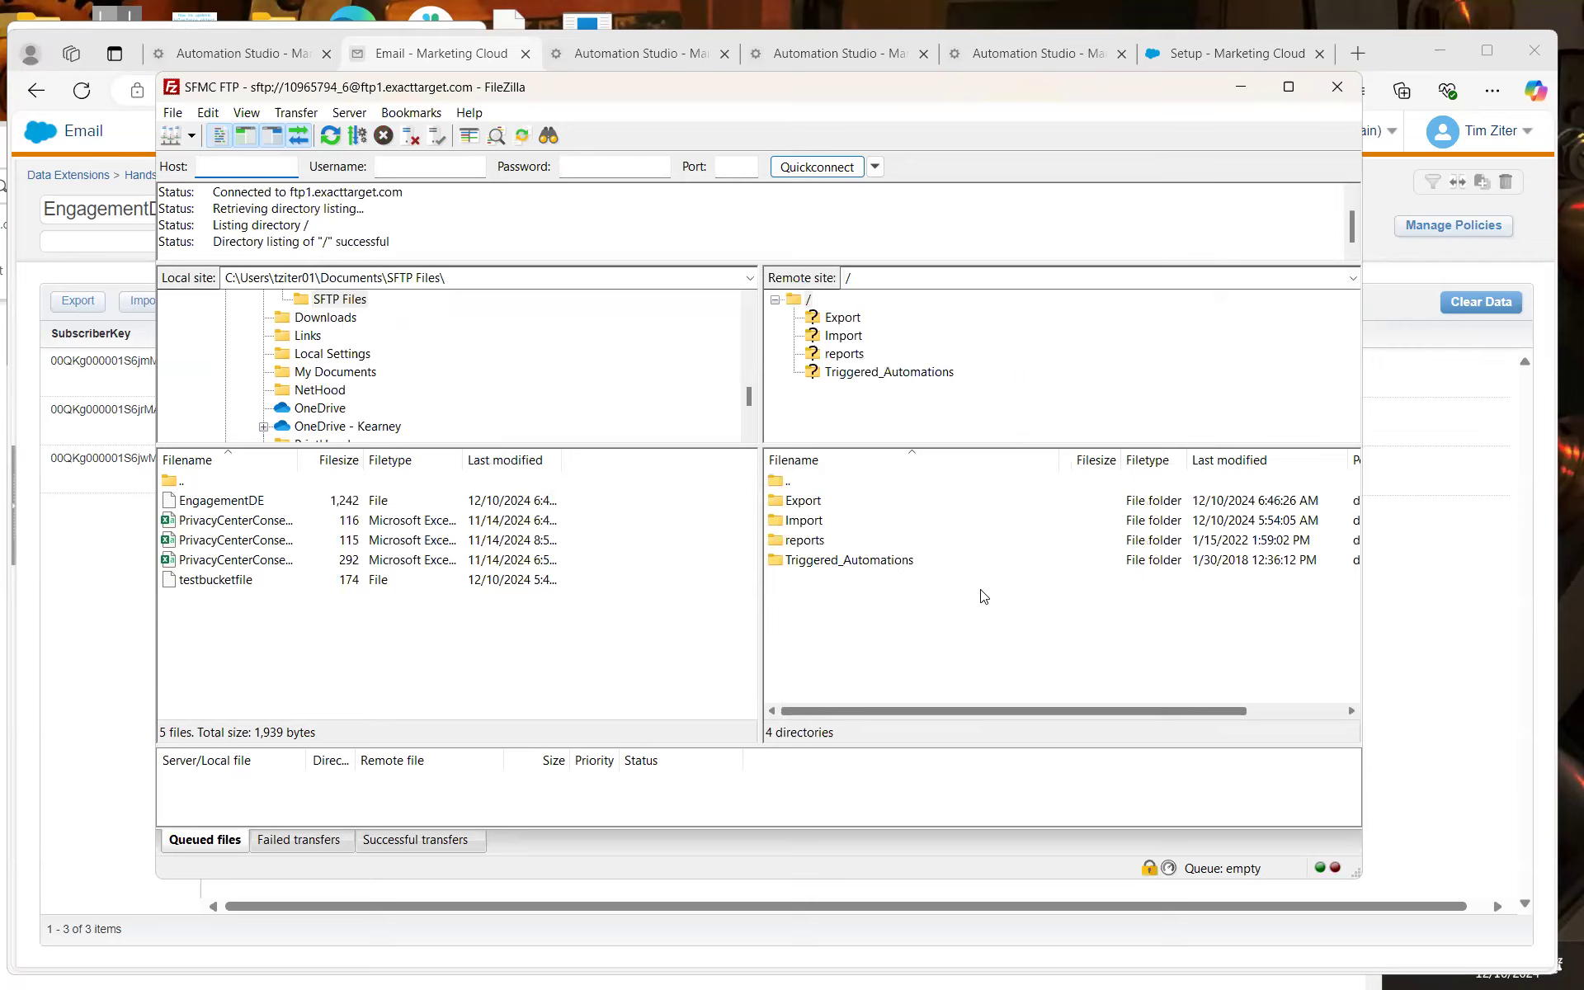
Check the remote Import and Export folders and create a directory named AutoFileDrop inside Import, copying its name
click(845, 338)
click(845, 321)
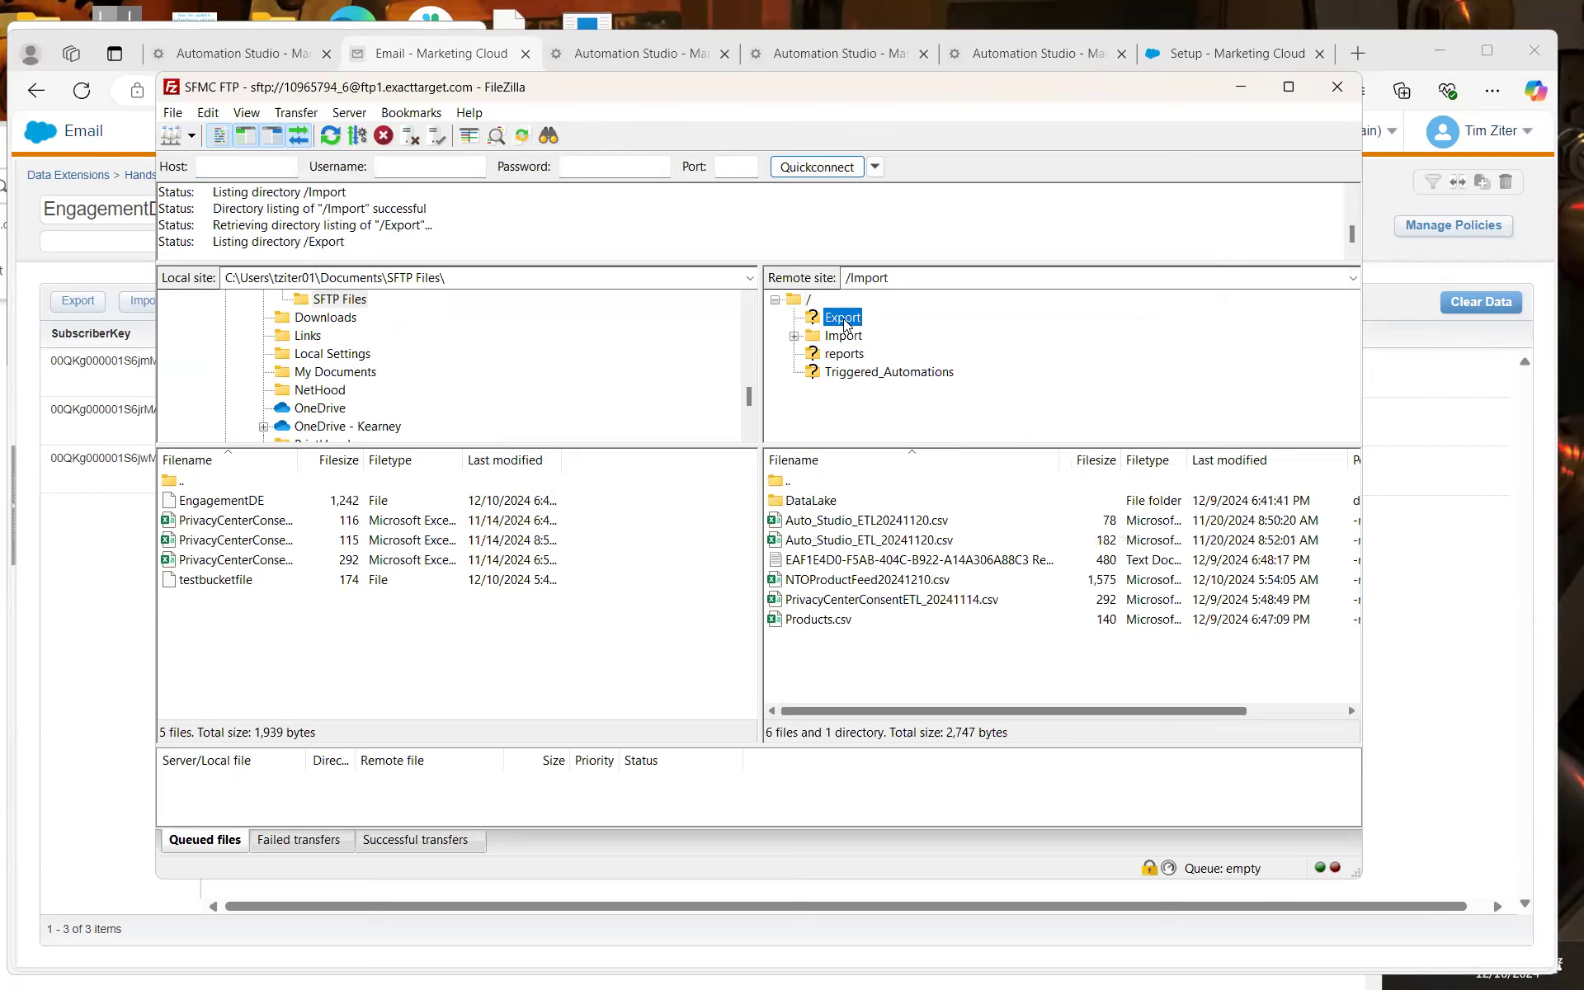
click(845, 337)
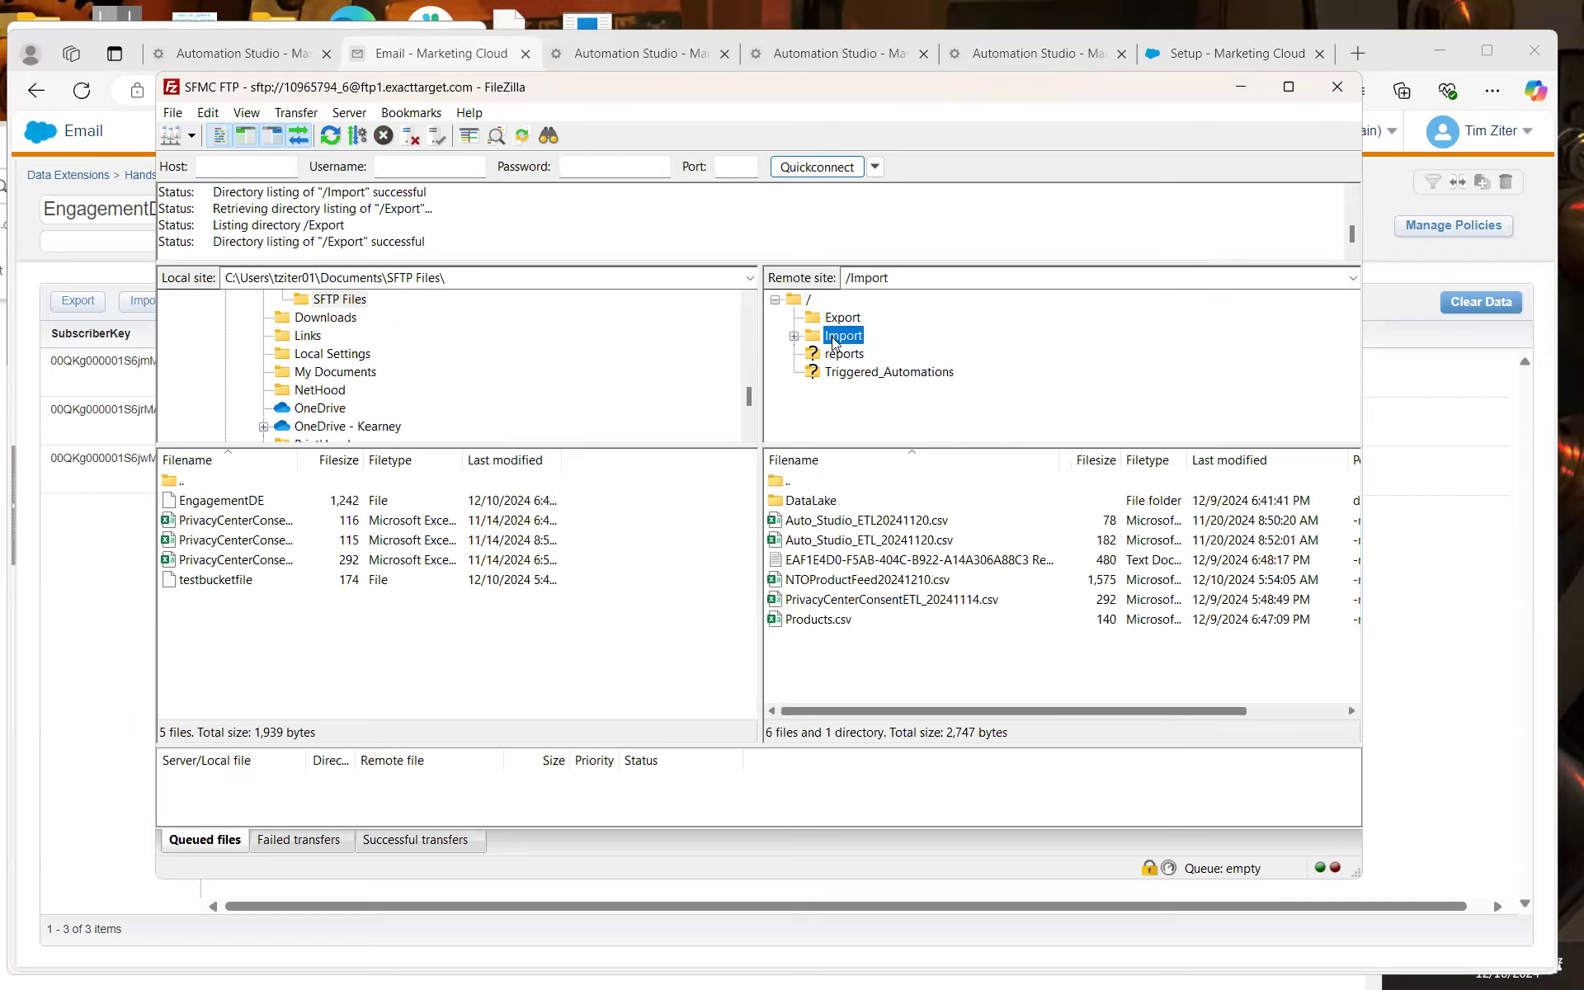
right_click(841, 344)
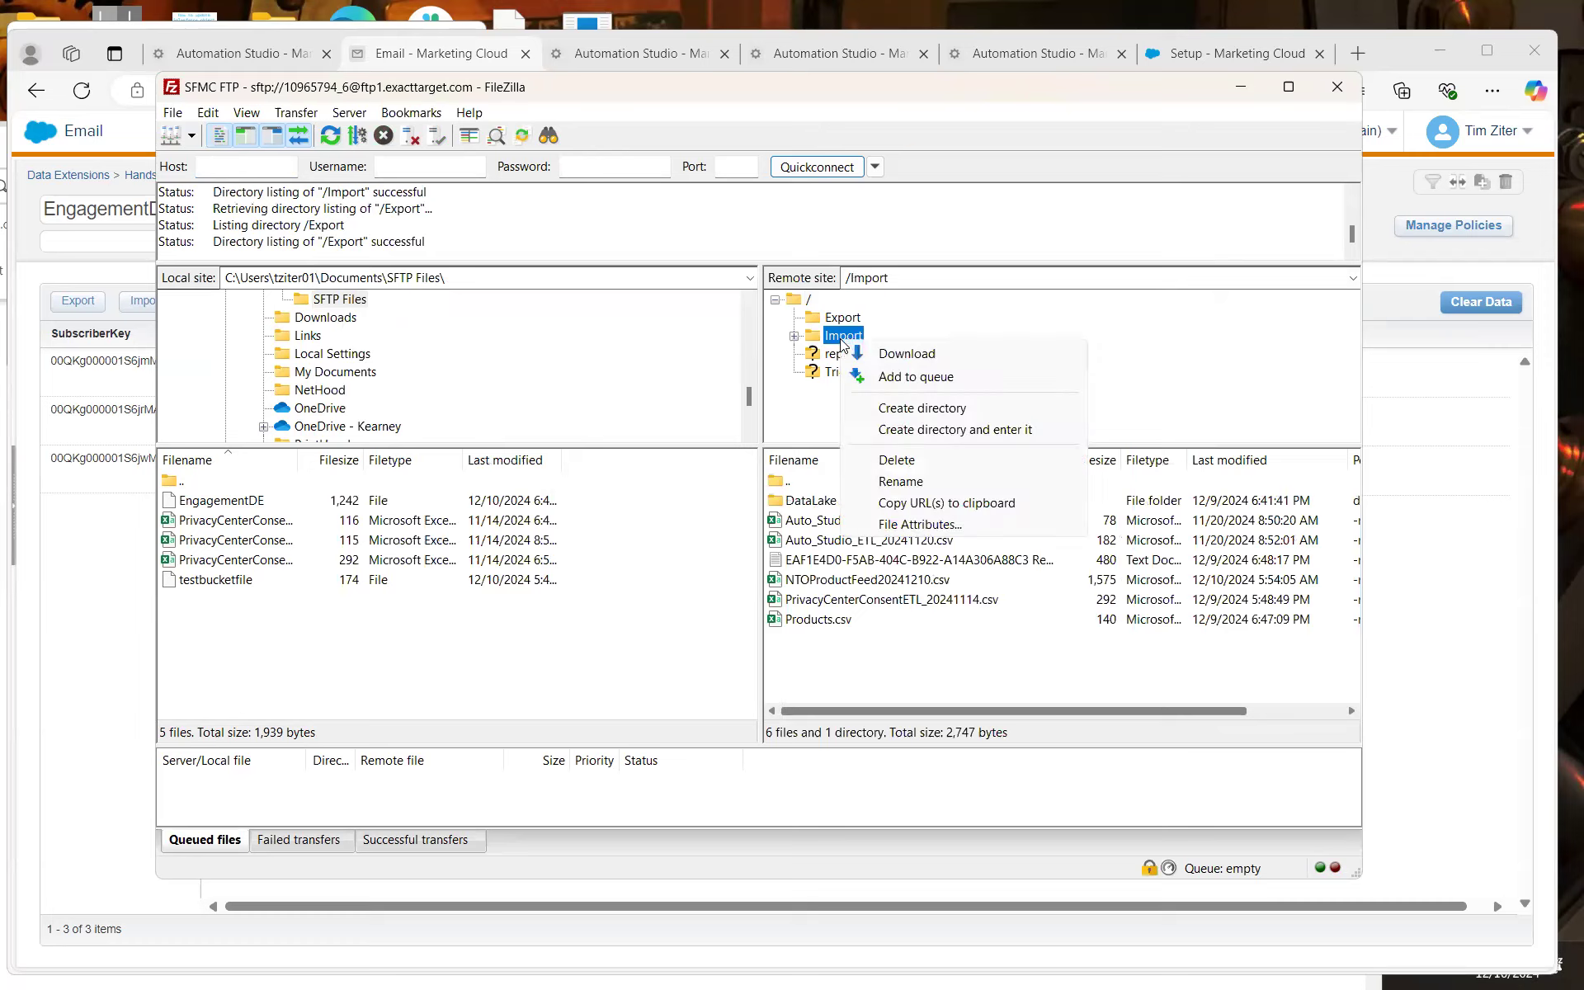
click(919, 410)
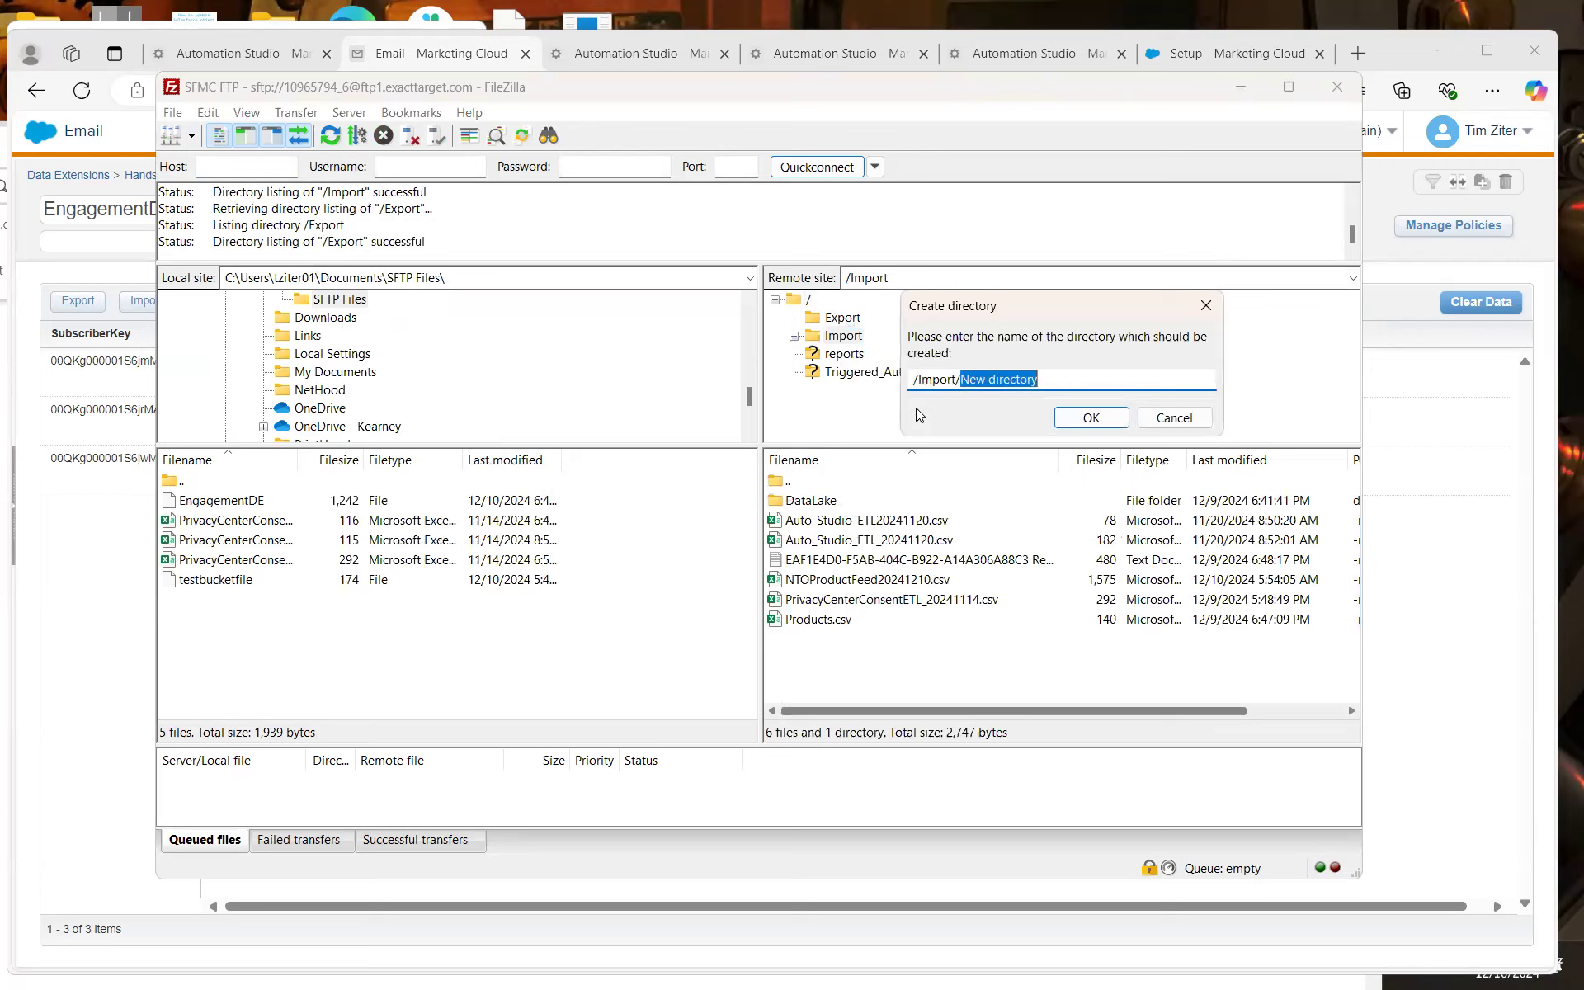
text(AutoFileDrop)
double_click(966, 384)
key(ctrl+c)
click(828, 965)
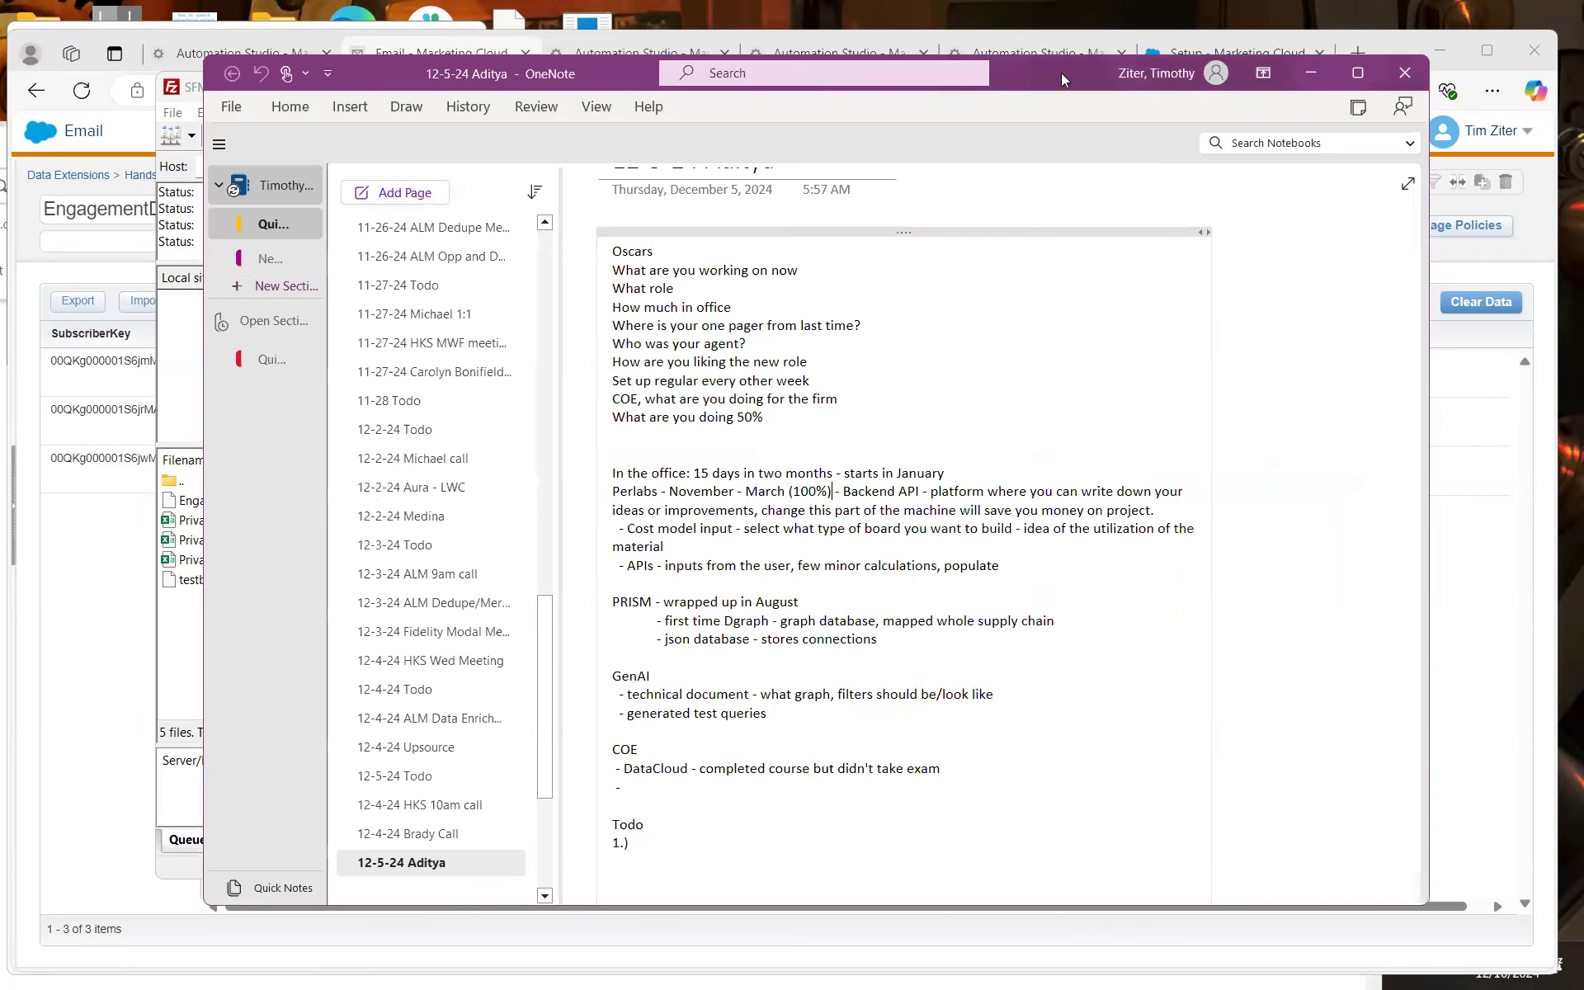
drag(1062, 80, 1061, 0)
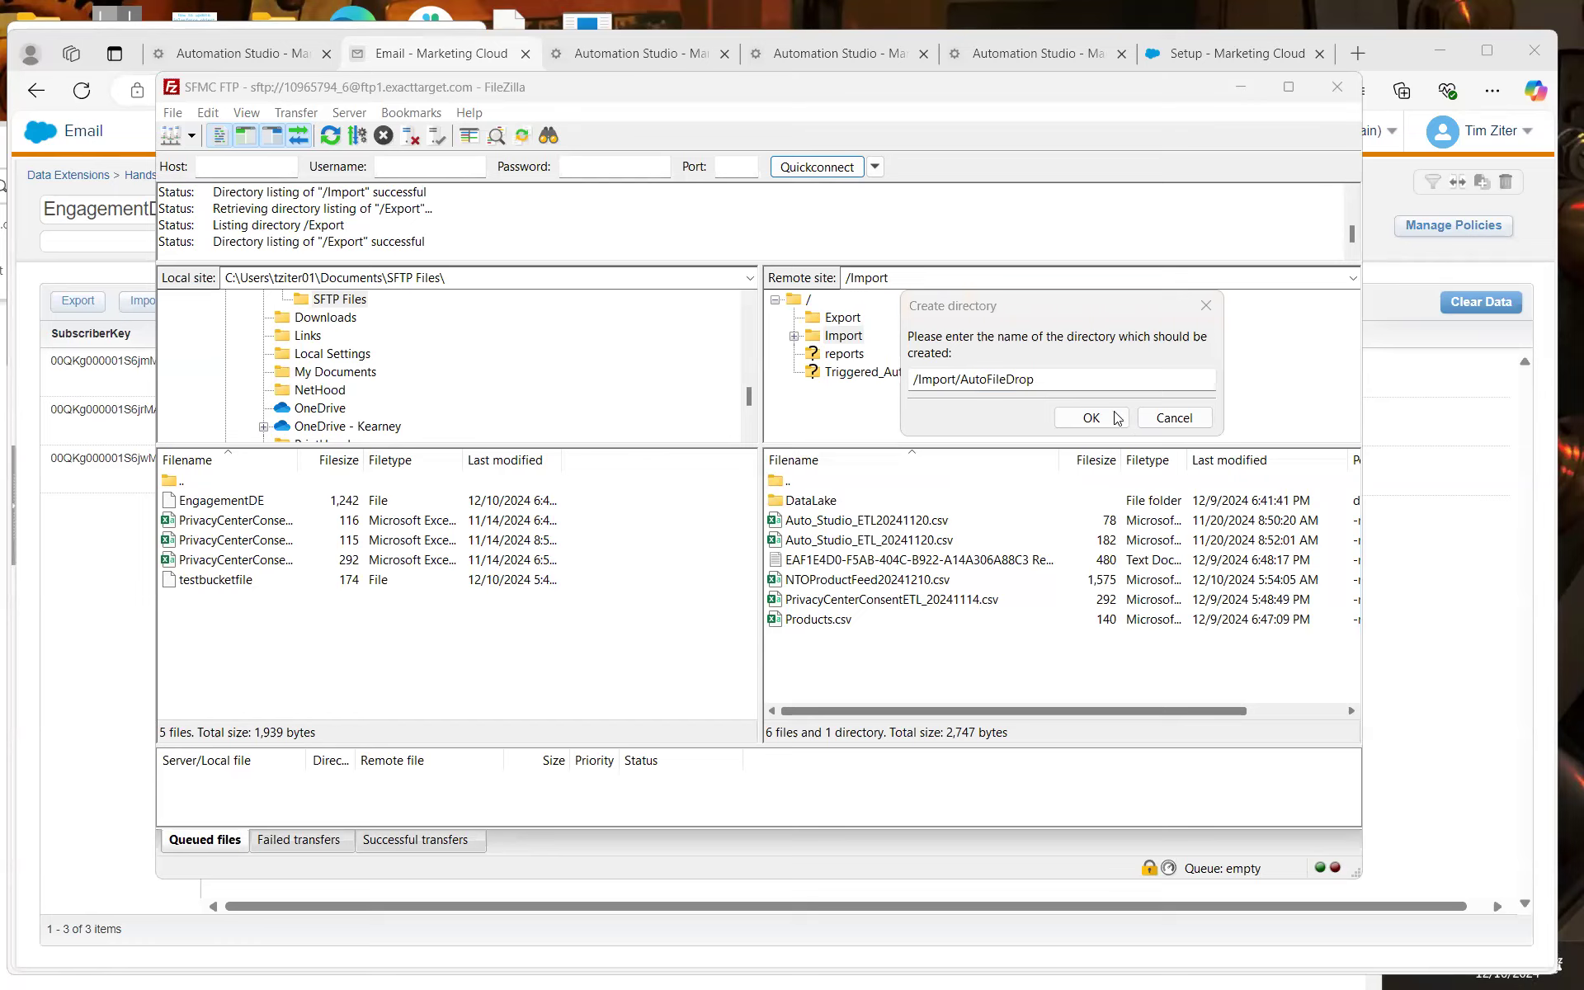
click(1069, 418)
Open the AutoFileDrop directory under Import on the remote site and upload NTOProductFeed20241210.csv into it
click(792, 337)
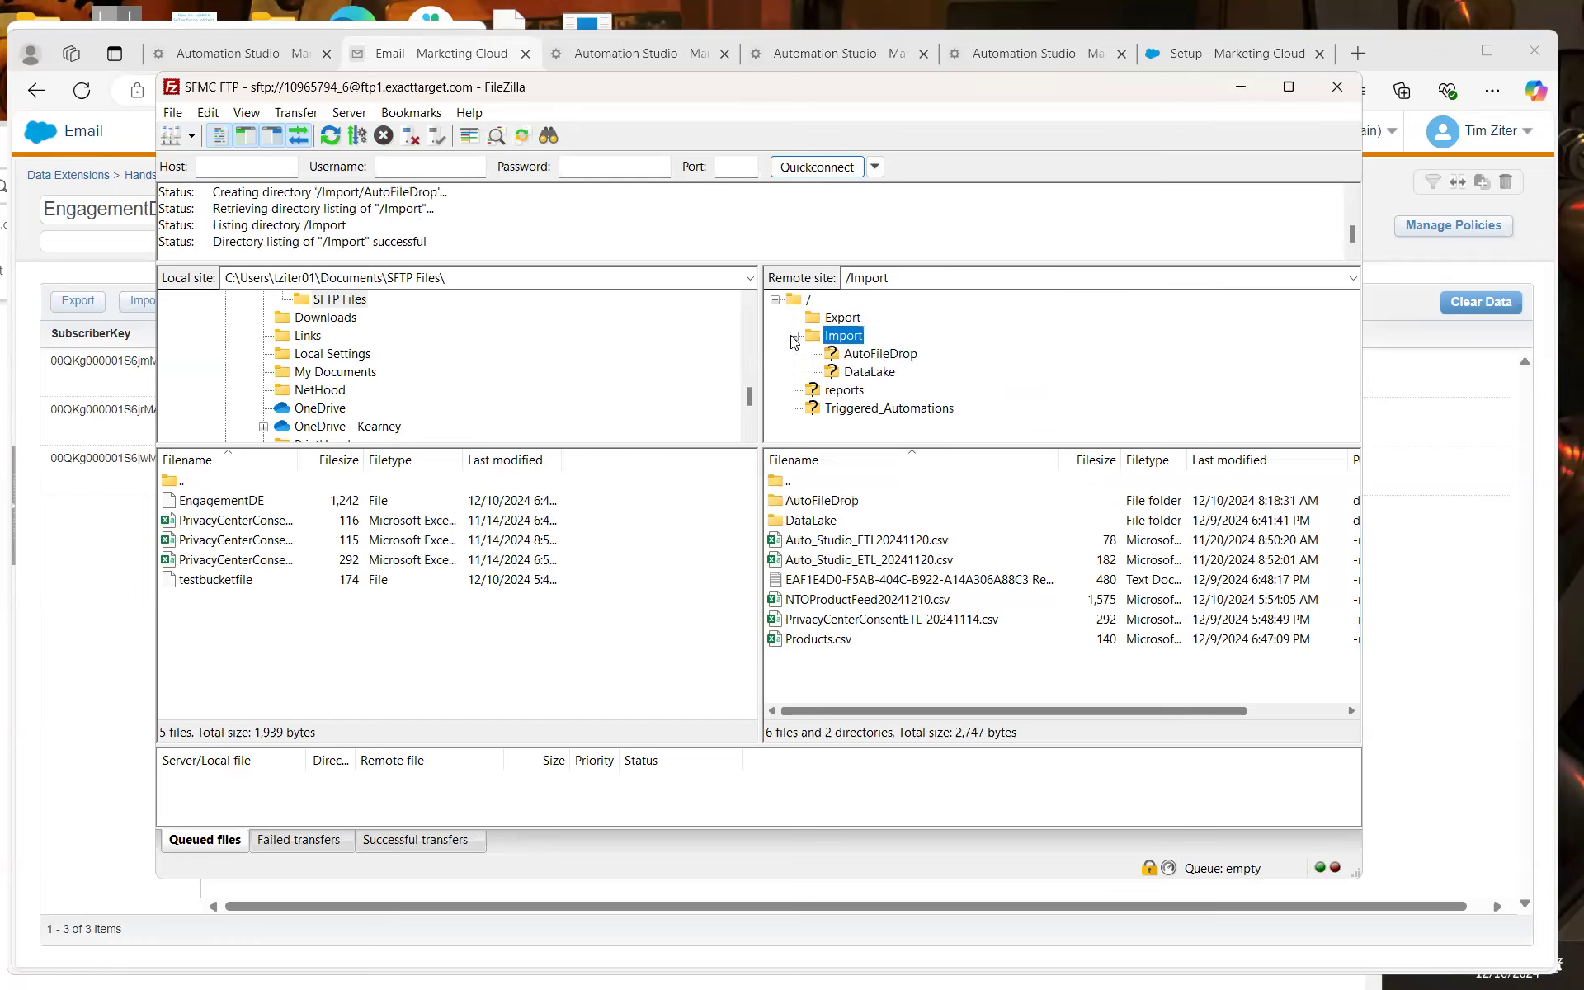
click(864, 355)
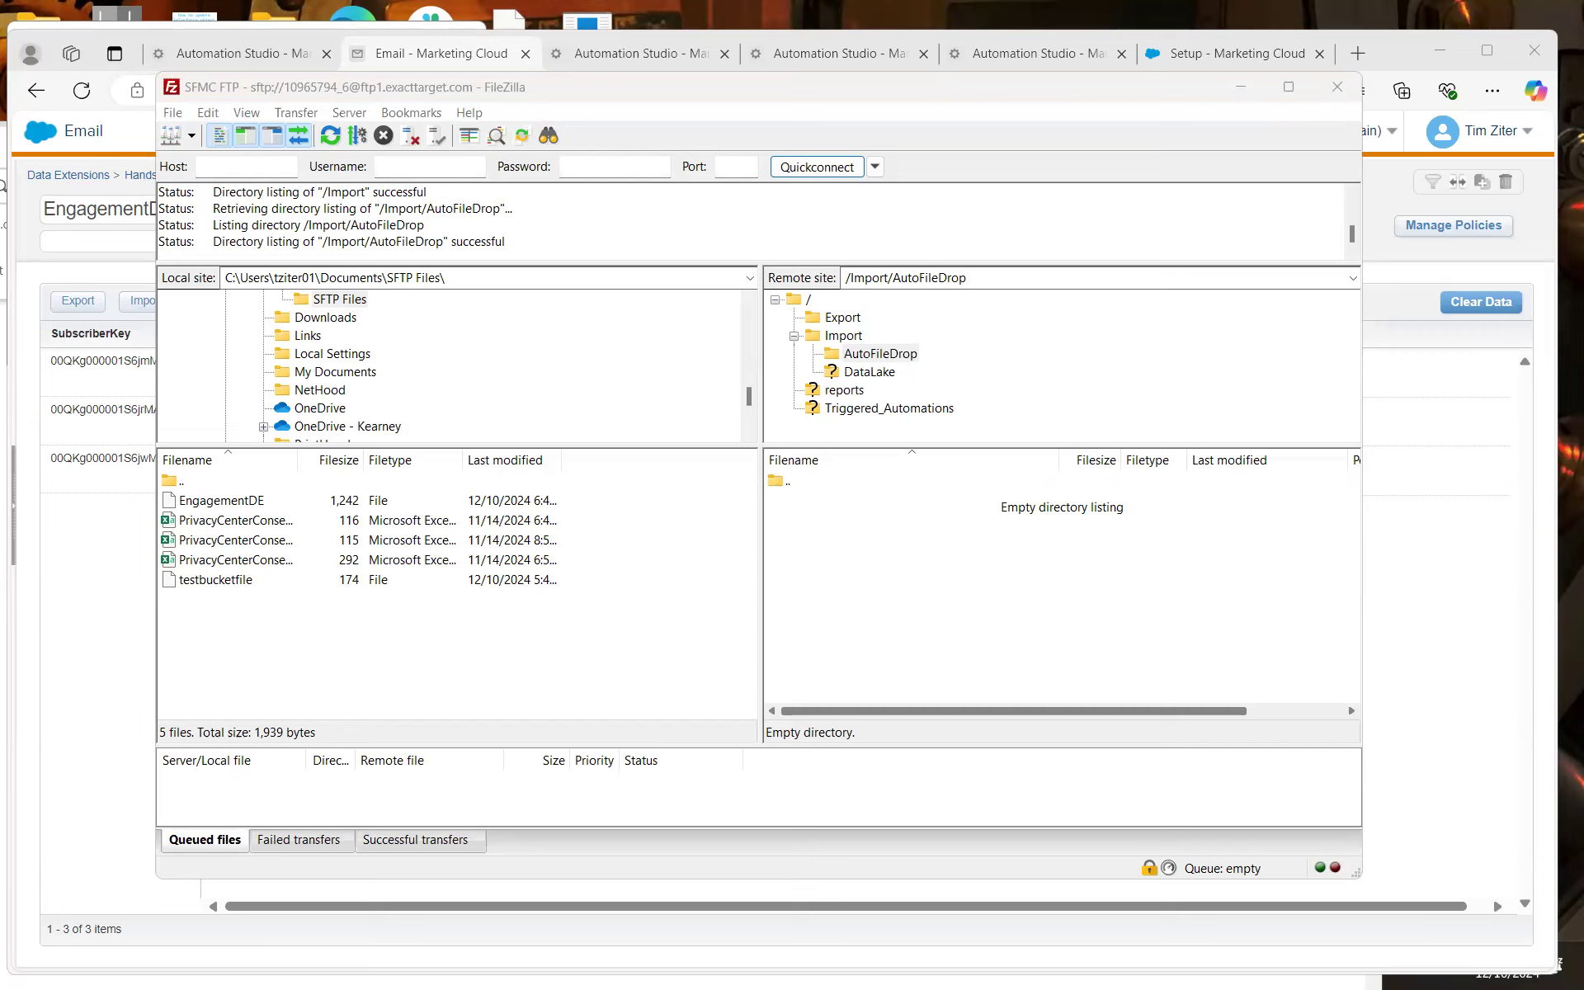
drag(847, 209, 986, 623)
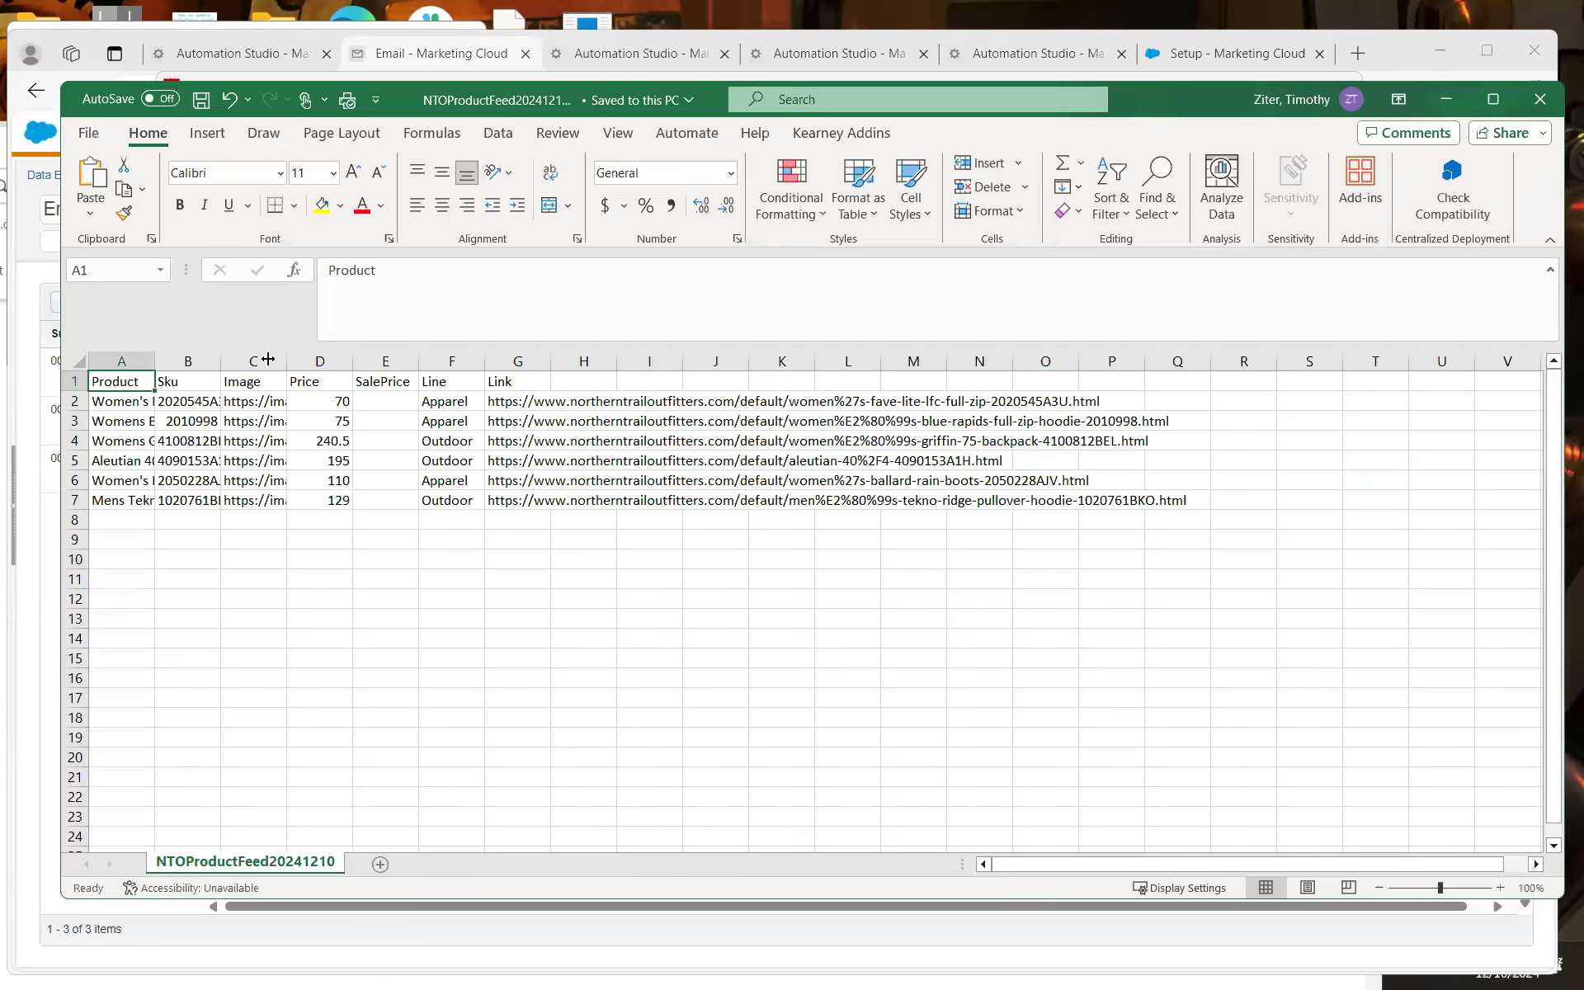
Switch to Excel and widen the Product, Sku, Image and Link columns of NTOProductFeed20241210 to review the product data
drag(268, 359, 292, 359)
drag(186, 368, 344, 359)
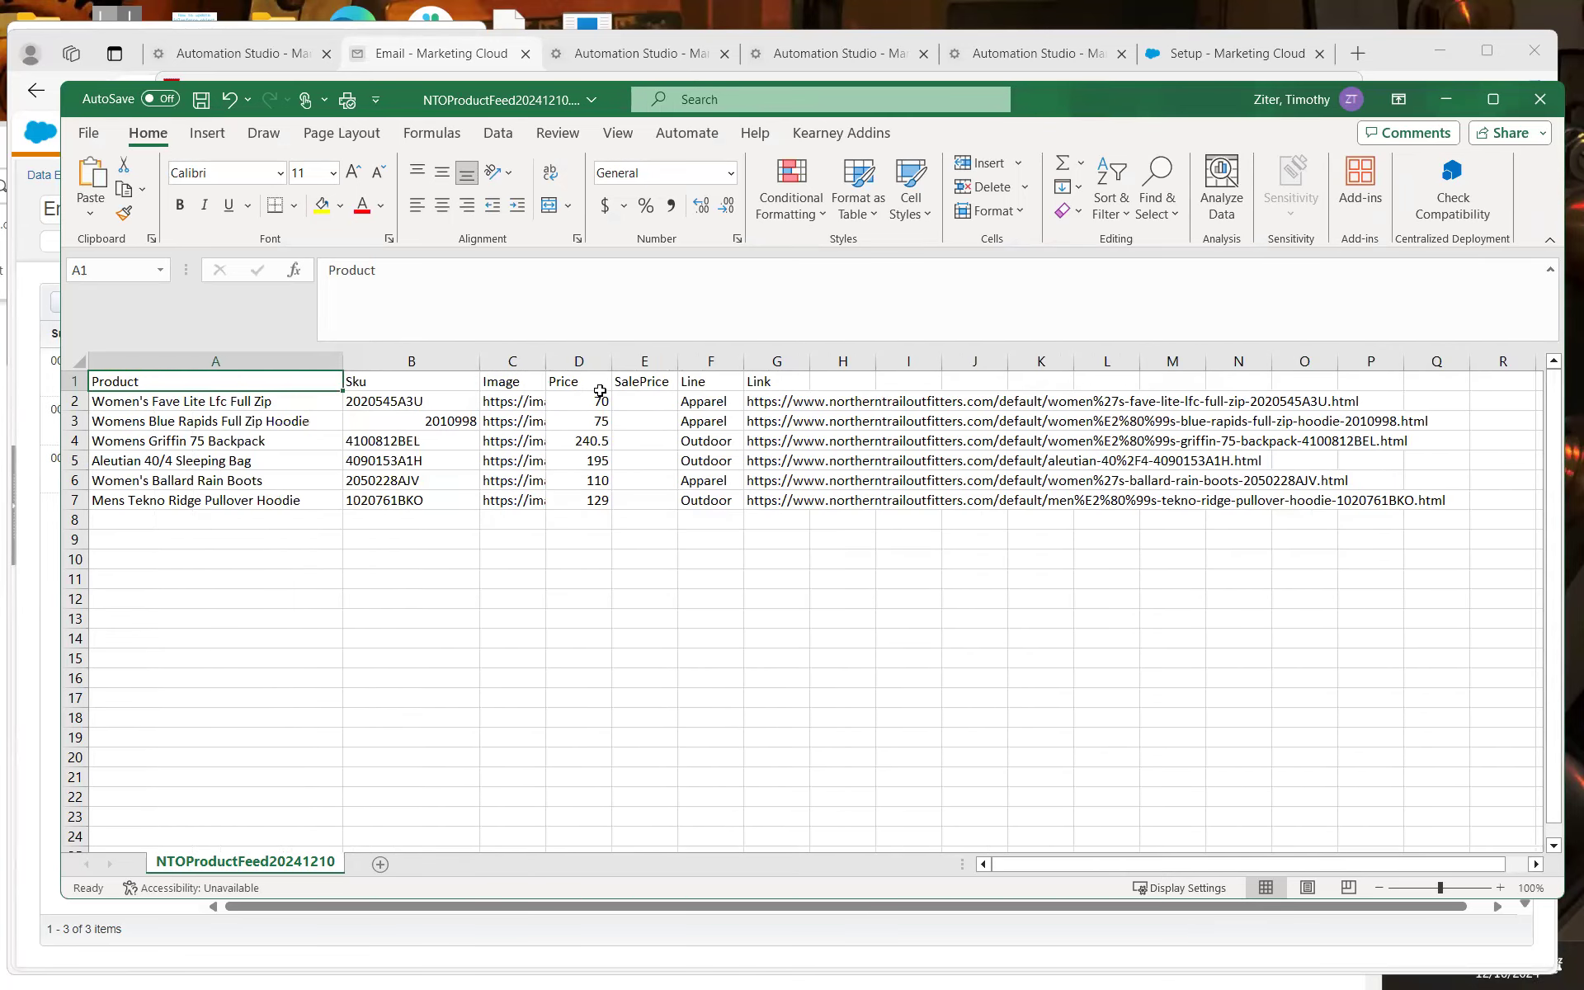
drag(1409, 376, 1476, 363)
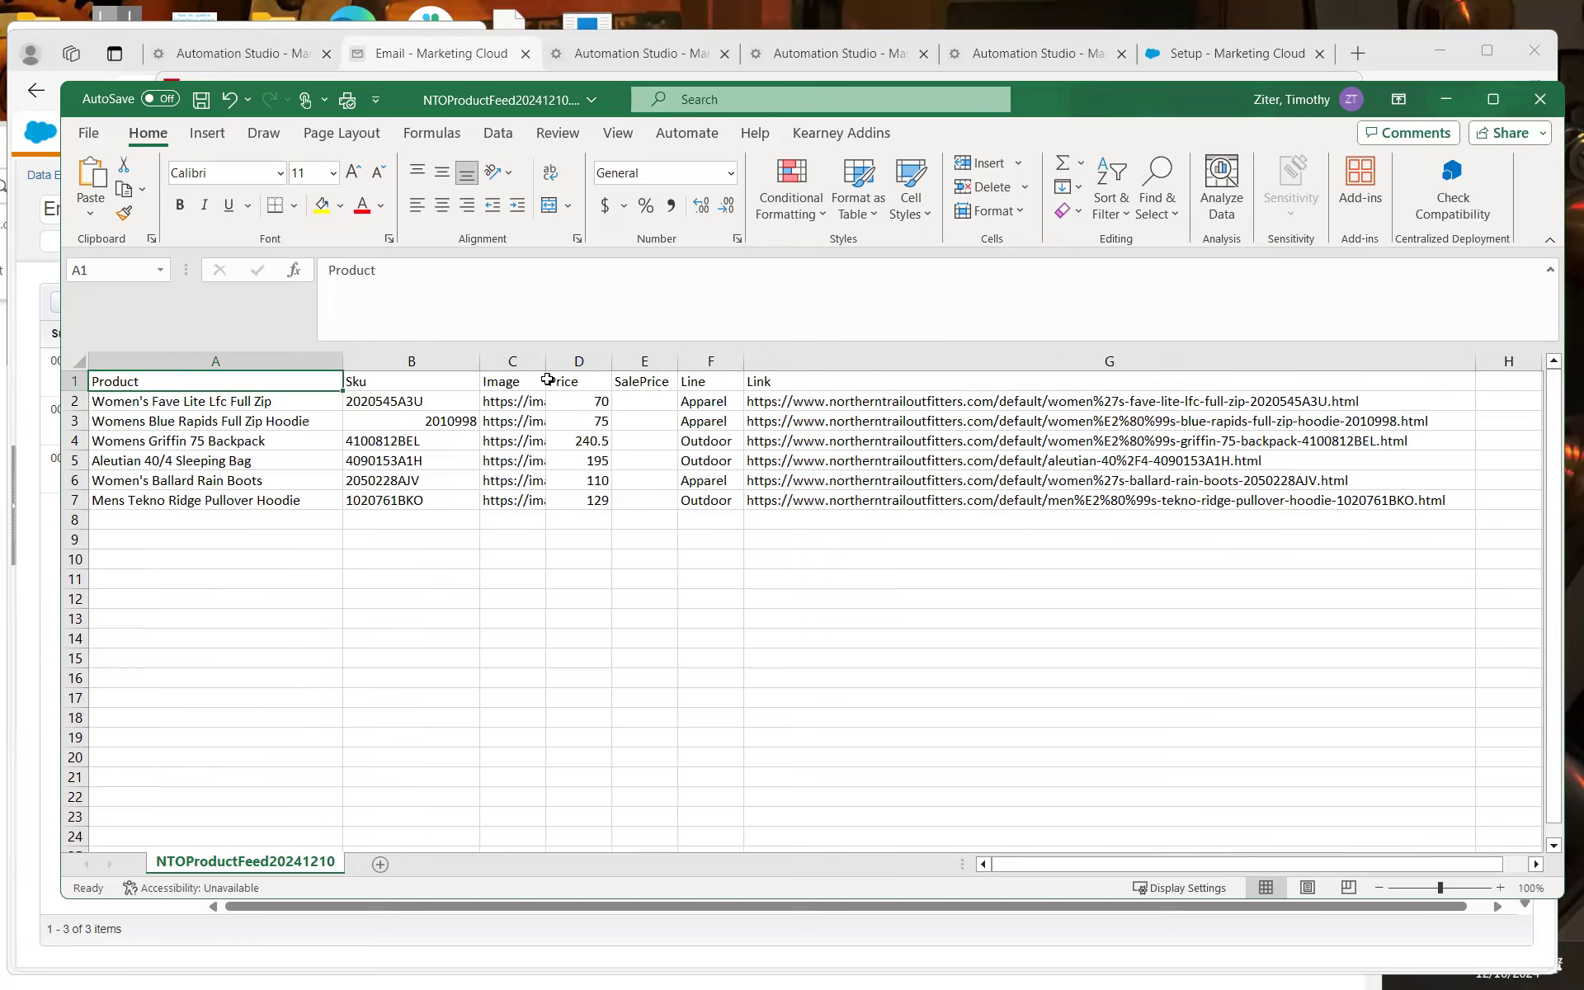
drag(546, 366, 653, 364)
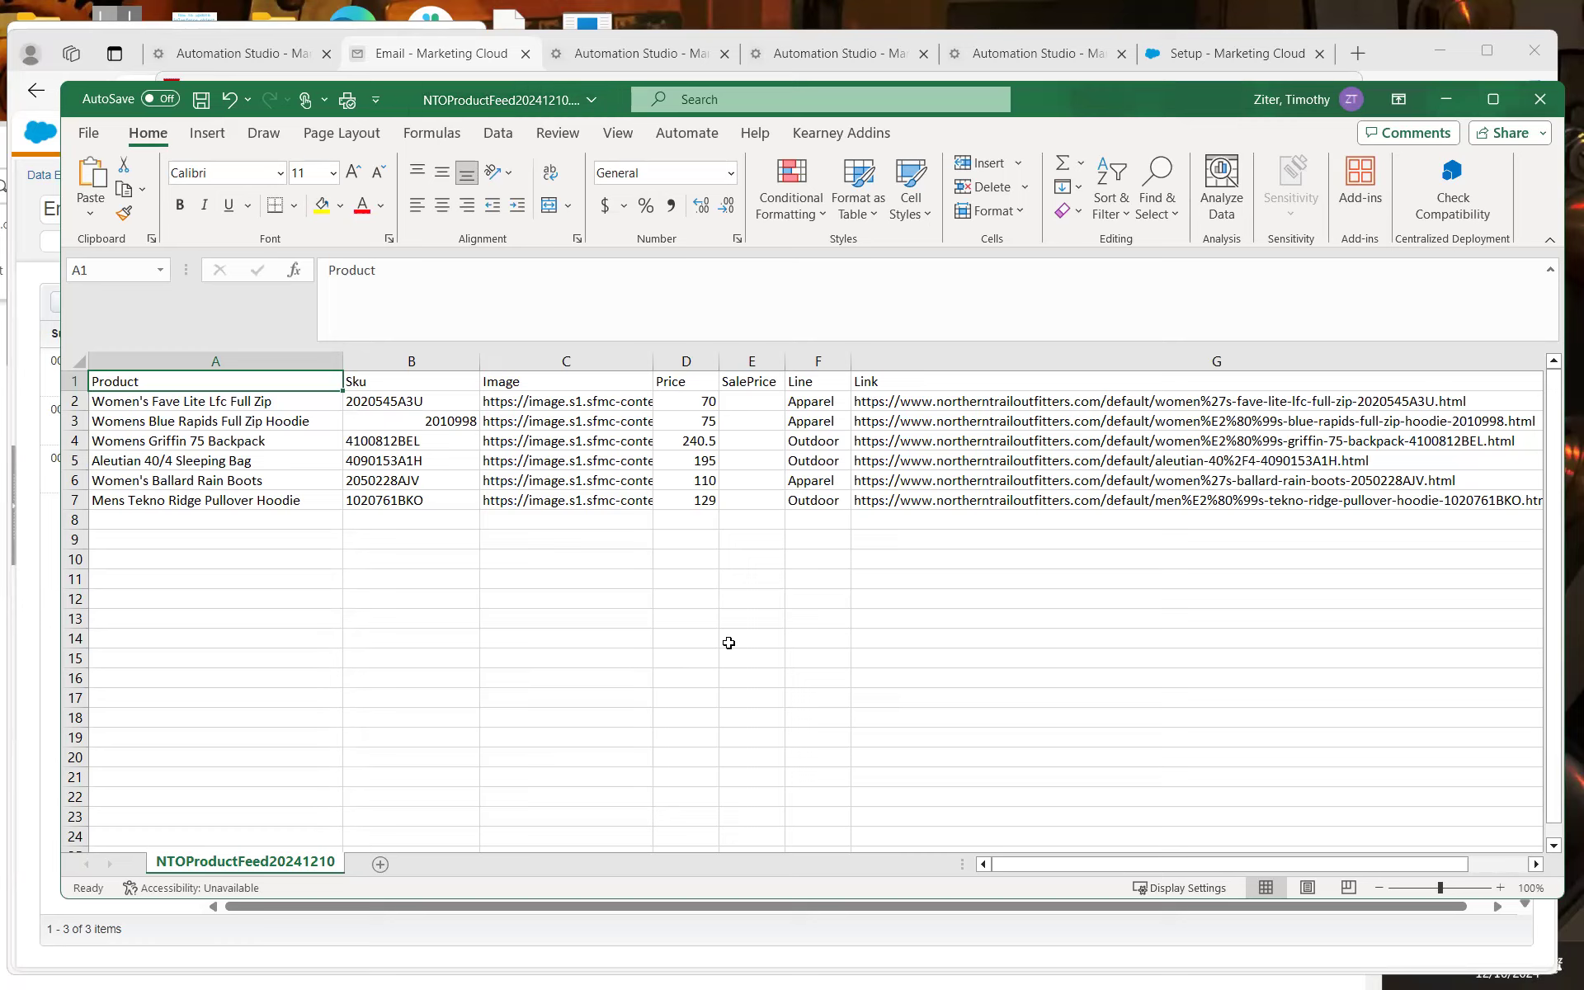
click(1450, 106)
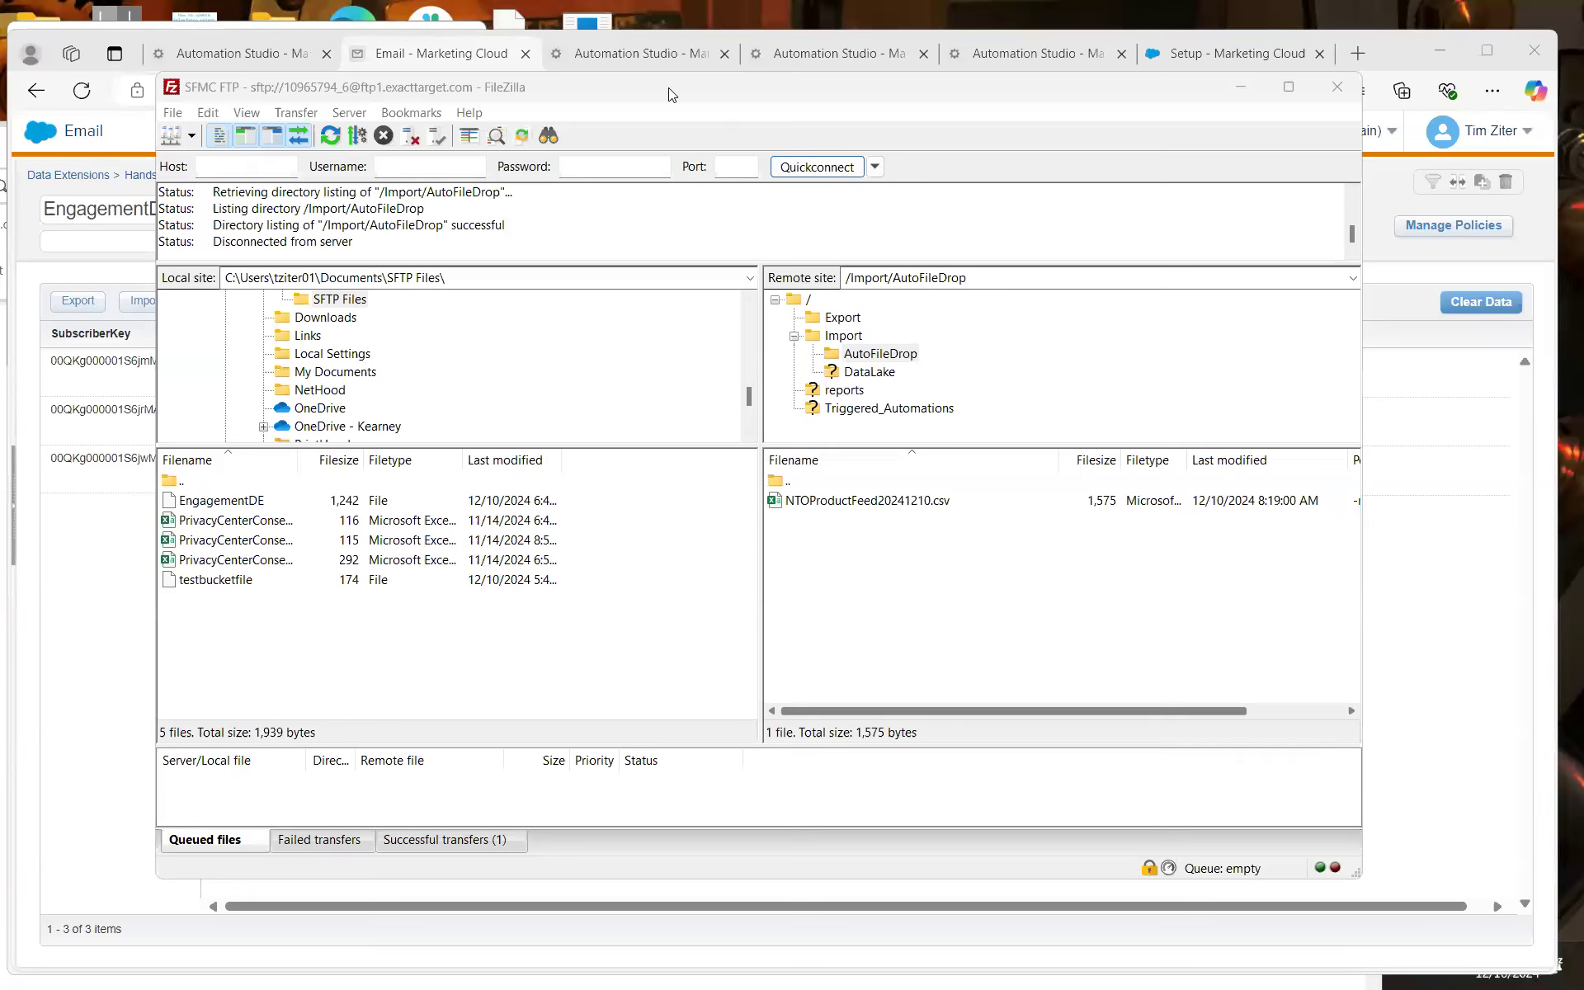
Switch to Automation Studio in the browser and start a new automation in the AutoStudio folder under Hands On
click(583, 55)
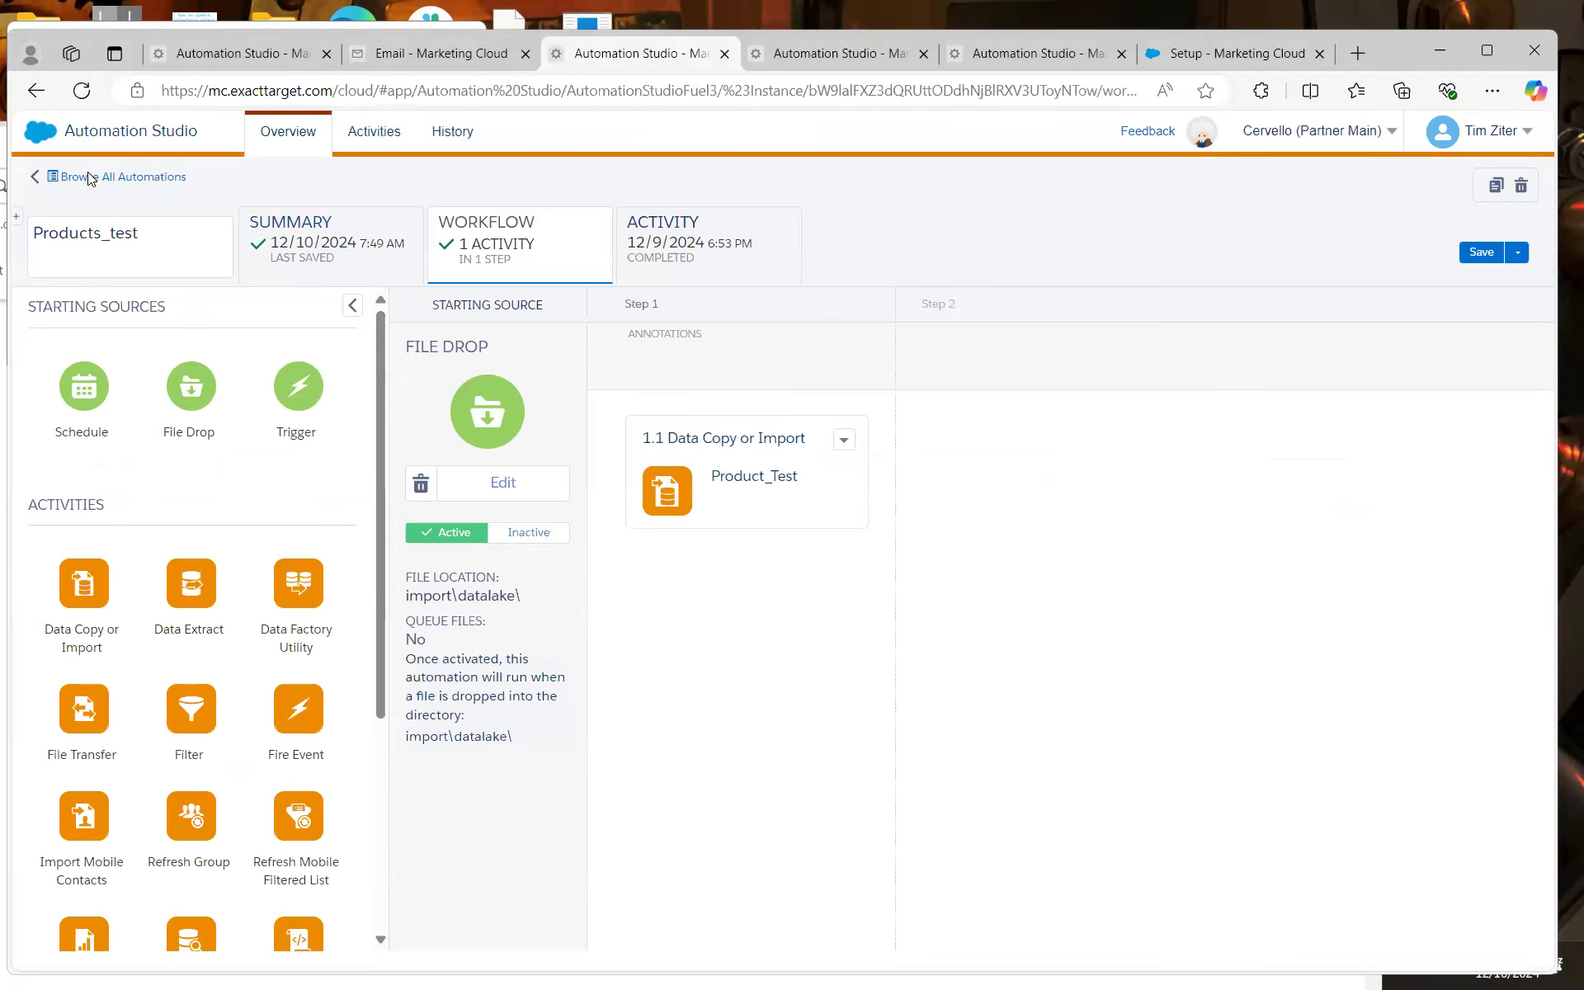
click(88, 174)
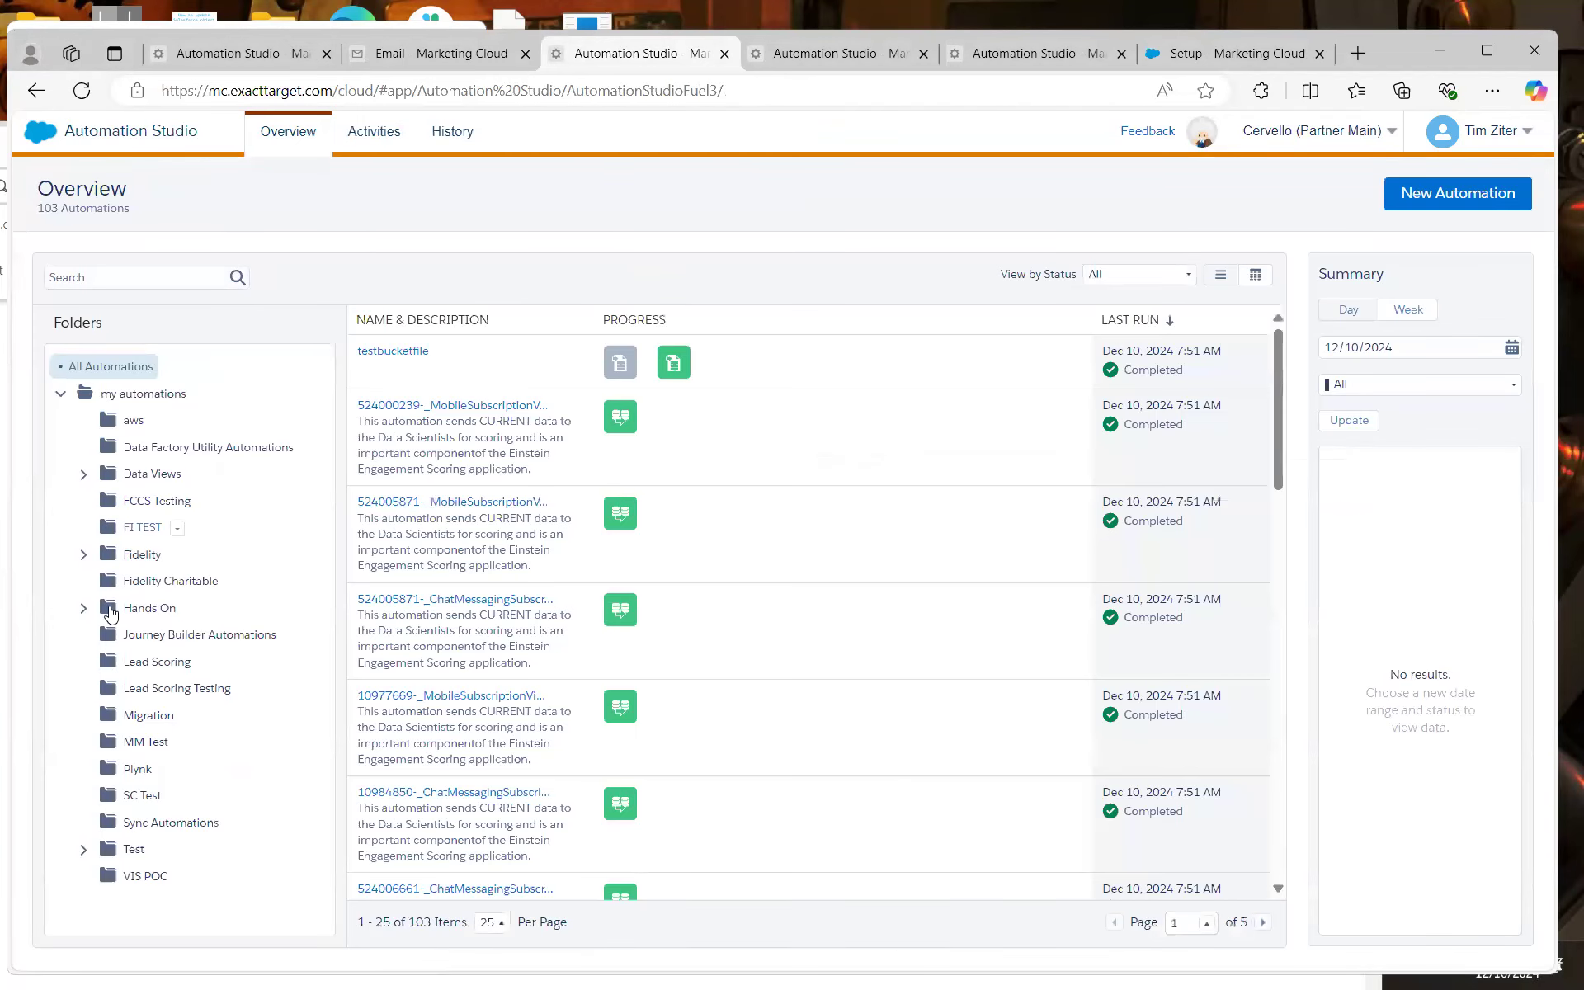
click(83, 608)
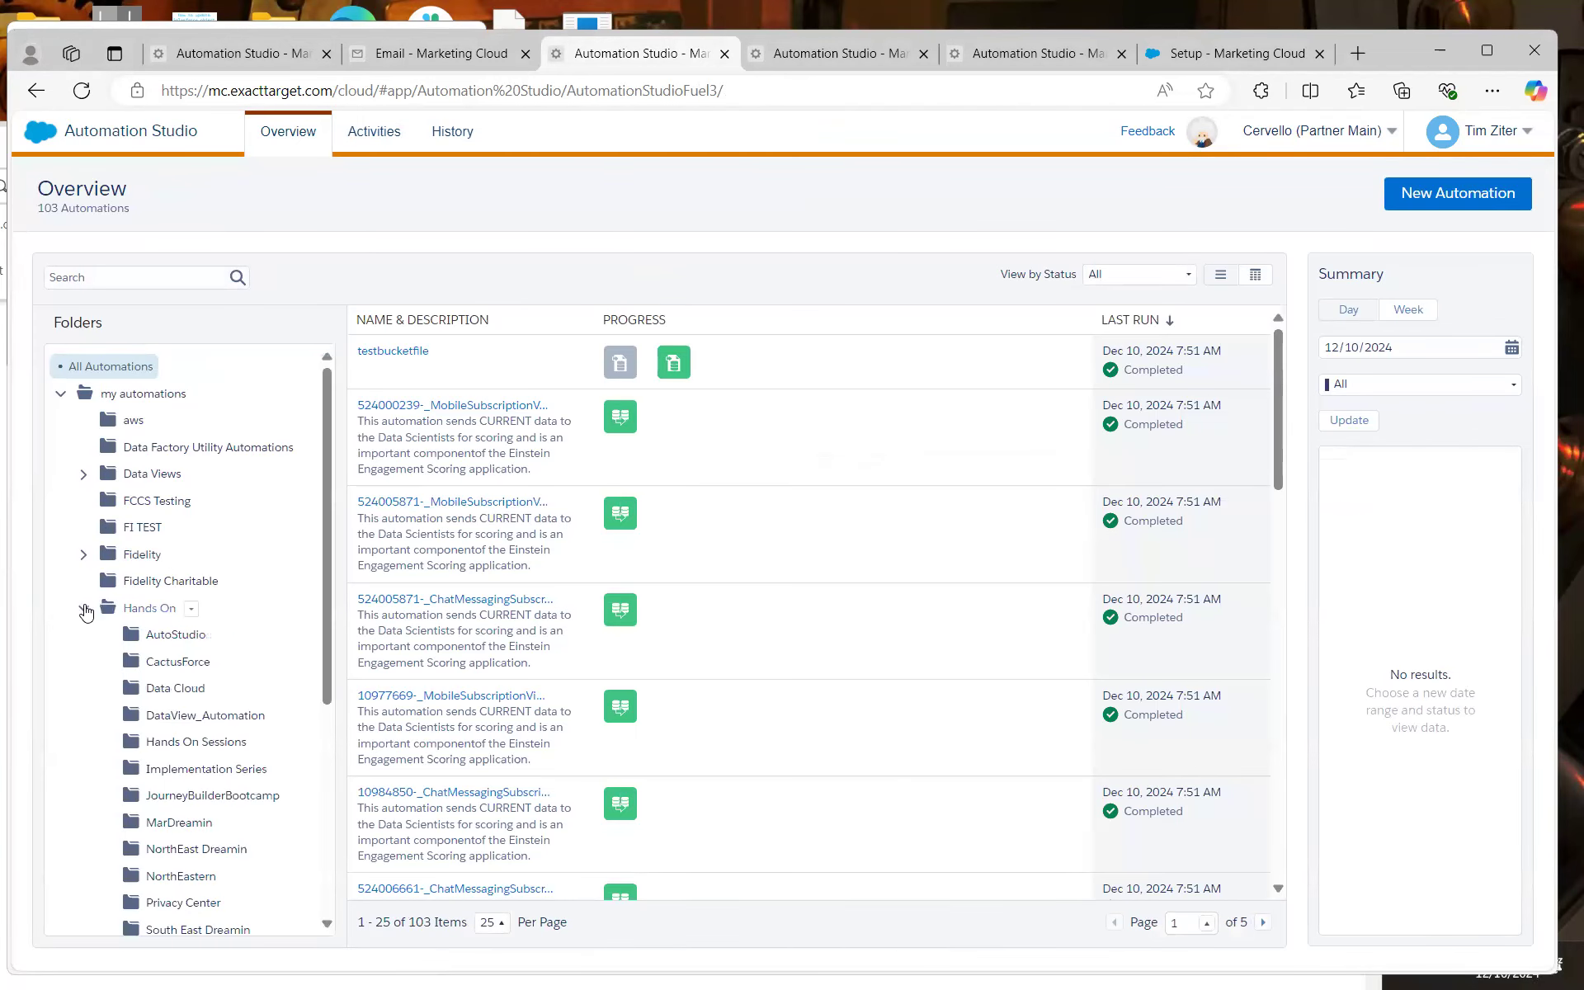
click(176, 635)
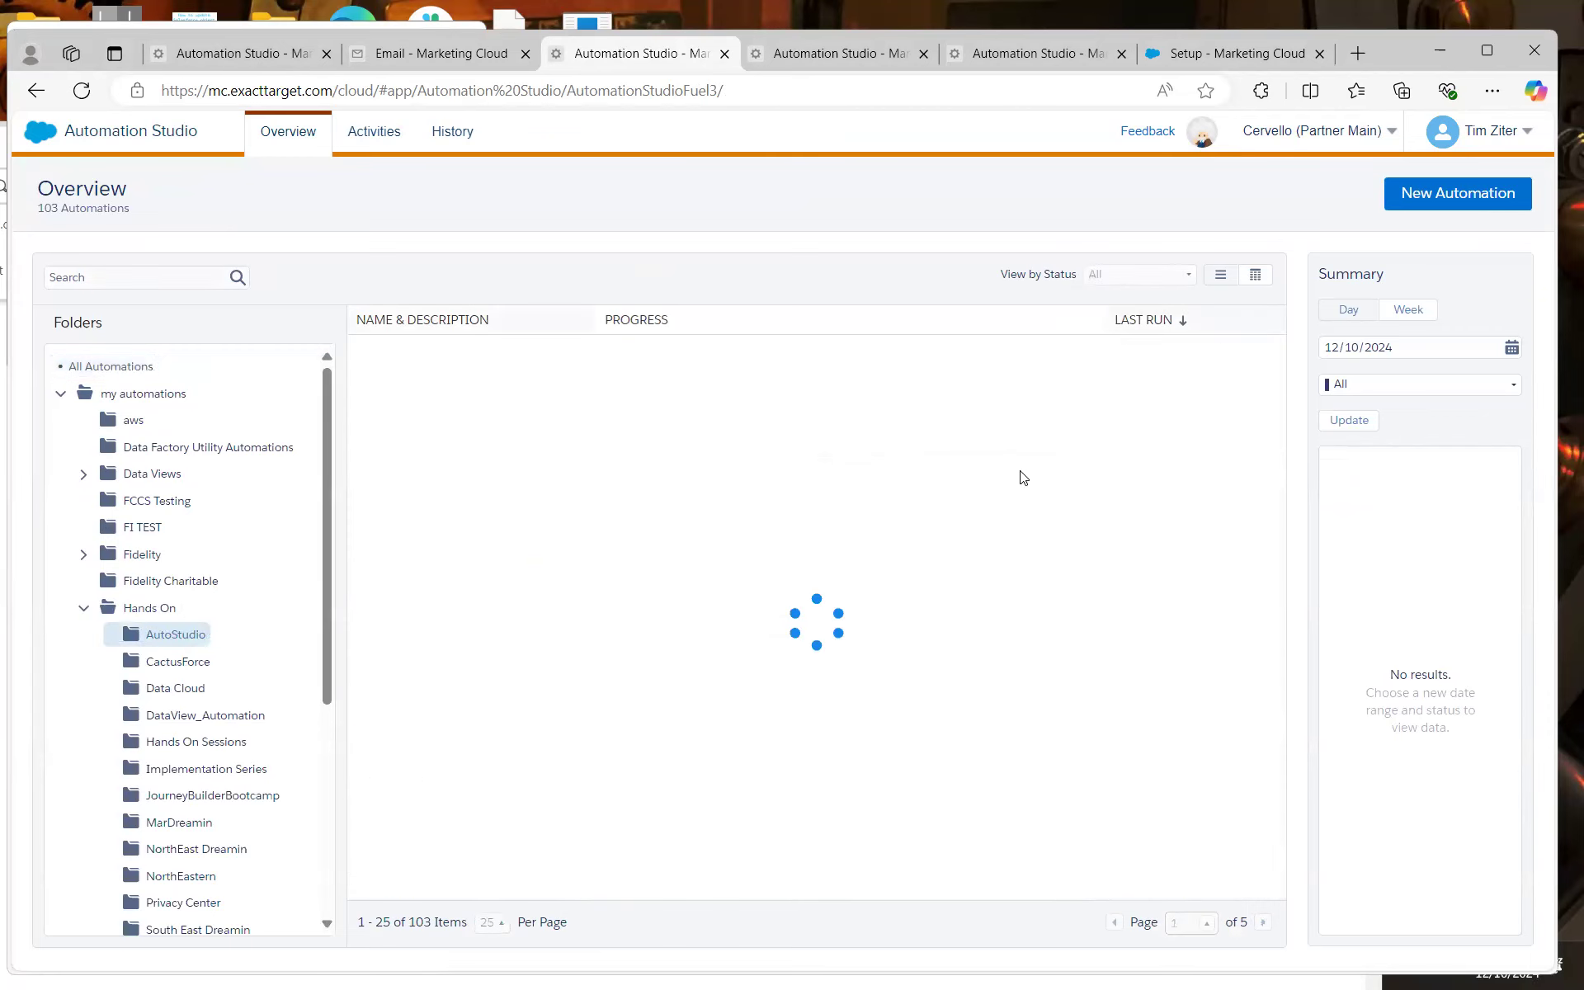
click(1465, 202)
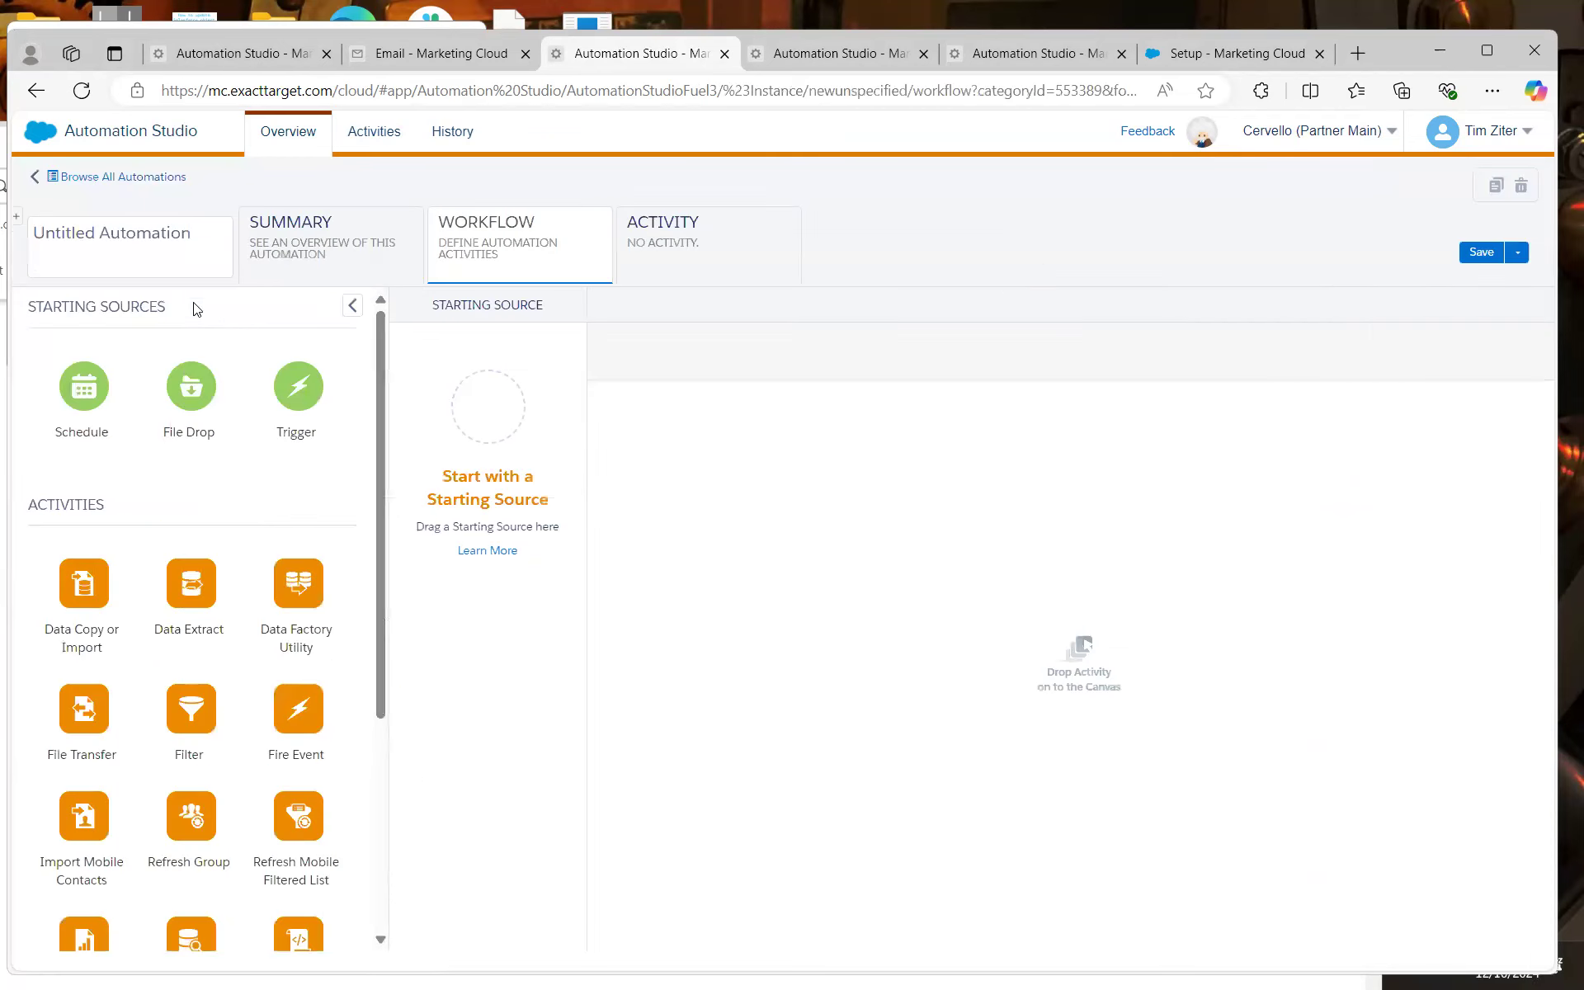
Name the new automation AutoFileDrop and give it a File Drop starting source
click(157, 242)
key(ctrl+v)
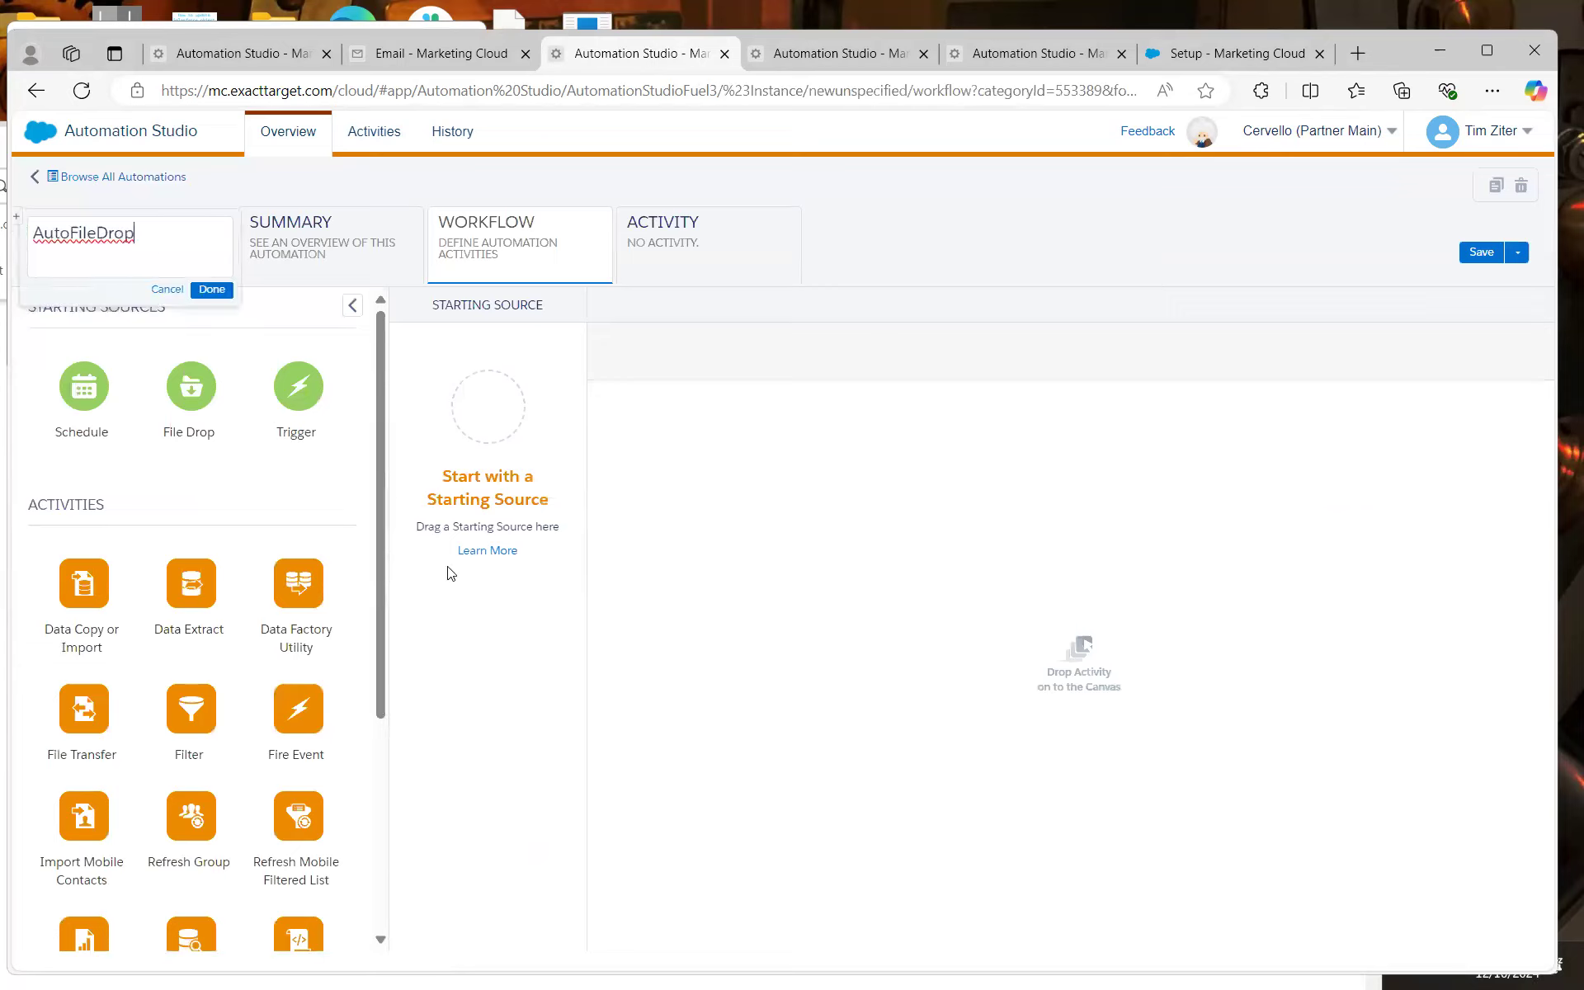
drag(188, 395, 481, 406)
click(211, 290)
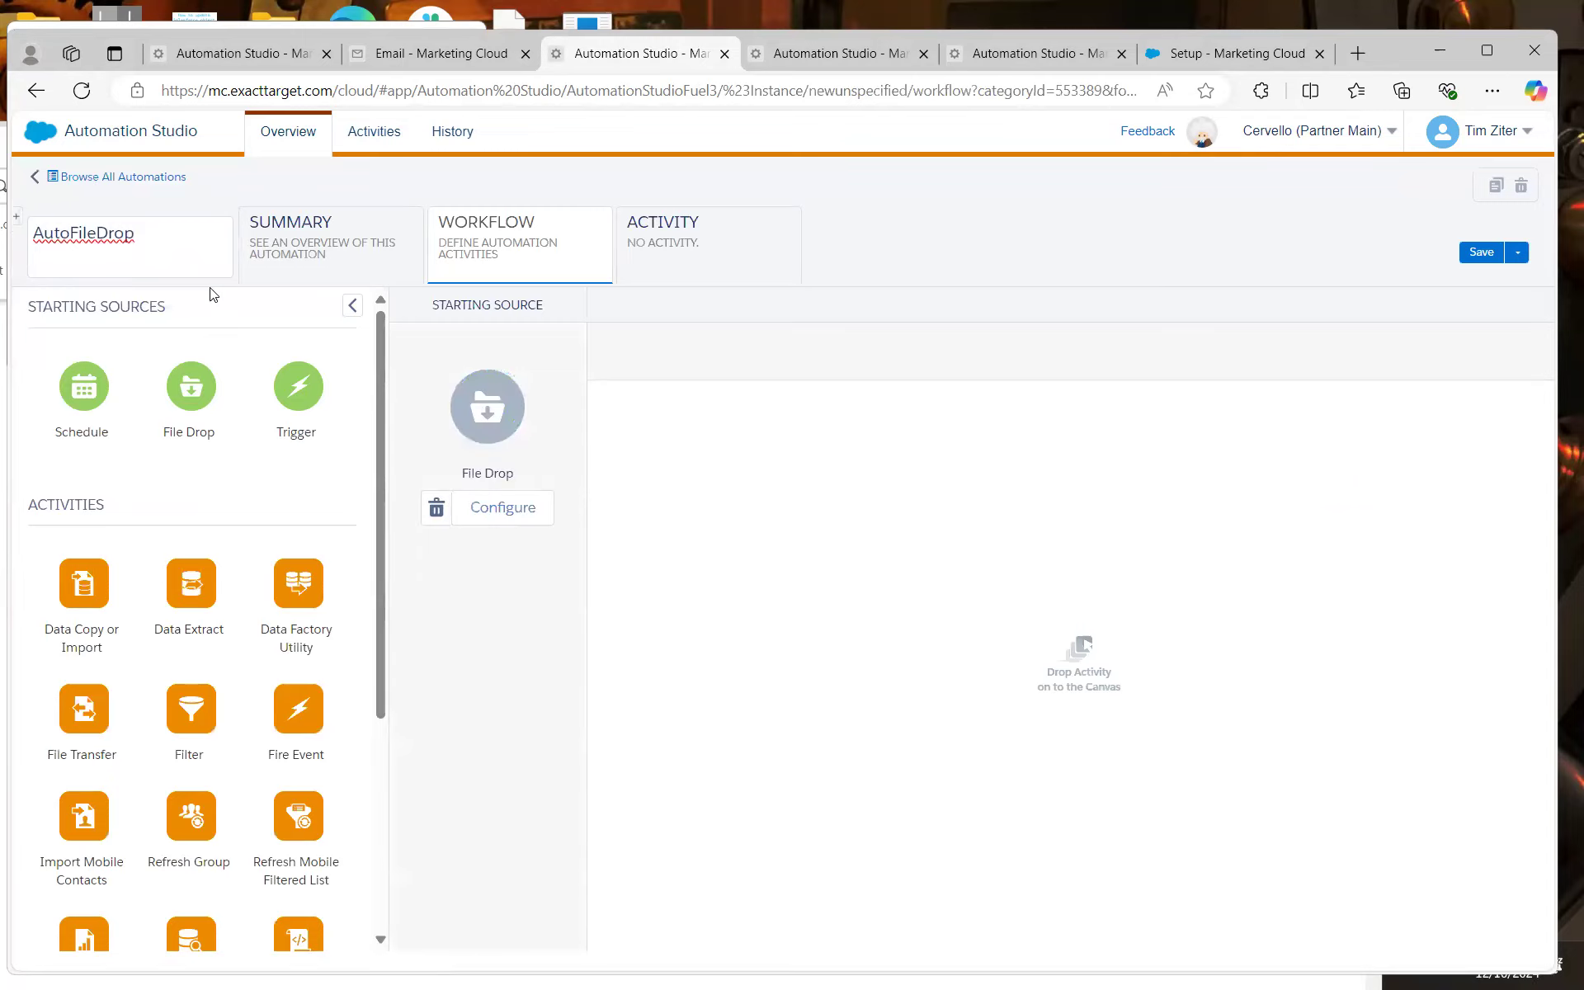
Configure the File Drop source to watch the autofiledrop directory under import
click(518, 509)
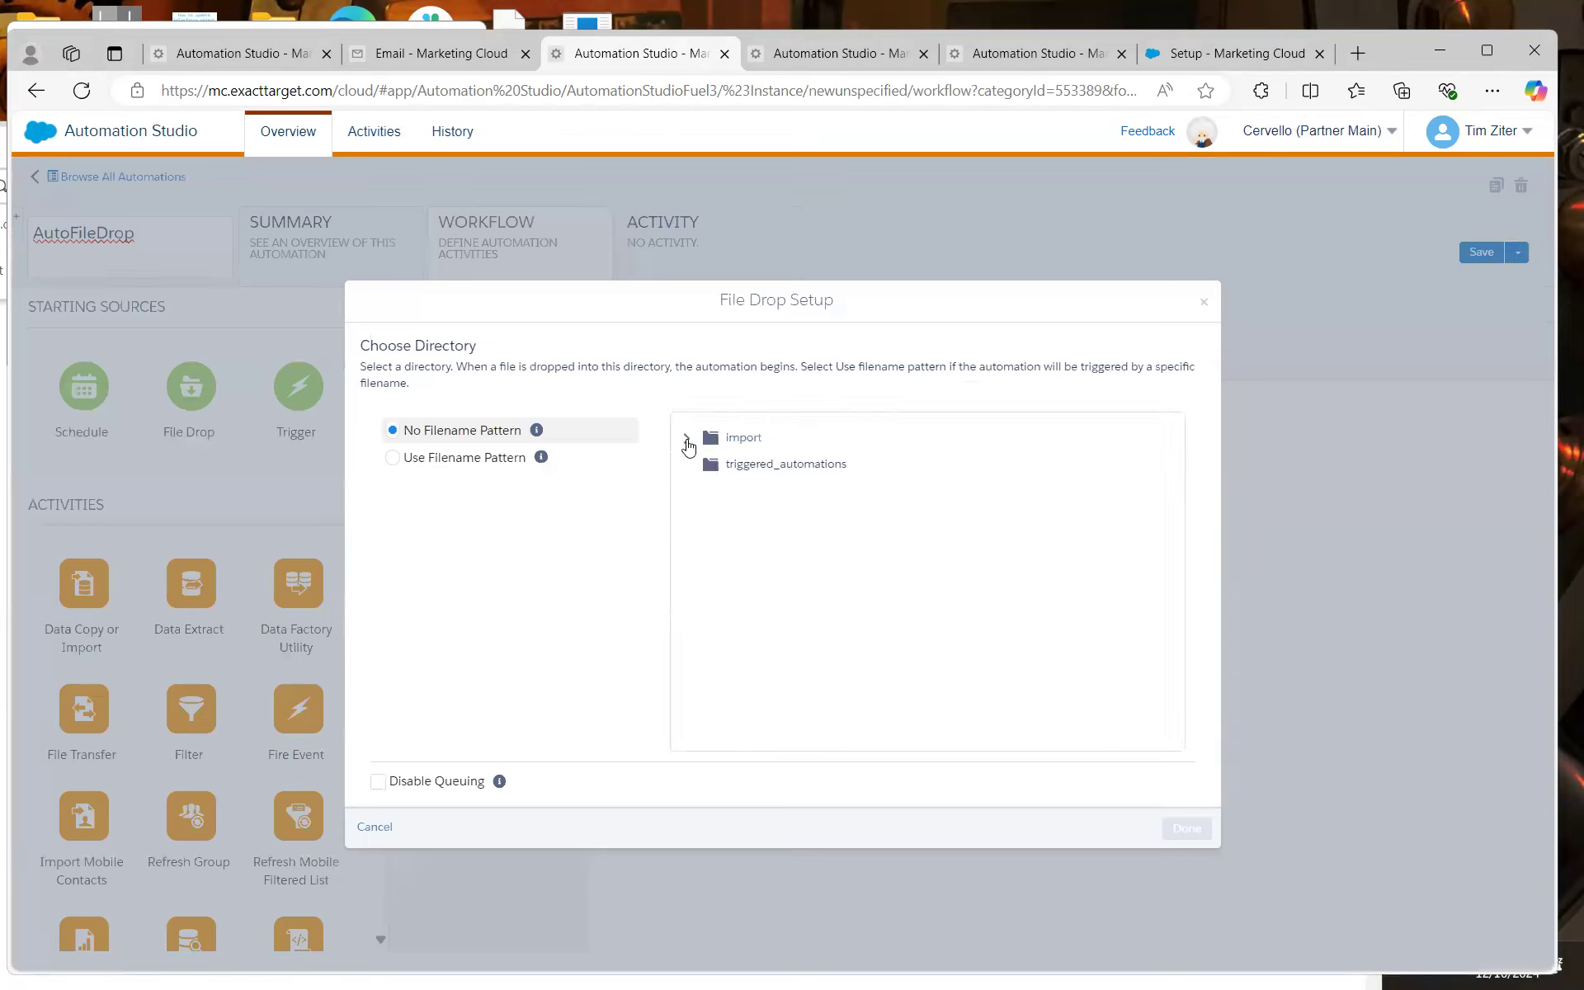
click(687, 440)
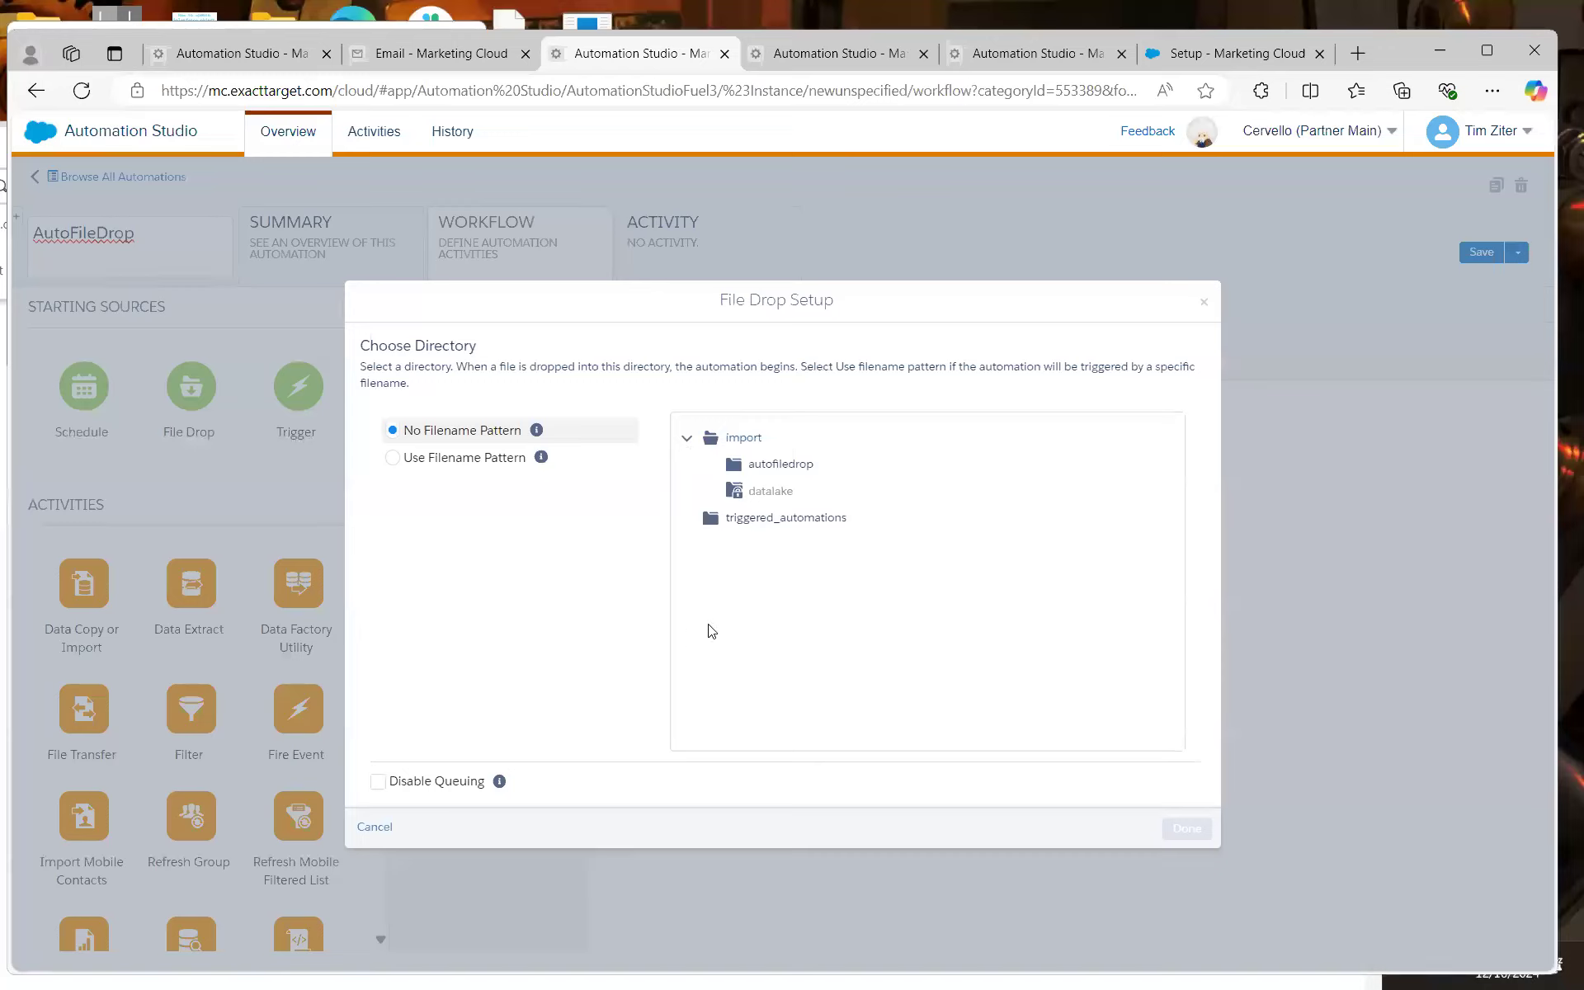
click(779, 467)
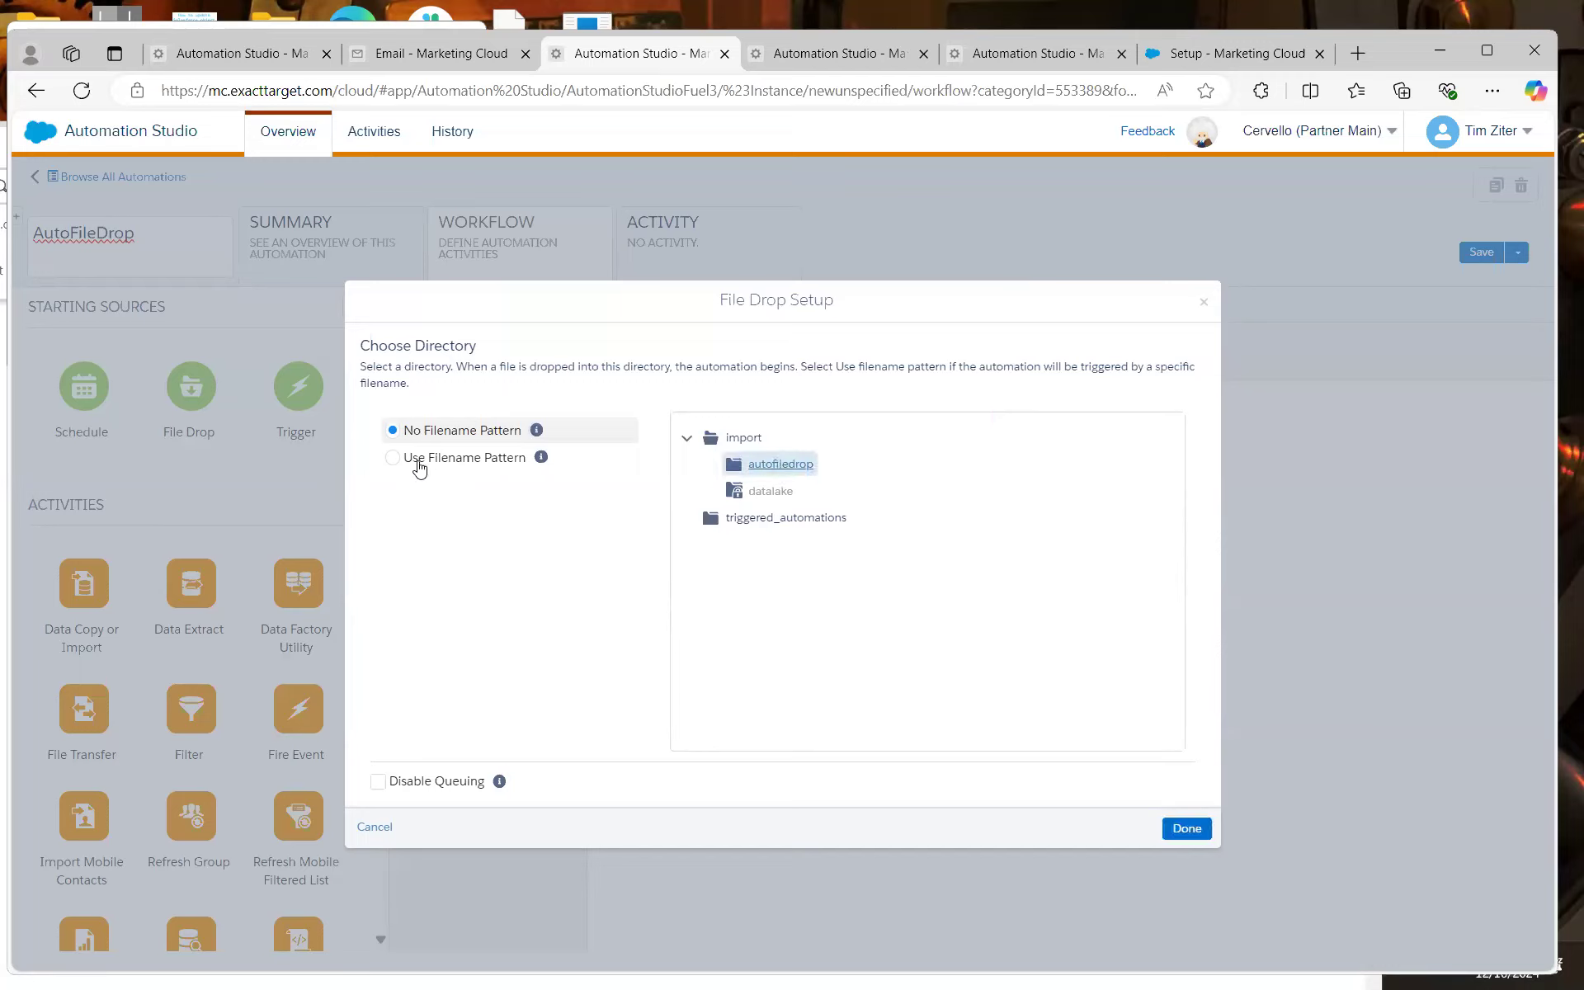
Restrict the File Drop to filenames that begin with NTOProductFeed, checking the name against the Excel file, and finish the setup
click(393, 460)
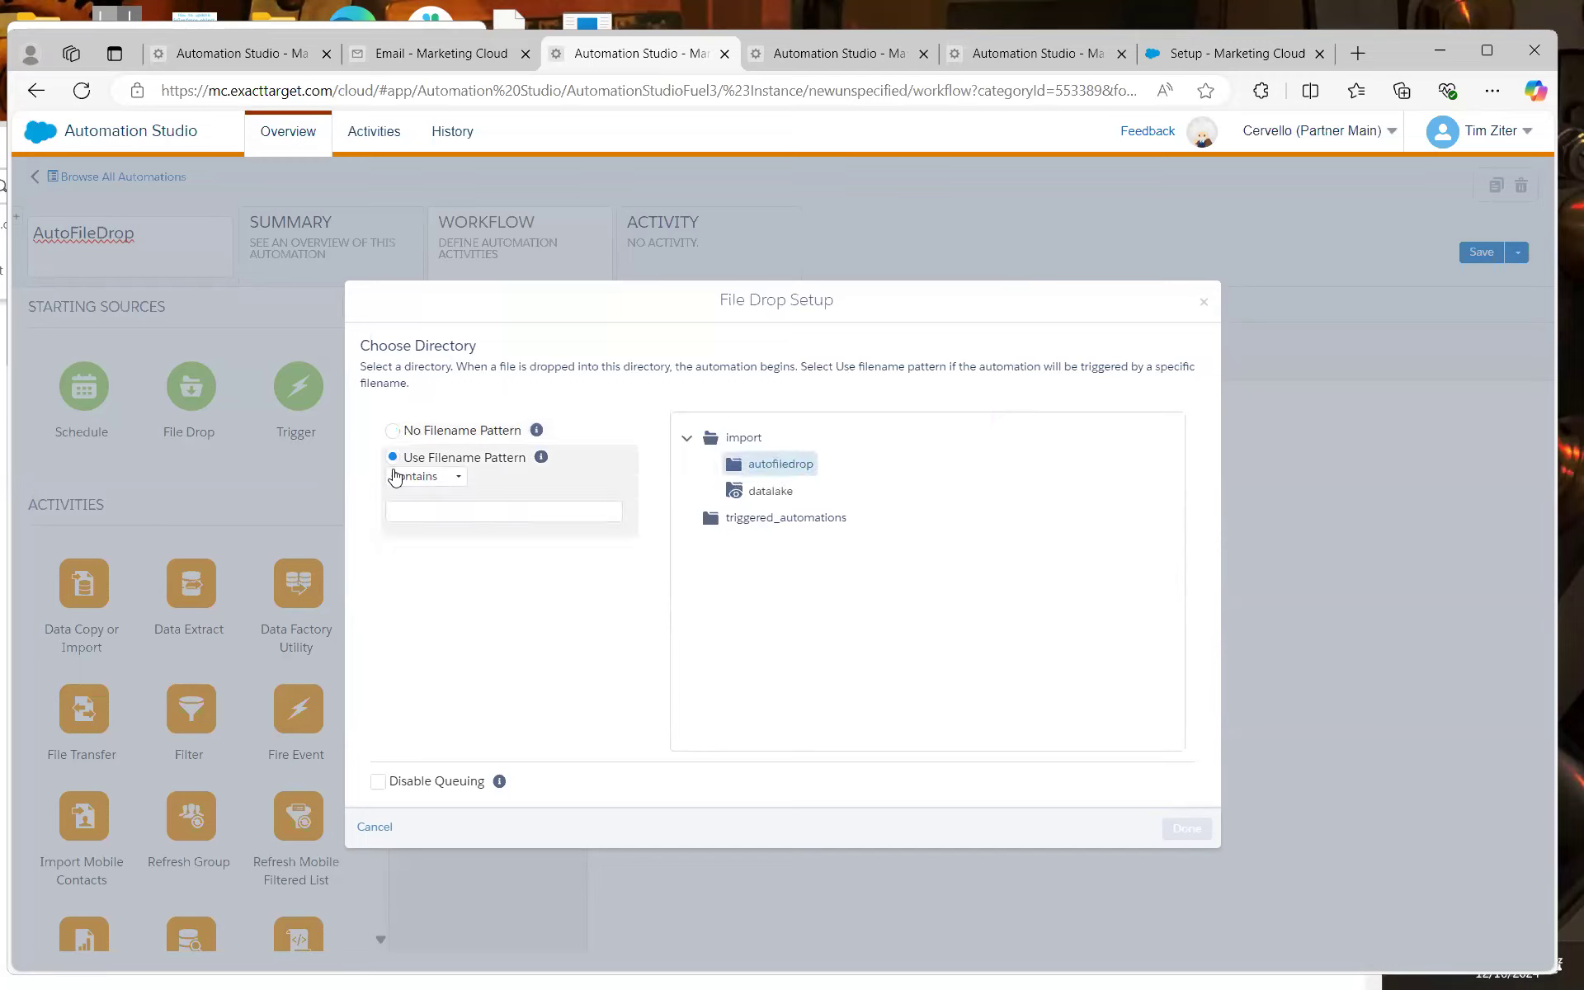
click(416, 516)
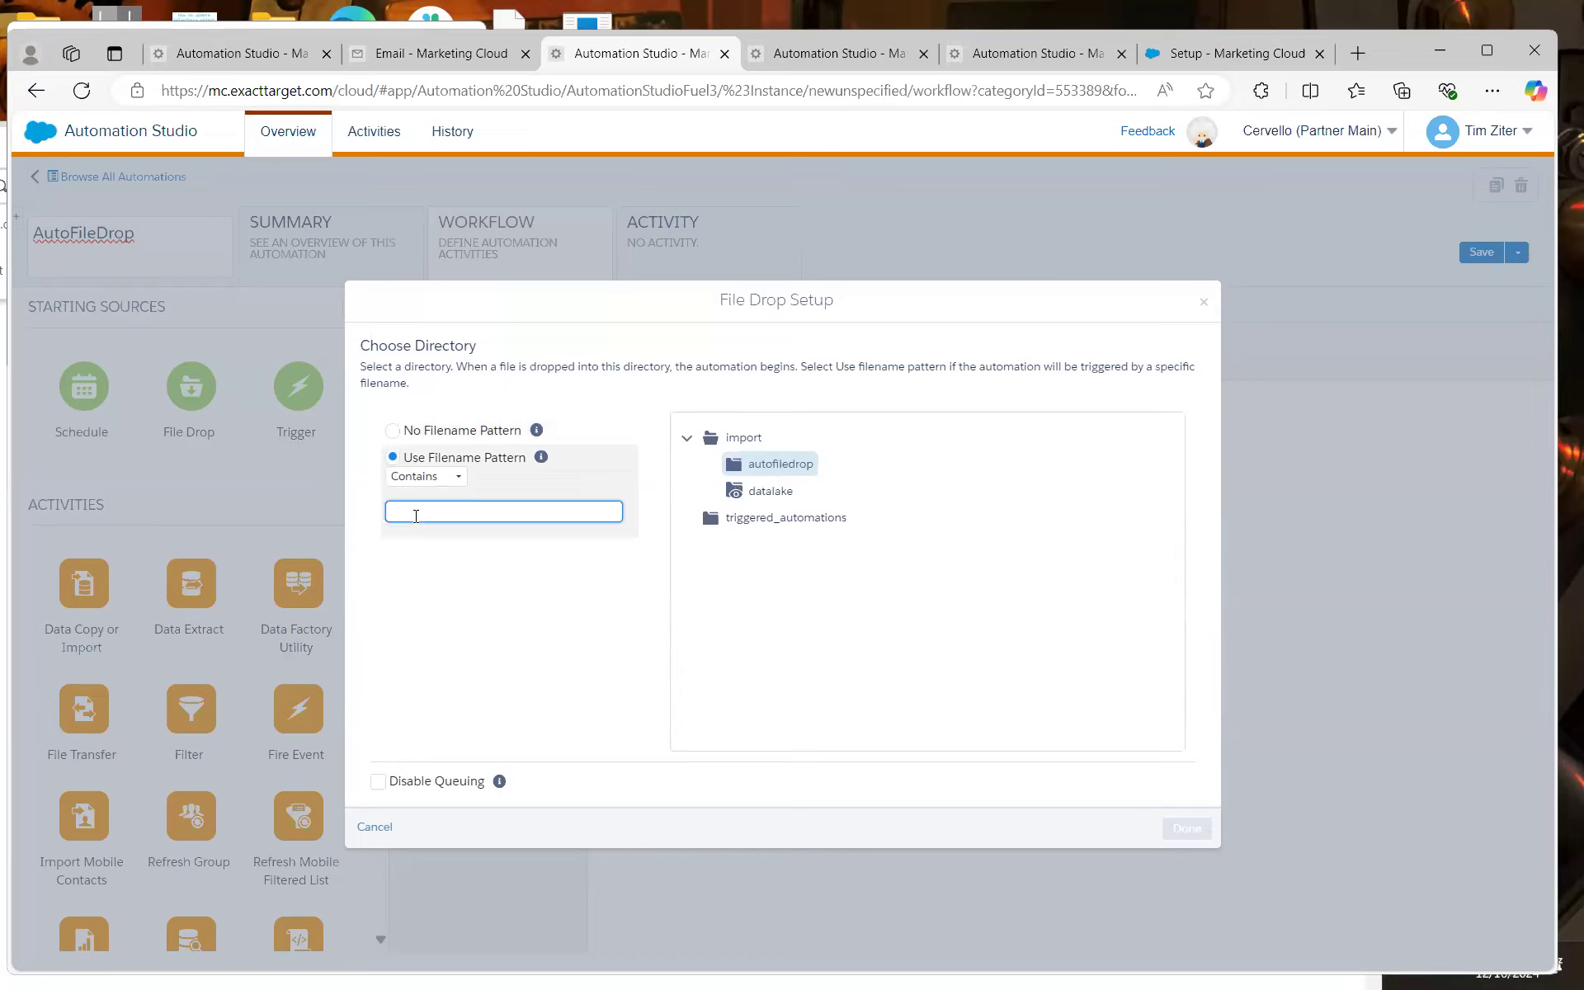
text(NTC)
text(Product)
click(461, 478)
click(448, 528)
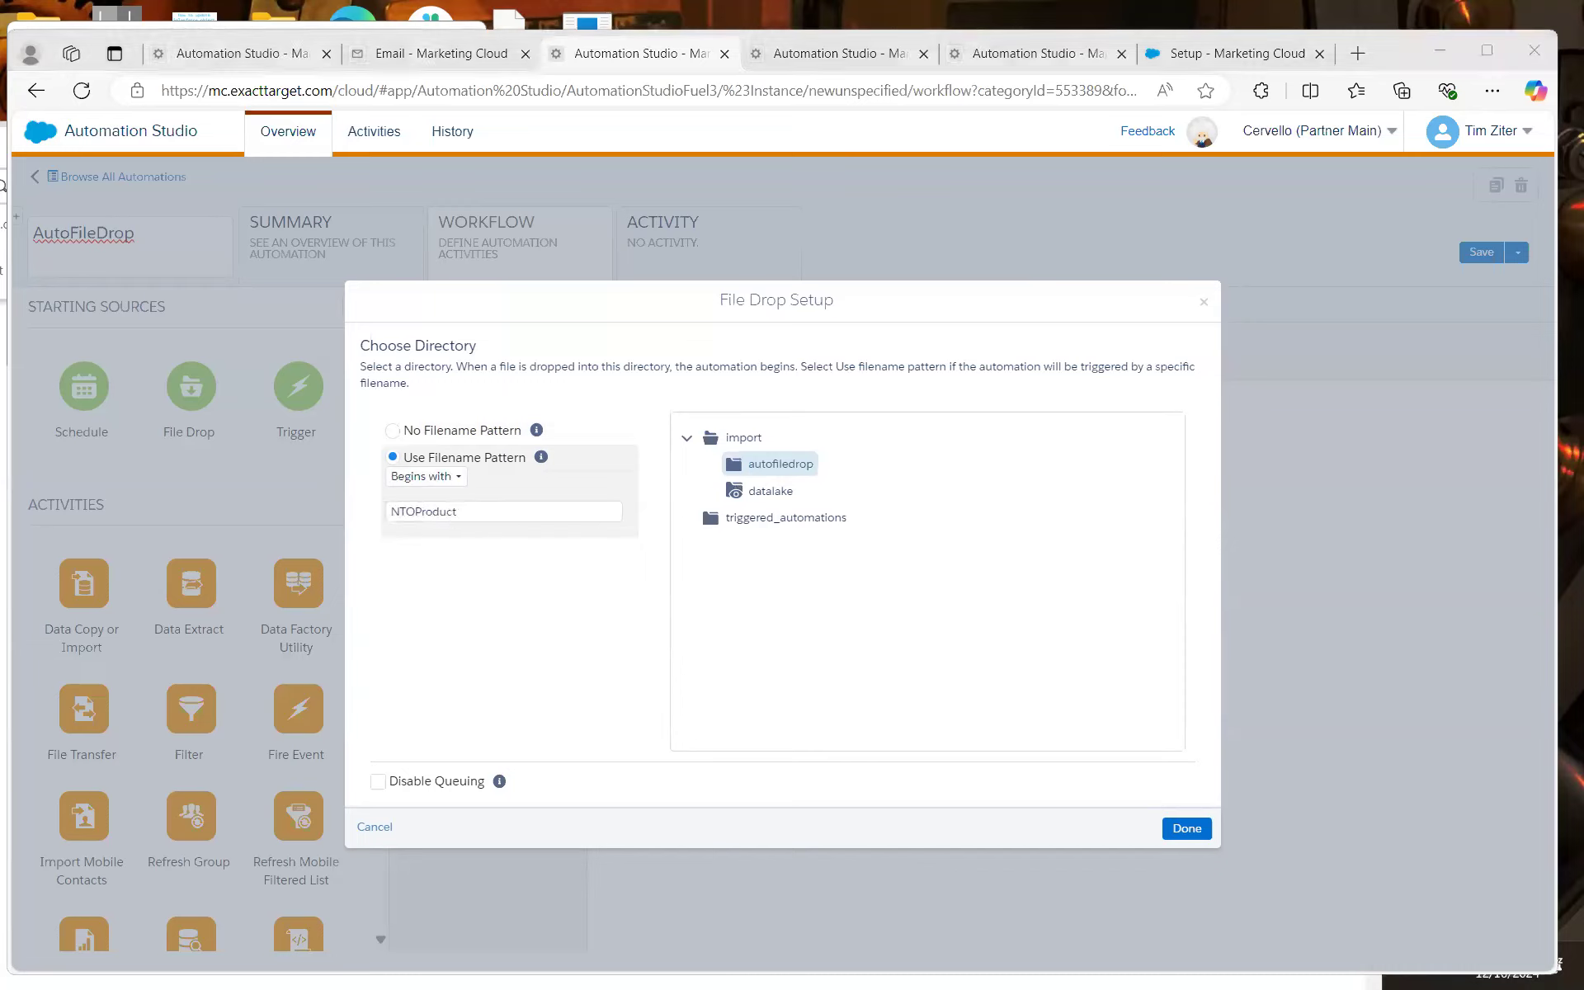
drag(561, 0, 561, 137)
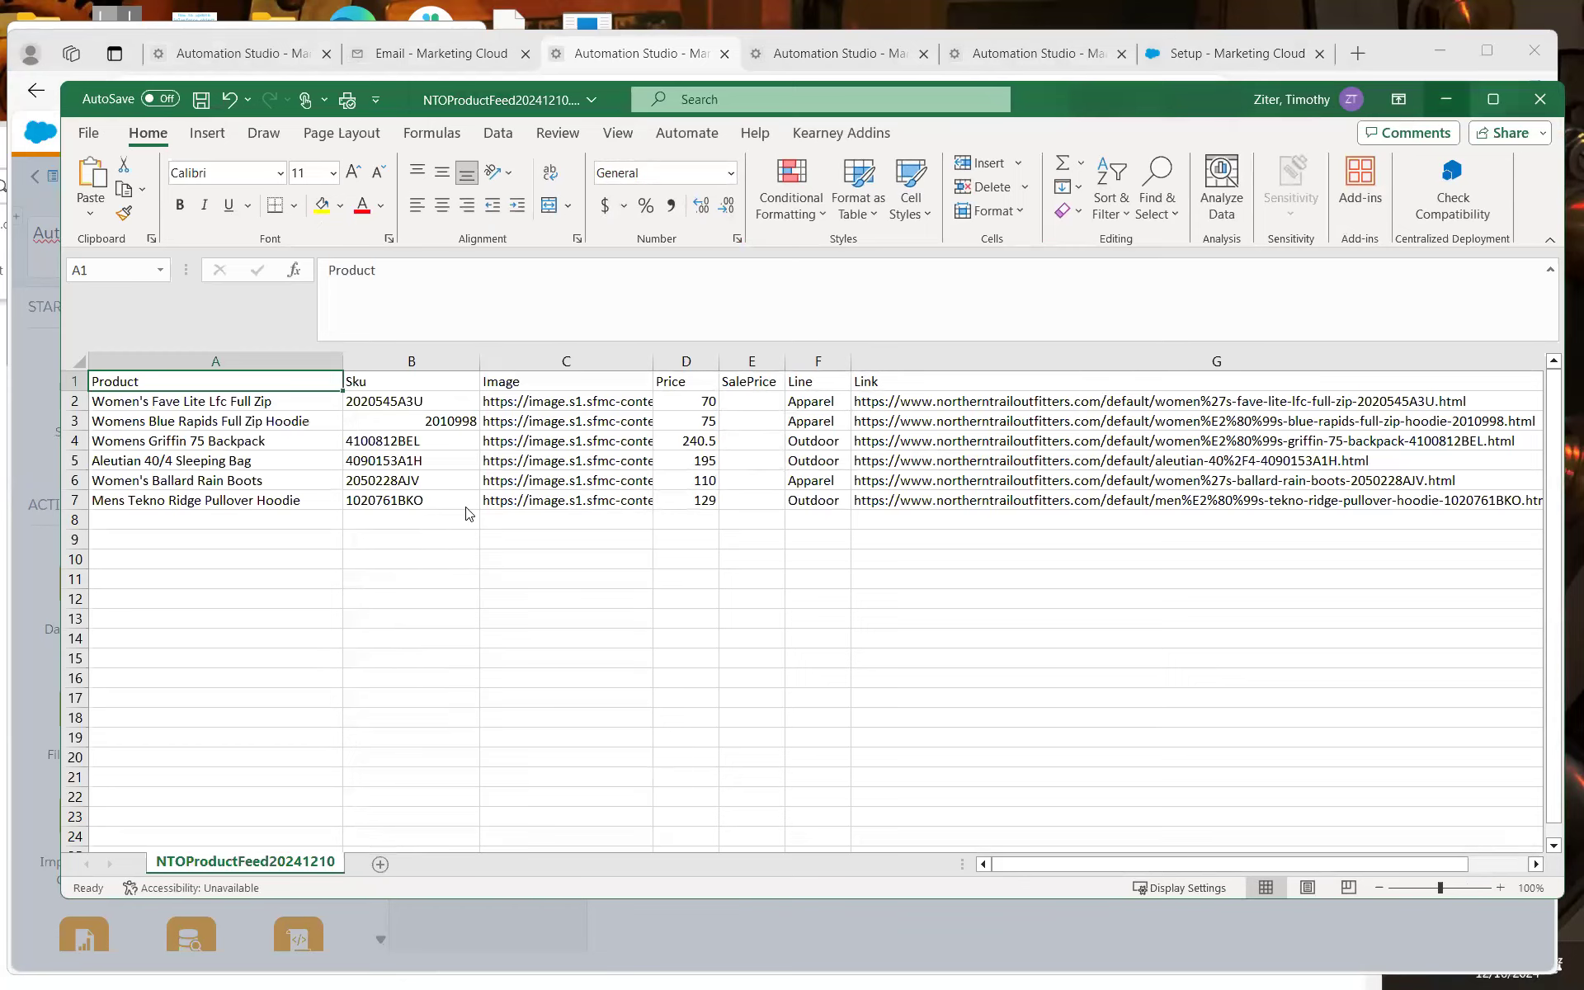
key(alt+Tab)
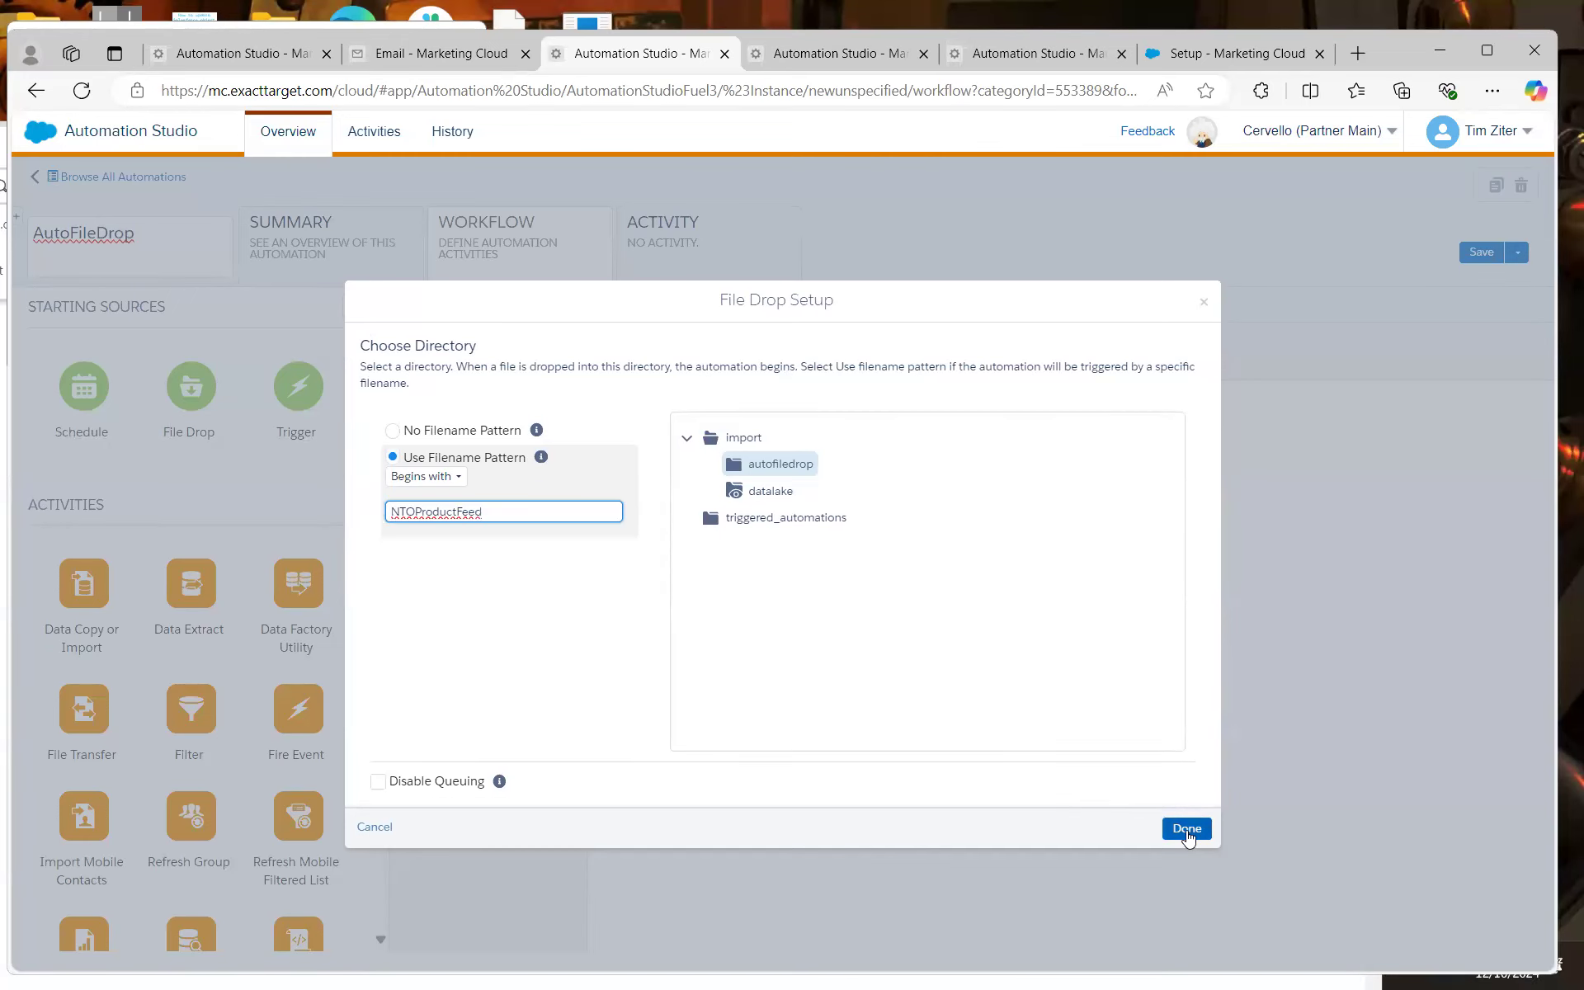
click(1187, 828)
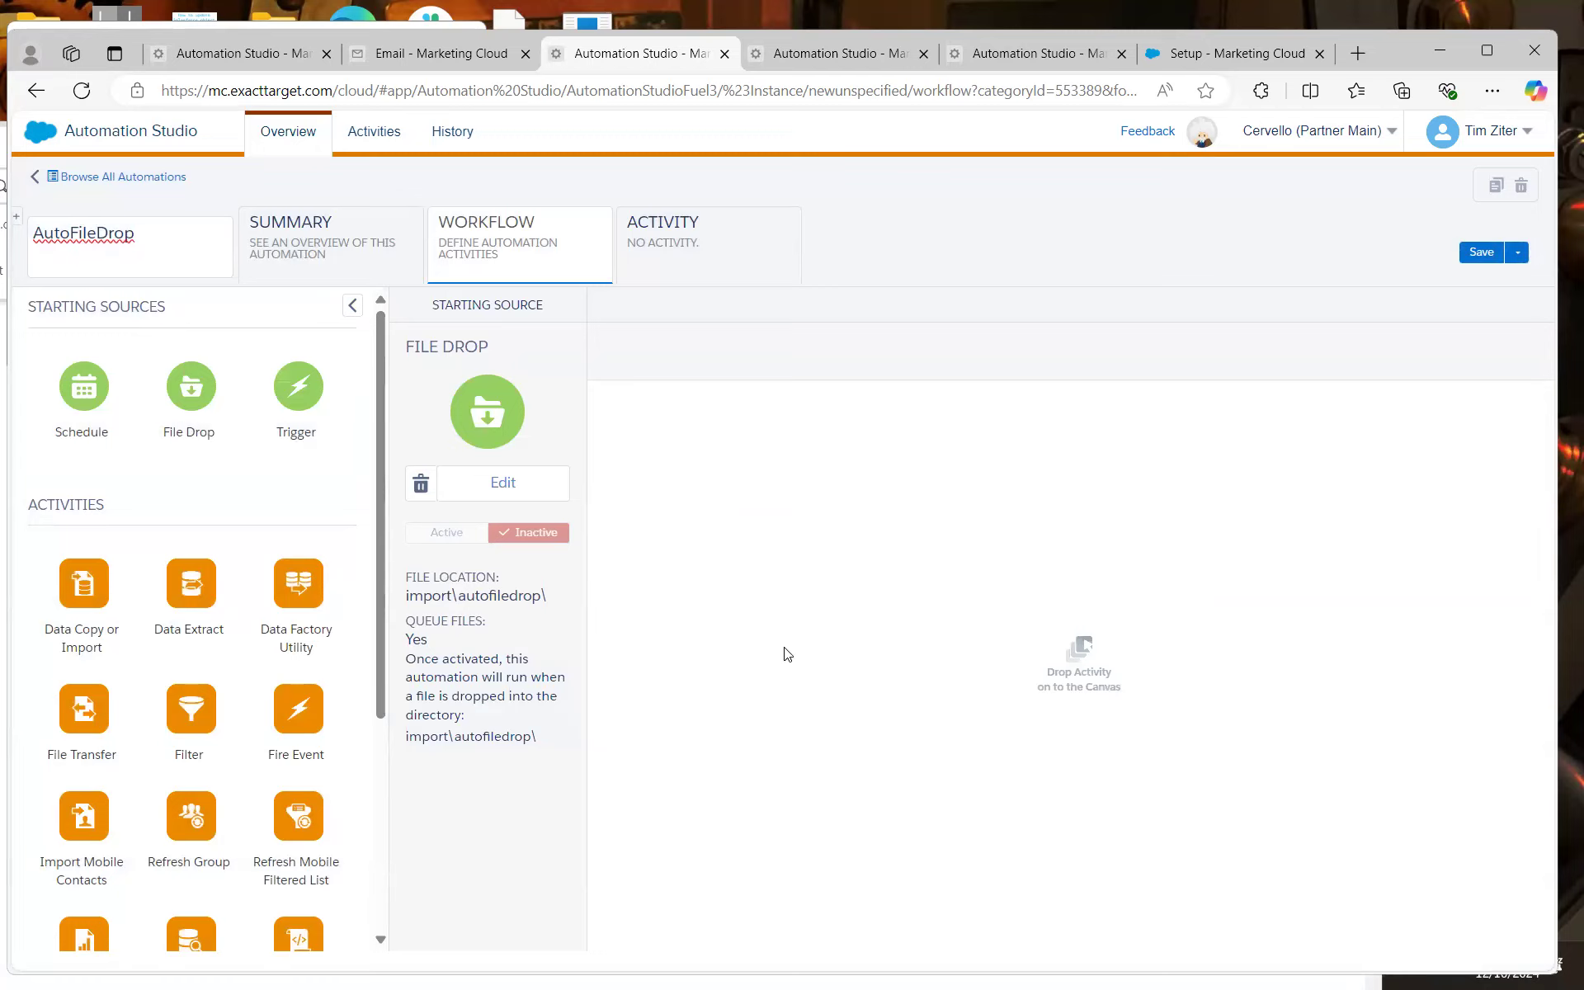
Add a Data Copy or Import activity as step 1 of the workflow and start a new definition for it
drag(97, 596, 754, 493)
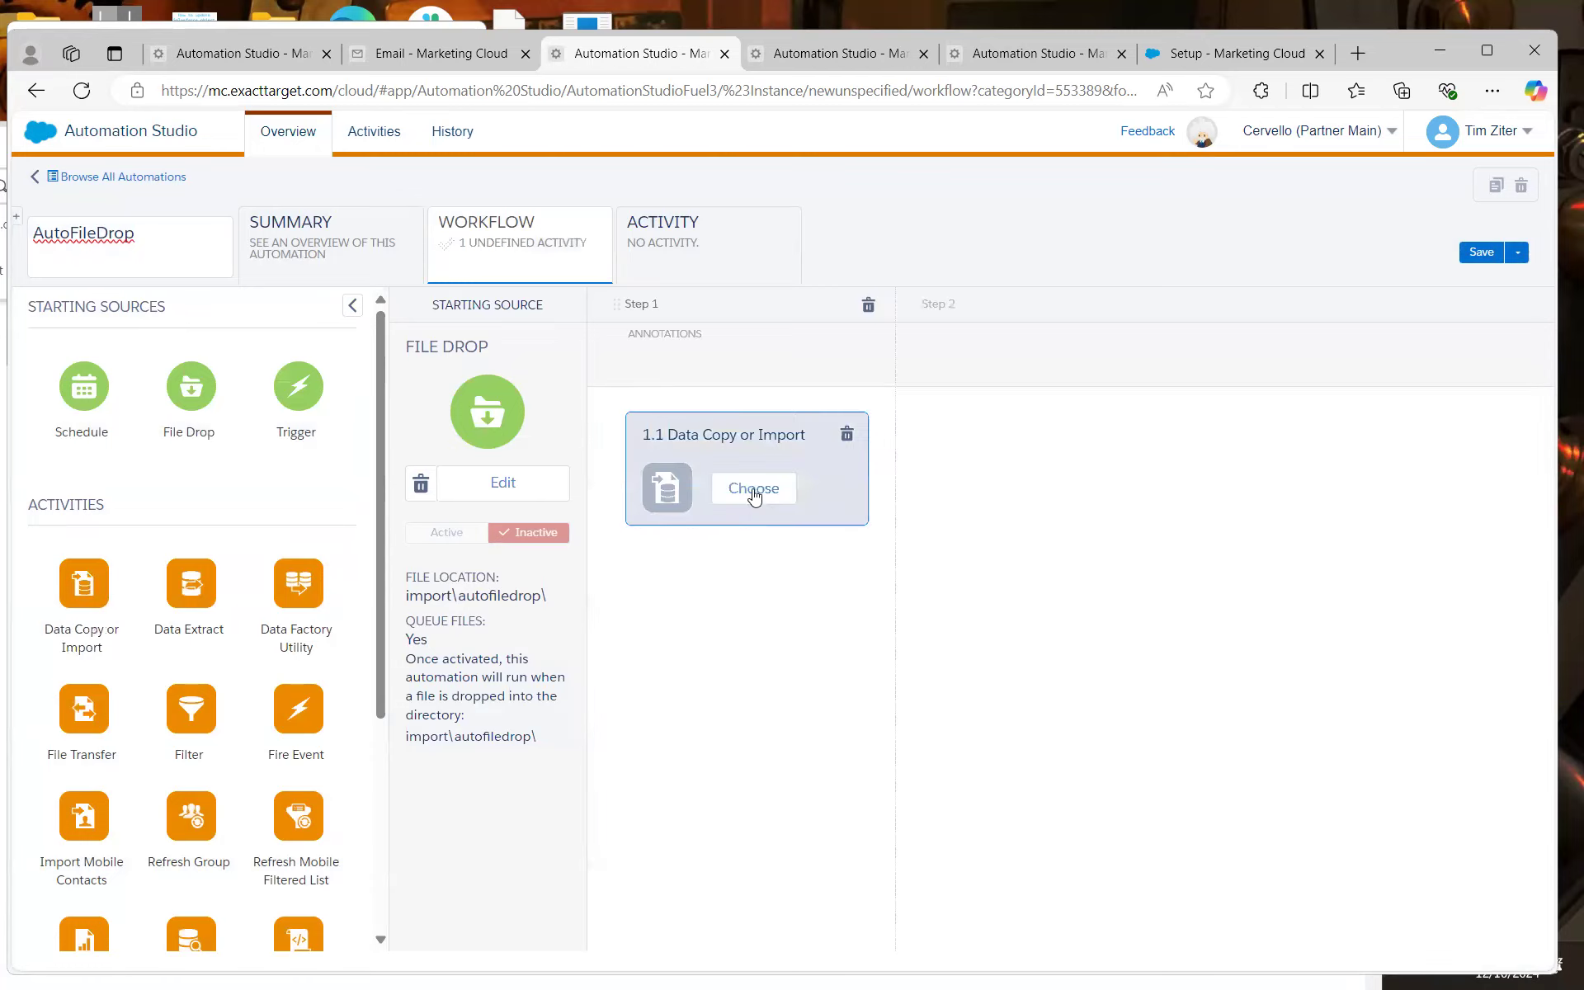
click(754, 489)
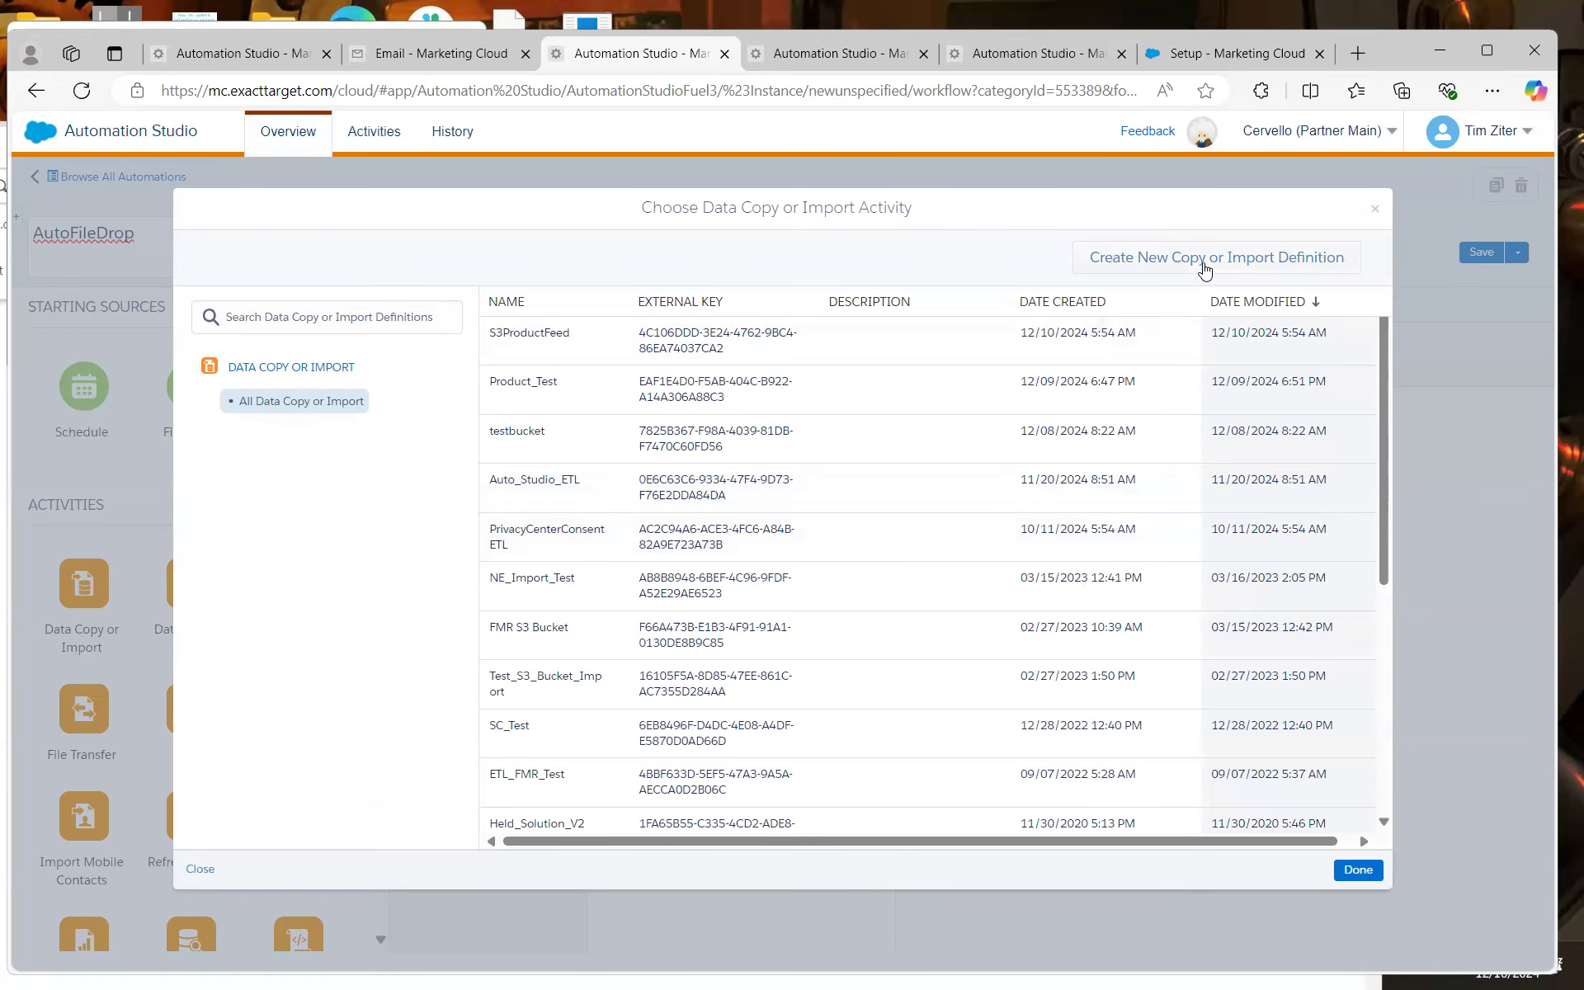
click(1205, 262)
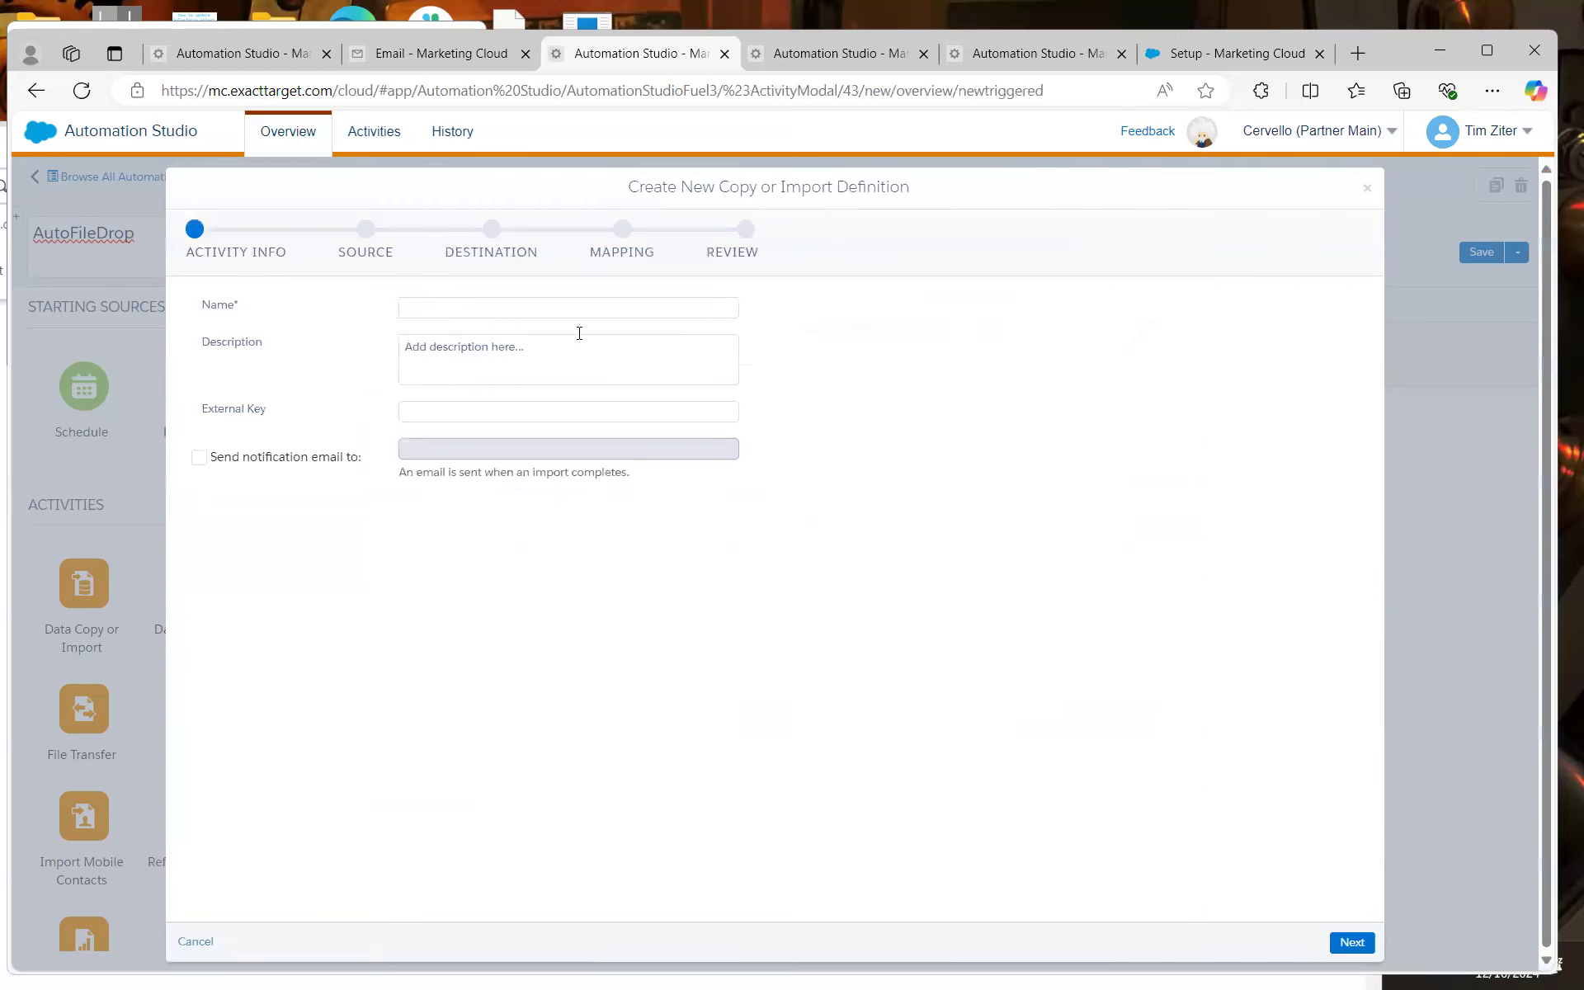
Name the import definition AutoFileDrop, enable completion notifications to the saved e-mail address, and continue to the source settings
click(457, 306)
text(AutoFileDrop)
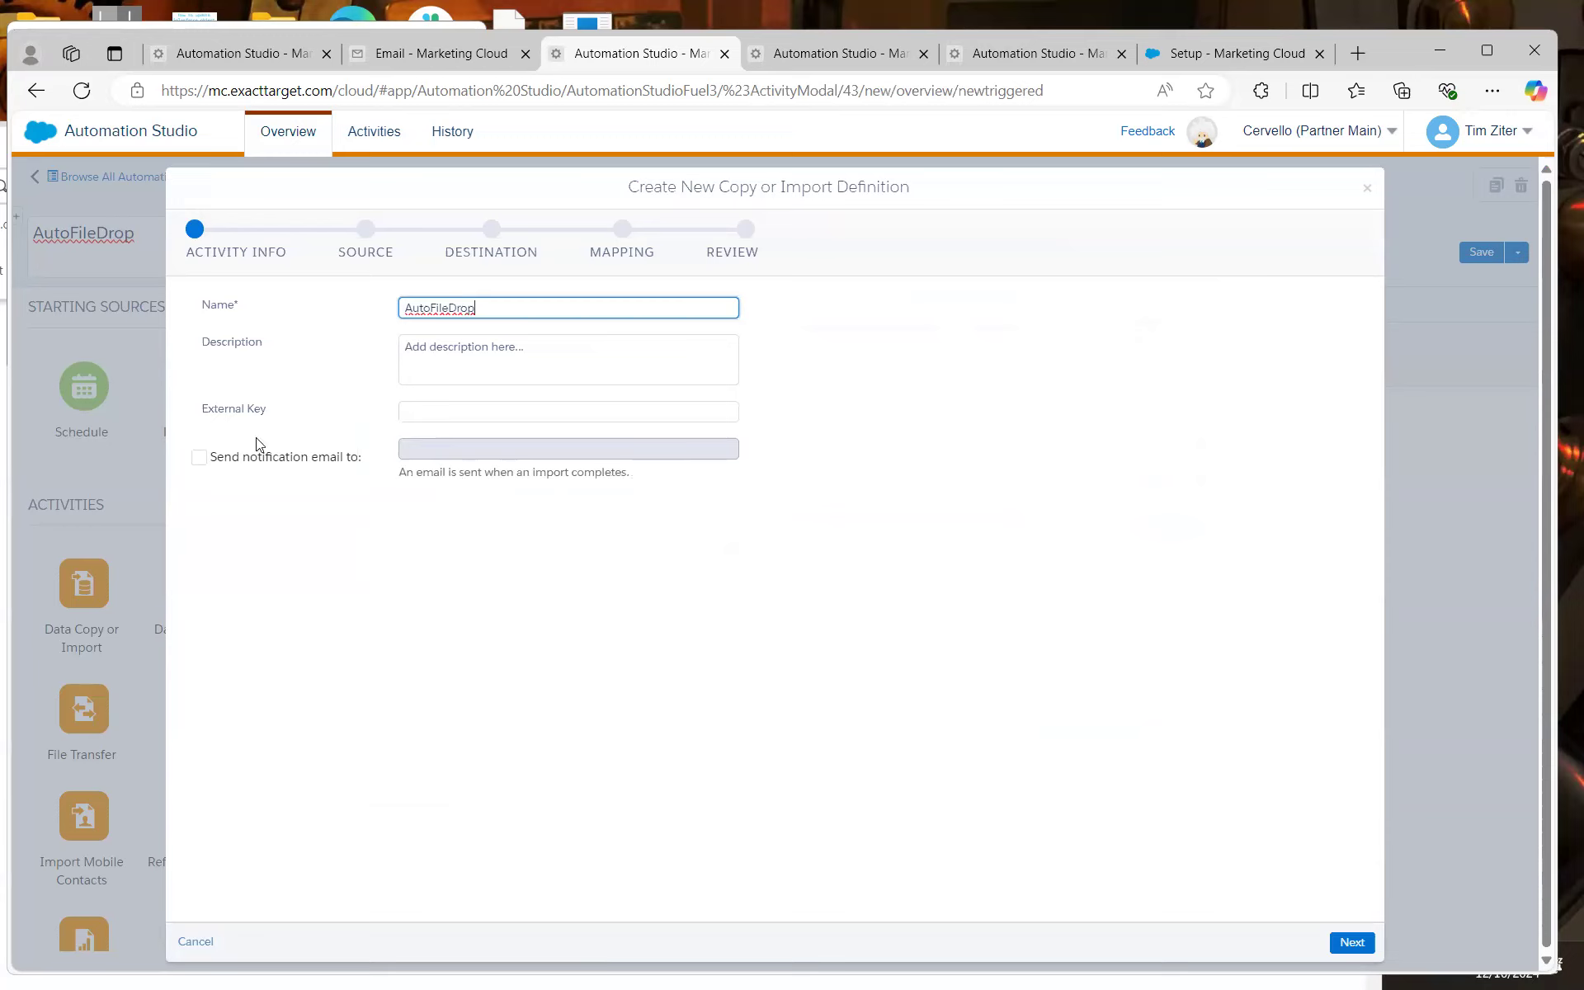
click(199, 458)
click(464, 457)
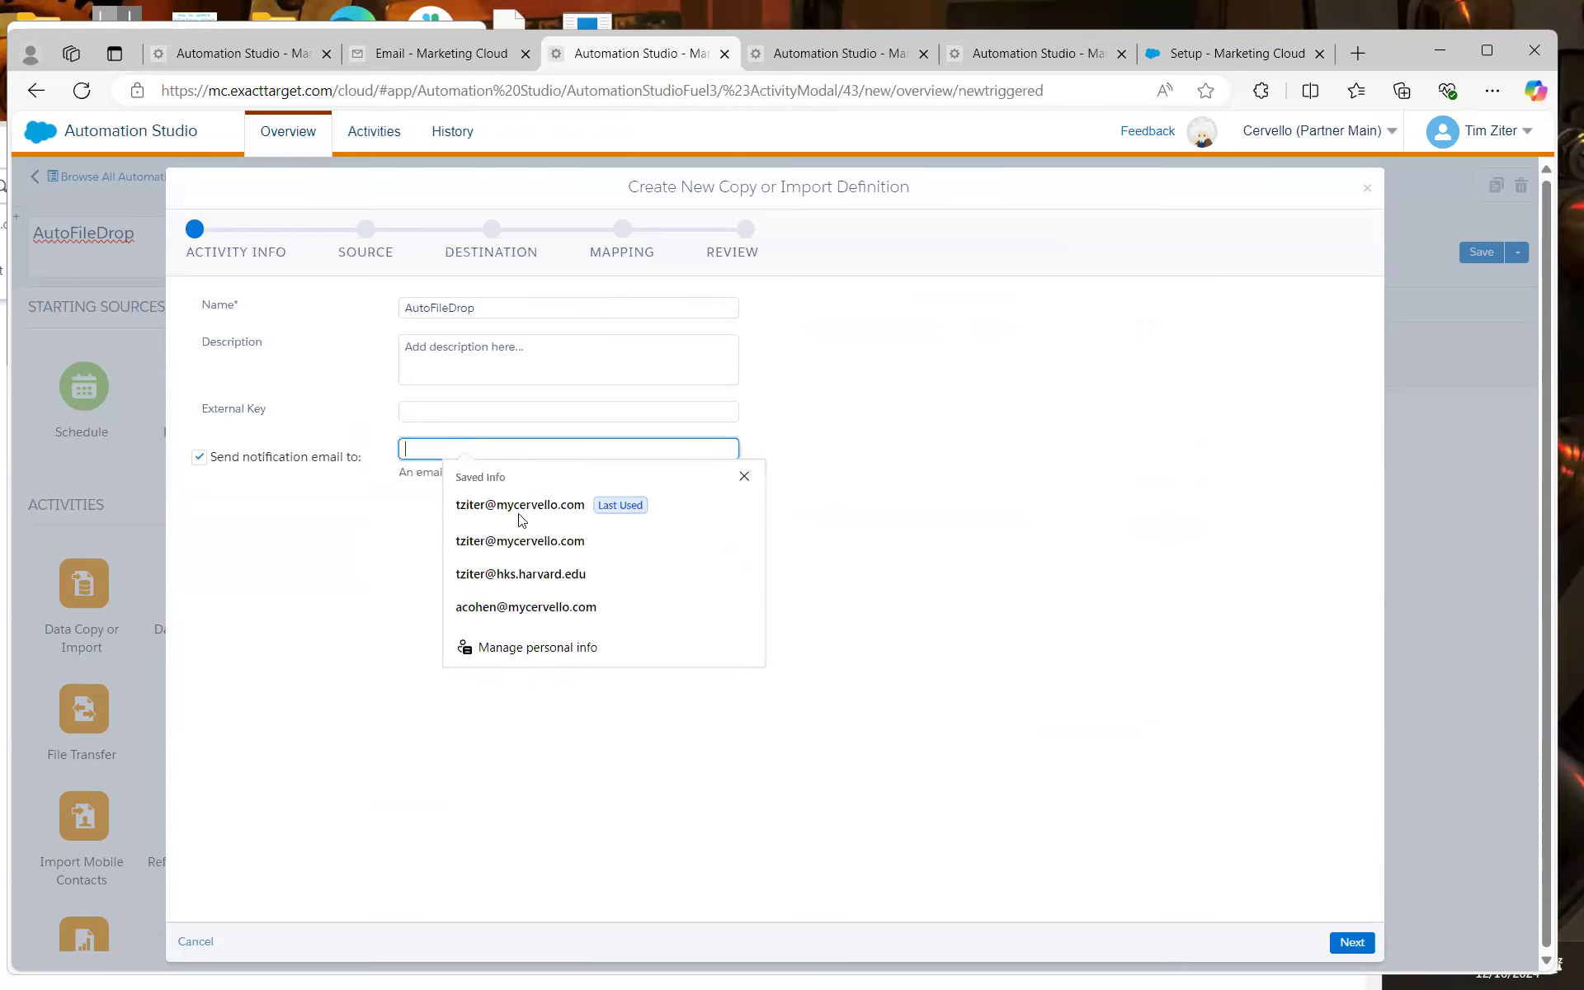
click(524, 510)
click(1357, 944)
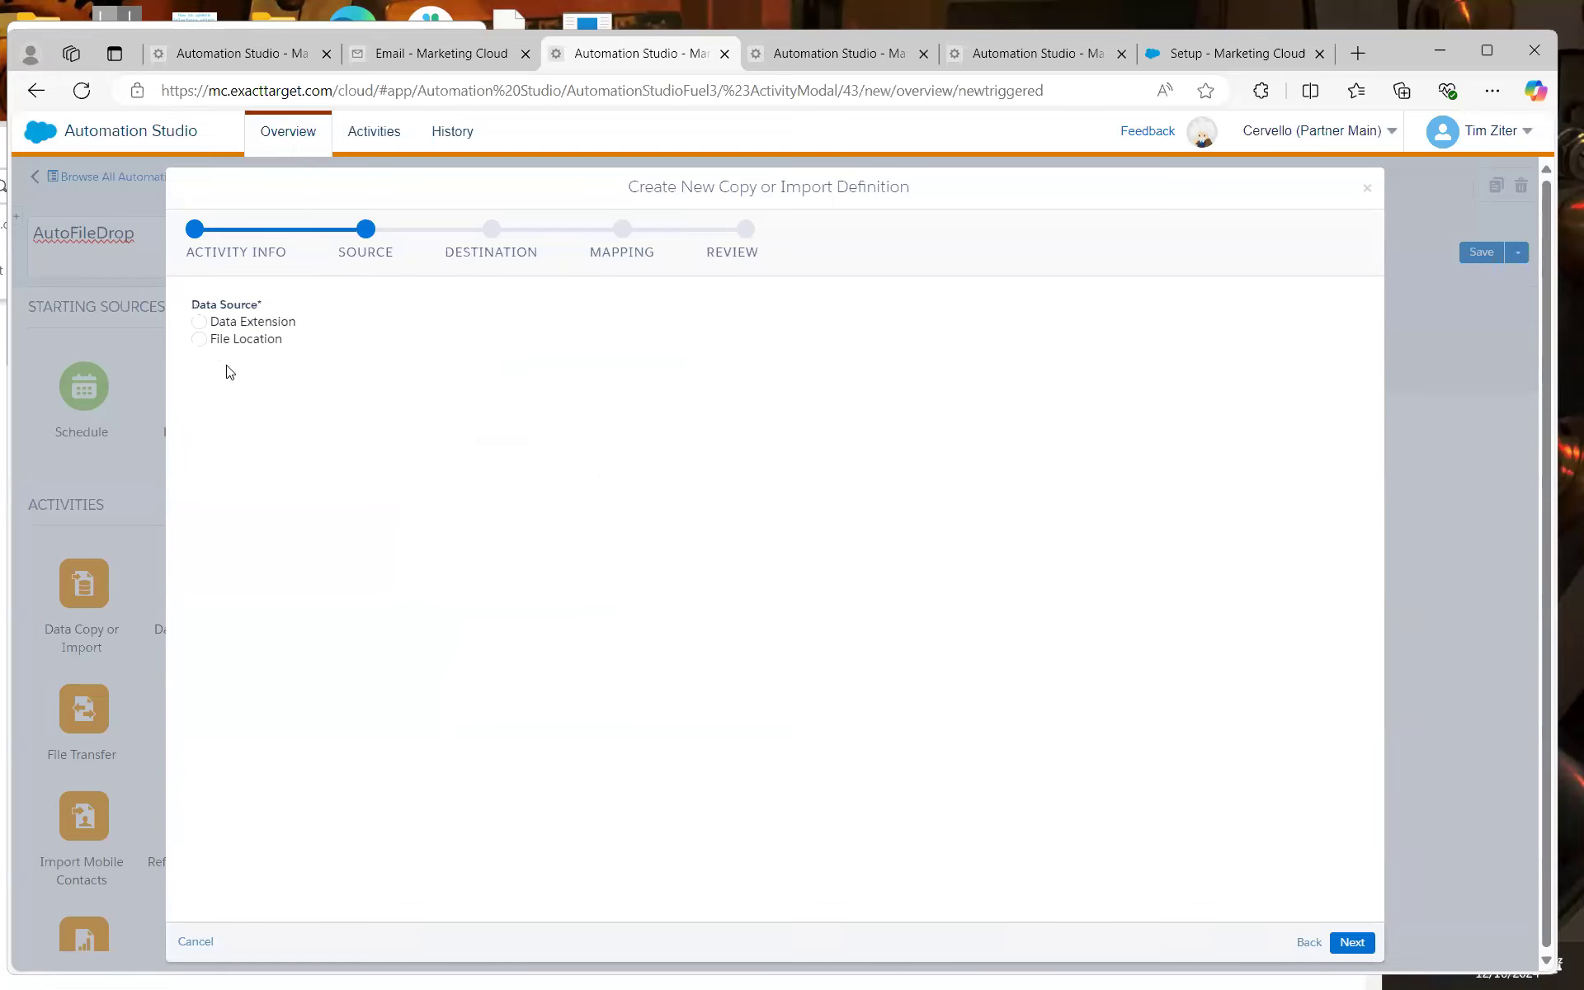
Choose File Location as the import's data source and check the available file locations for the drop folder
click(200, 343)
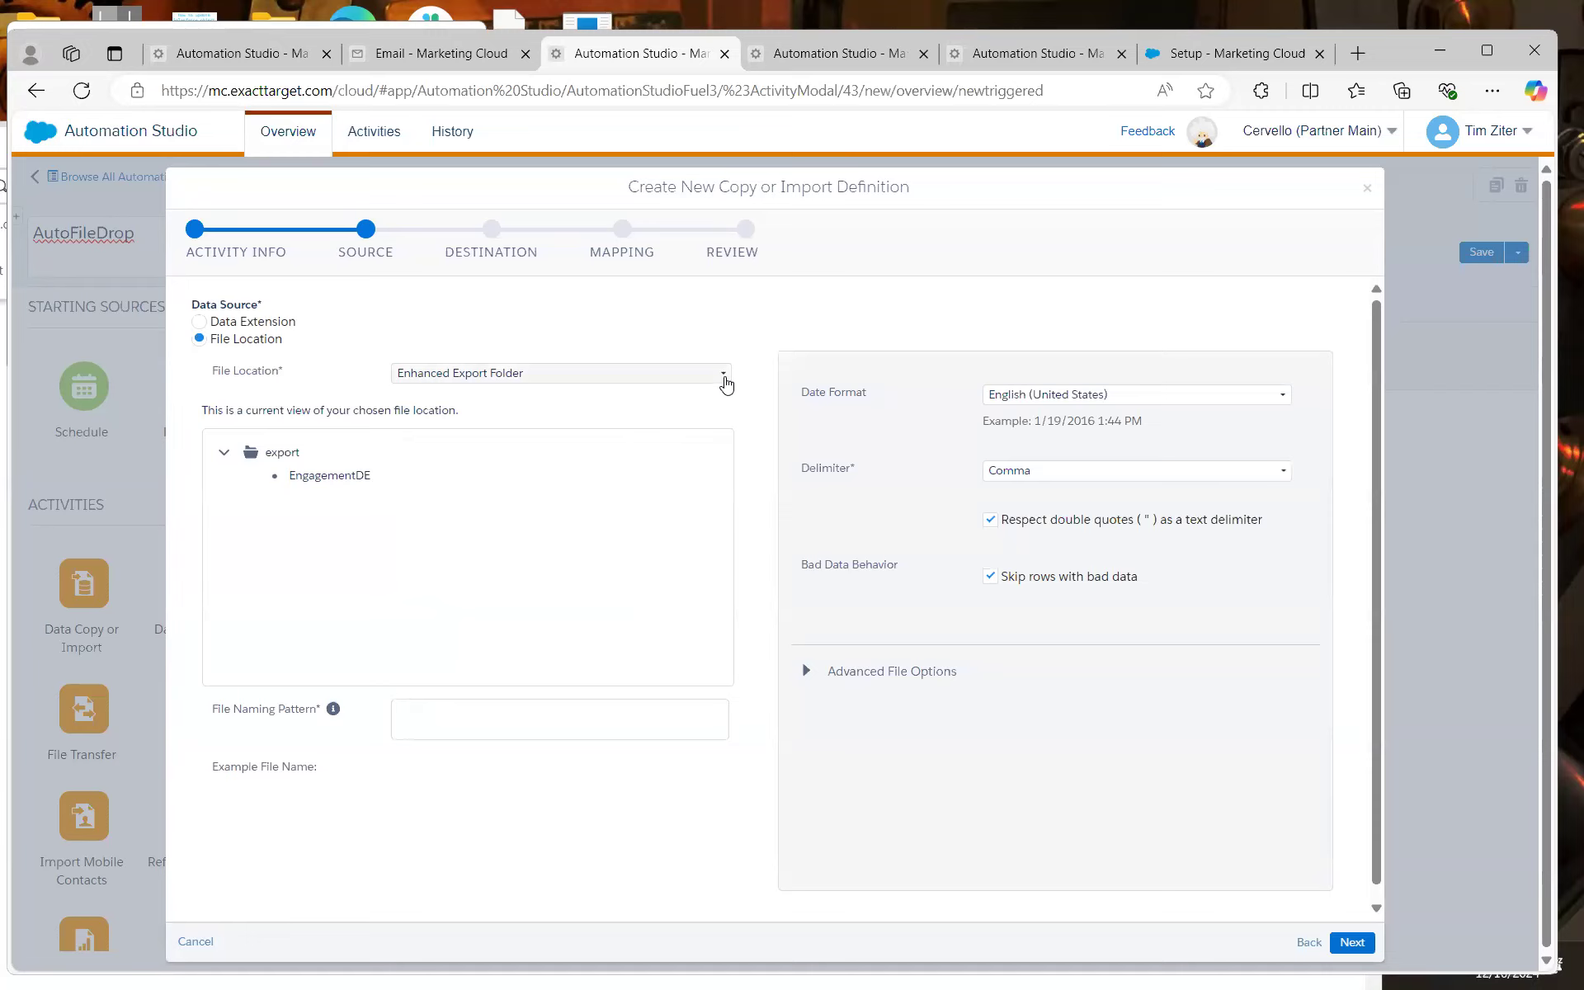
click(725, 379)
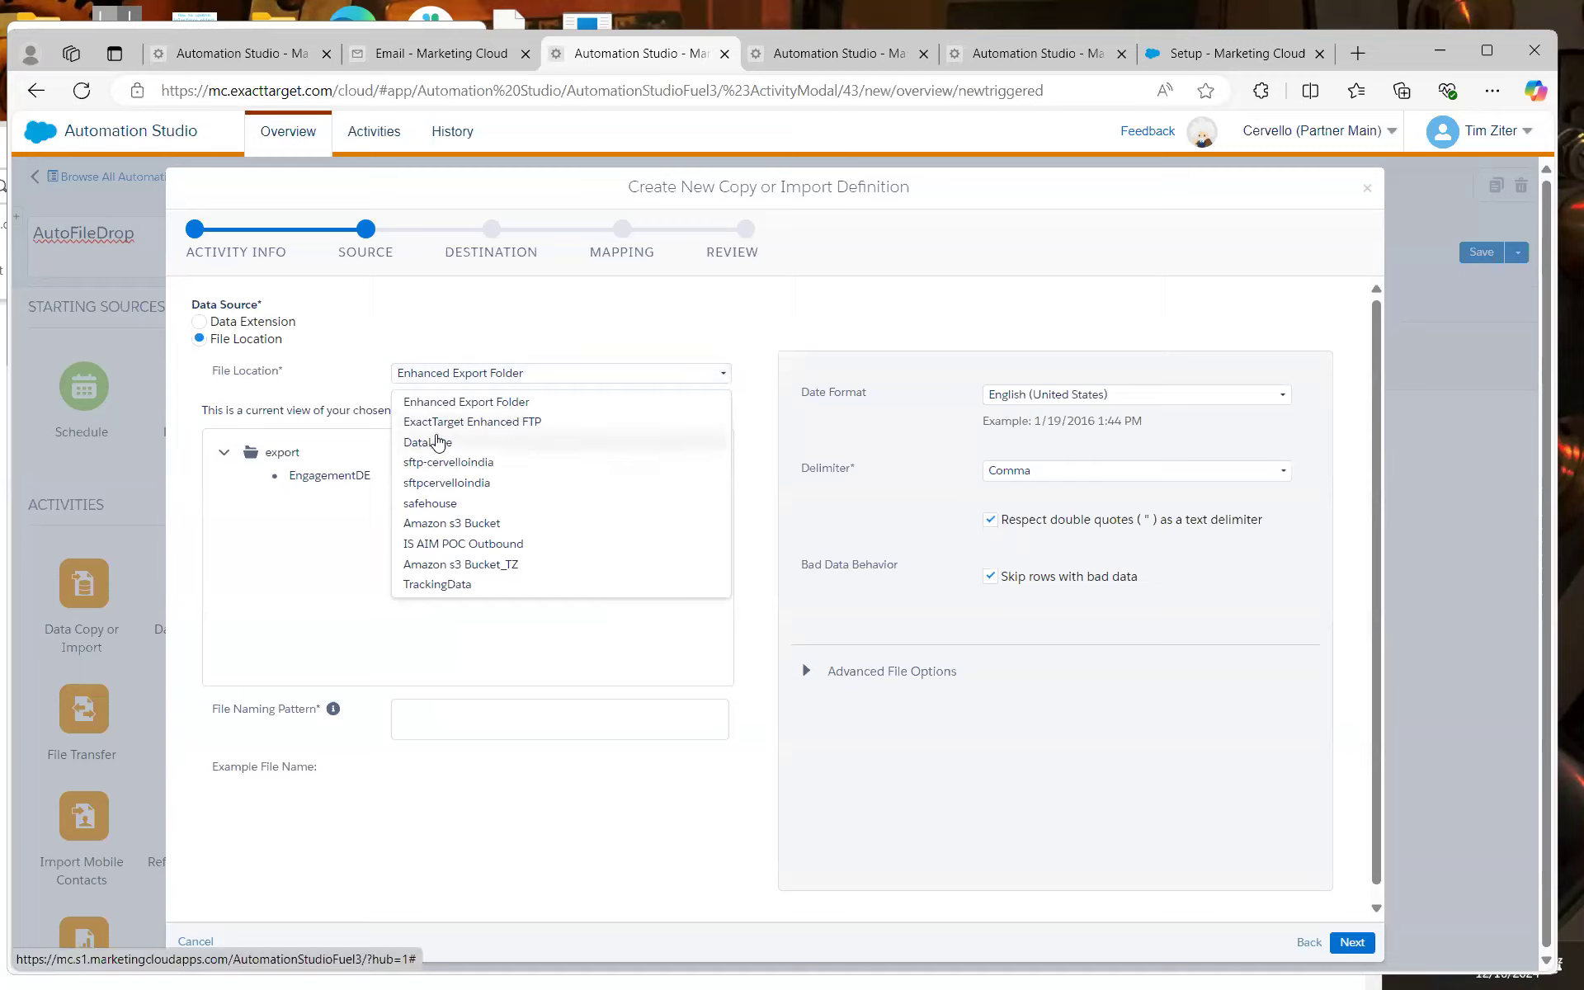
click(565, 329)
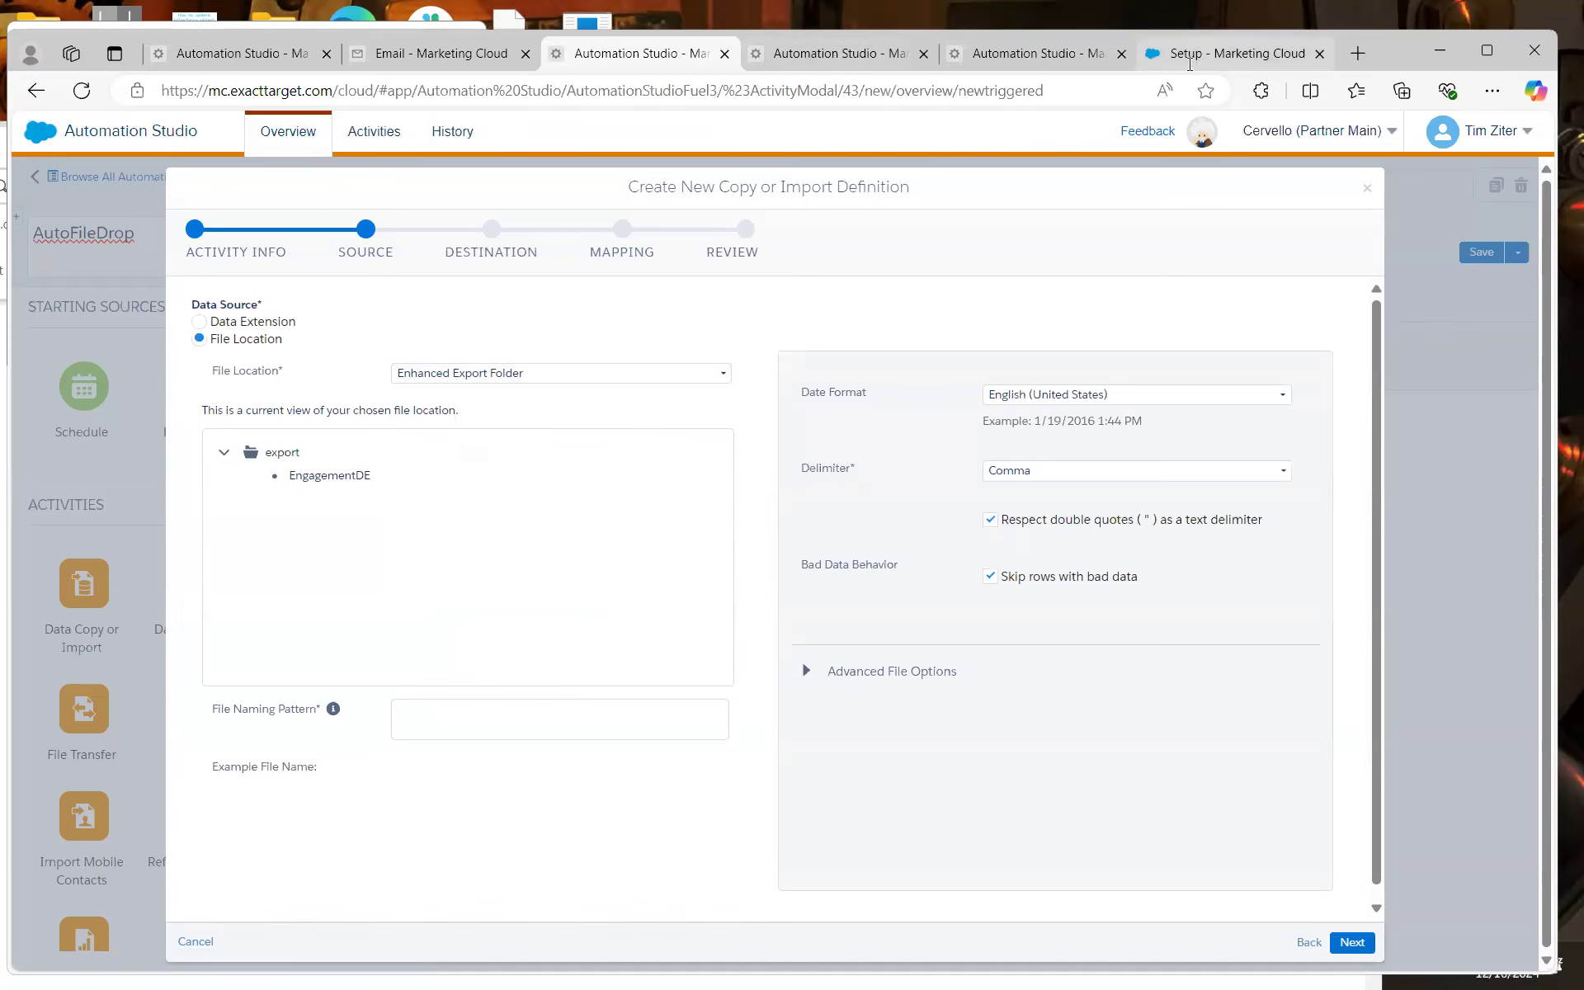
Switch to Setup's File Locations, view the DataLake location's settings, and copy its relative folder path
click(1199, 54)
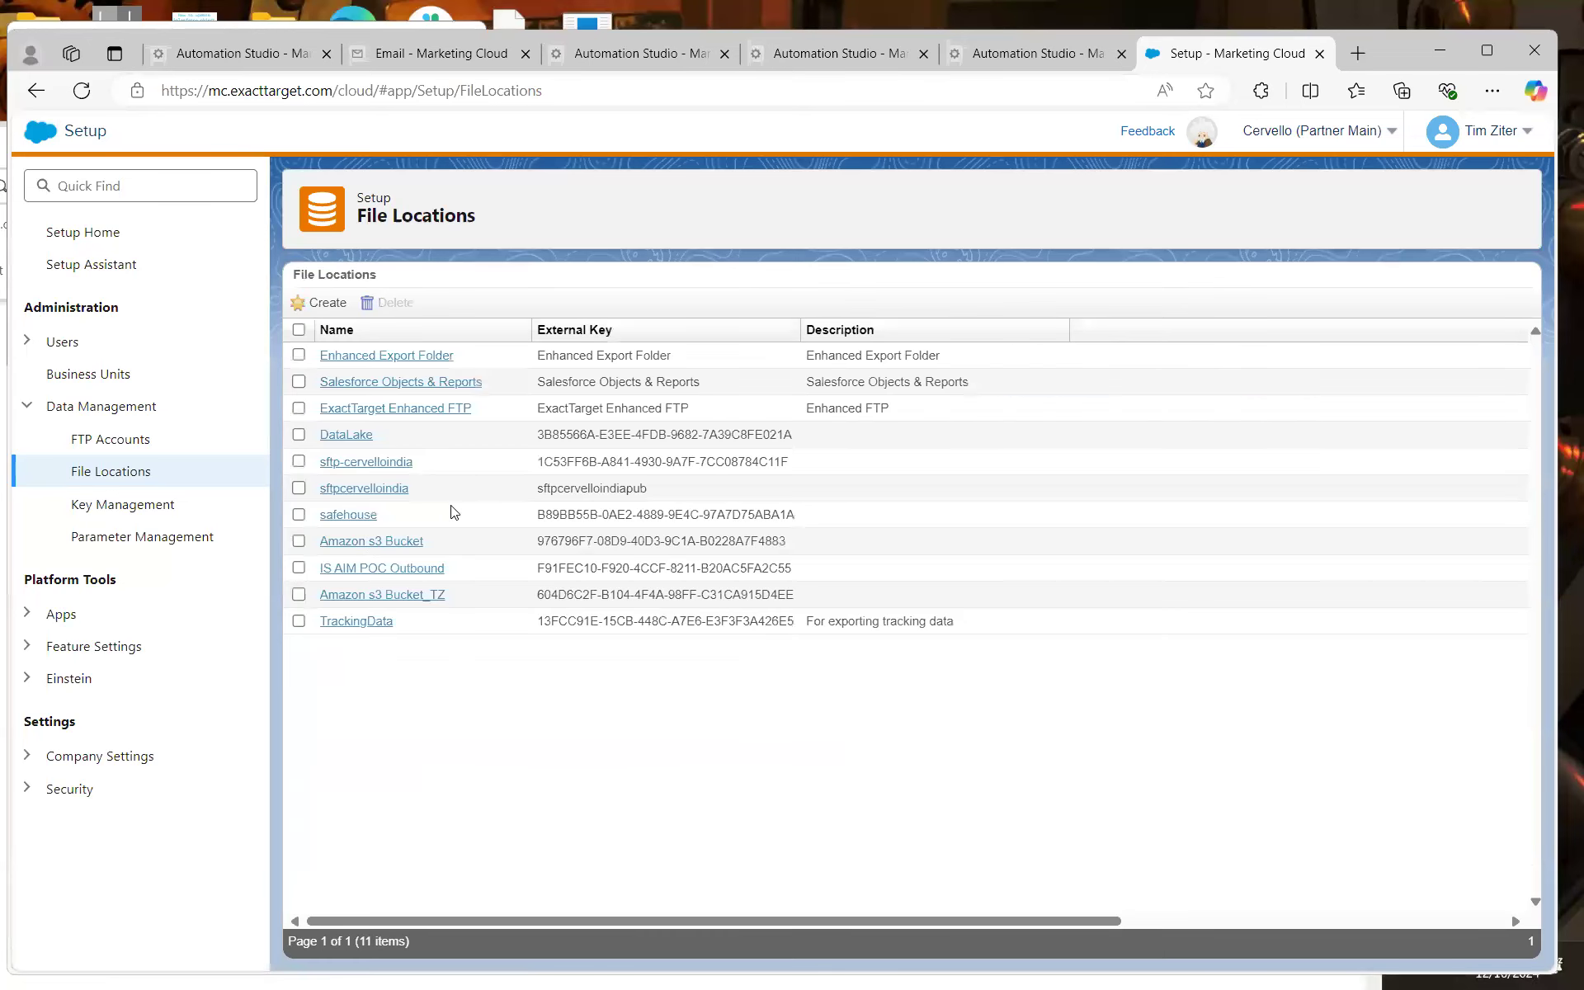
click(343, 437)
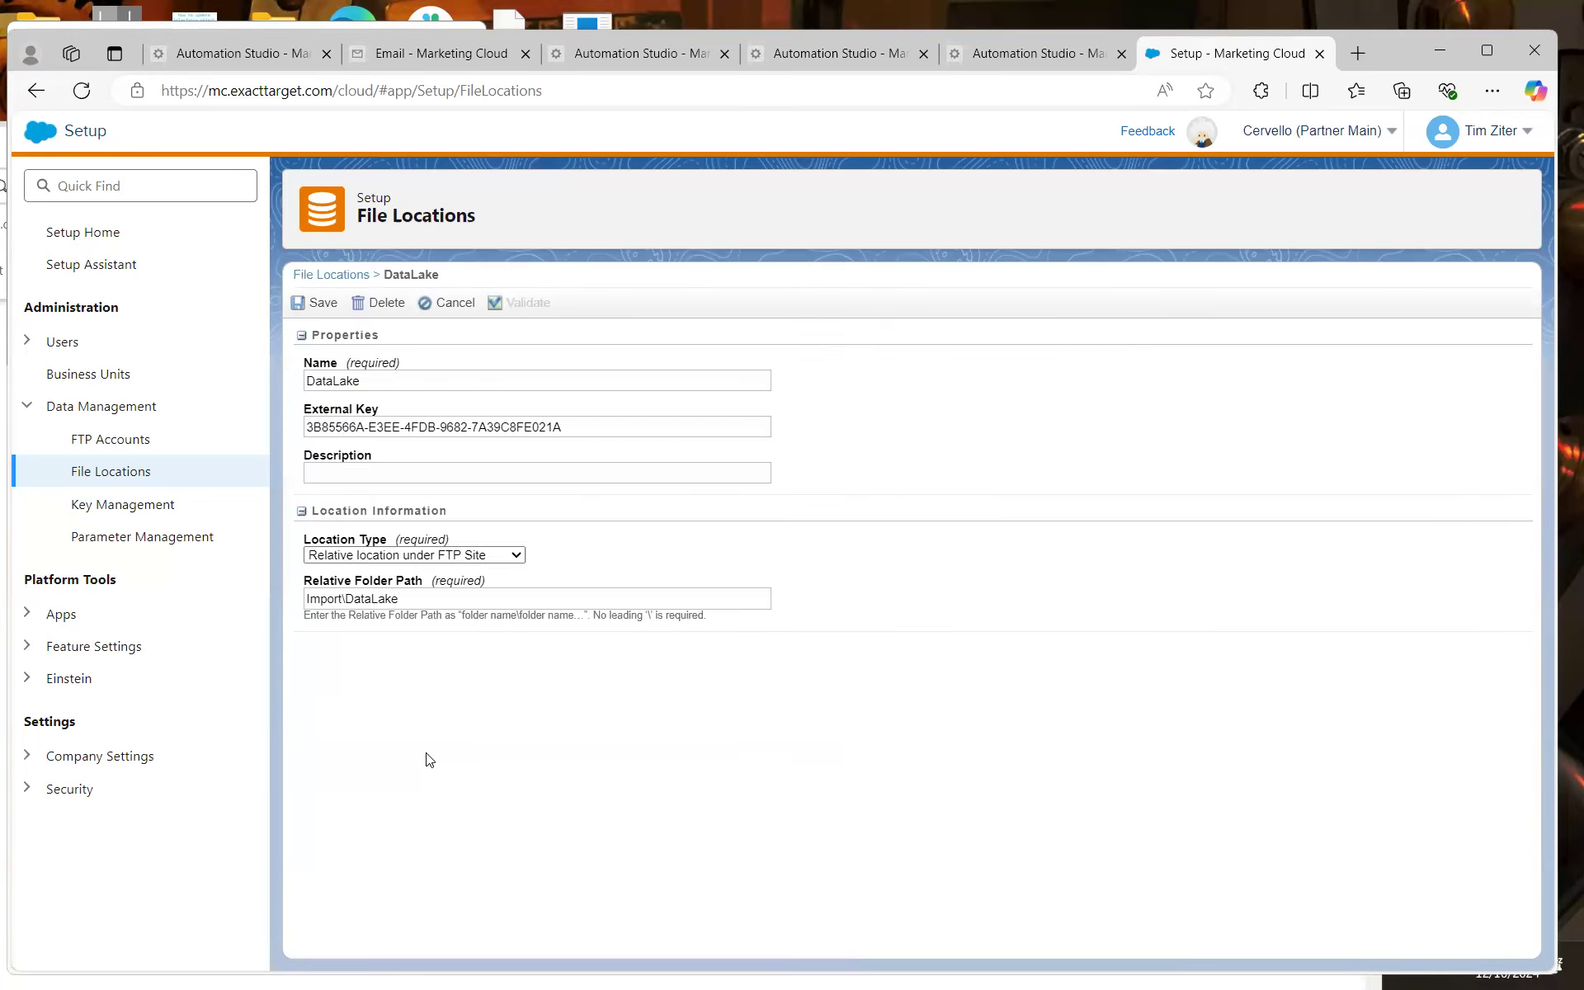
drag(396, 597, 301, 601)
key(ctrl+c)
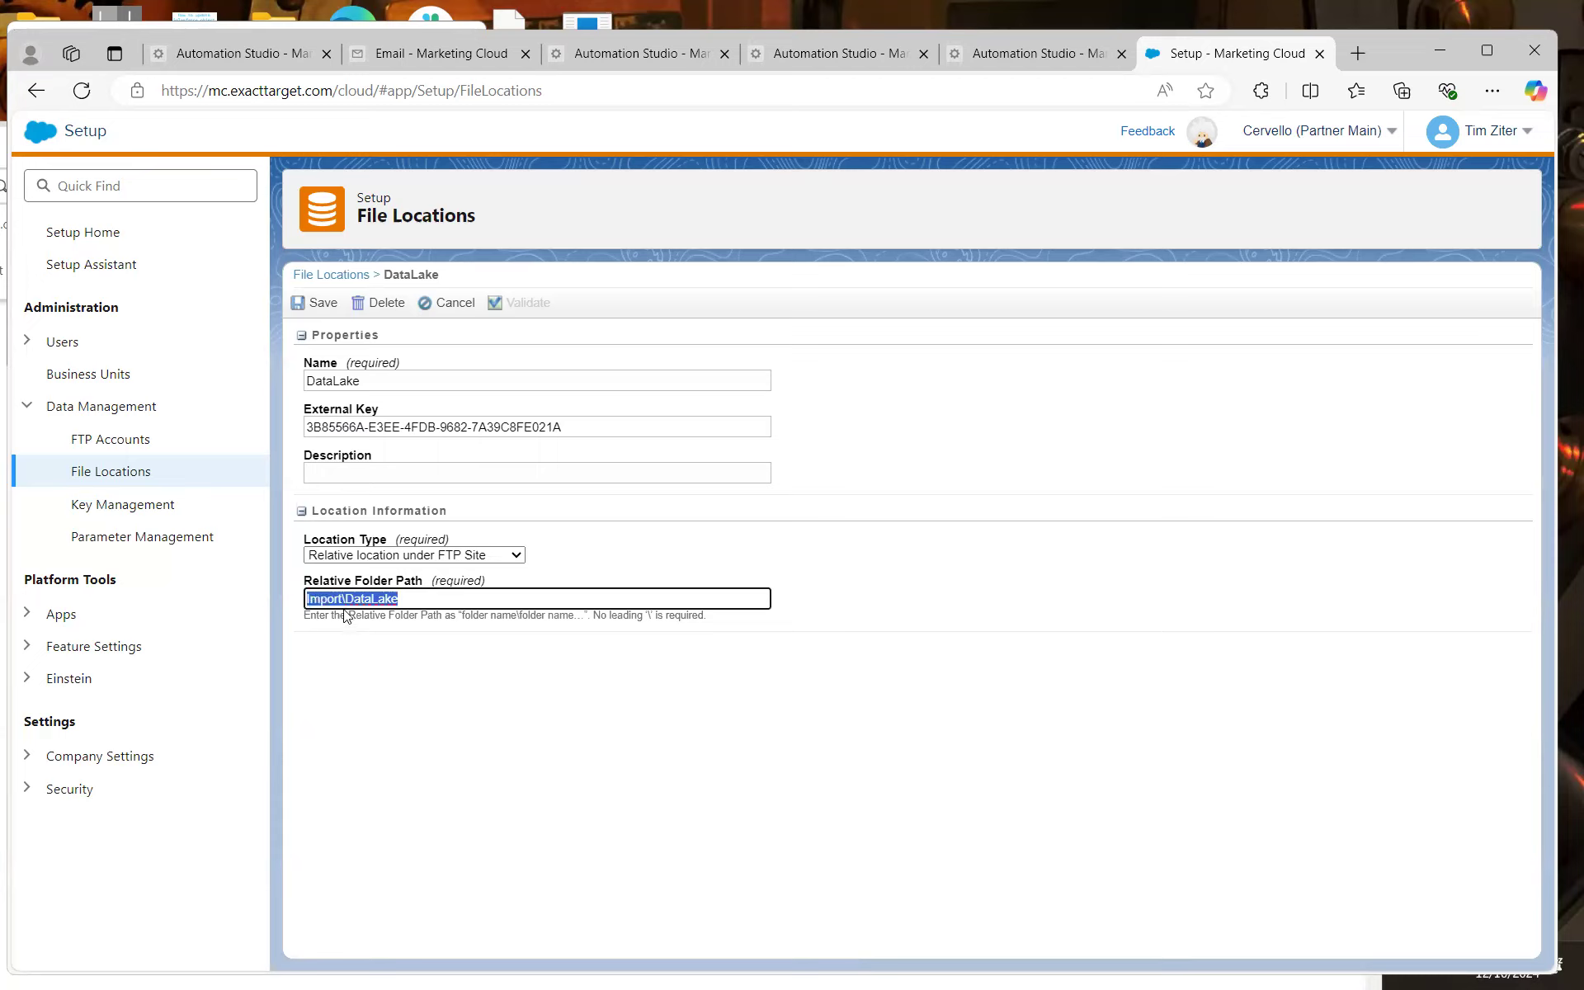
click(638, 538)
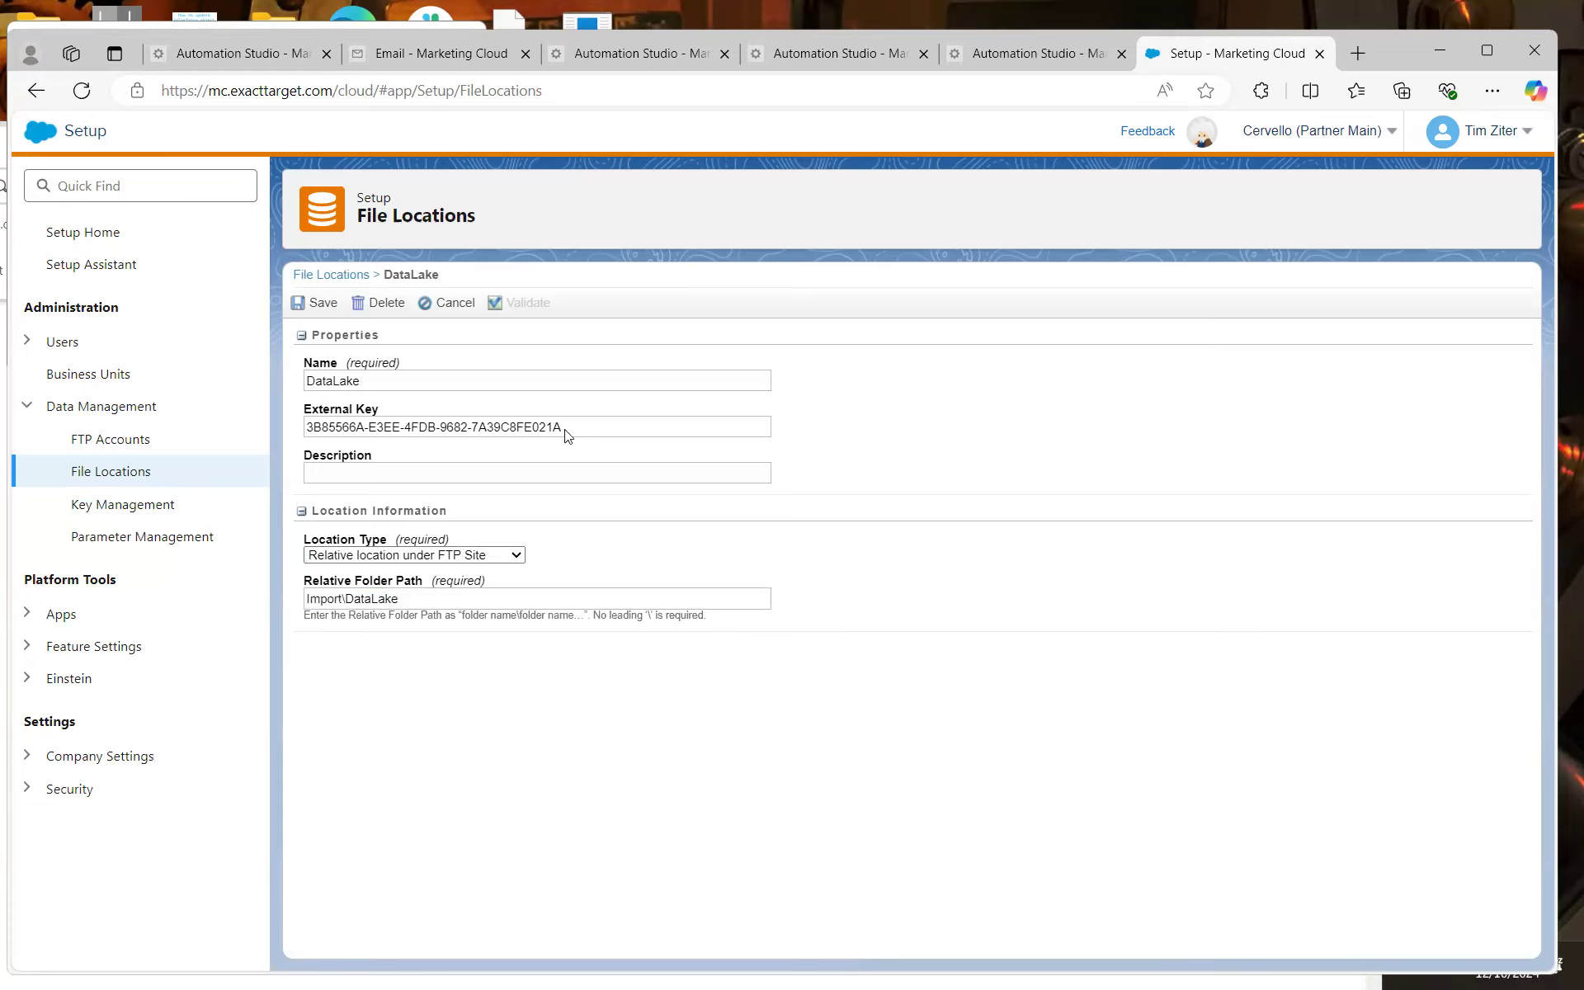
Return to the File Locations list and create a new file location named AutoFileDrop
click(340, 275)
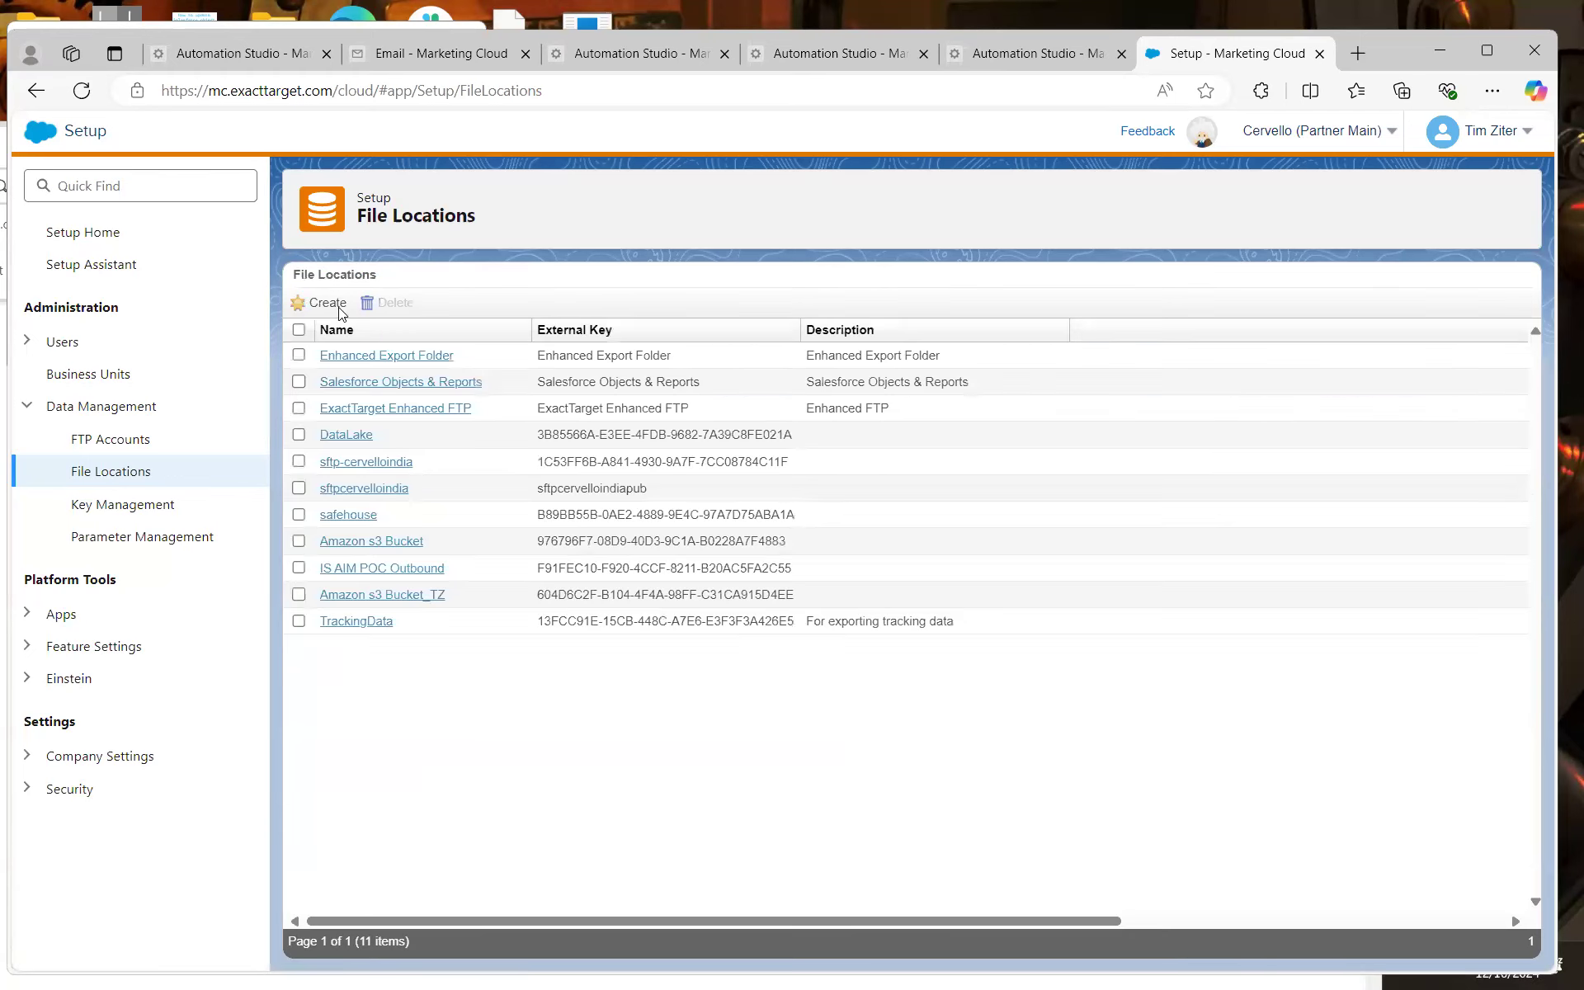
click(339, 305)
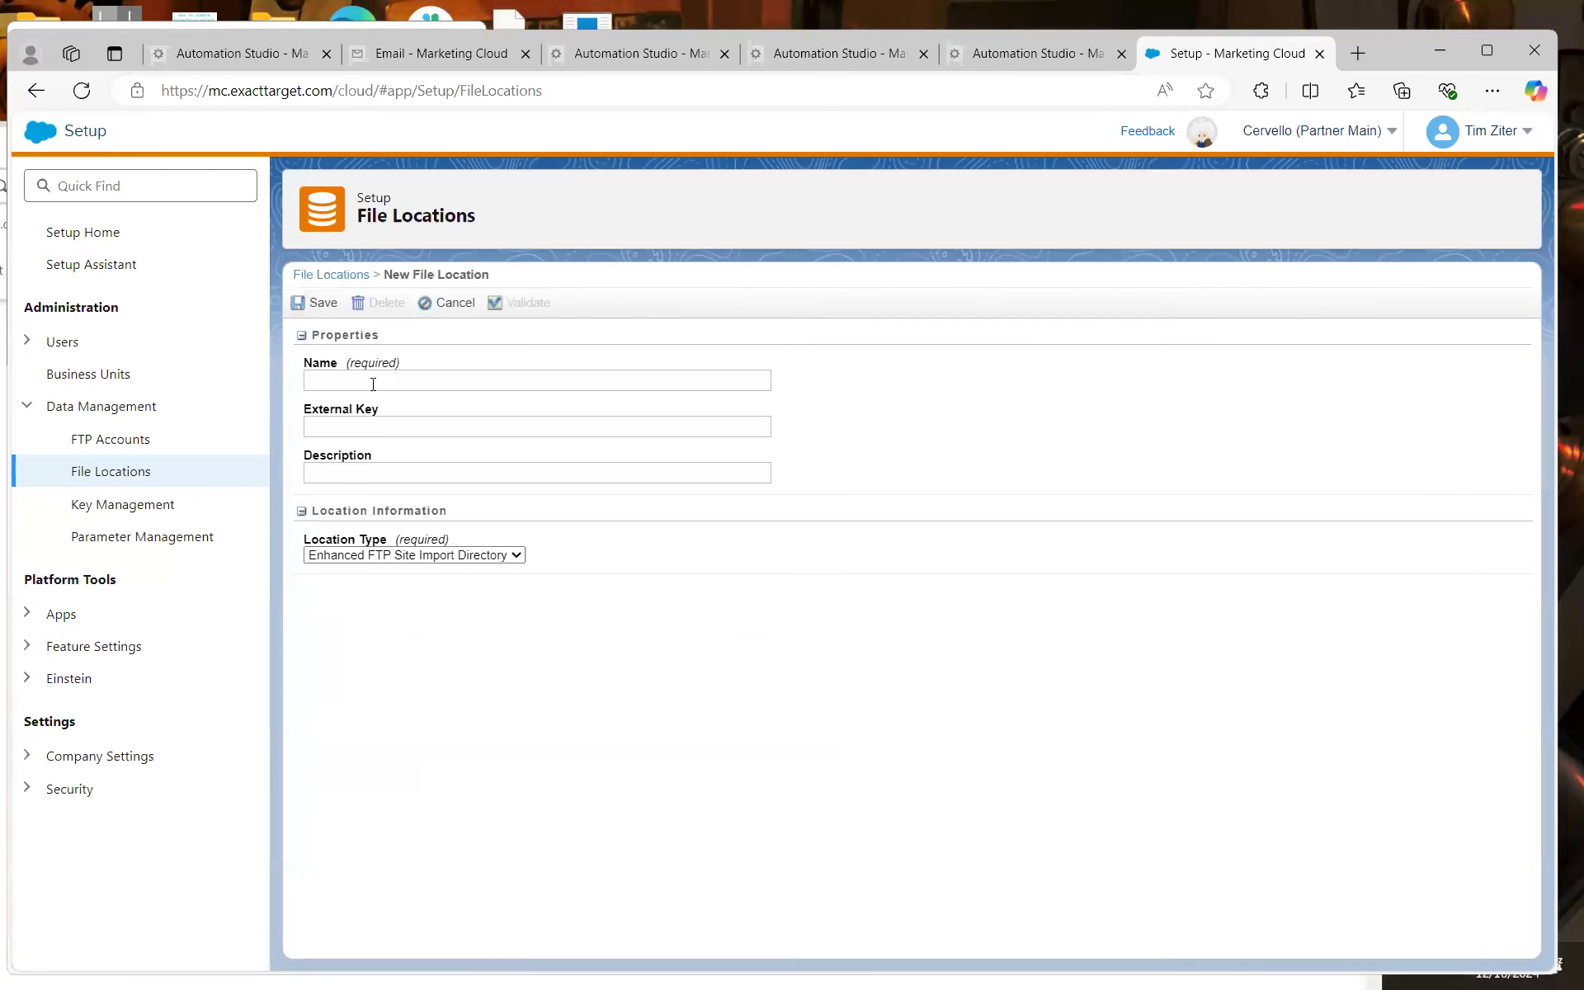
click(373, 384)
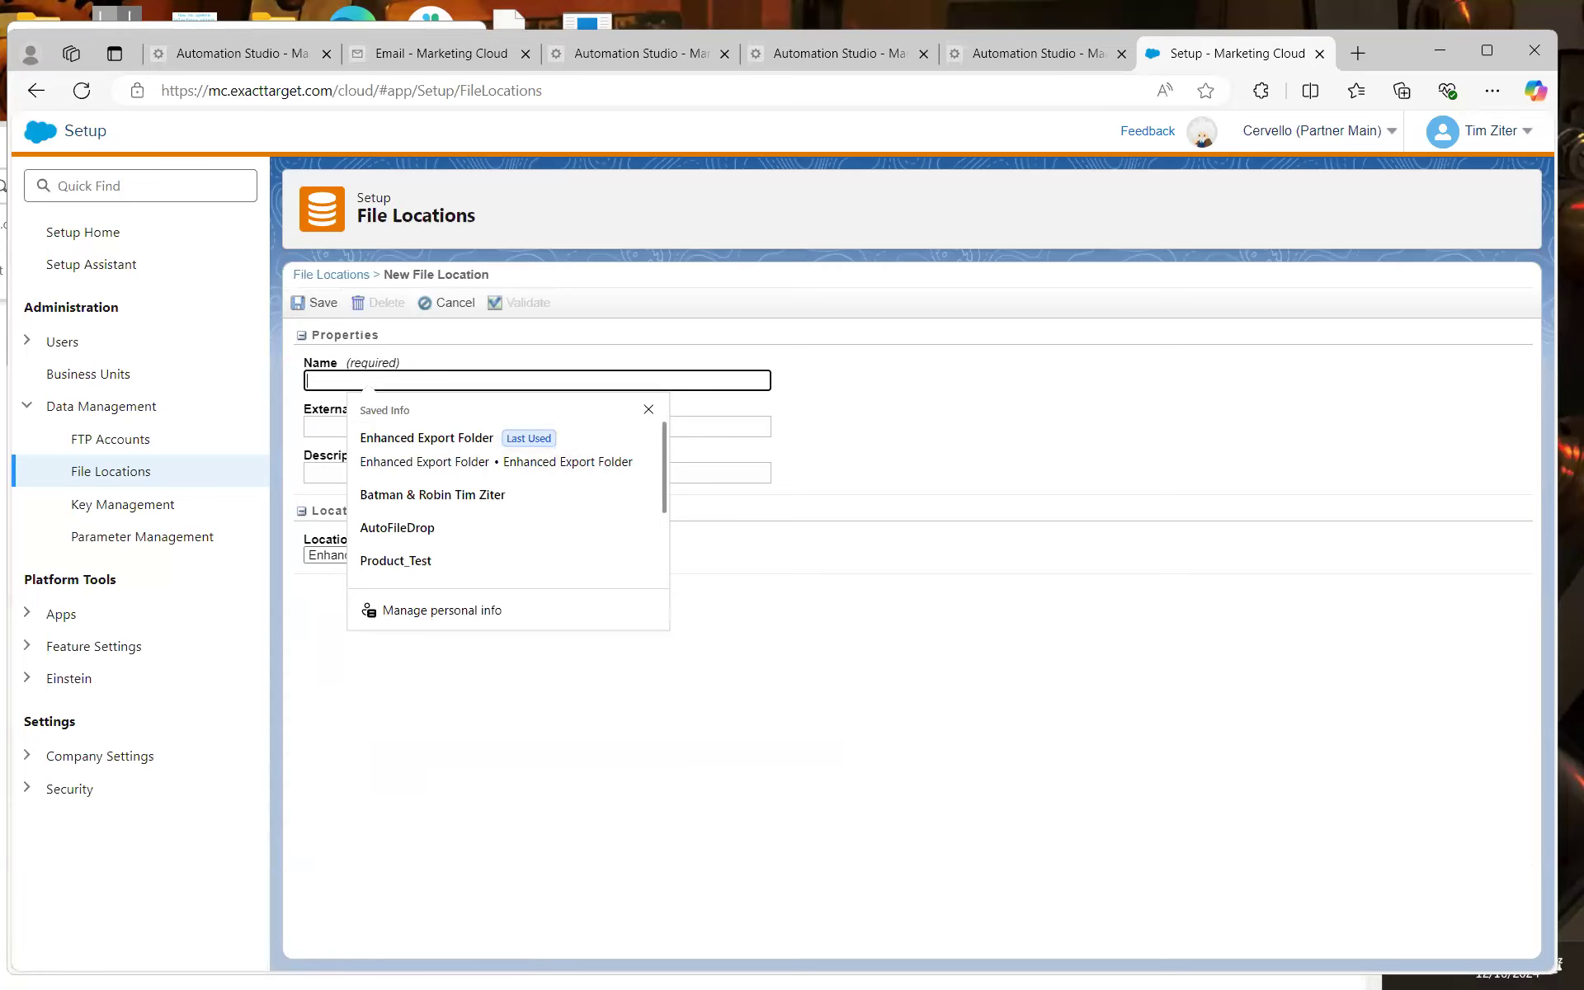
click(994, 499)
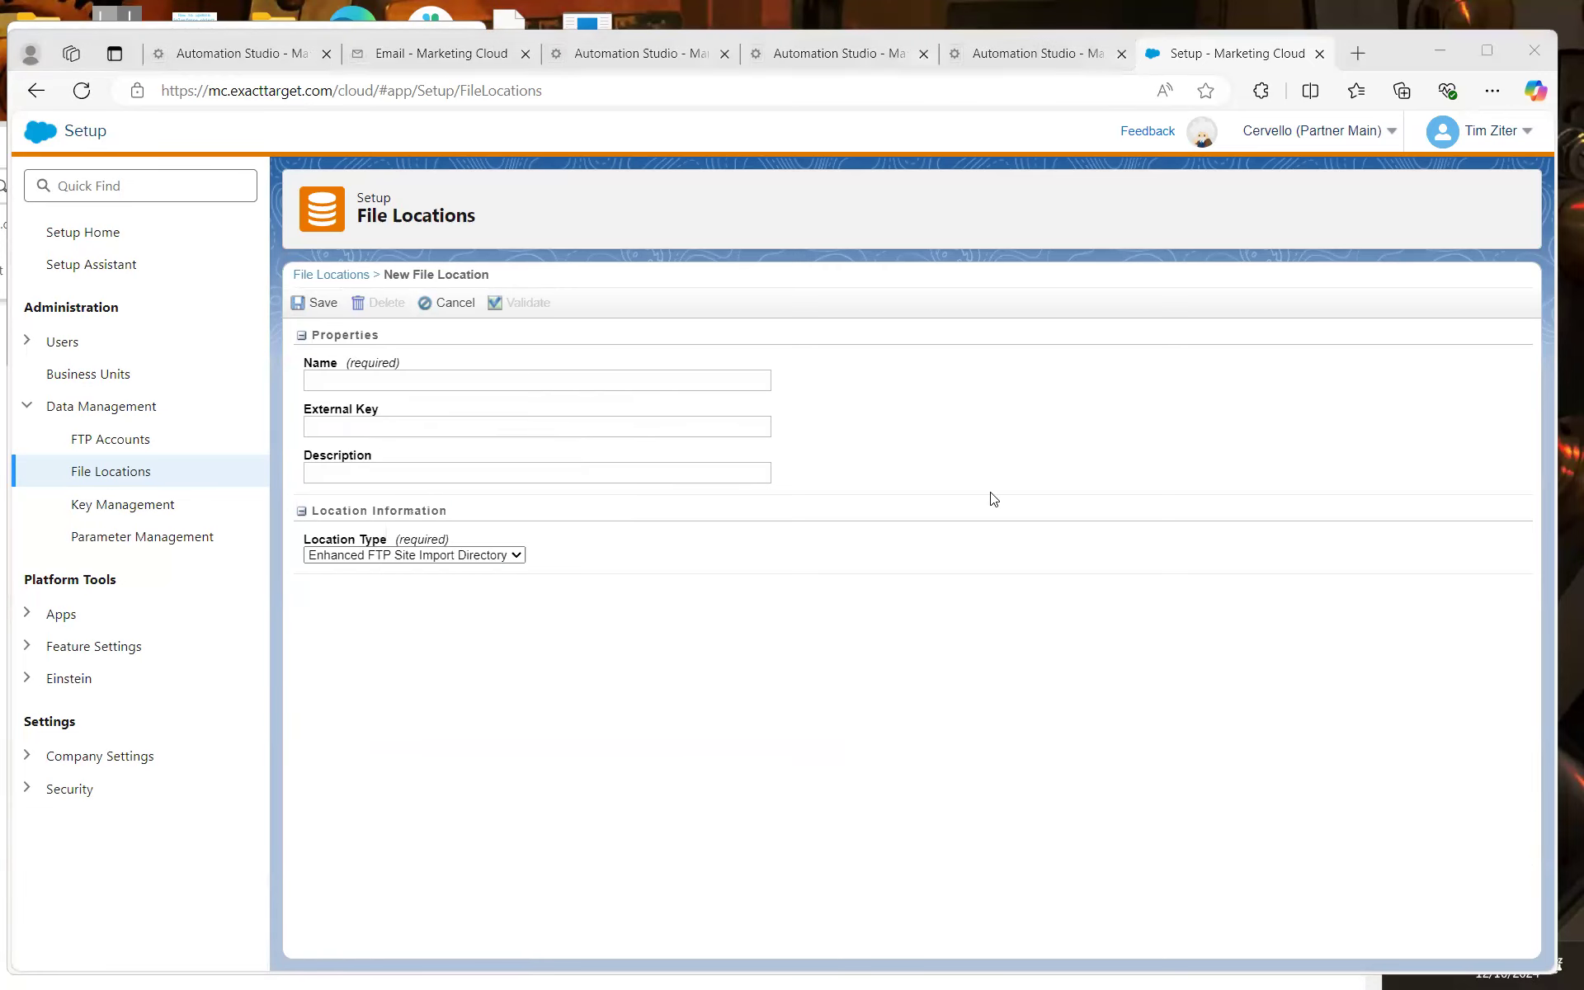
click(403, 375)
text(AutoFileDrop)
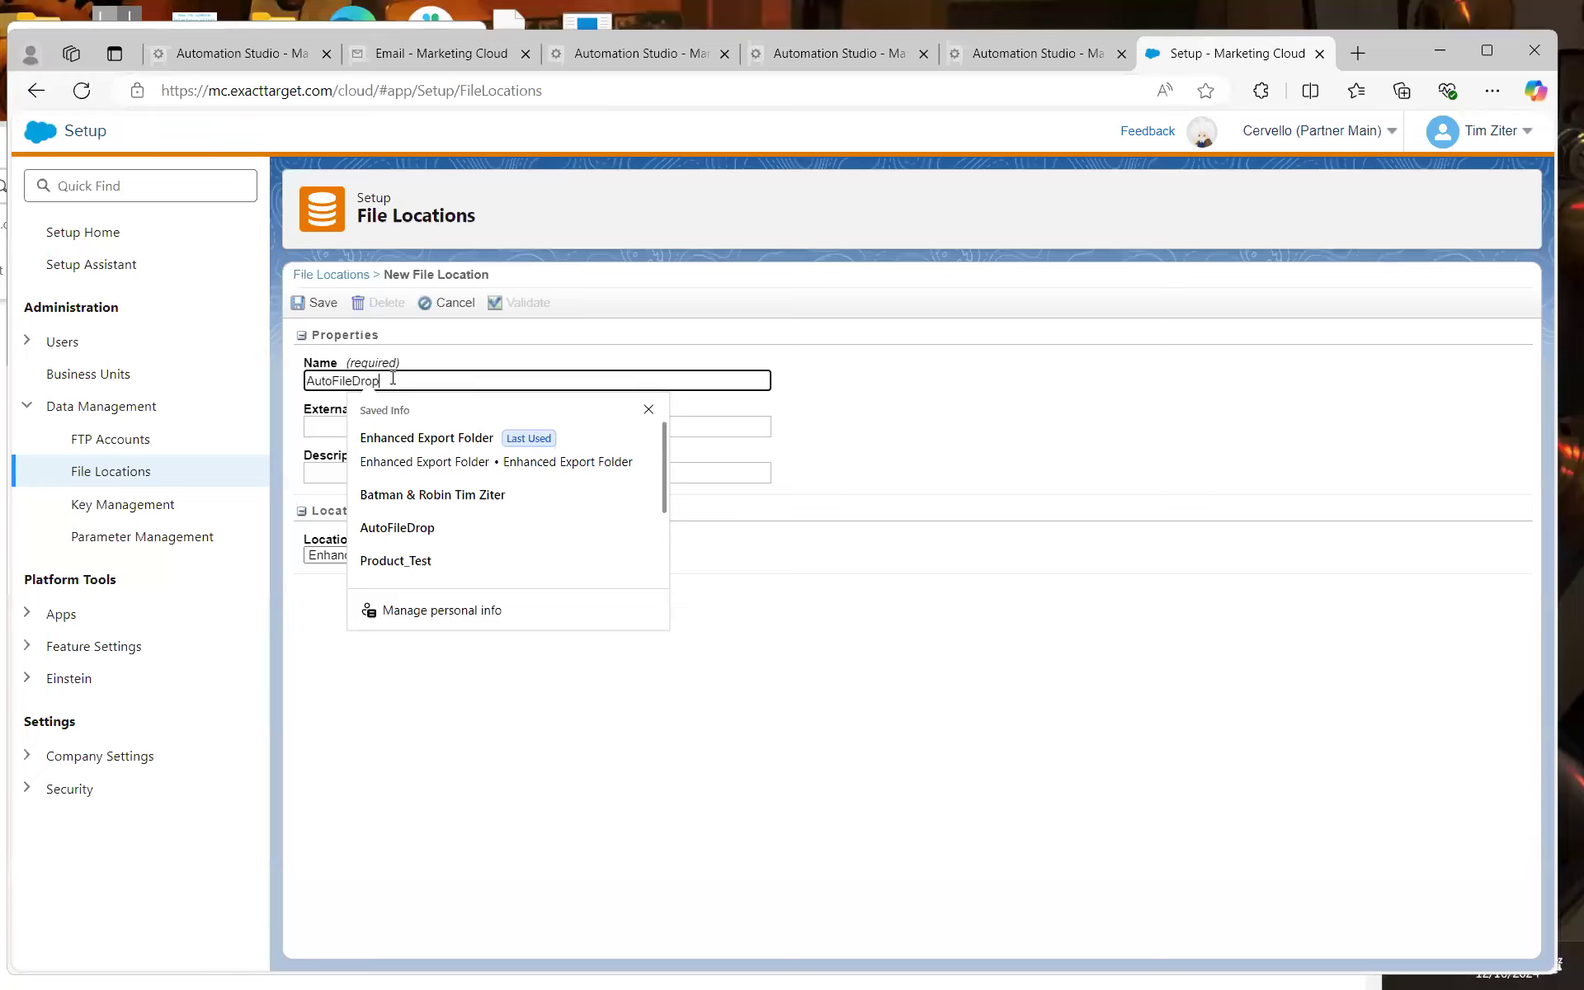
click(330, 732)
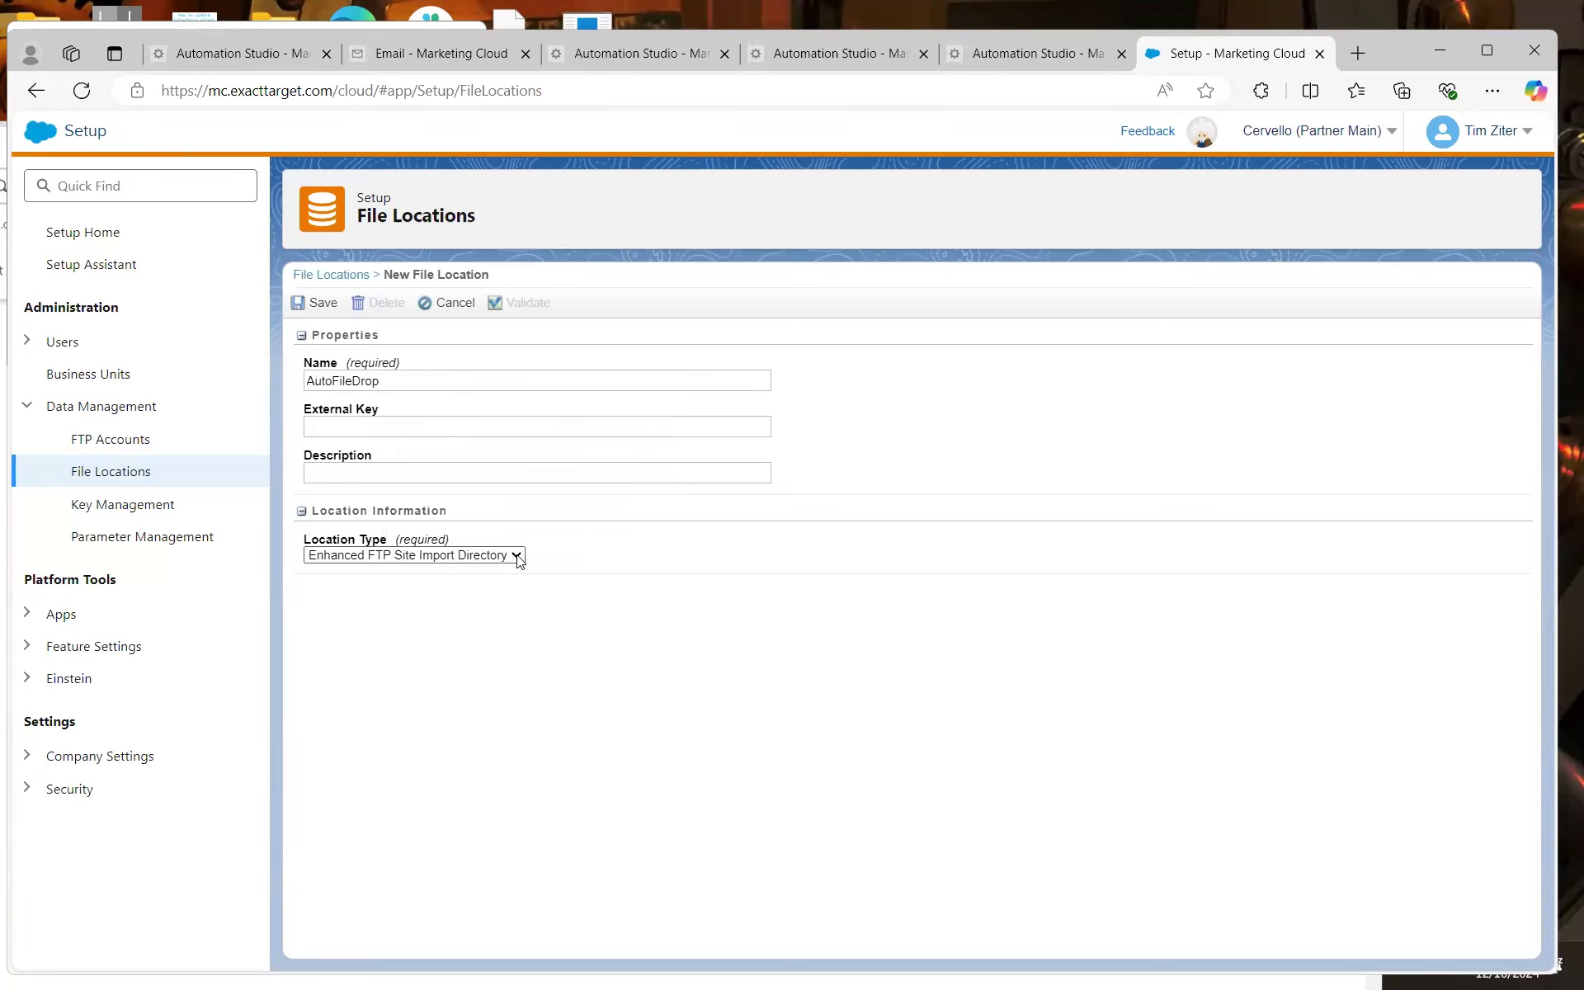
Set the location type to Relative location under FTP Site and enter Import\DataLake as the relative folder path
click(516, 555)
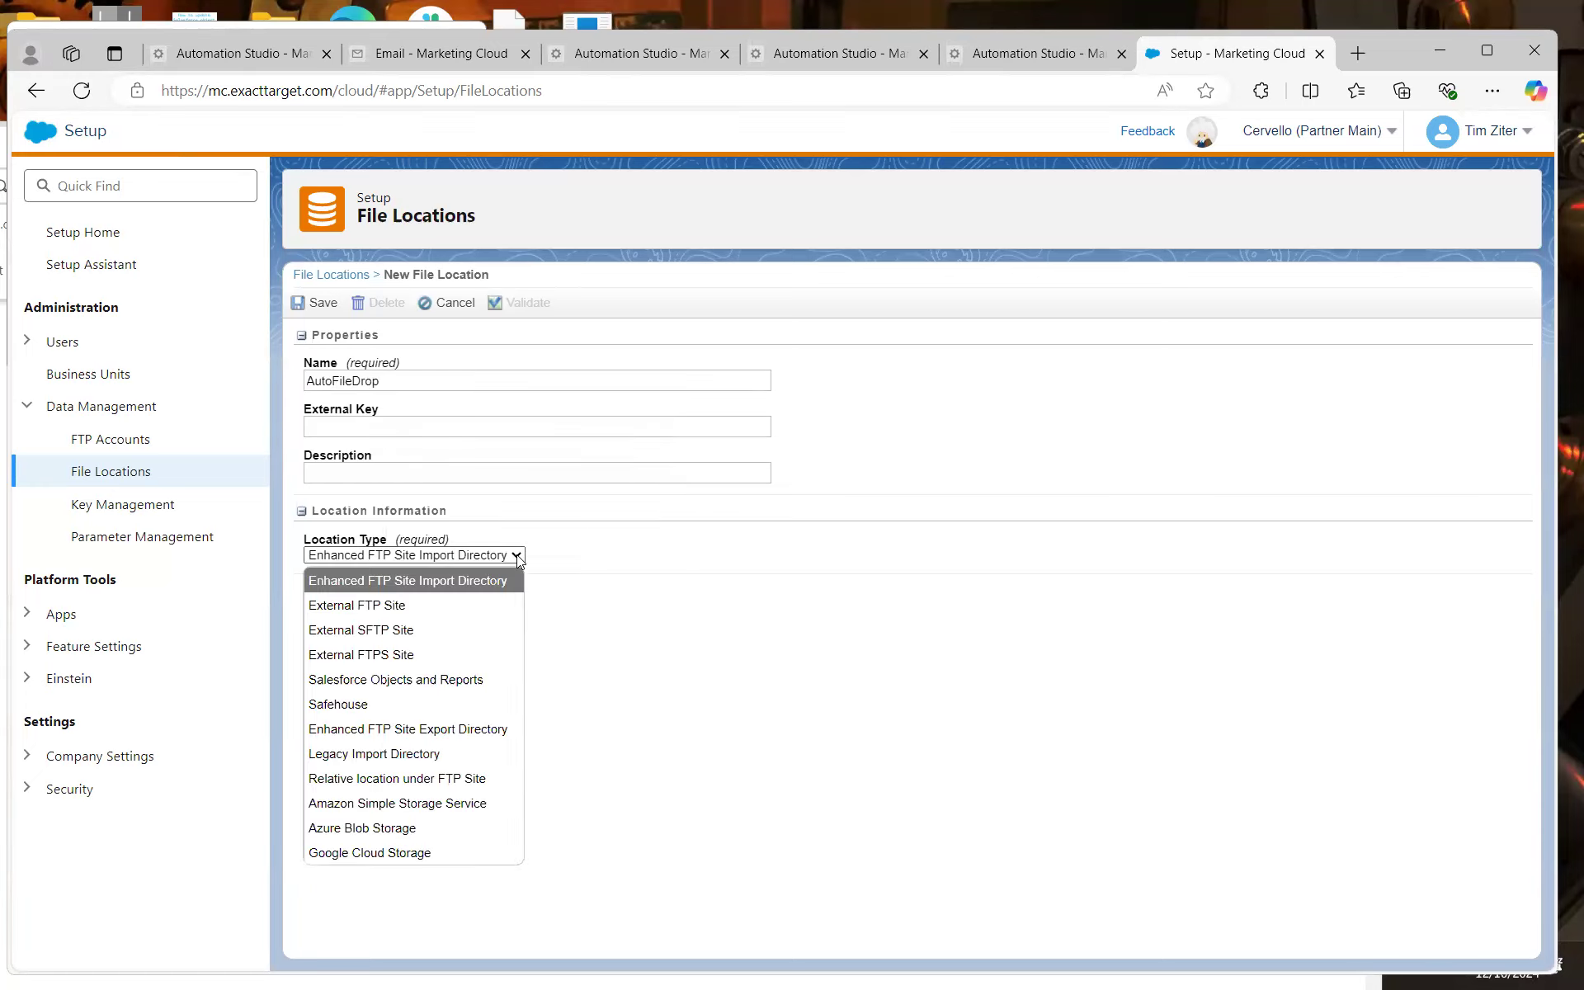
click(388, 778)
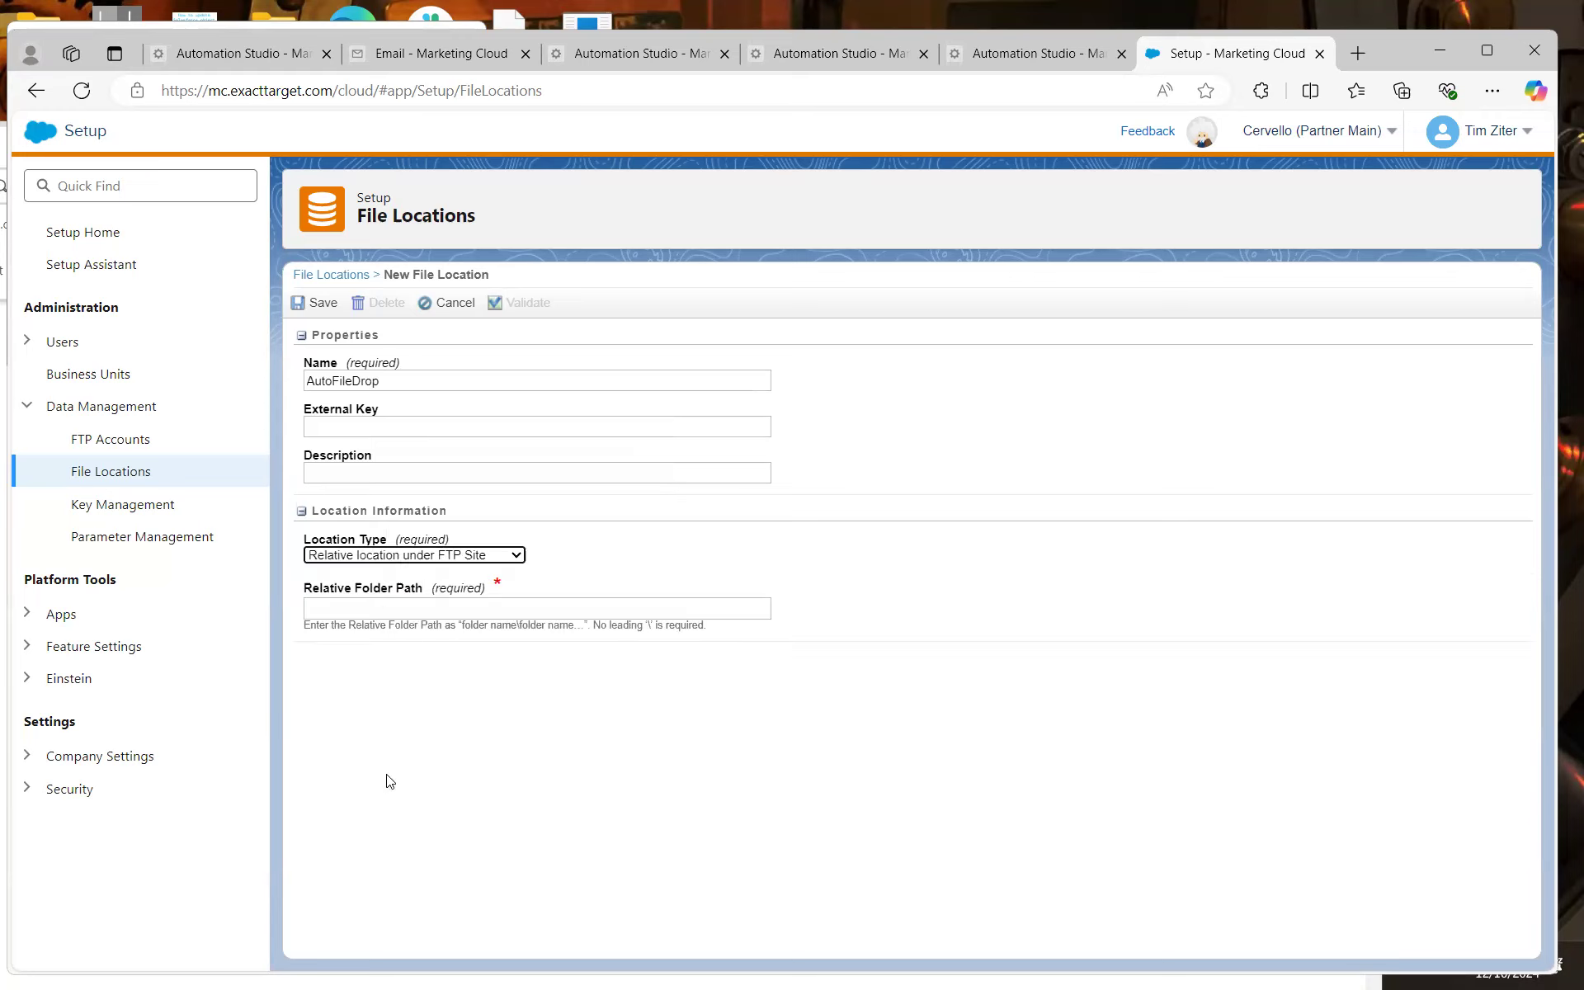
click(359, 610)
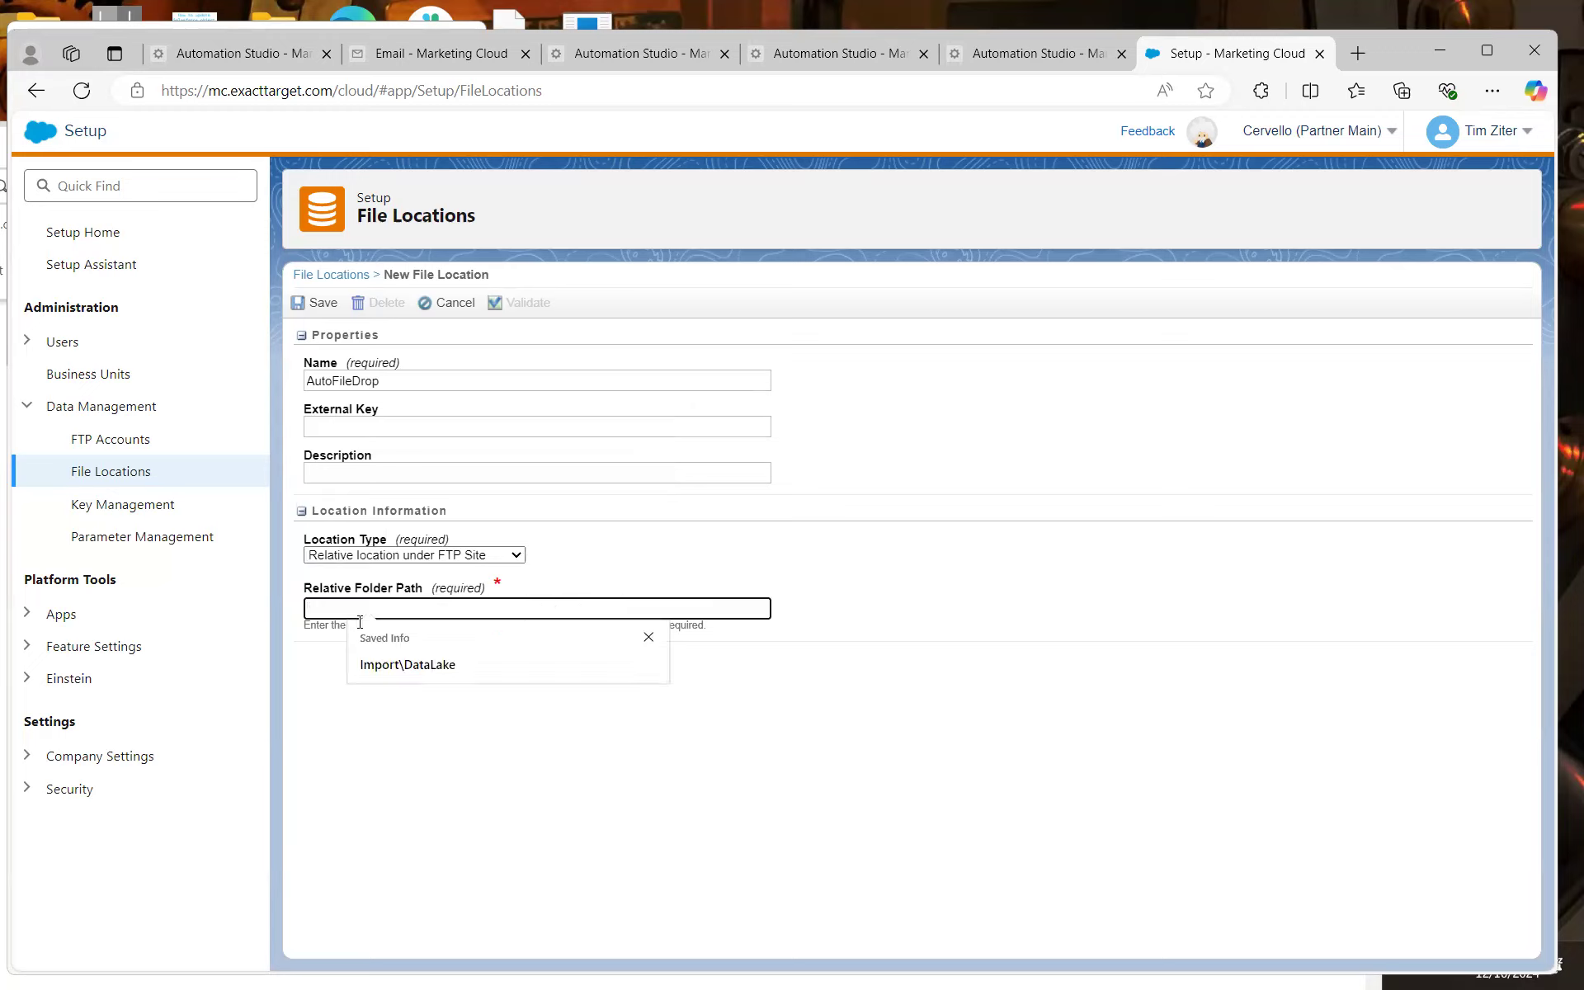
key(ctrl+v)
Replace DataLake with AutoFileDrop in the relative folder path, checking the folder name in FileZilla, and save the file location
drag(407, 611, 344, 611)
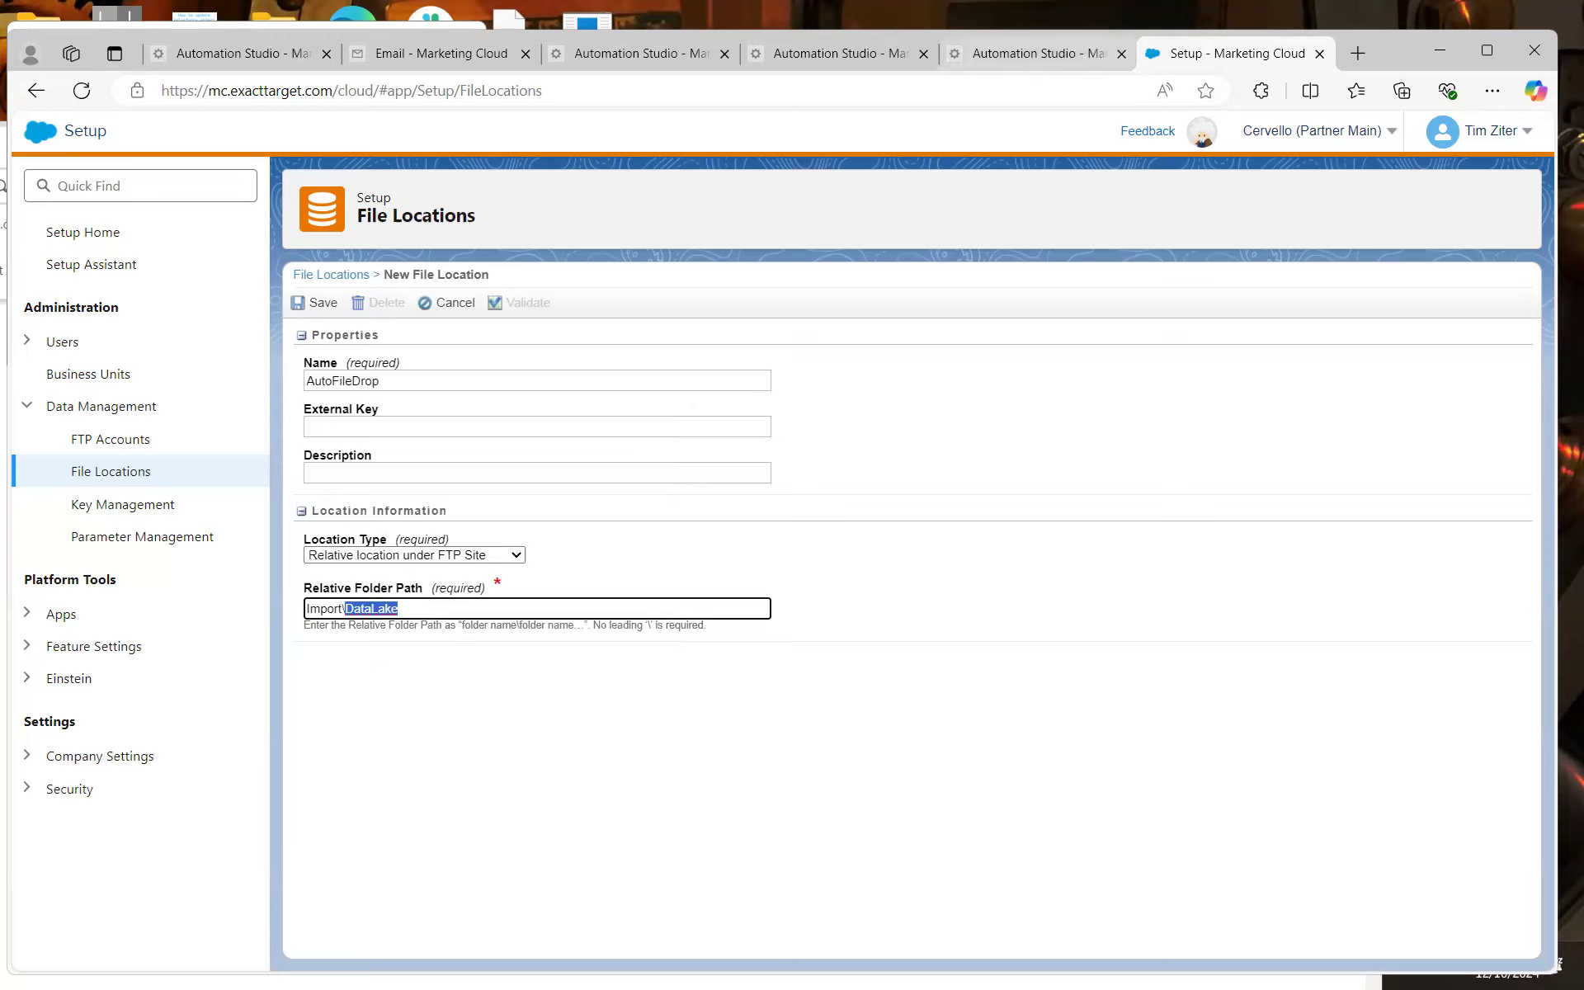
key(alt+Tab)
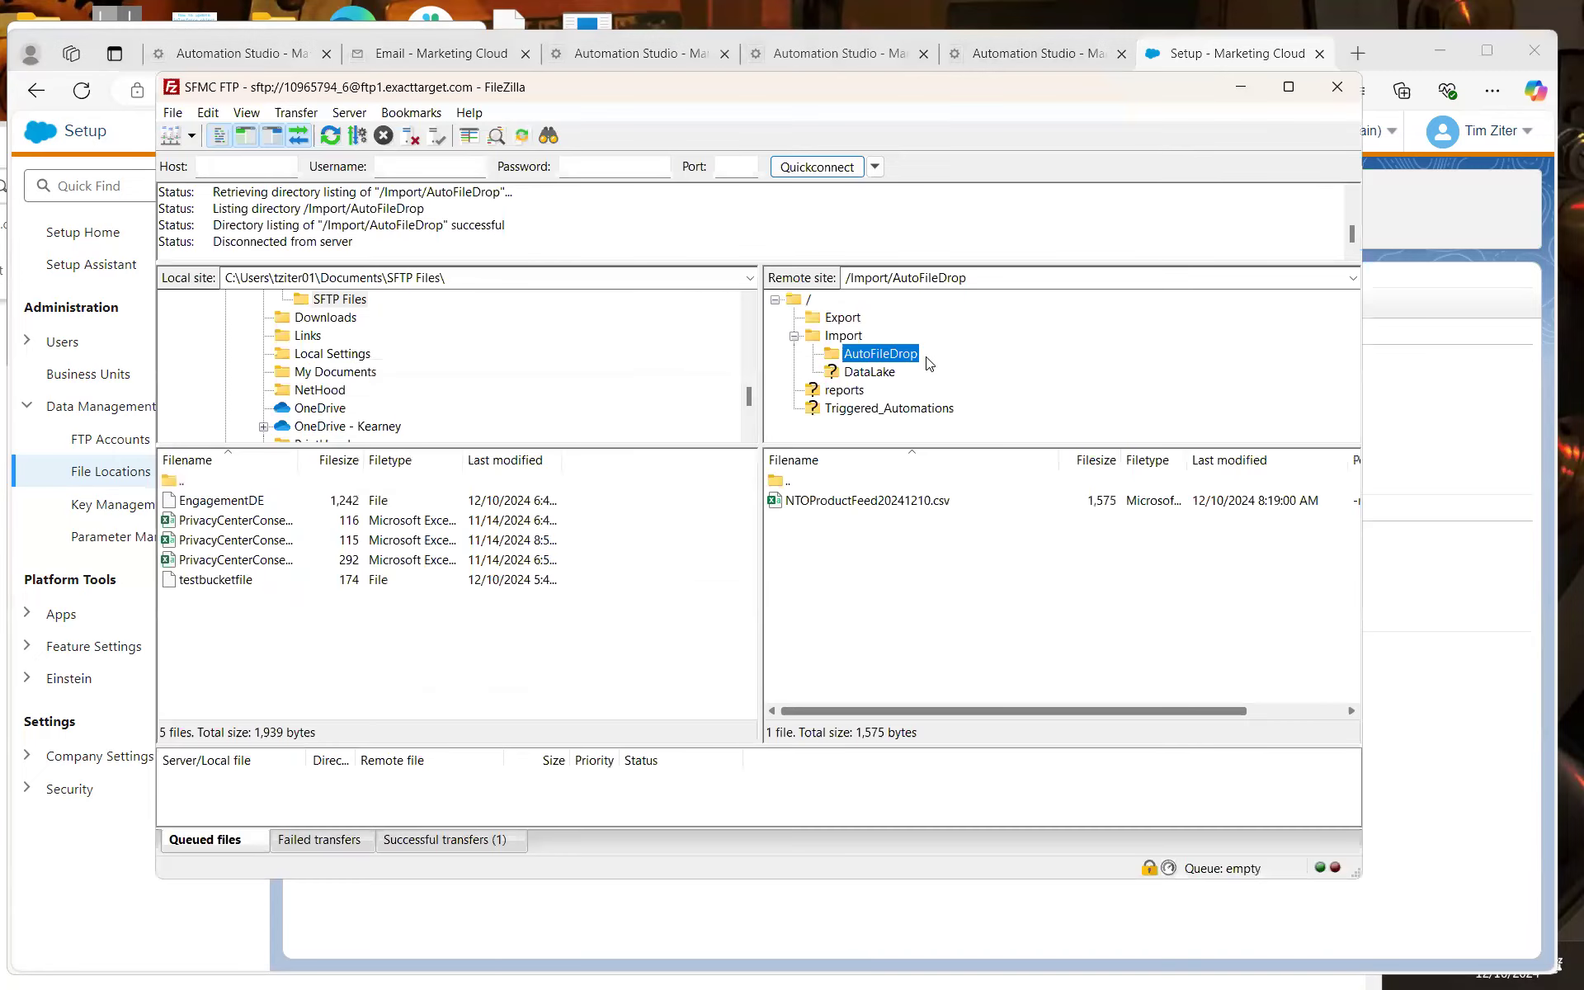
click(1240, 87)
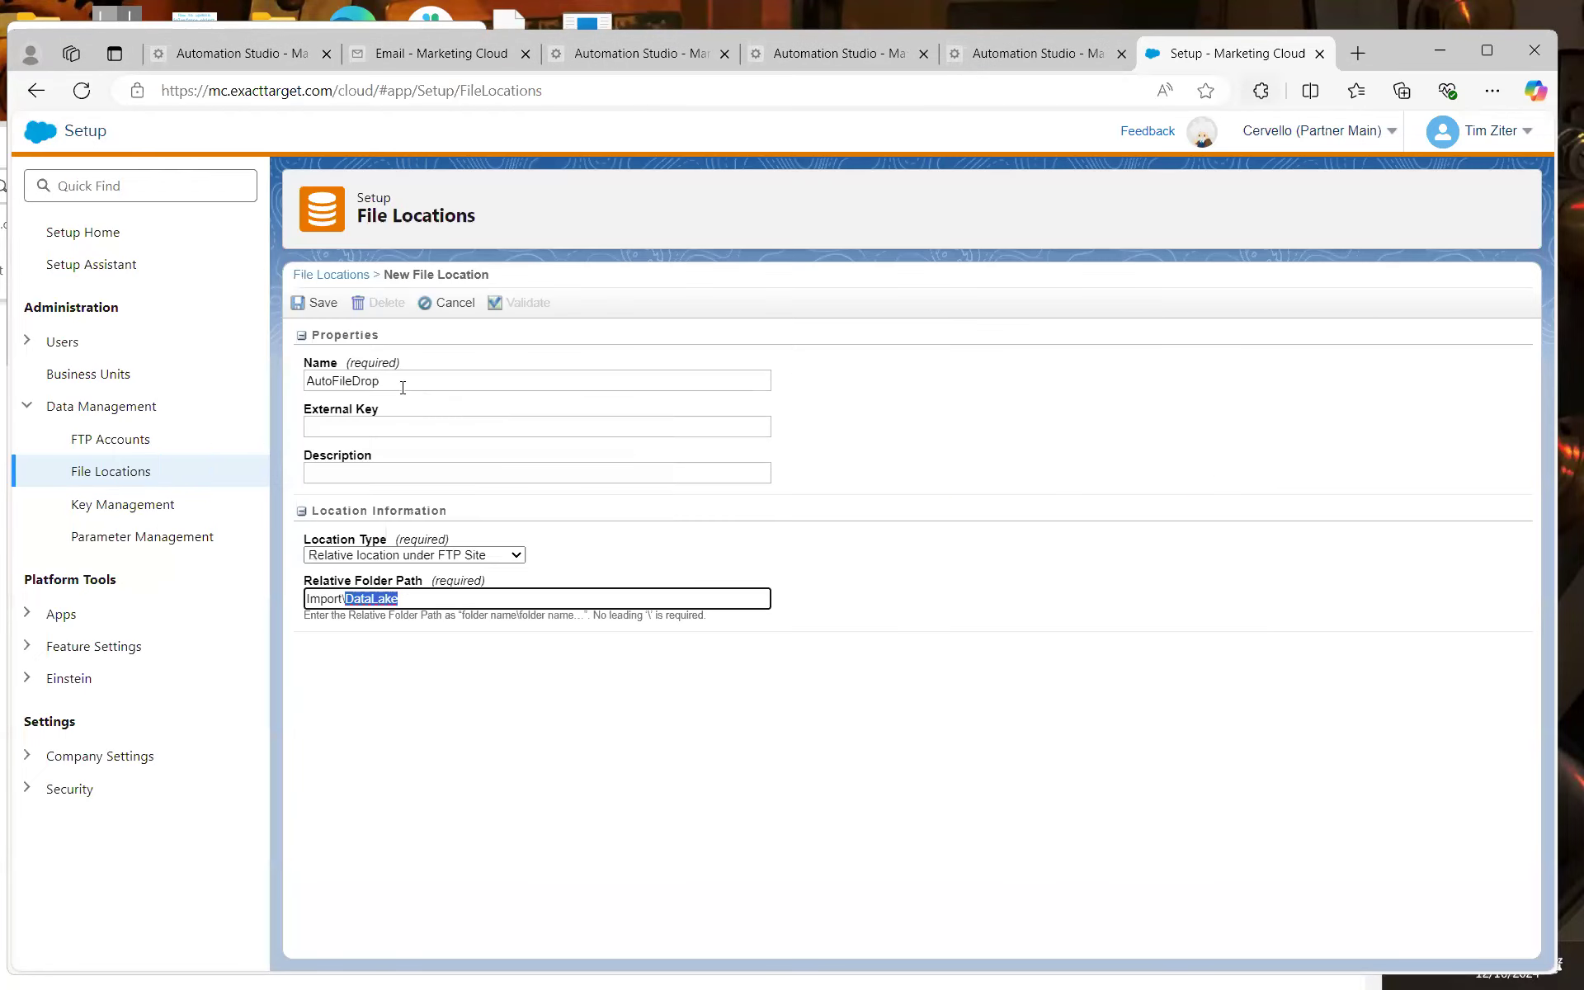
double_click(360, 382)
key(ctrl+c)
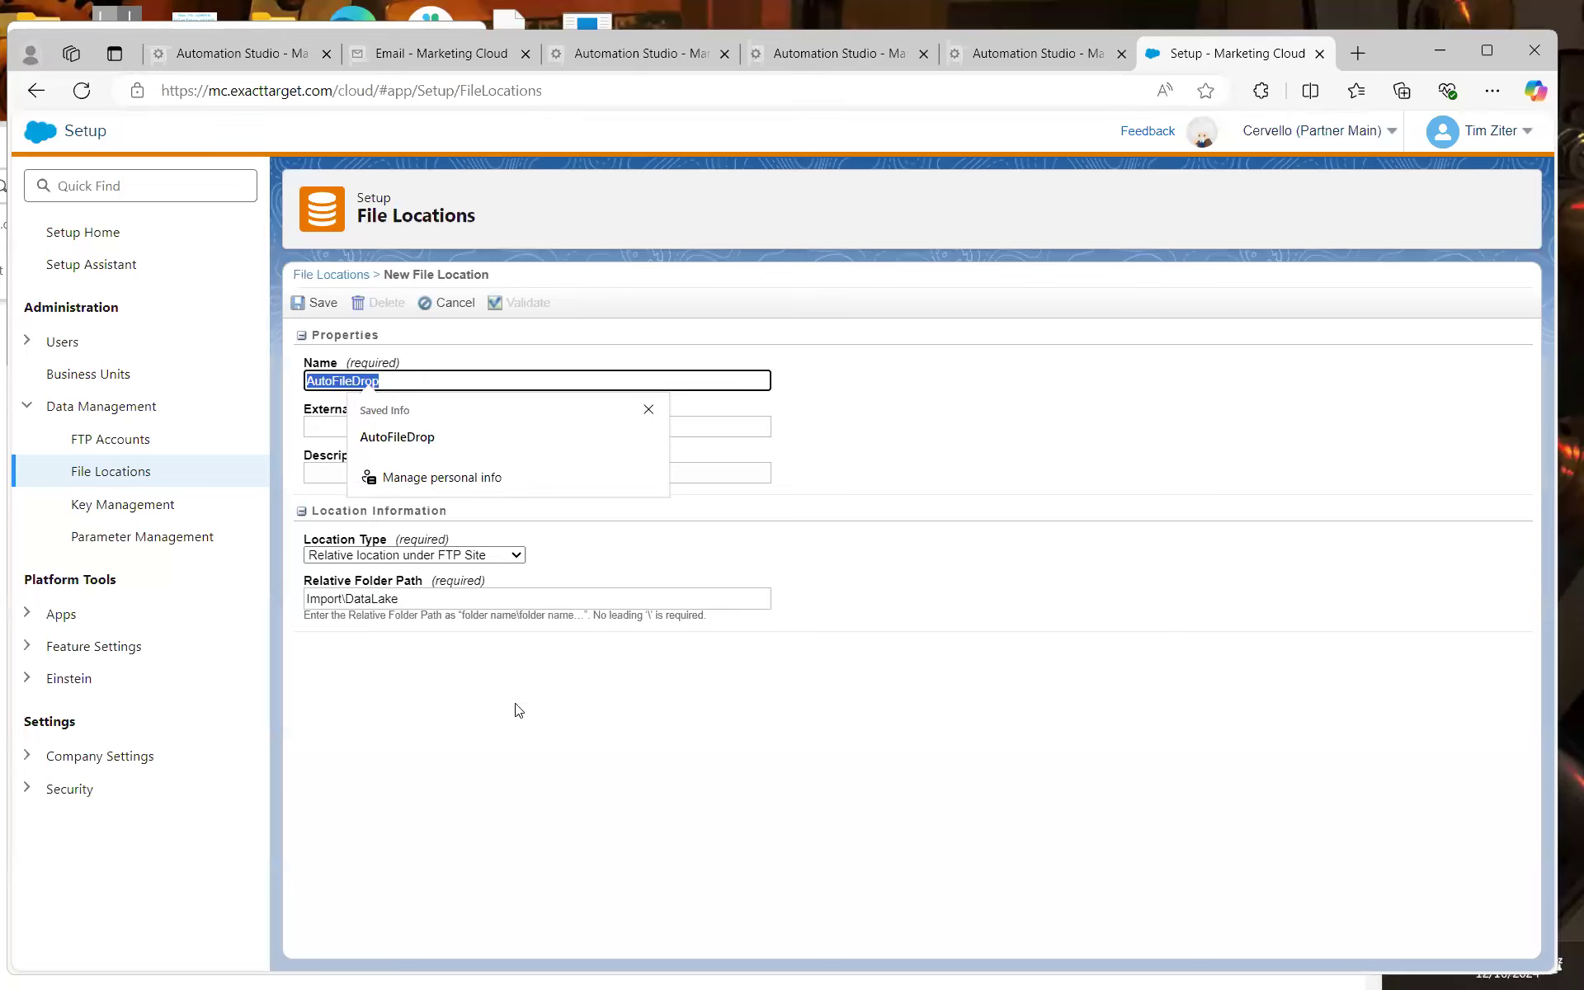
double_click(404, 599)
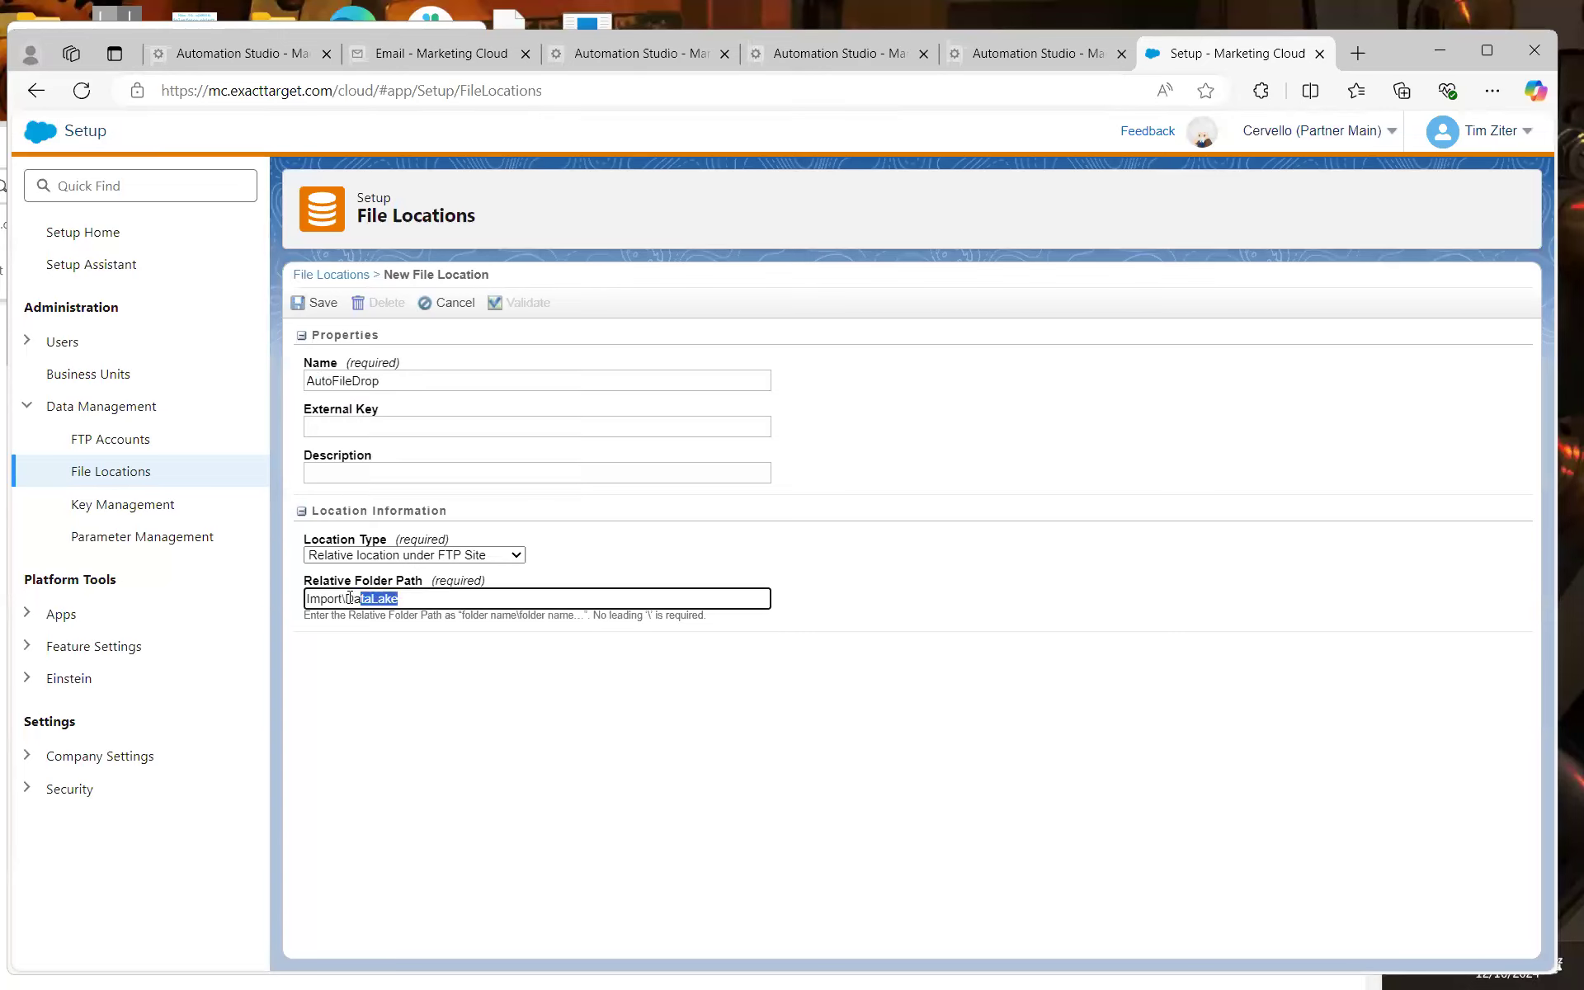
key(ctrl+v)
click(317, 306)
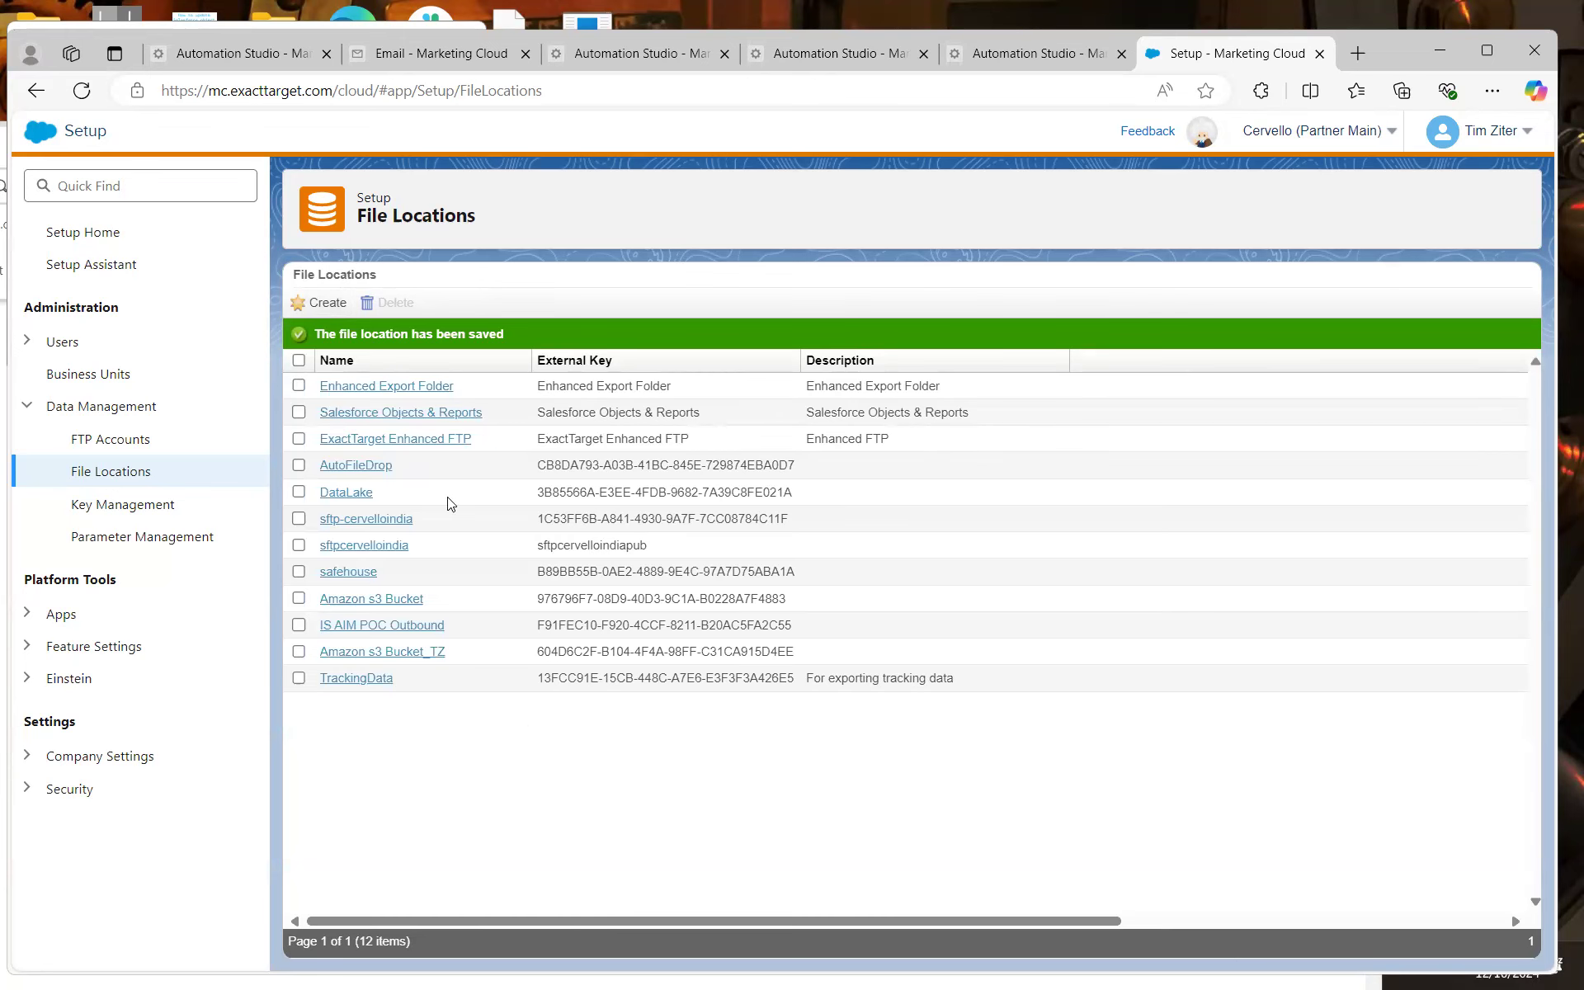
Back in Automation Studio, recheck the import definition's file location list and cancel the unsaved activity
click(642, 53)
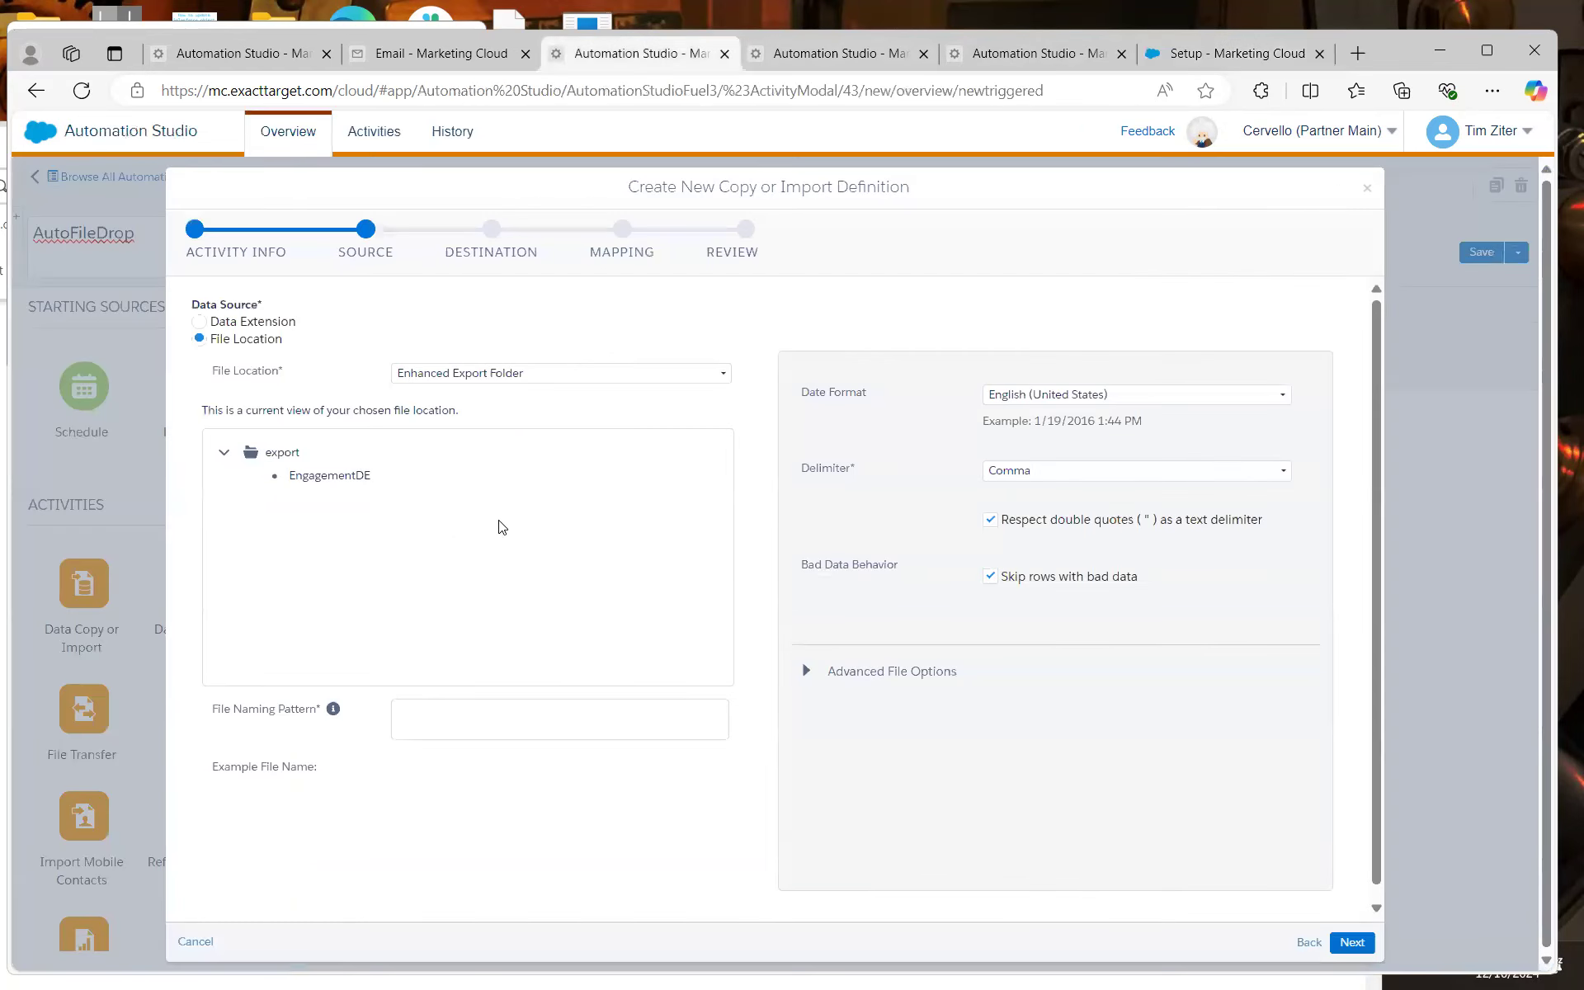
click(724, 378)
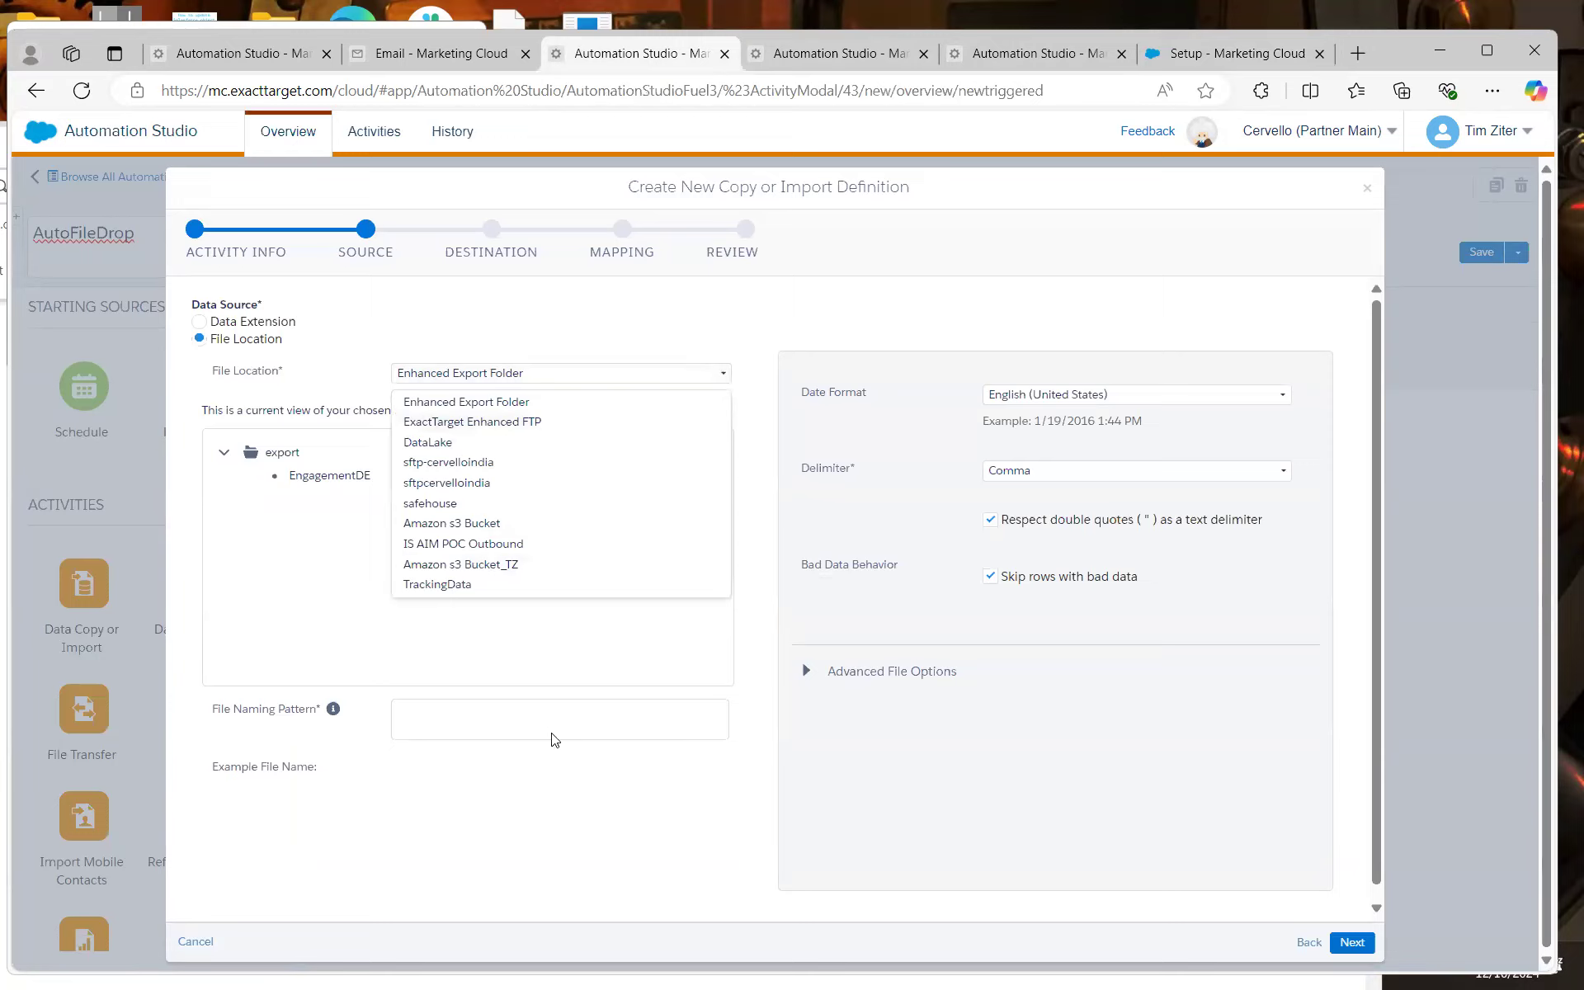
click(191, 945)
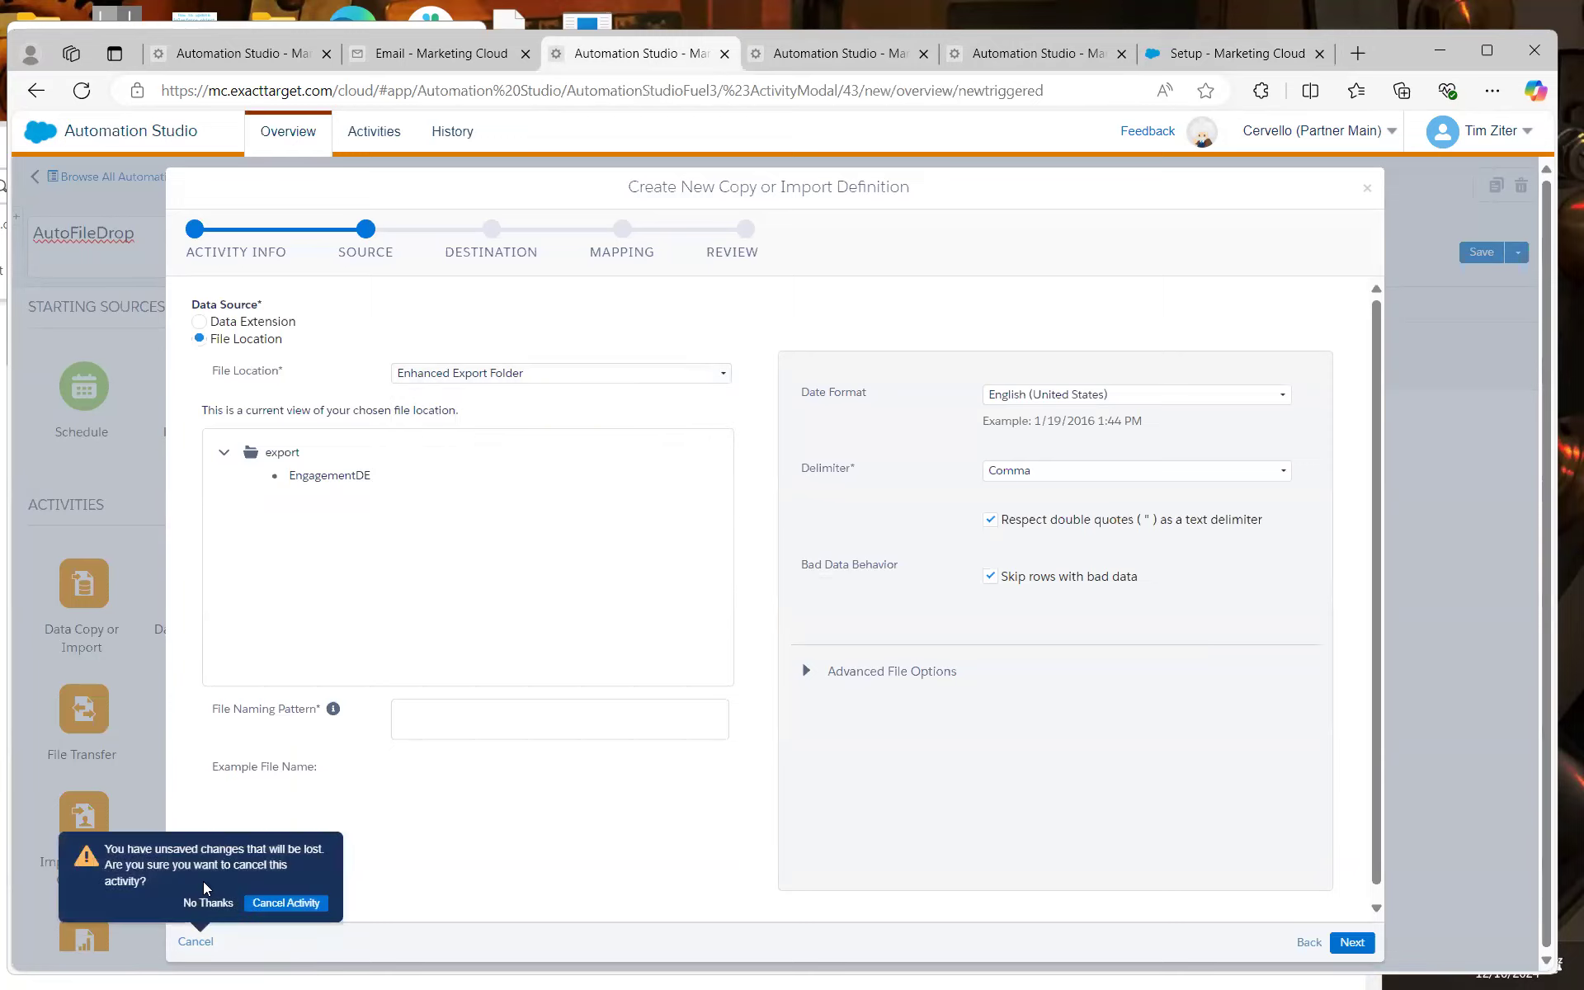
click(302, 904)
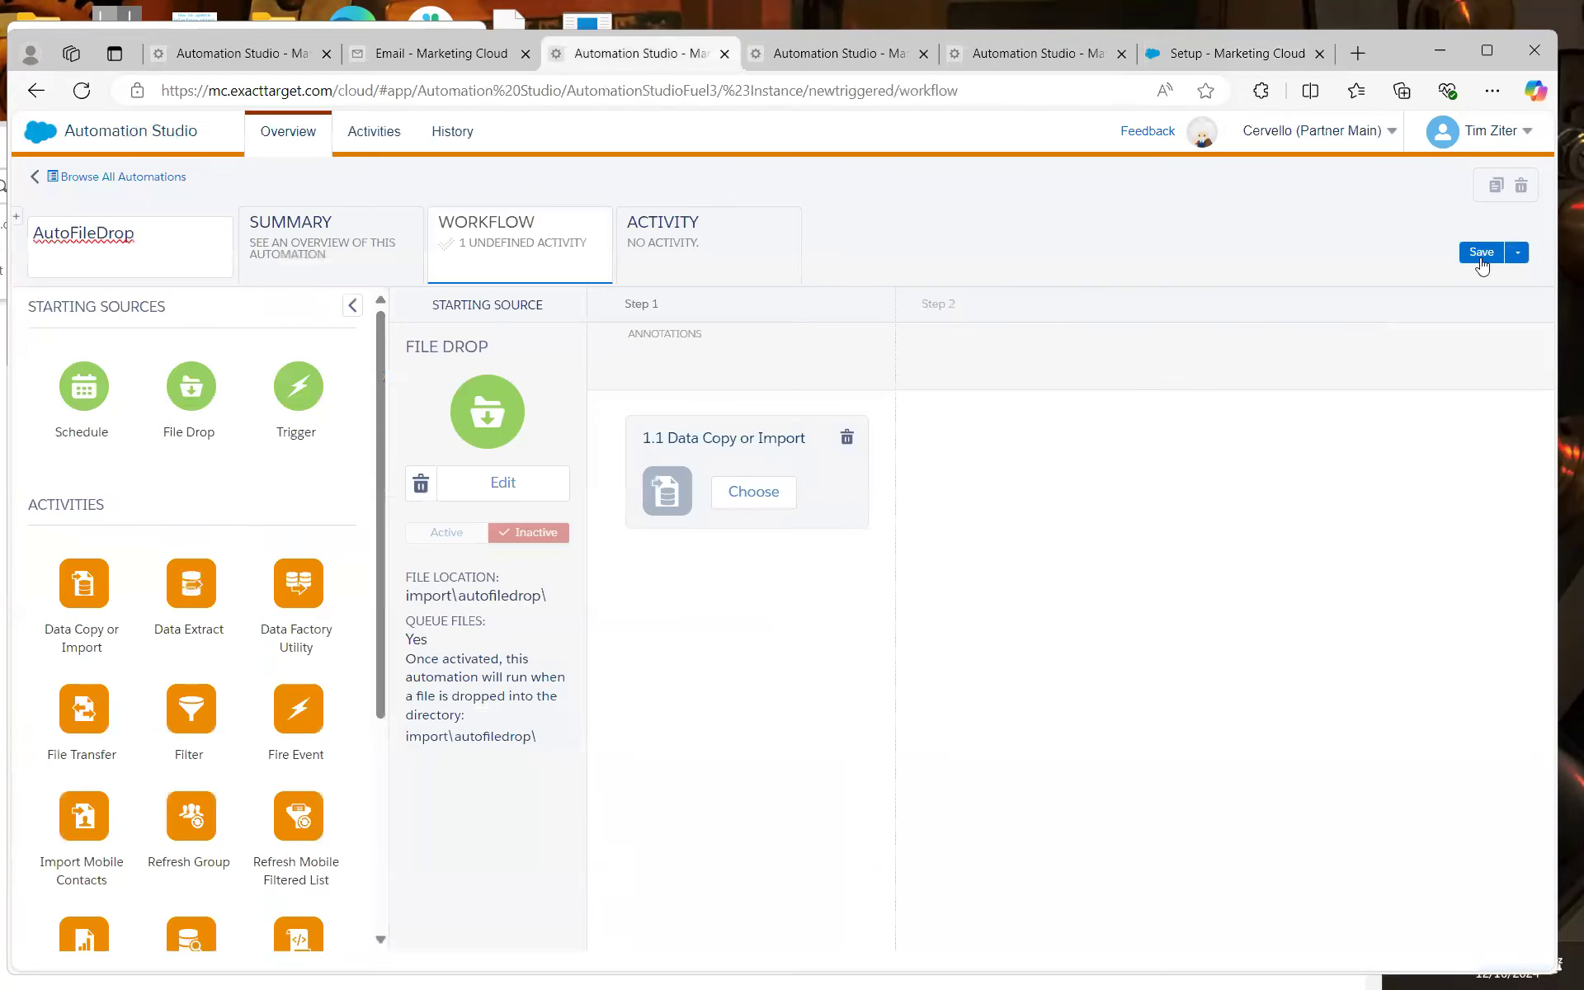
Save the automation and replace step 1's undefined activity with a fresh Data Copy or Import activity, starting a new definition
click(1482, 252)
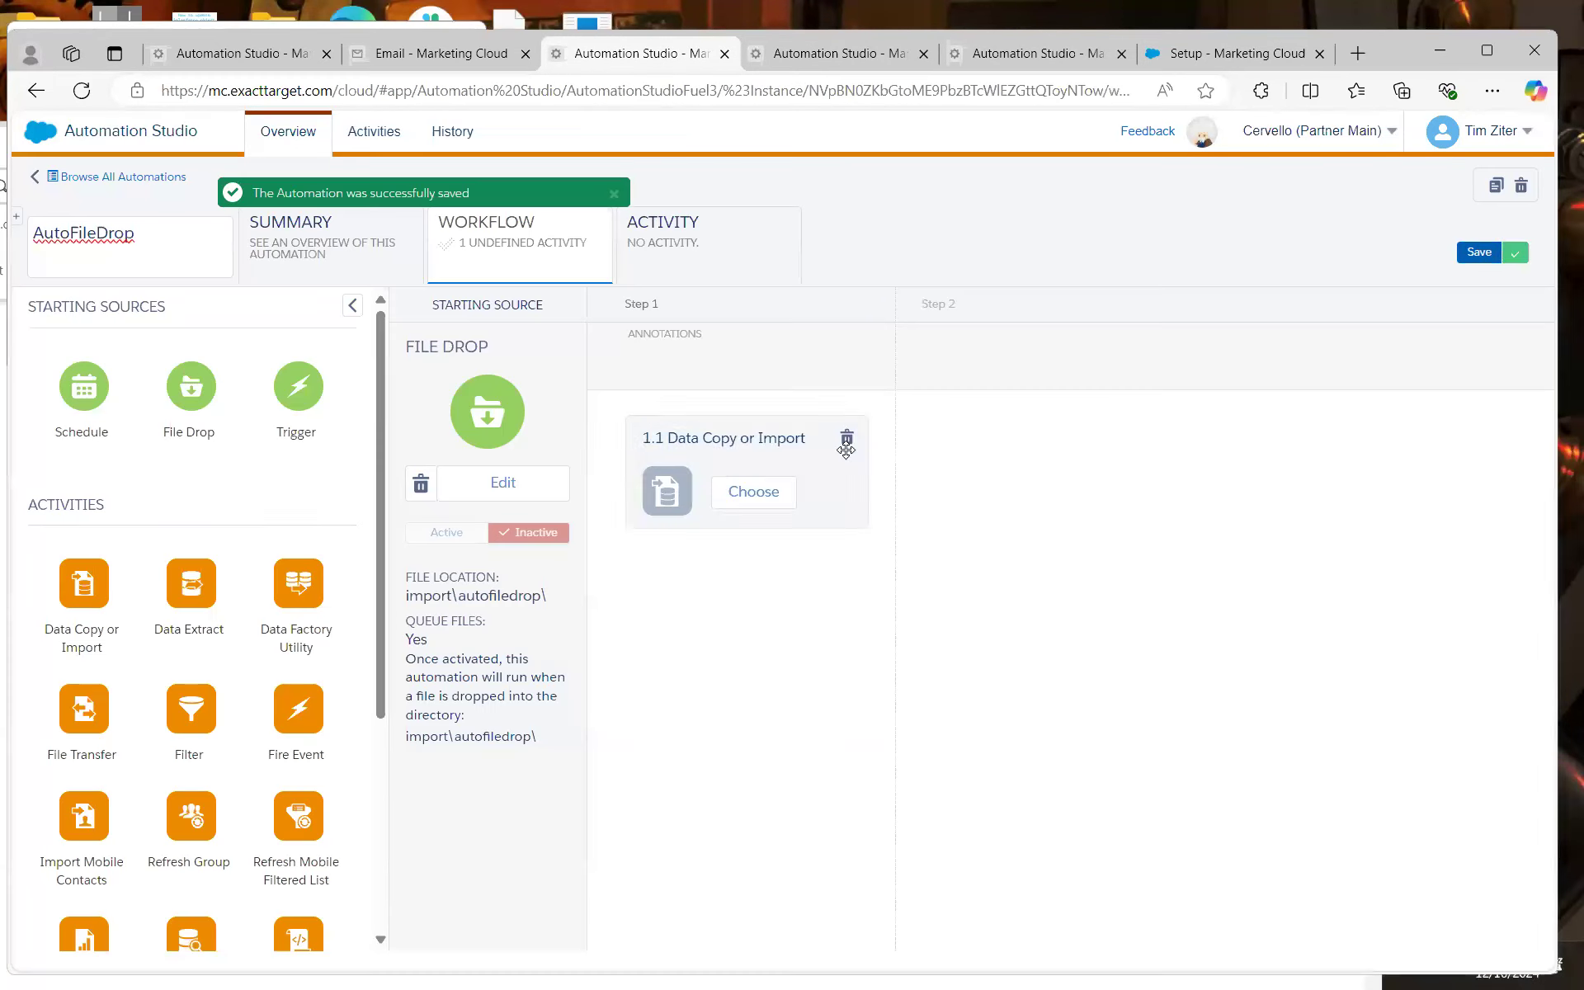
click(848, 435)
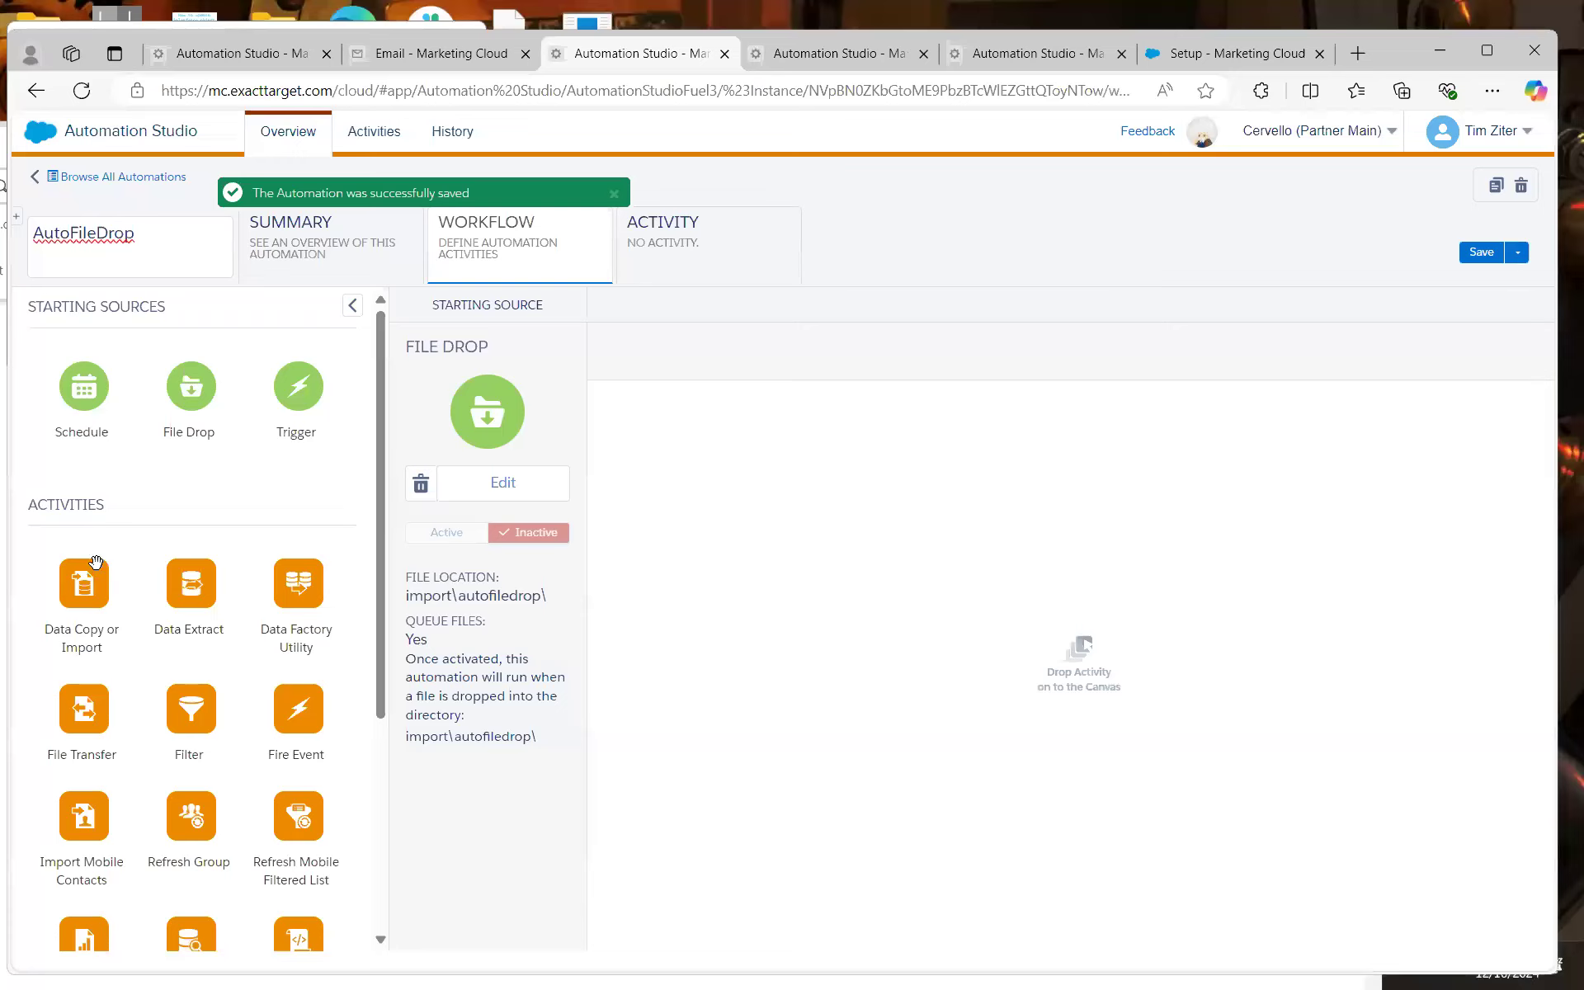
drag(96, 562, 696, 445)
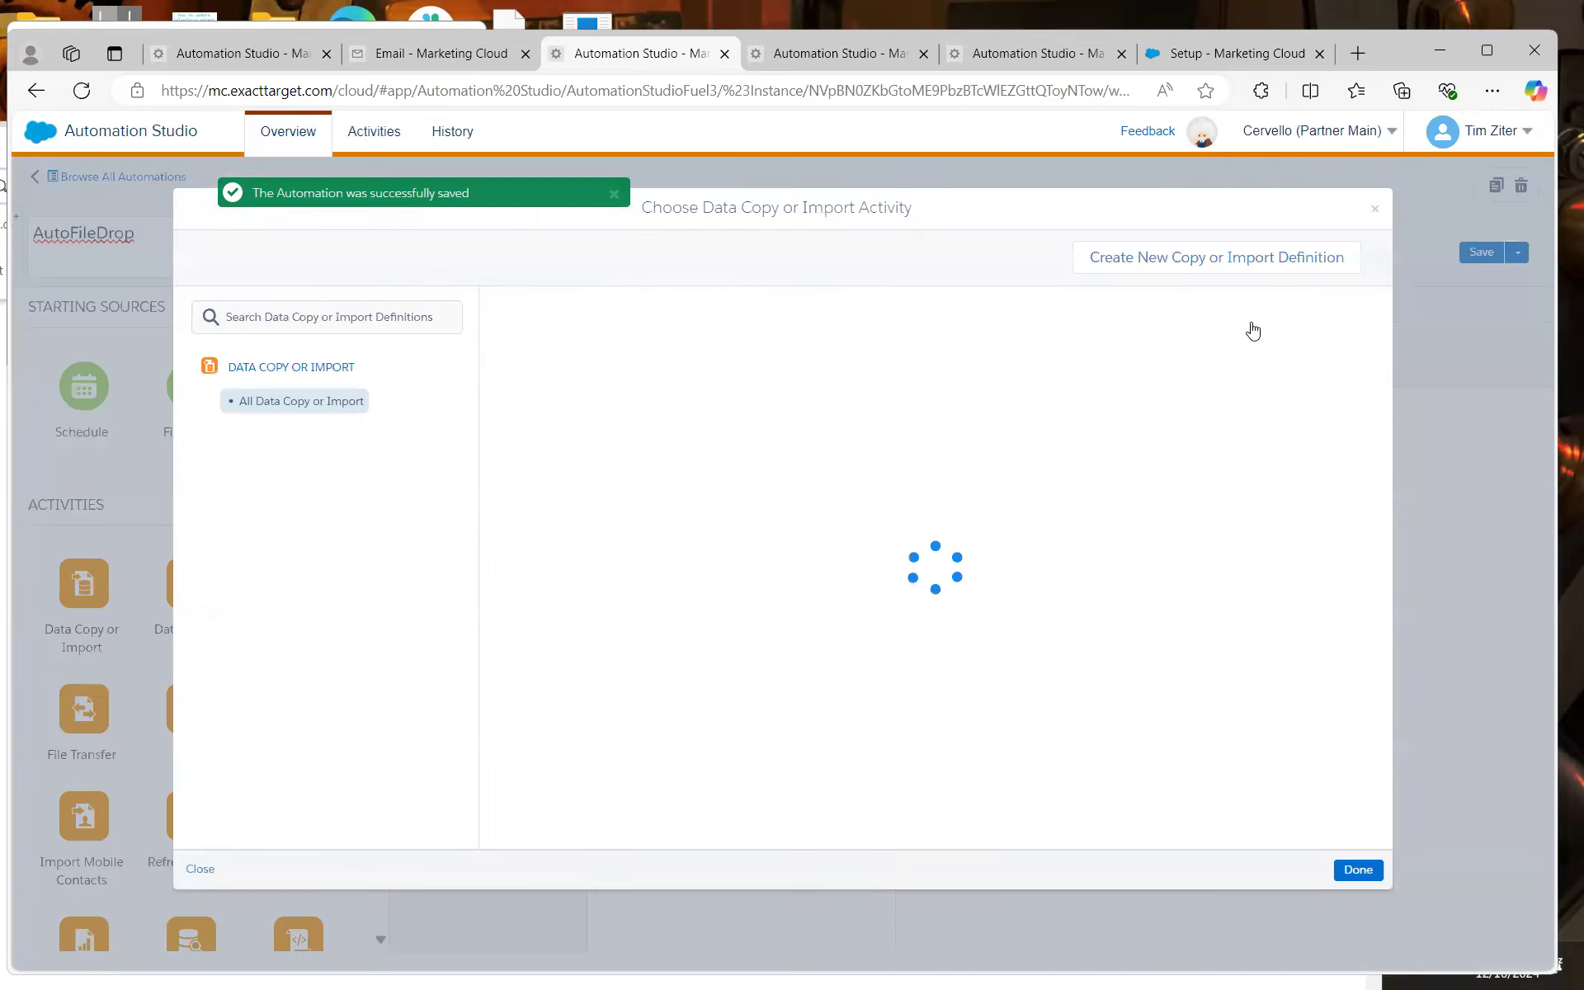
click(1231, 257)
Name the new import definition AutoFileDrop, send completion notifications to the saved e-mail address, and proceed to the source settings
click(473, 307)
key(ctrl+v)
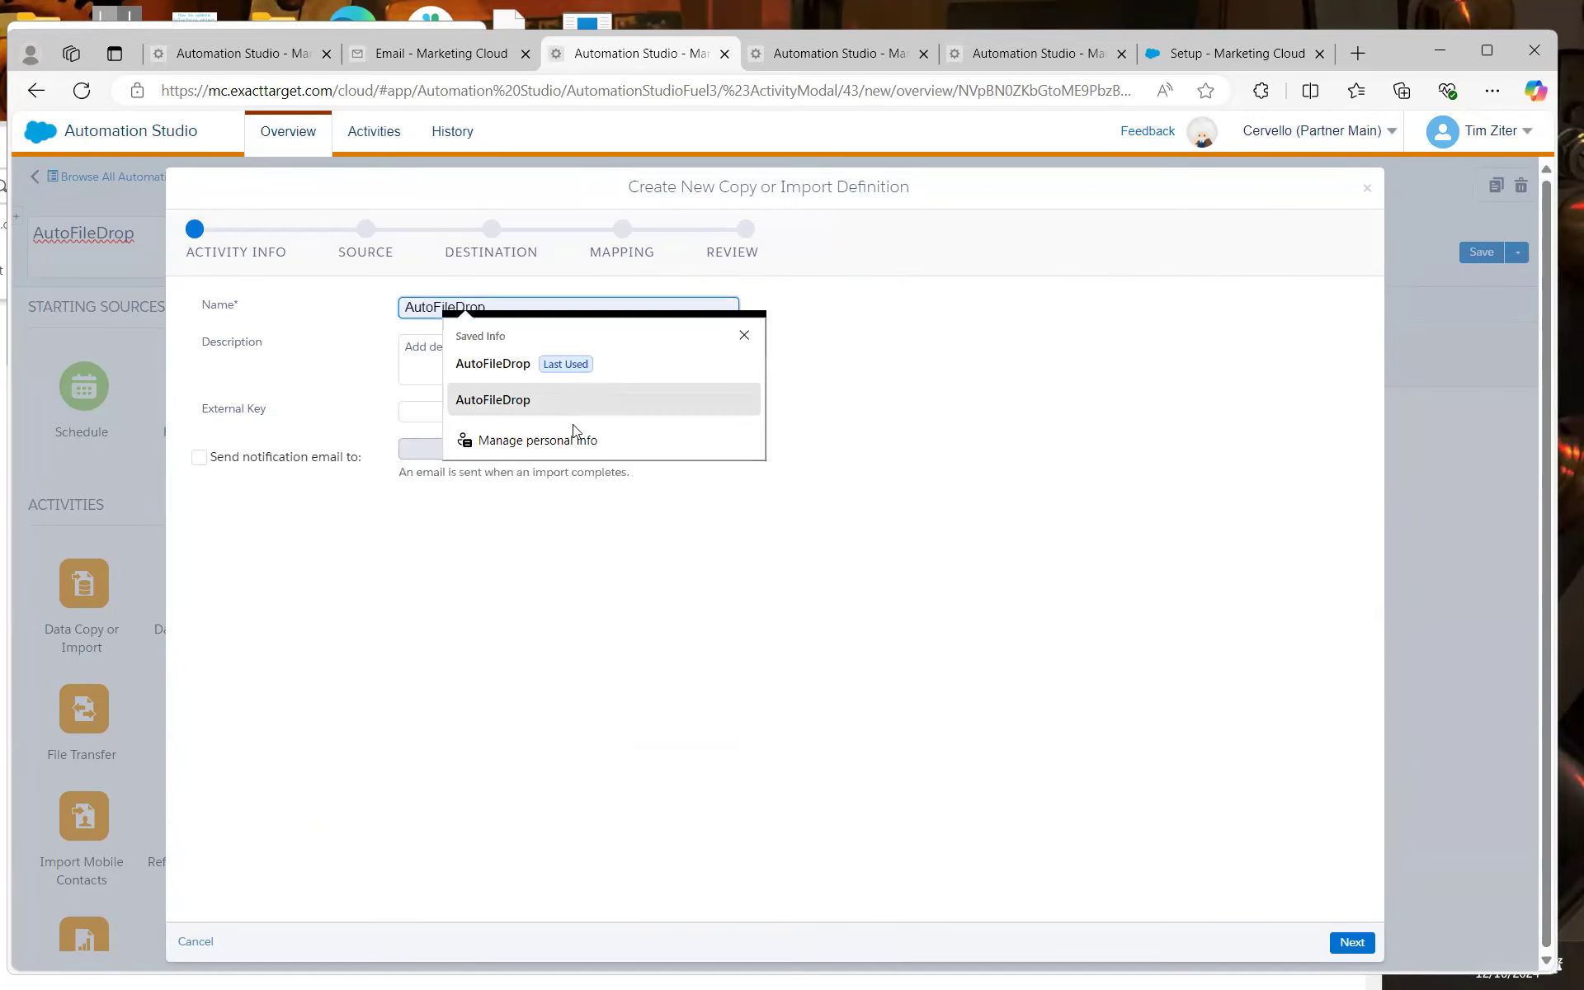
click(639, 558)
click(203, 461)
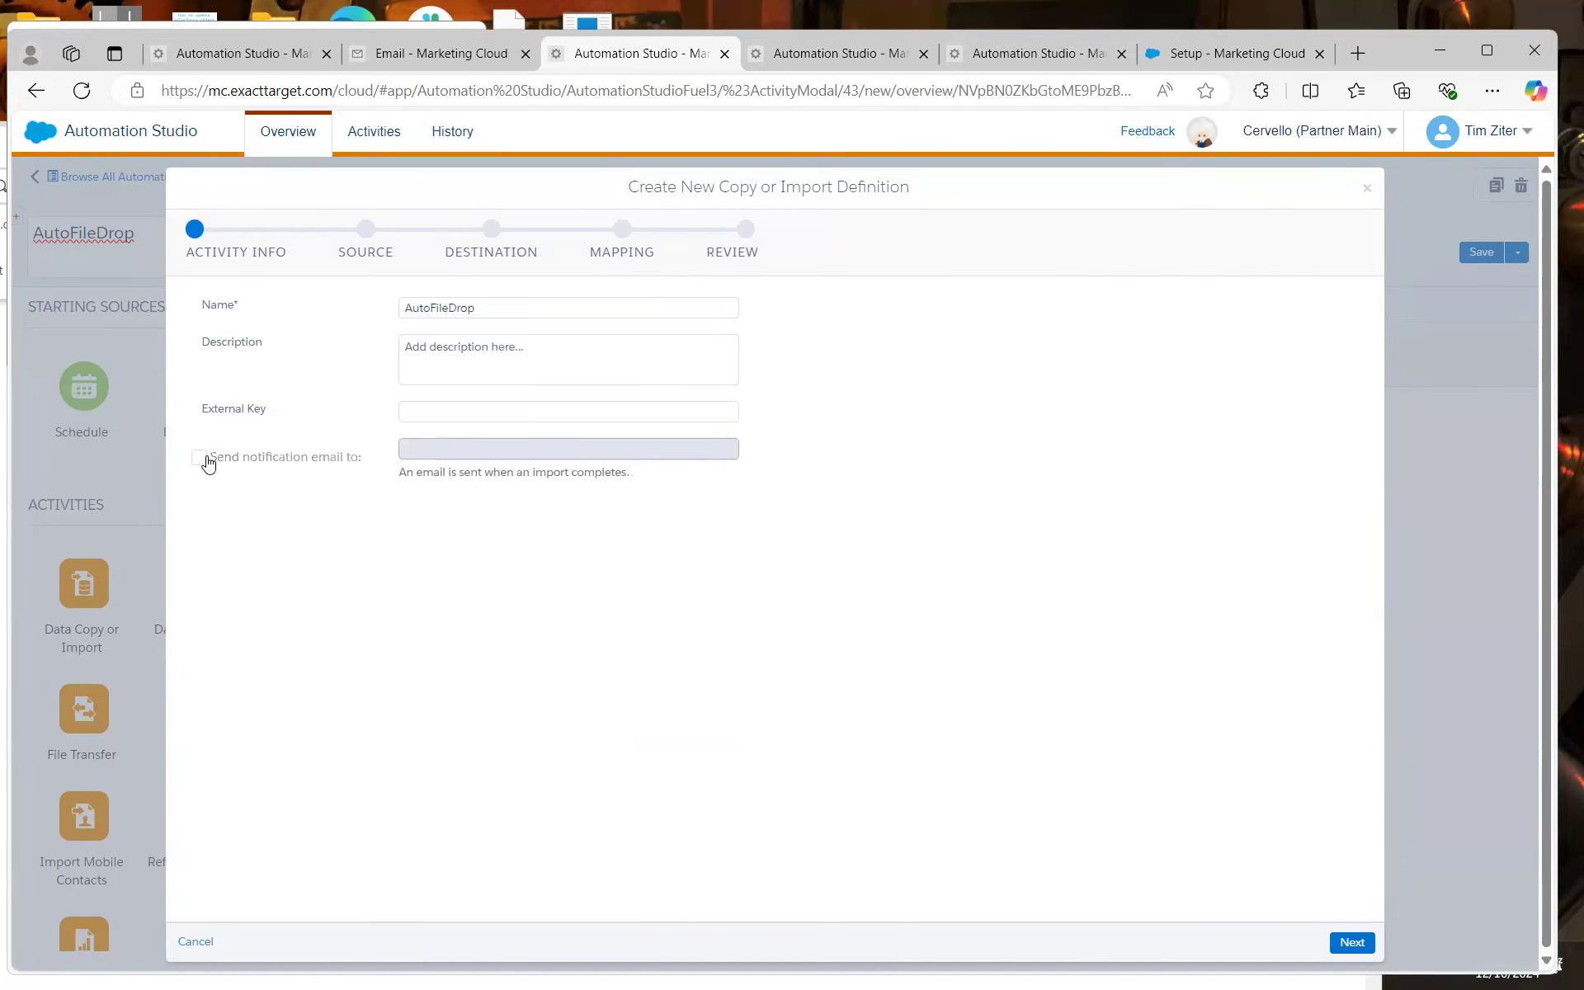
click(437, 447)
click(509, 506)
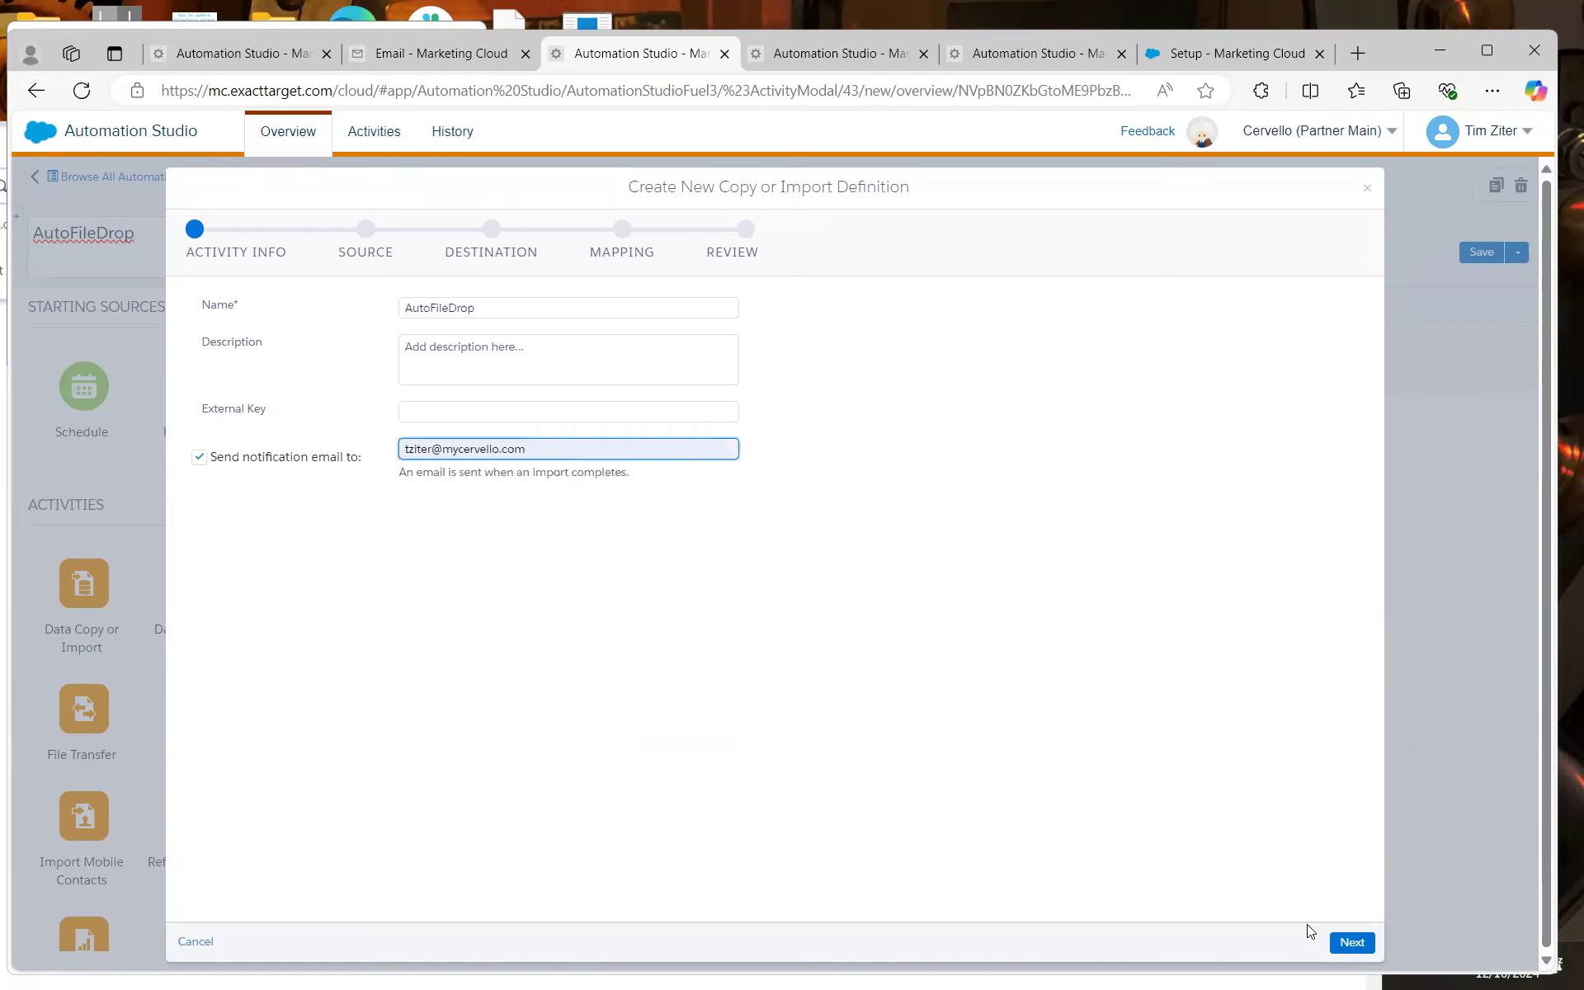
click(1351, 942)
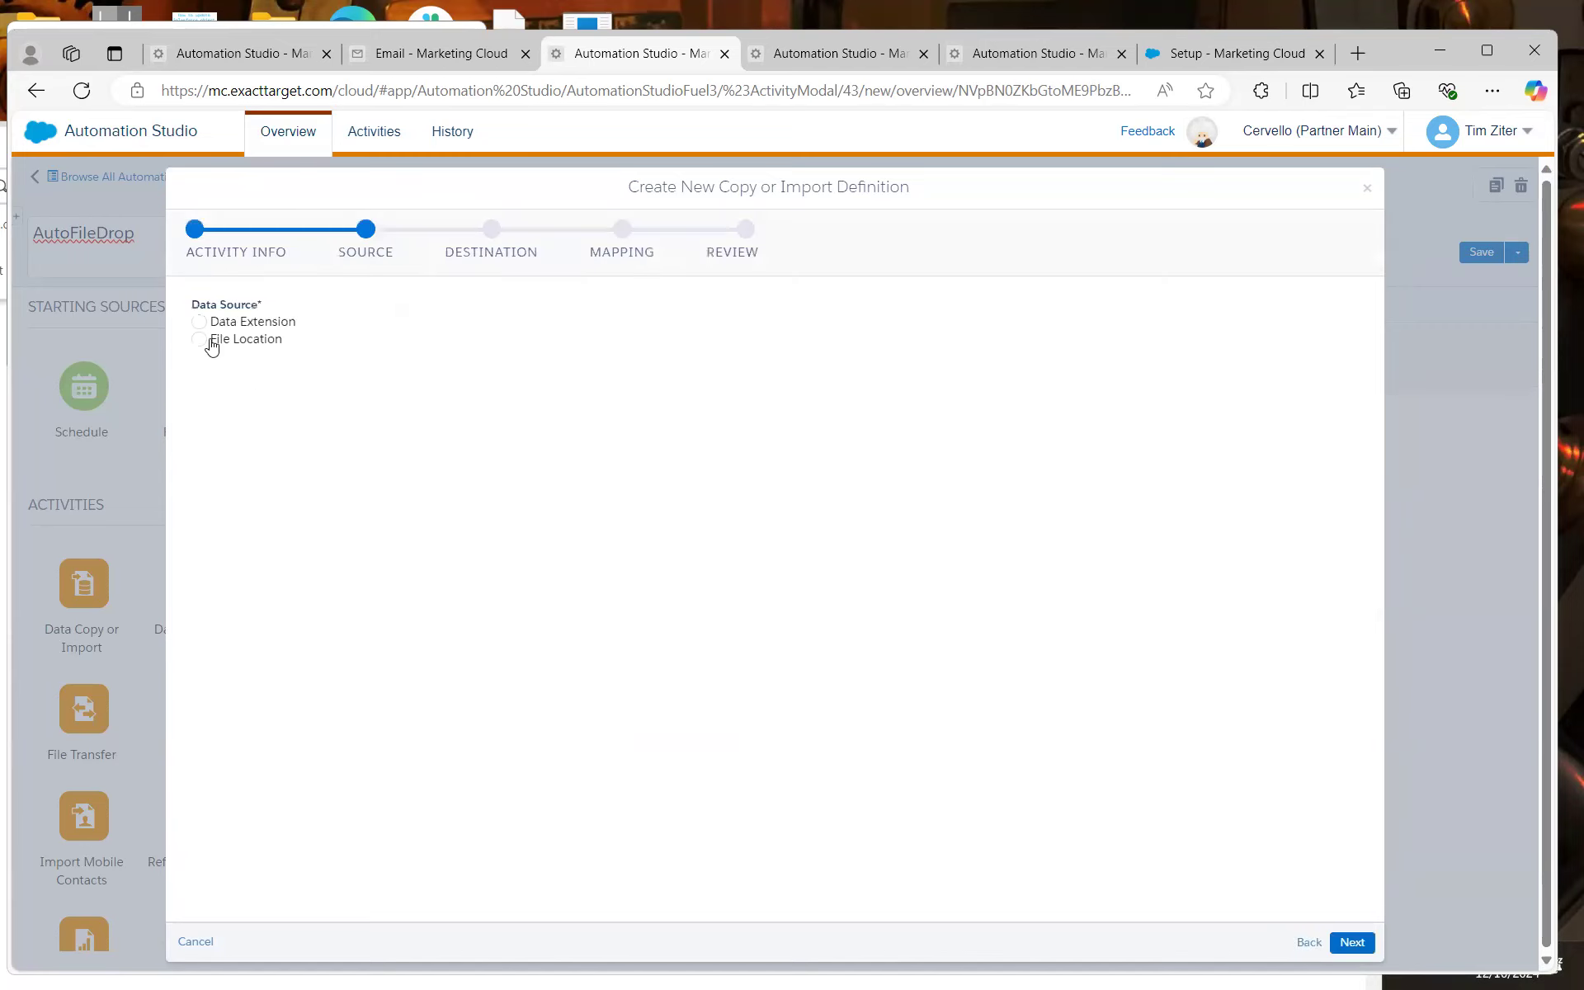
Set the import's data source to a file location and select AutoFileDrop as that location
click(202, 345)
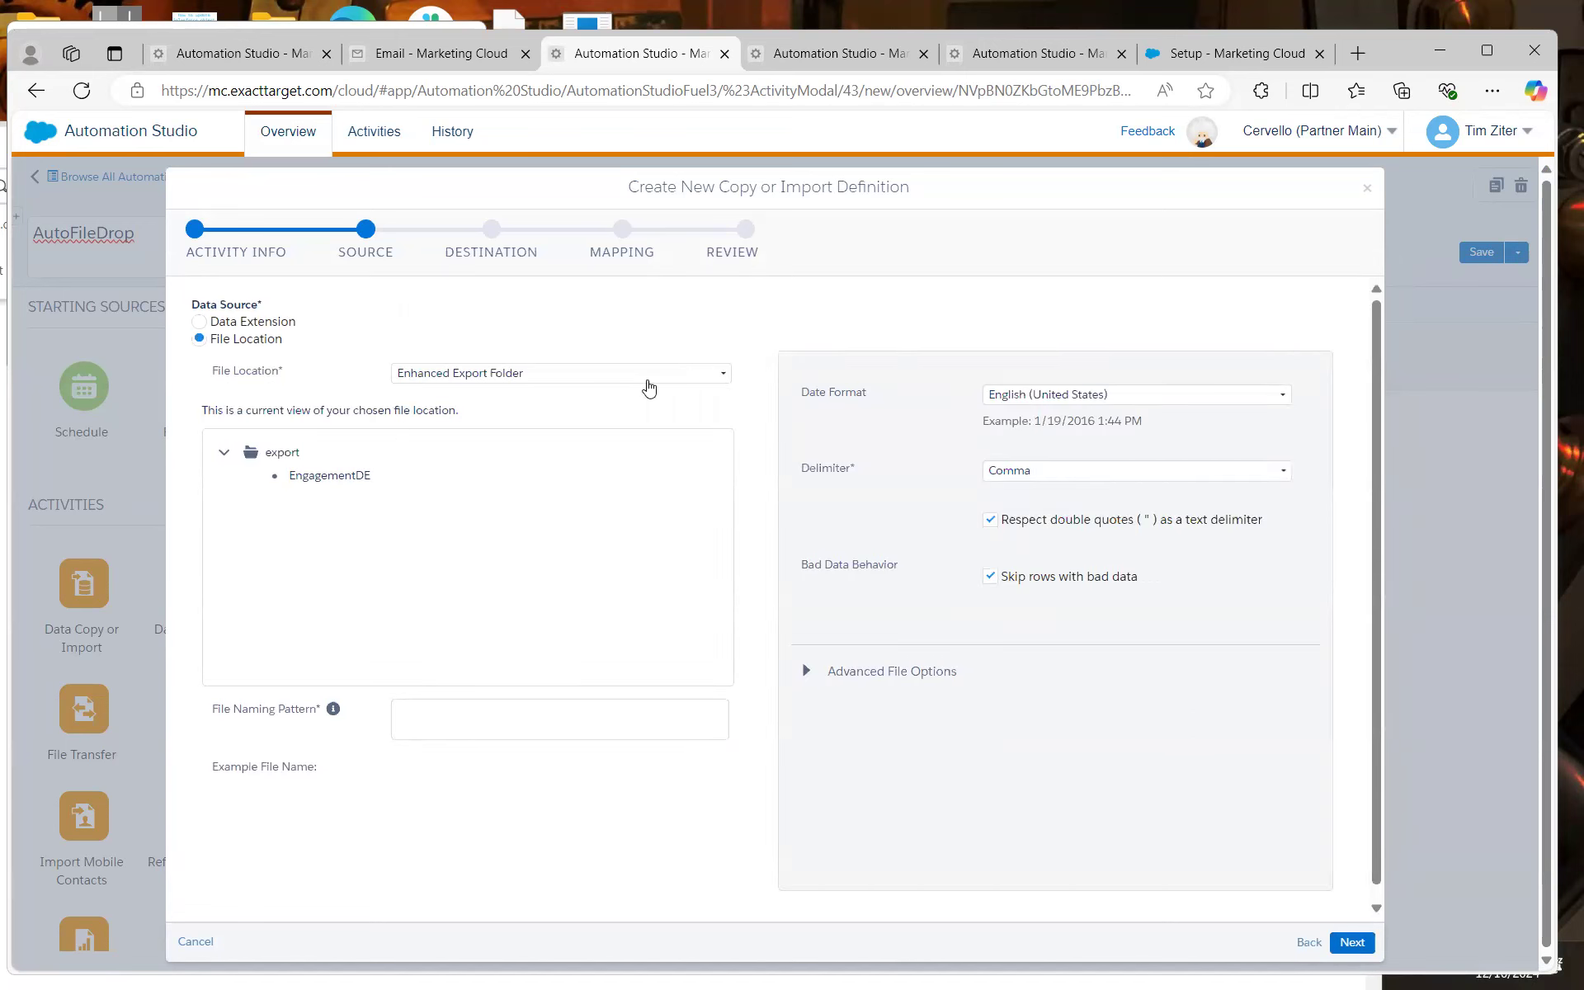
click(721, 378)
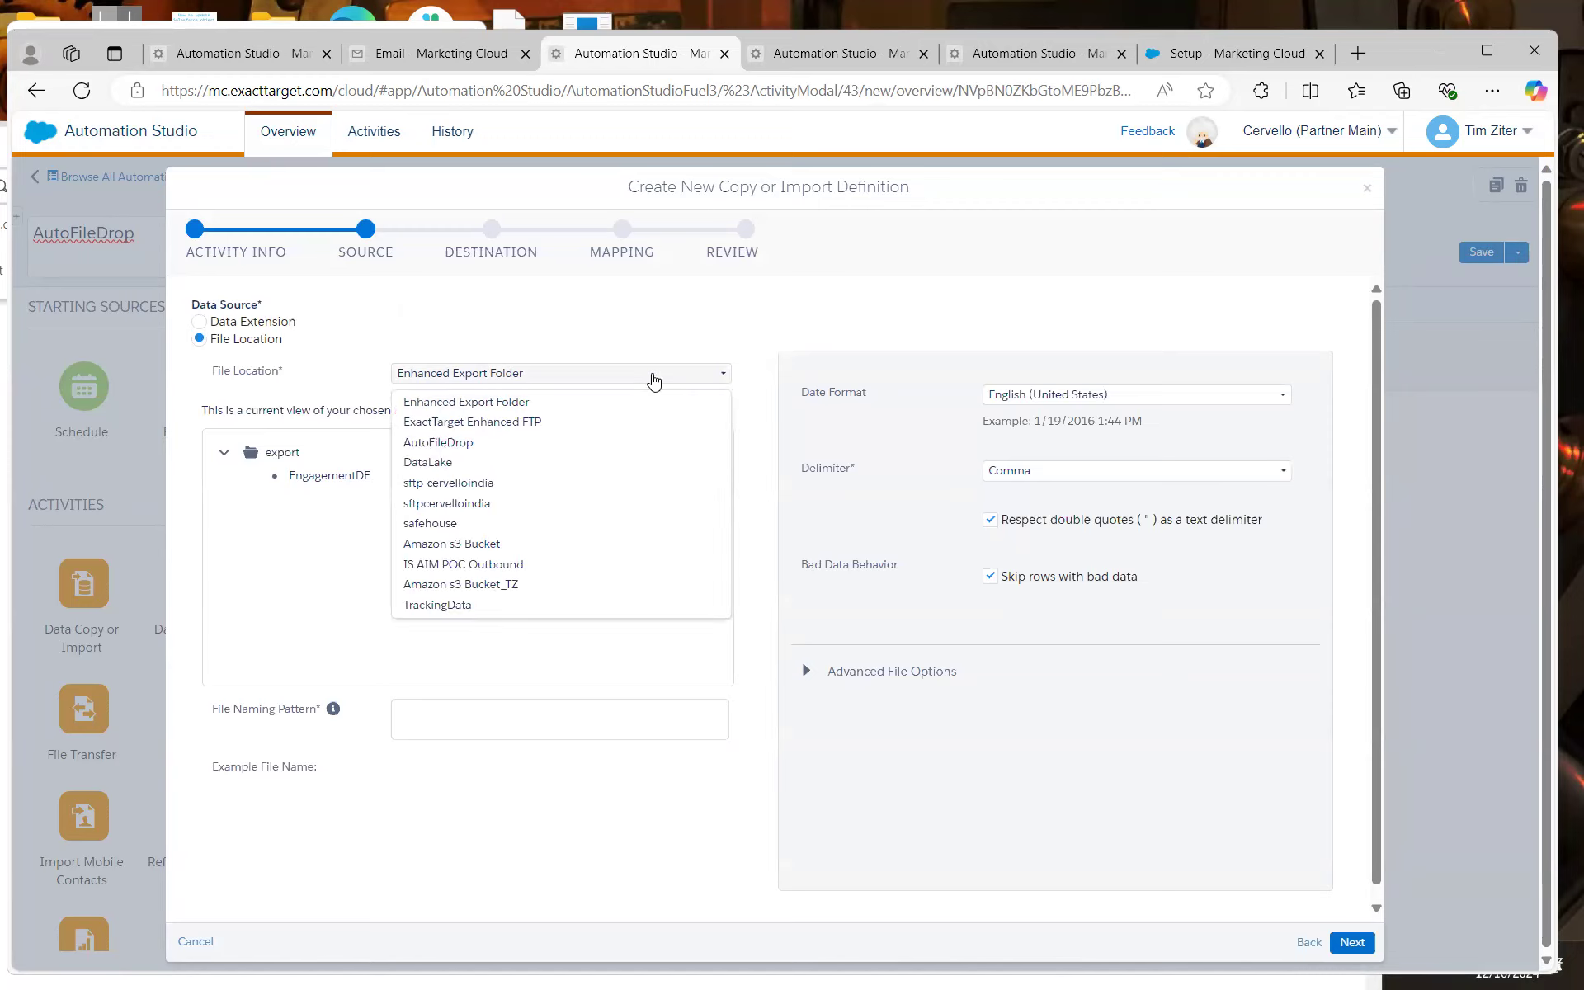
click(448, 442)
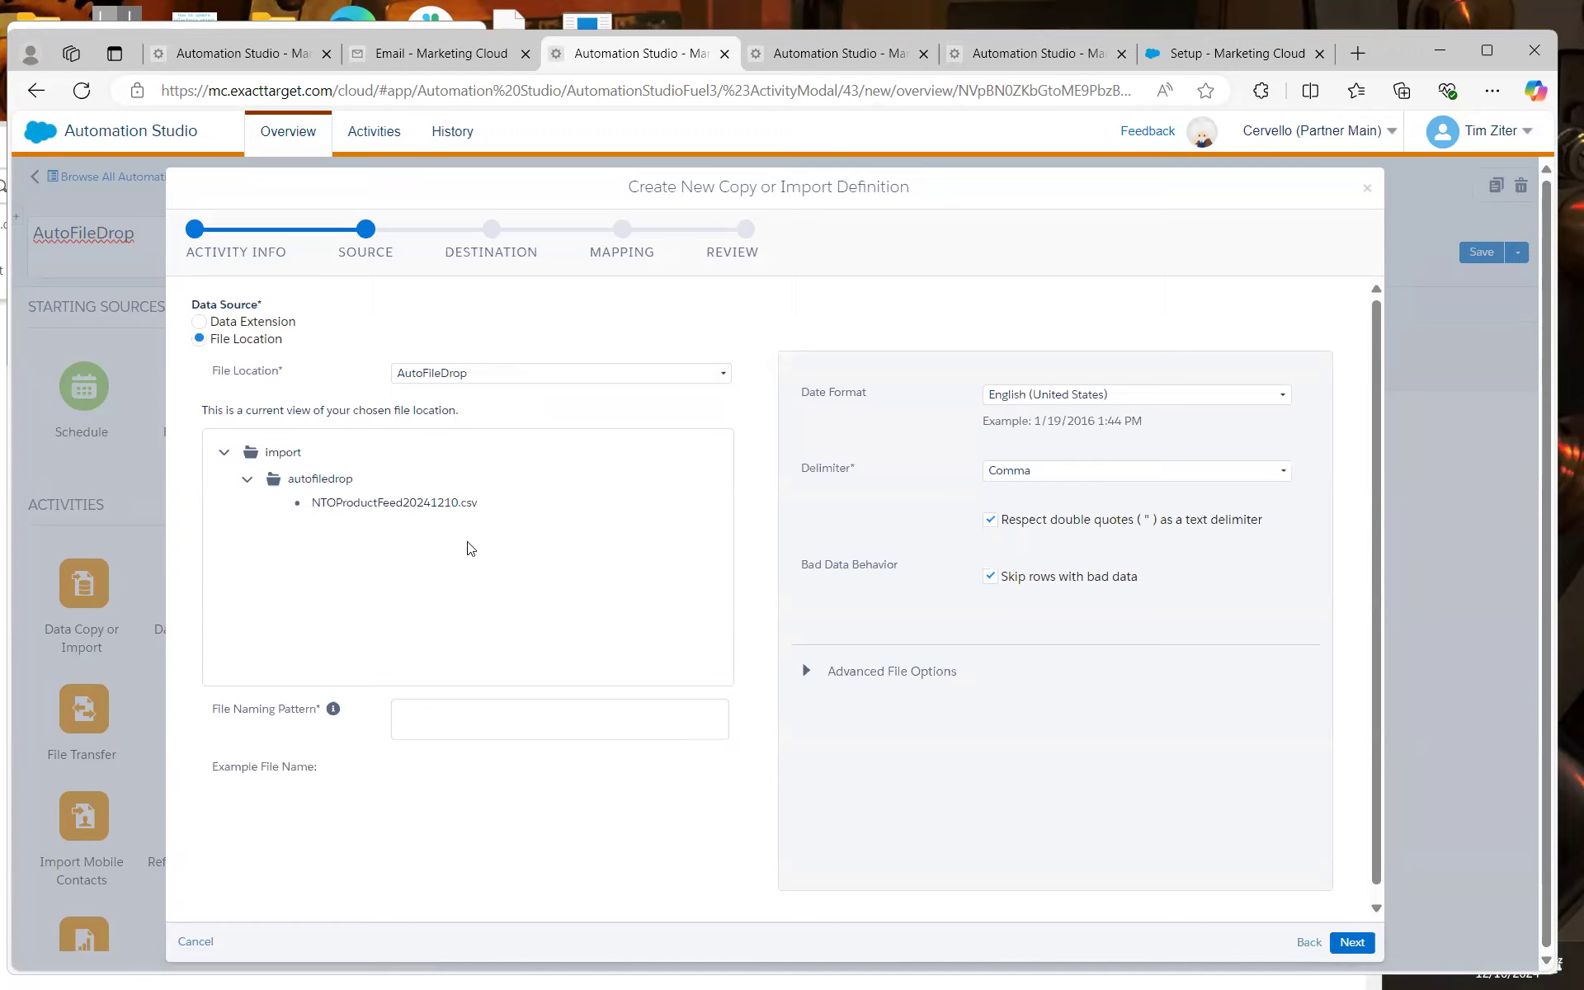
Copy the listed file name NTOProductFeed20241210.csv into the file naming pattern and proceed to the destination settings
drag(473, 505, 333, 507)
key(ctrl+c)
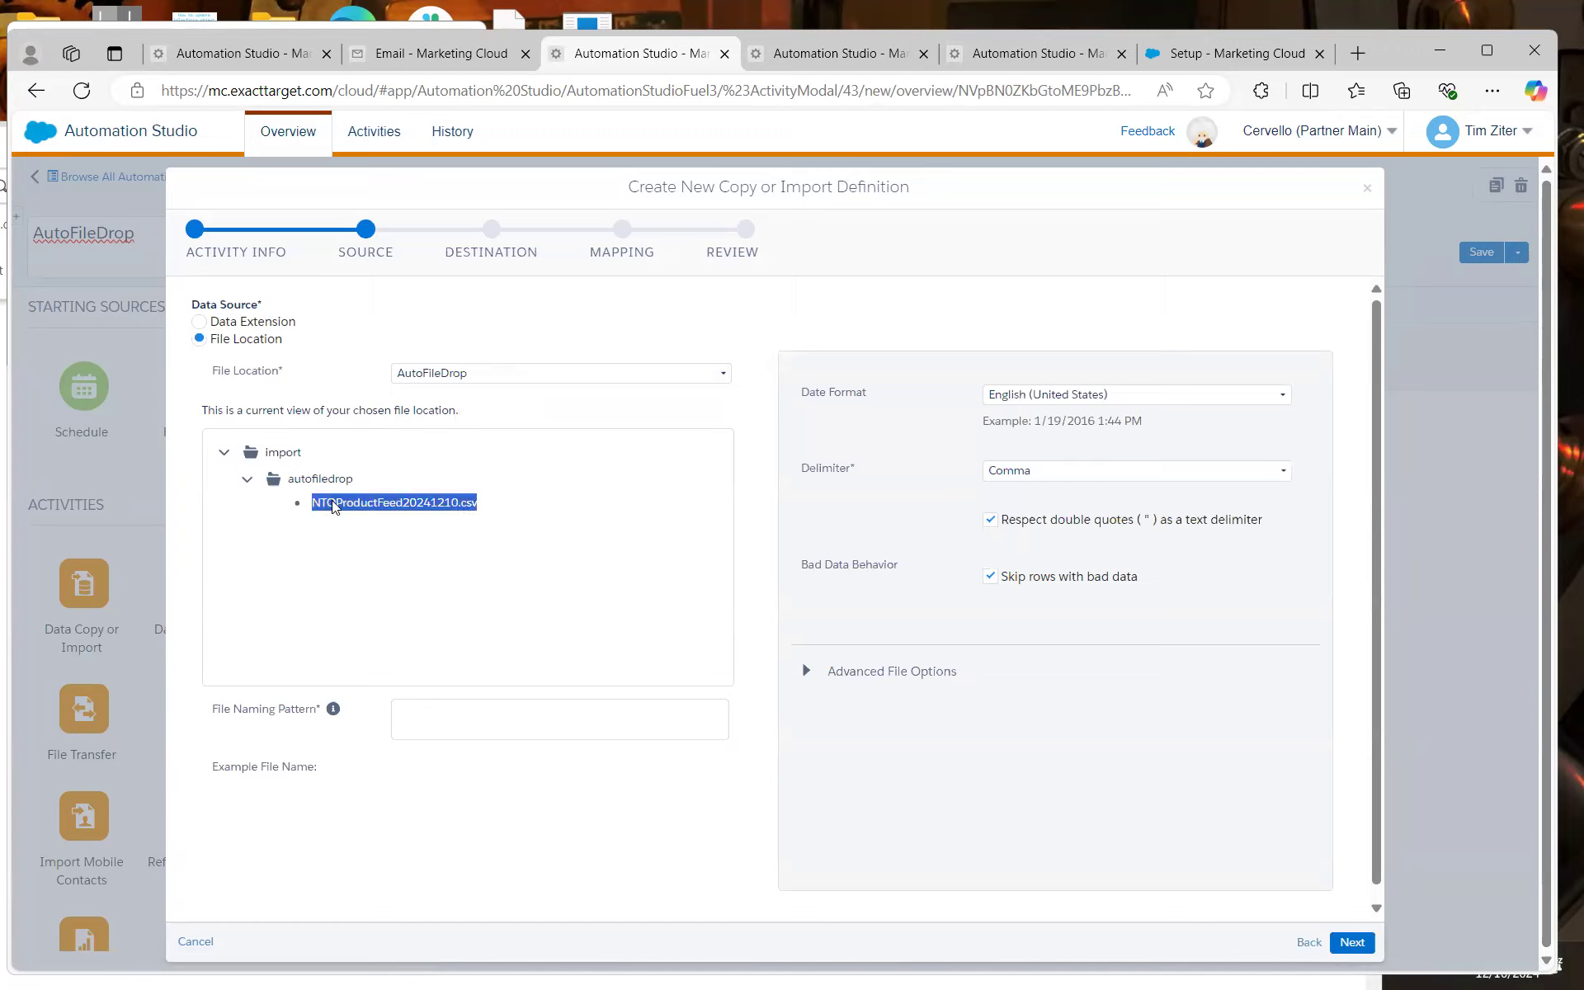
click(436, 708)
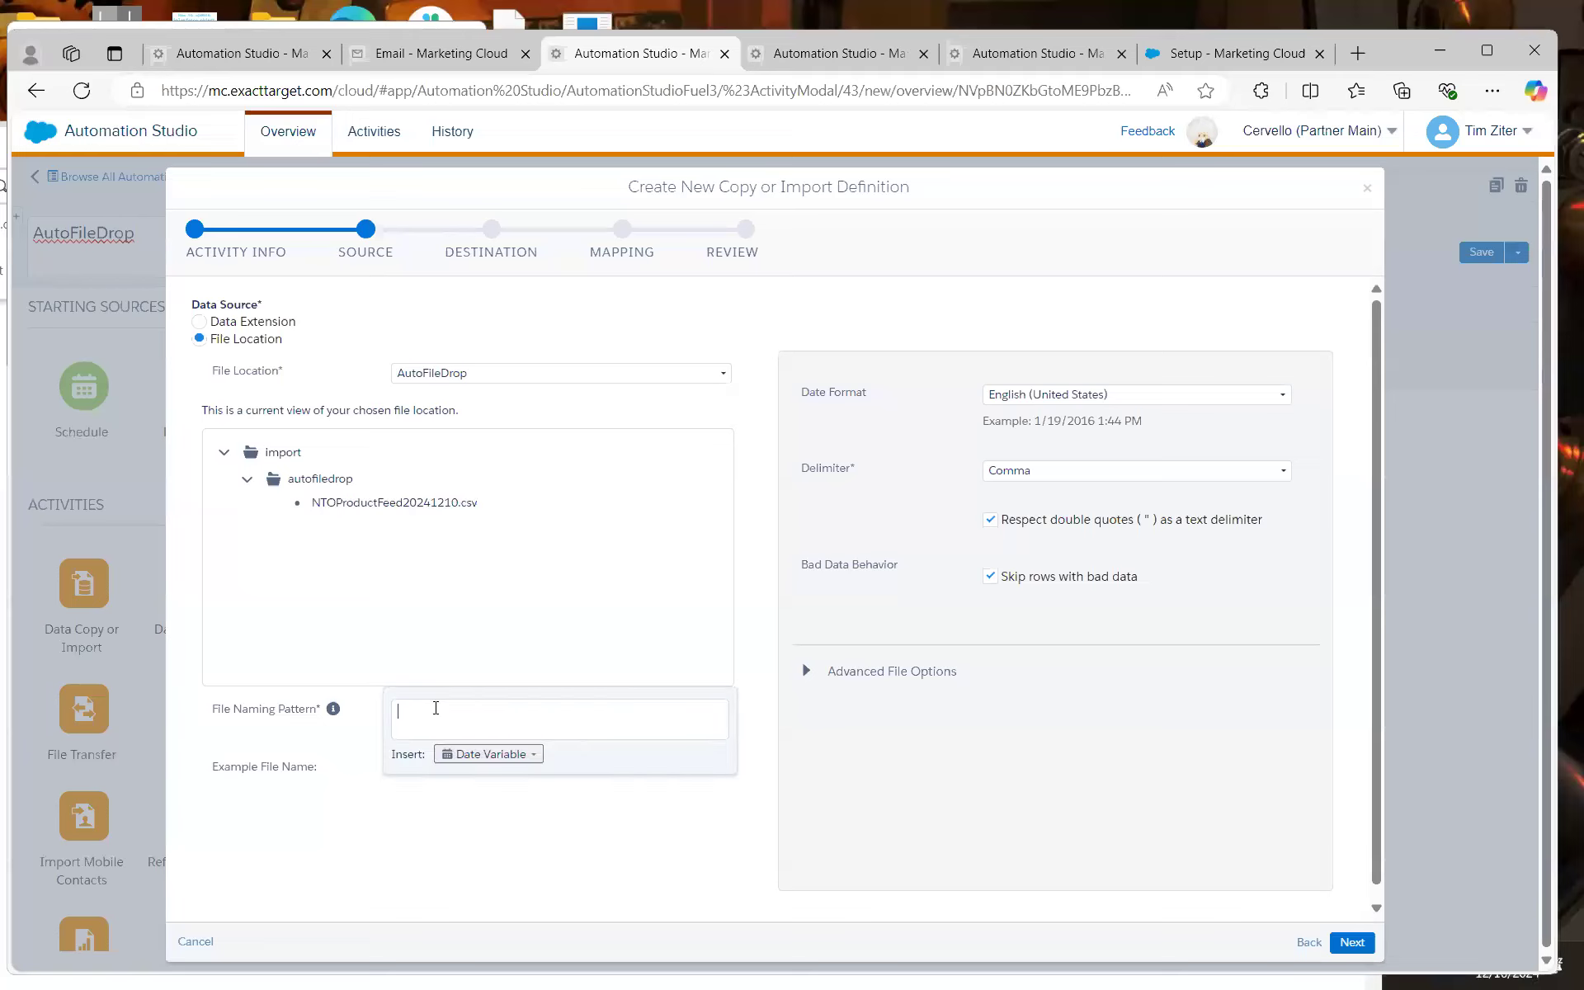
key(ctrl+v)
click(437, 598)
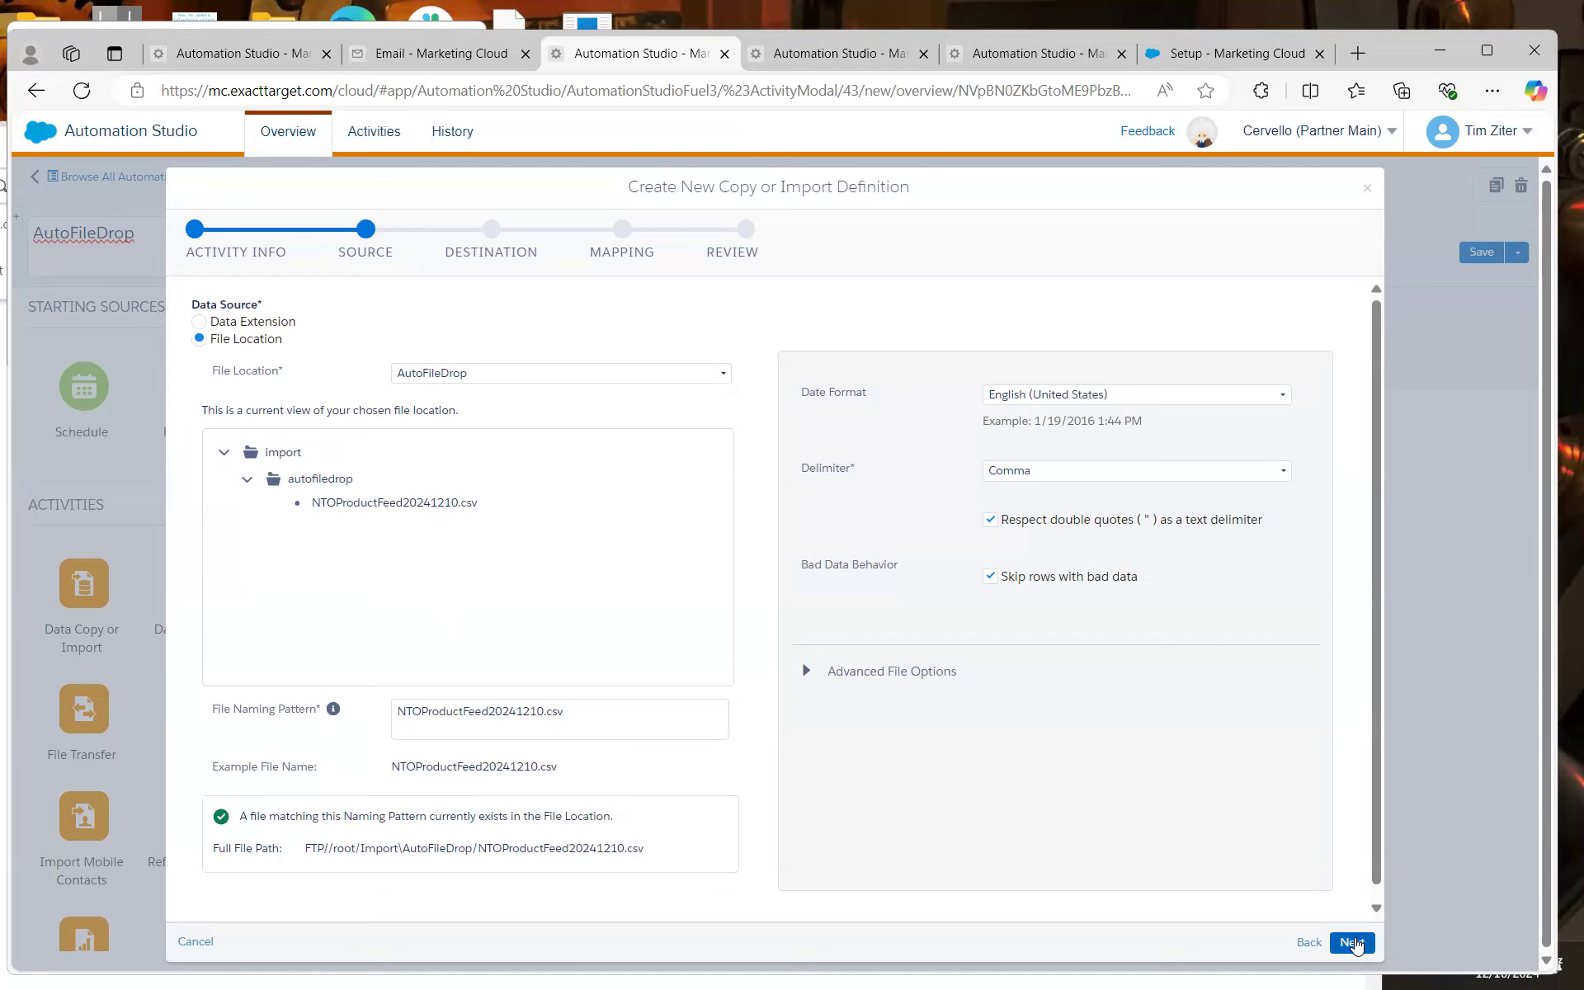
click(1354, 943)
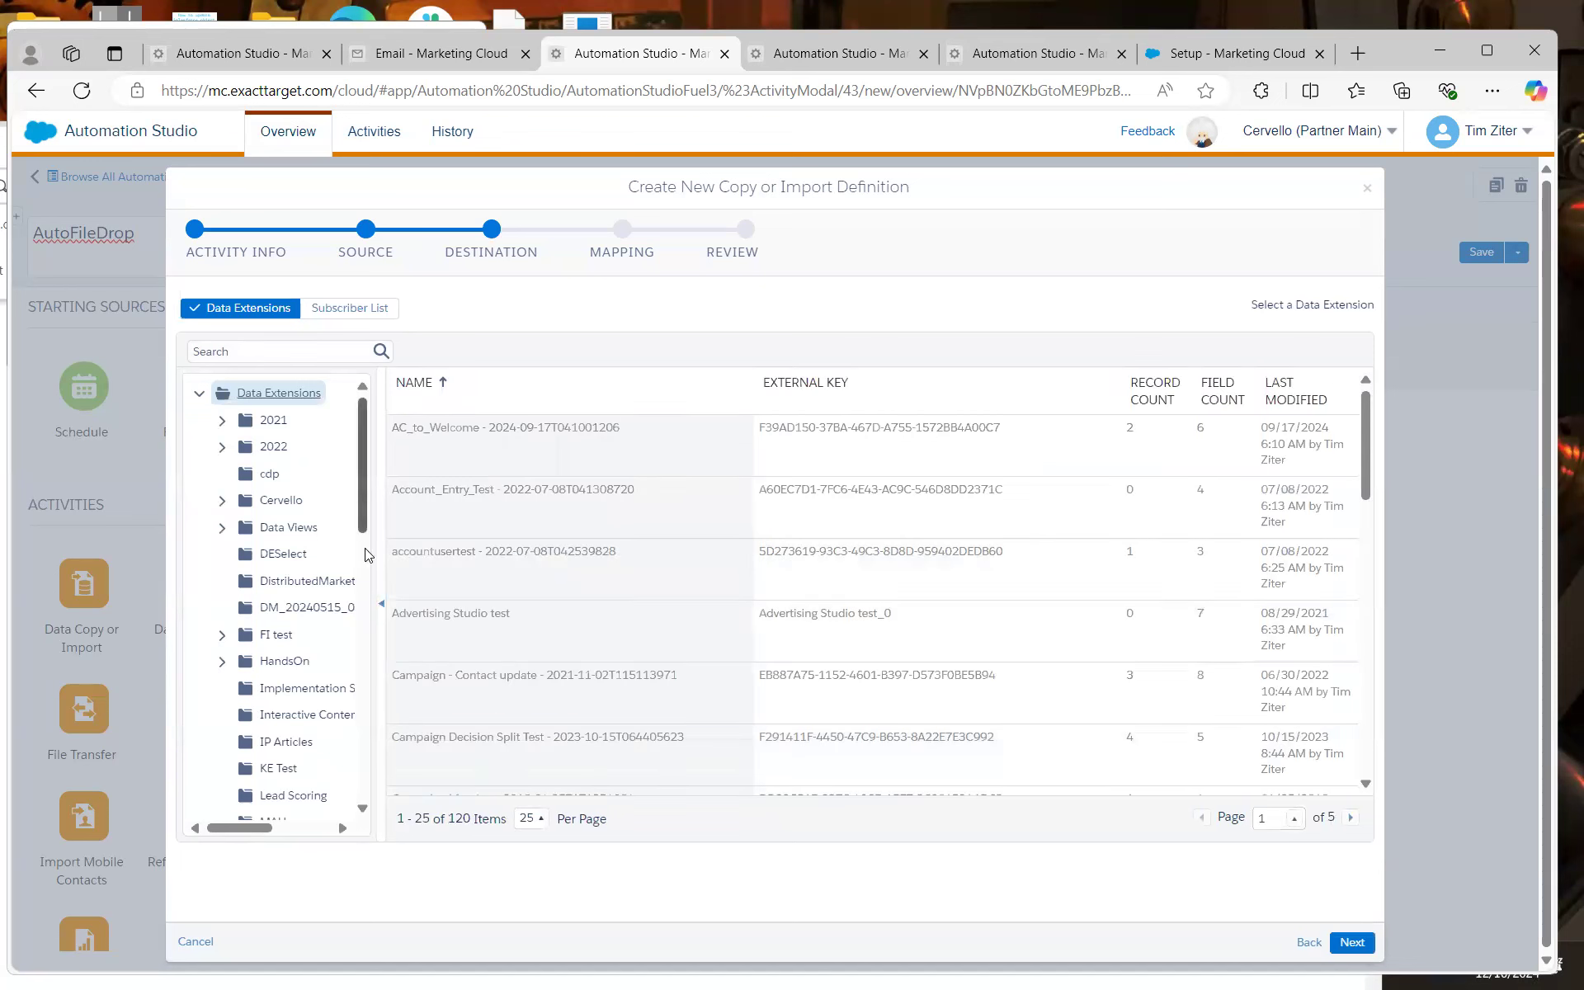
Expand the HandsOn folder among the destinations, and in Email Studio clear all records from the ProductFeed data extension in AutoBootcamp
scroll(365, 548, down, 5)
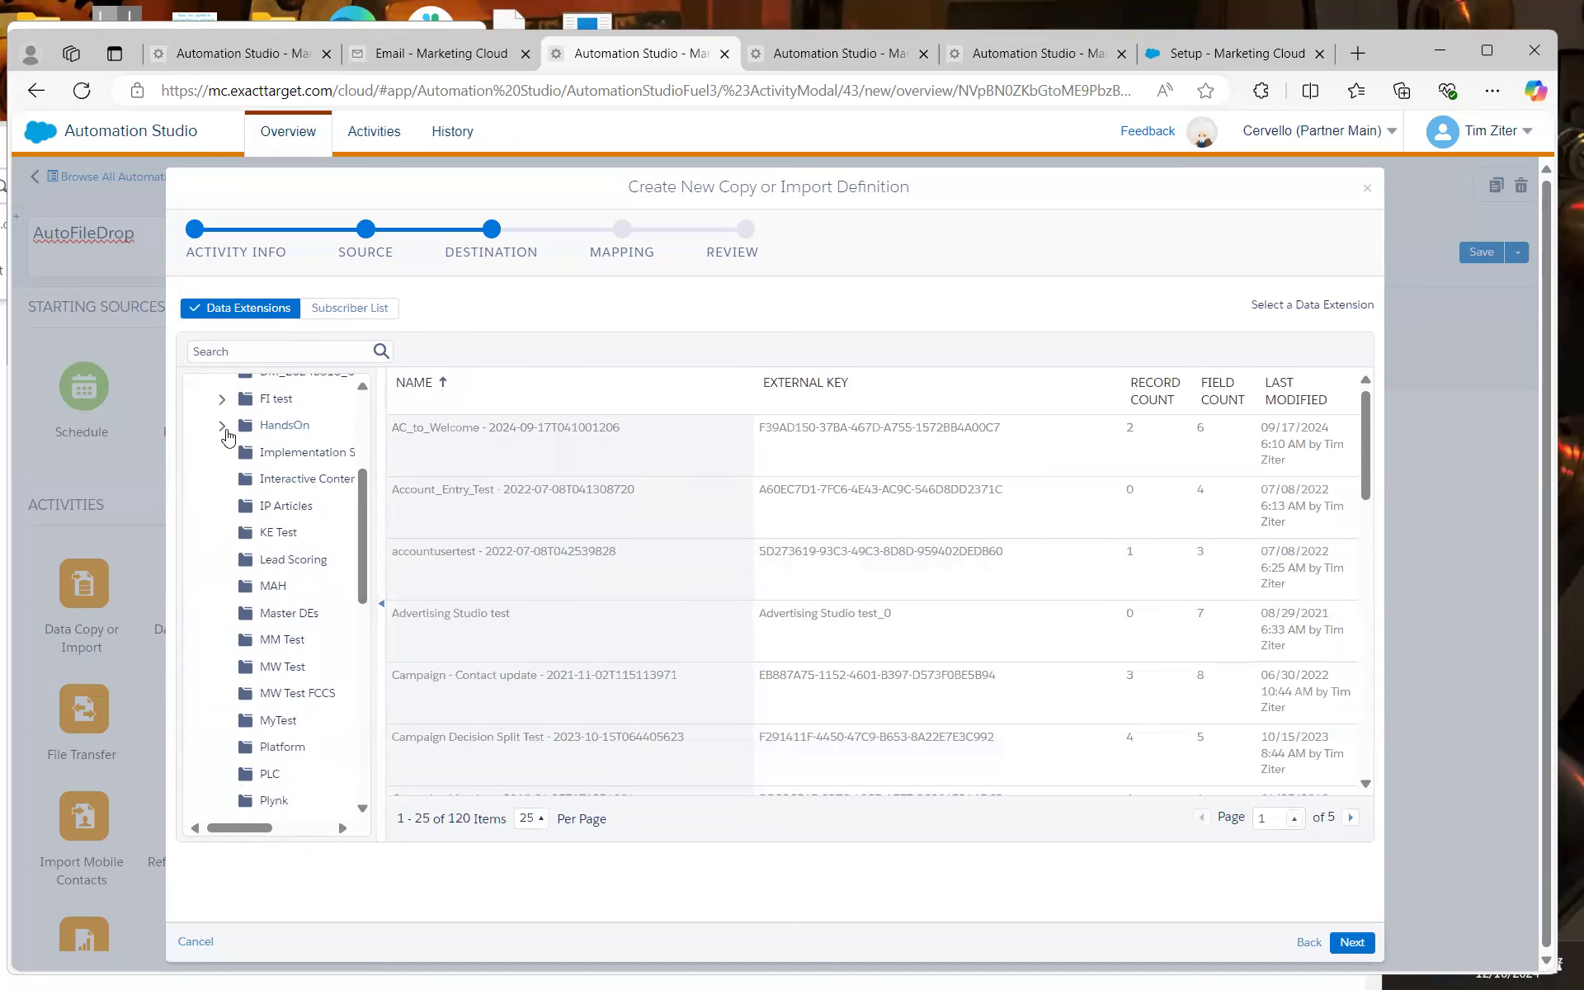
click(224, 428)
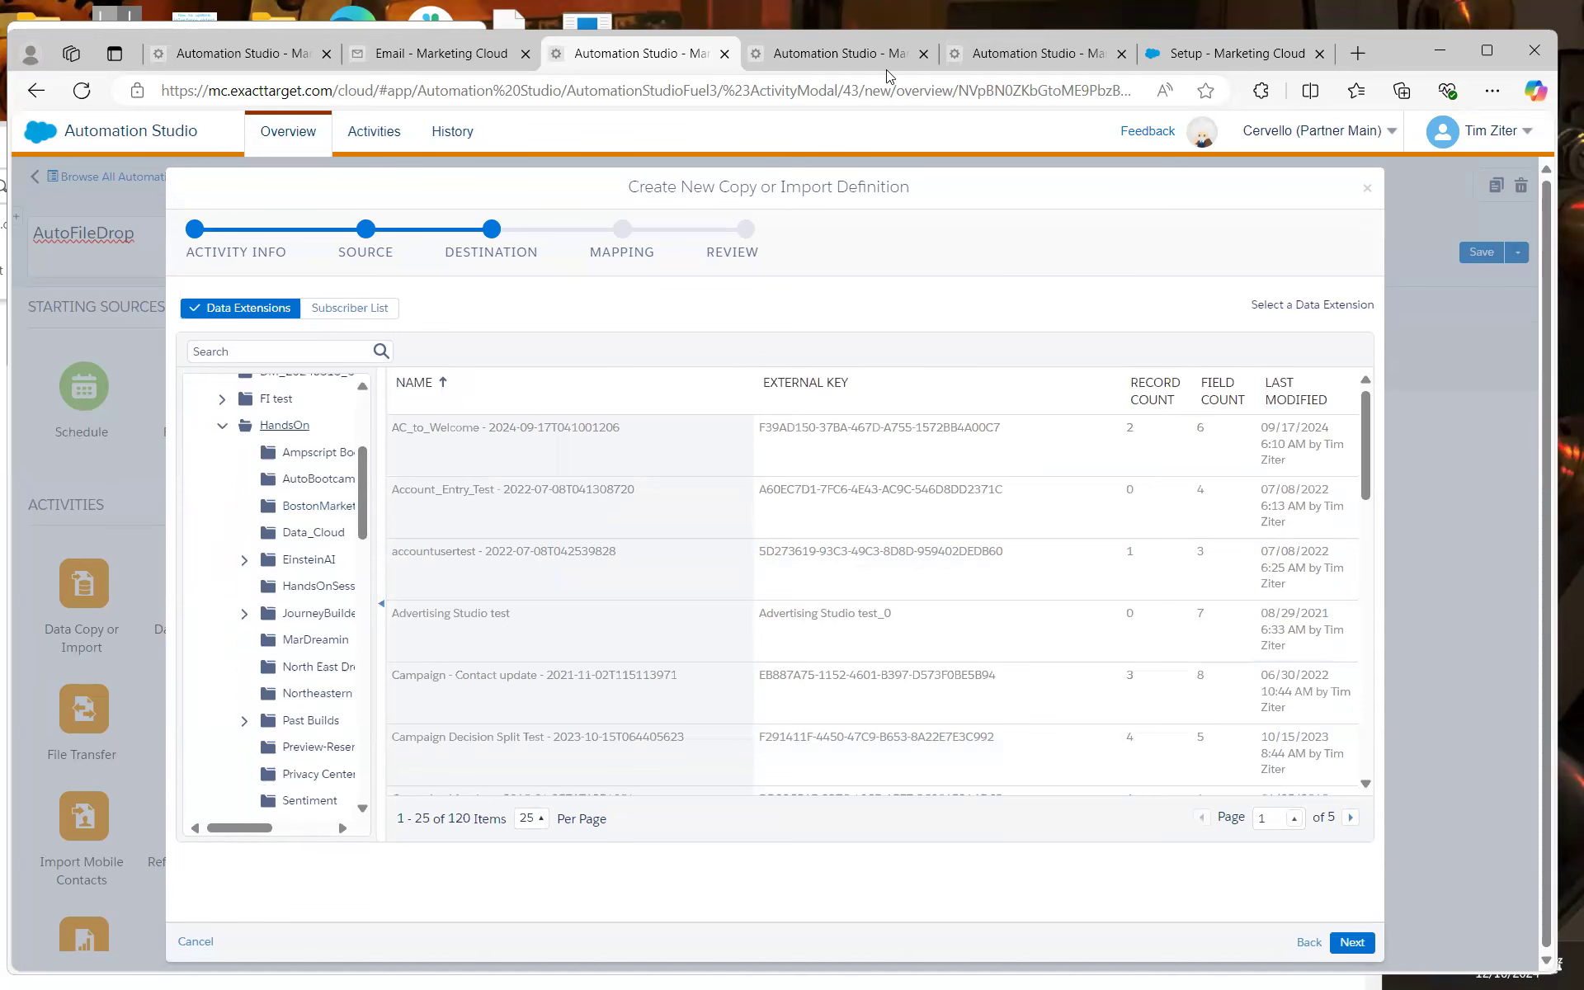
click(451, 61)
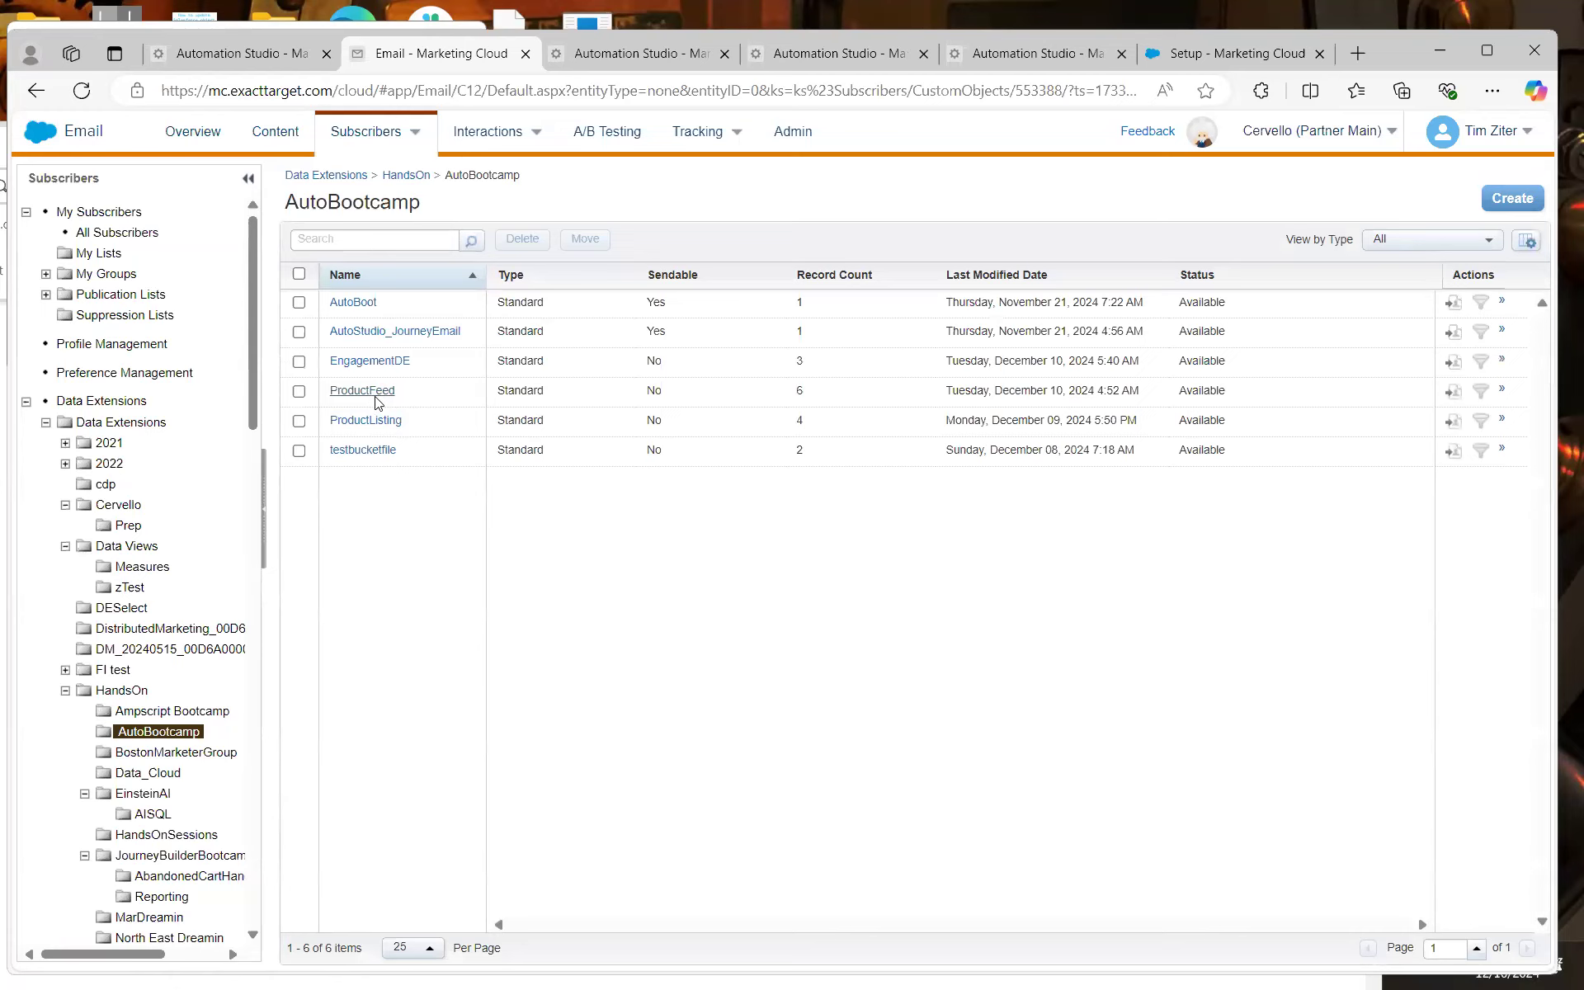
click(363, 391)
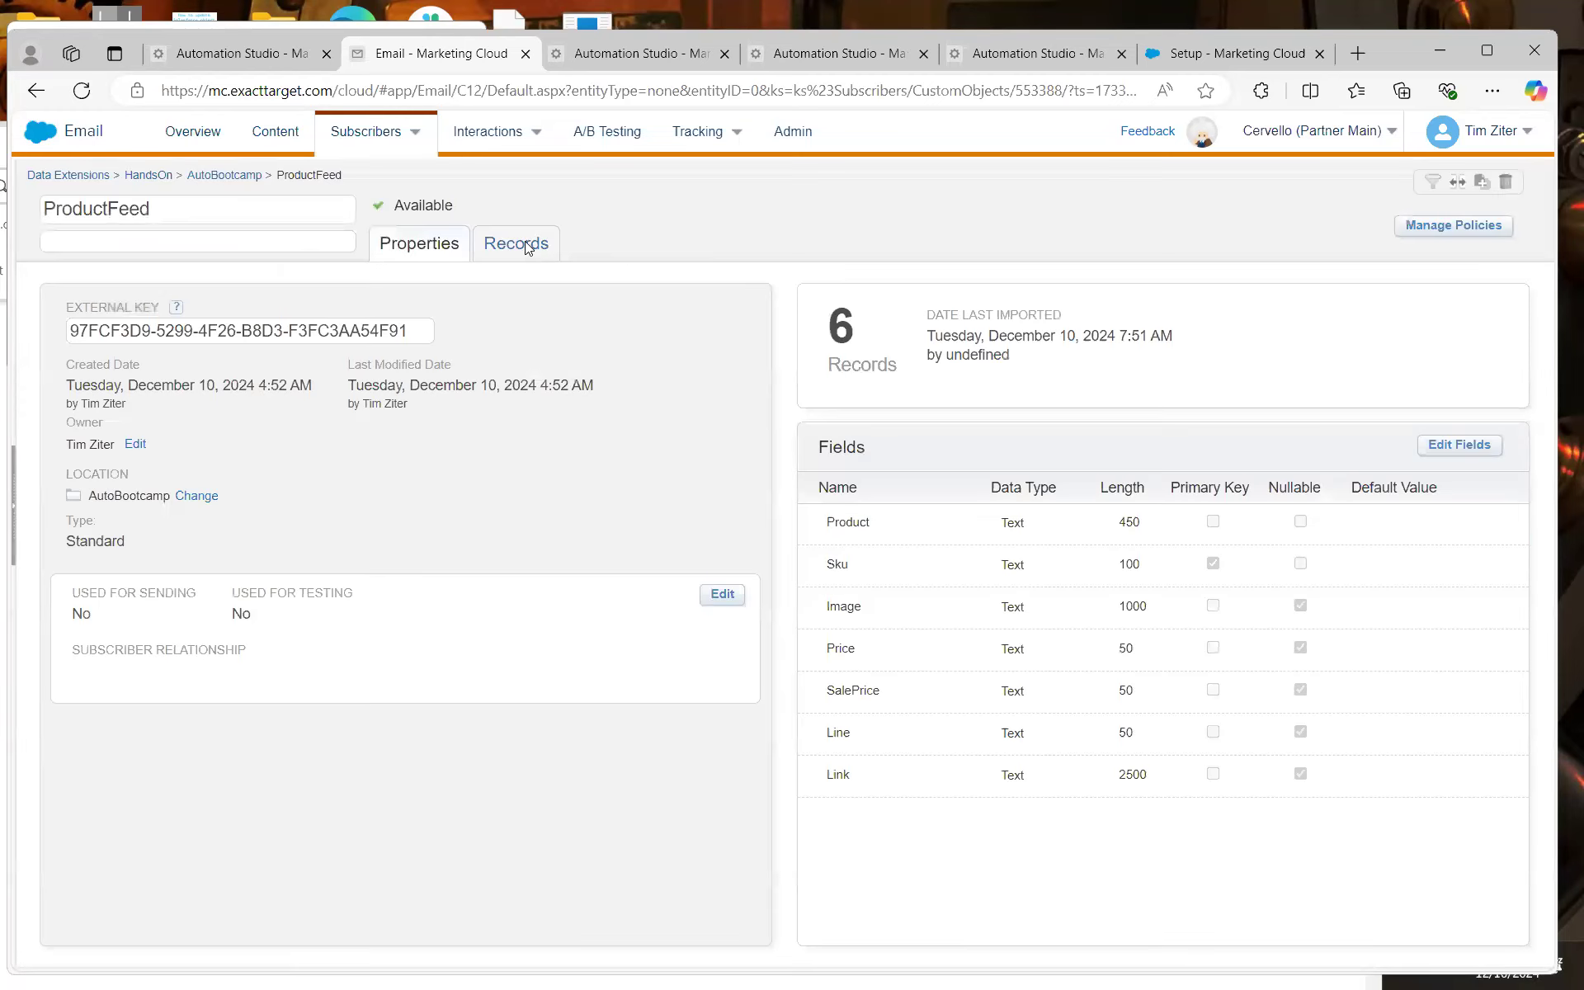
click(528, 248)
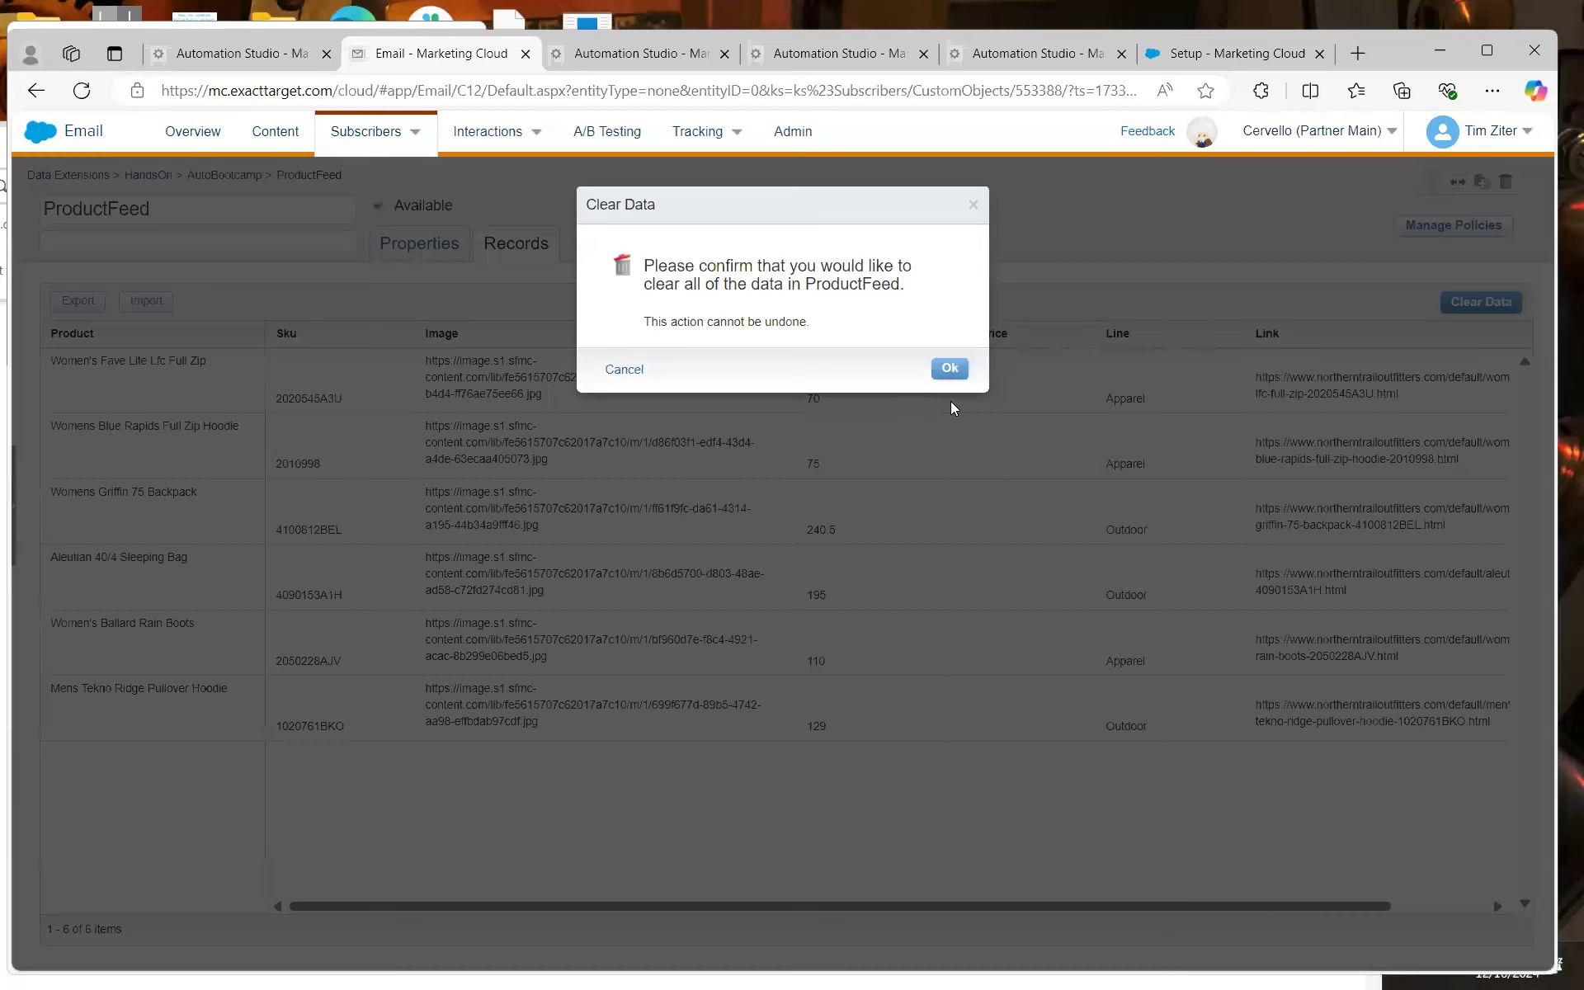
click(950, 371)
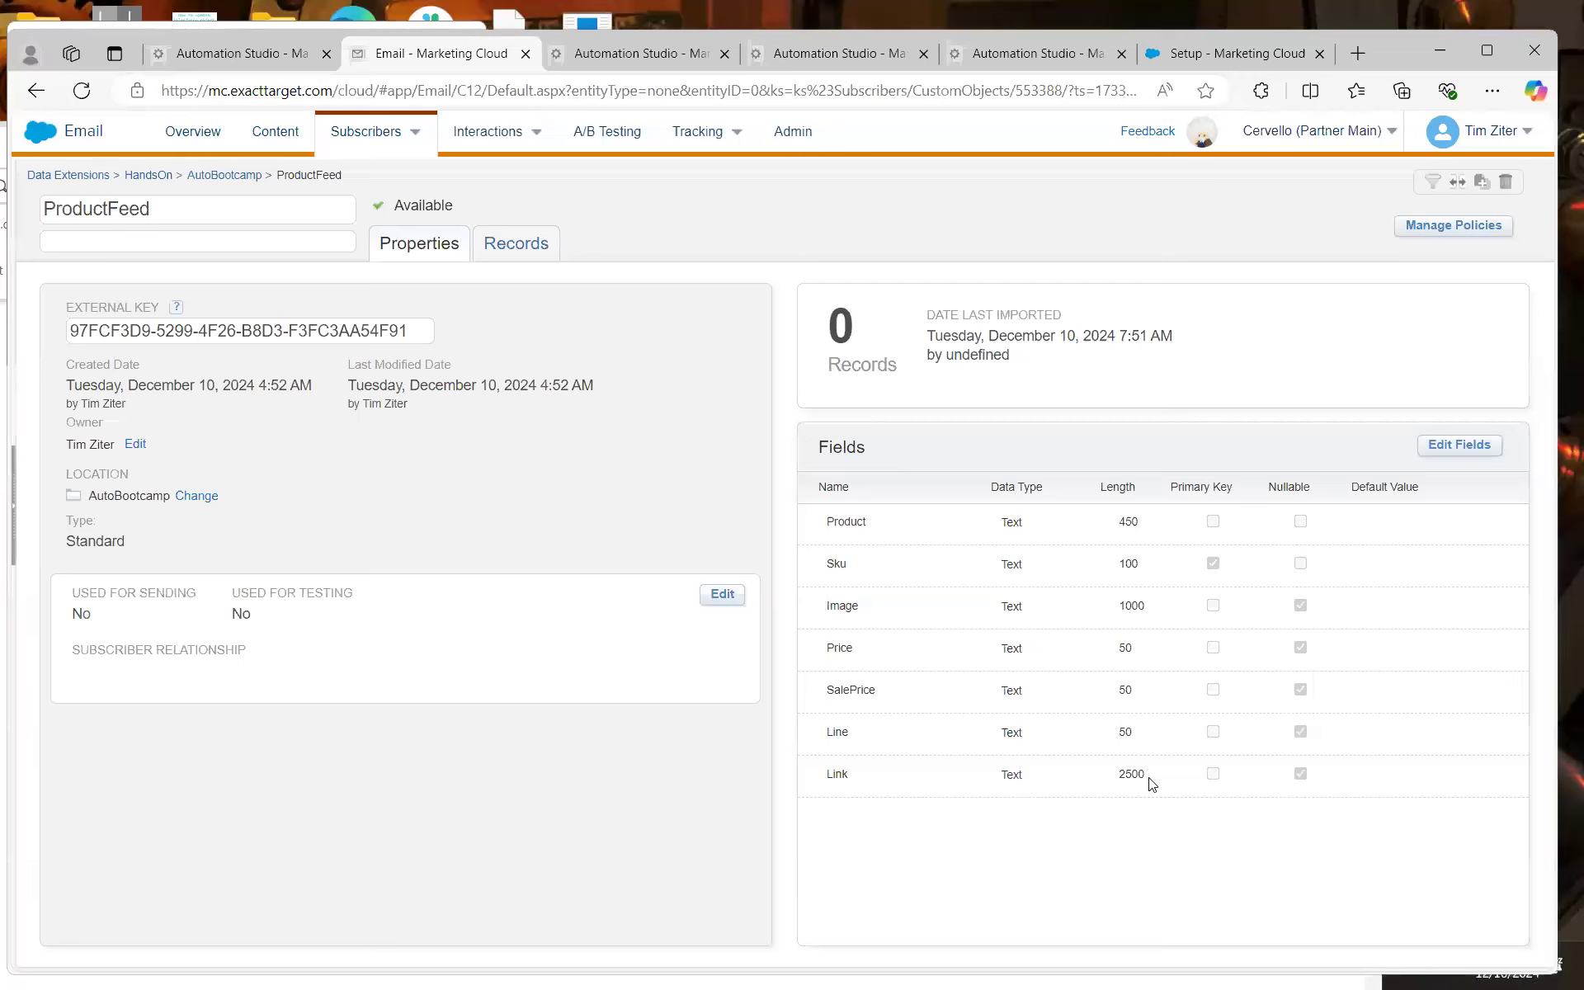
Back in Automation Studio, choose ProductFeed in the AutoBootcamp folder as the import destination and proceed to the mapping
click(627, 54)
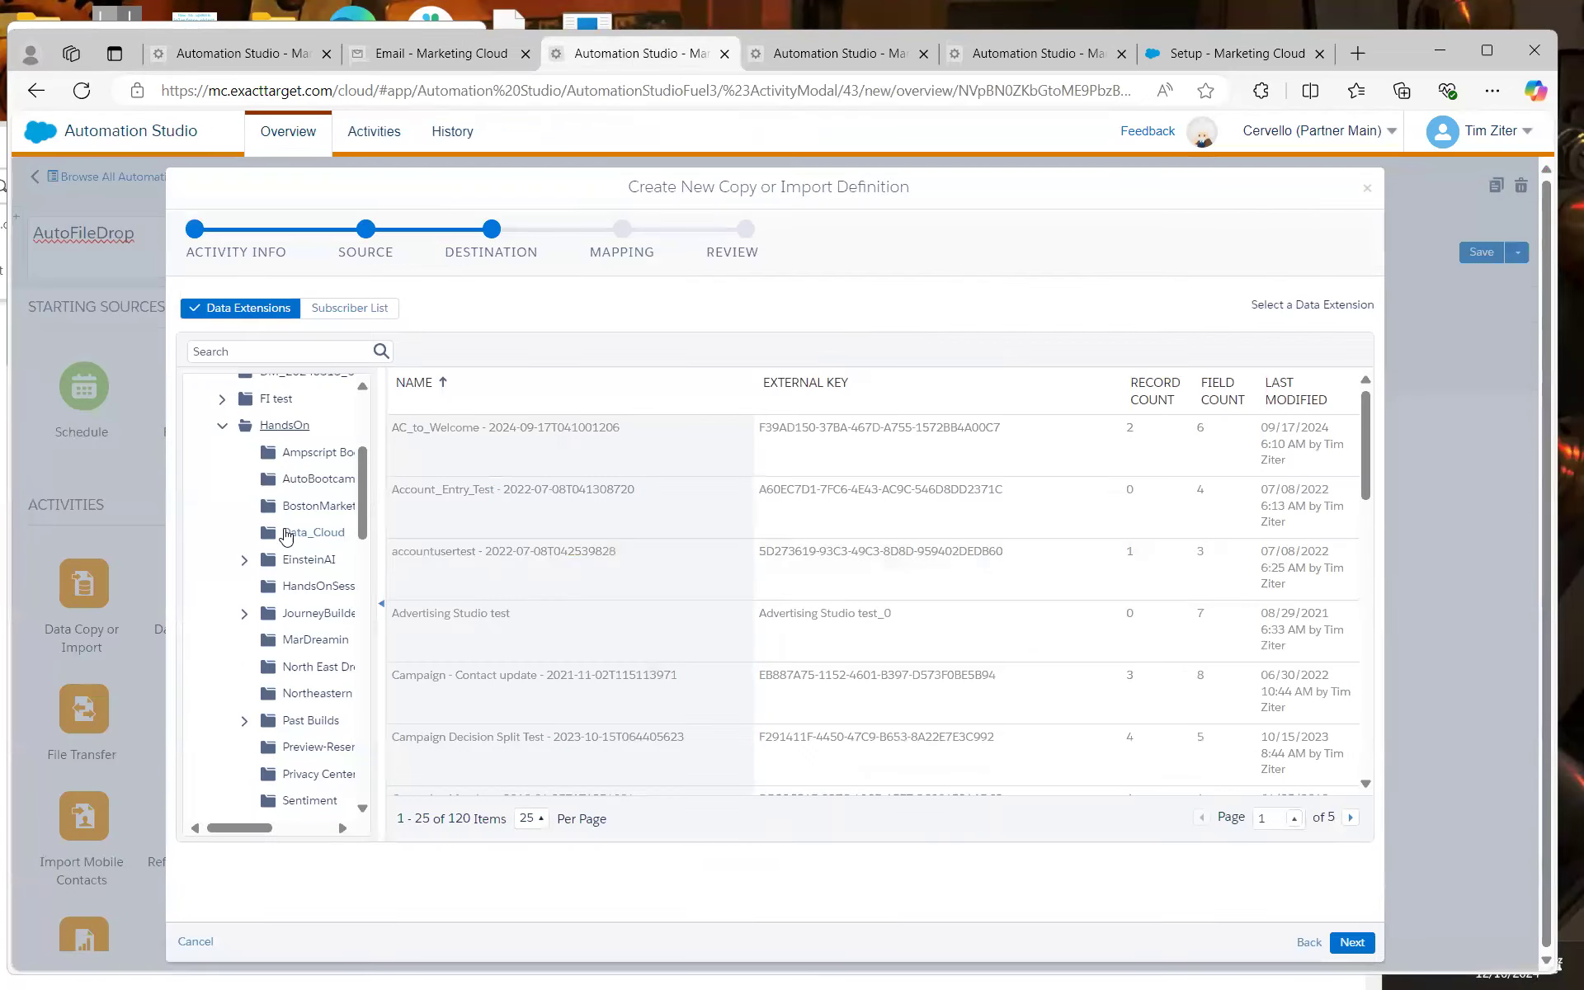
click(320, 480)
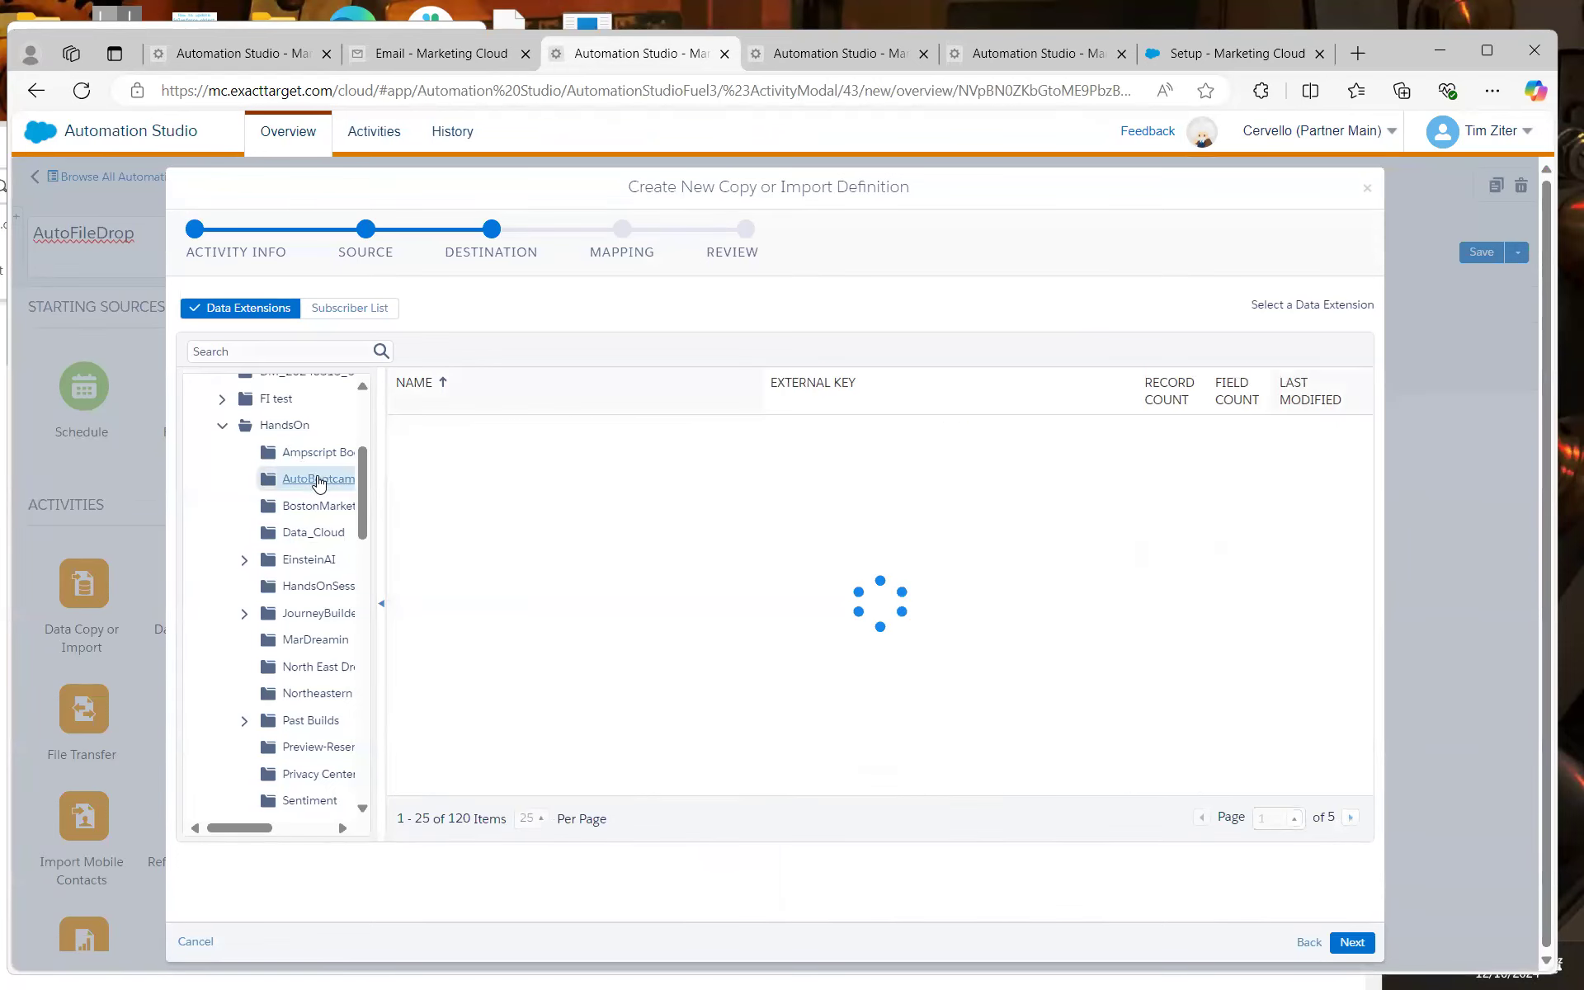
click(446, 615)
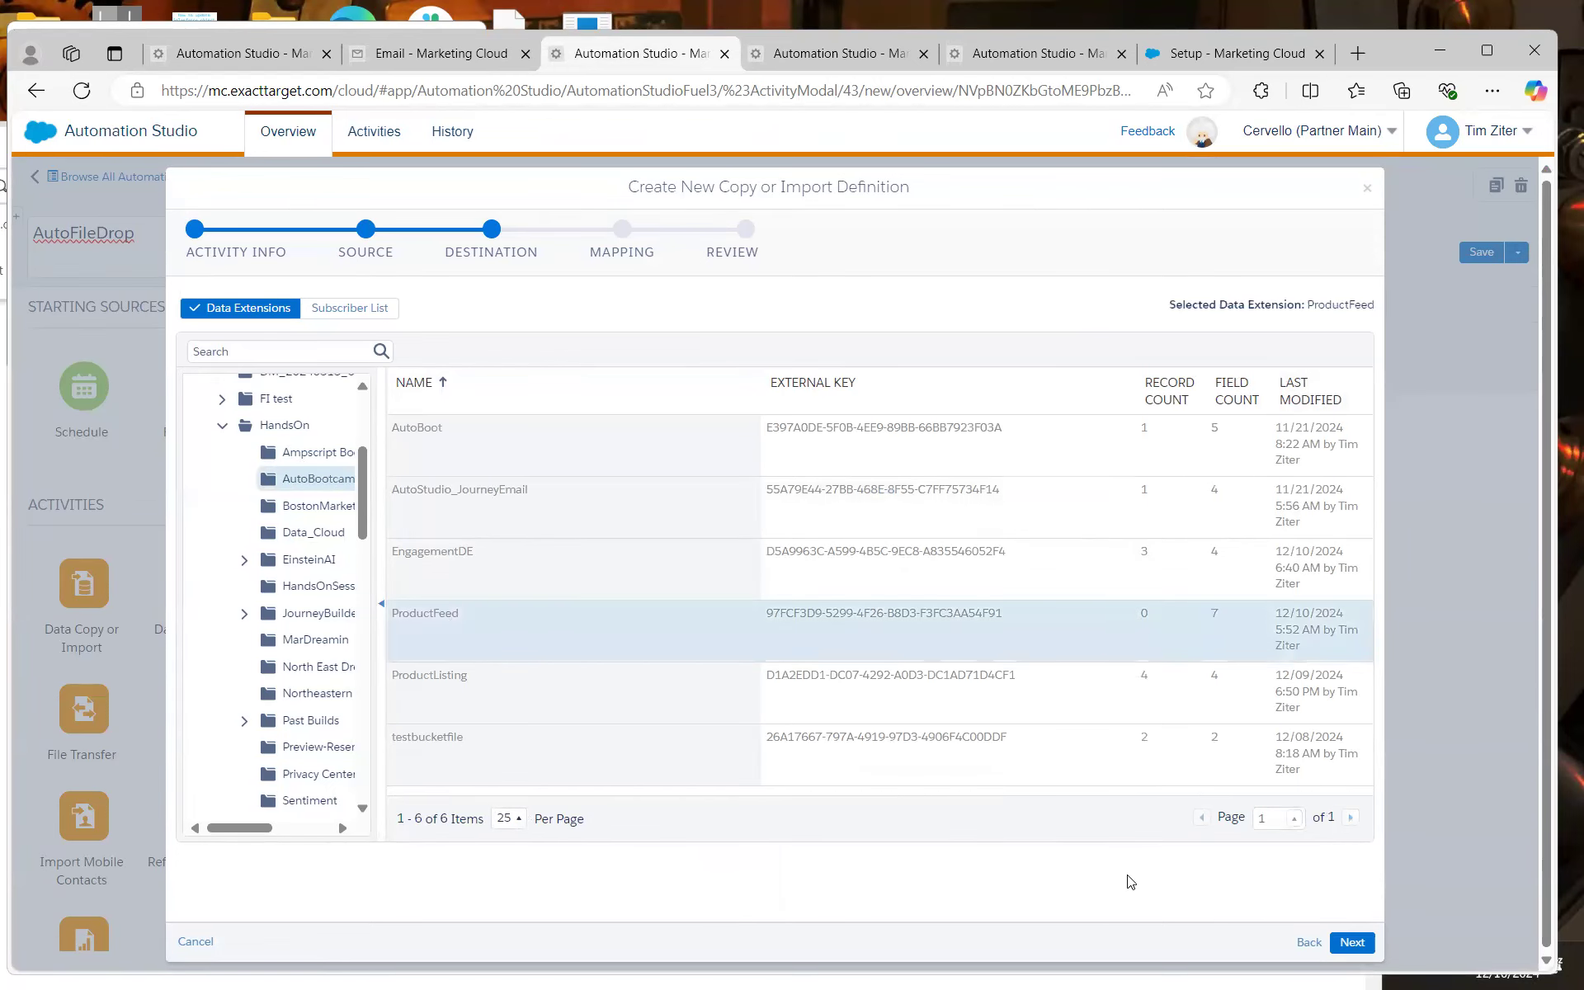
click(1353, 943)
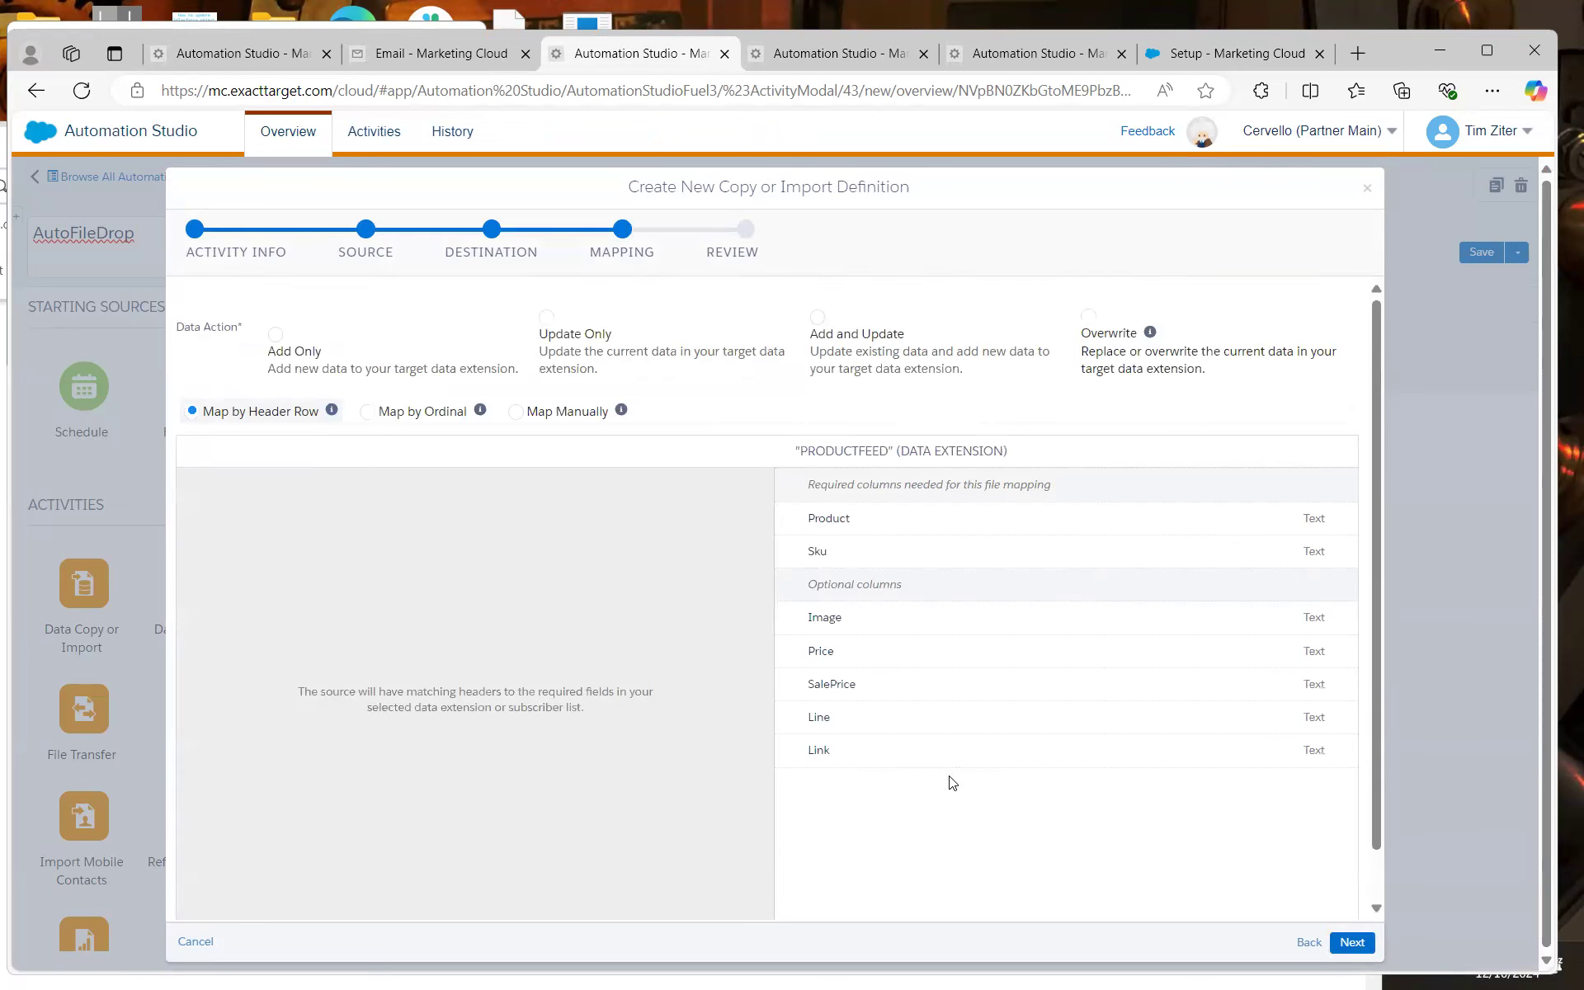
Switch to manual mapping and load NTOProductFeed20241210.csv from Downloads as the source list
click(517, 413)
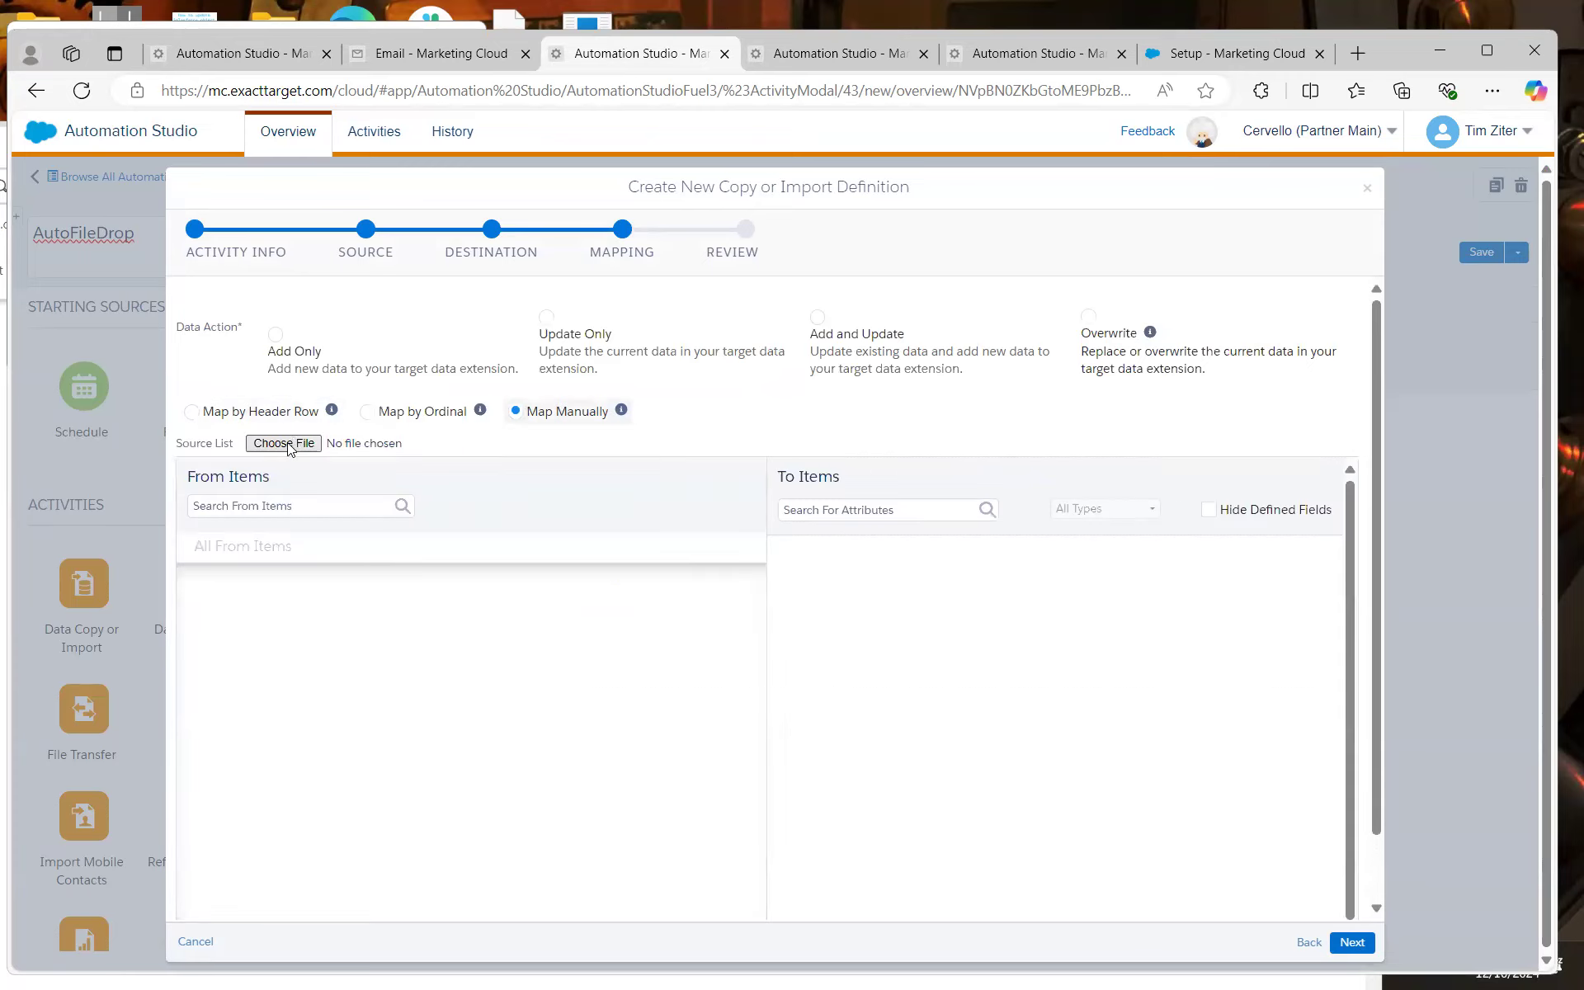
click(285, 444)
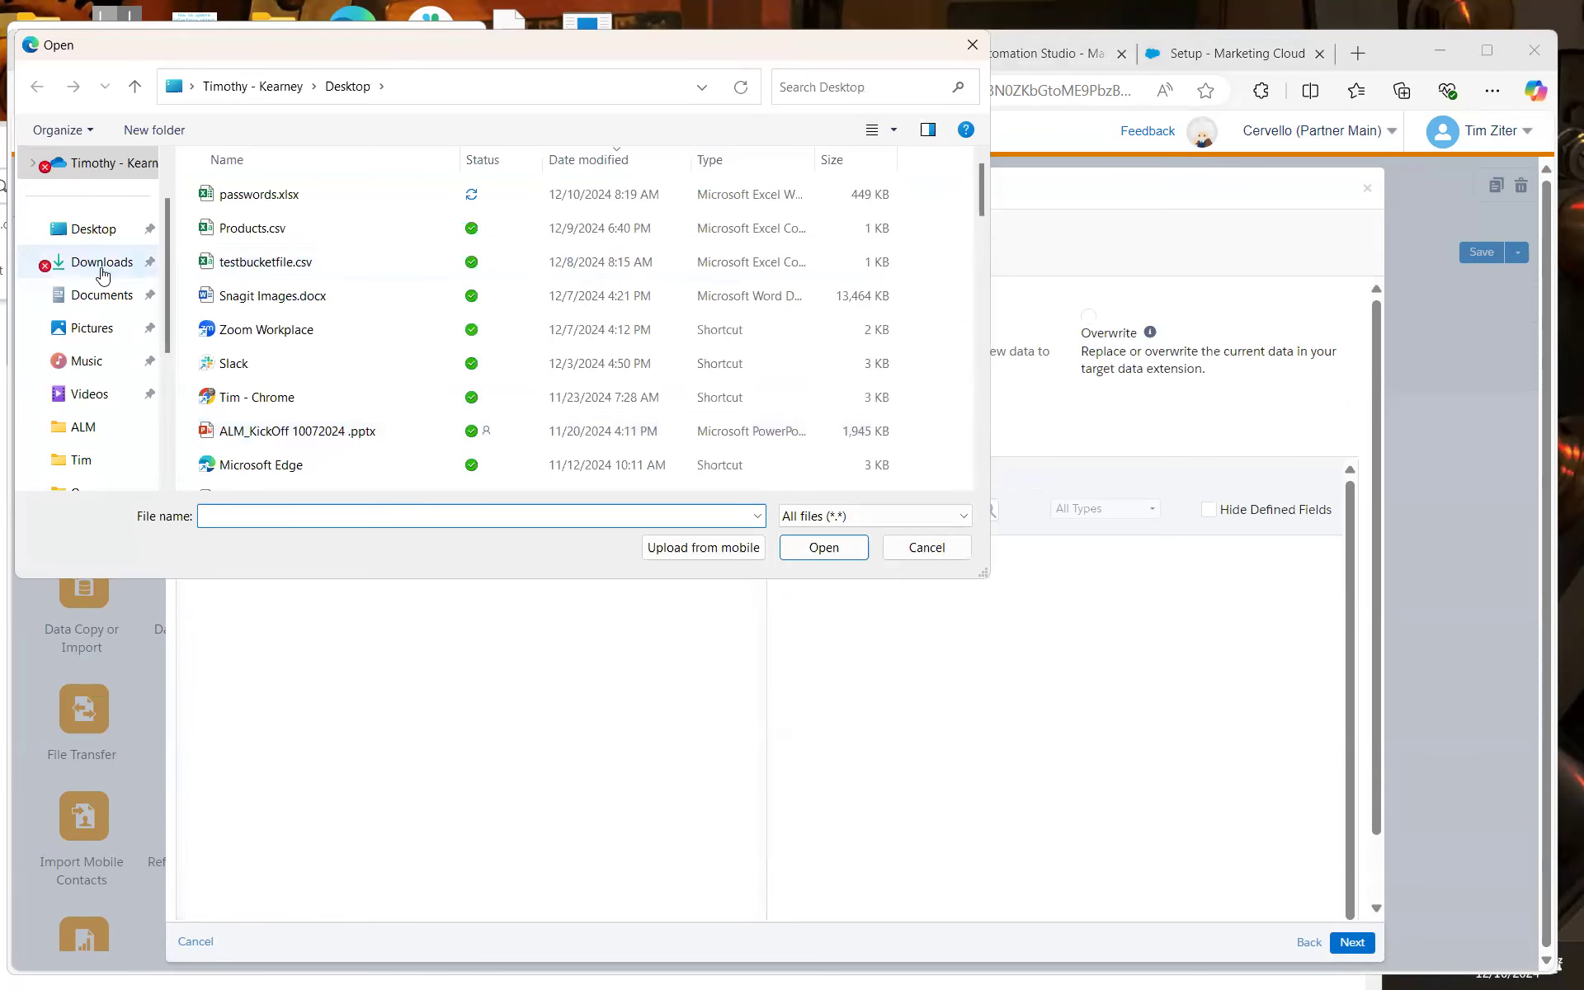
click(97, 268)
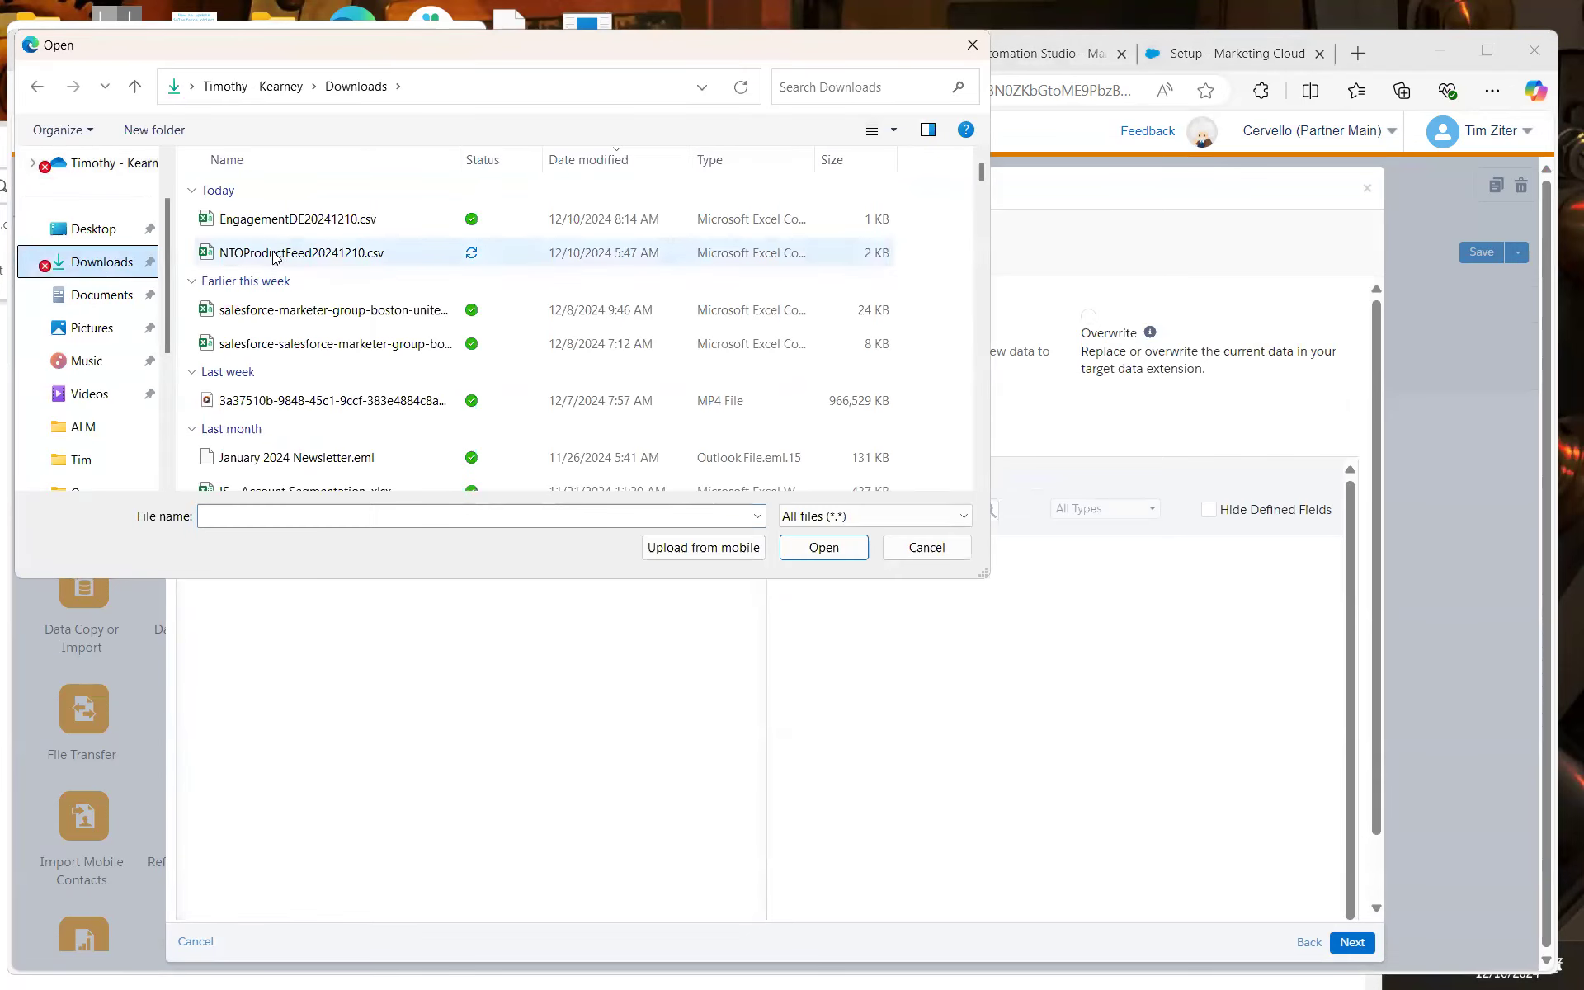
click(275, 254)
click(814, 548)
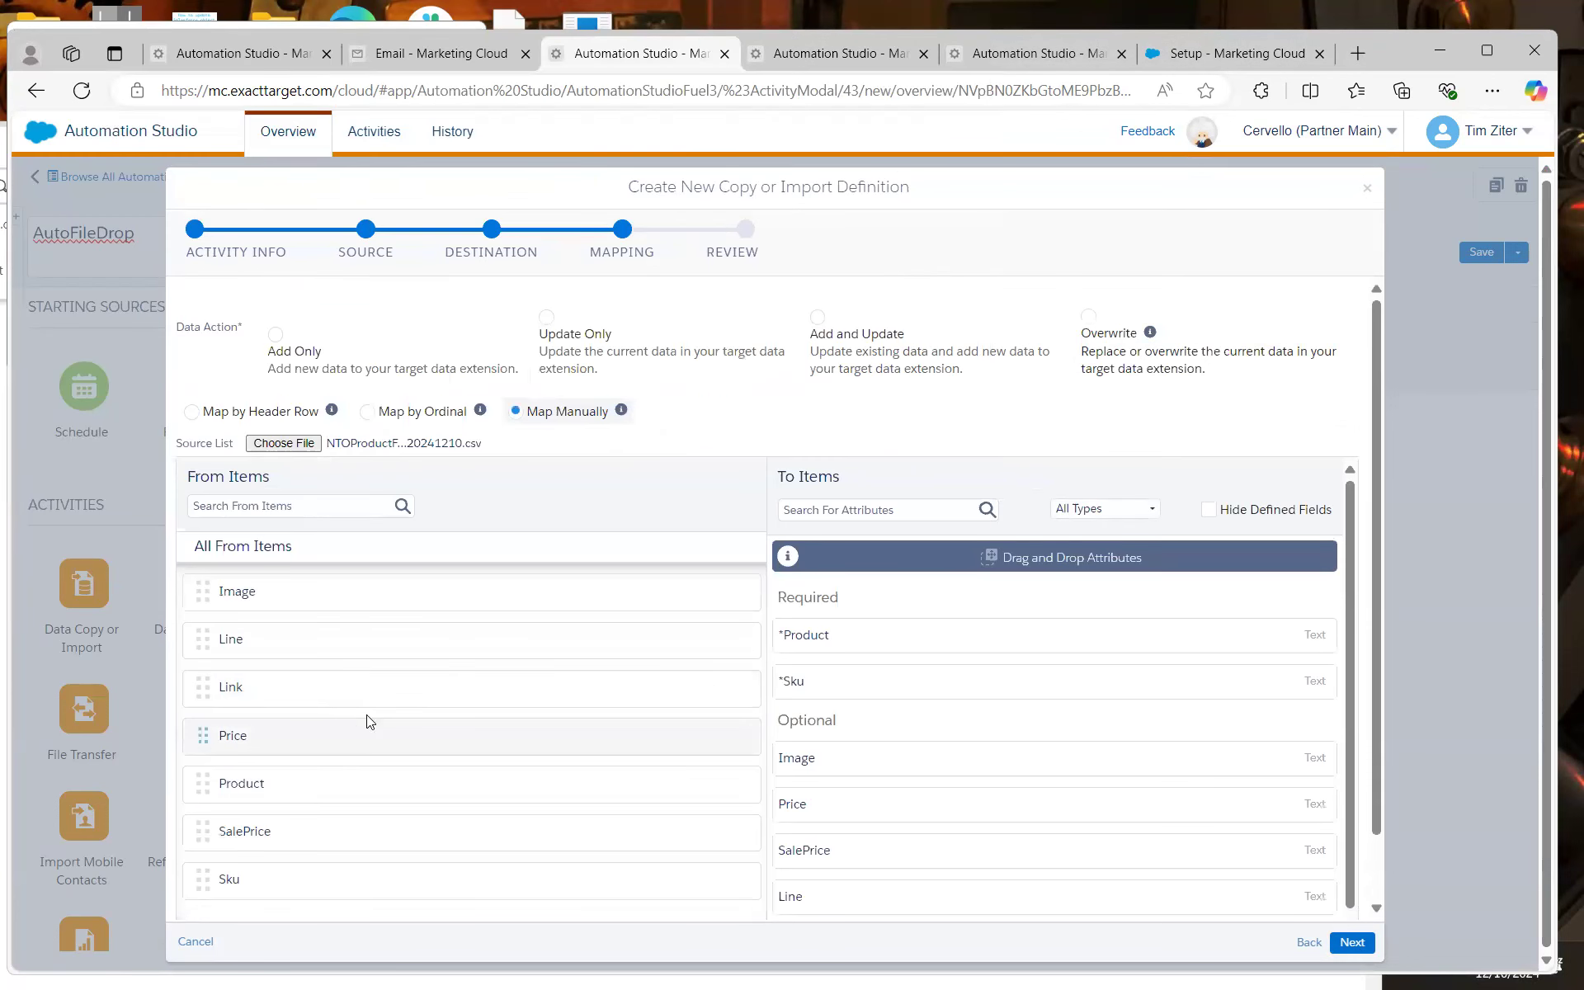
Map the source columns Sku, Product, Image, Price, SalePrice, Line and Link to the matching ProductFeed fields
drag(290, 877, 862, 683)
drag(283, 783, 831, 615)
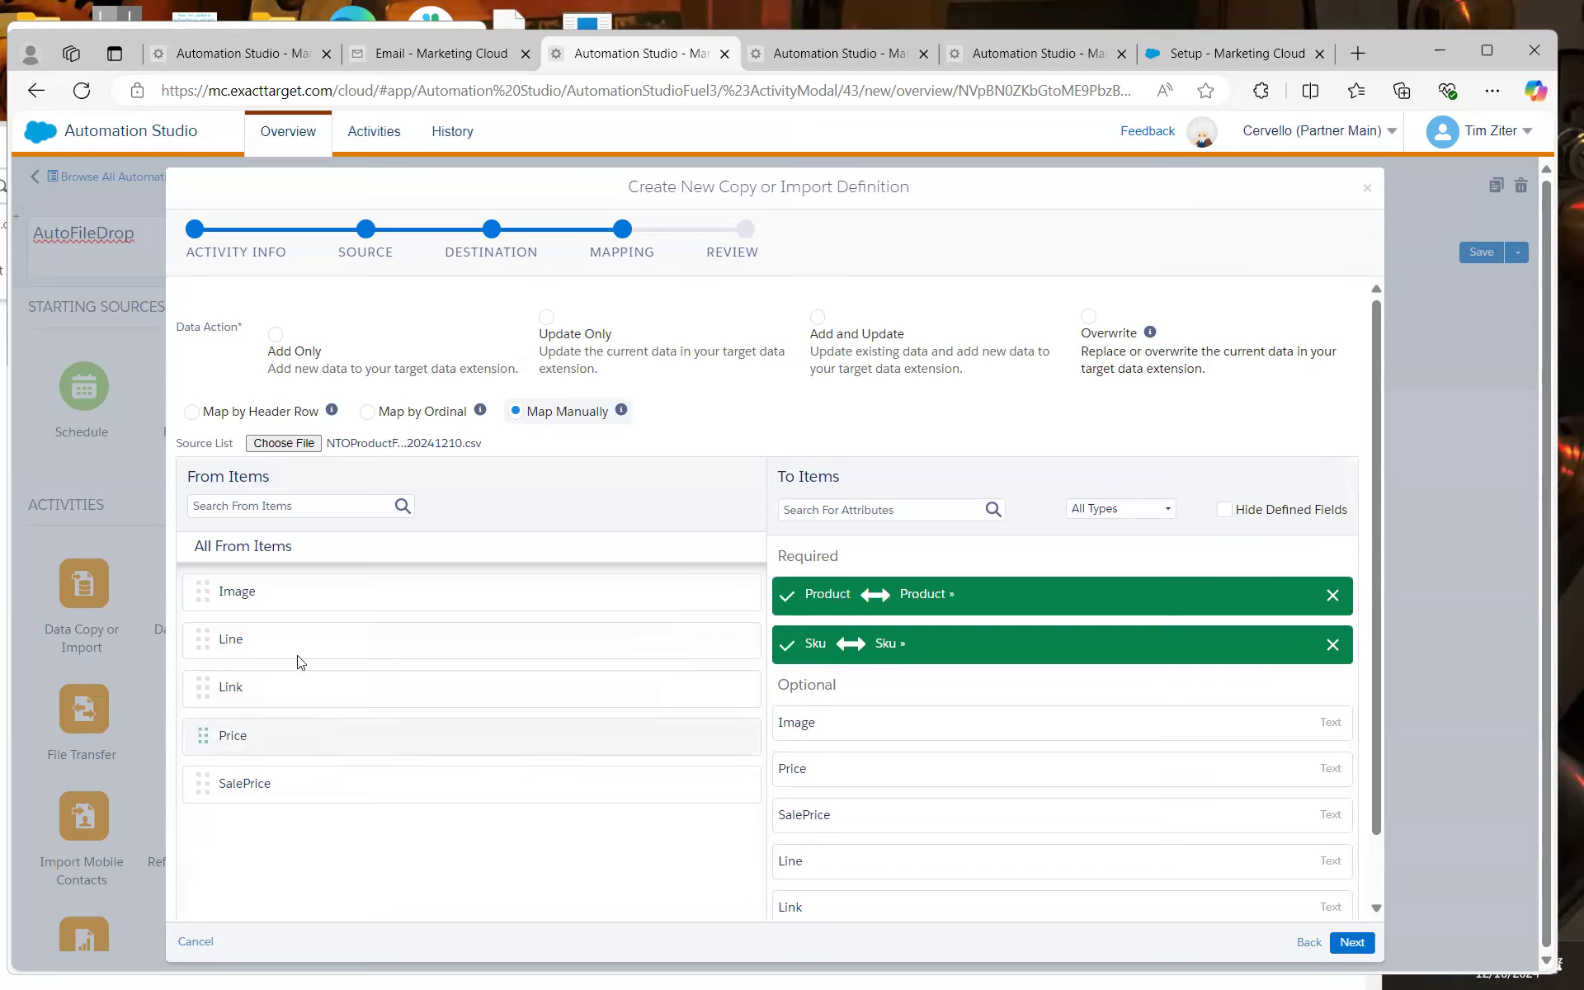
drag(300, 601, 796, 743)
drag(325, 691, 874, 797)
drag(312, 704, 841, 832)
drag(368, 594, 801, 876)
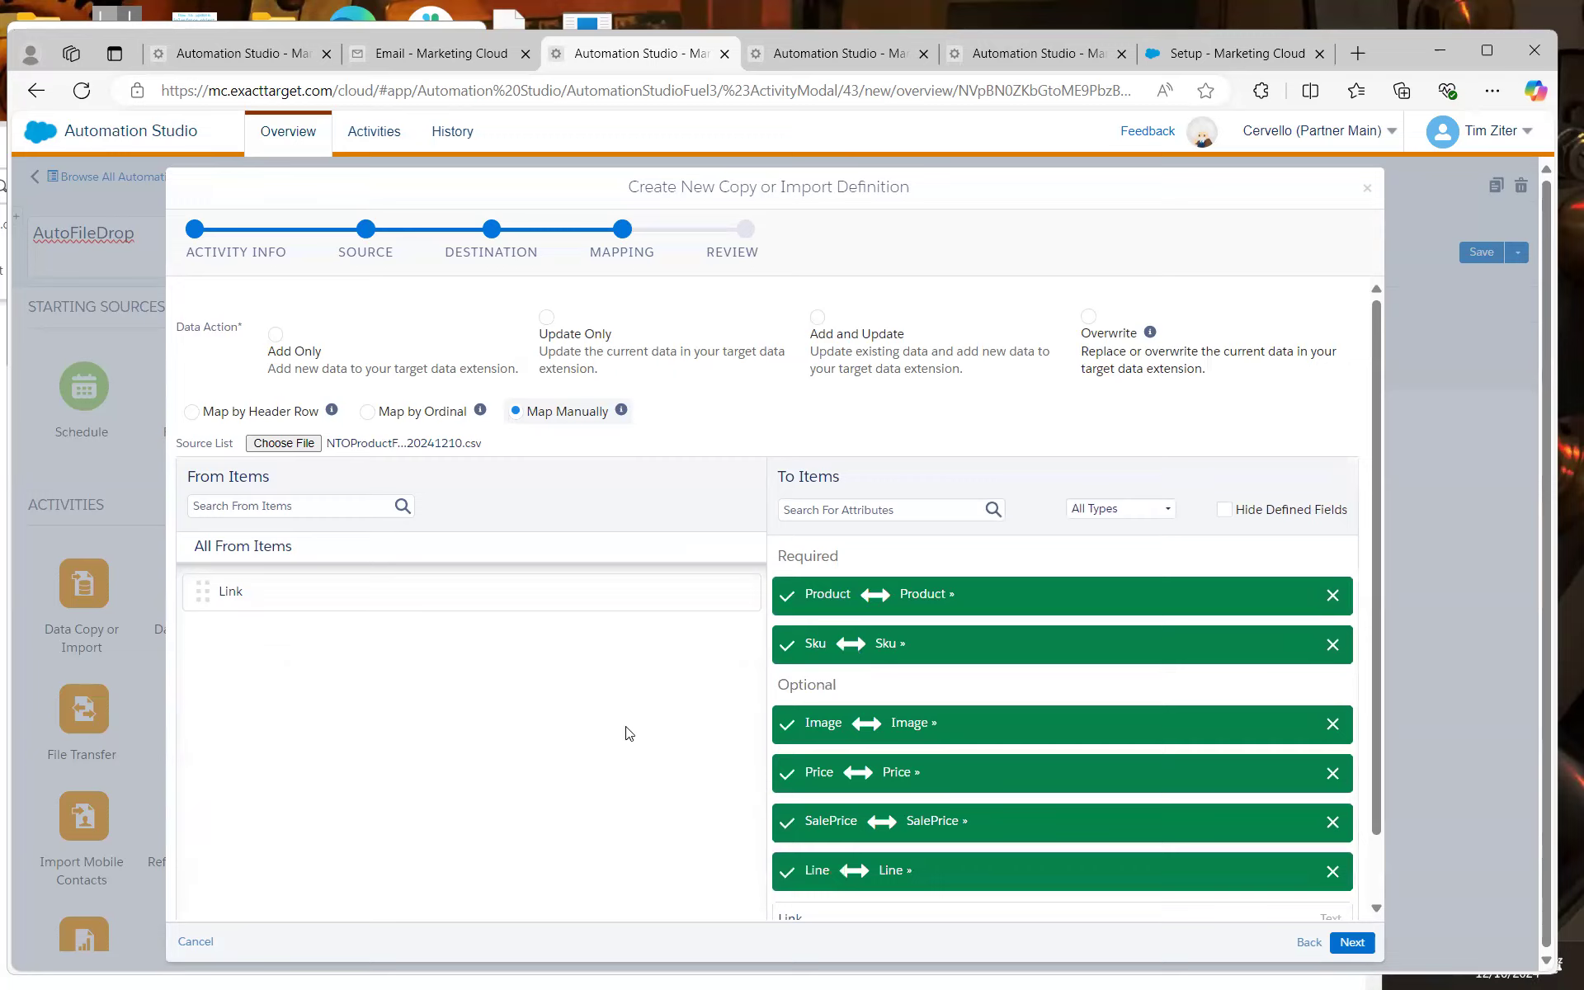
drag(442, 594, 929, 950)
scroll(1274, 774, down, 1)
drag(413, 521, 982, 843)
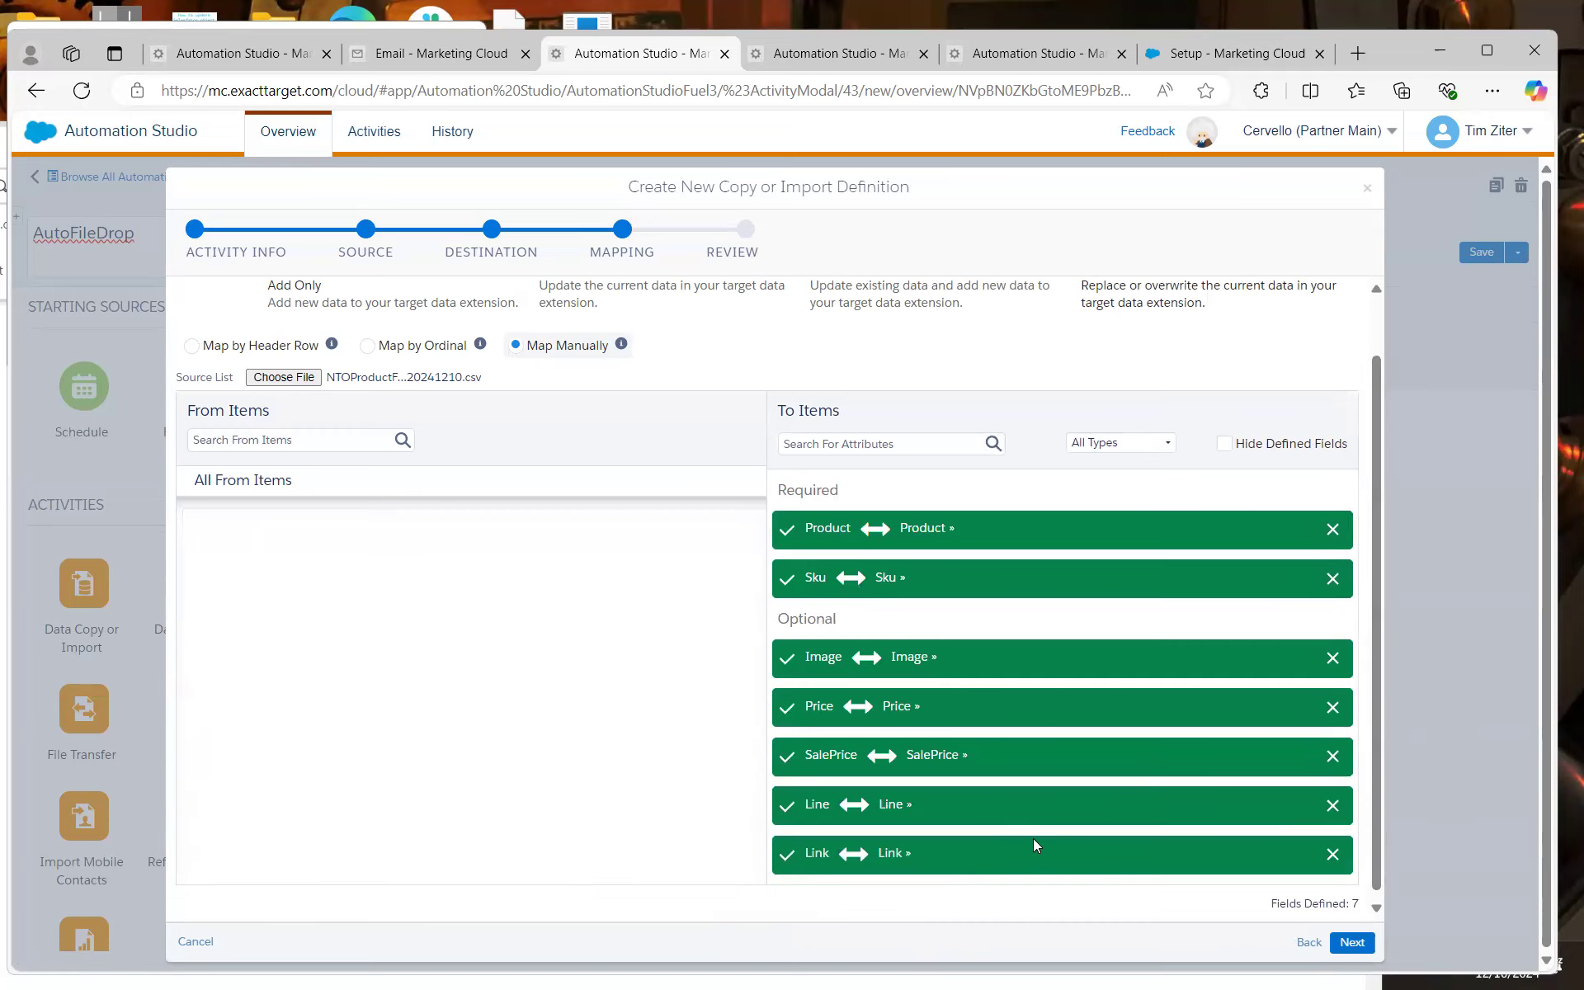
Set the import's data action to Overwrite and proceed to the review
scroll(1008, 460, up, 2)
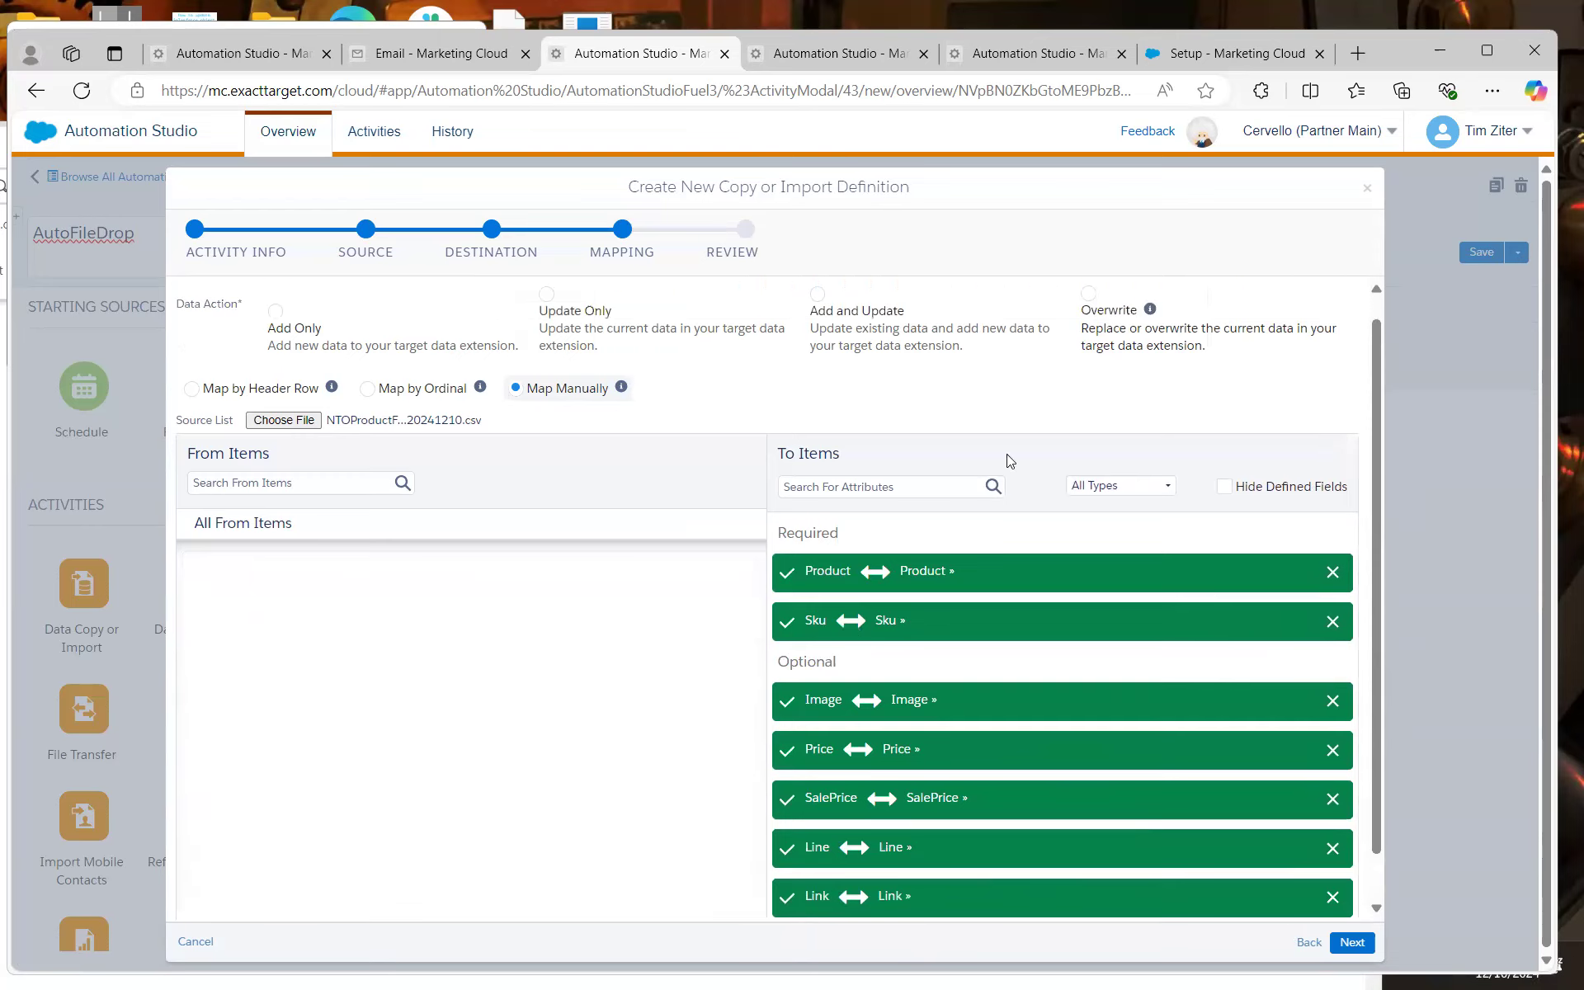
click(1089, 319)
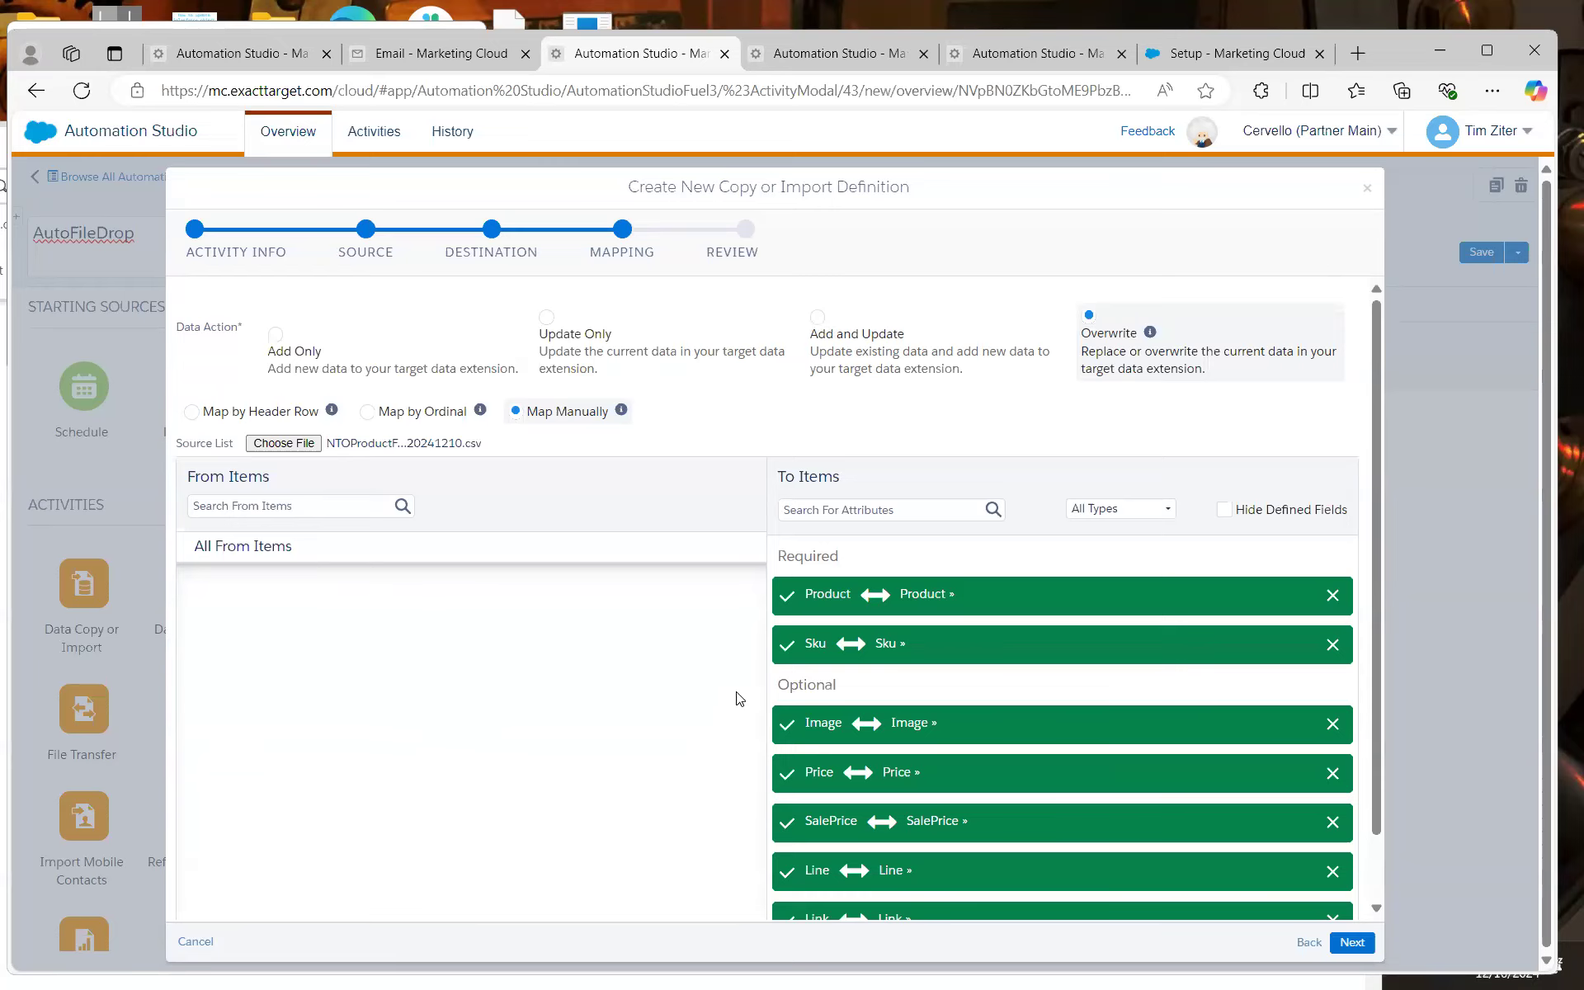
scroll(740, 697, down, 2)
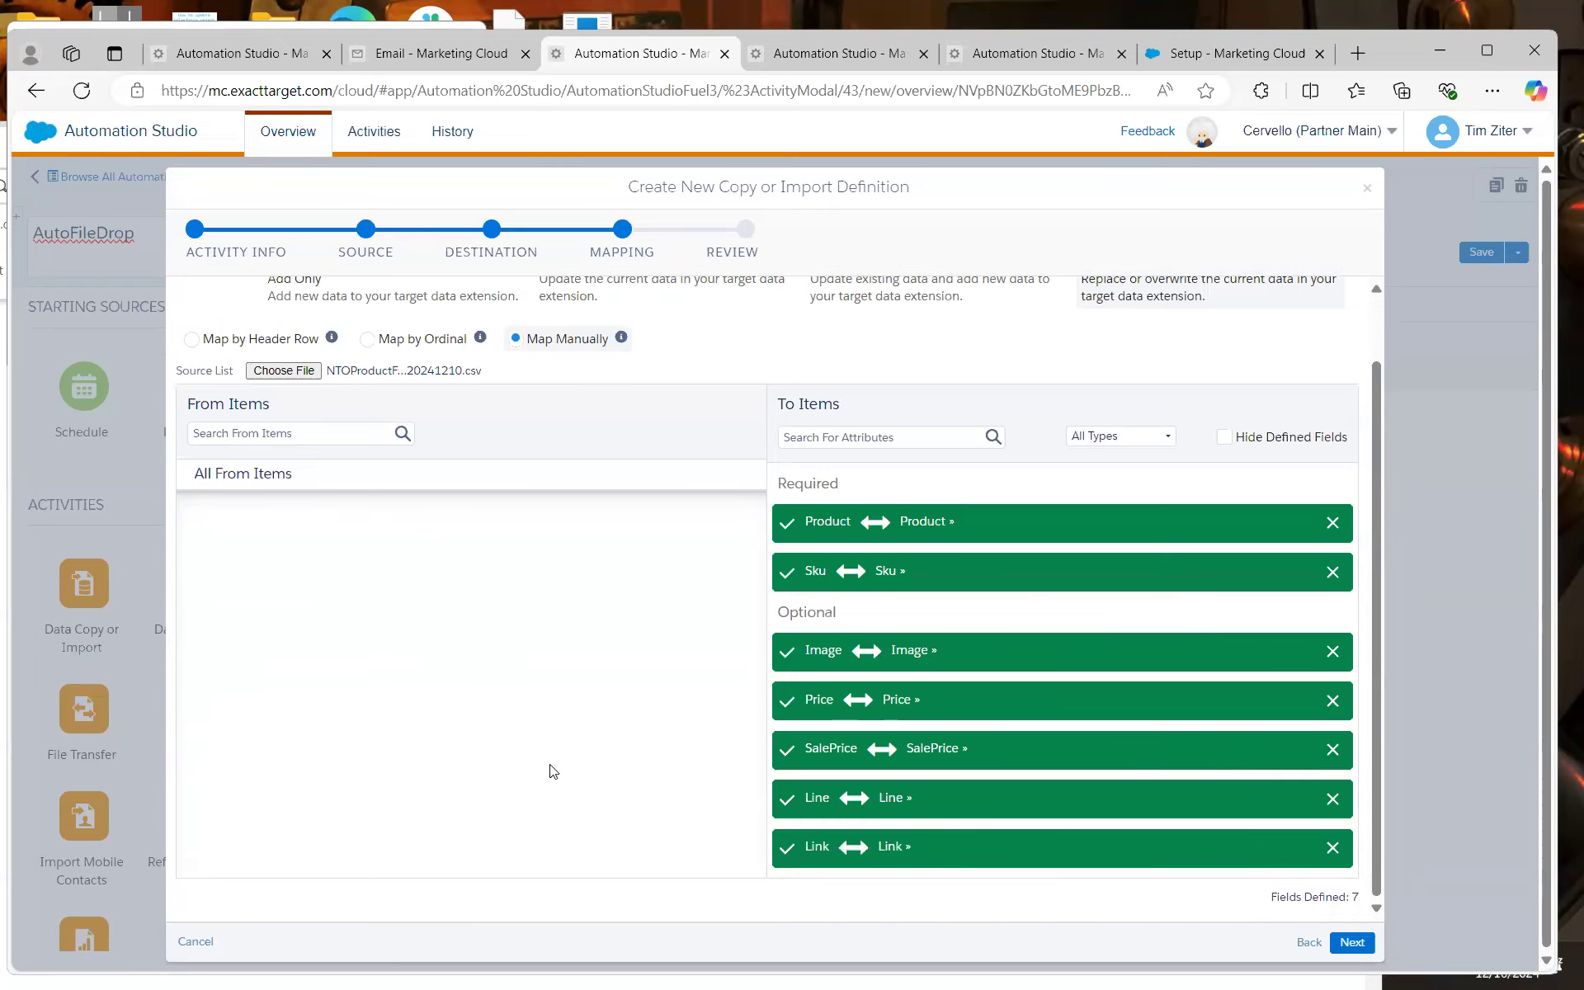
click(1348, 946)
Review and finish the import definition, then save the automation and set its file drop starting source to Active
scroll(1293, 613, down, 2)
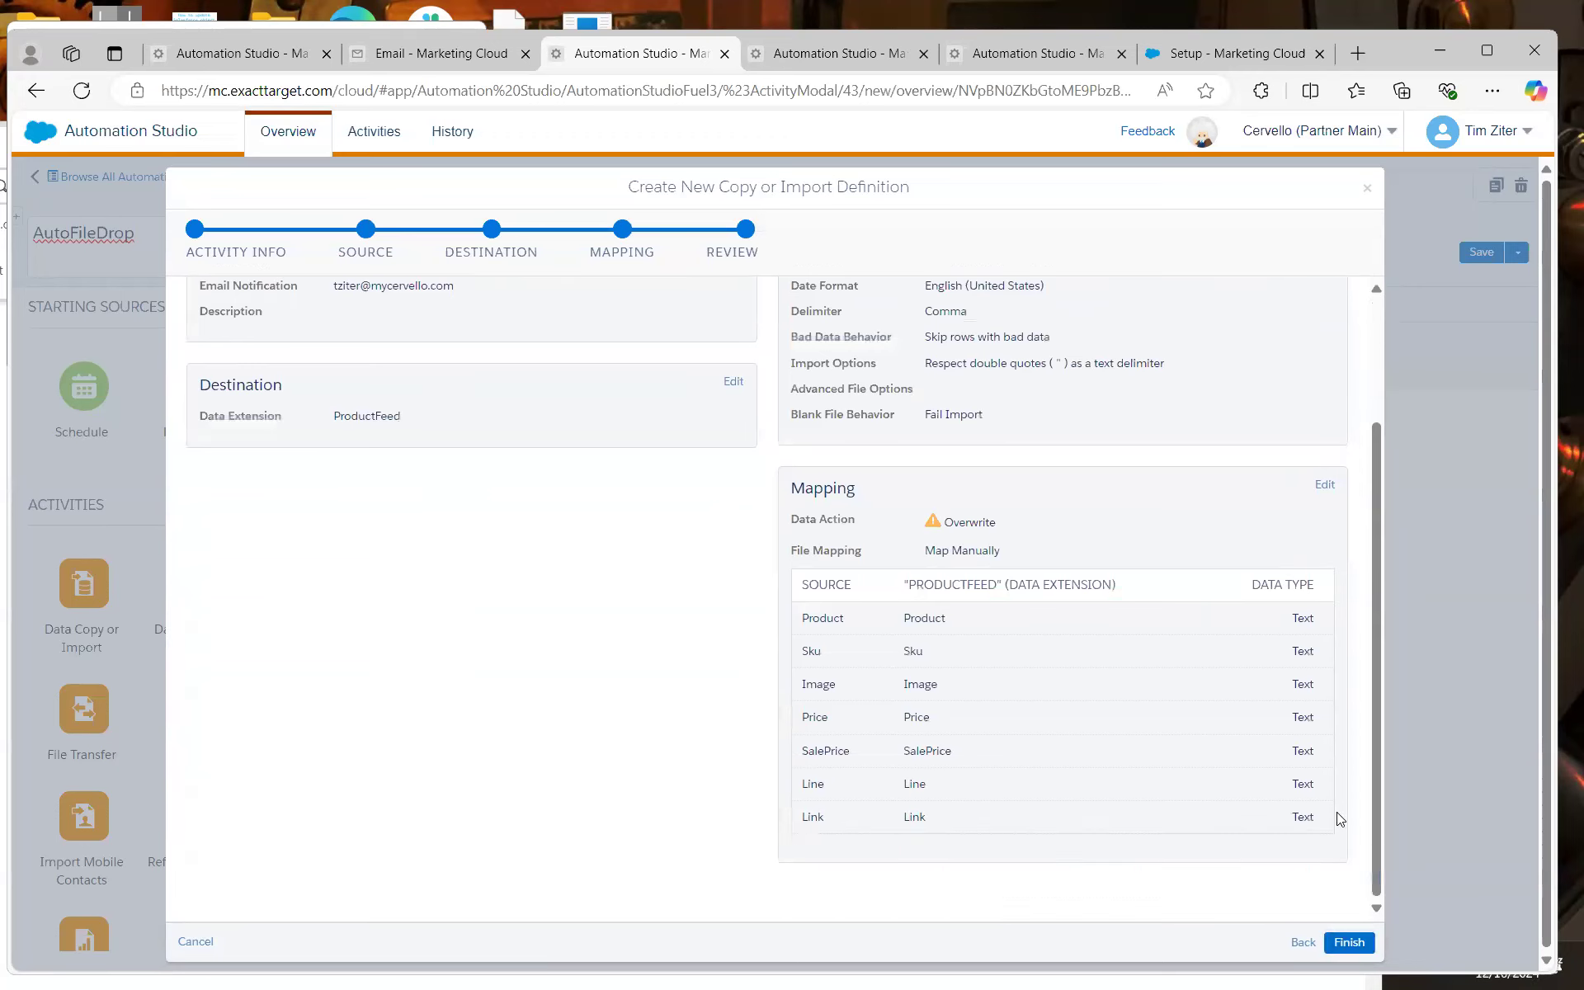
click(1351, 943)
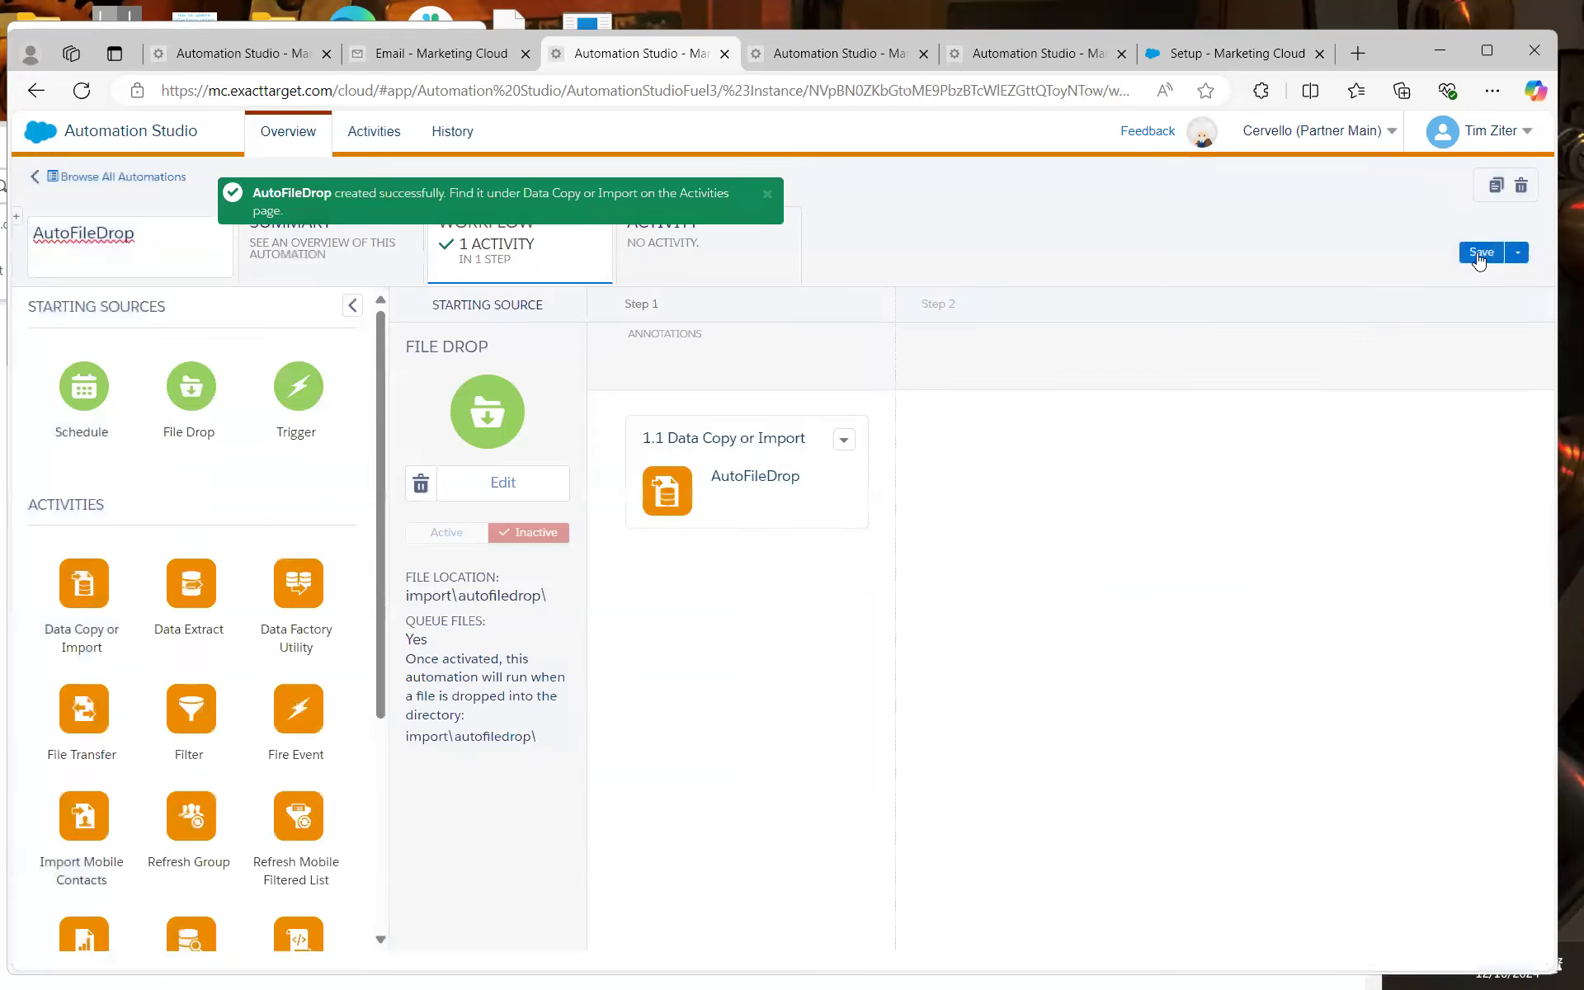
click(1481, 252)
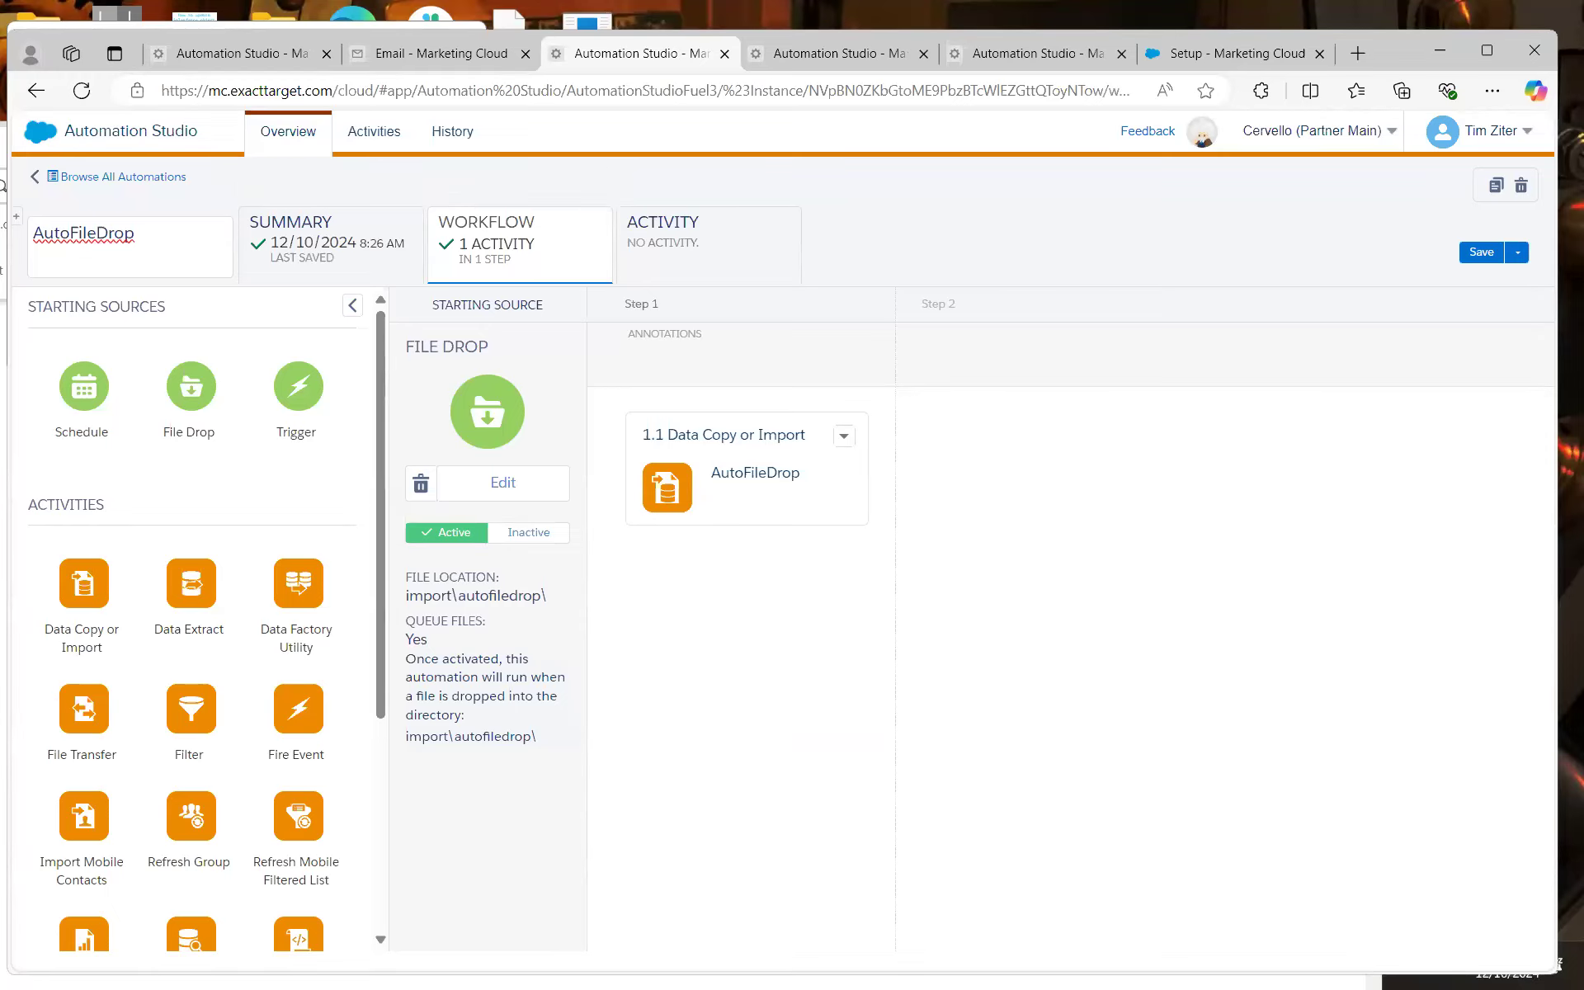
Switch to FileZilla and delete NTOProductFeed20241210.csv from the remote /Import/AutoFileDrop folder
key(alt+Tab)
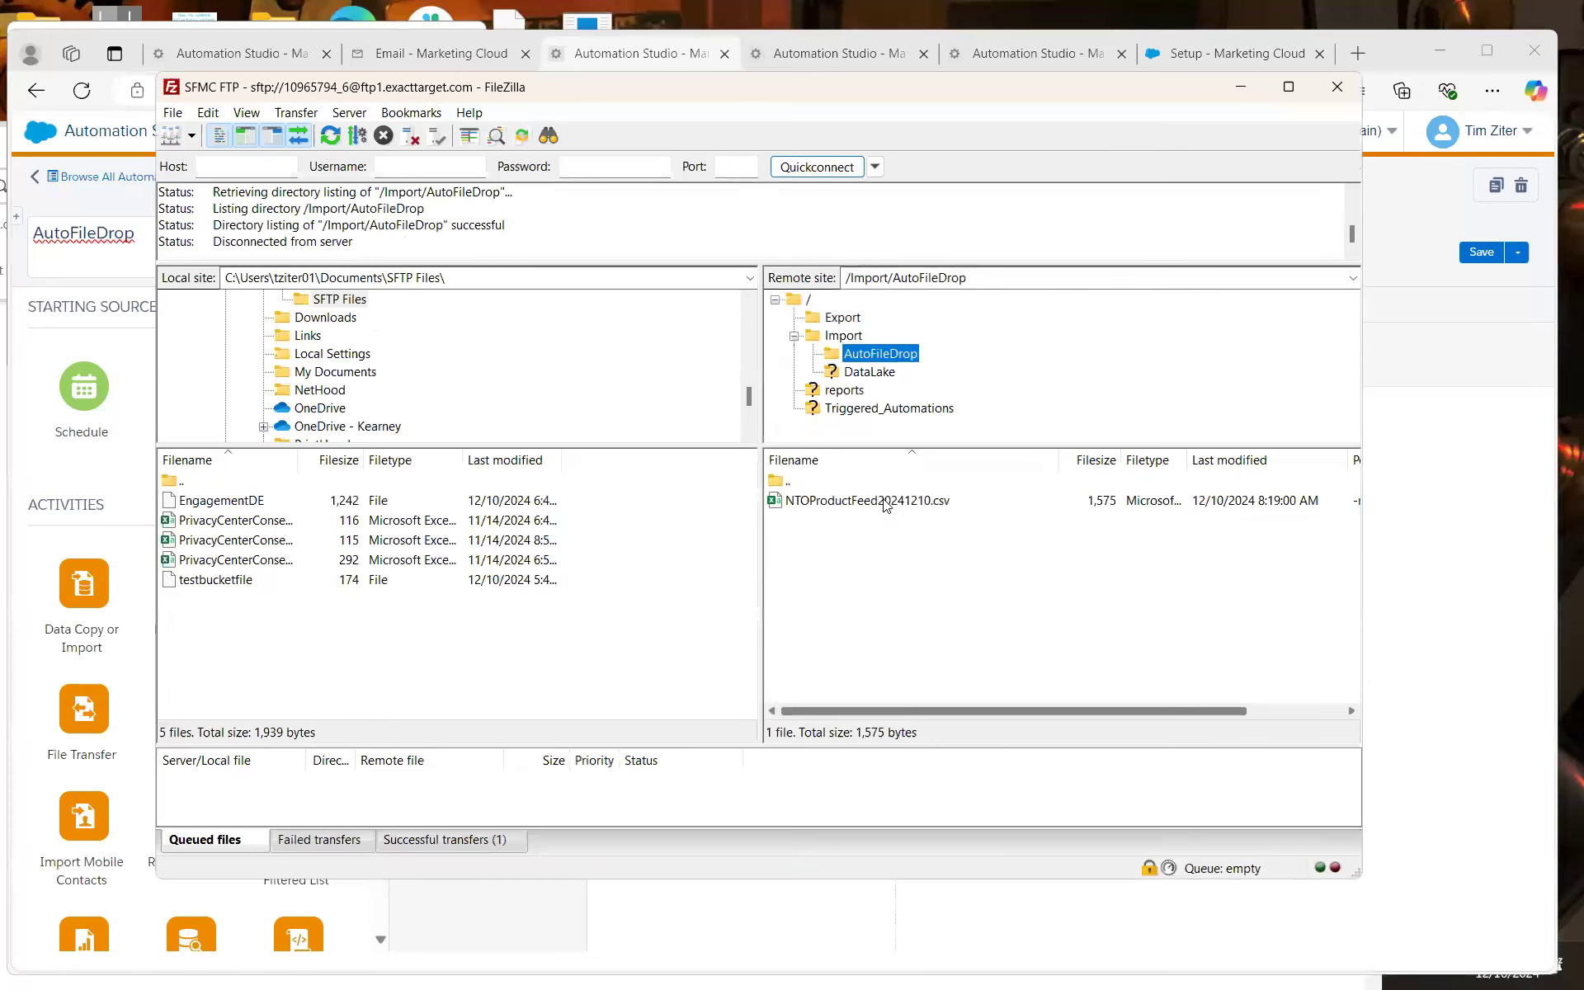
right_click(885, 505)
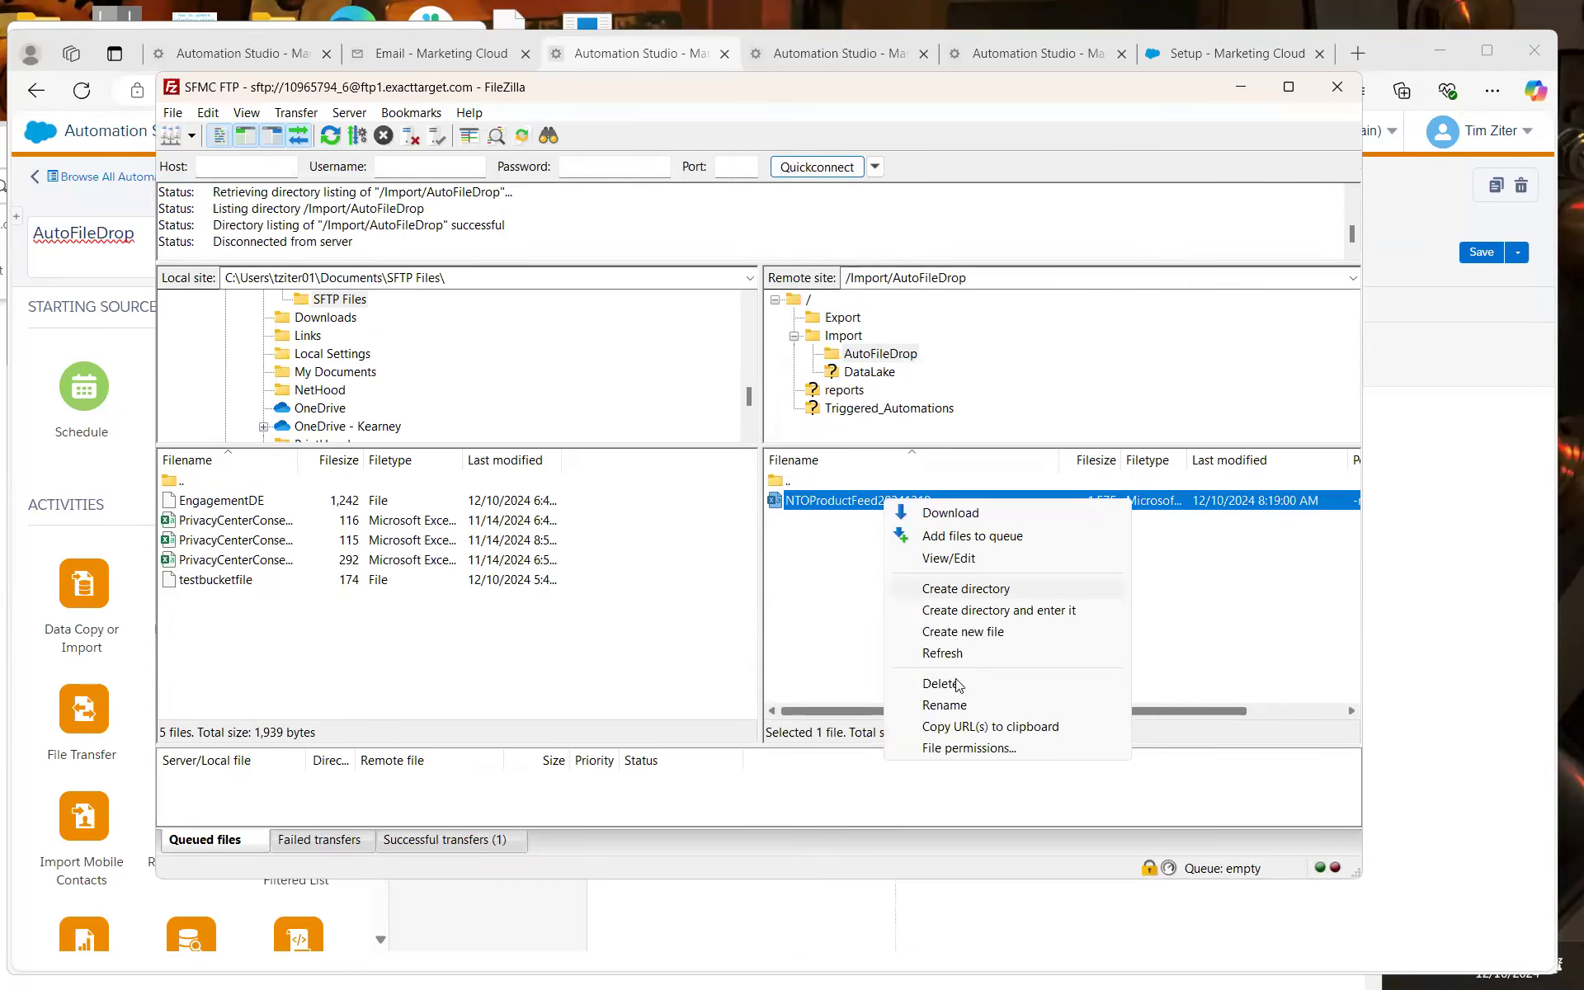
click(957, 689)
click(824, 480)
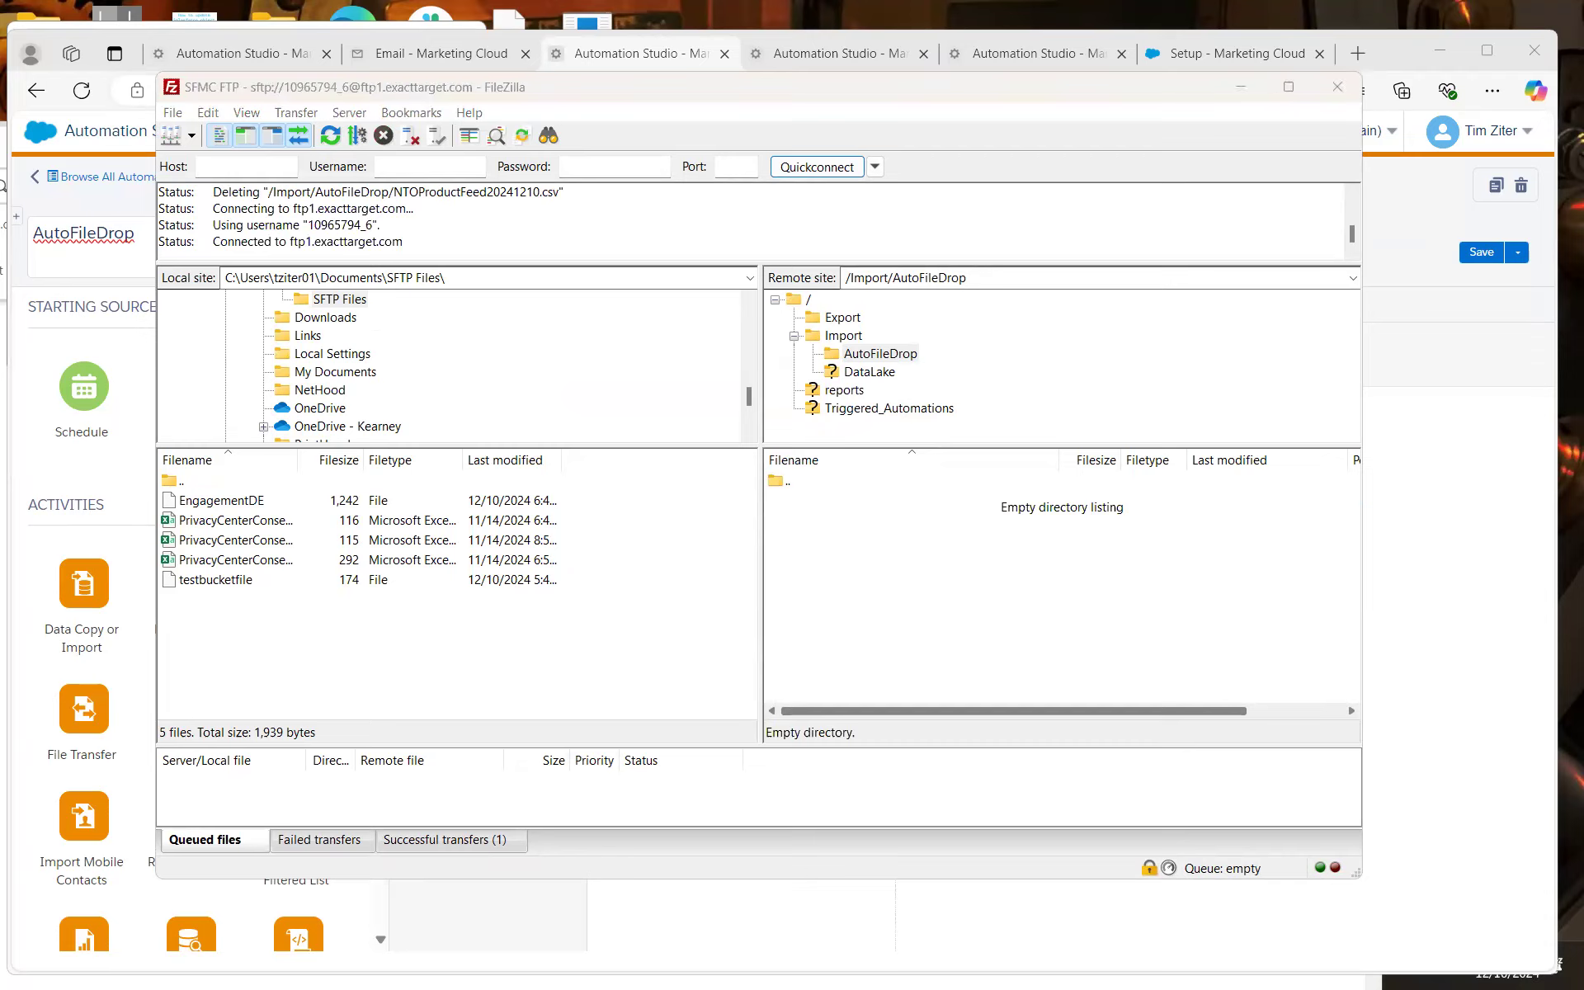
Upload NTOProductFeed20241210.csv to the remote /Import/AutoFileDrop folder and return to the AutoFileDrop automation in Automation Studio
drag(1289, 436, 1020, 607)
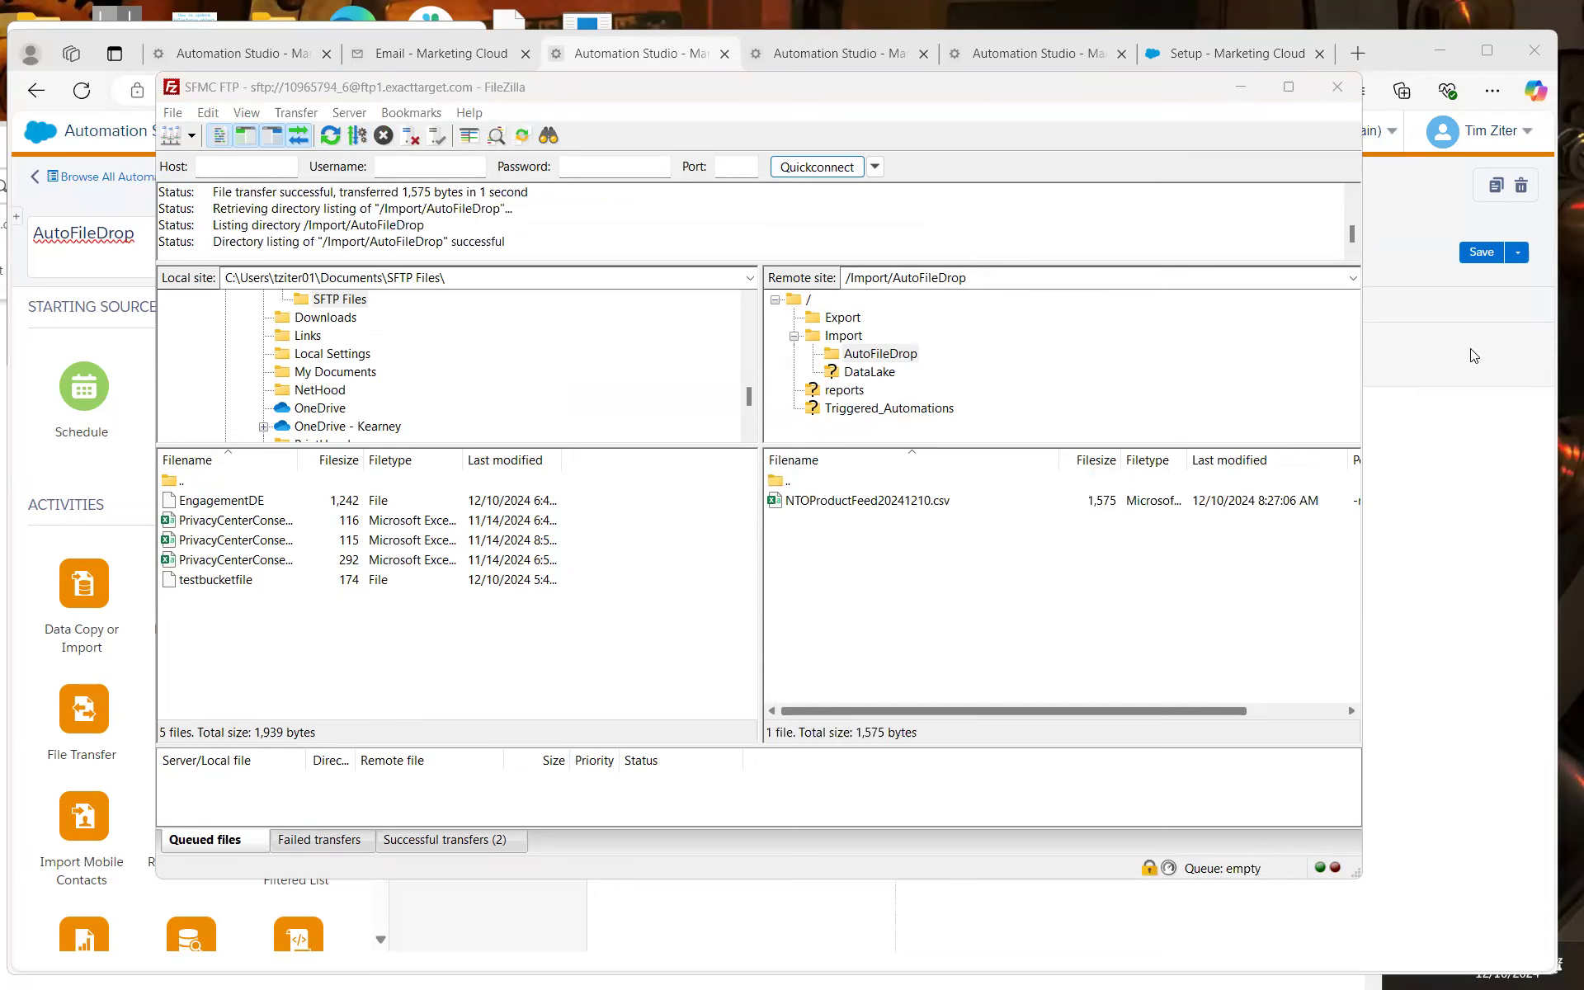
click(1444, 350)
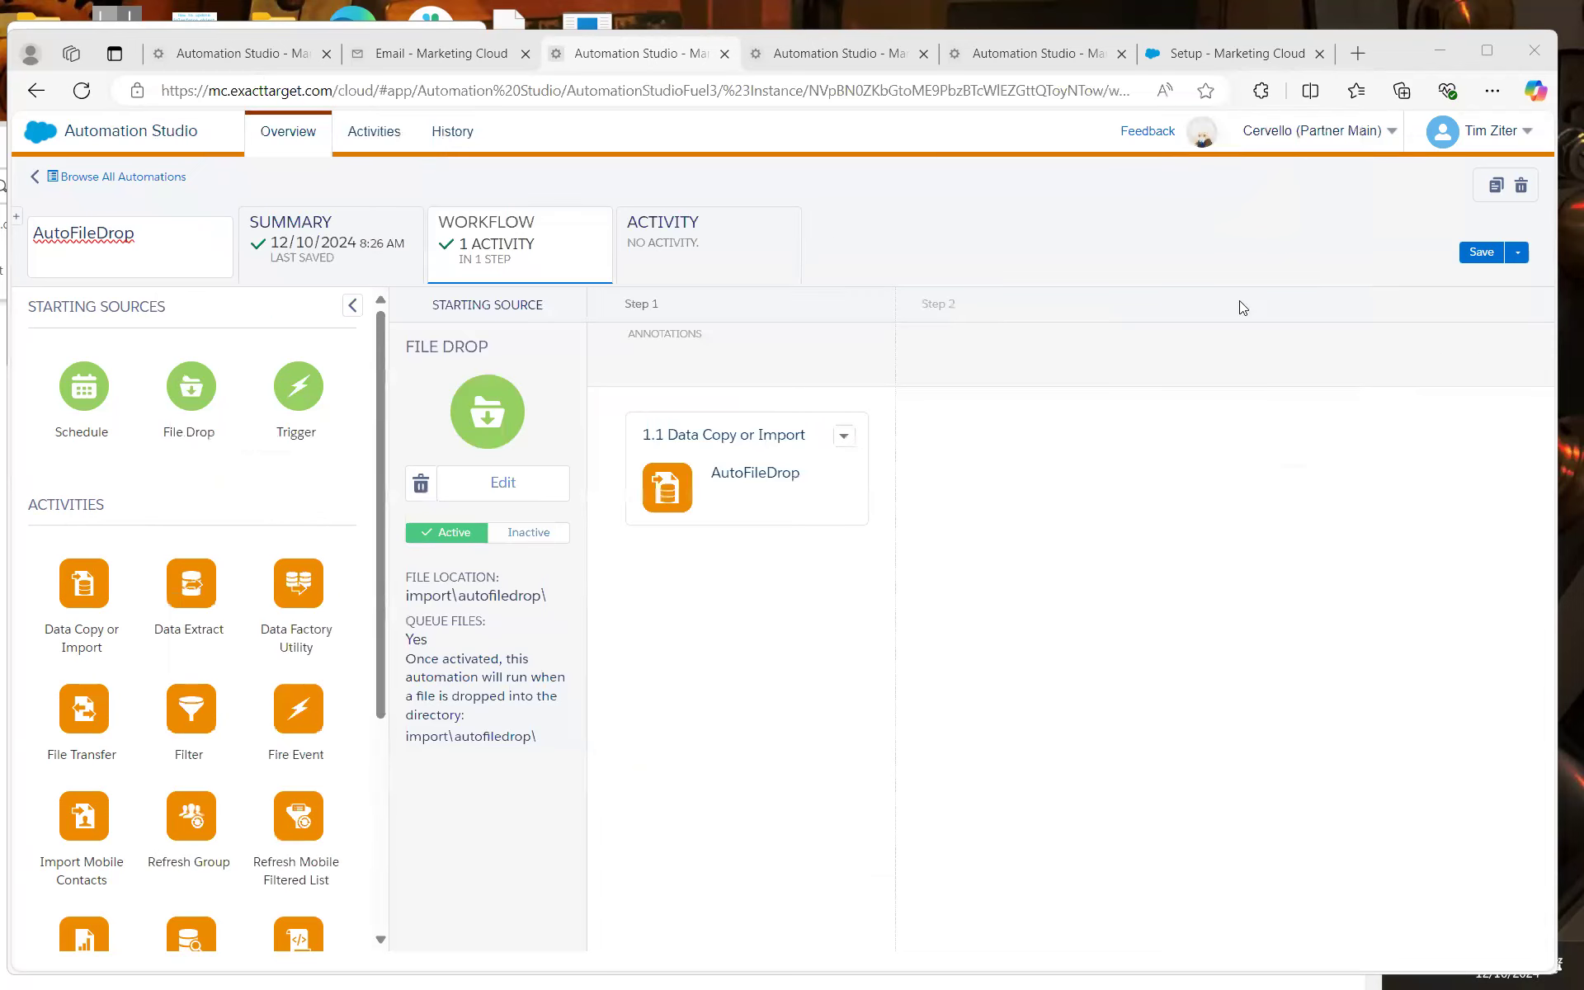
Open the AutoFileDrop automation's run log and refresh it
click(767, 246)
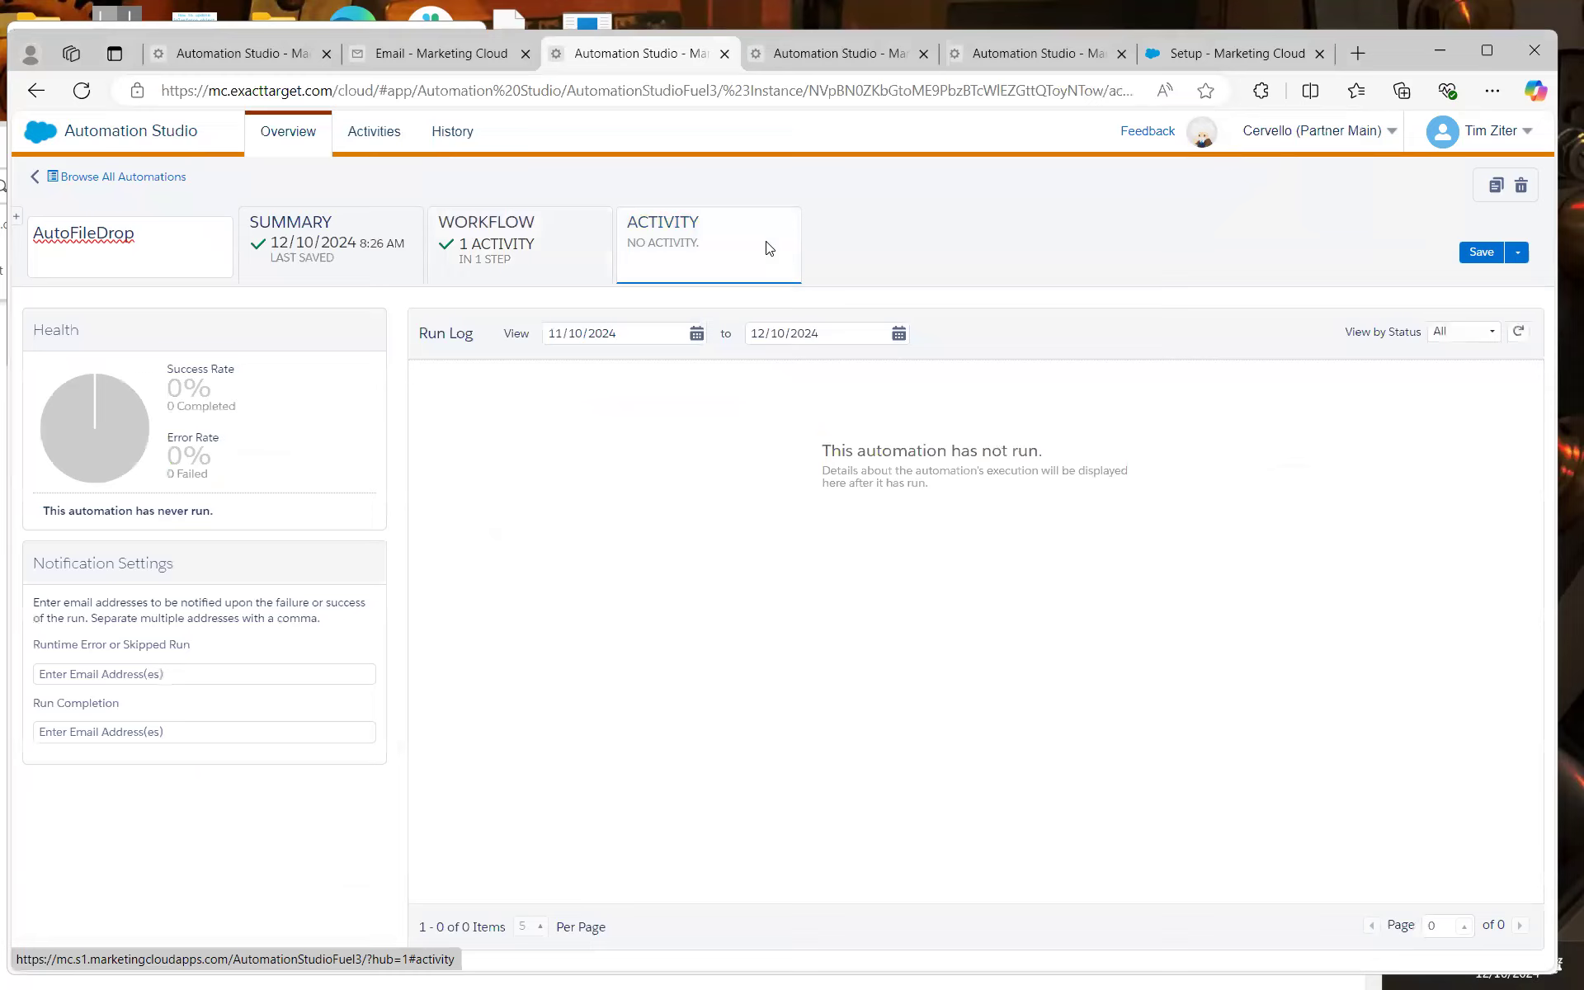
click(1516, 335)
click(1516, 335)
click(1517, 335)
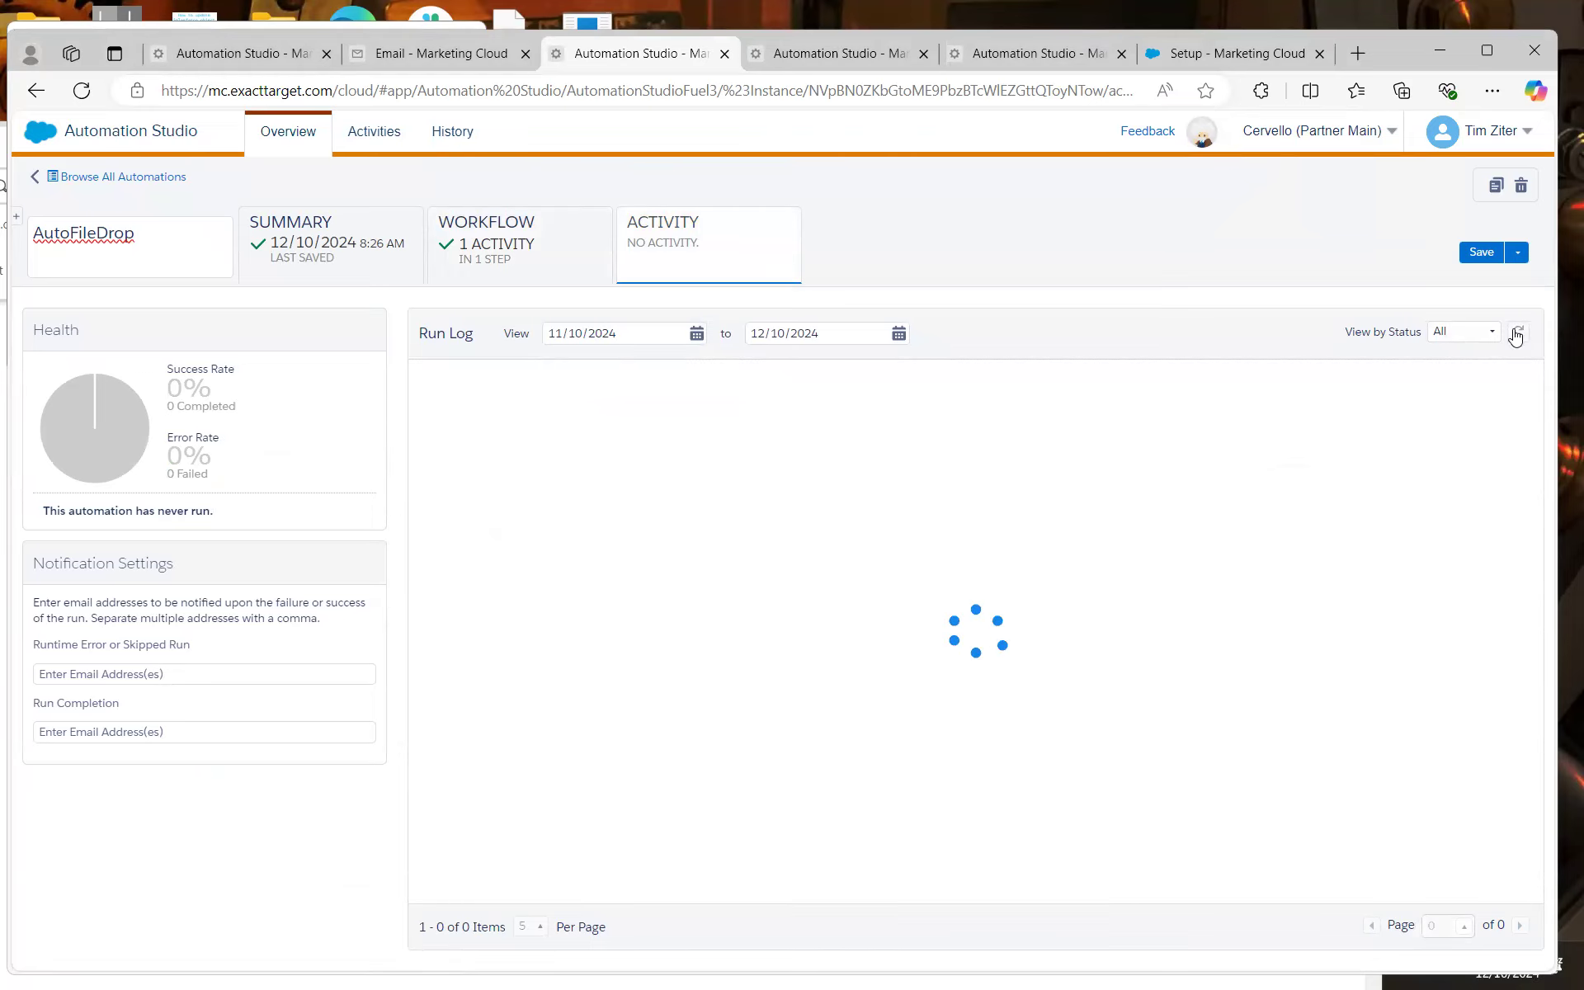
Extend the run log's end date to 12/11/2024 and refresh the log repeatedly to check for a run
click(899, 334)
click(792, 462)
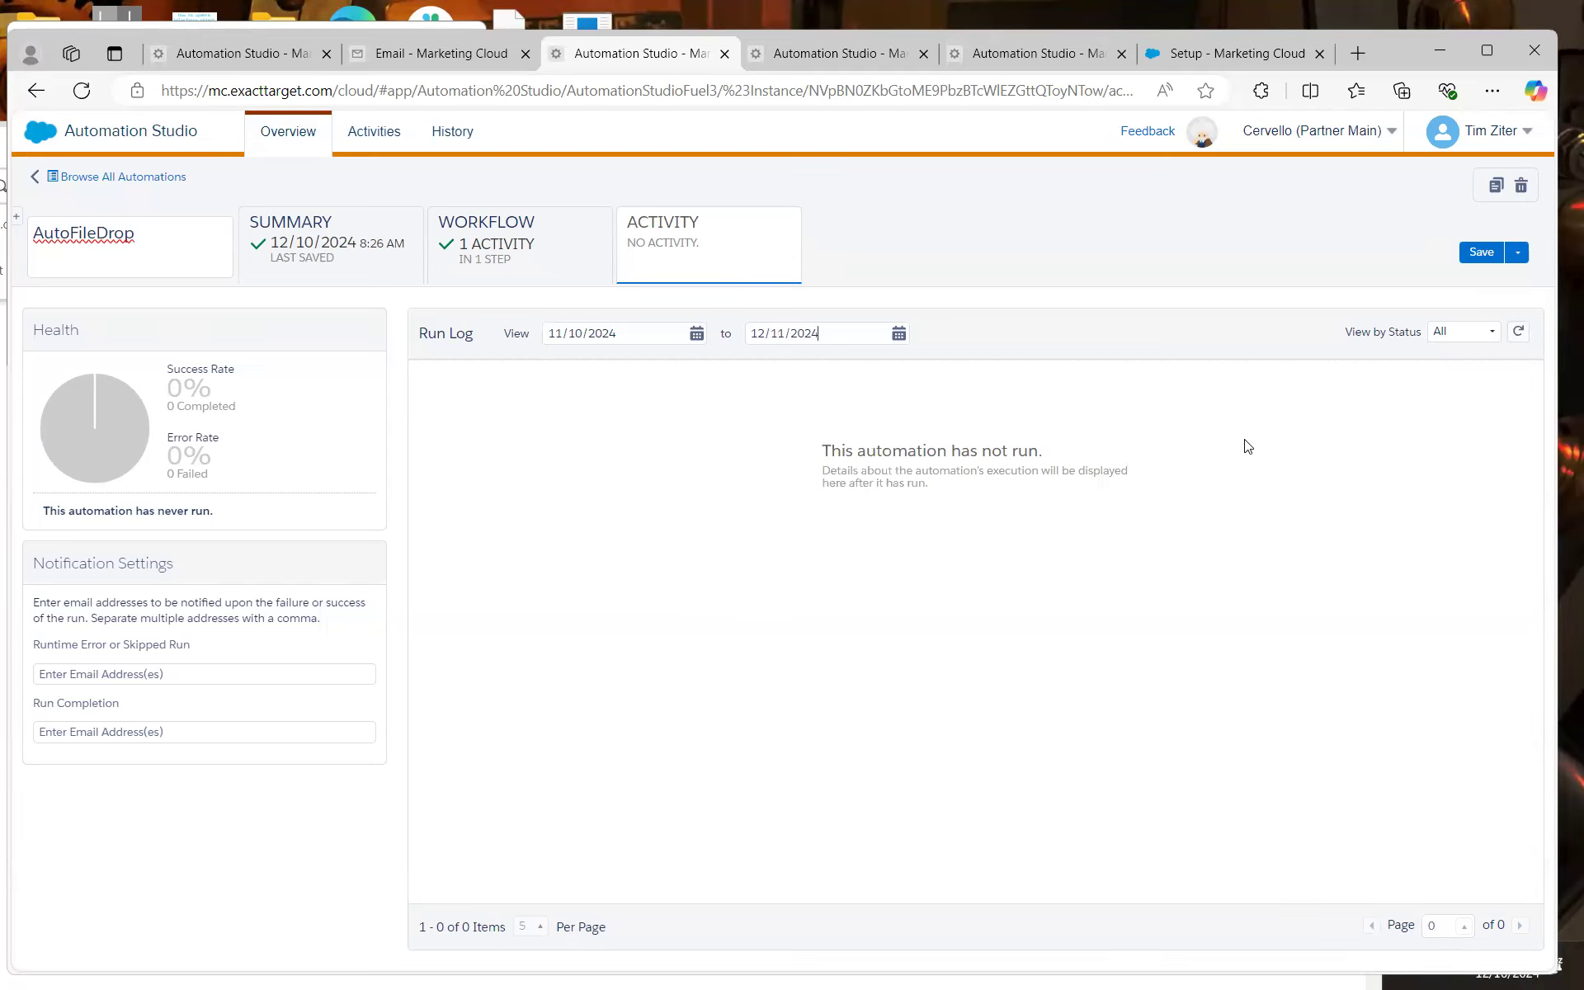
click(1520, 334)
click(1522, 339)
click(1521, 334)
click(1520, 335)
click(1520, 335)
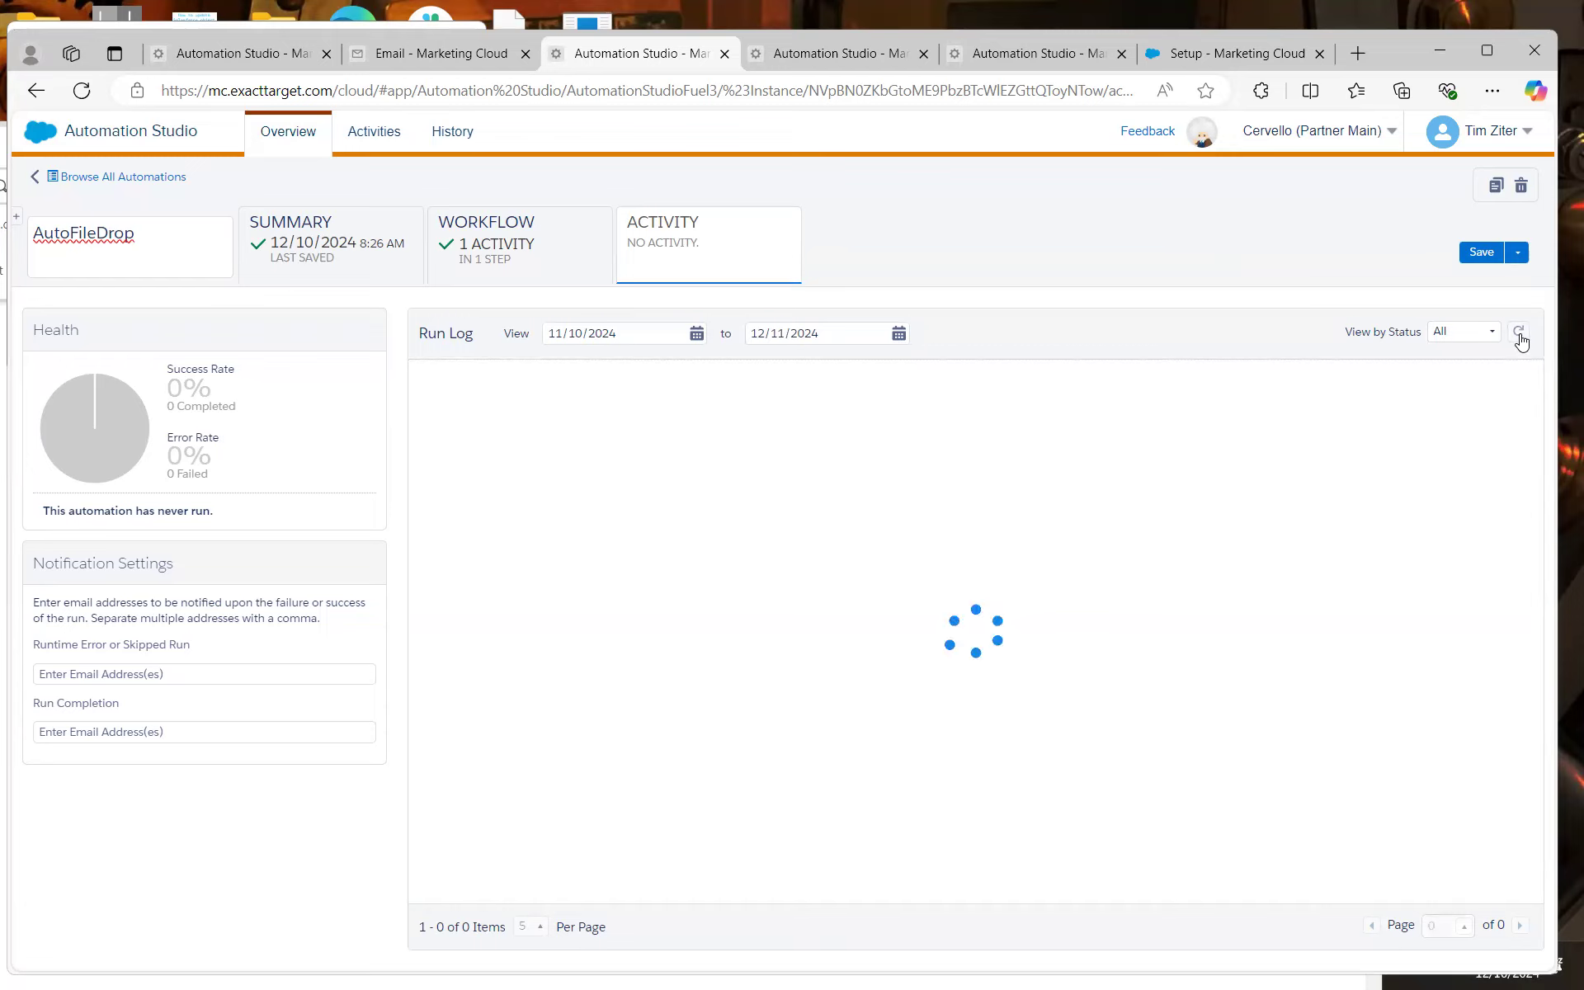
click(1521, 335)
click(1521, 336)
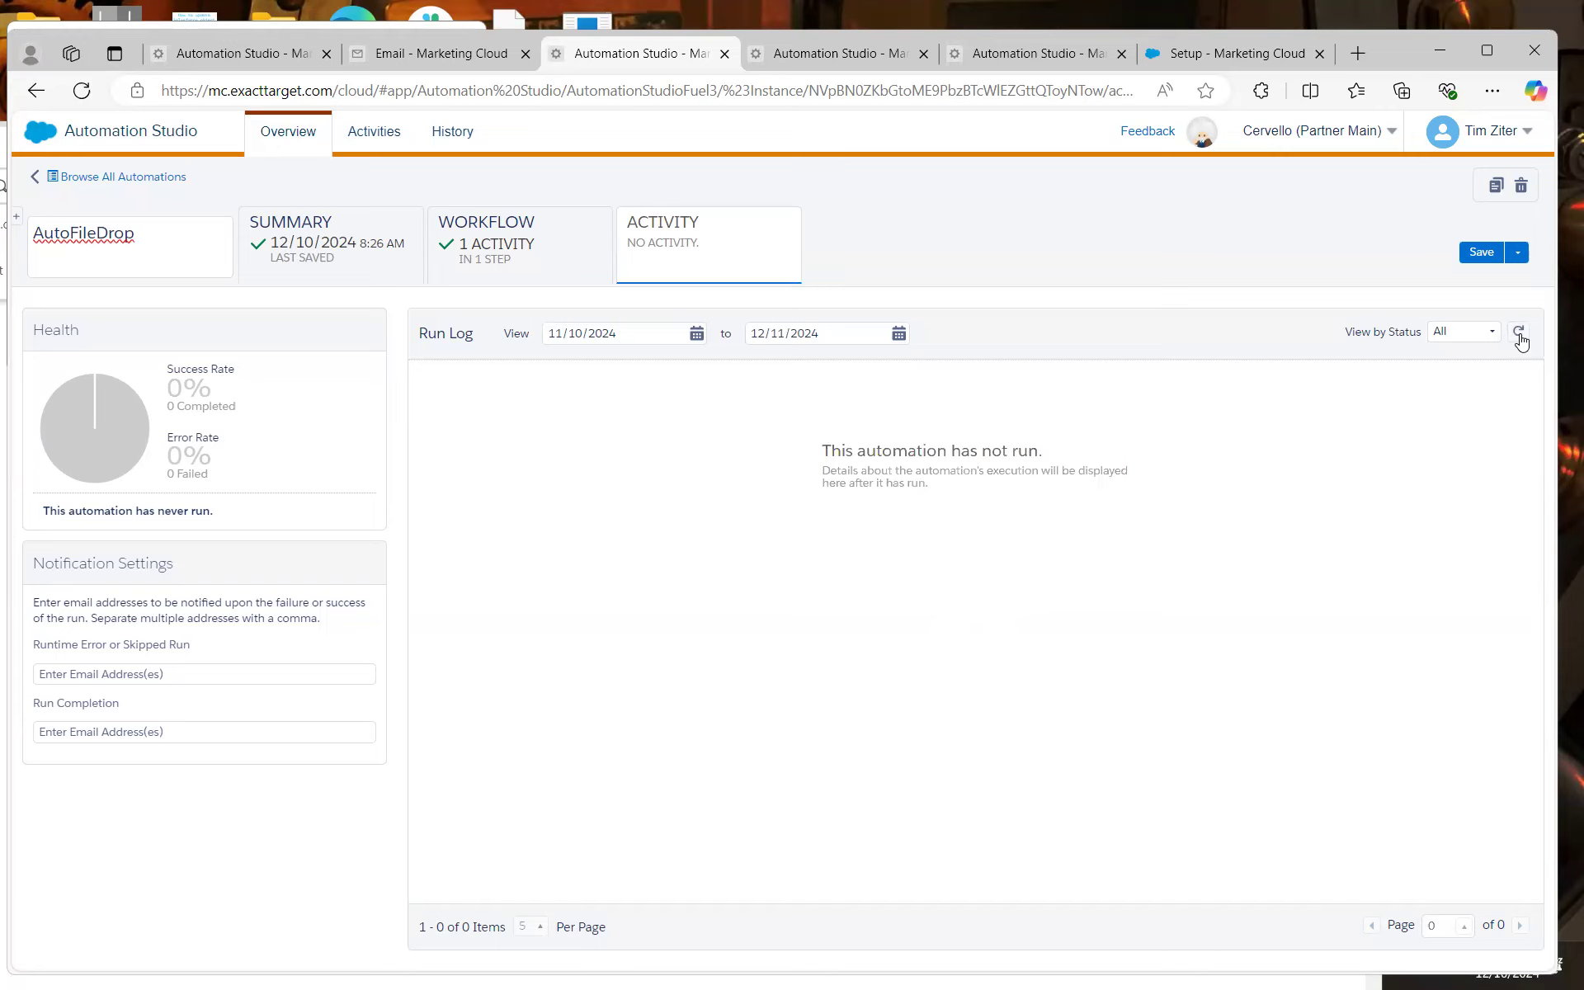
click(1521, 336)
drag(1378, 52, 1384, 52)
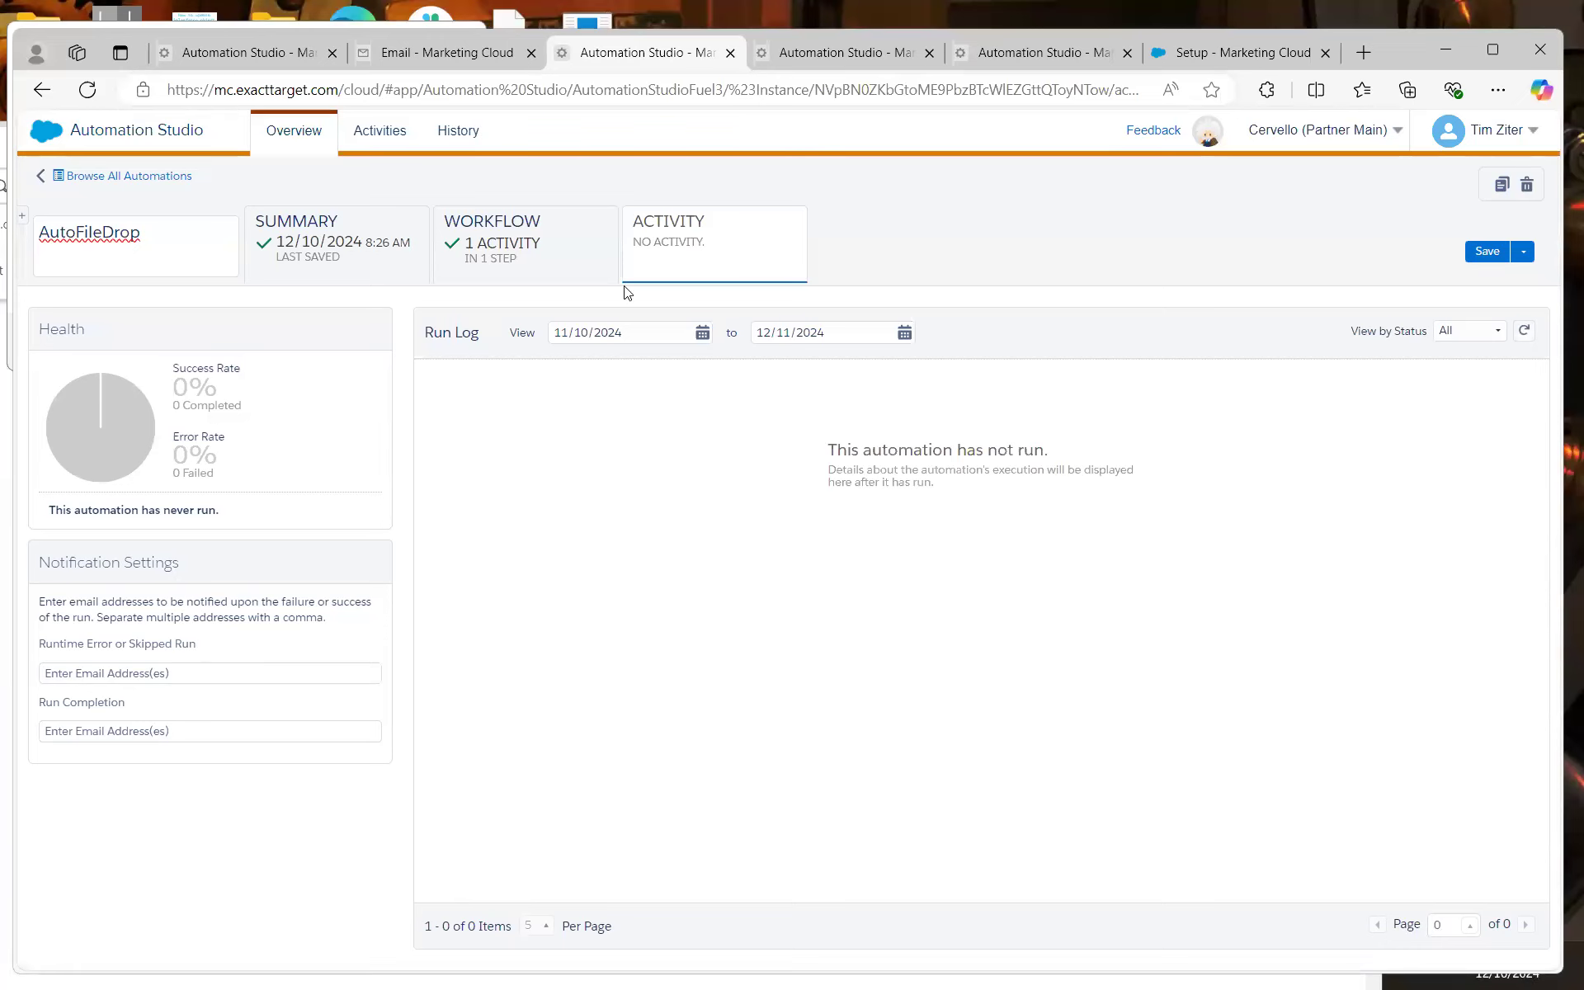
Review the automation's workflow and file drop starting source, and return to its run log
click(584, 266)
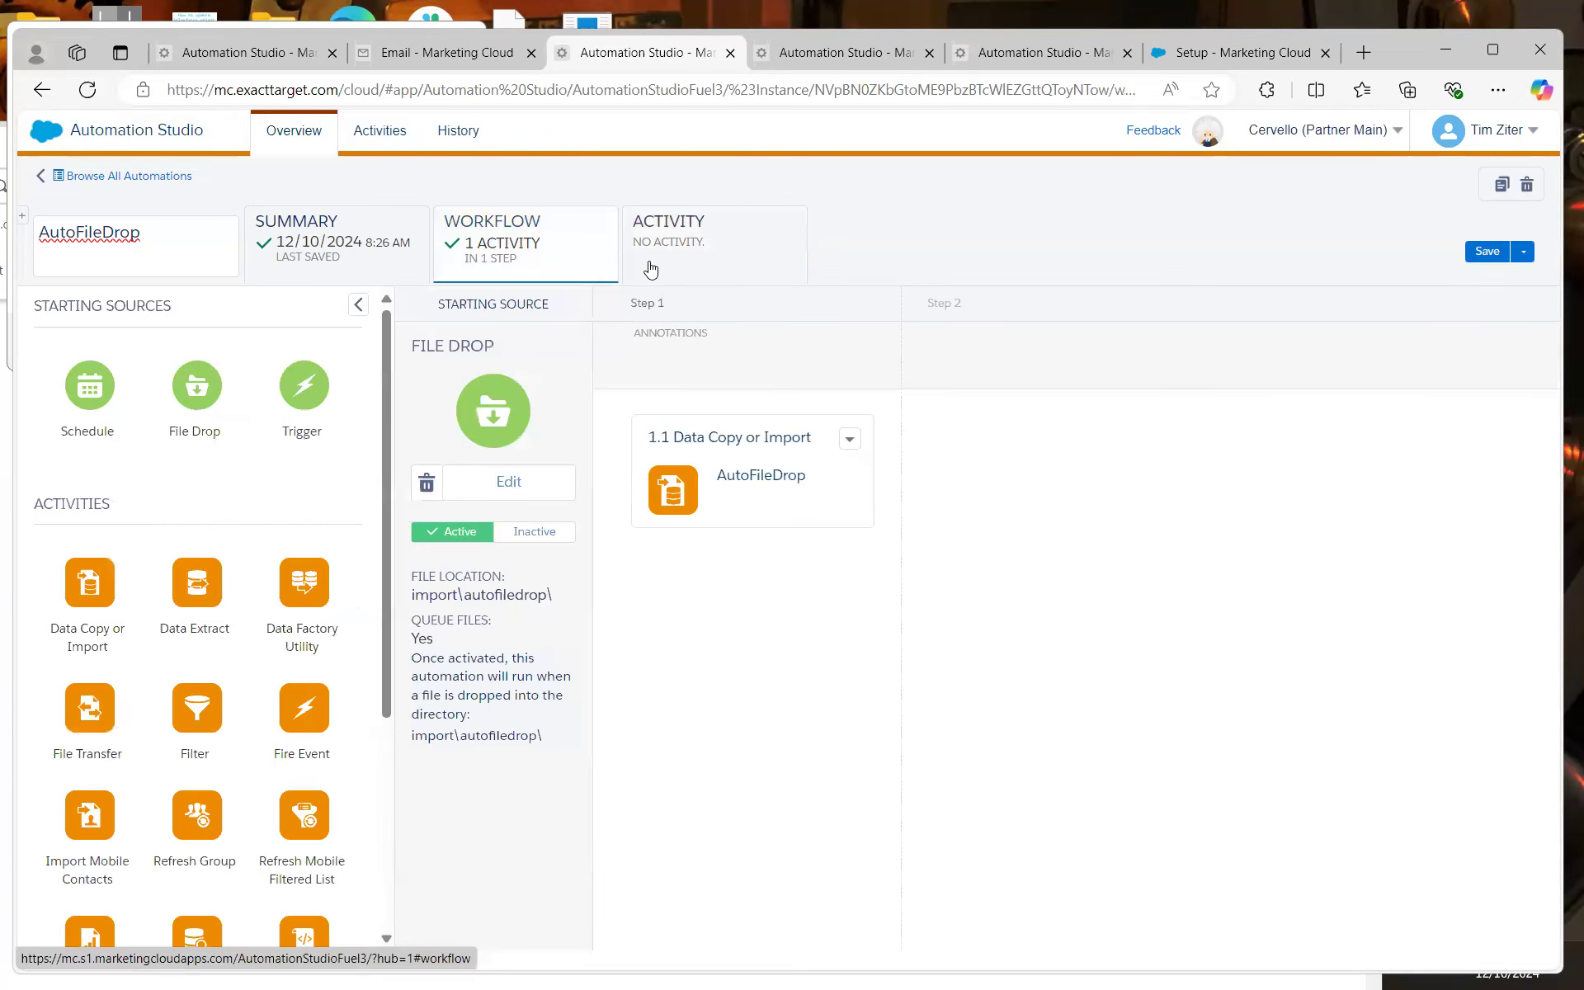
click(707, 256)
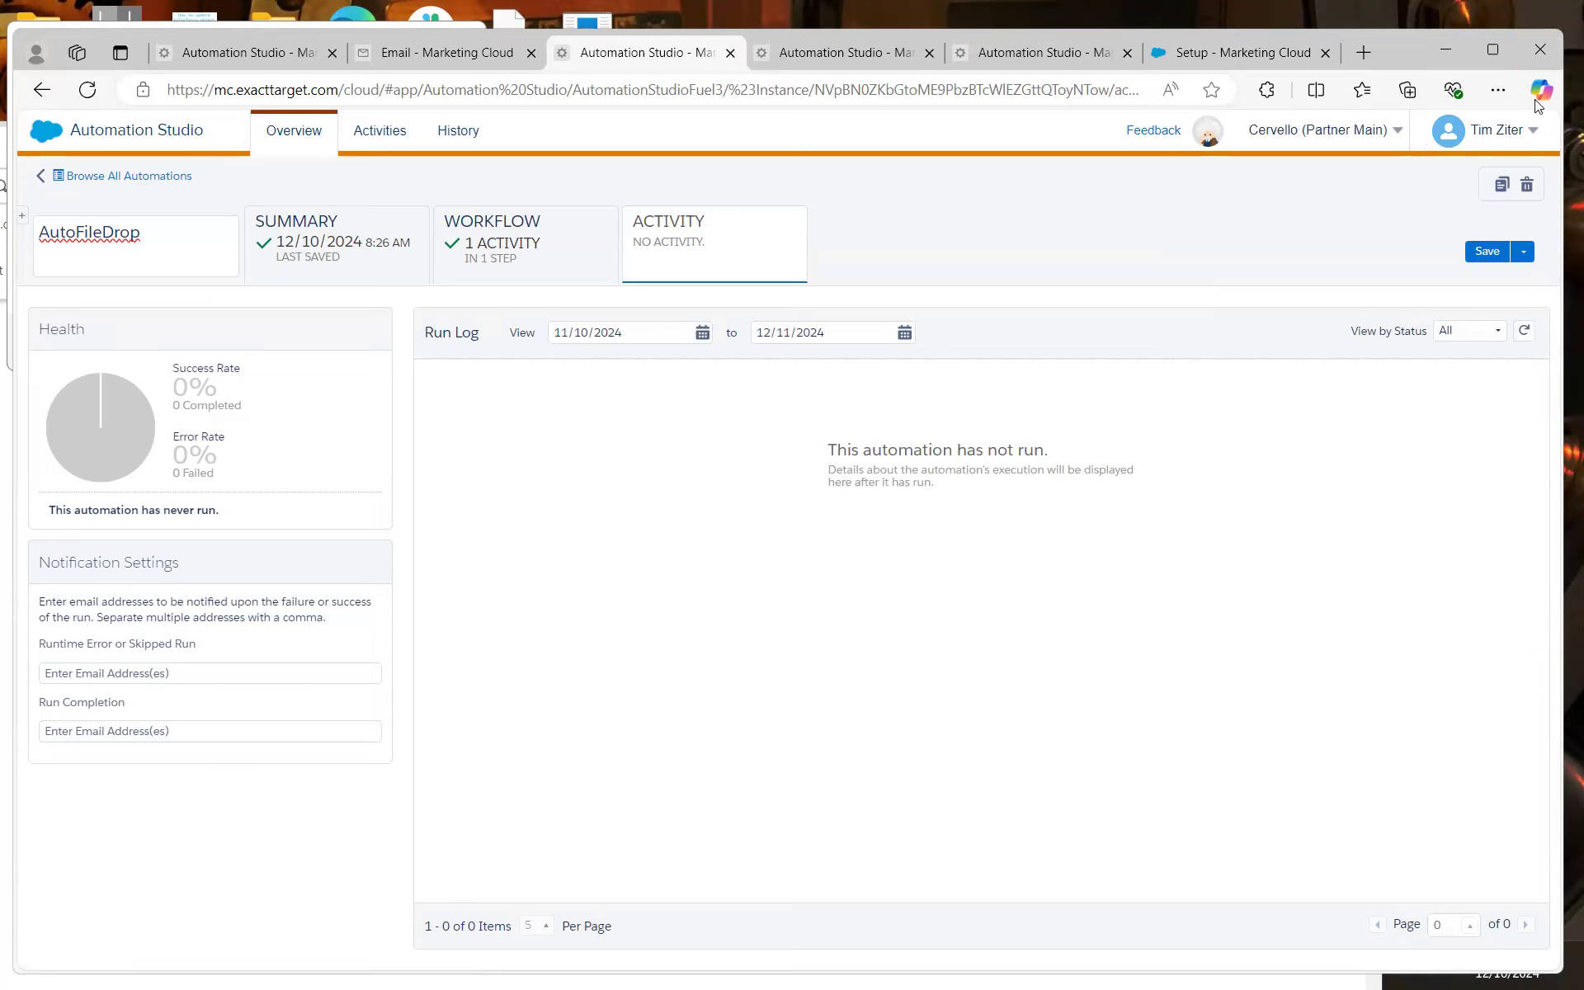
drag(1563, 33, 1565, 80)
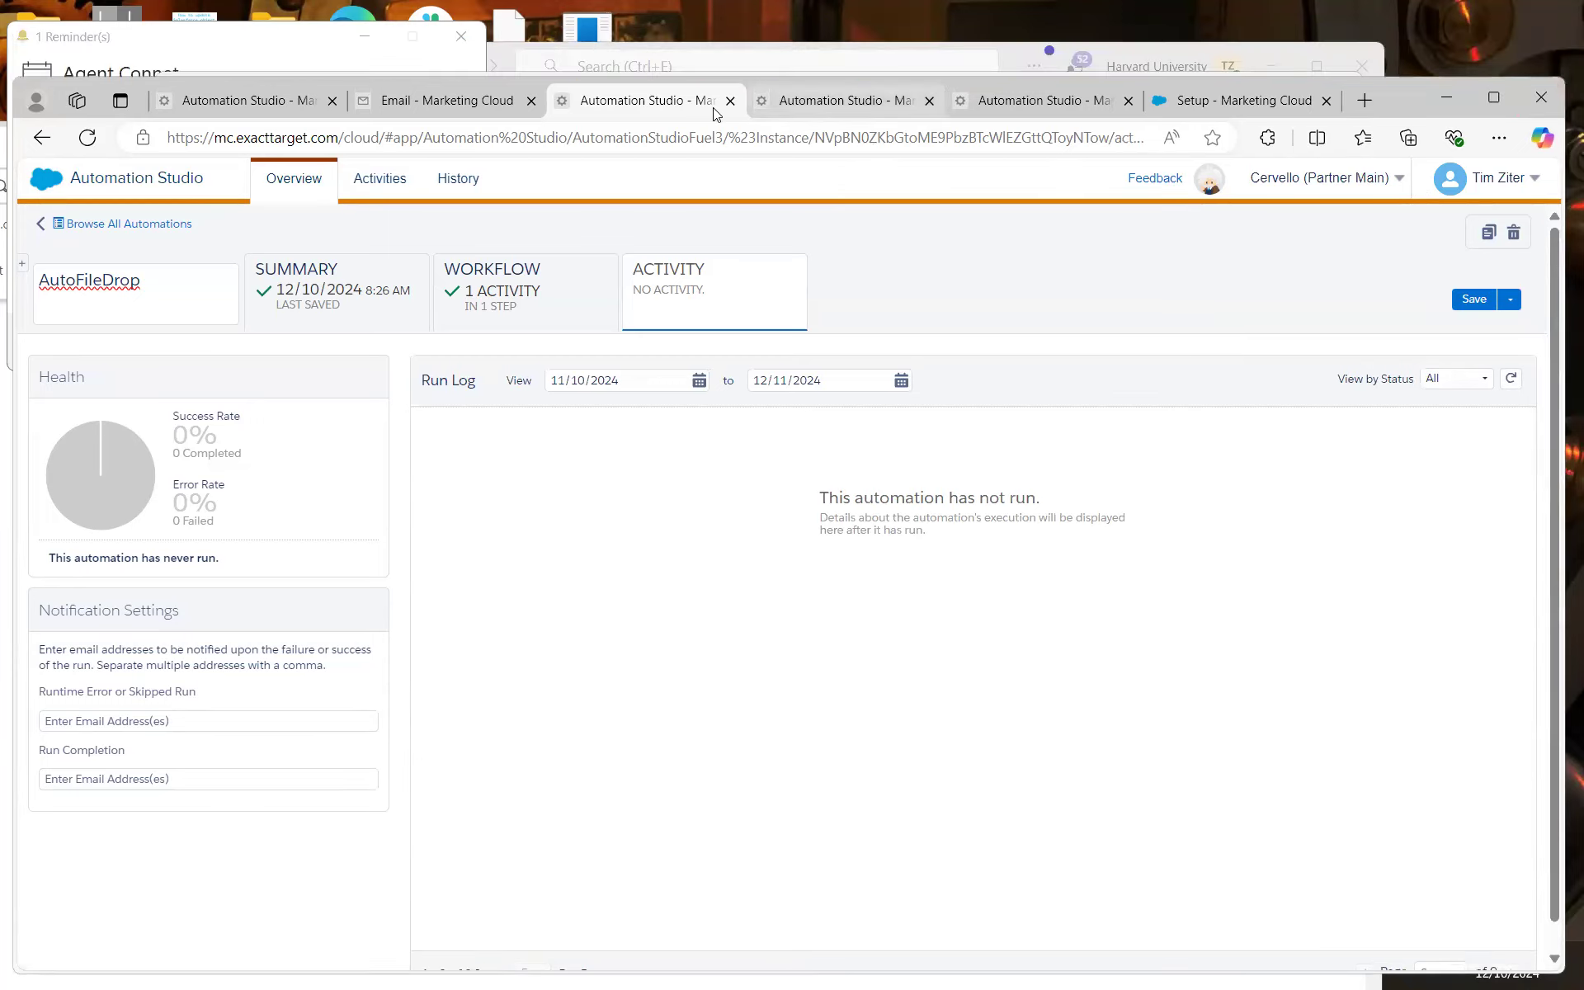
Duplicate the AutoFileDrop automation's browser tab, refresh the original's run log and switch to the duplicate
right_click(654, 110)
click(741, 226)
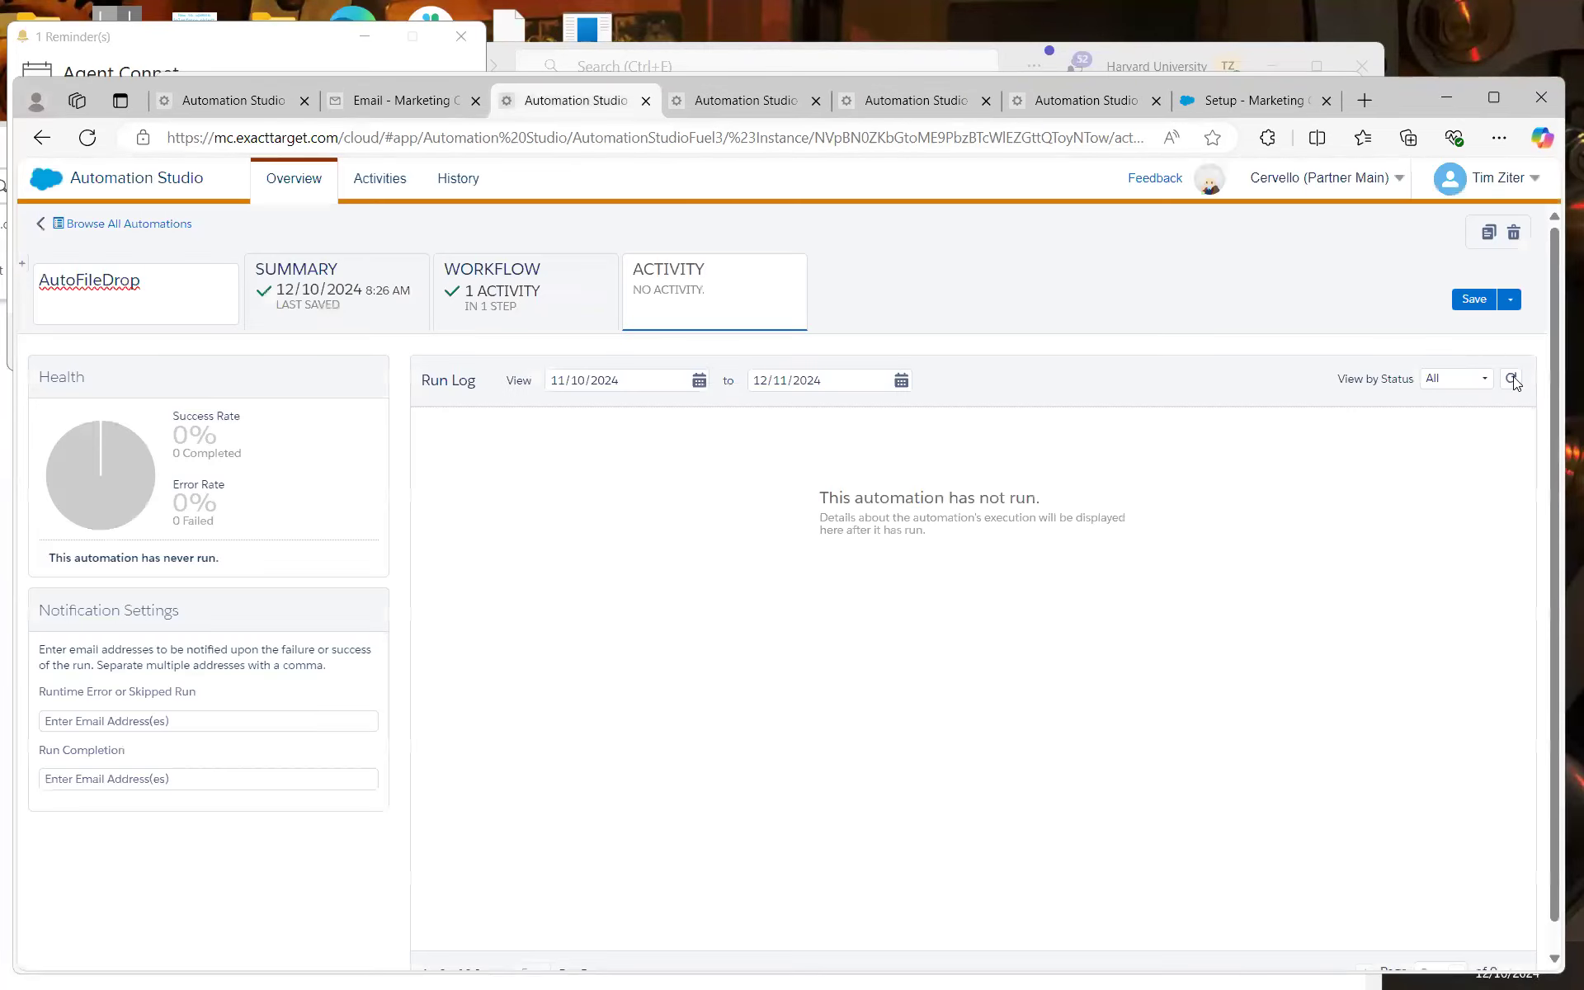
click(1512, 379)
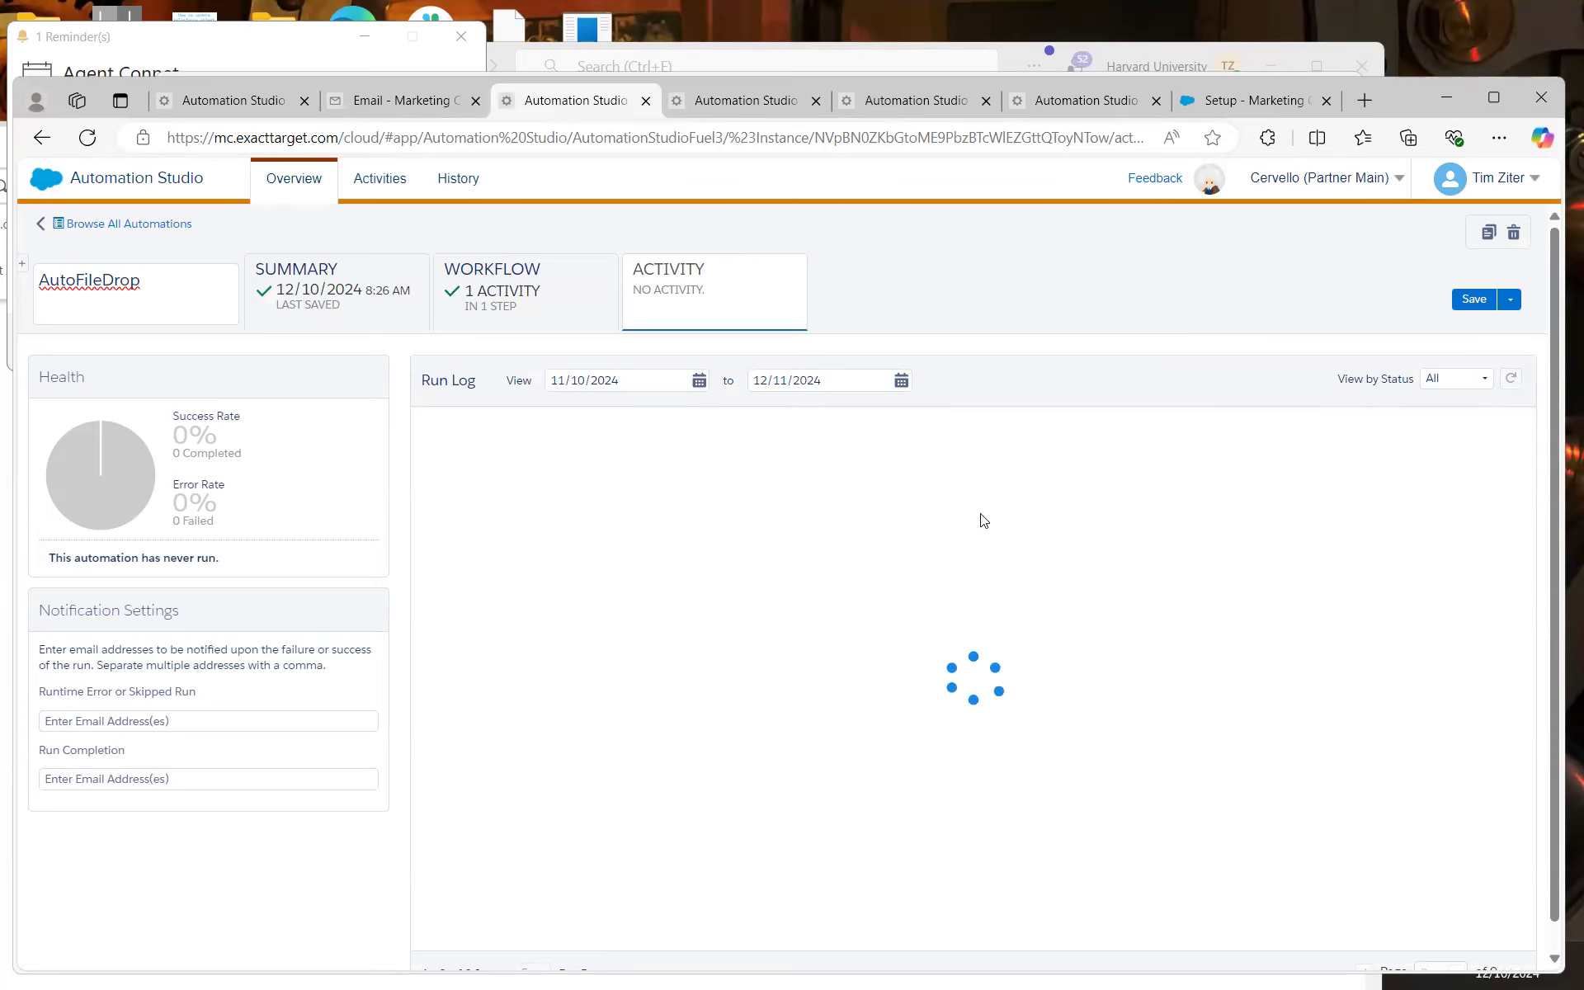
click(745, 109)
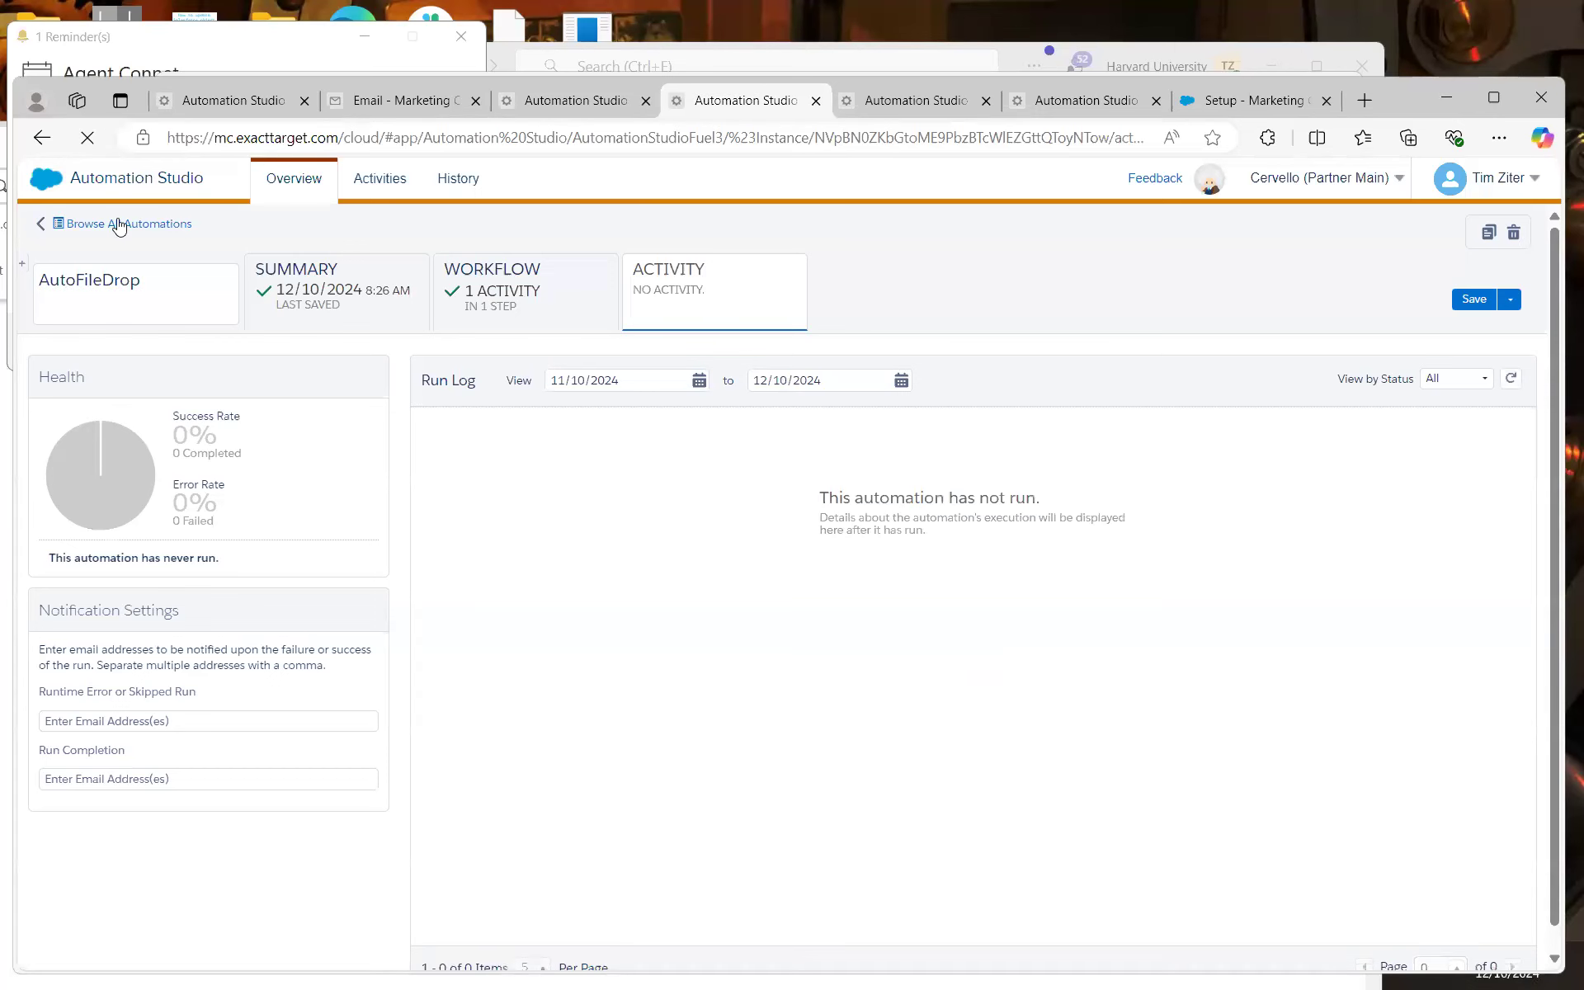
In the duplicated tab, create a new automation in the Hands On > AutoStudio folder
click(119, 227)
click(90, 655)
click(187, 685)
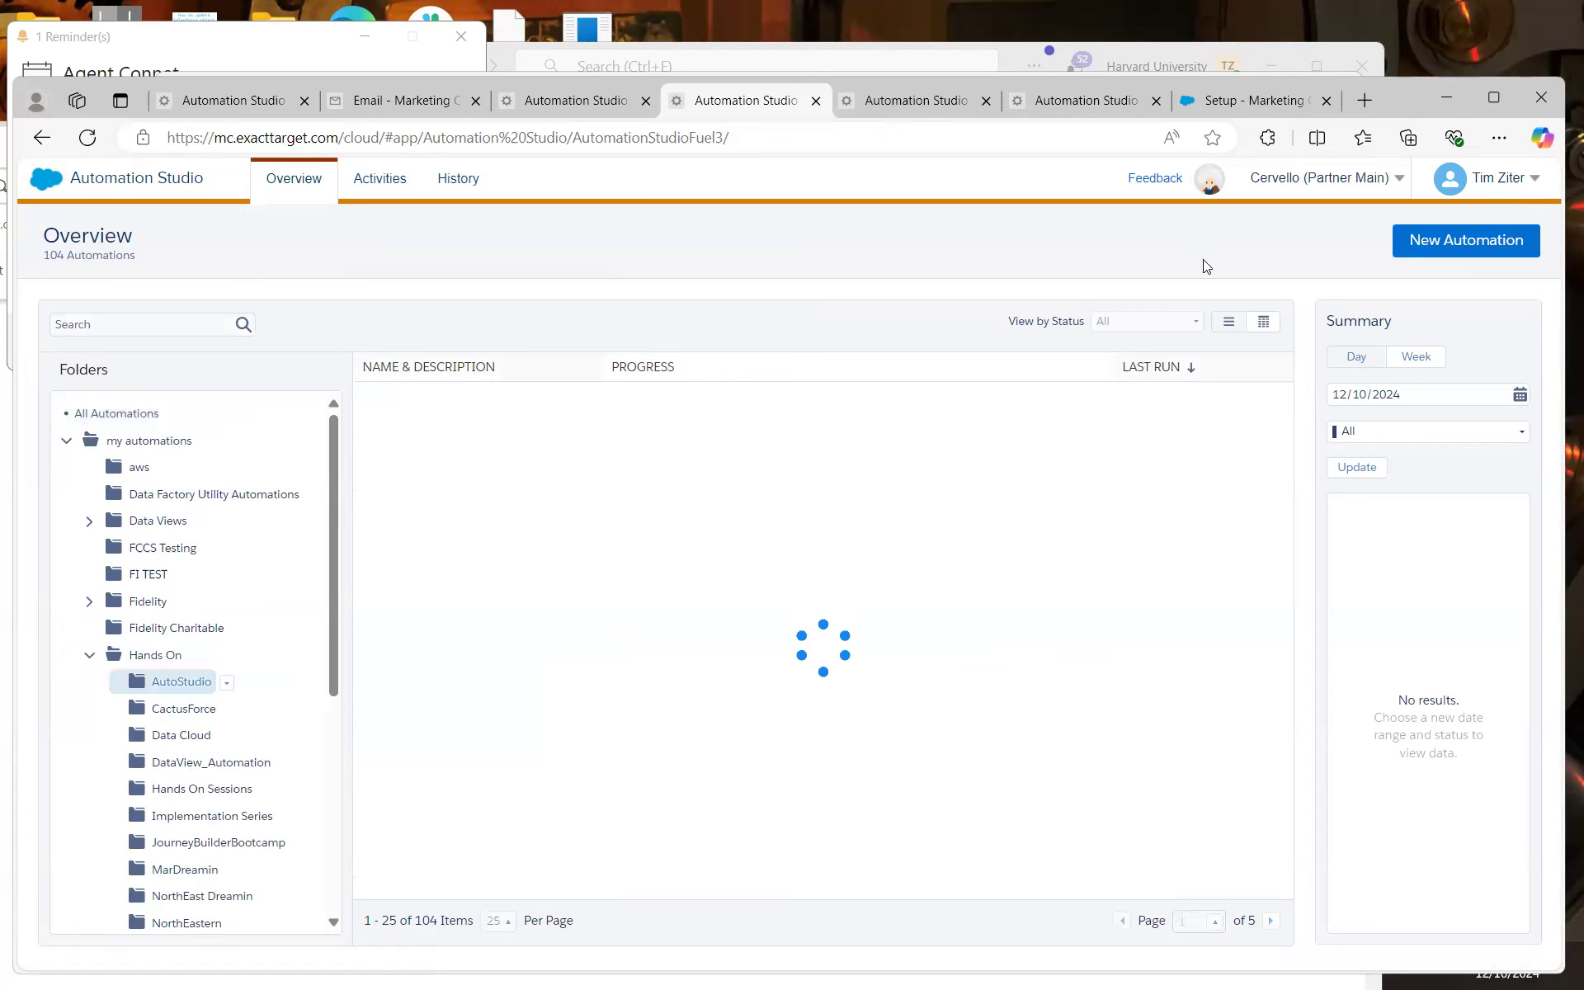
click(1460, 240)
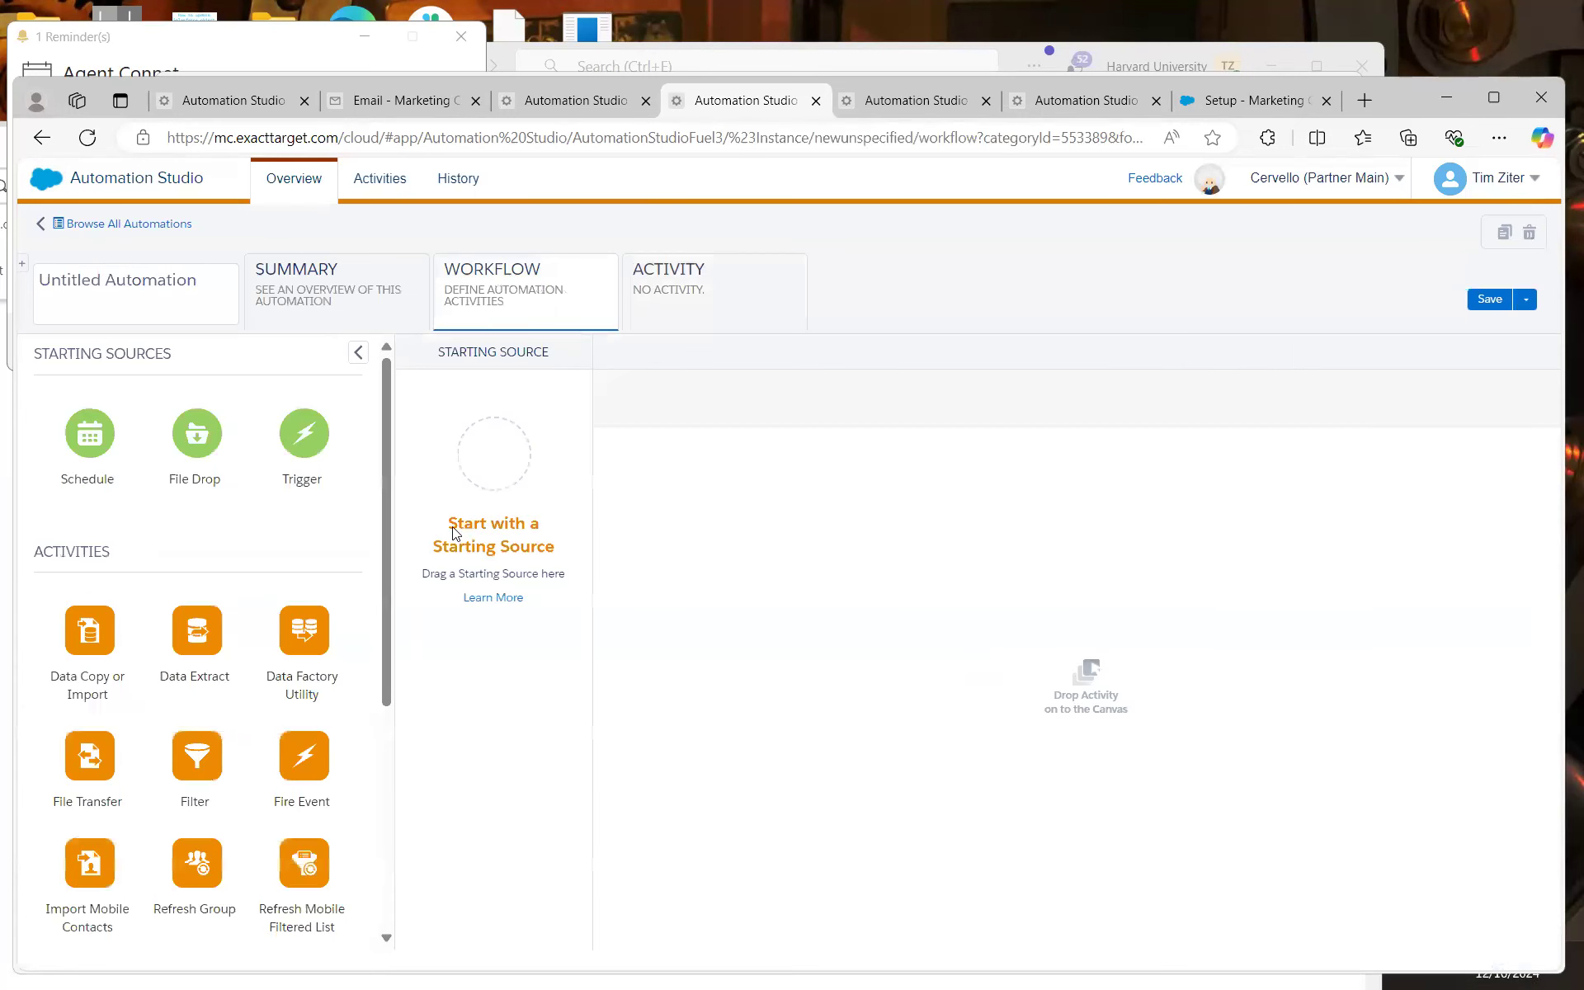
Name the new automation S3Product and save it
click(121, 278)
text(S)
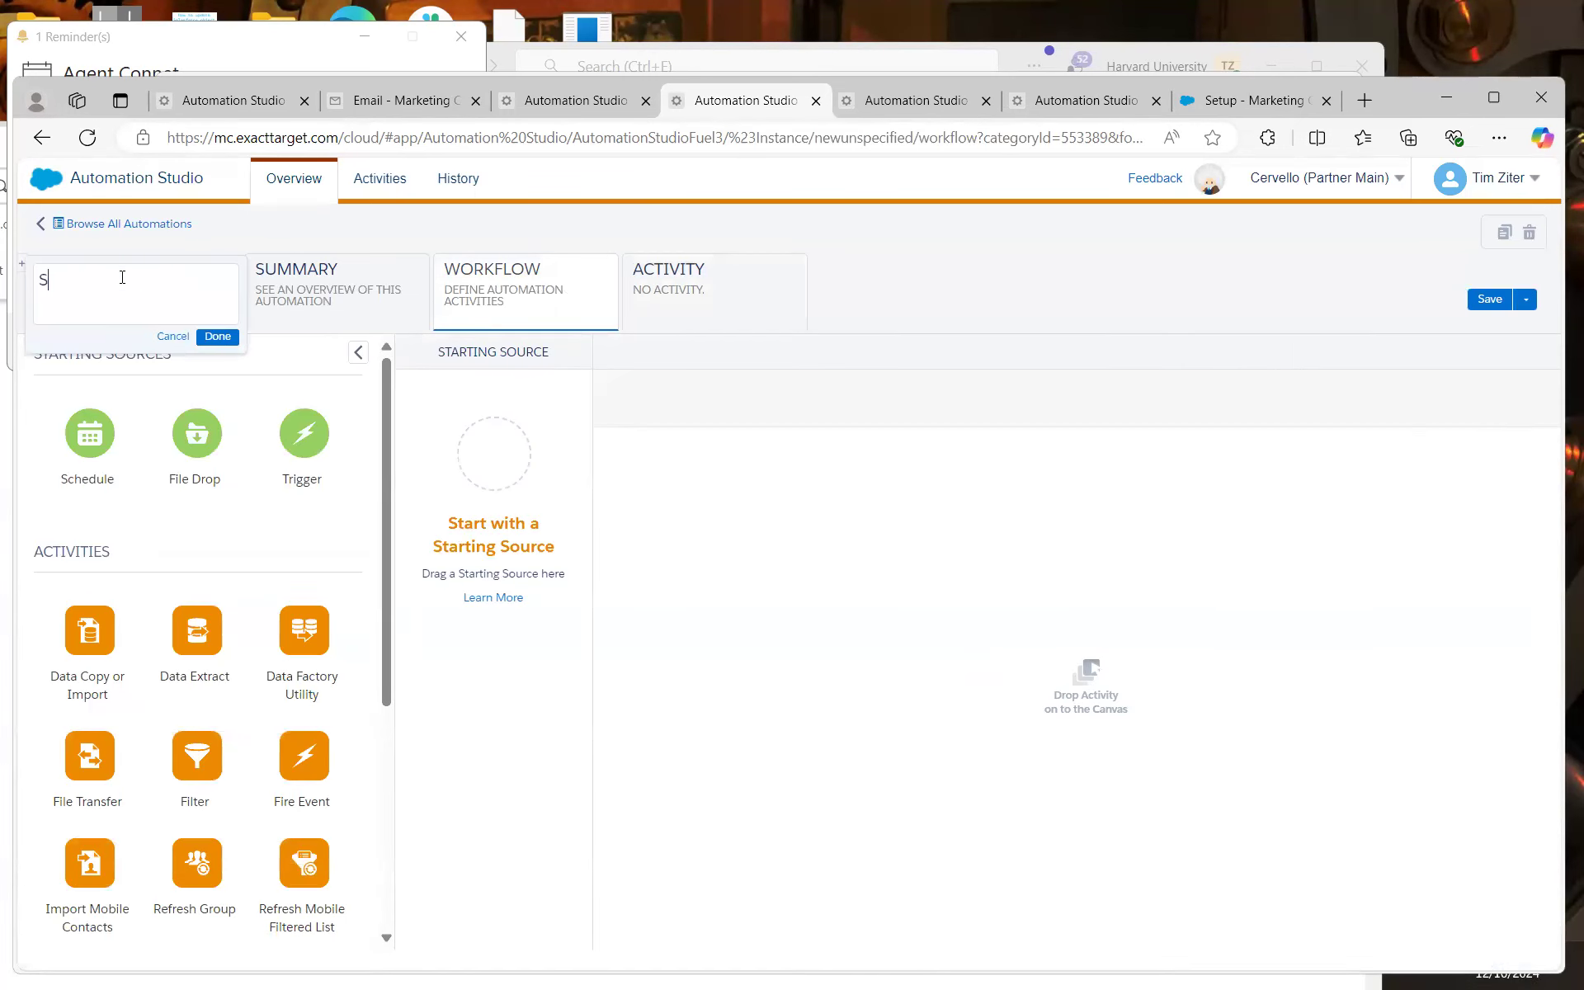
text(3Product)
click(220, 338)
click(1502, 298)
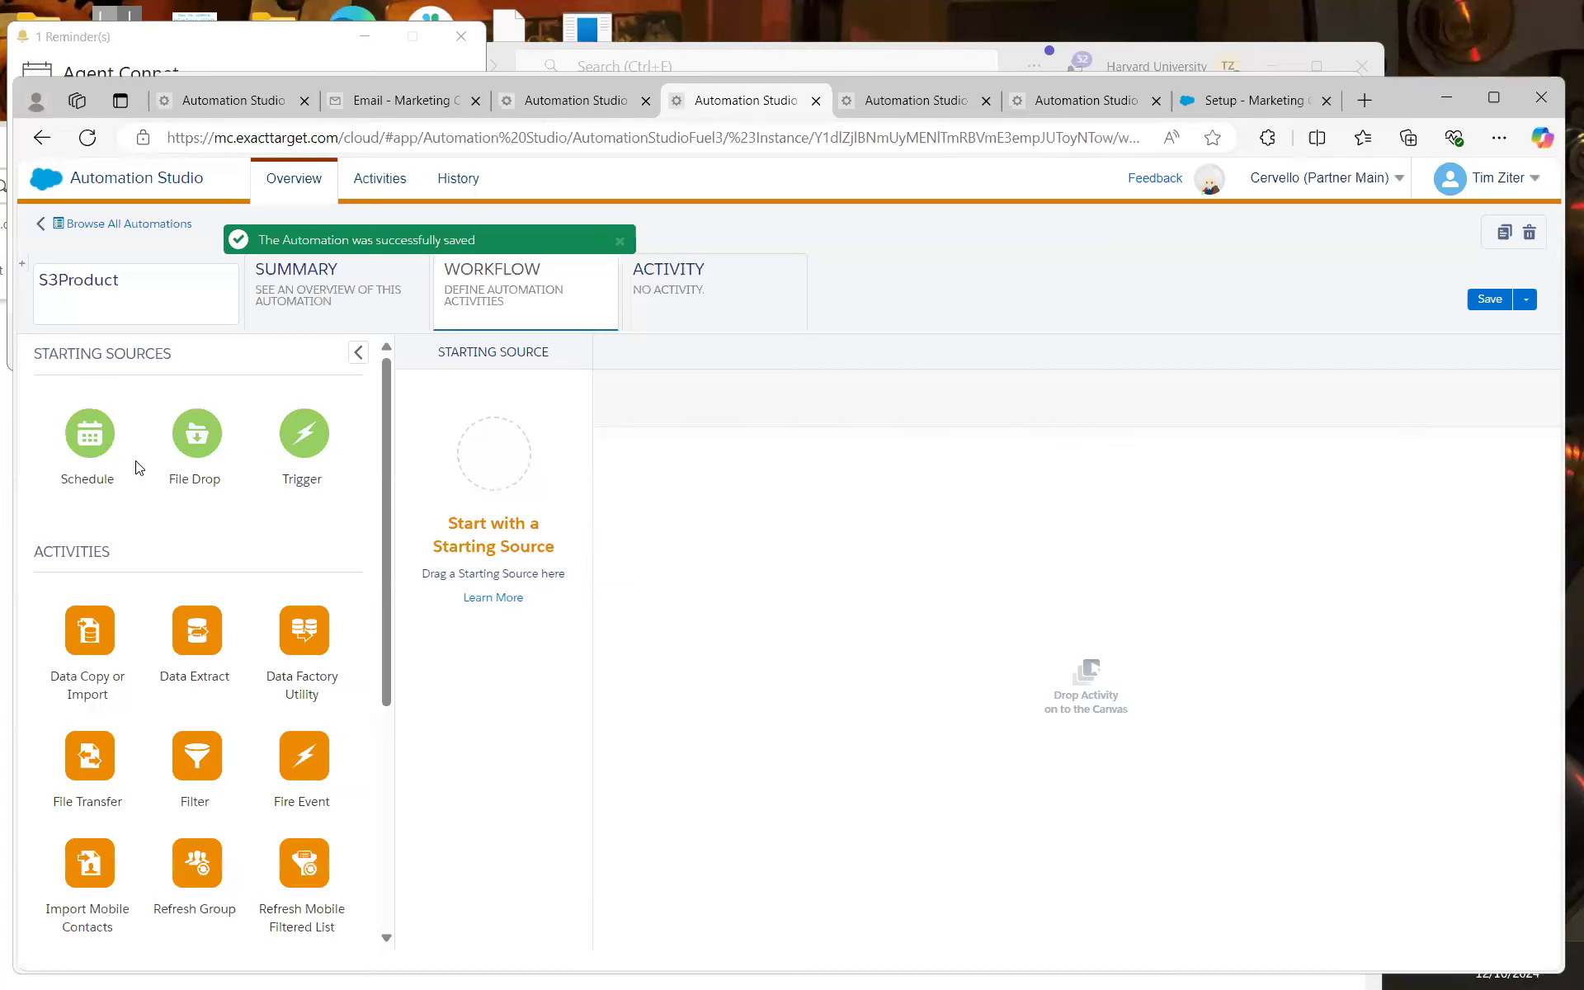
Add a Schedule starting source and a Data Copy or Import activity in Step 1, and begin a new import definition for it
drag(90, 436, 516, 474)
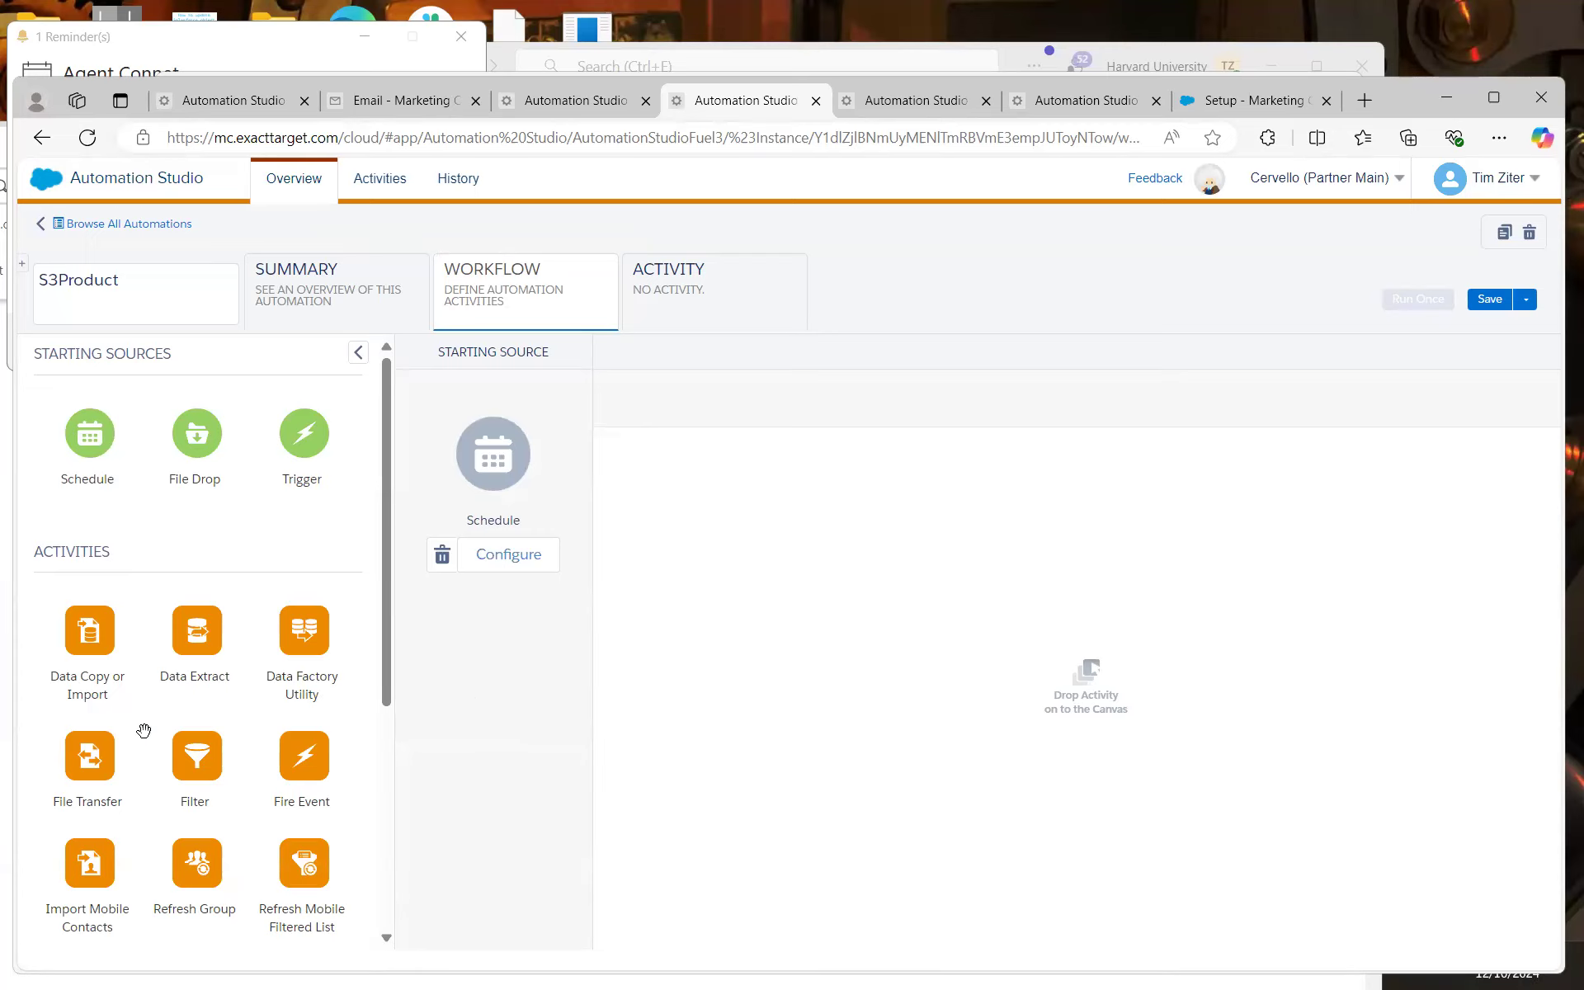
drag(89, 632, 745, 493)
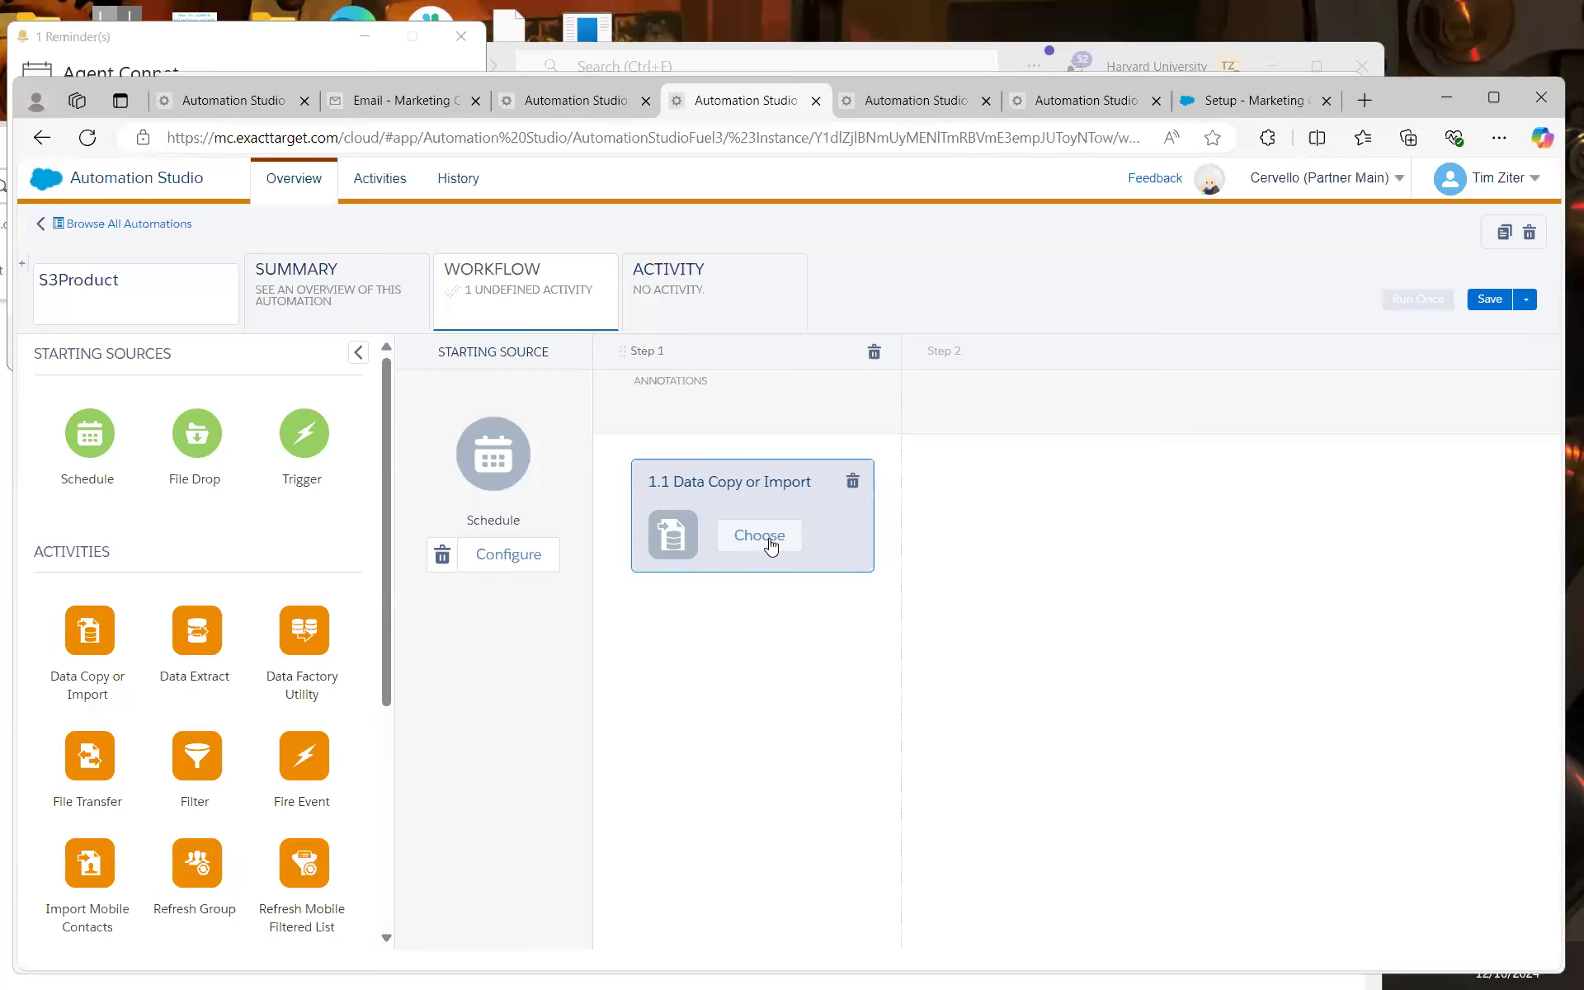
click(770, 541)
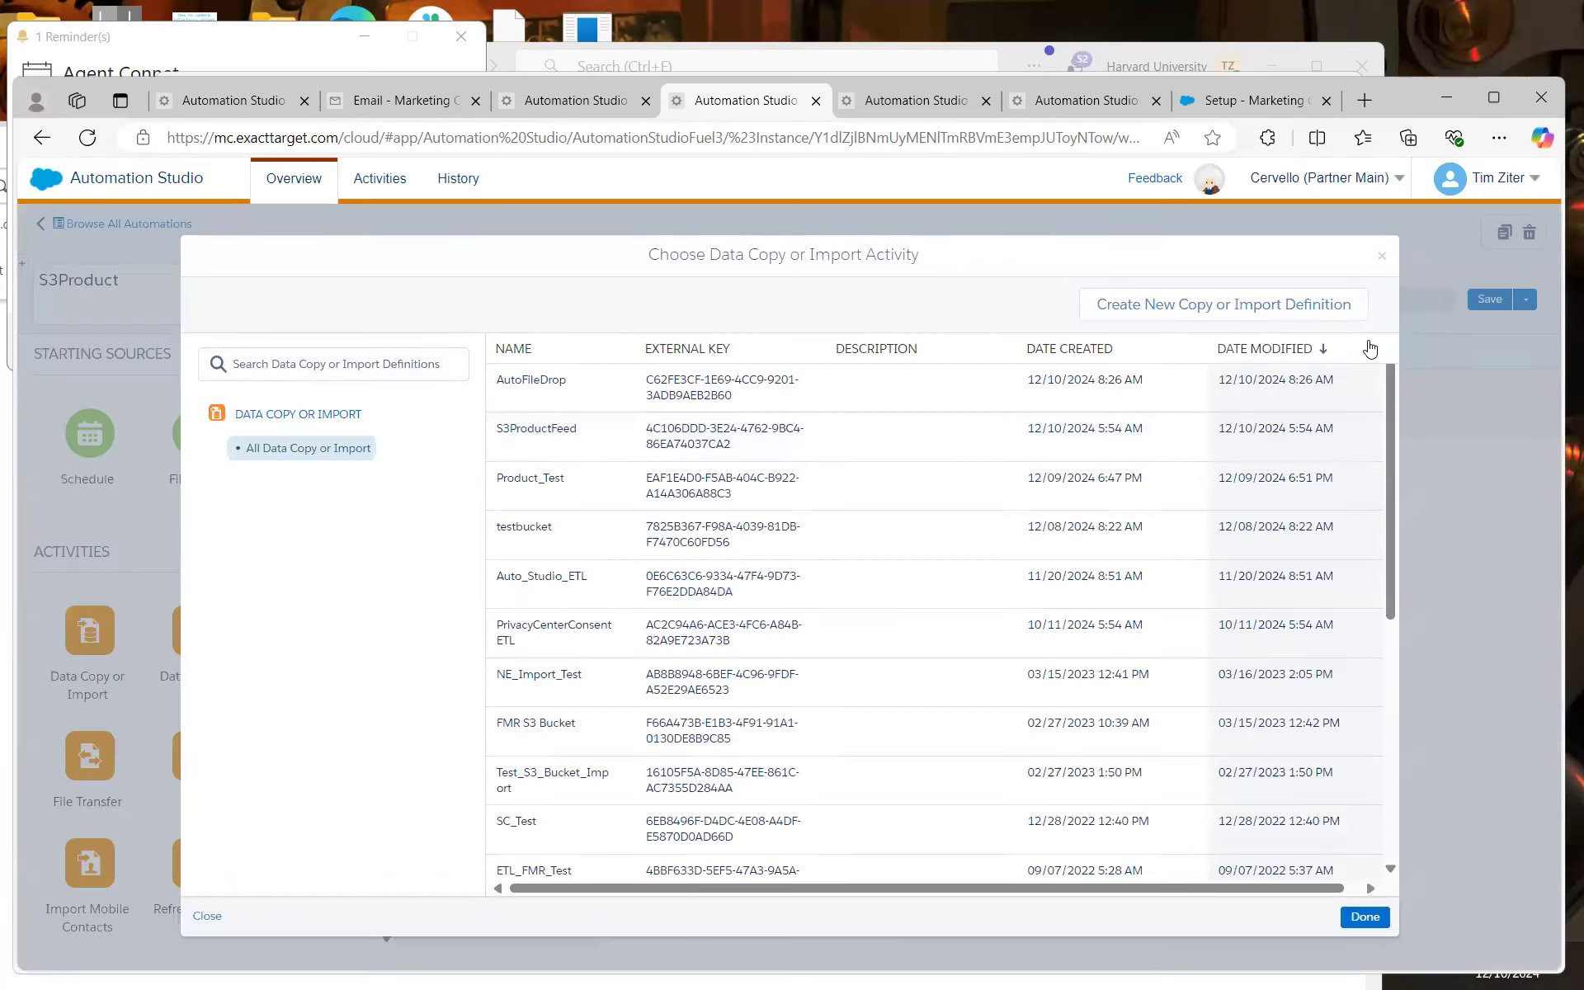
click(1255, 306)
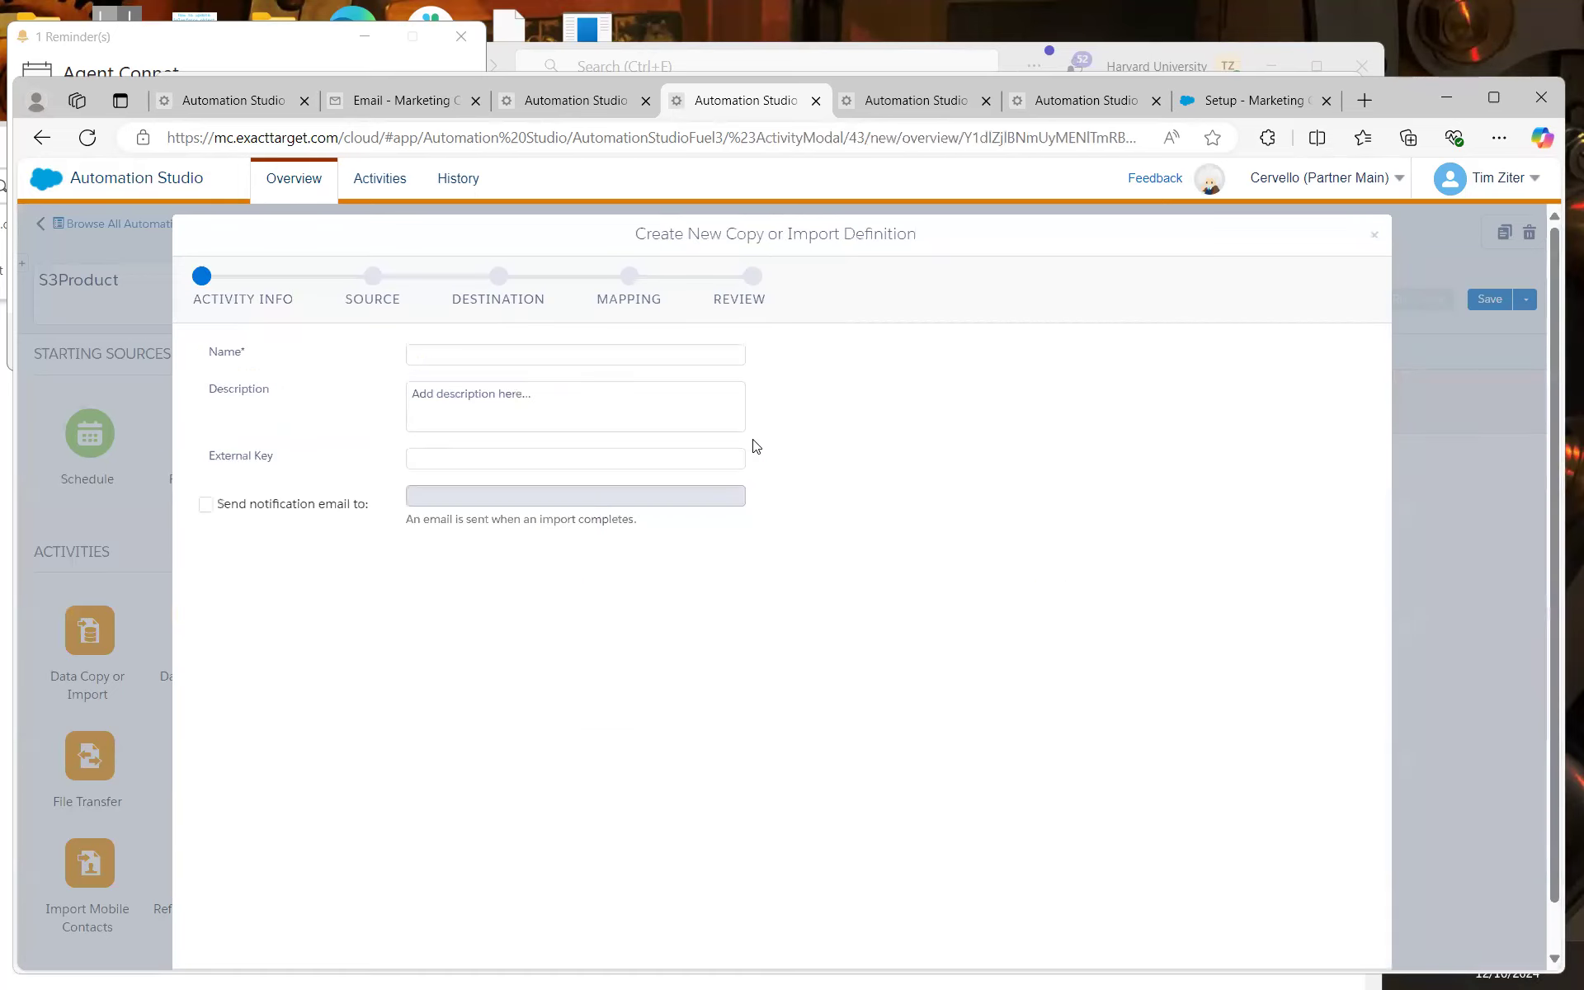
Name the import definition S3Product and enable the notification email, filling in the recipient's e-mail address
click(454, 353)
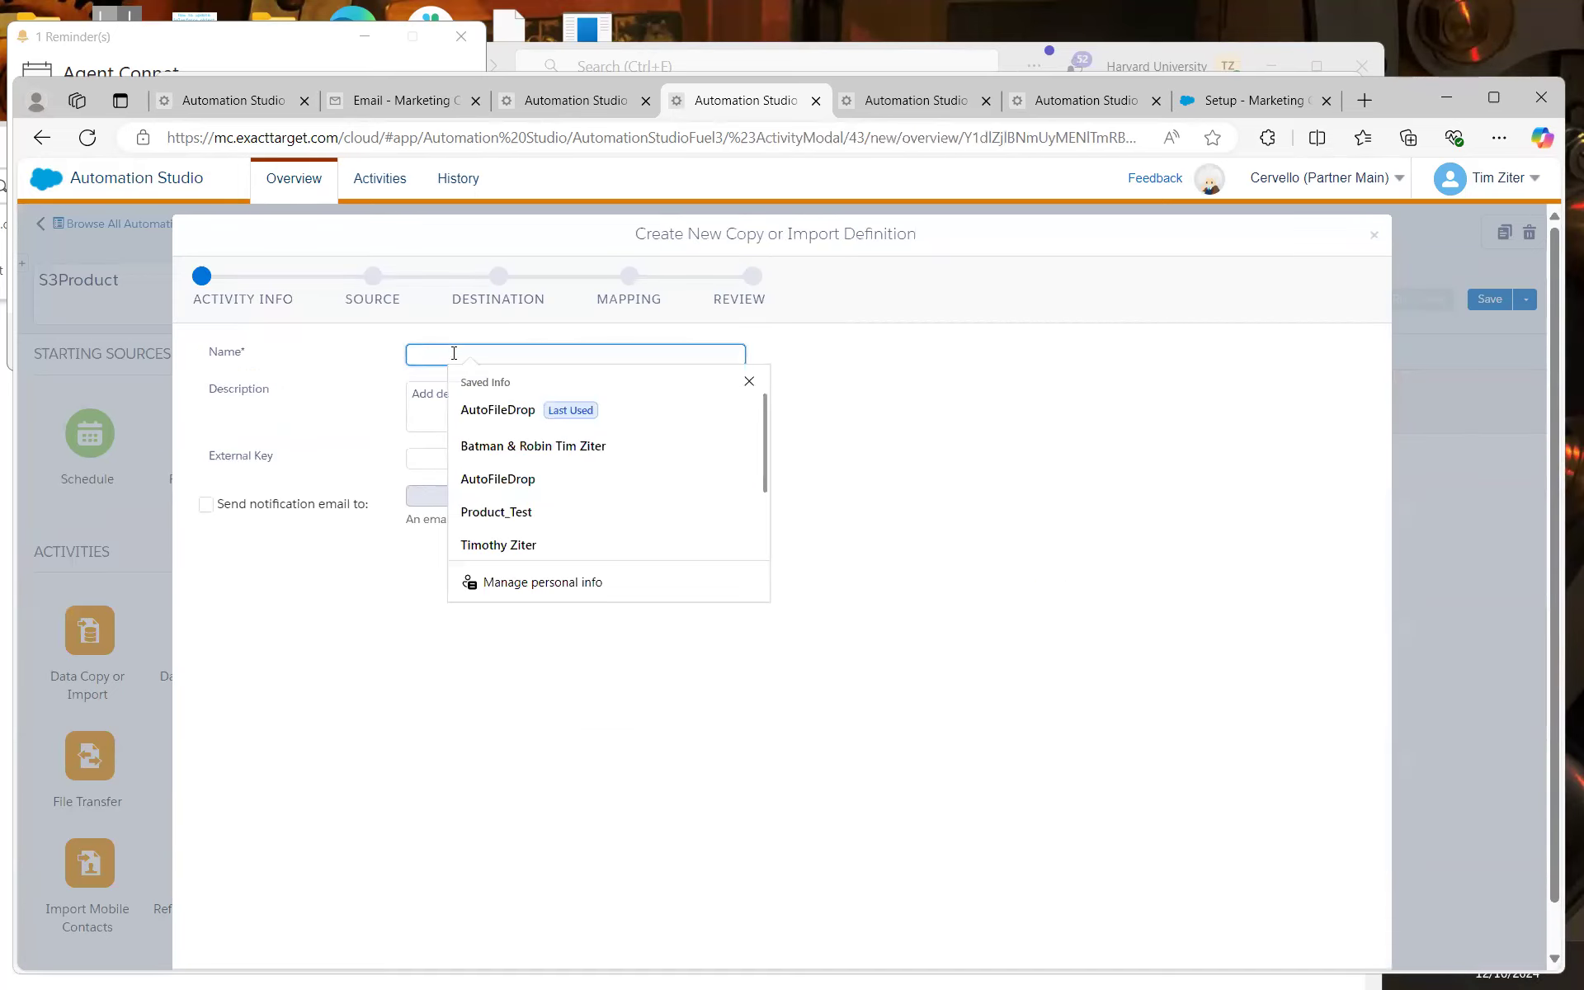
text(S3Product)
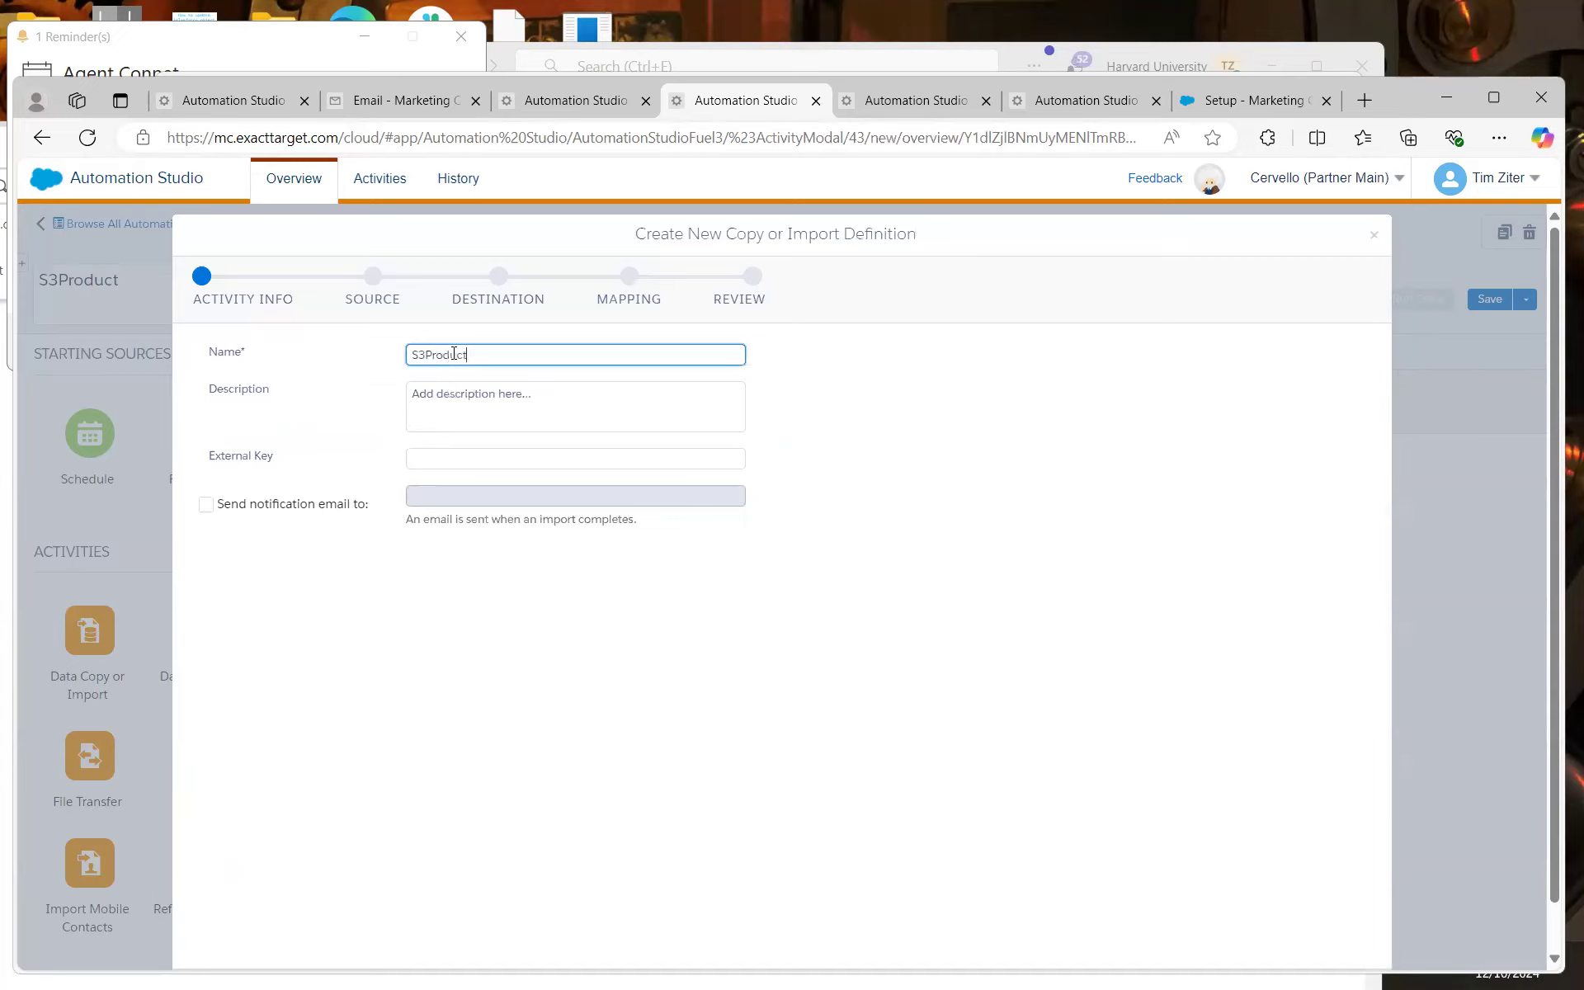
click(206, 504)
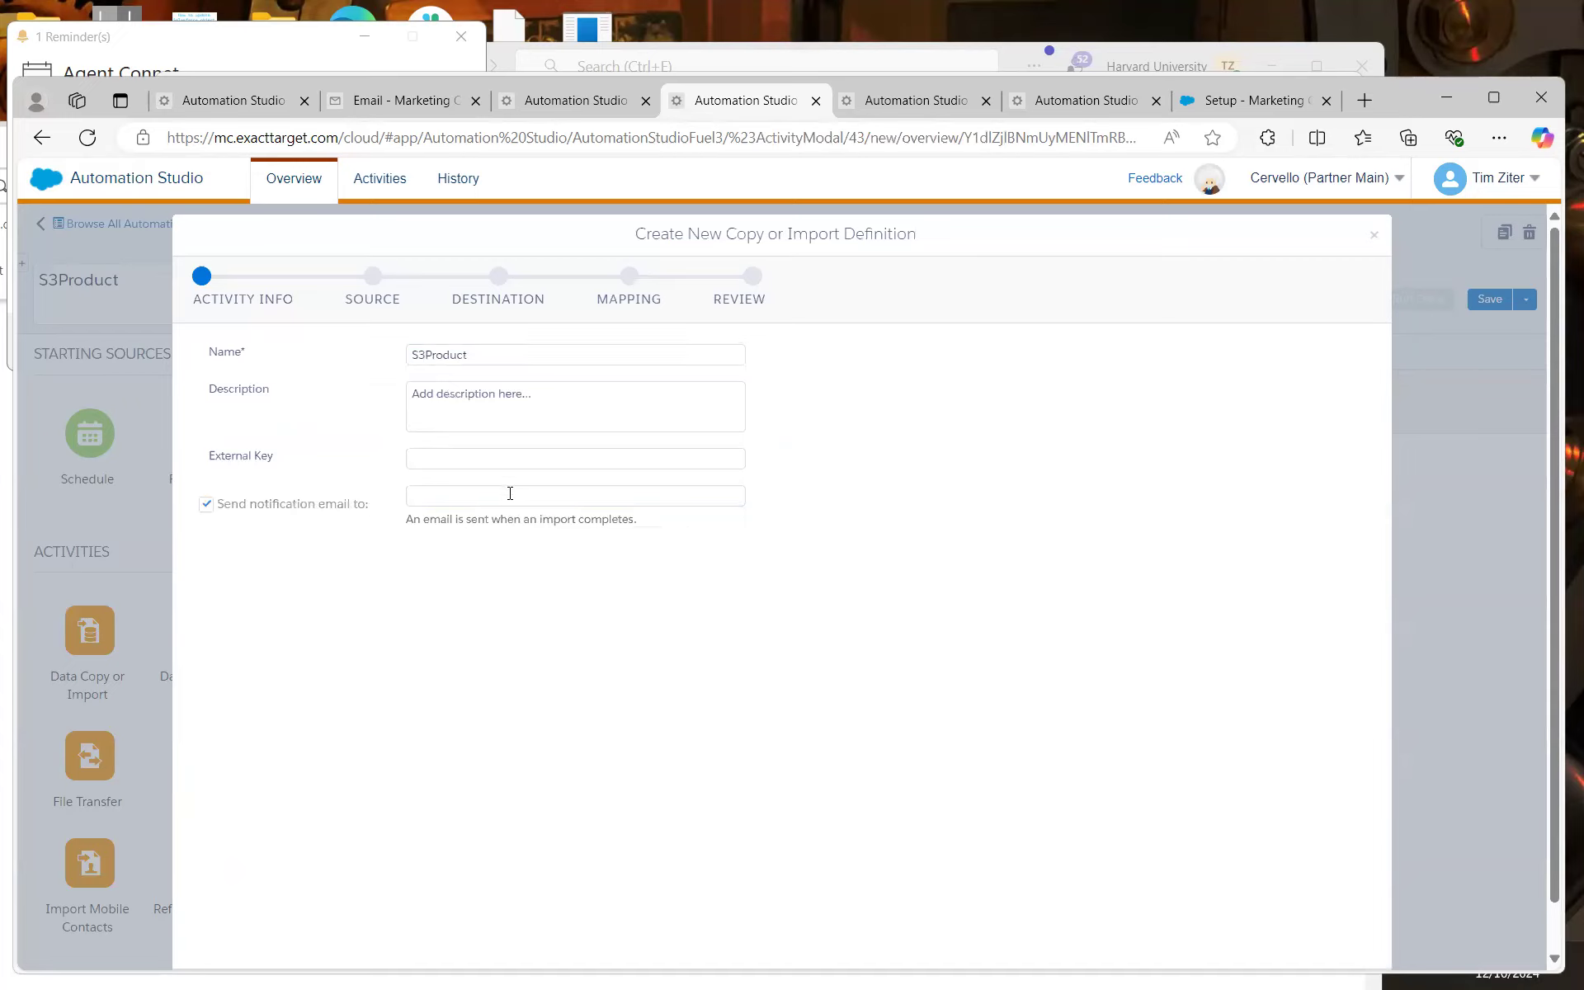
click(508, 494)
click(536, 551)
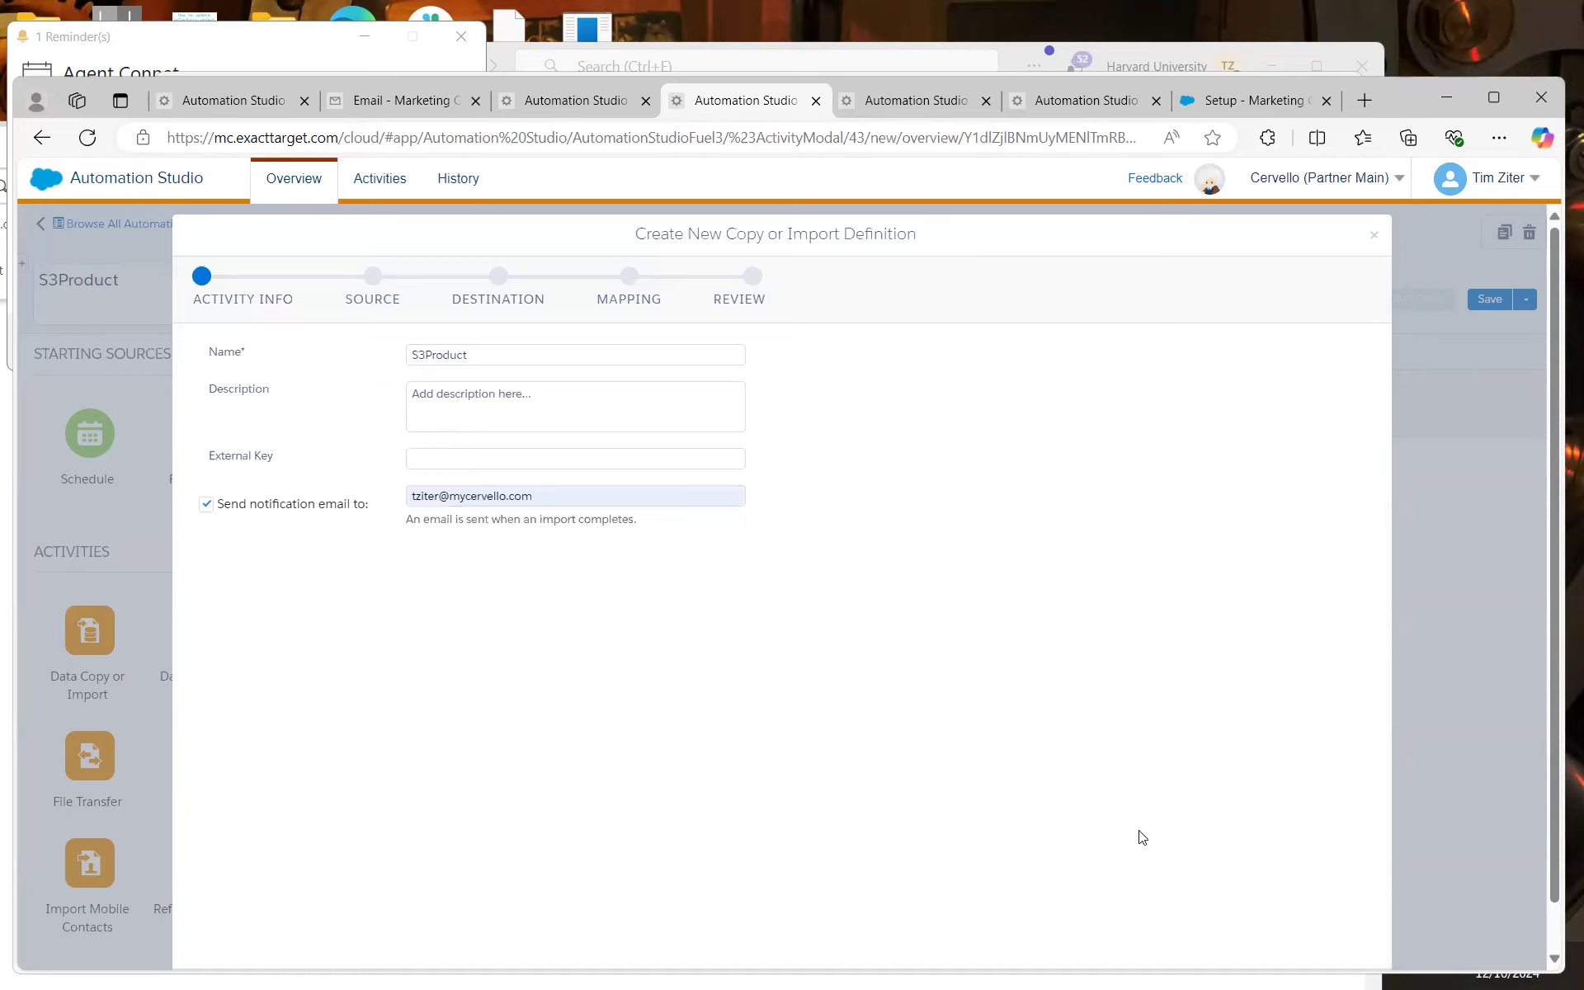
Proceed to the source settings, choose File Location as the data source and set the location to Amazon s3 Bucket_TZ
scroll(1218, 648, down, 2)
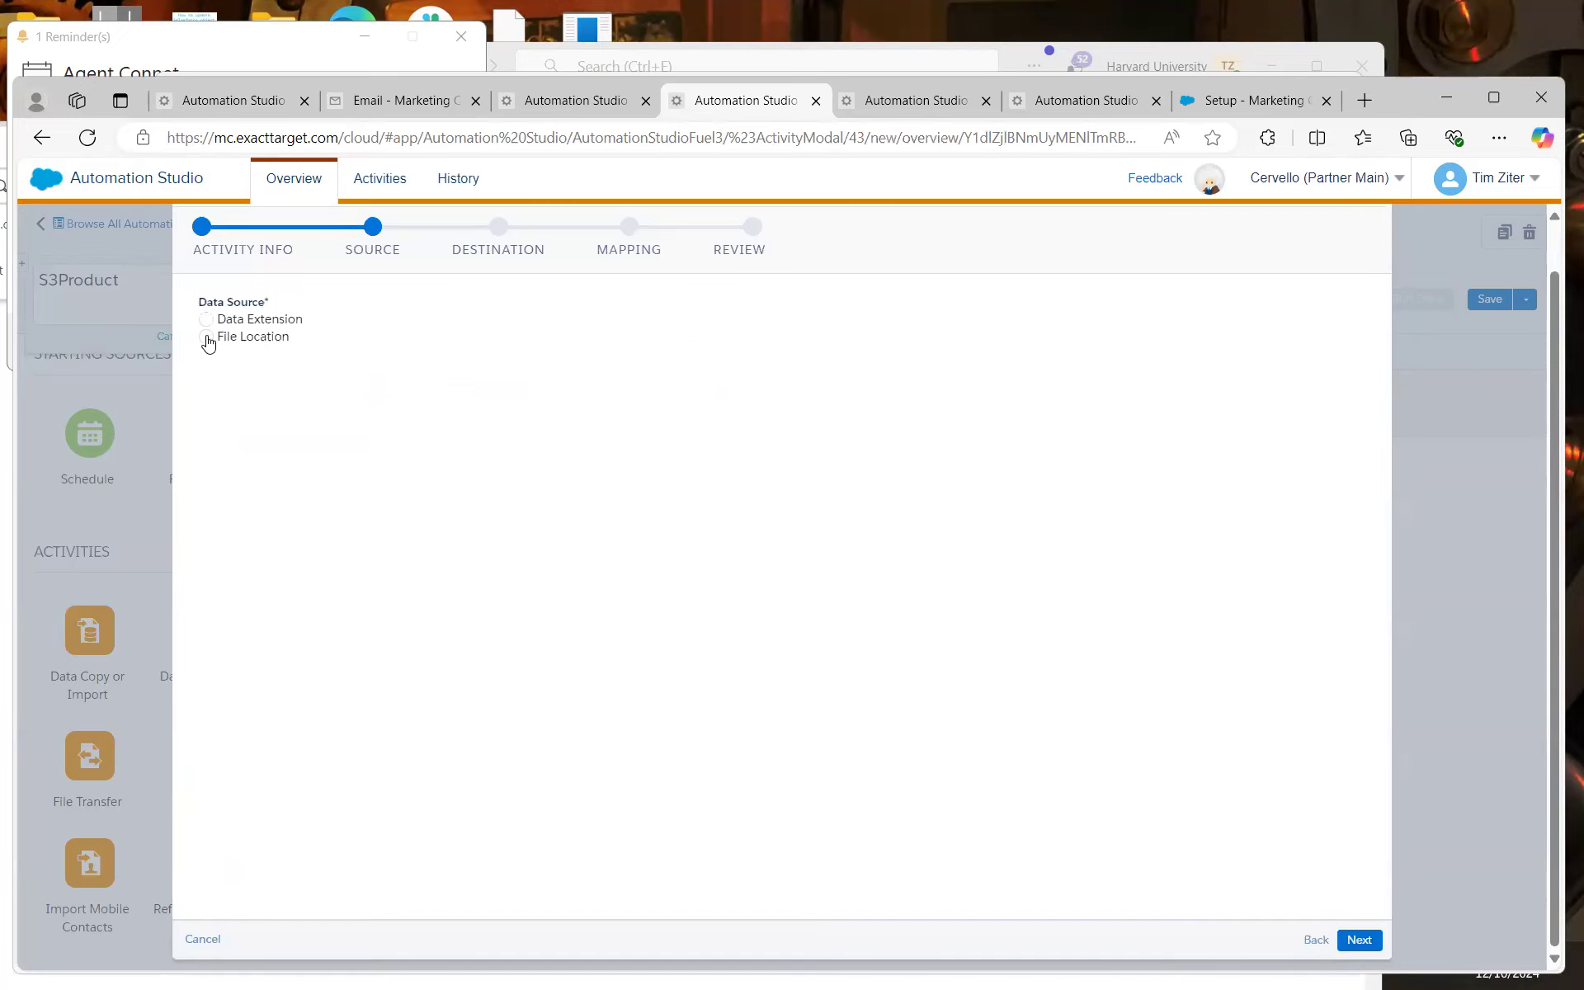
click(206, 338)
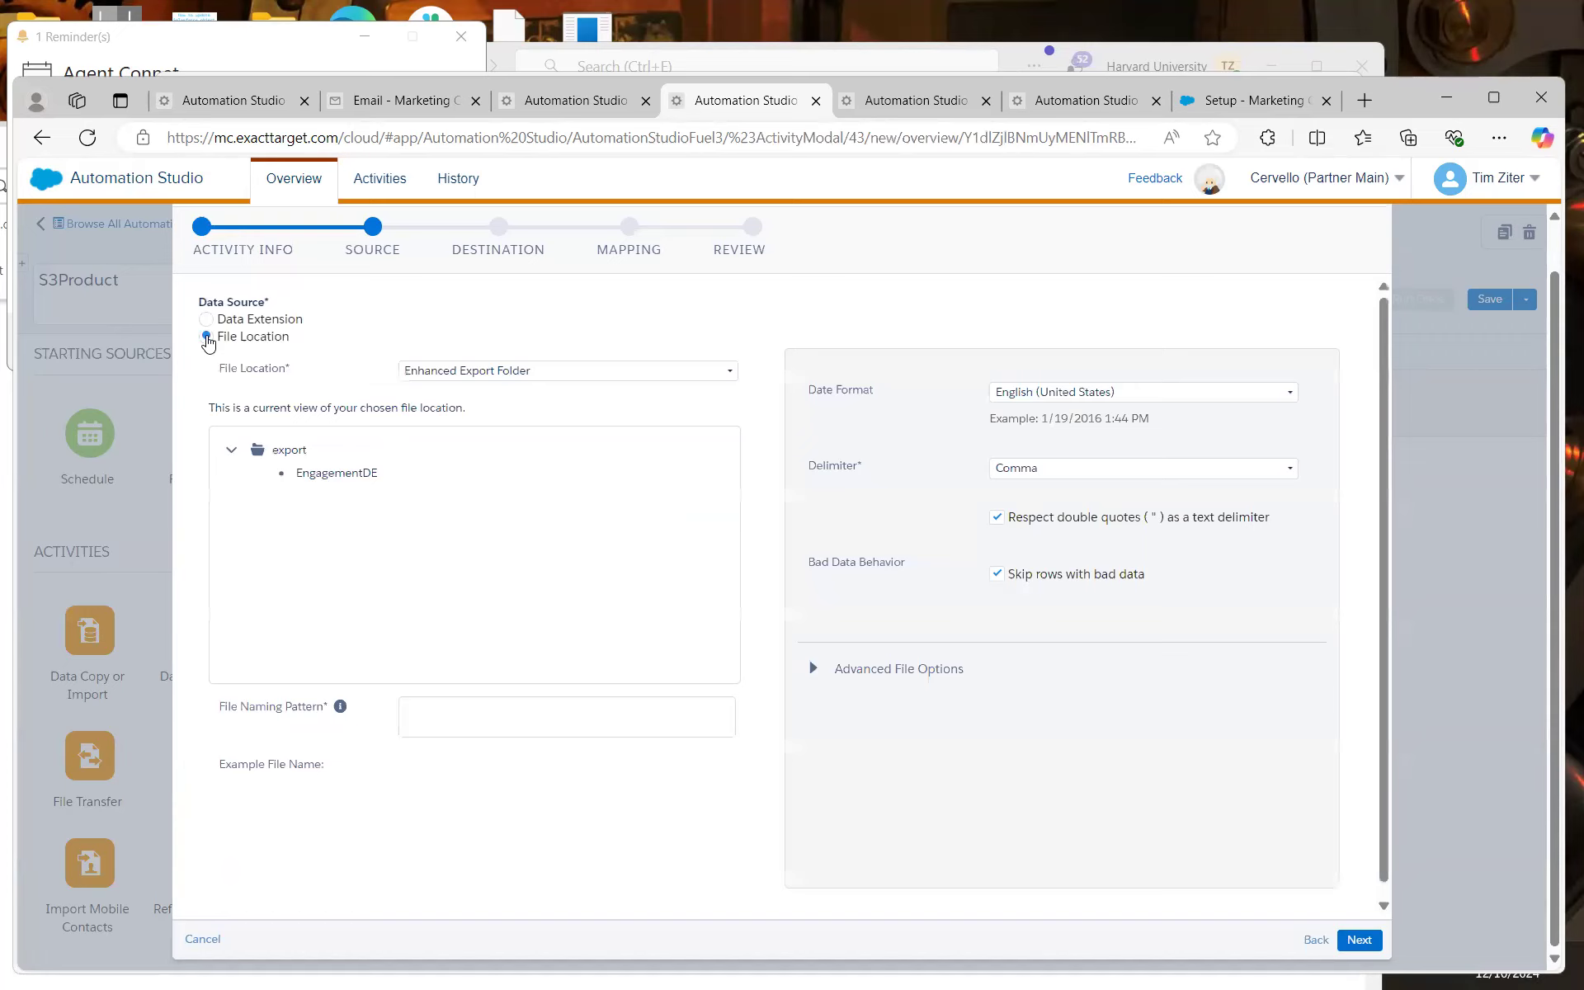
click(731, 371)
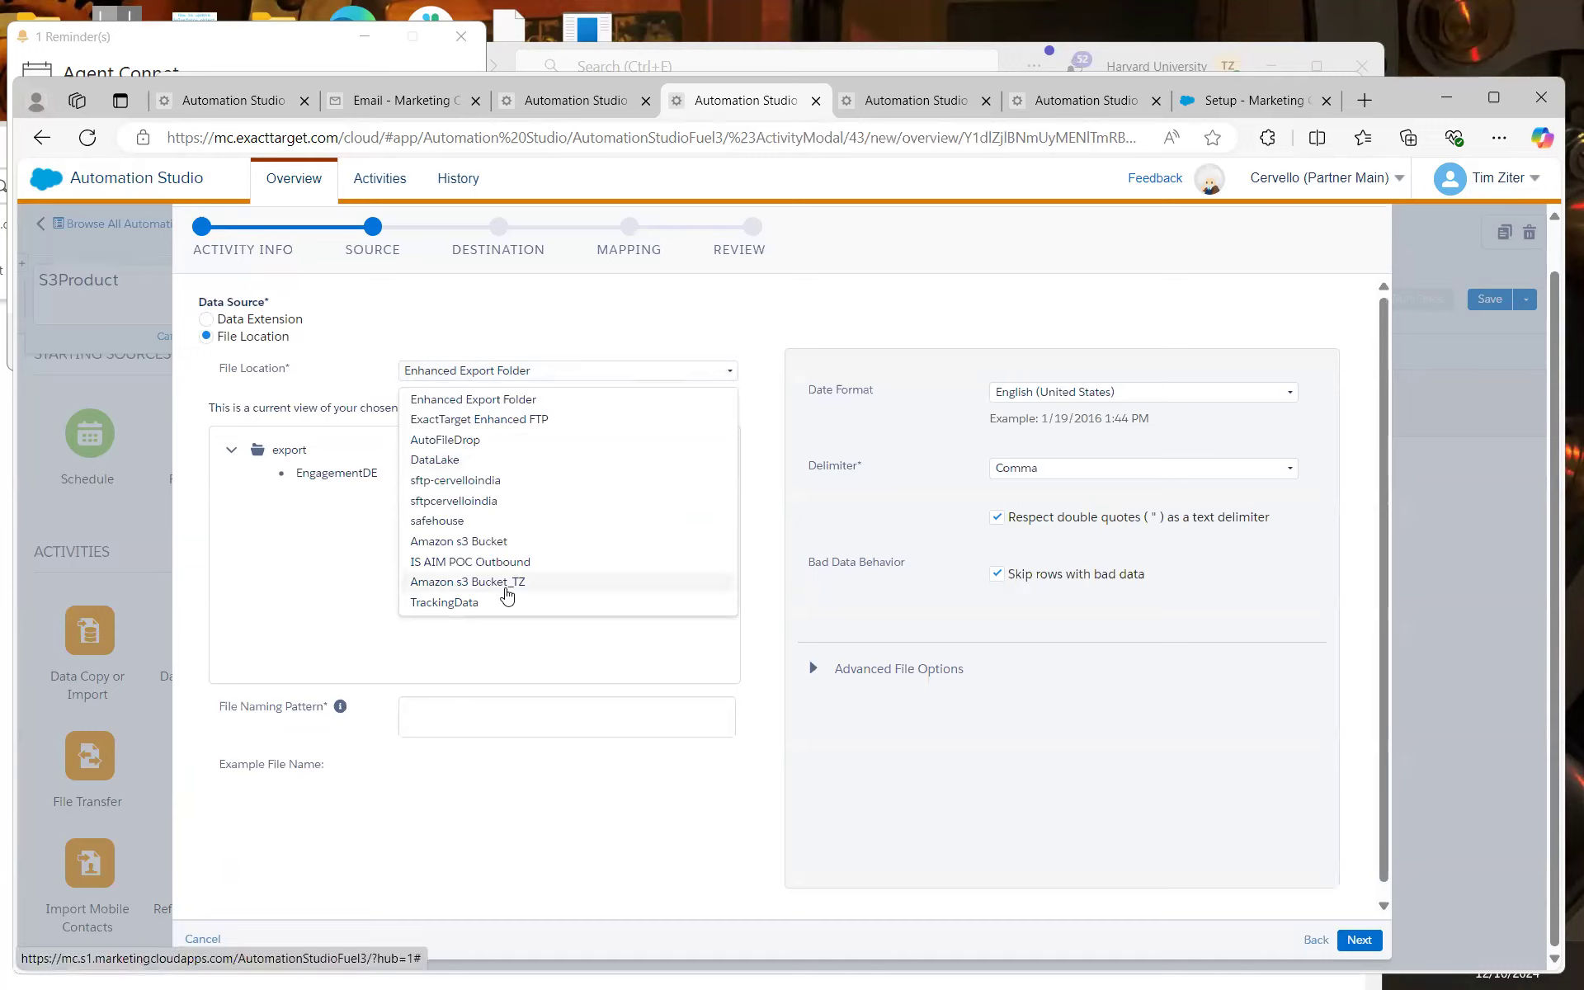
click(507, 582)
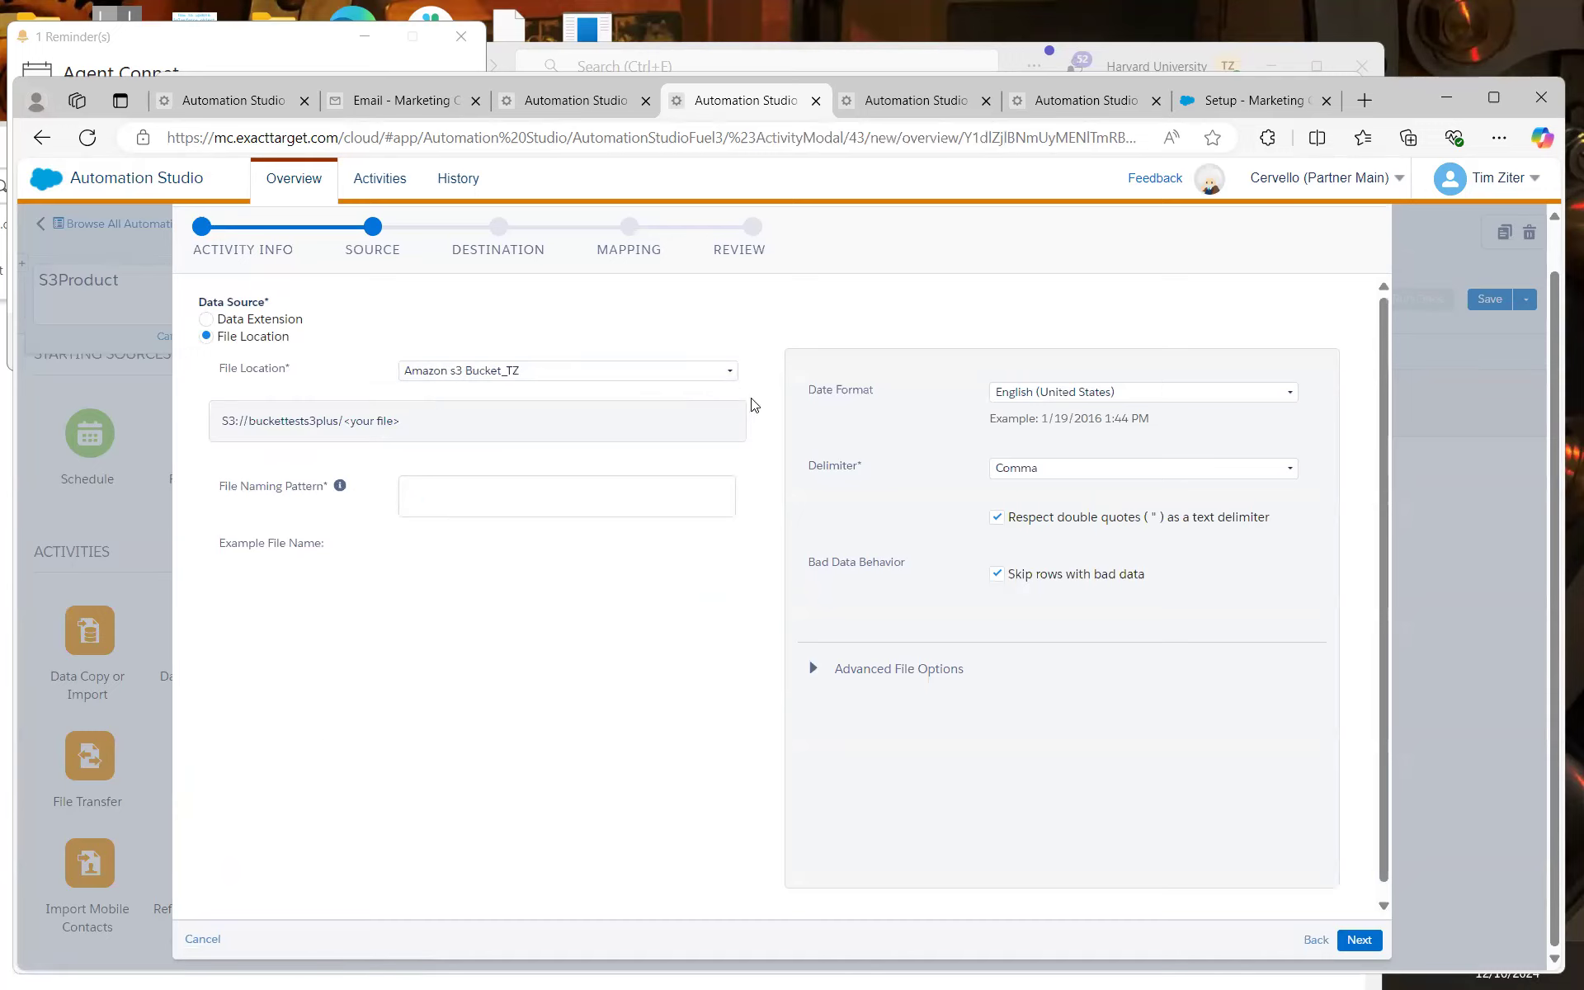
Switch back to the original AutoFileDrop automation's browser tab and reload the page to check its run log
click(591, 102)
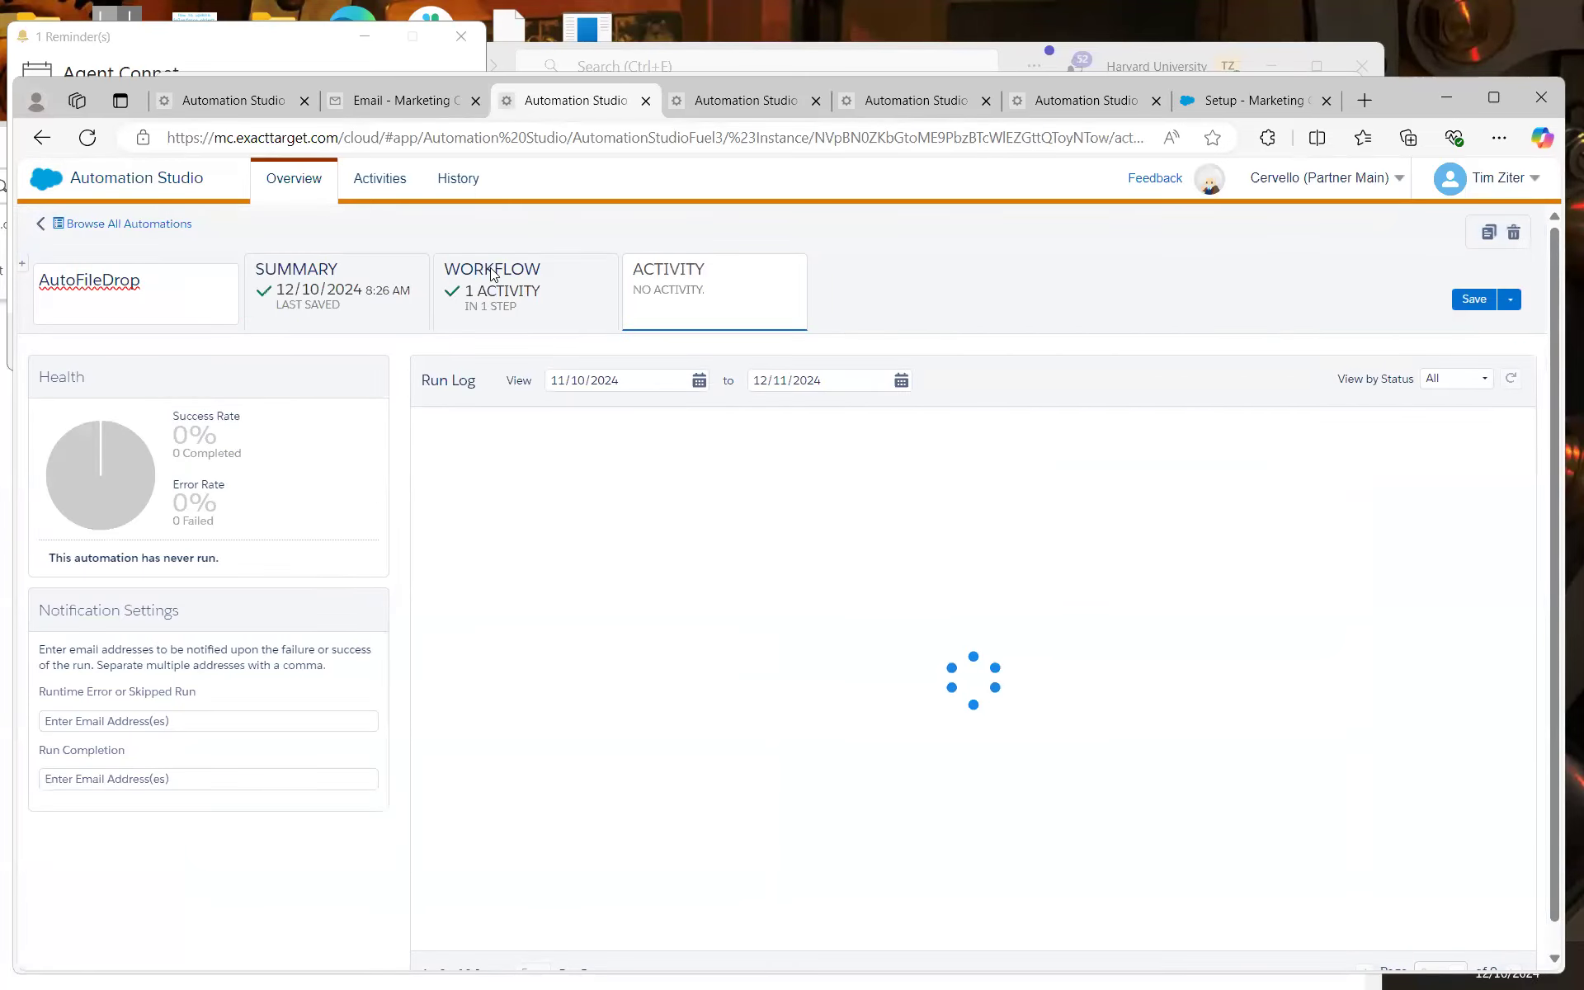
click(88, 137)
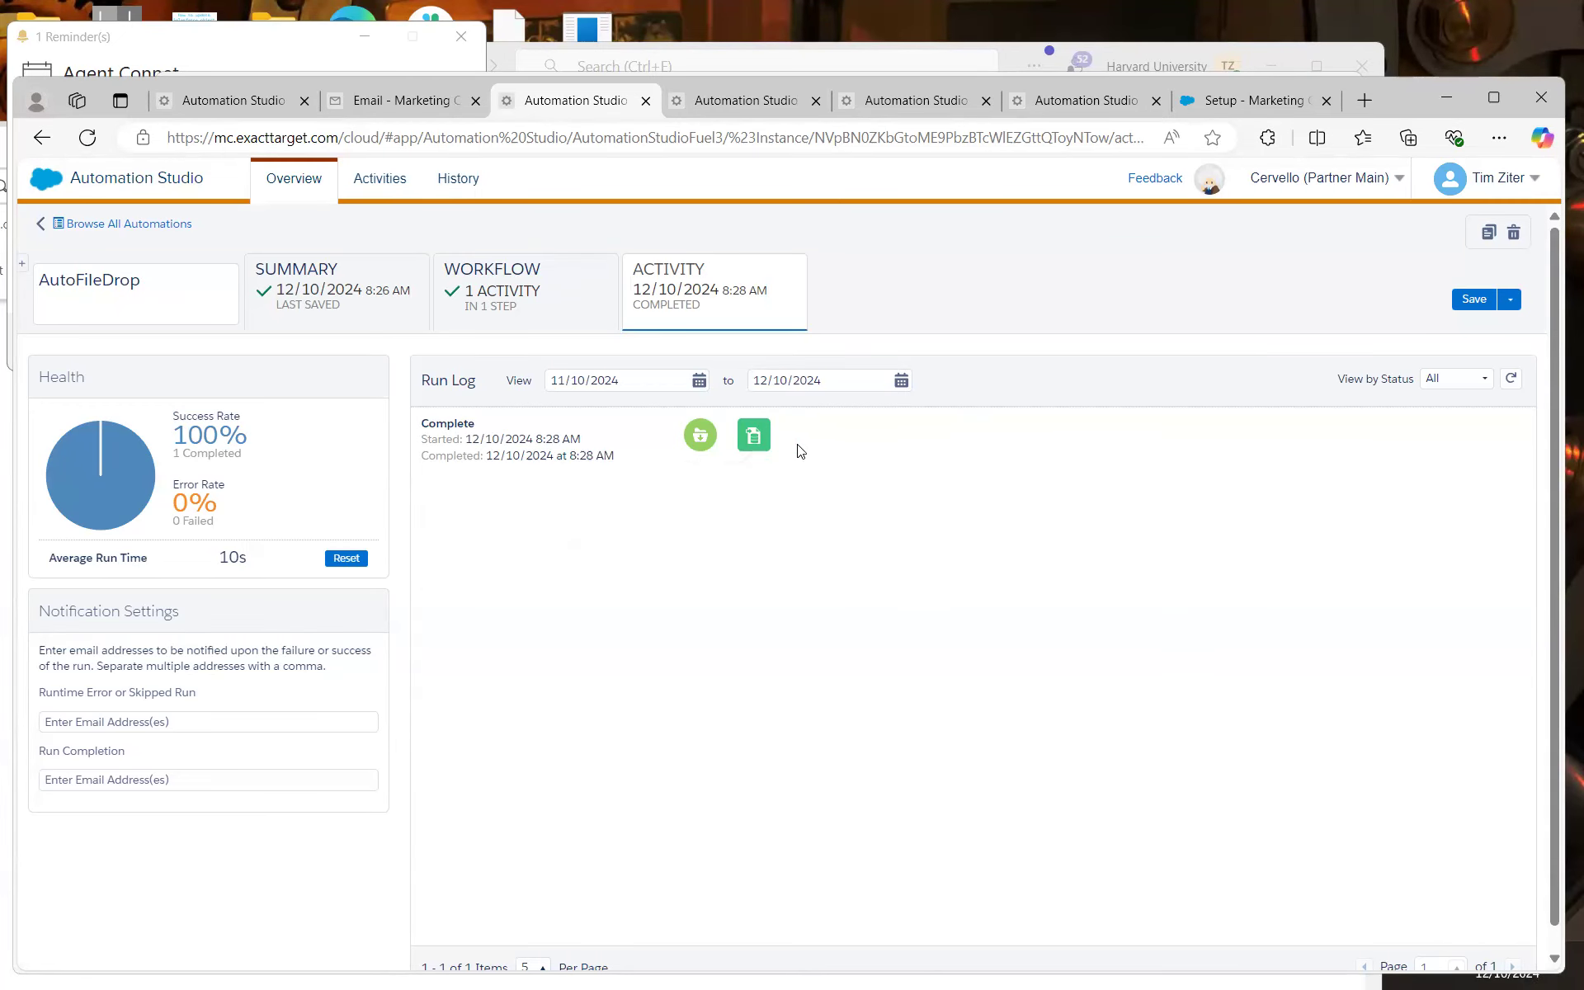
Open the ProductFeed data extension from the AutoBootcamp folder in Email and examine its imported records
click(374, 107)
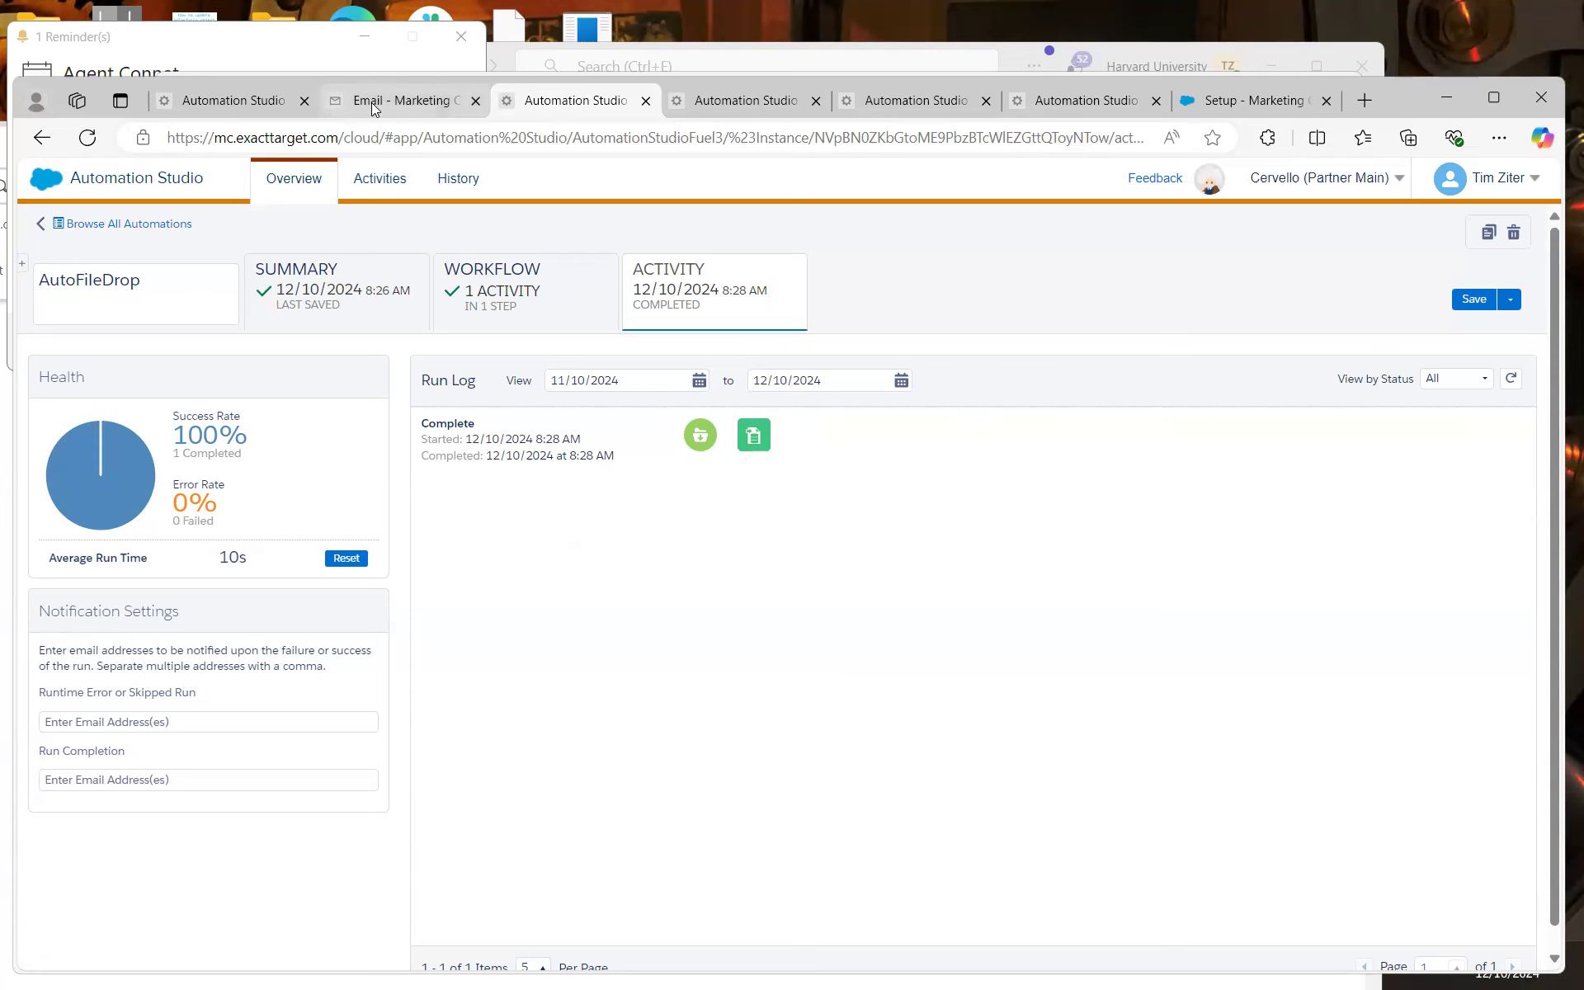
click(231, 222)
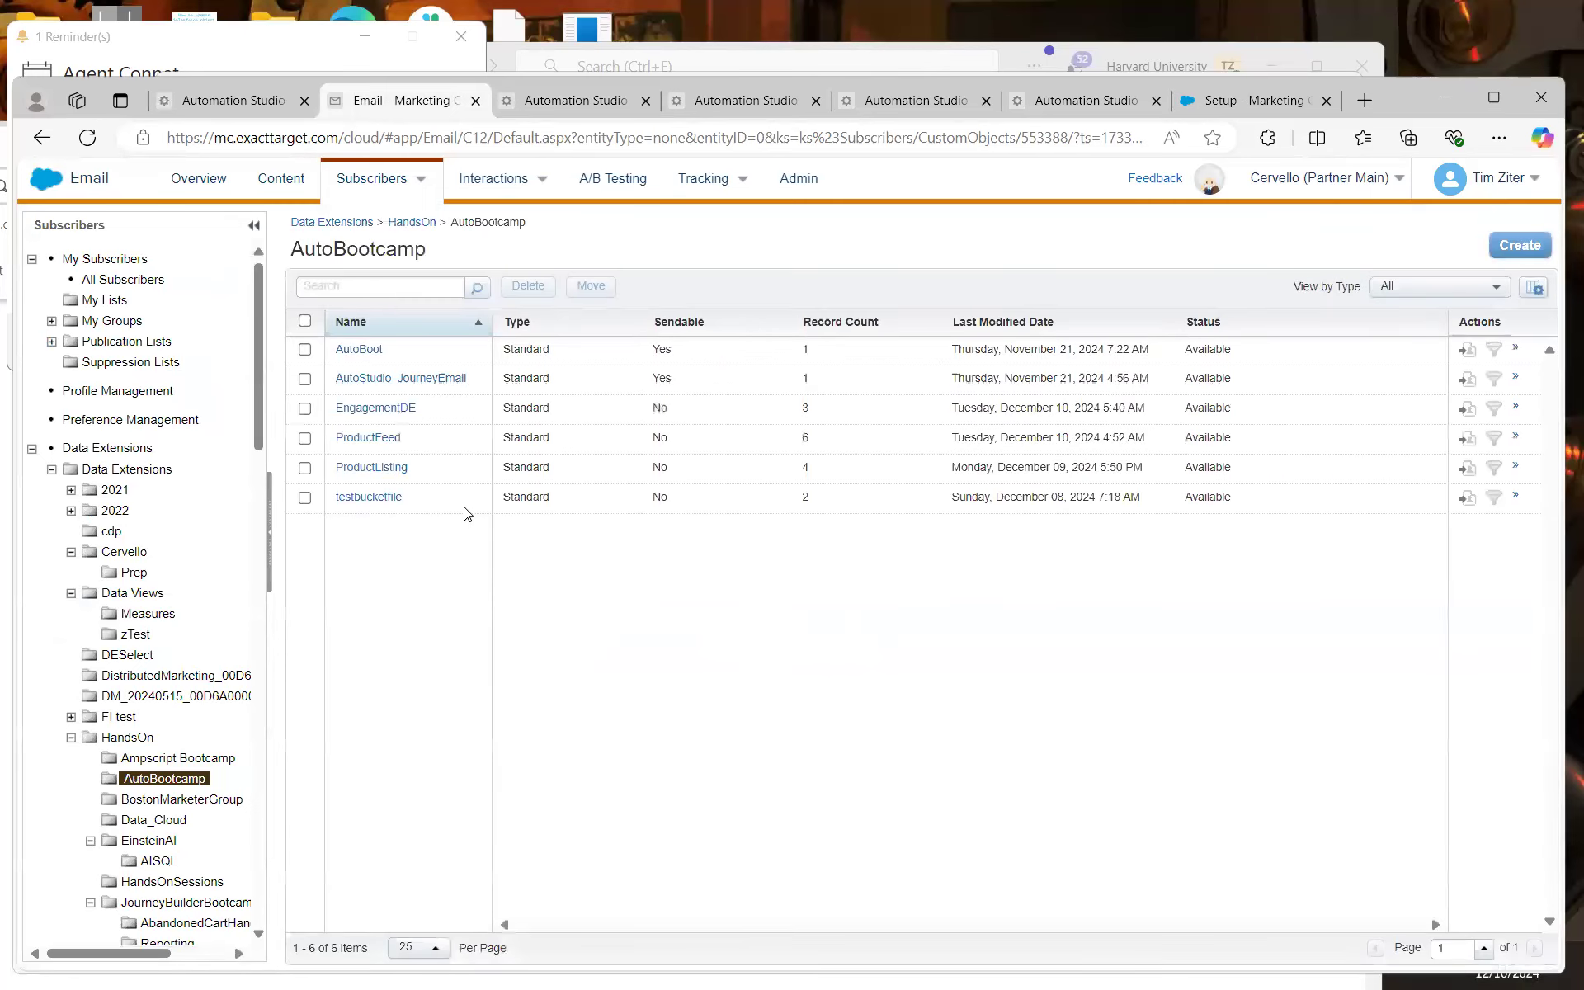
click(365, 449)
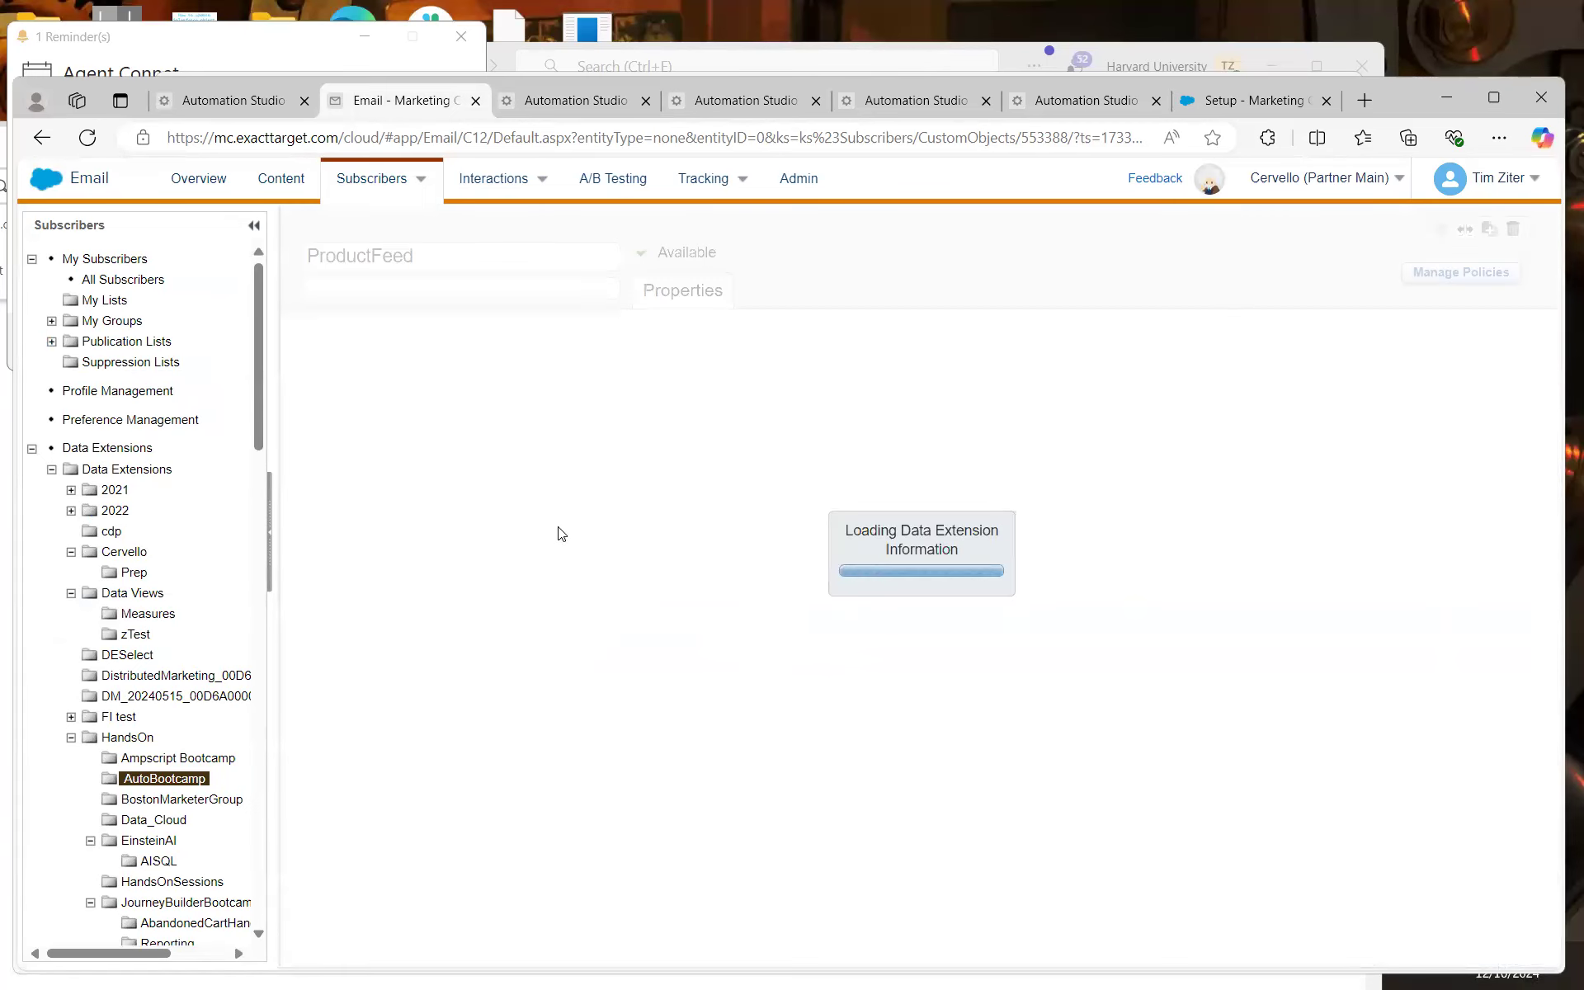
click(522, 297)
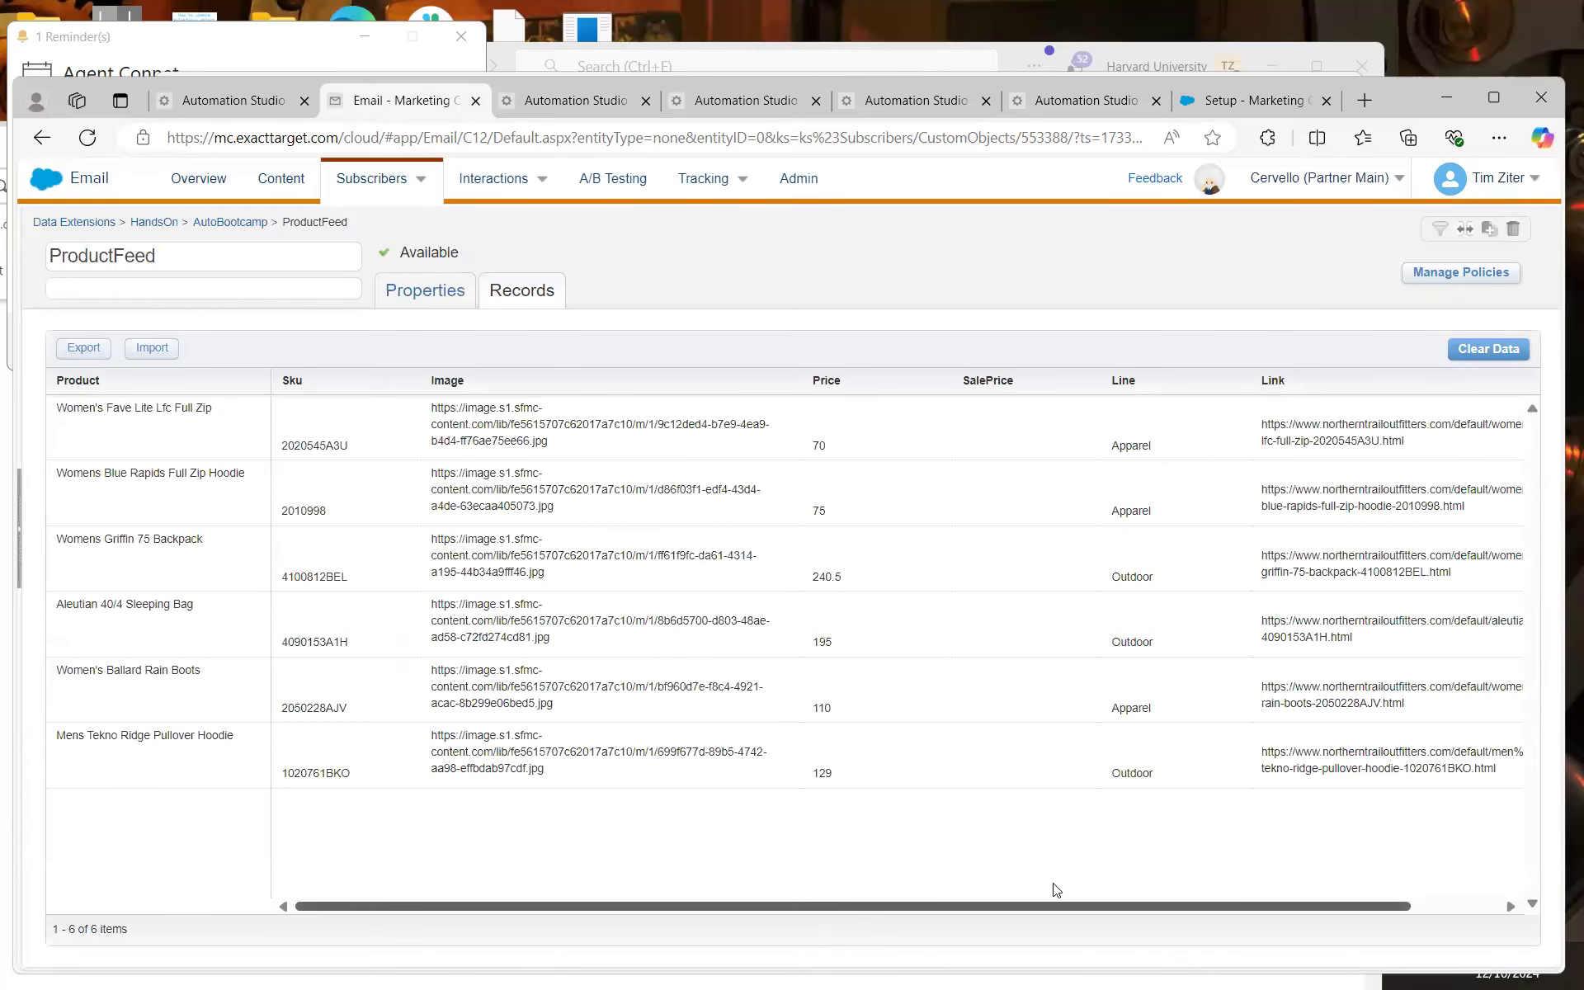
scroll(705, 934, left, 2)
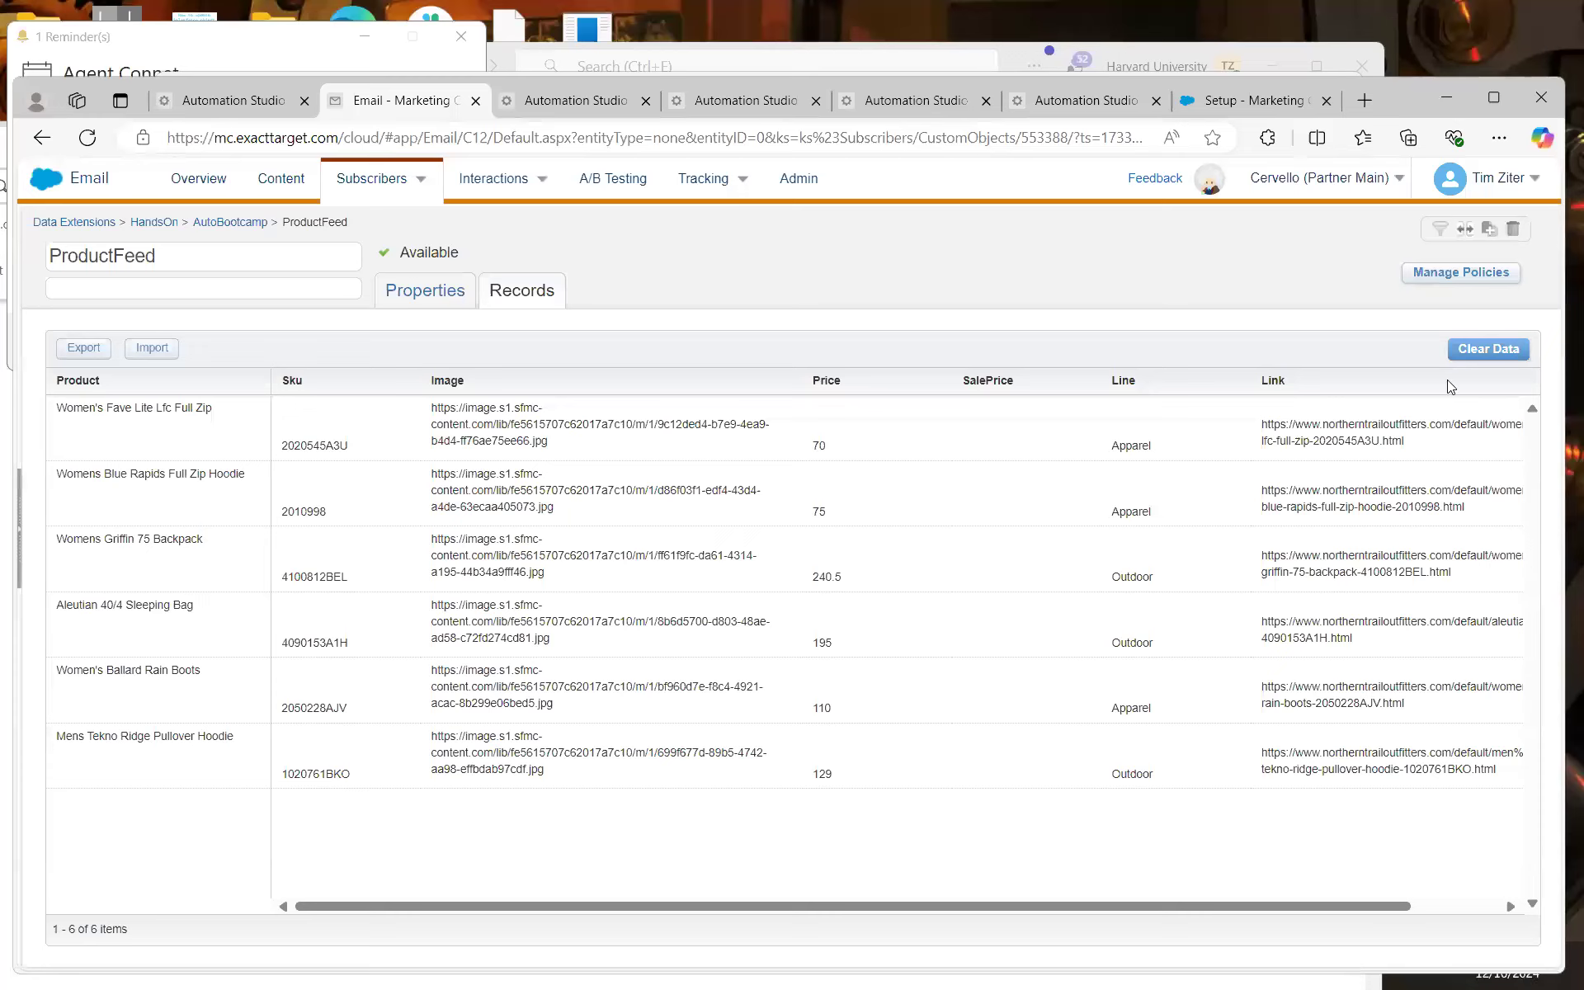
Clear all data from the ProductFeed data extension and return to the S3Product import's source settings
click(1478, 346)
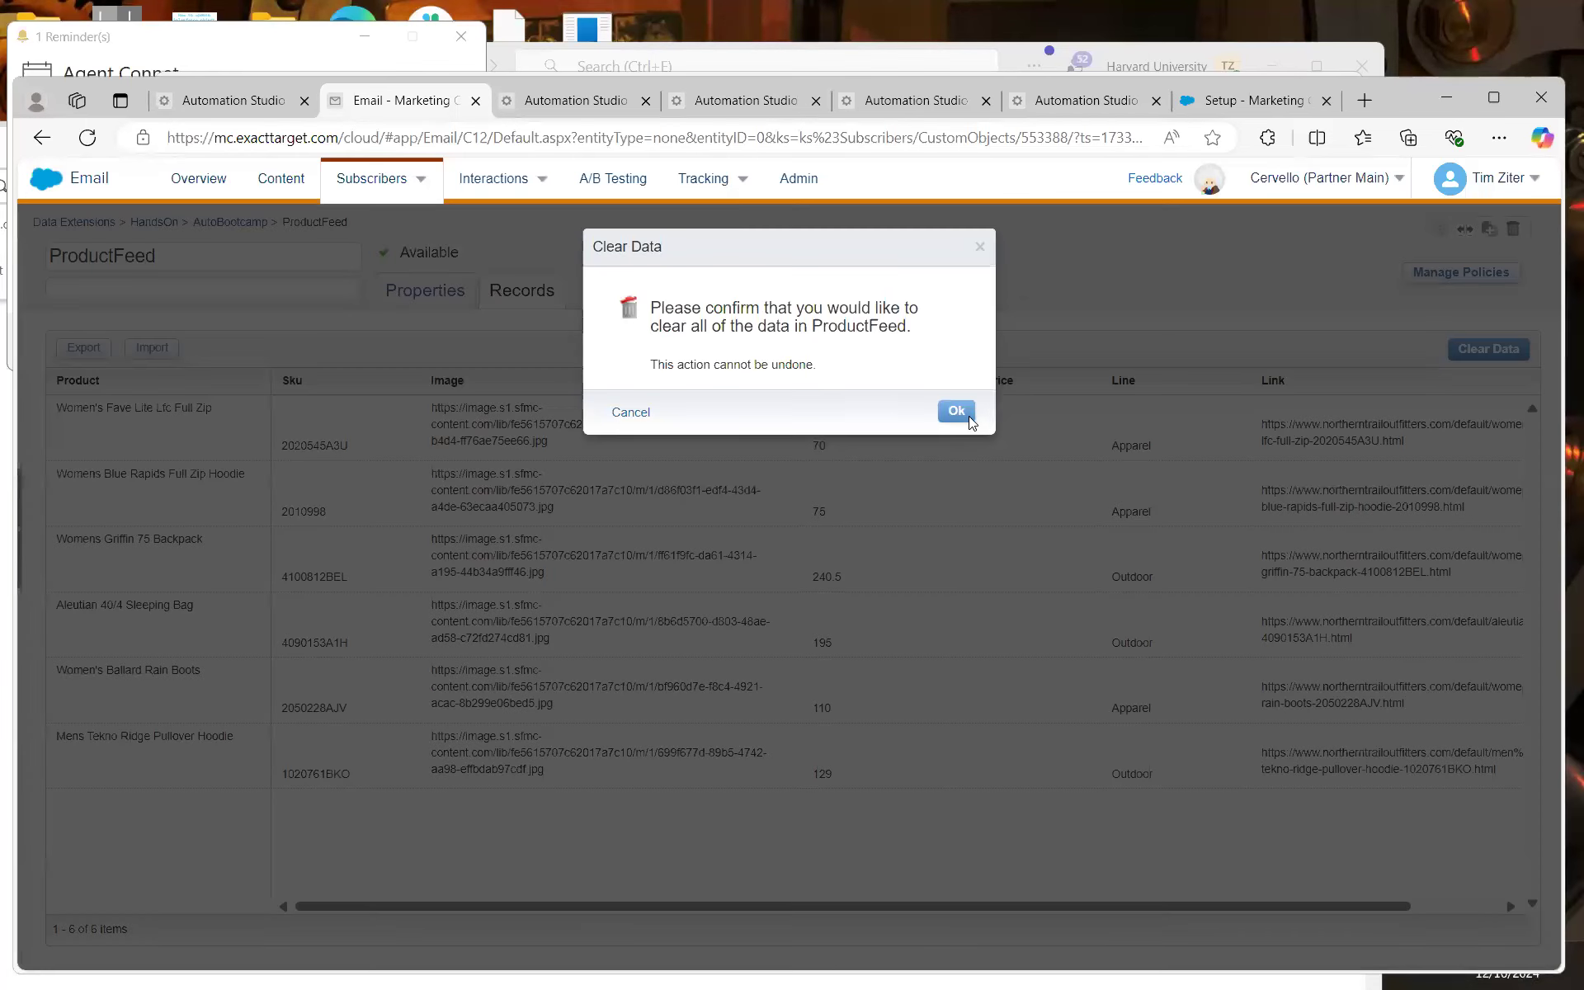
click(956, 412)
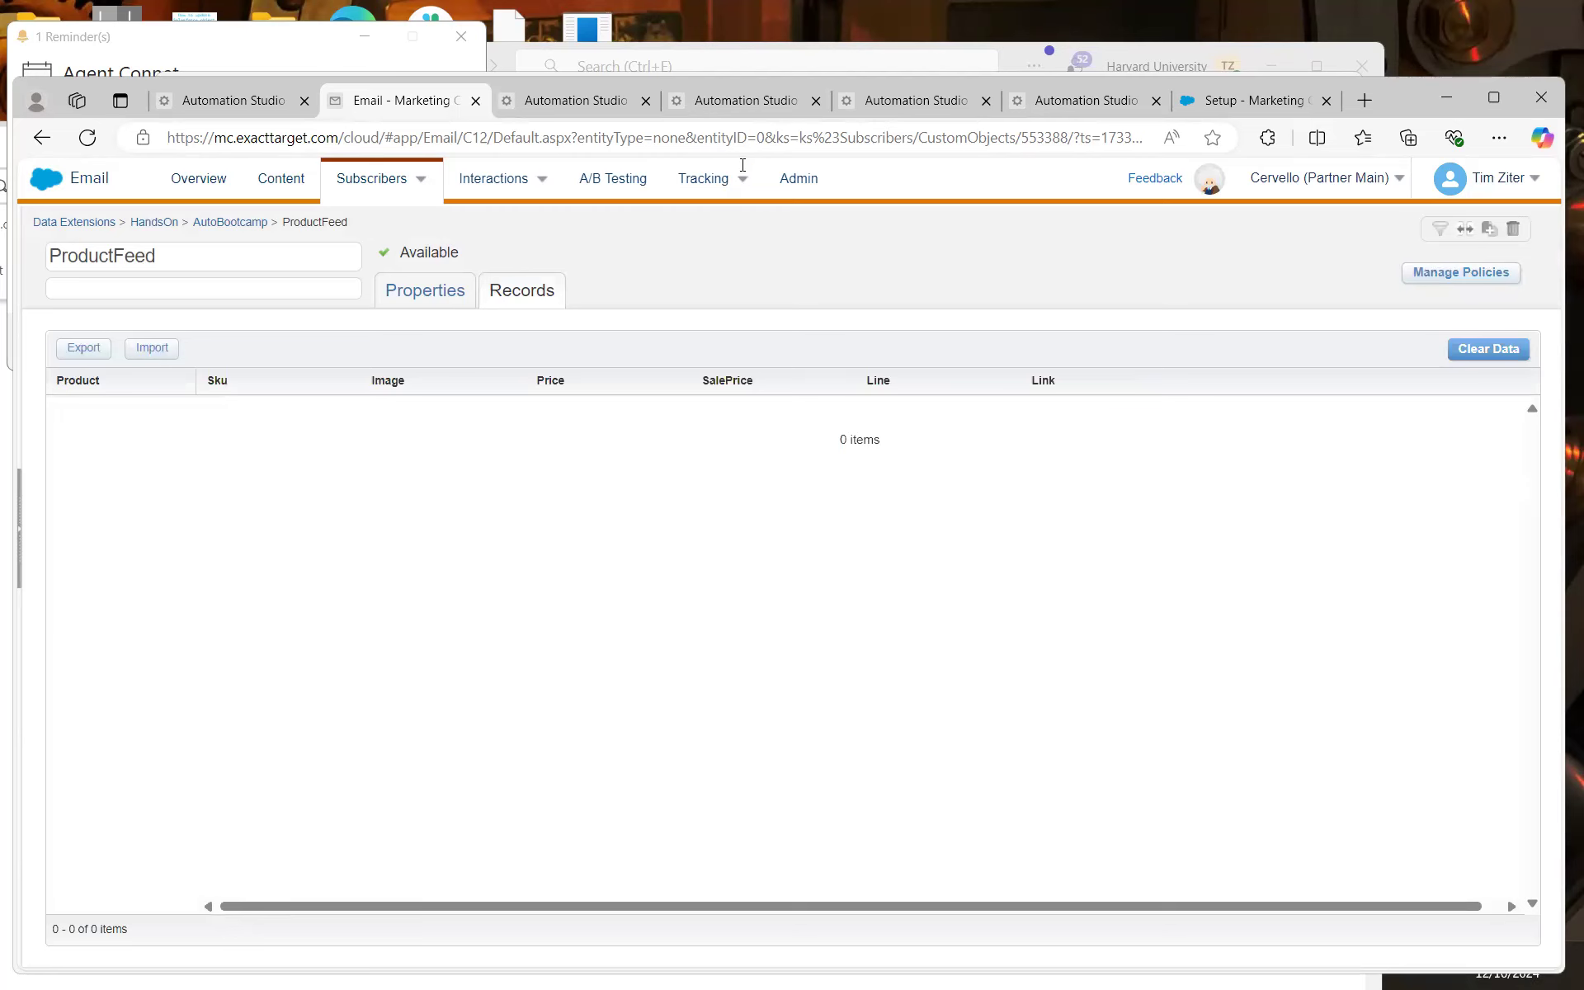
click(760, 101)
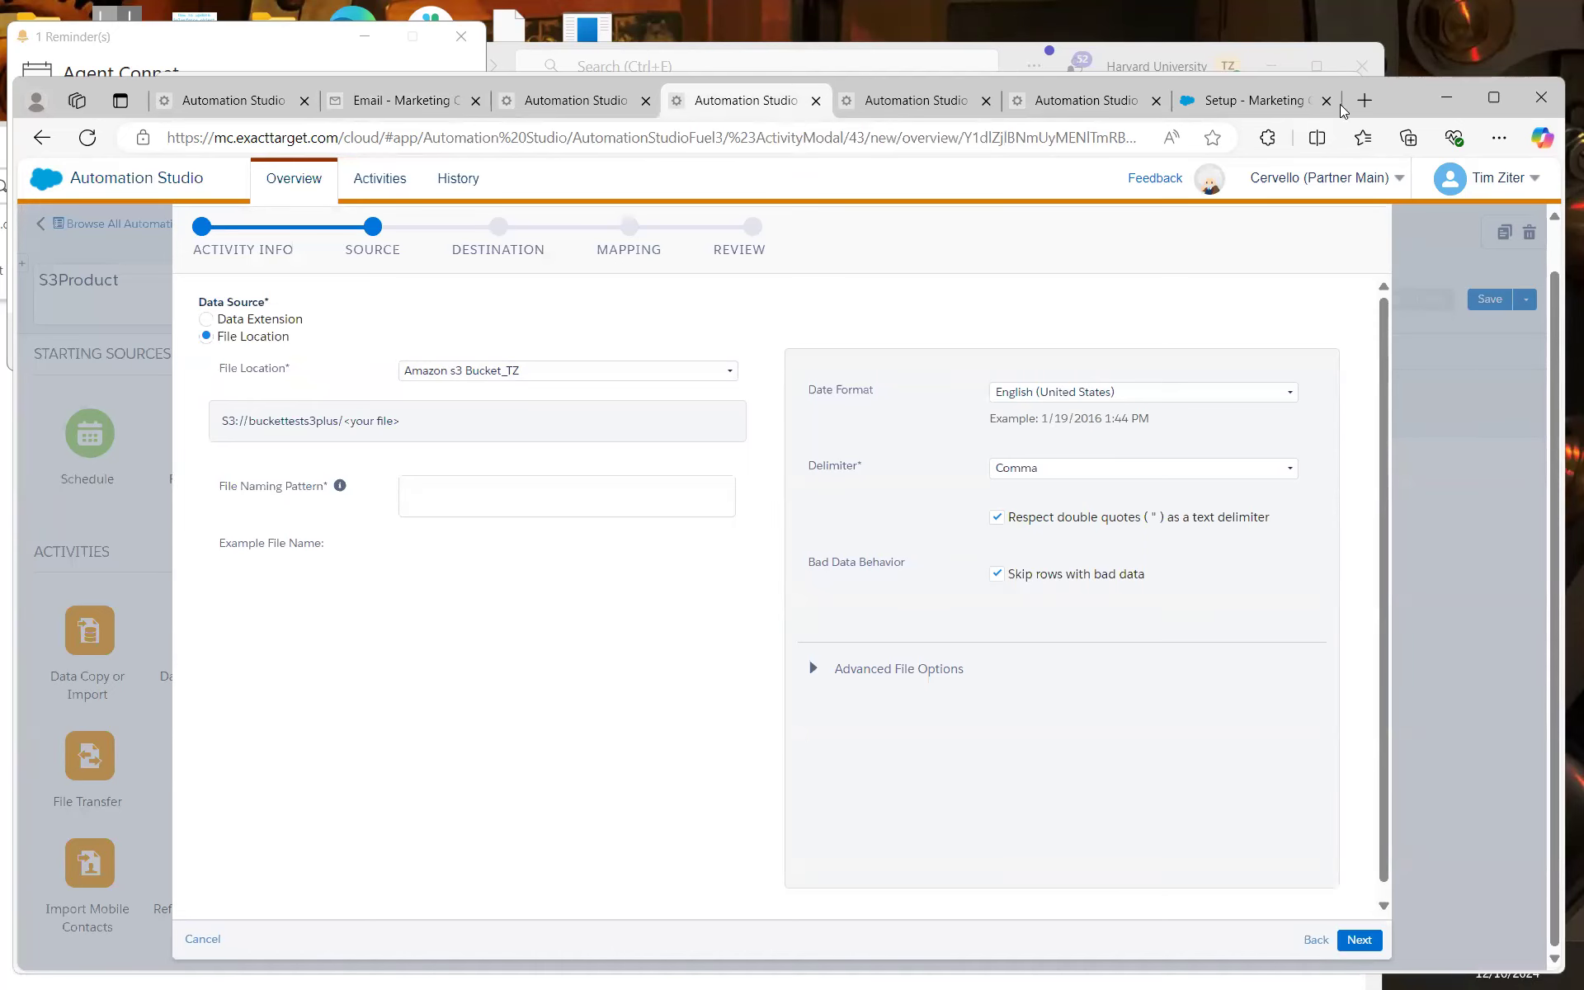
Open the Amazon s3 Bucket_TZ file location in Setup and examine its bucket, authorization and region settings
click(1256, 106)
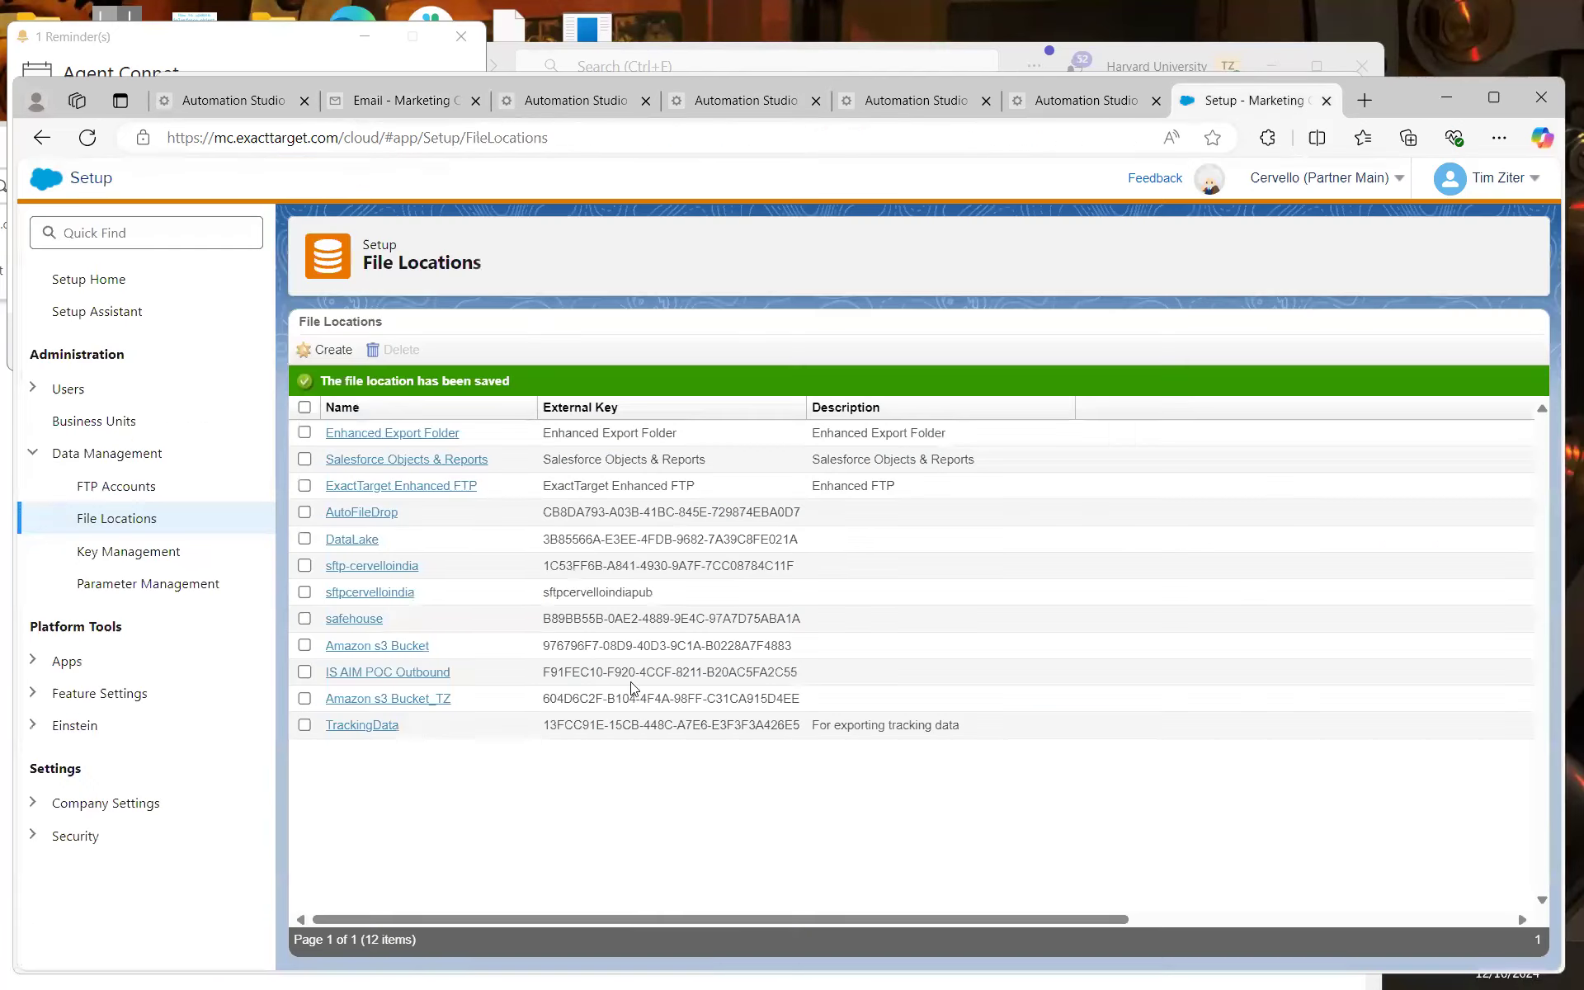
click(381, 701)
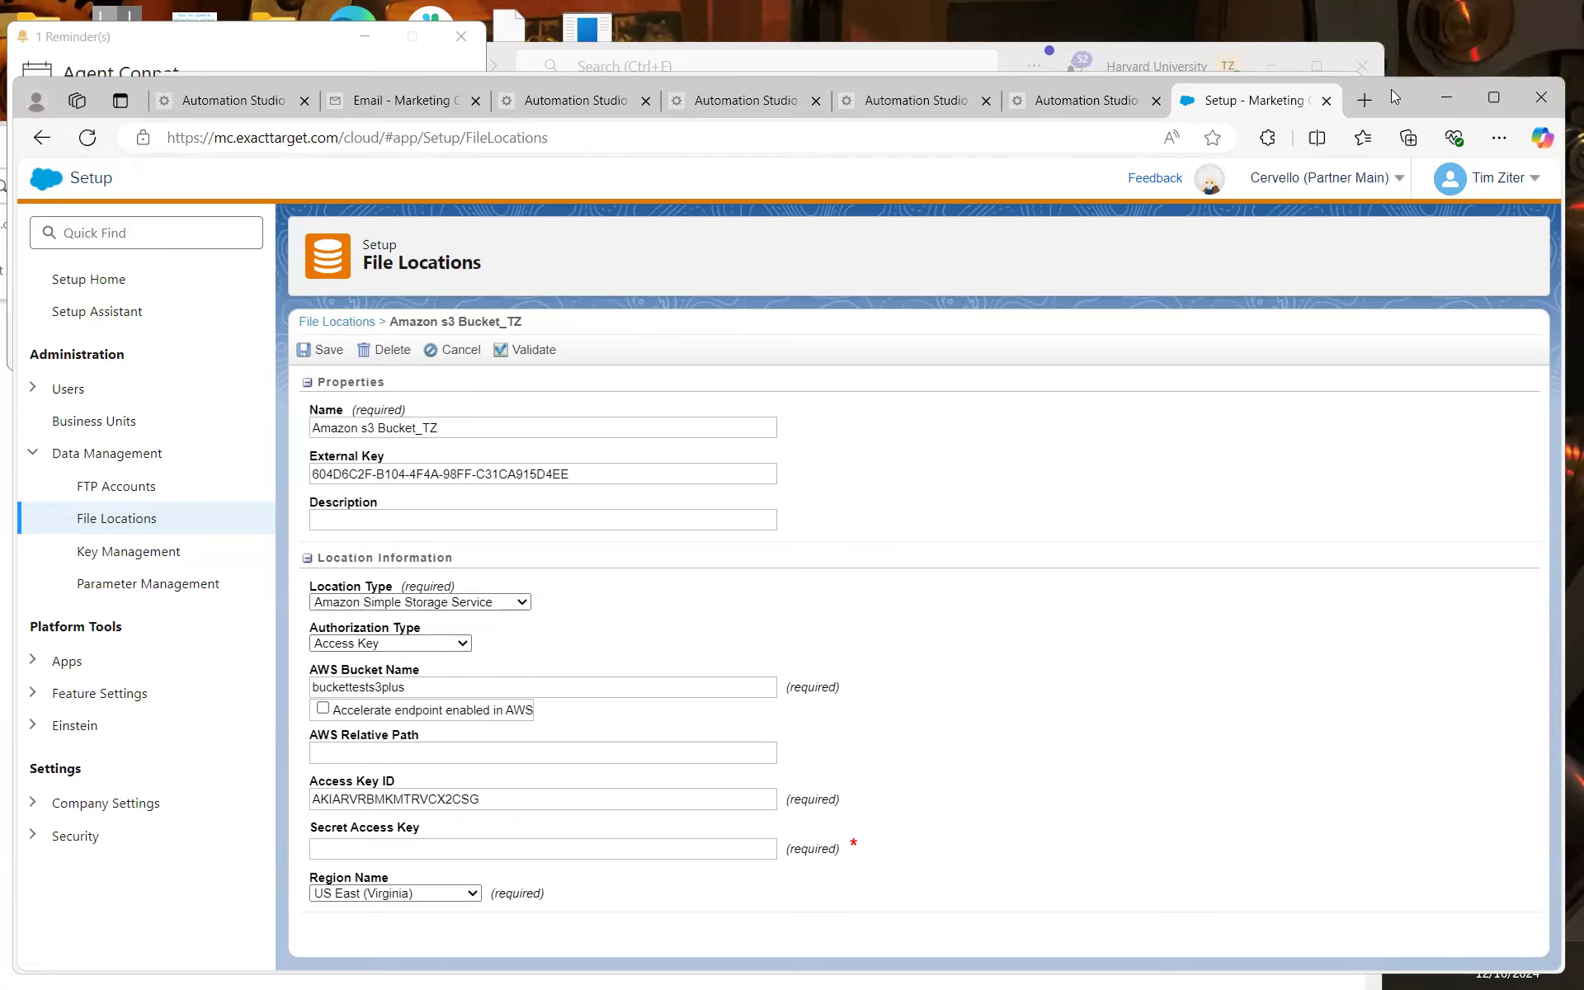
drag(1391, 89, 1391, 63)
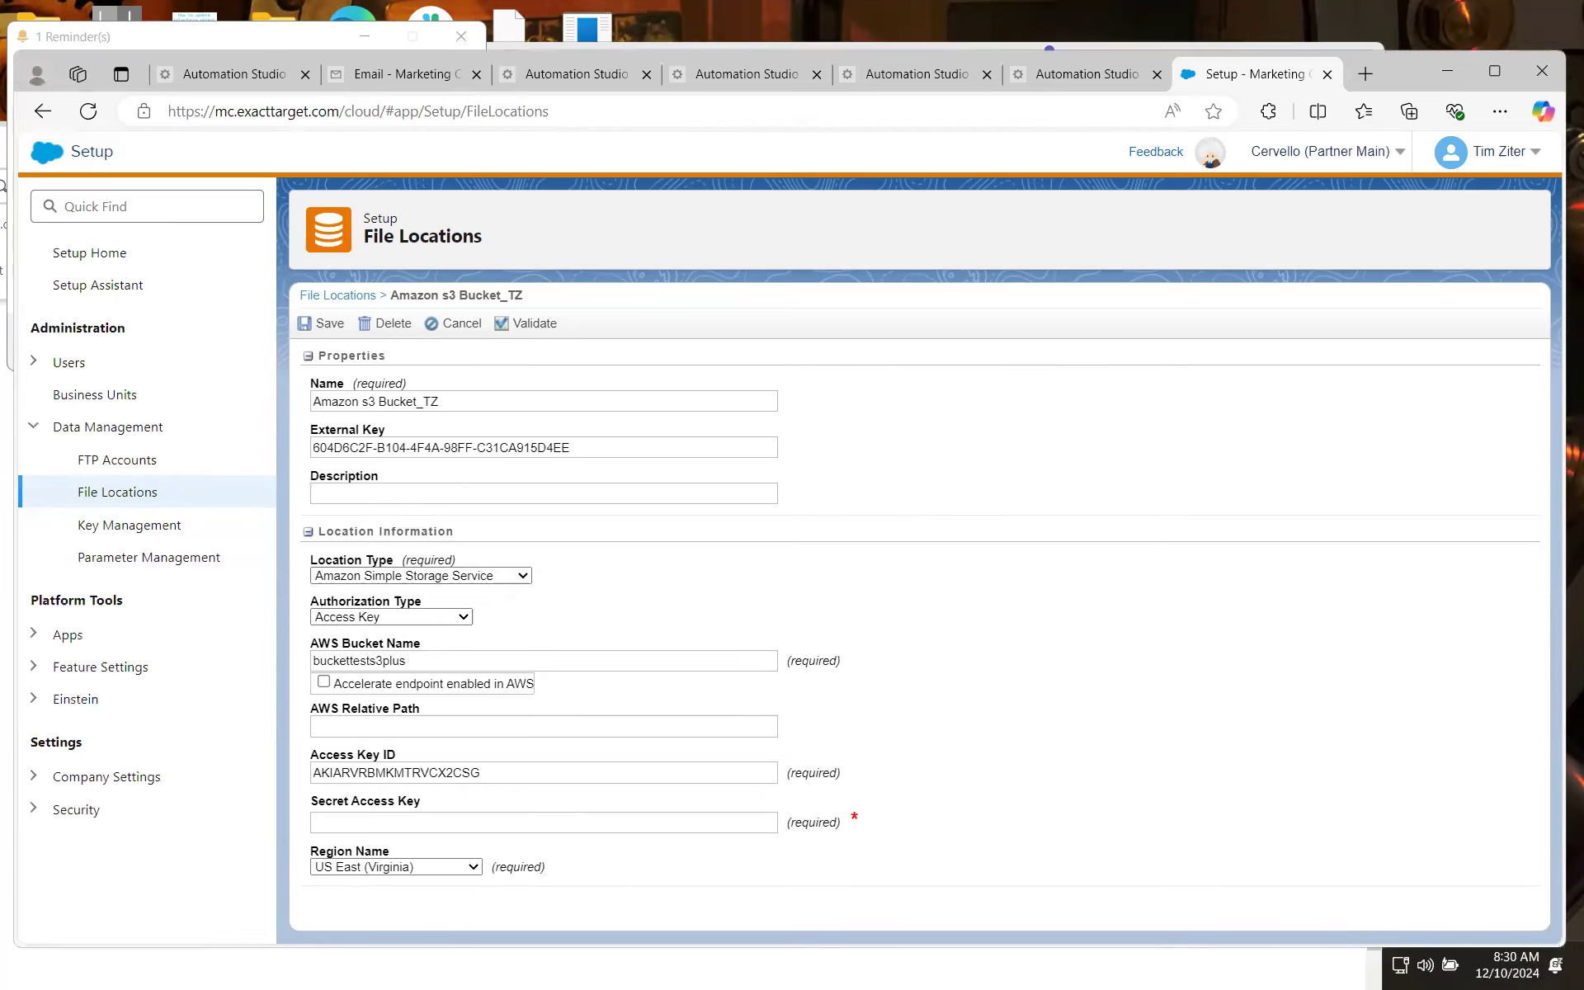
Switch to the Chrome window and inspect the buckettests3plus bucket, plus the IAM user's access key summary and permission policies
key(alt+Tab)
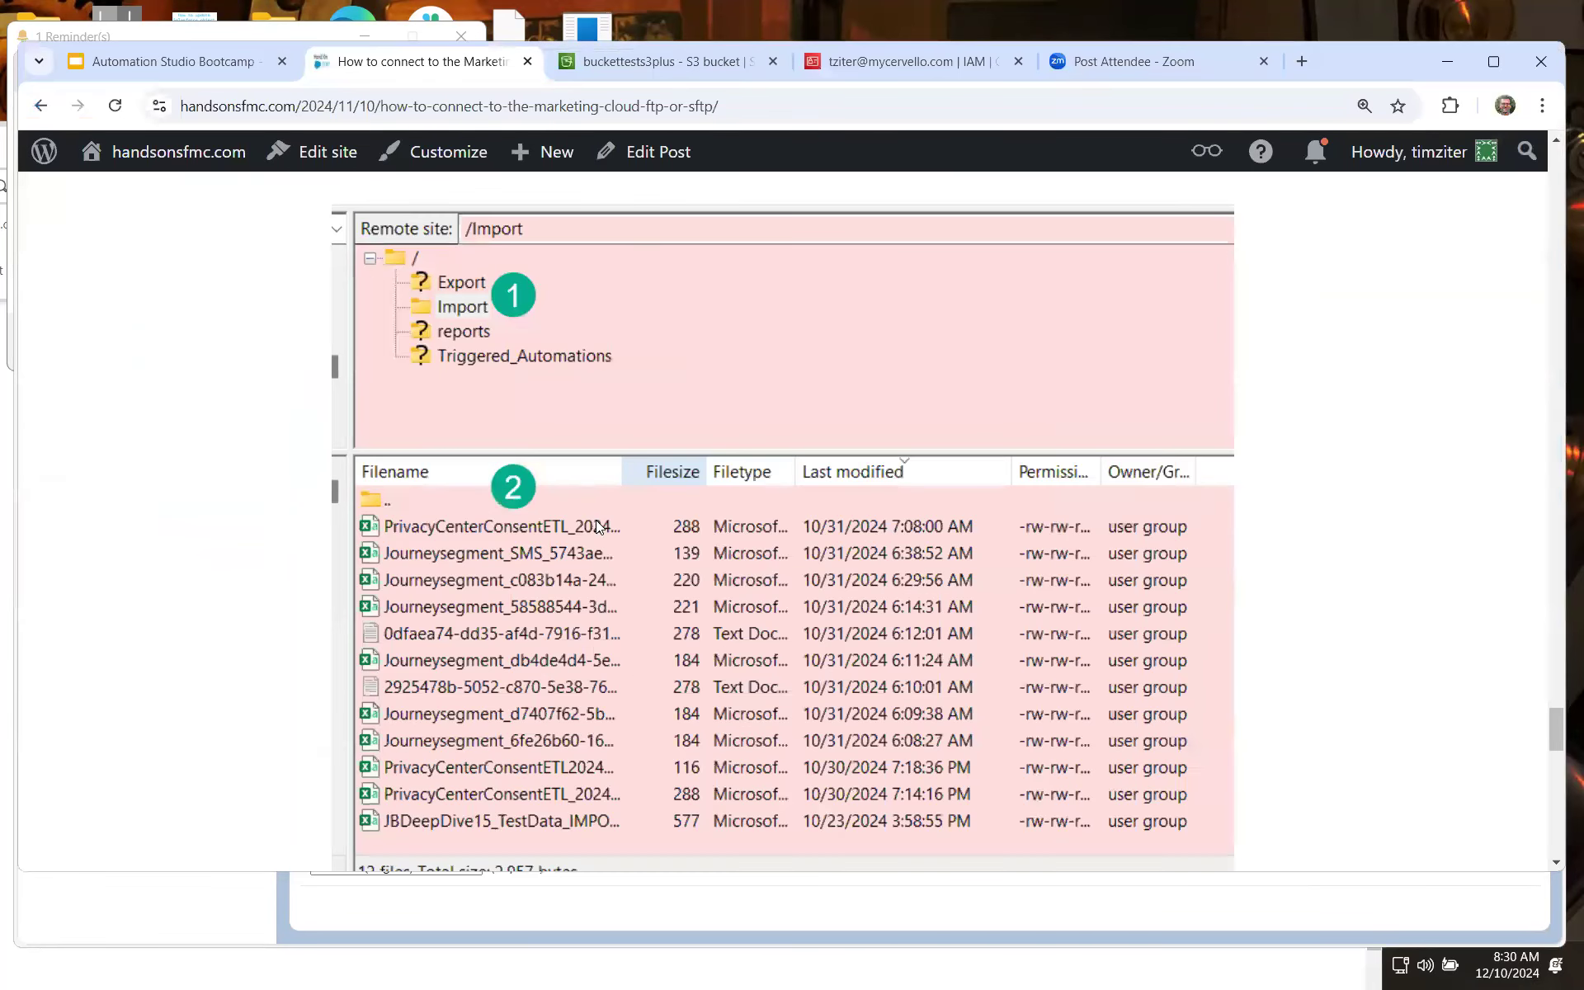
key(ctrl+Tab)
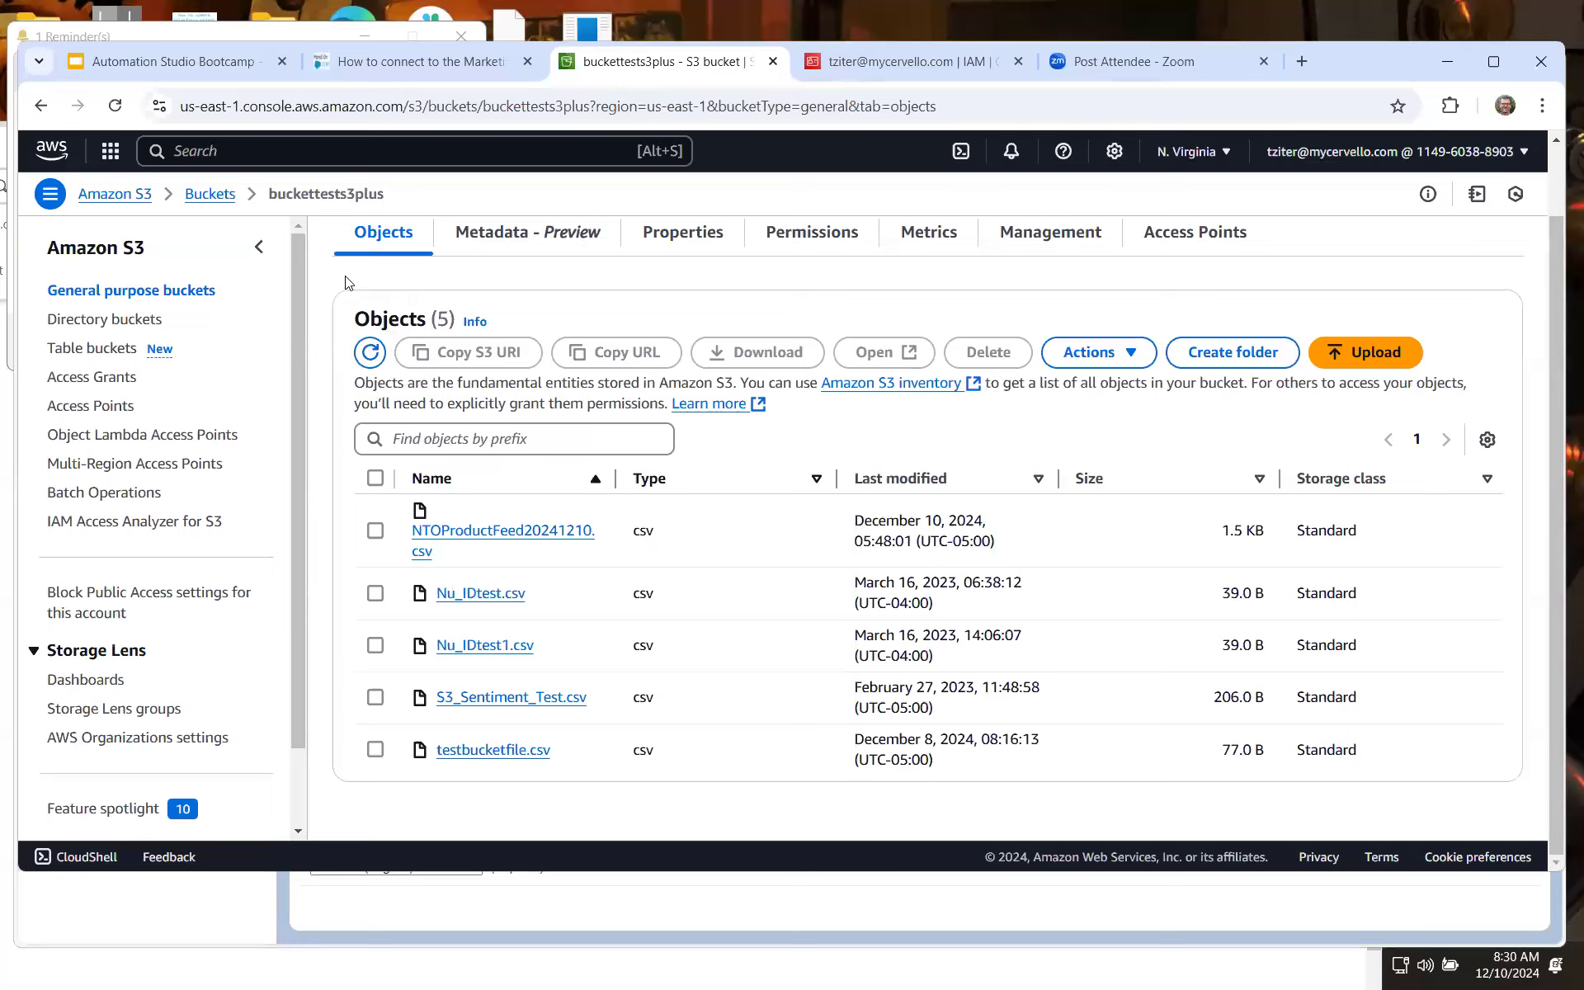
scroll(427, 265, up, 1)
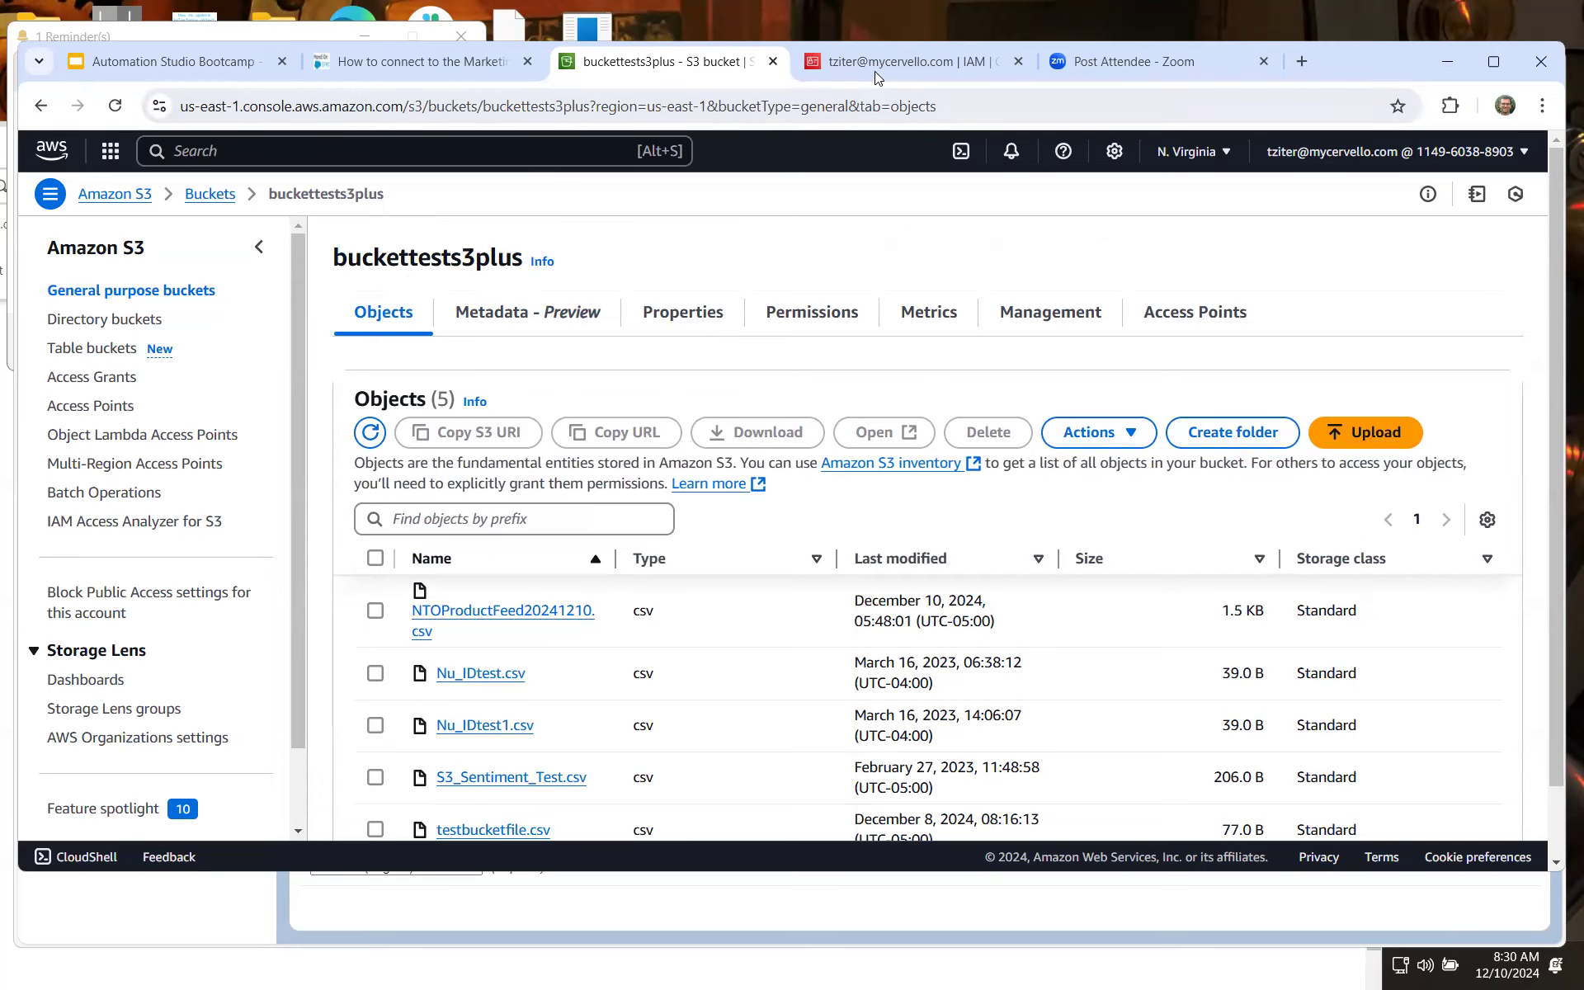
key(ctrl+Tab)
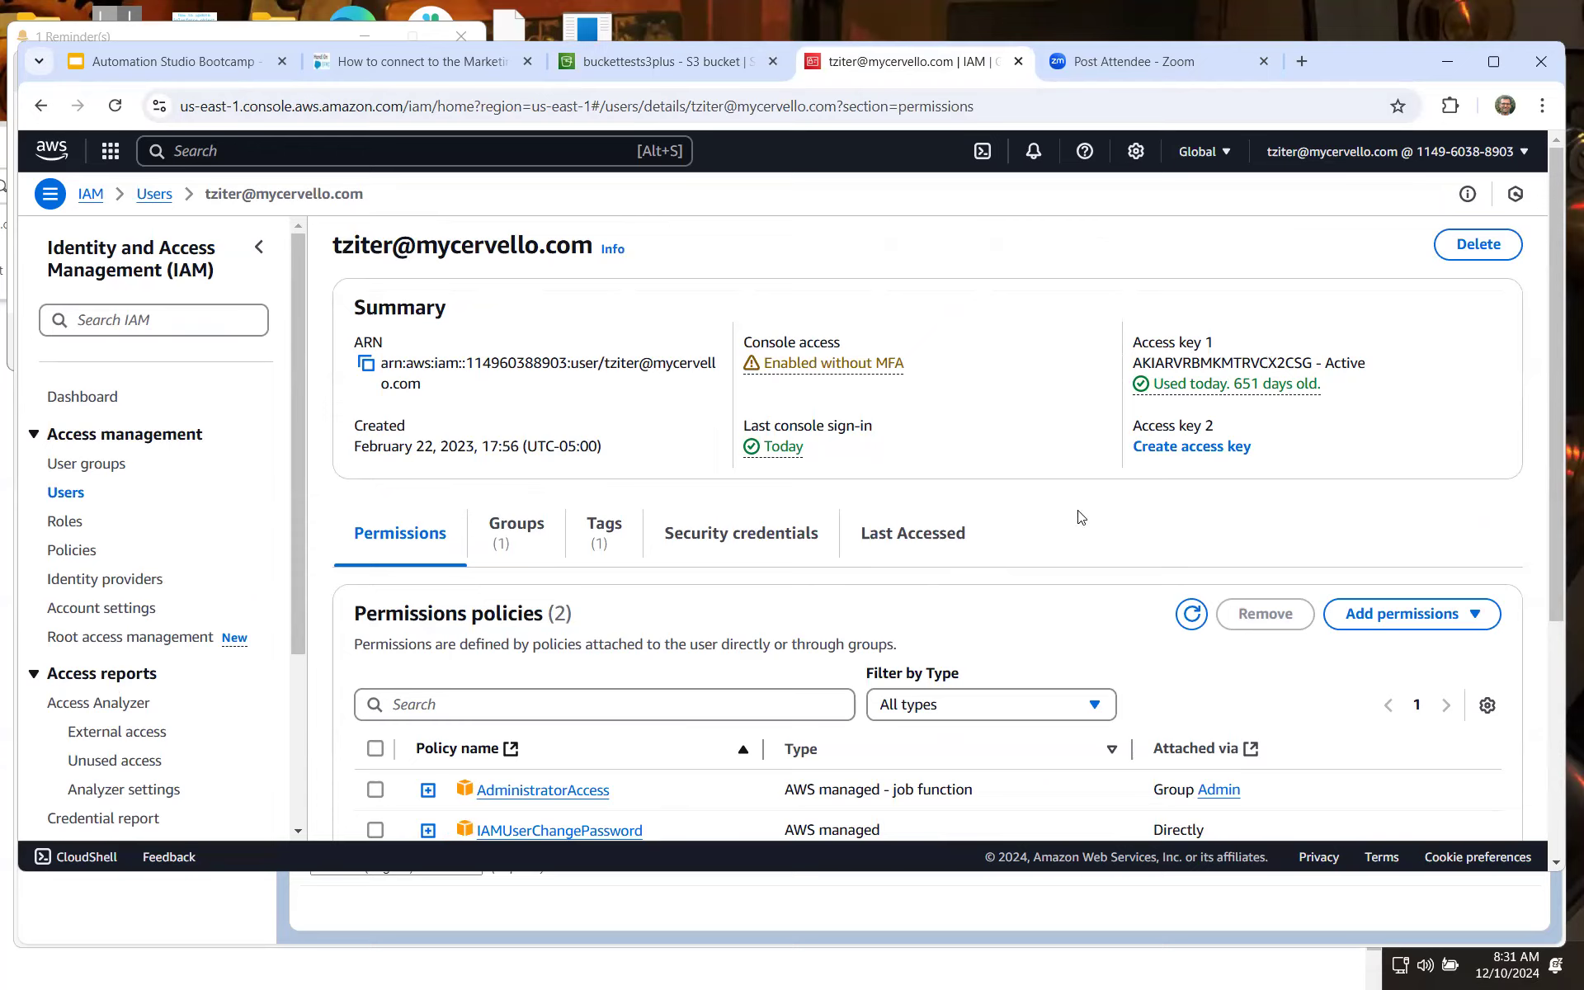
scroll(1075, 520, down, 1)
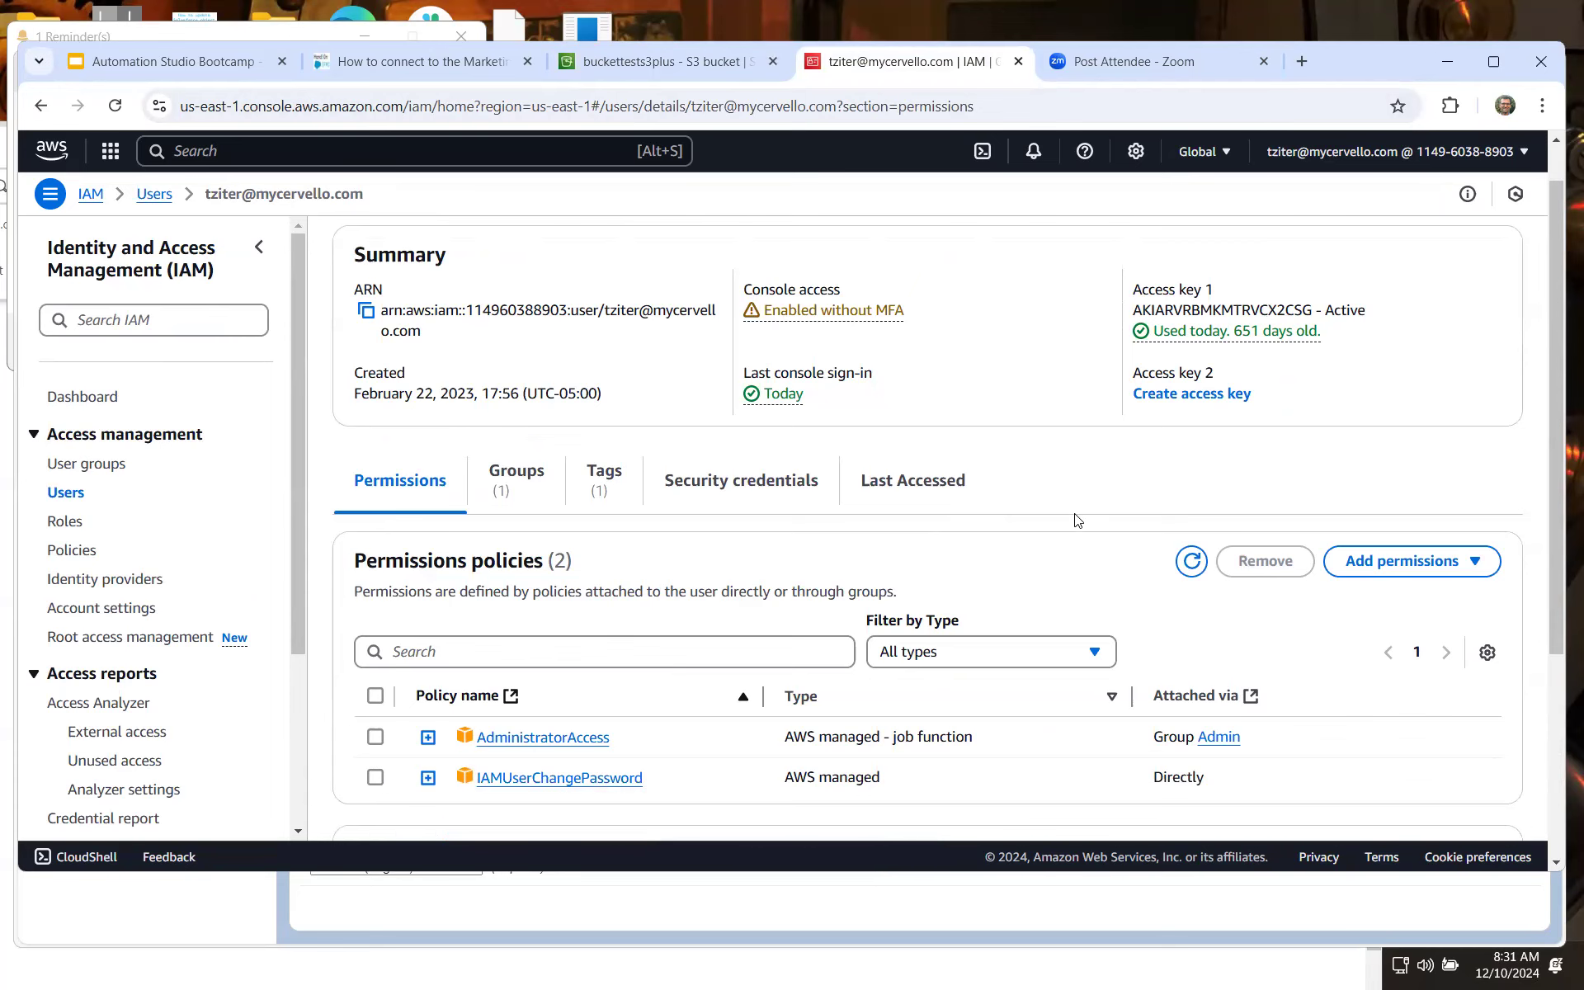
Go back to the buckettests3plus bucket, check the product feed file's name in its object list, and put the AWS window away
click(684, 75)
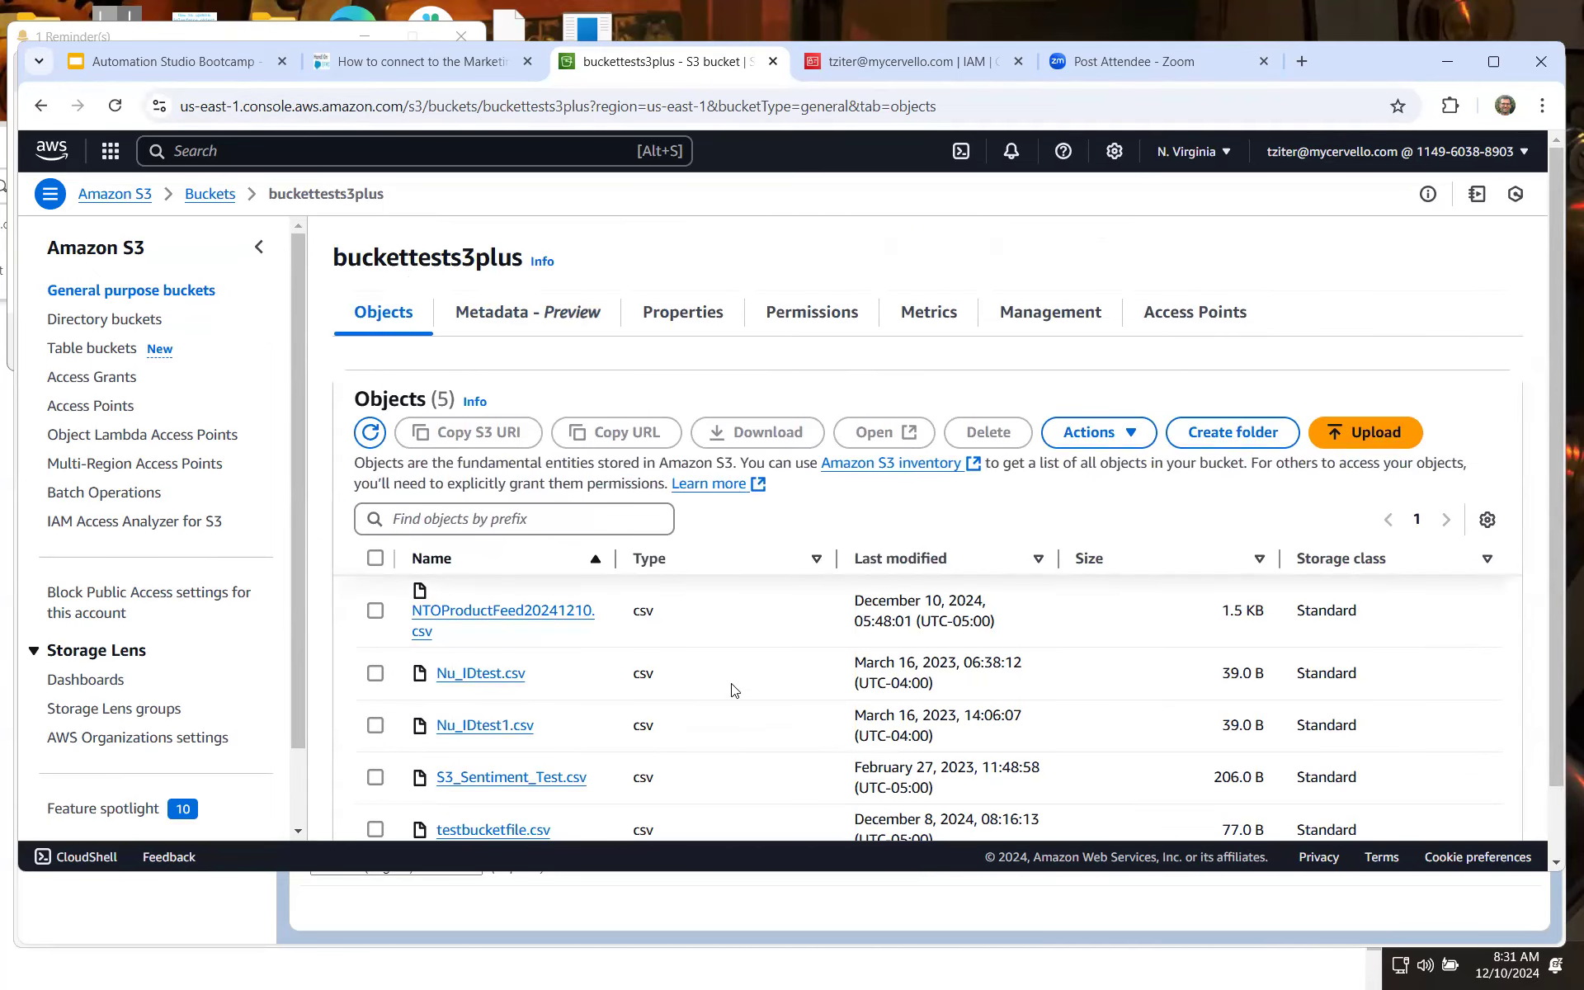
scroll(726, 685, down, 1)
scroll(689, 549, up, 1)
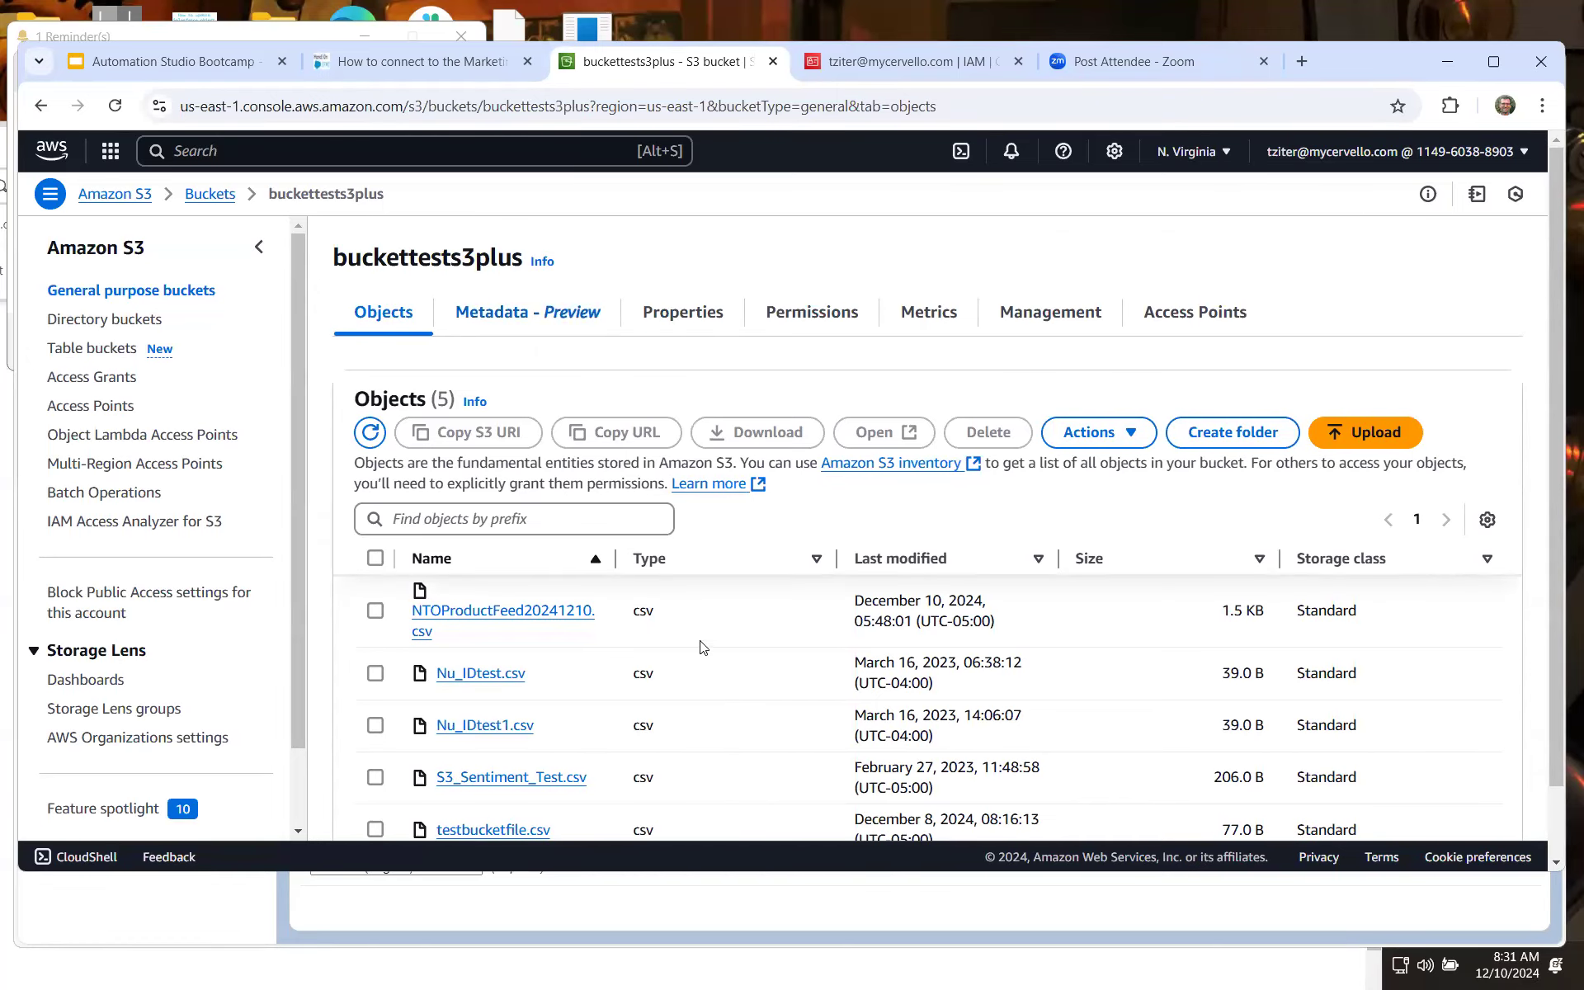
scroll(757, 656, down, 2)
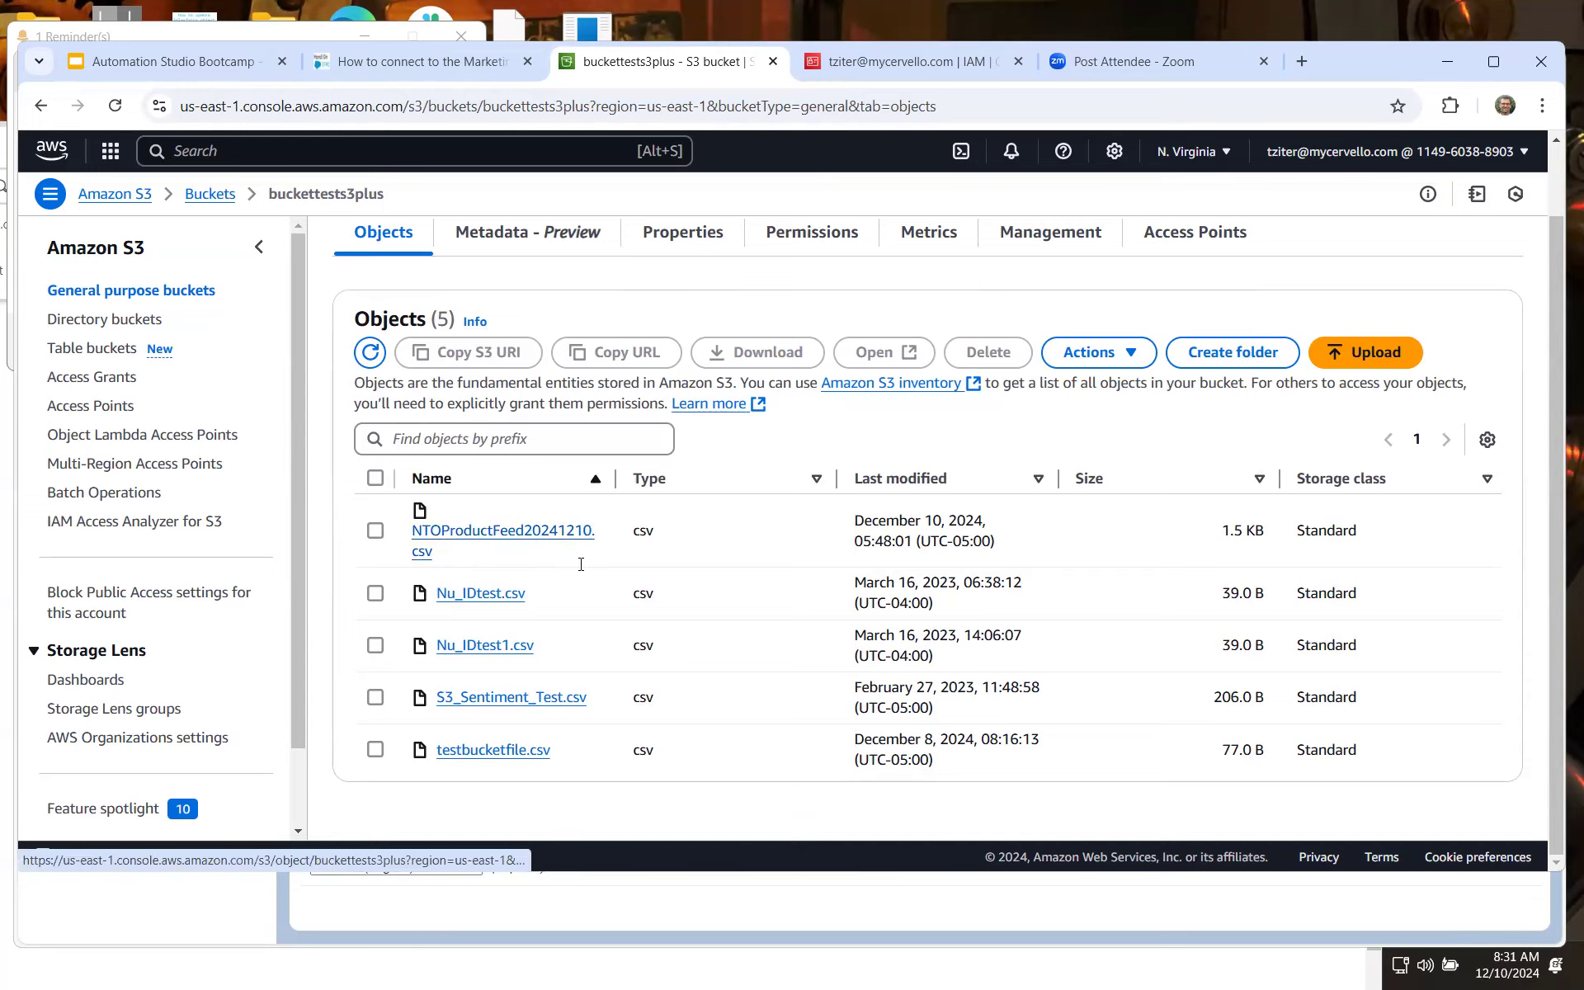
click(1448, 65)
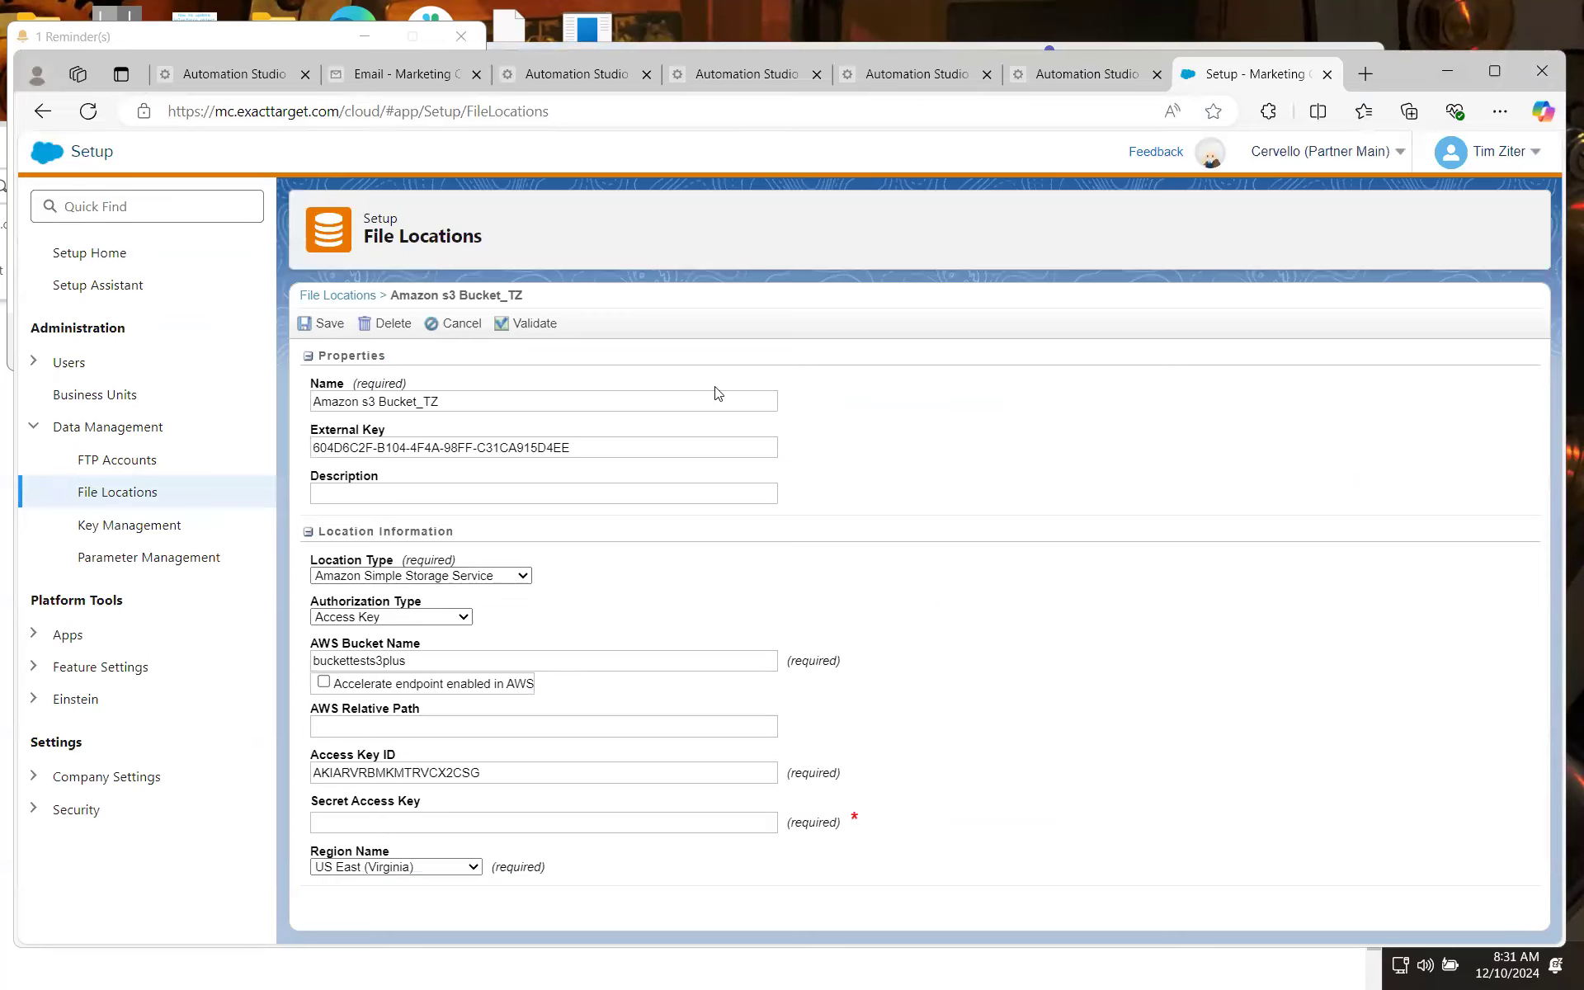
In the S3Product import's source settings, set the file naming pattern to NTOProductFeed20241210.csv and proceed to the destination
click(743, 73)
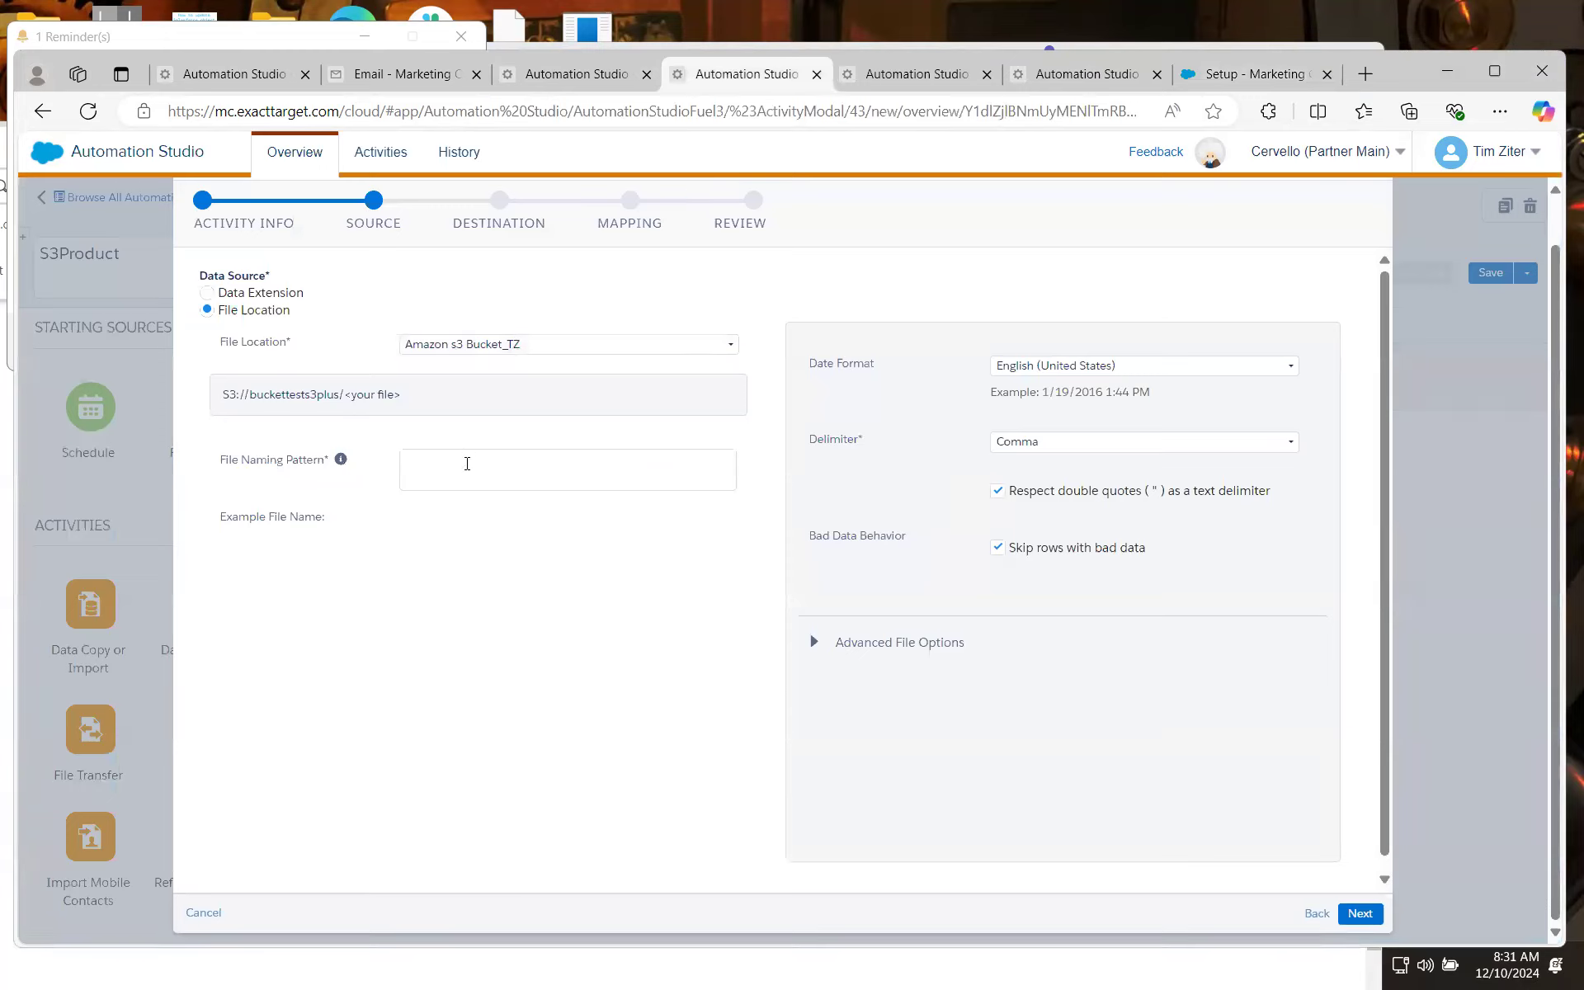
click(467, 464)
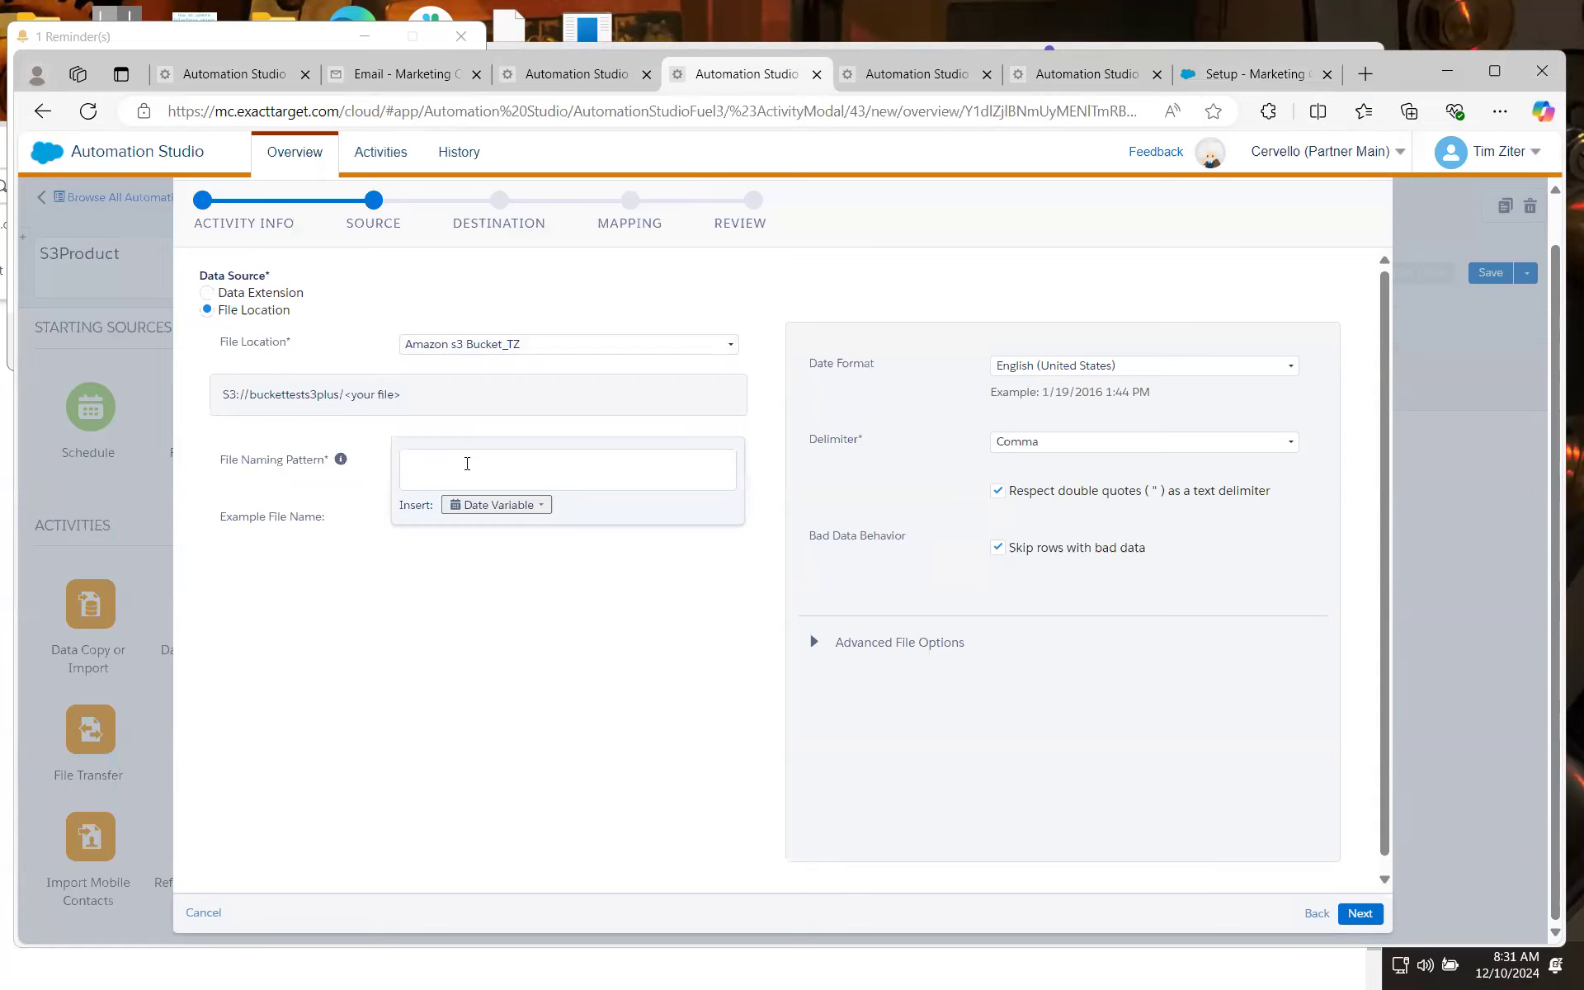
text(NTOProductFeed20241210.csv)
click(1364, 914)
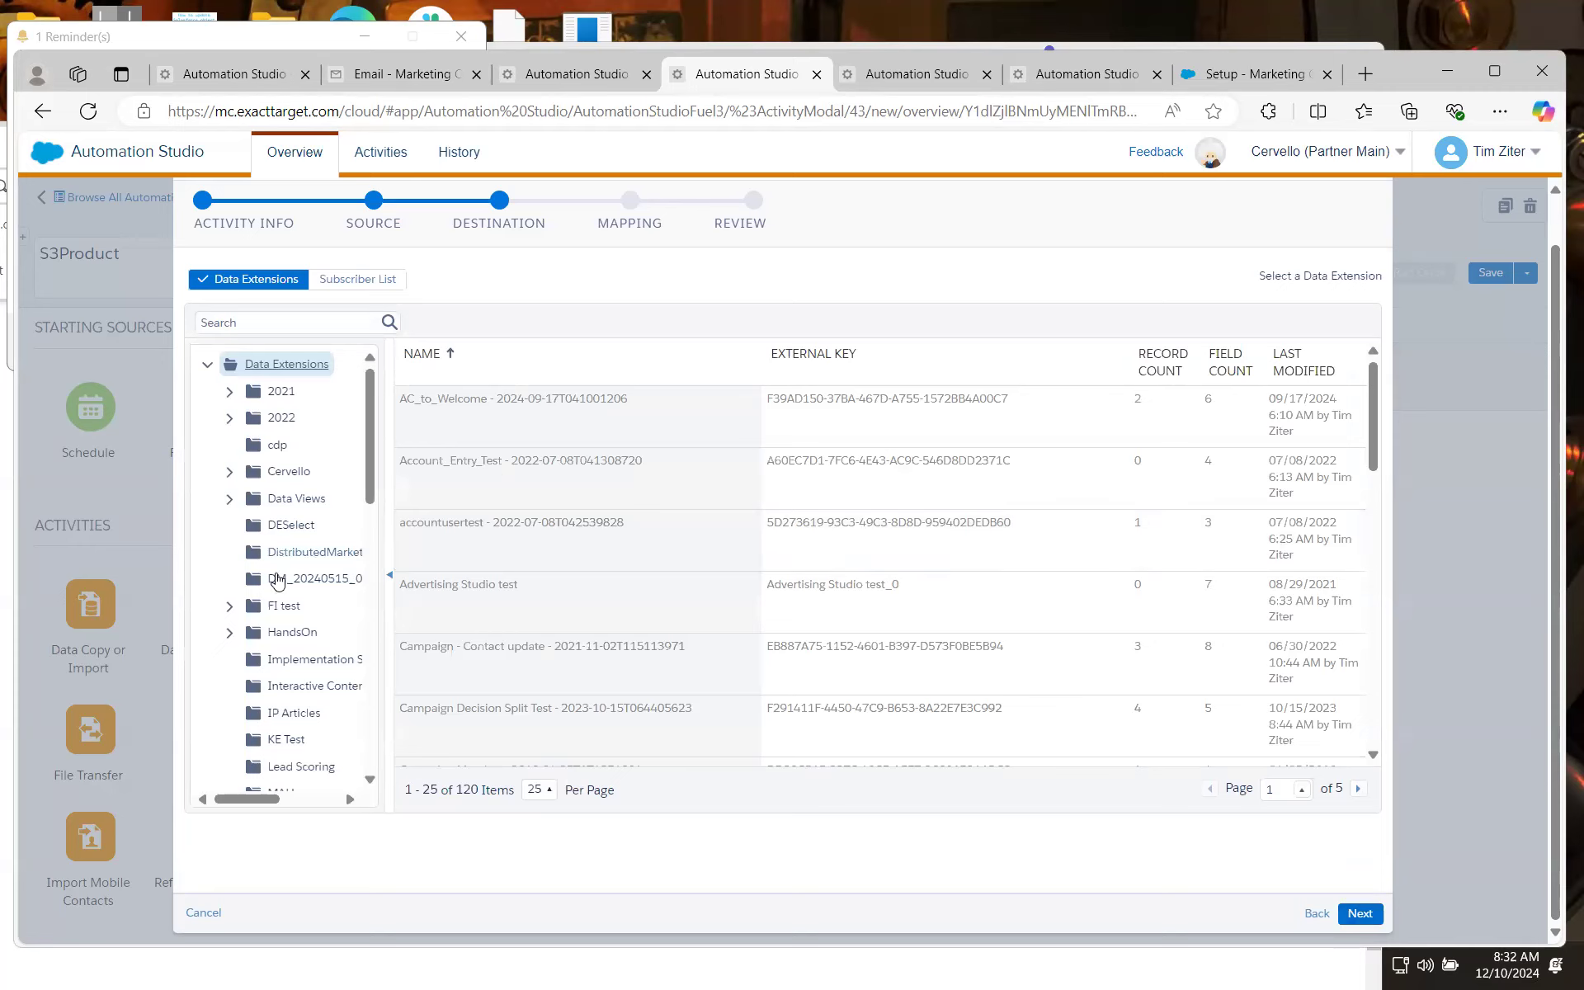
Select the ProductFeed data extension from the AutoBootcamp folder under HandsOn as the destination and proceed to the mapping
click(250, 634)
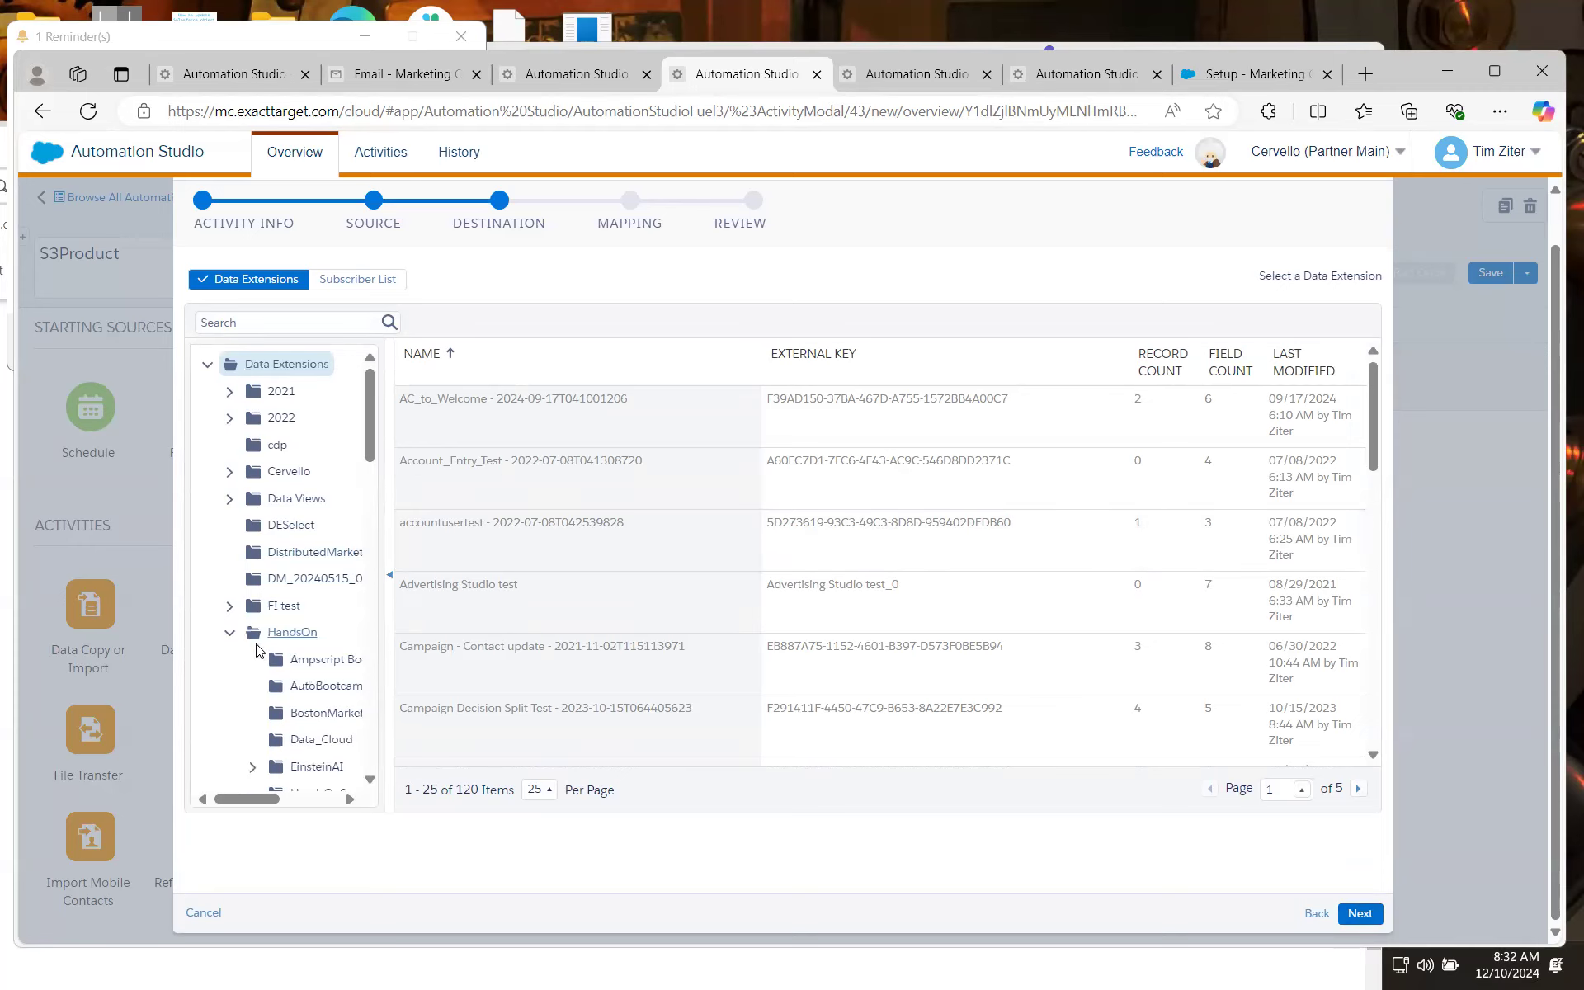
click(318, 688)
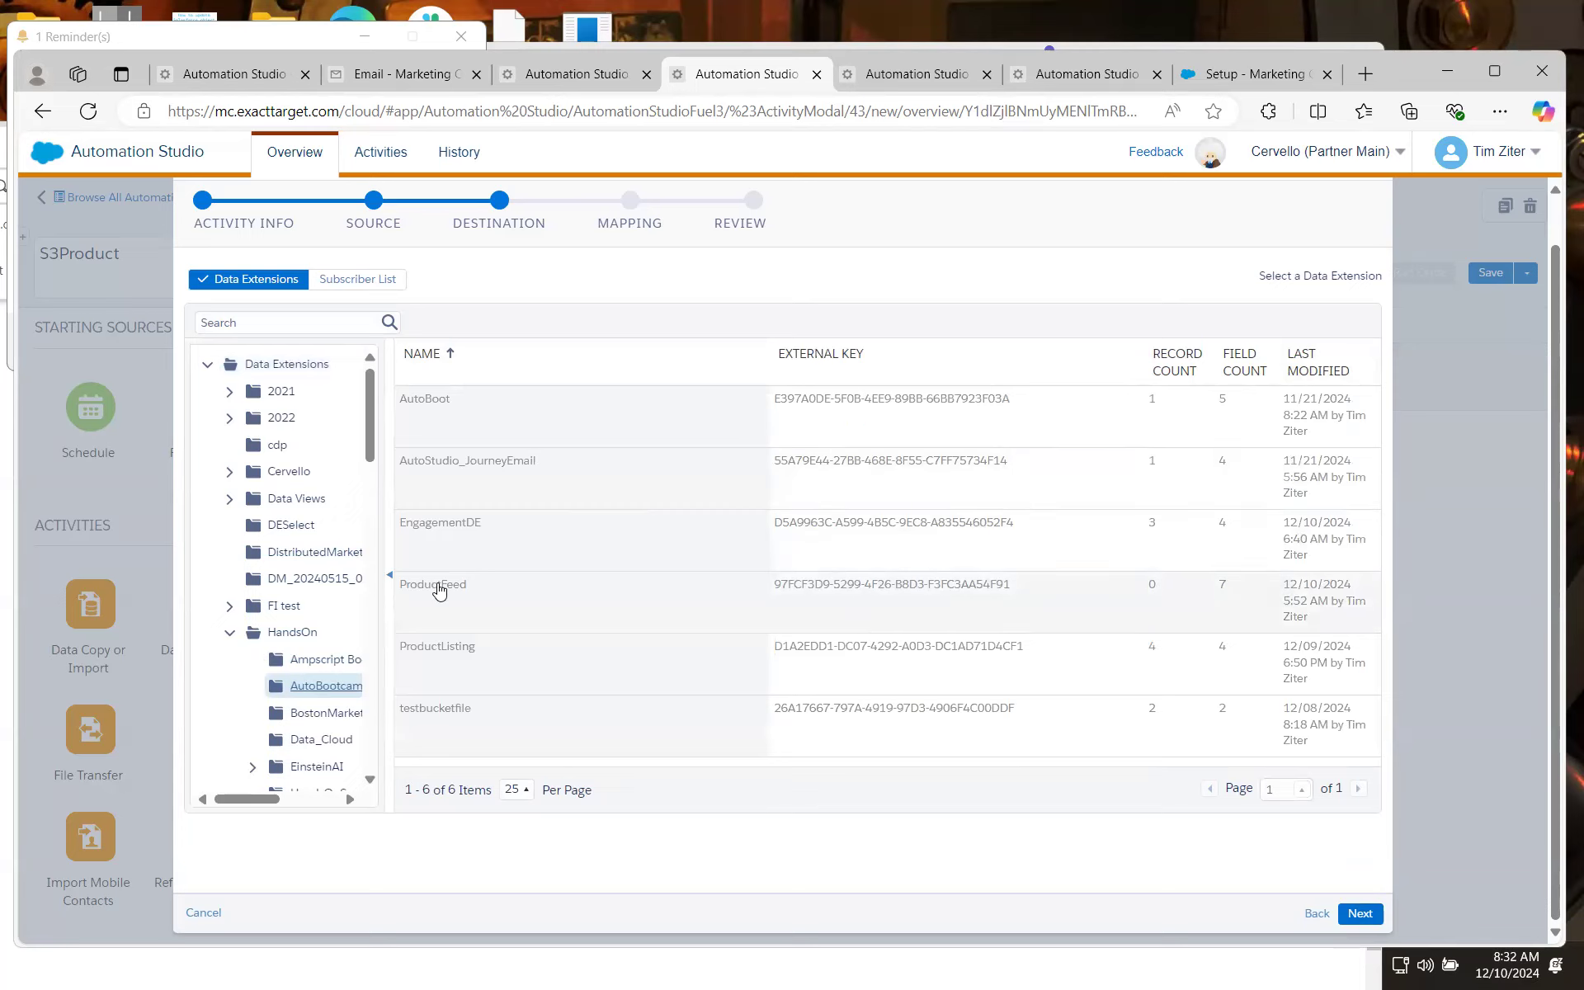
click(546, 609)
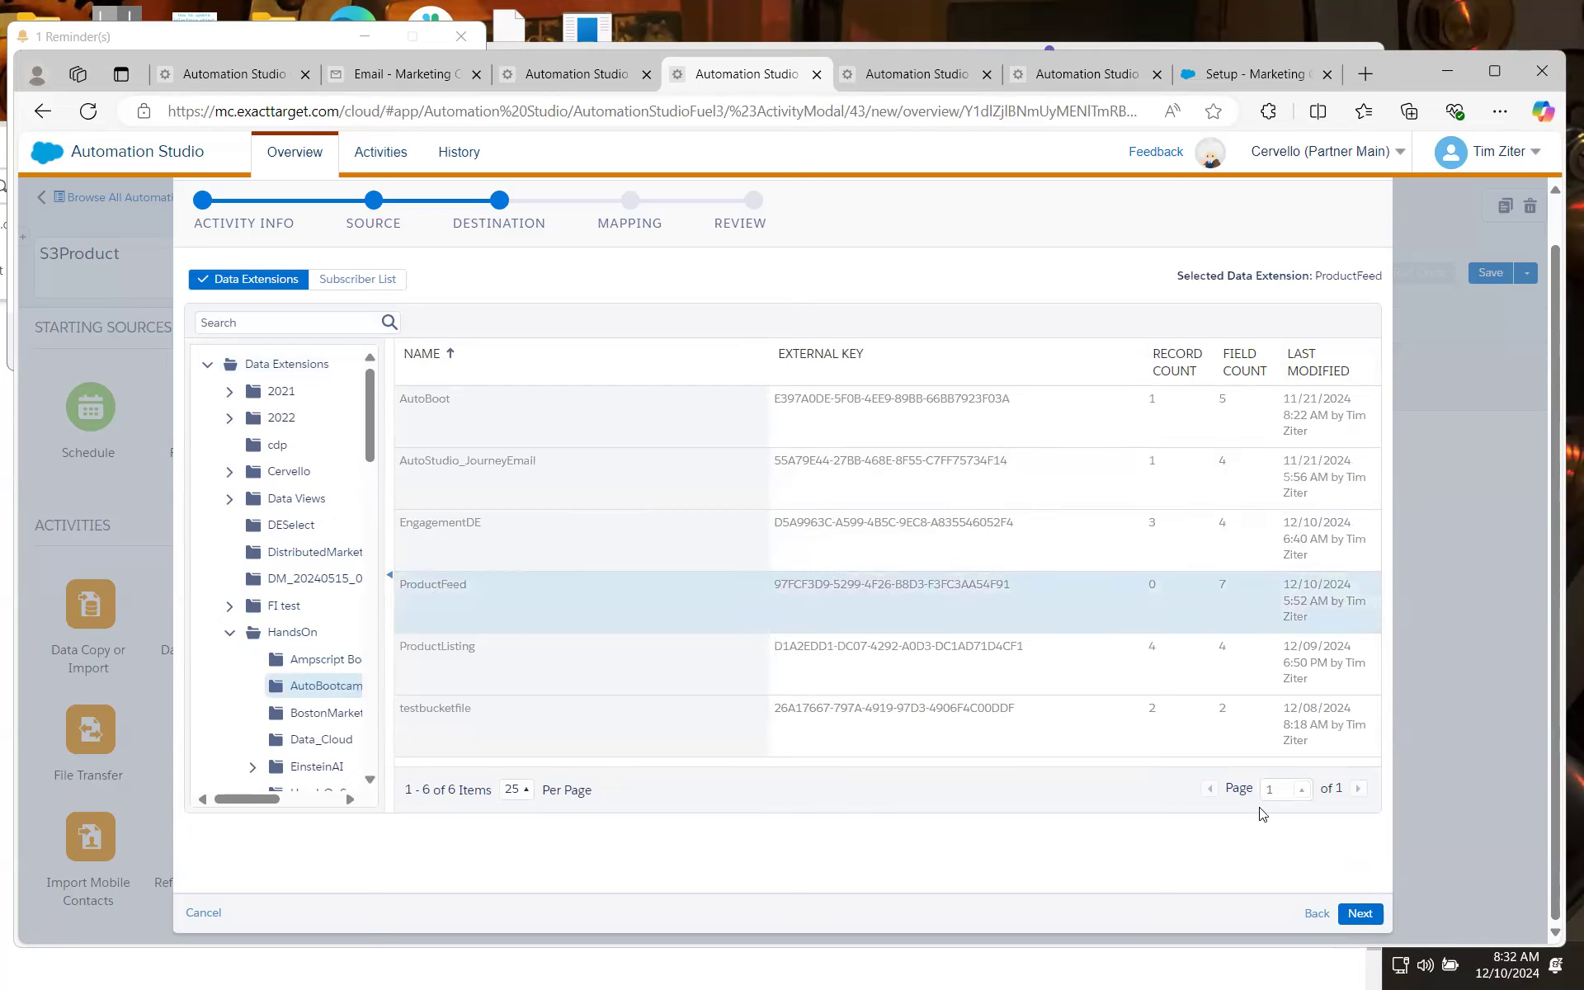
click(1345, 912)
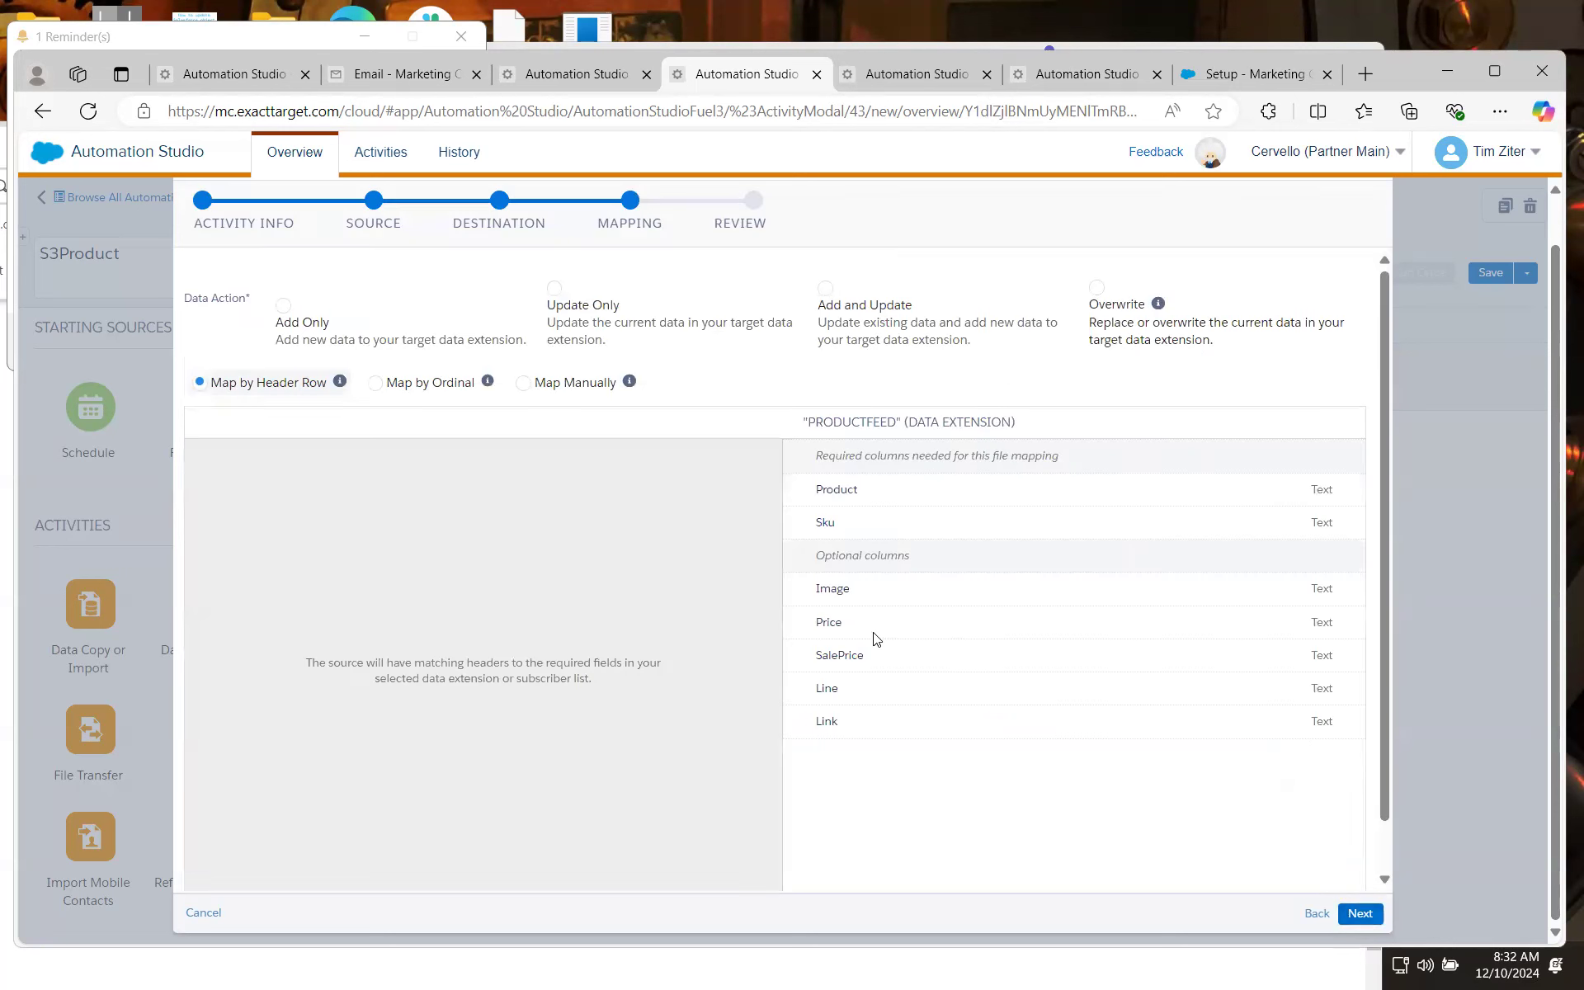
Choose manual mapping and load NTOProductFeed20241210.csv as the source list
click(590, 388)
click(302, 414)
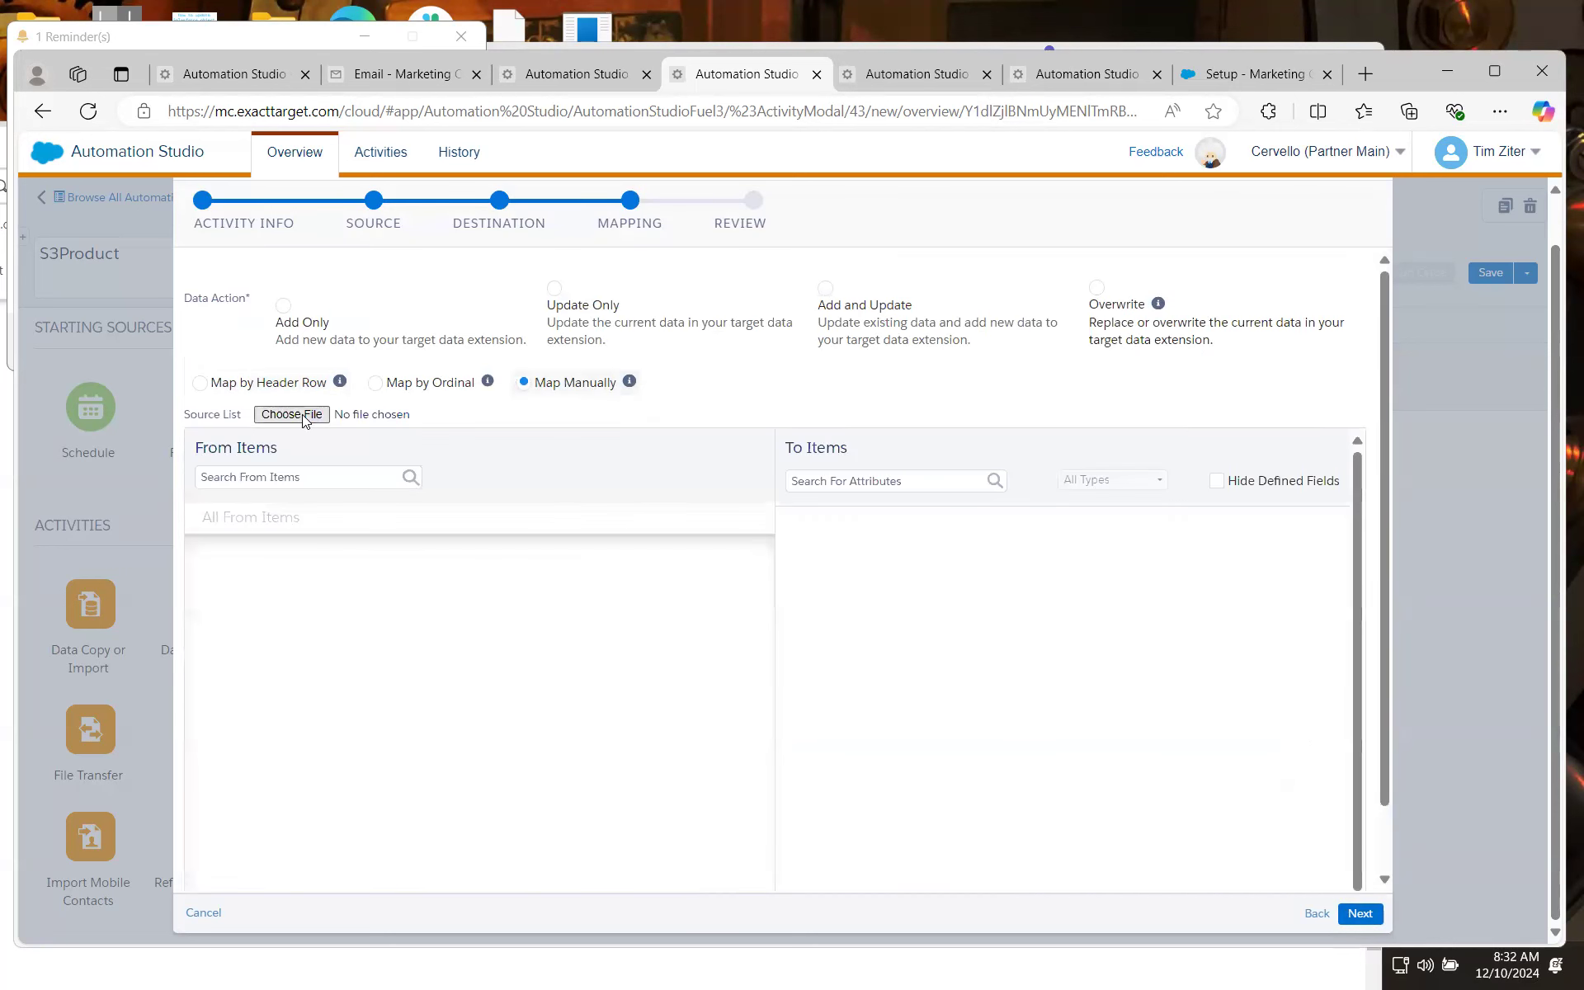
click(347, 273)
click(830, 567)
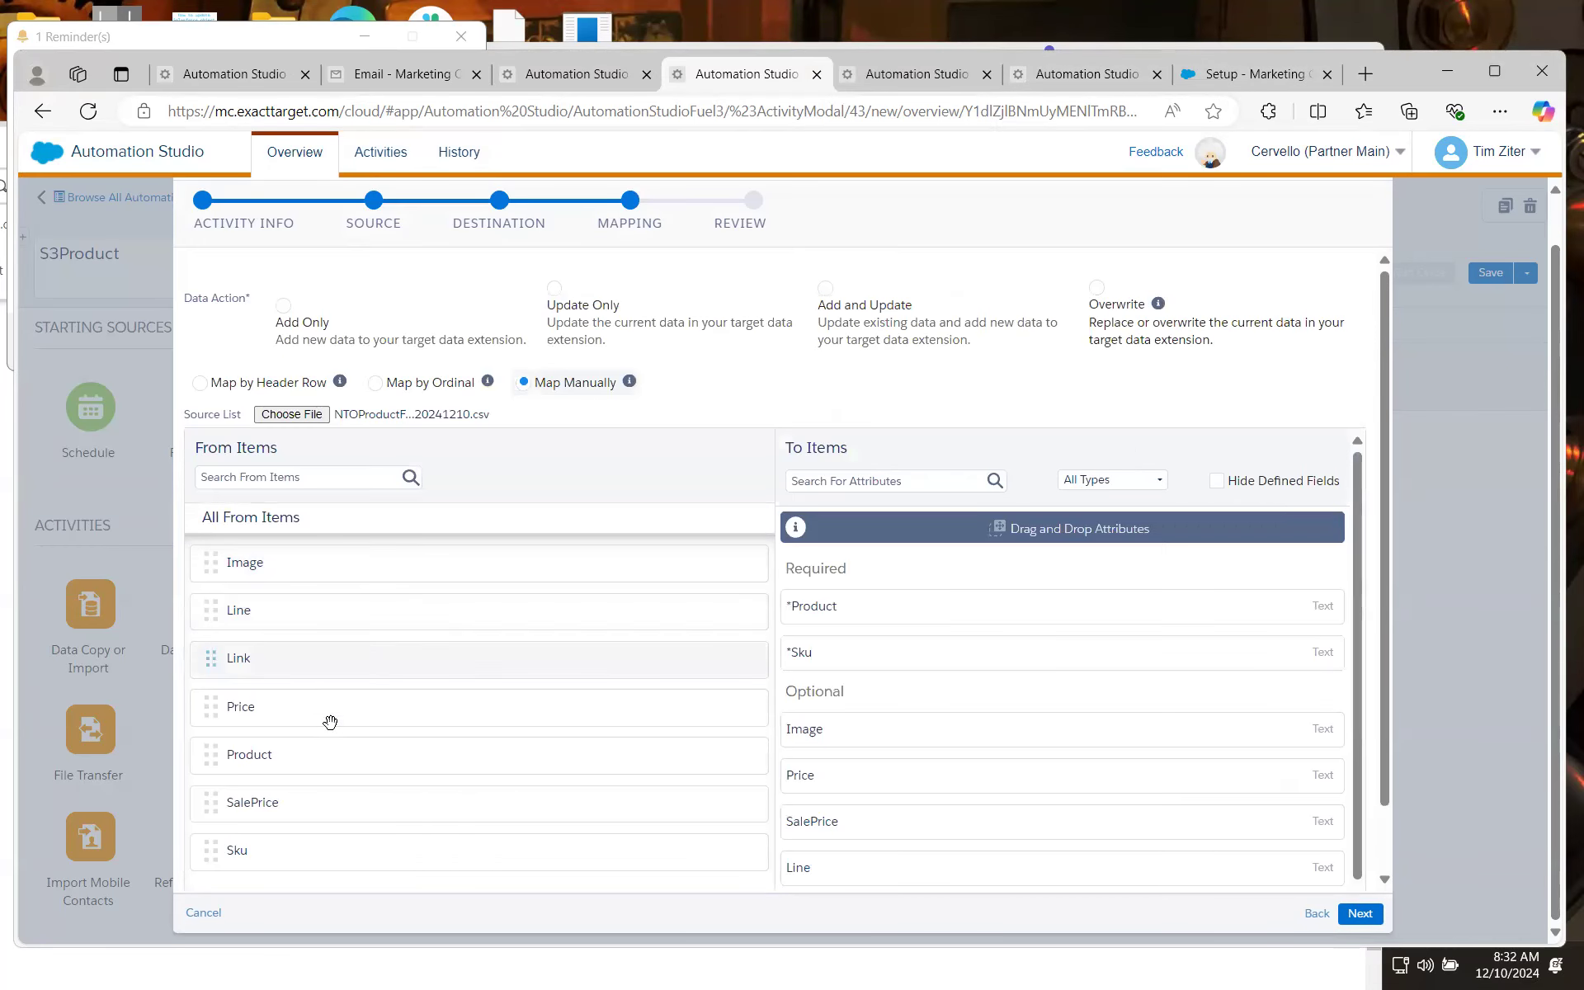
Map the source fields Product, Sku, Image, Price, SalePrice, Line and Link to the matching ProductFeed attributes
drag(413, 753, 848, 599)
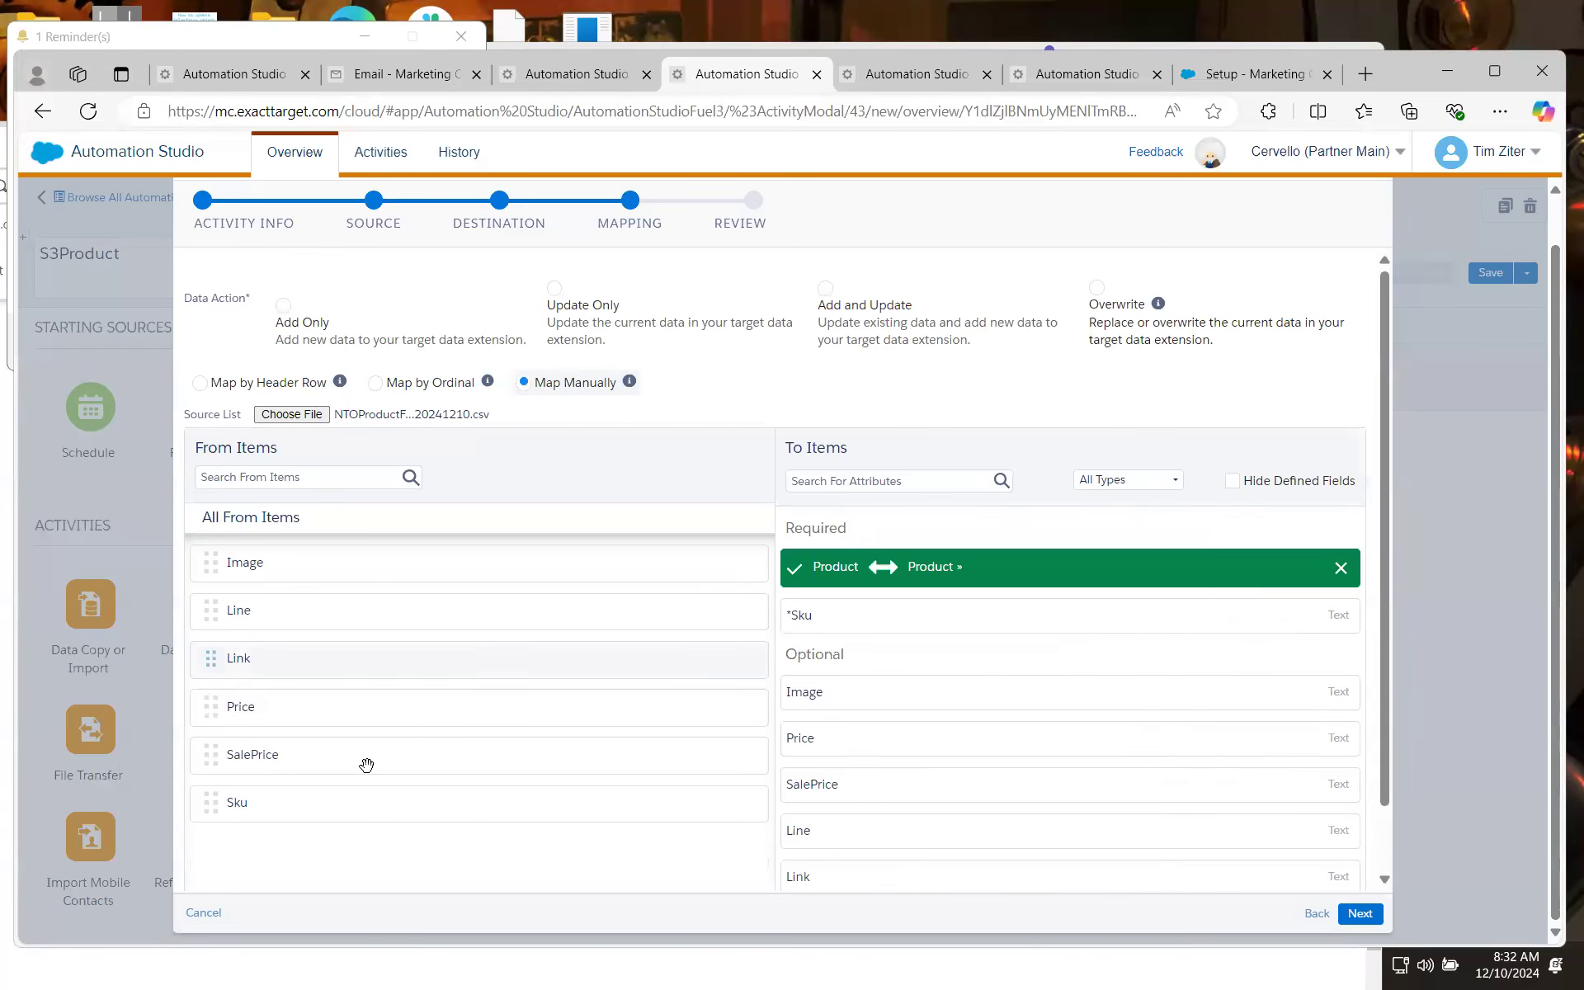
drag(336, 799, 899, 612)
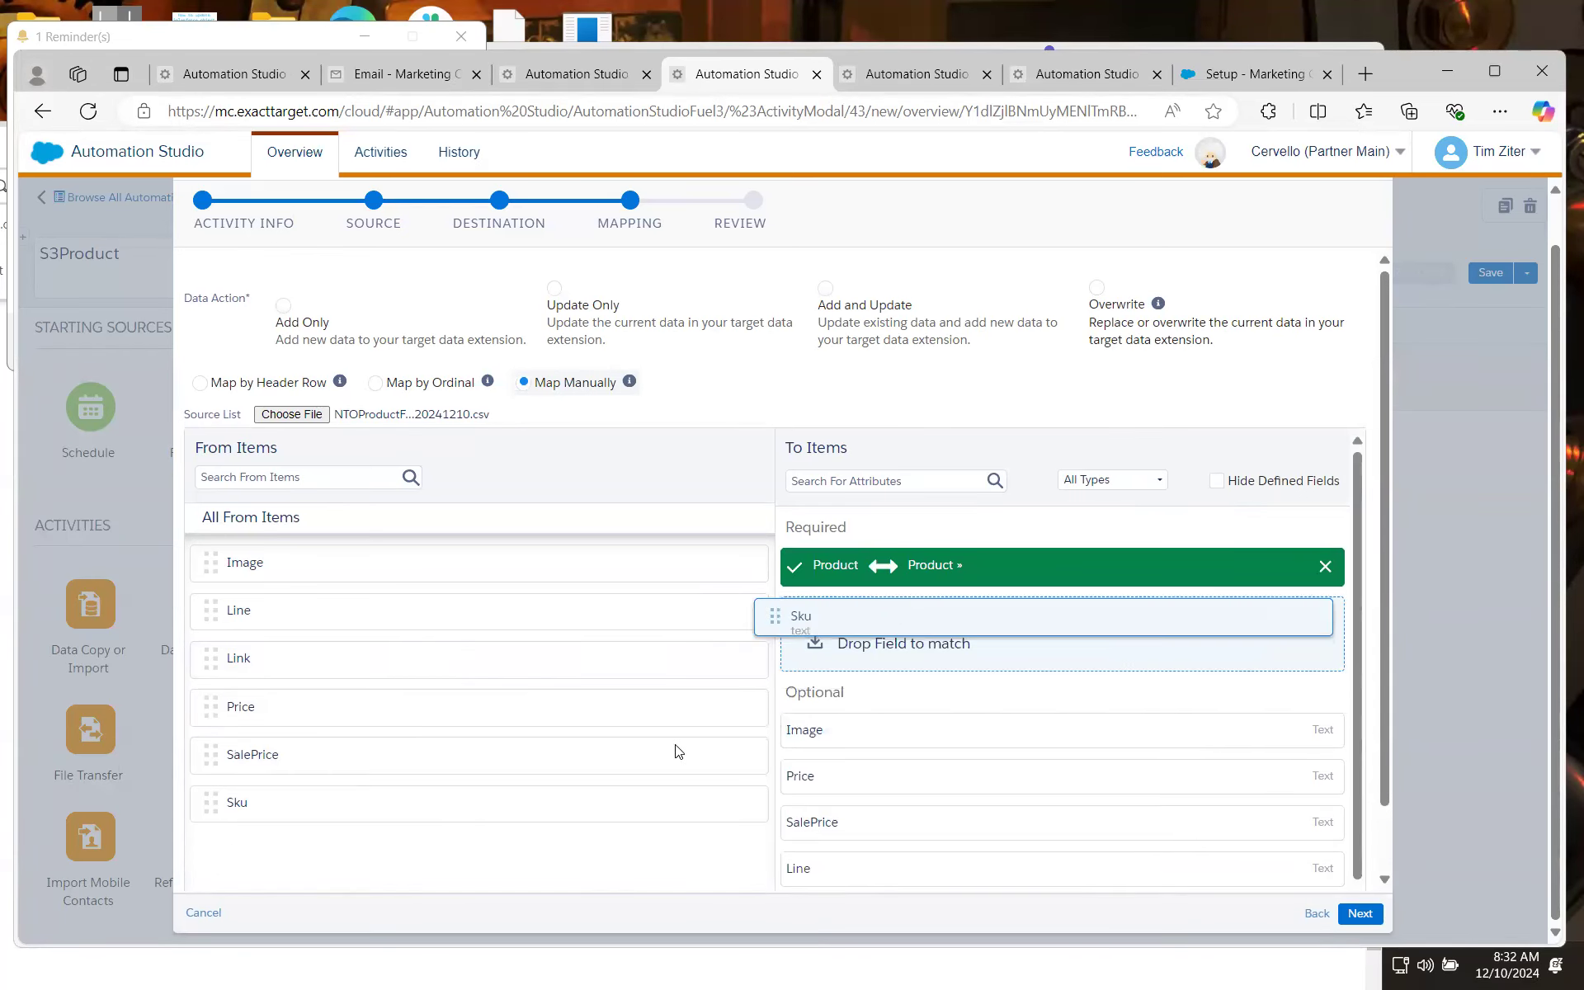
drag(350, 558, 979, 689)
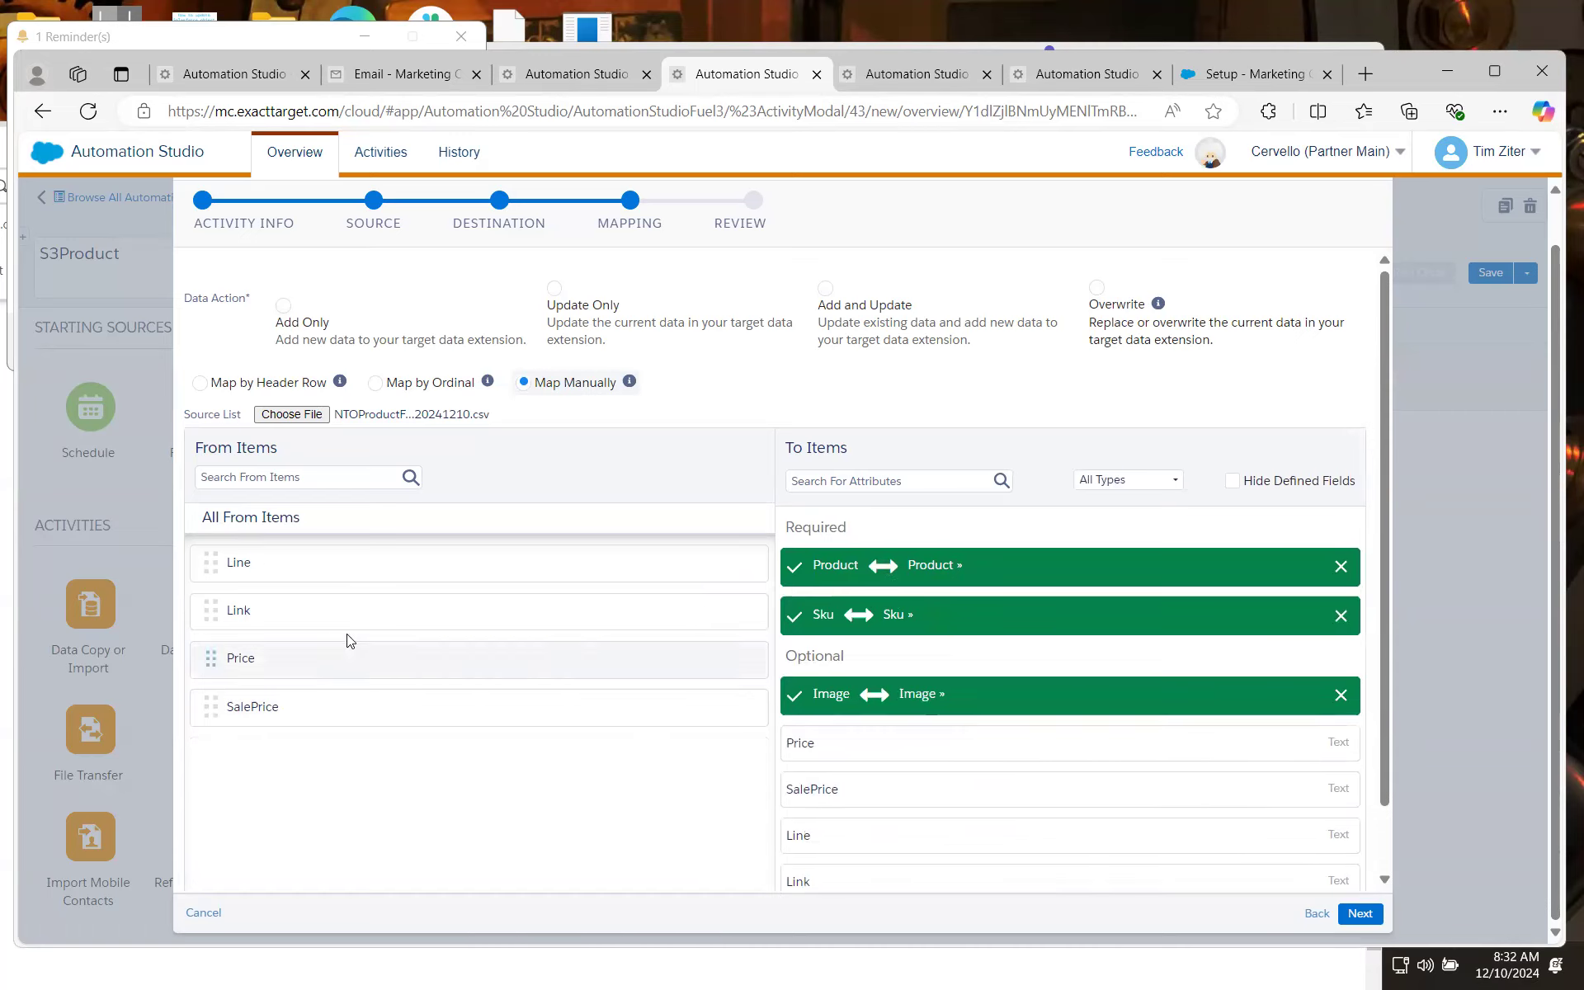
drag(350, 661, 898, 749)
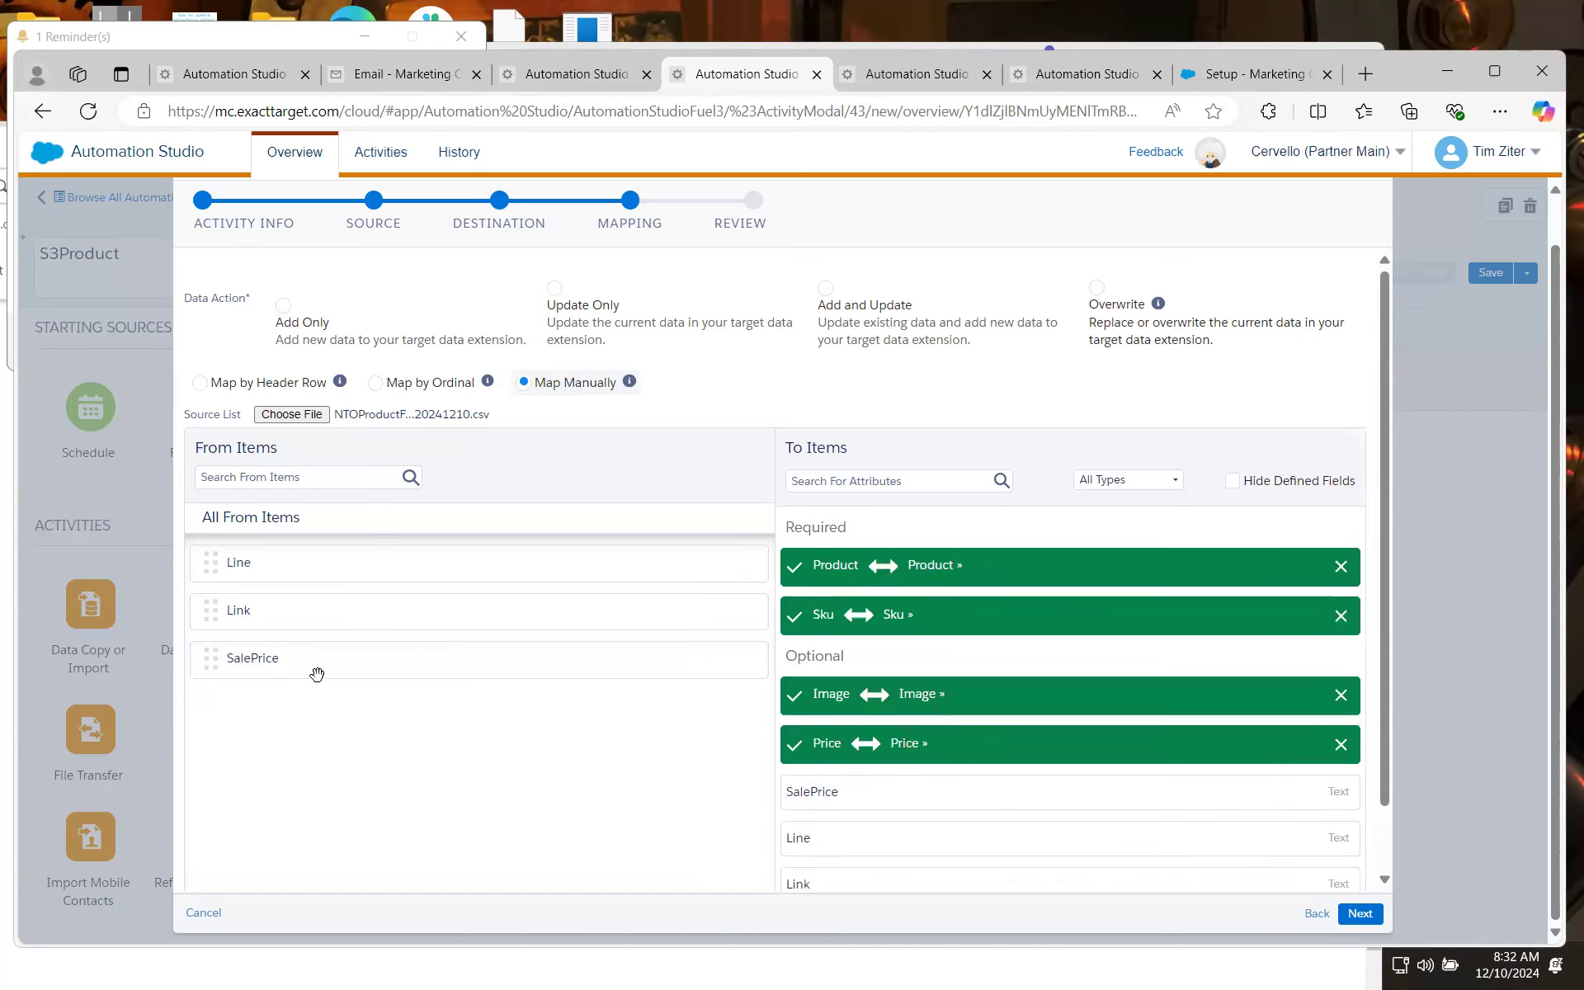
drag(310, 664, 901, 797)
drag(719, 796, 940, 862)
scroll(1386, 772, down, 2)
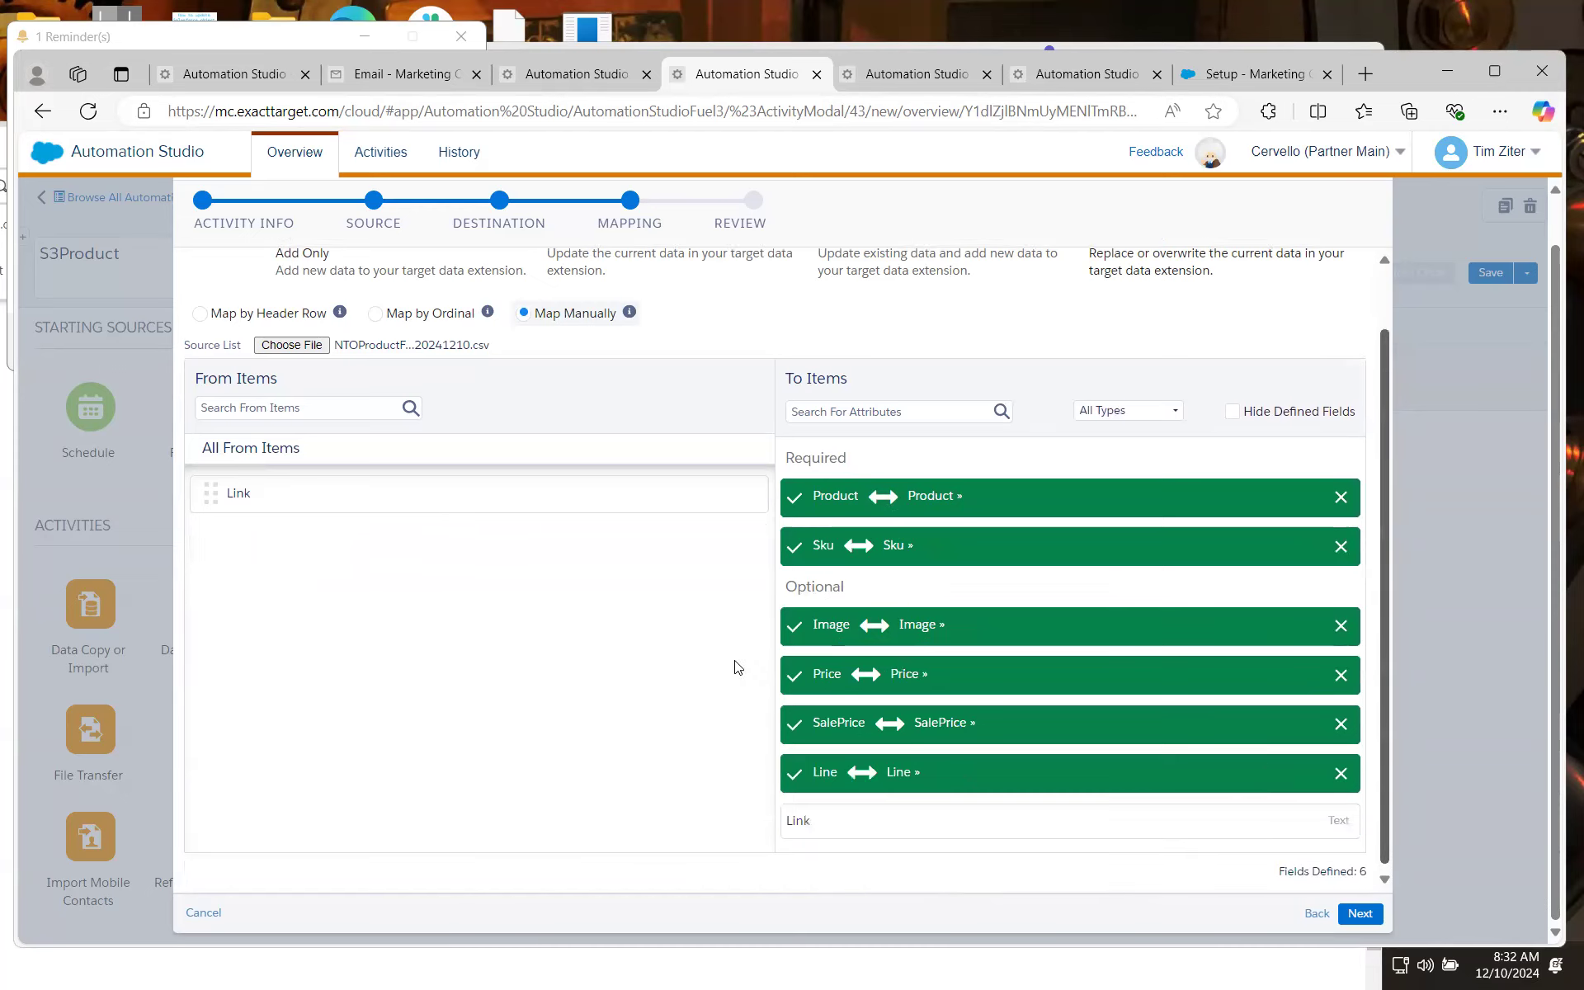
drag(364, 498, 1198, 809)
scroll(1401, 629, up, 2)
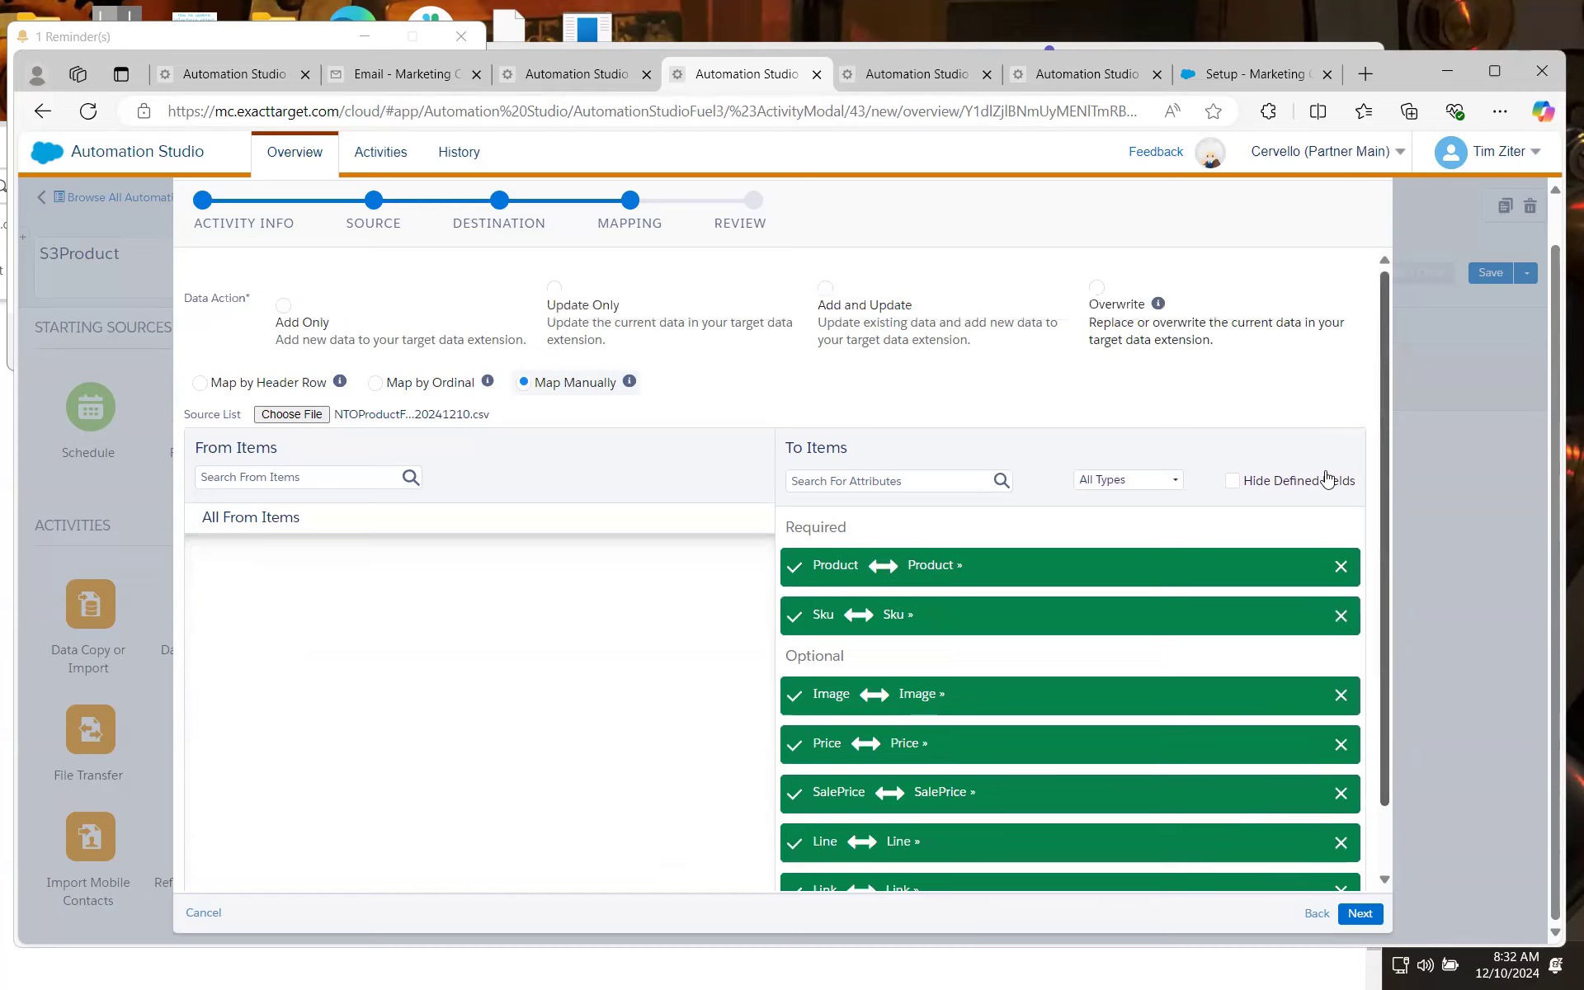
Set the data action to Overwrite, review the import summary and finish creating the S3Product import activity
click(1096, 288)
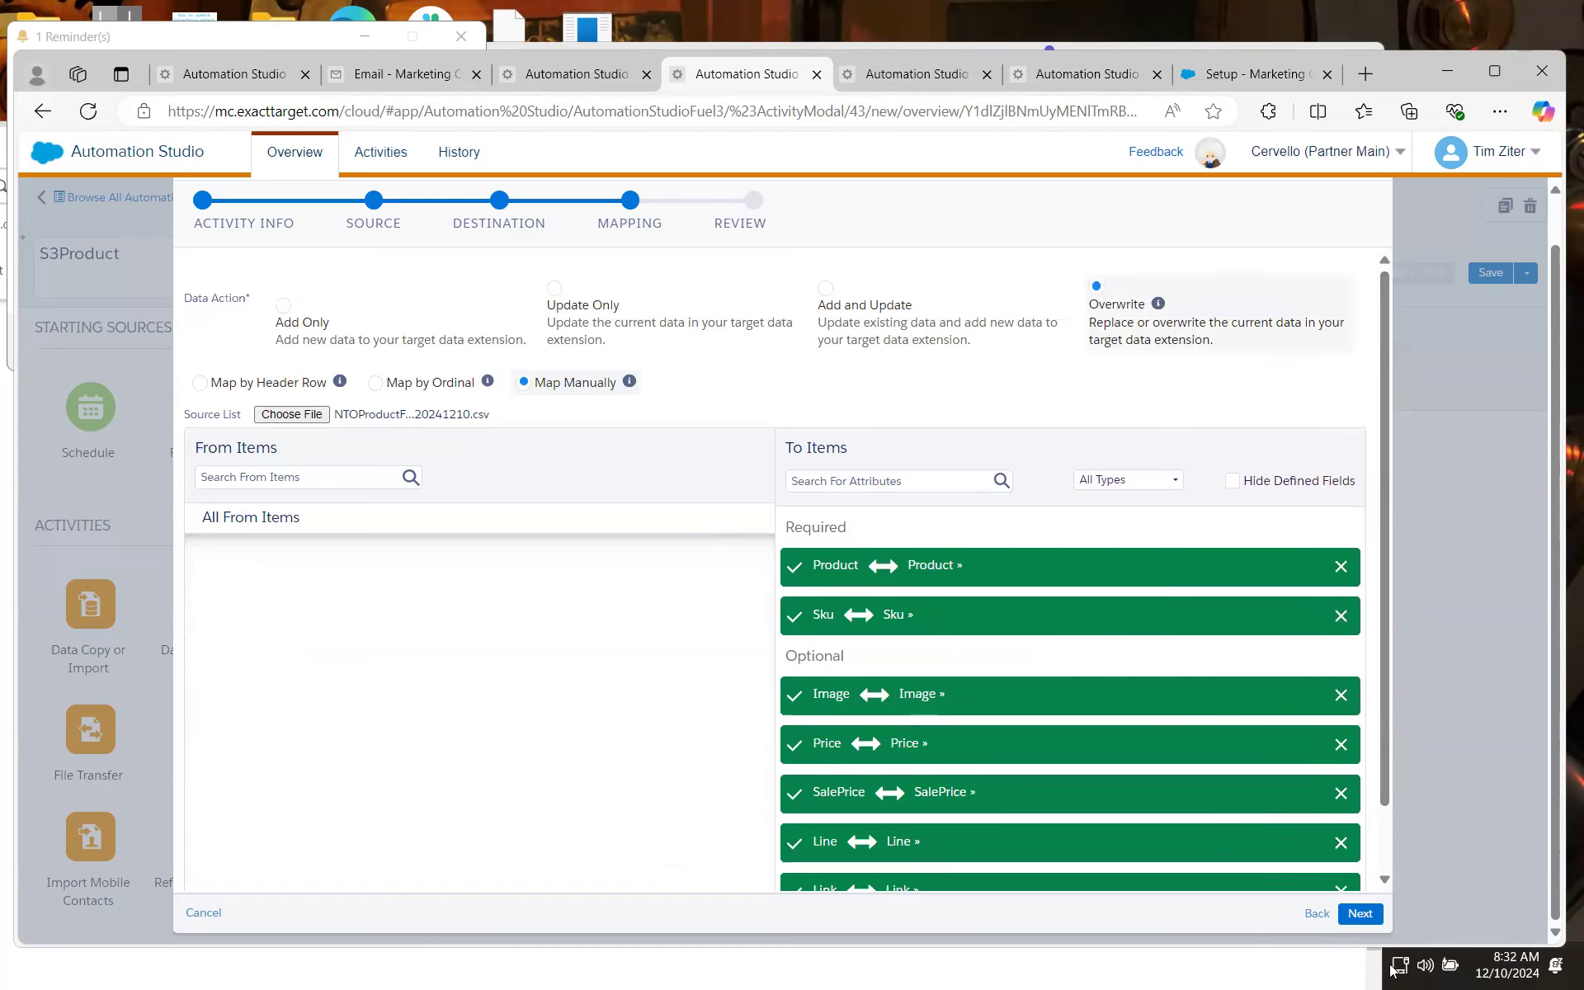
click(1359, 914)
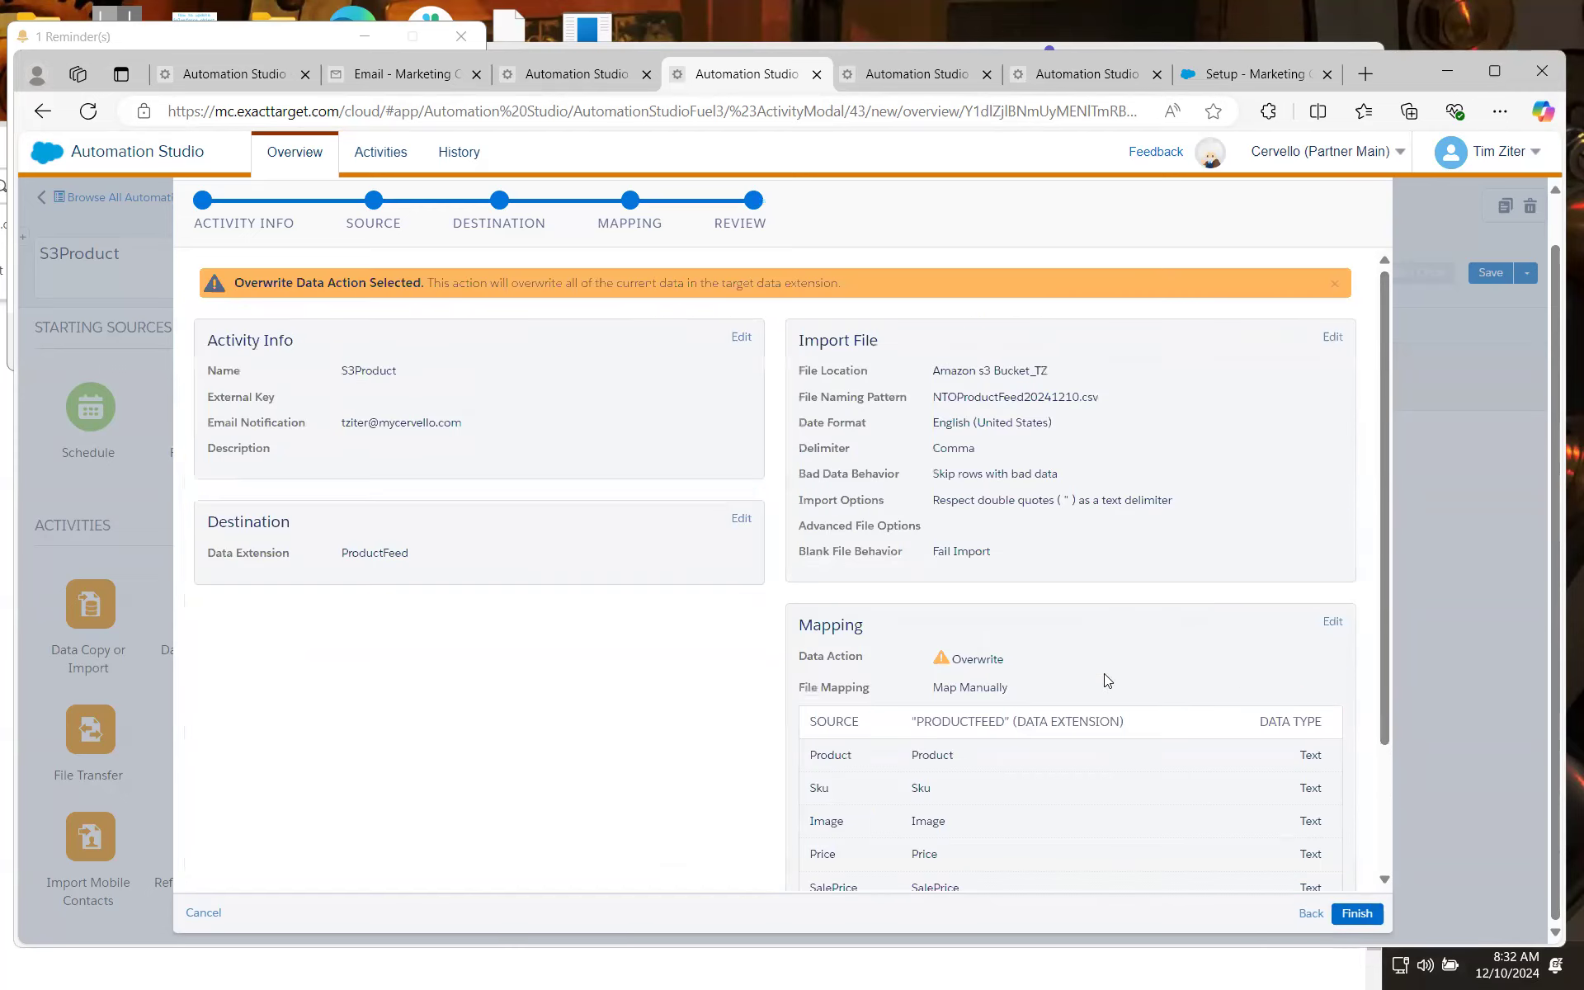
scroll(1106, 684, down, 2)
click(1356, 913)
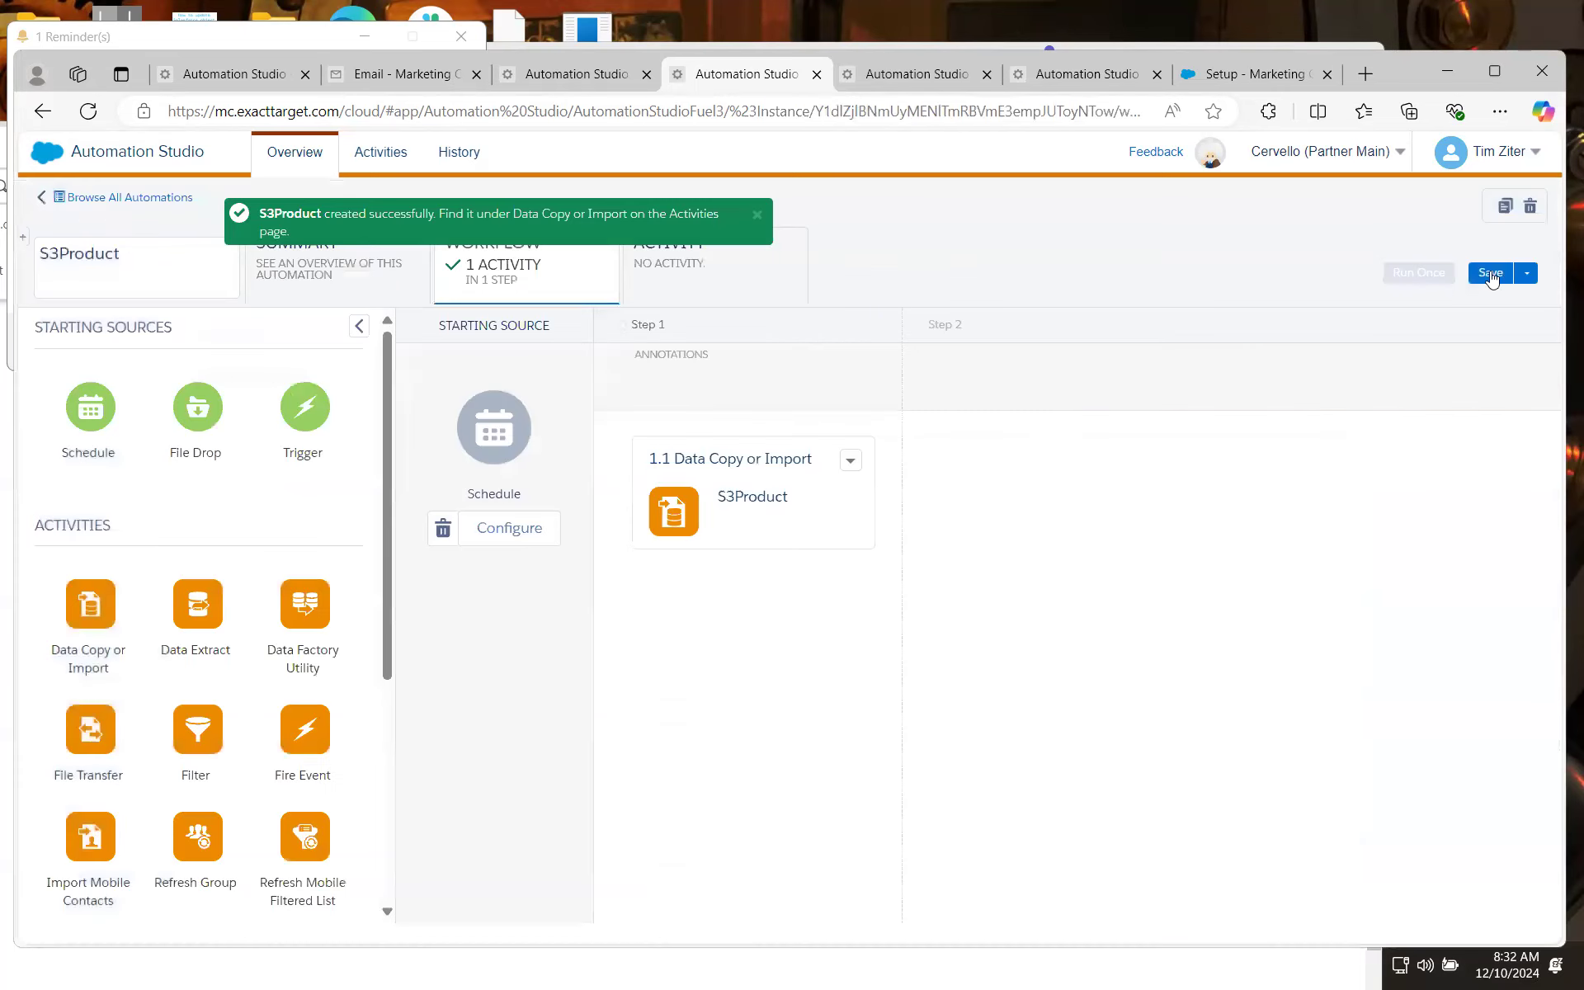
Save the S3Product automation and run it once with its Data Copy or Import activity selected
click(1489, 280)
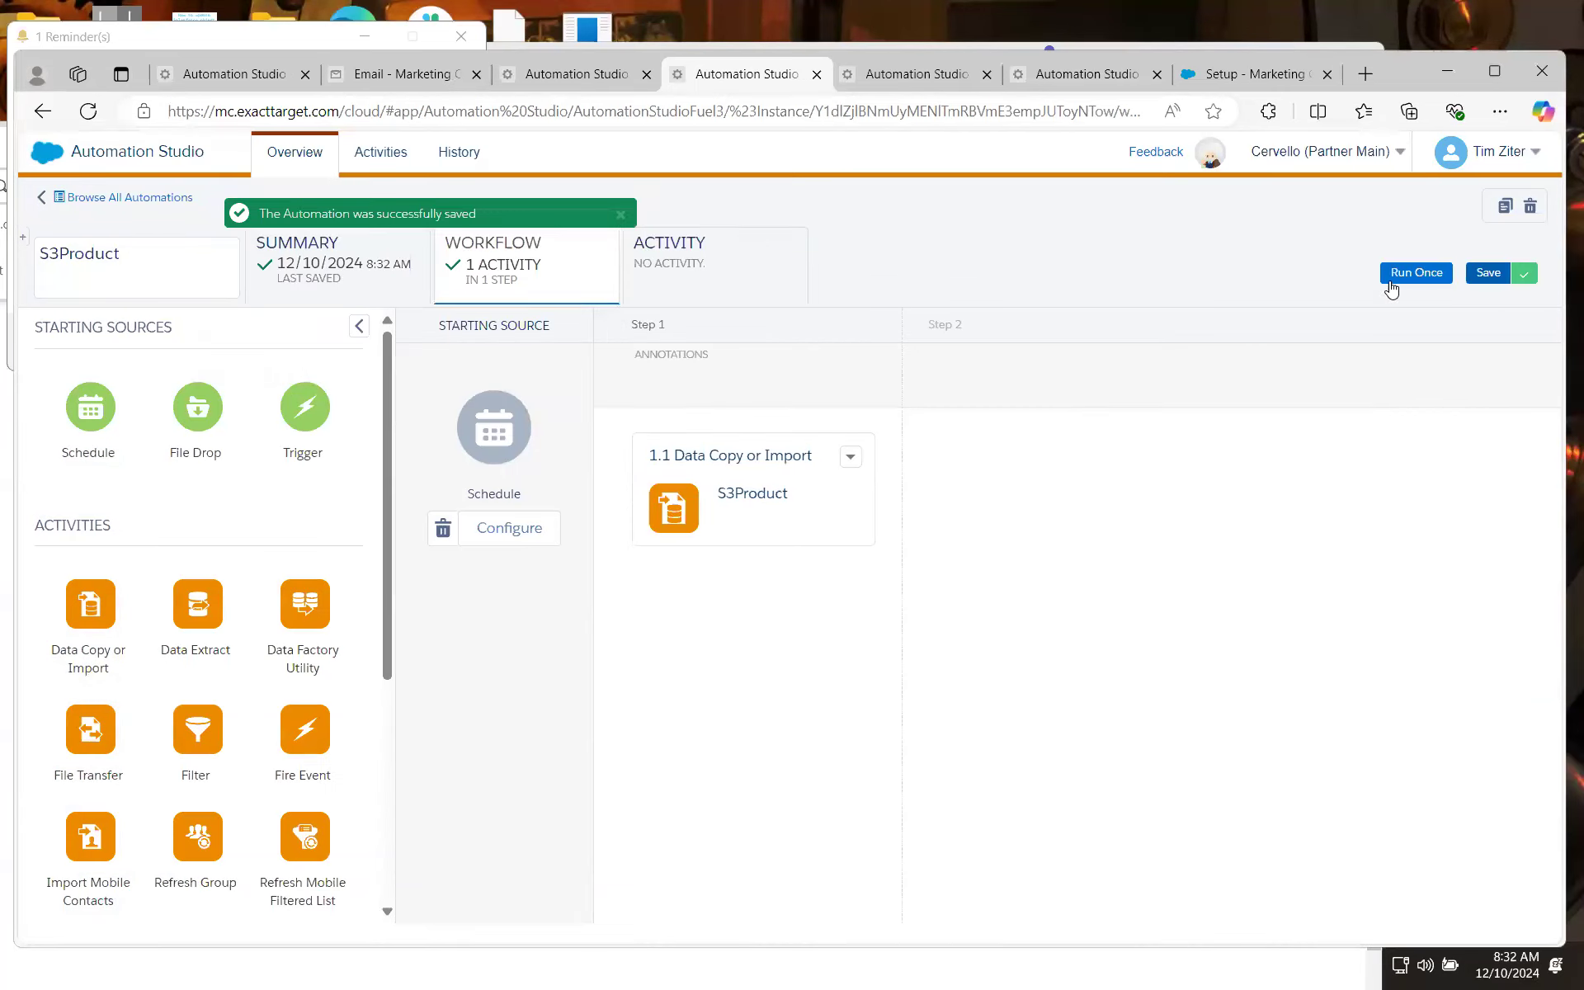
click(1423, 275)
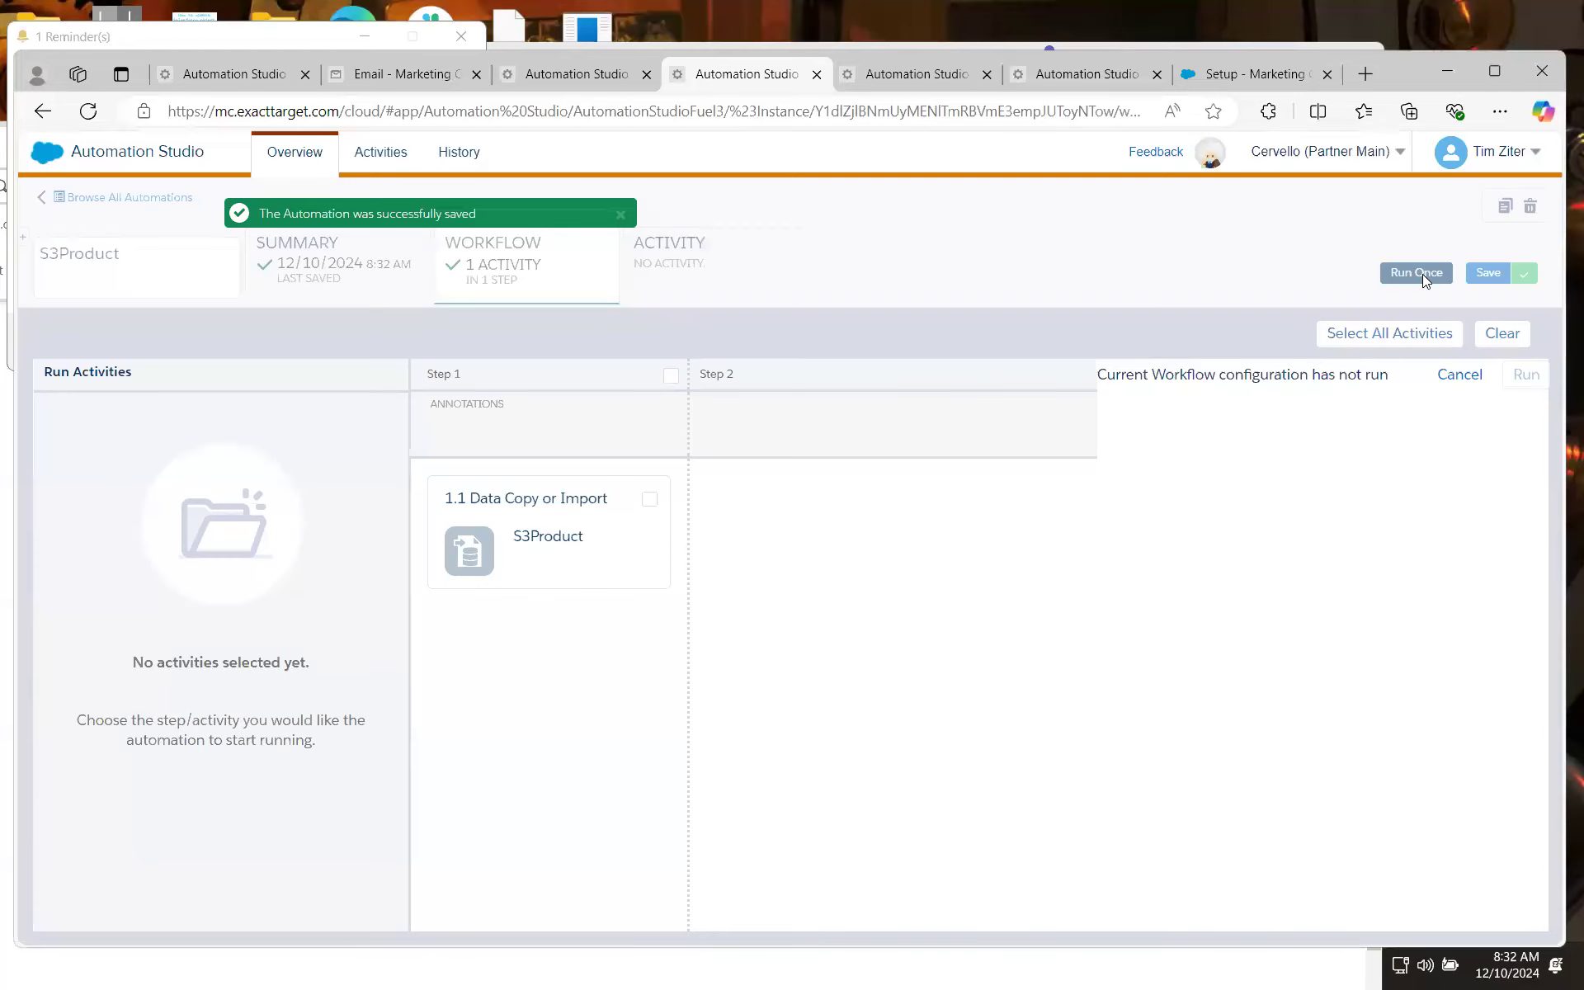
click(649, 501)
click(1526, 373)
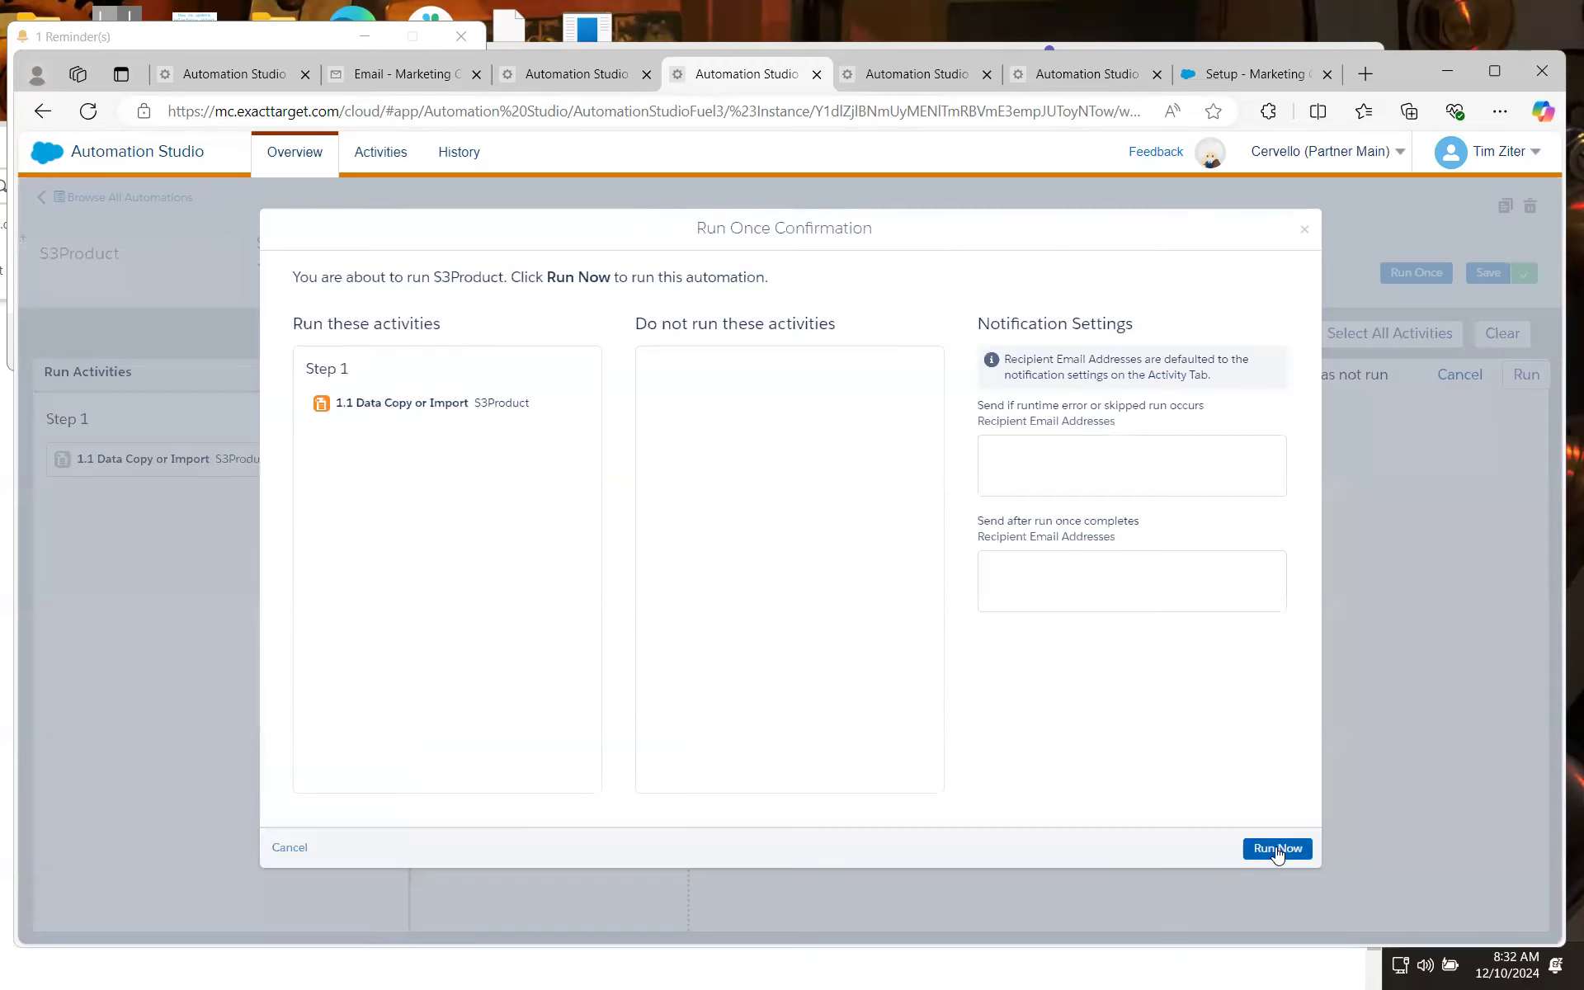
click(1277, 849)
Monitor the S3Product run log and refresh it until the run finishes
click(690, 277)
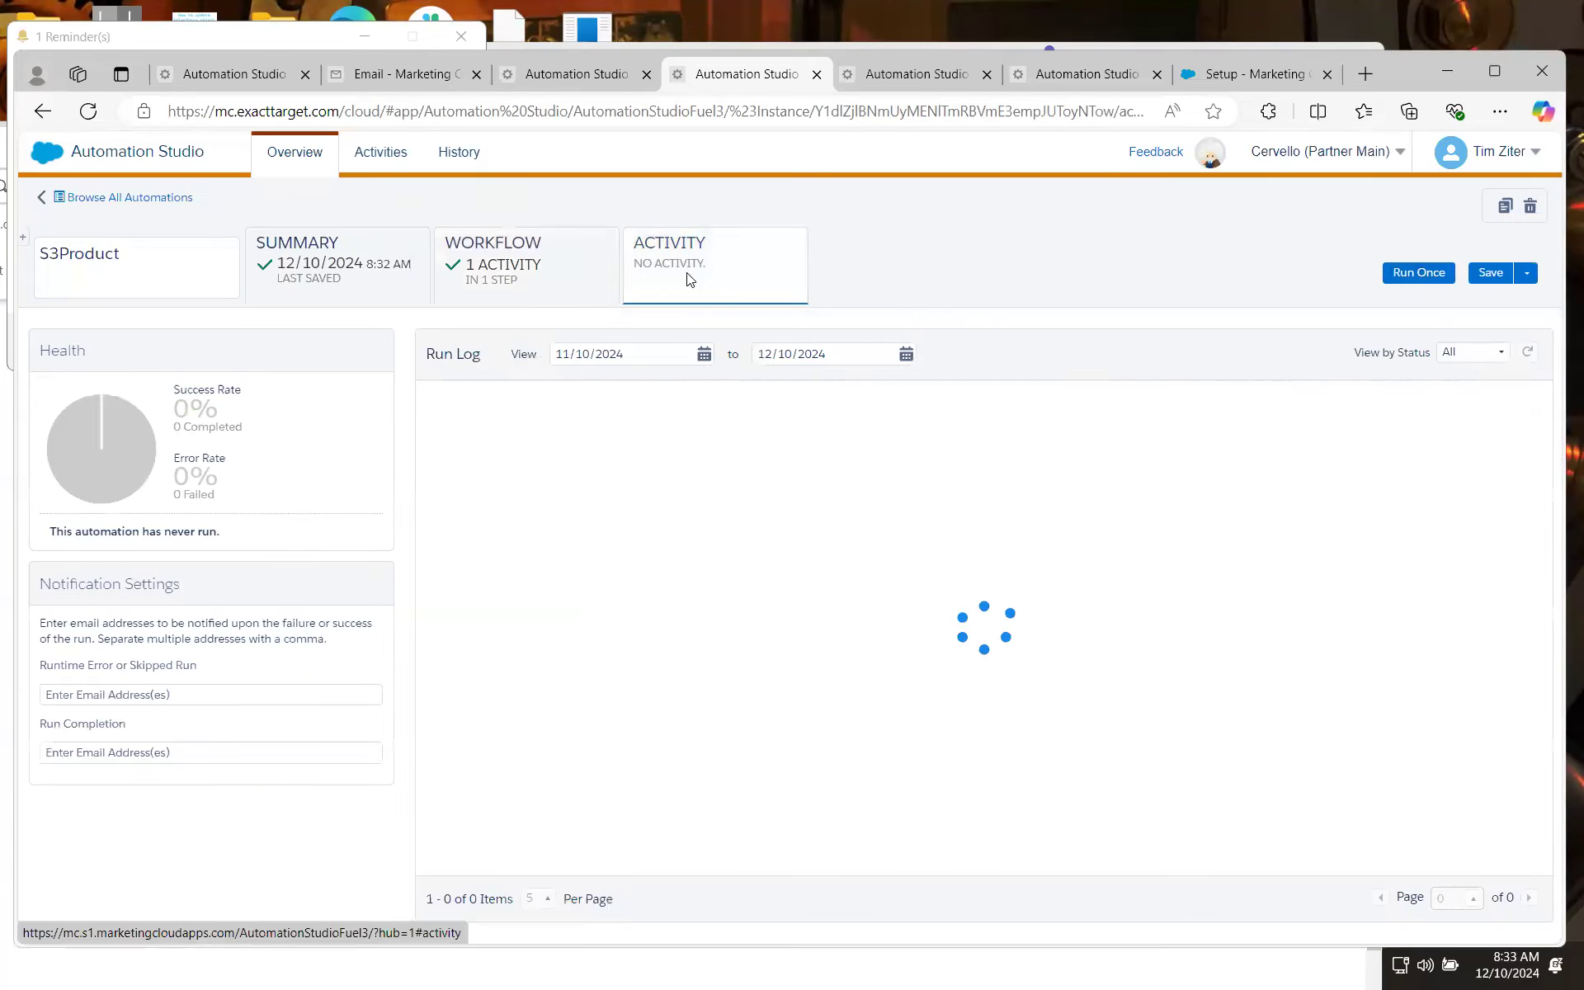
click(553, 279)
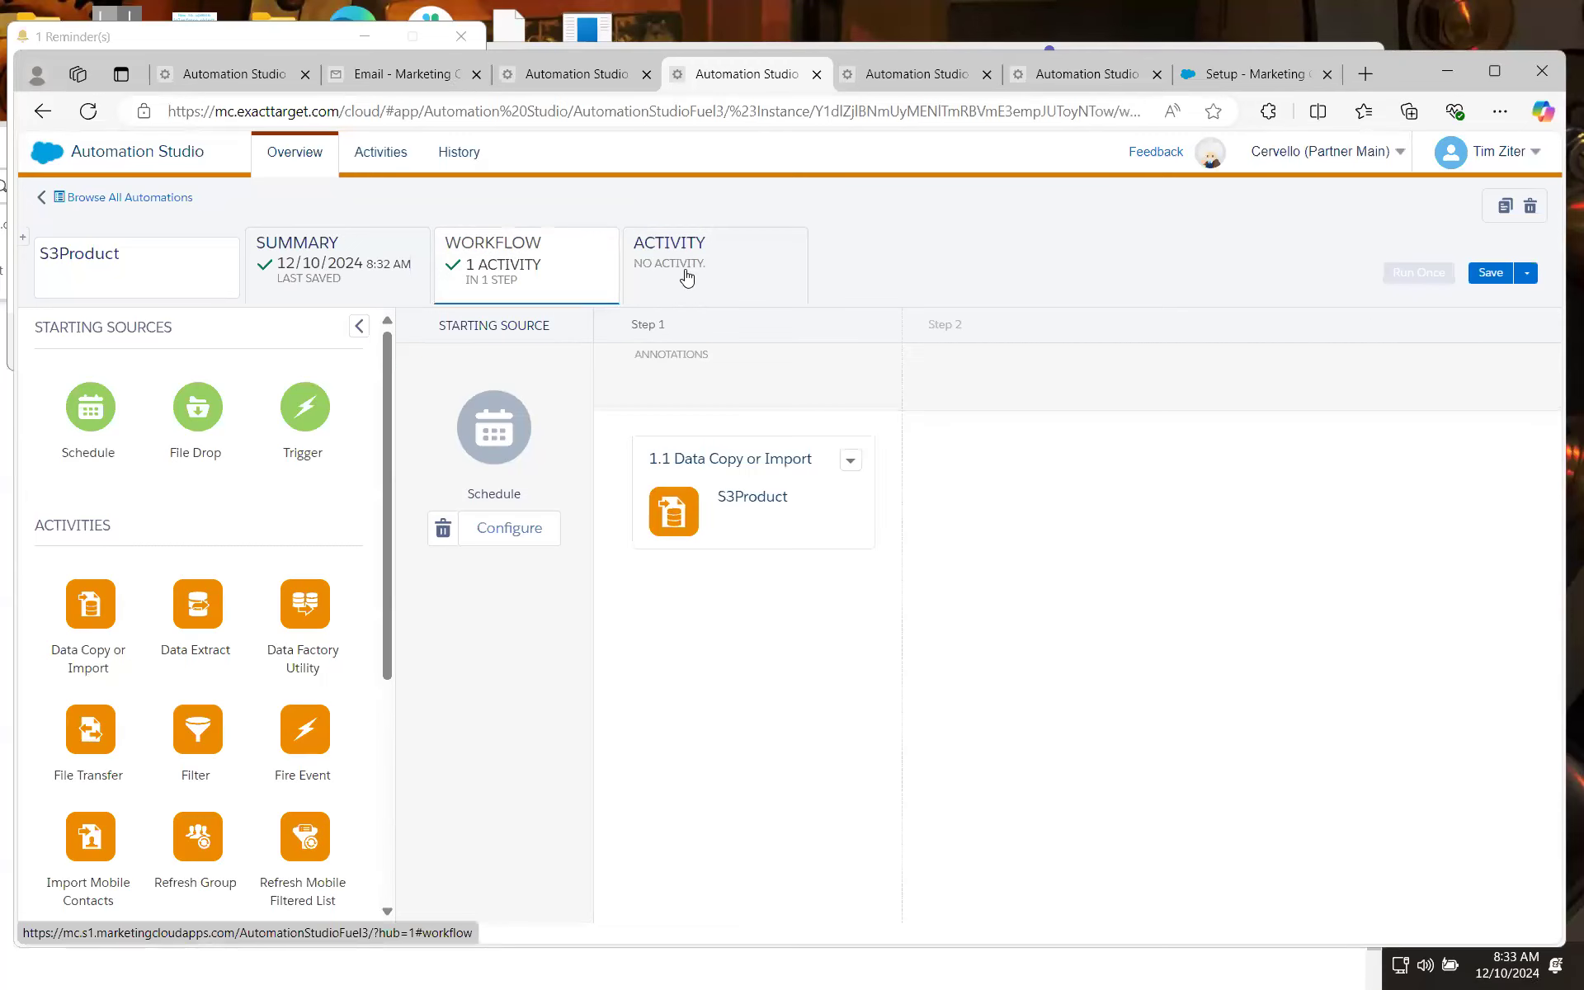
click(687, 277)
click(1527, 359)
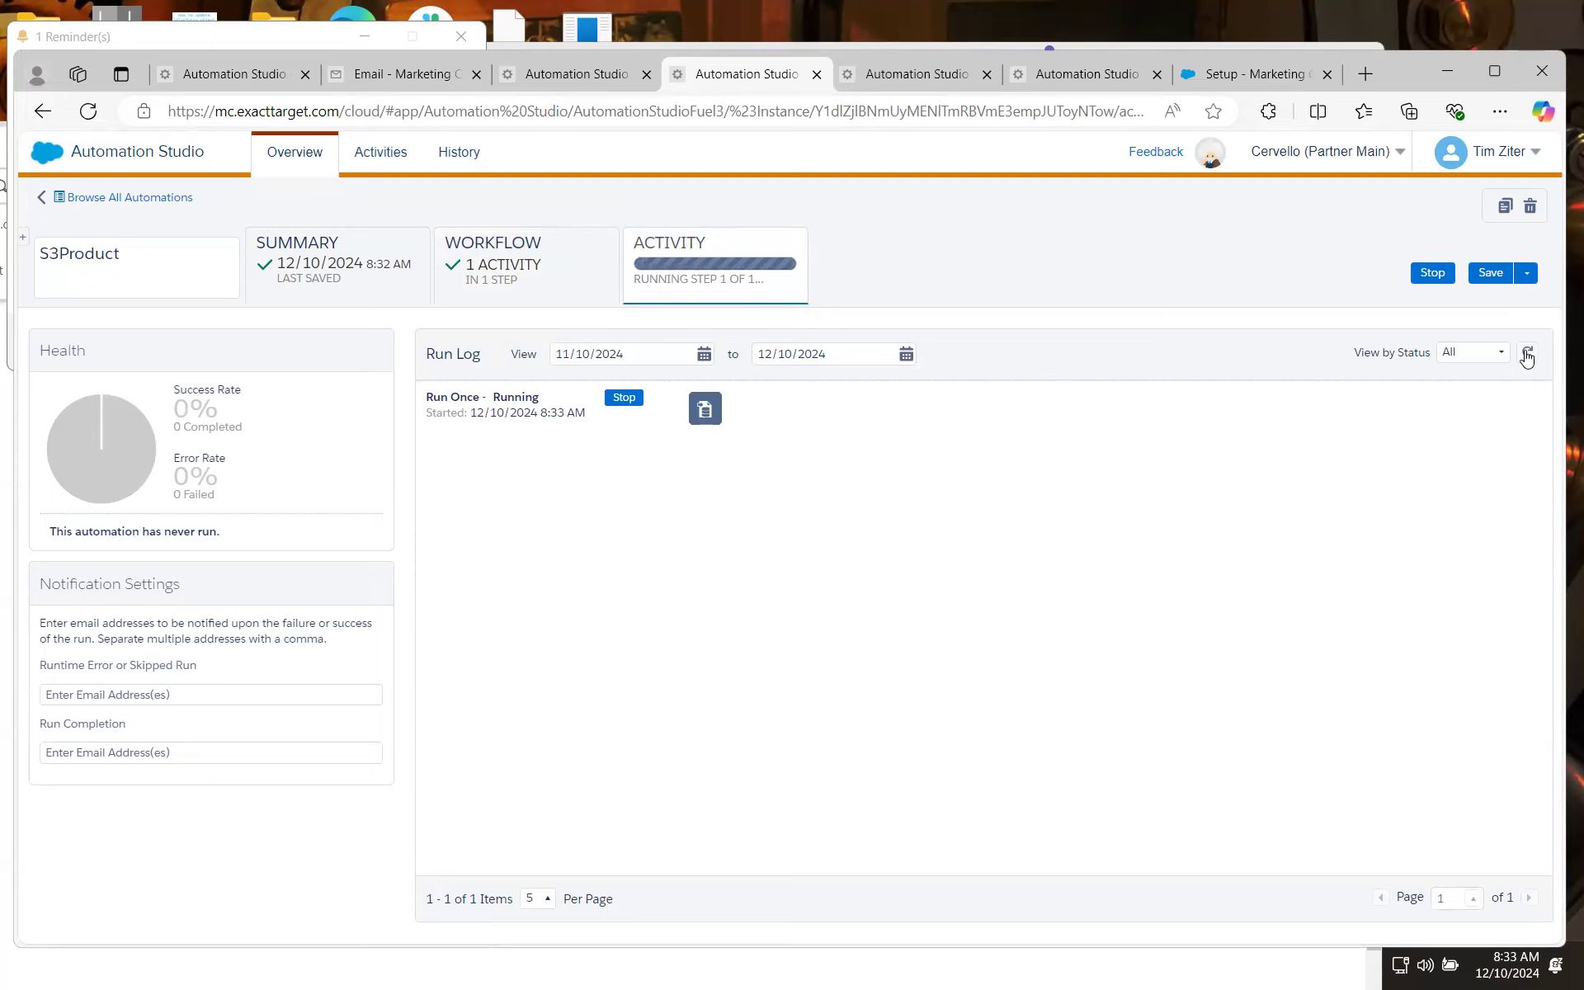
click(1527, 356)
click(1528, 355)
click(1527, 355)
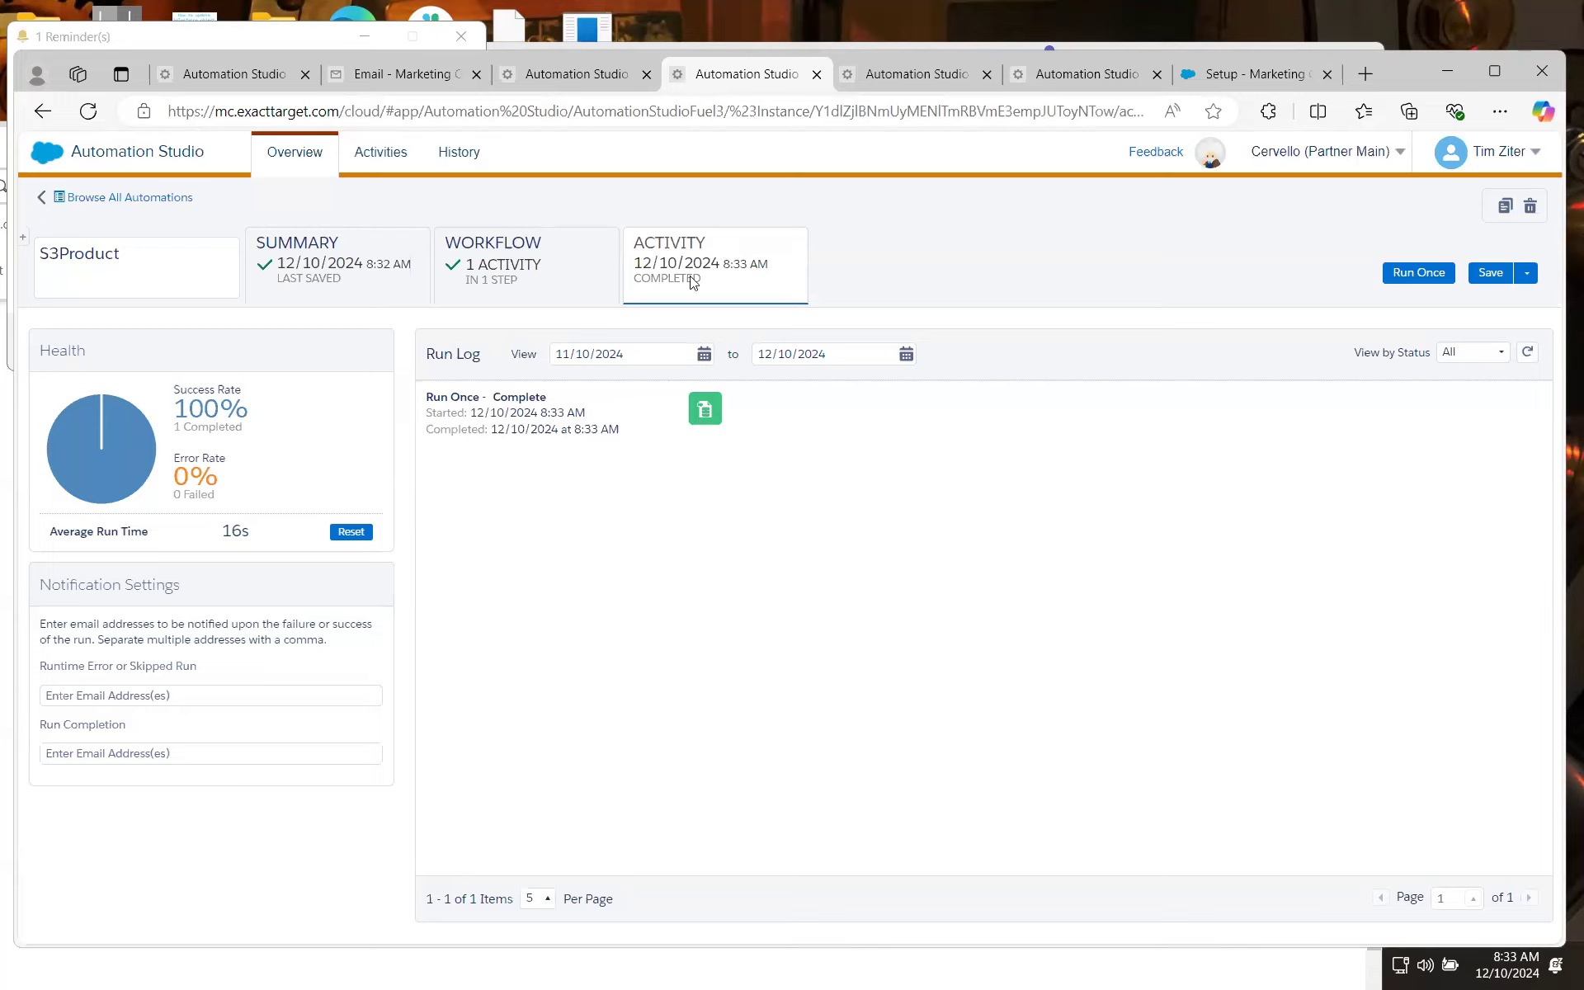
Reopen the ProductFeed data extension from the AutoBootcamp folder and review its imported records
click(372, 73)
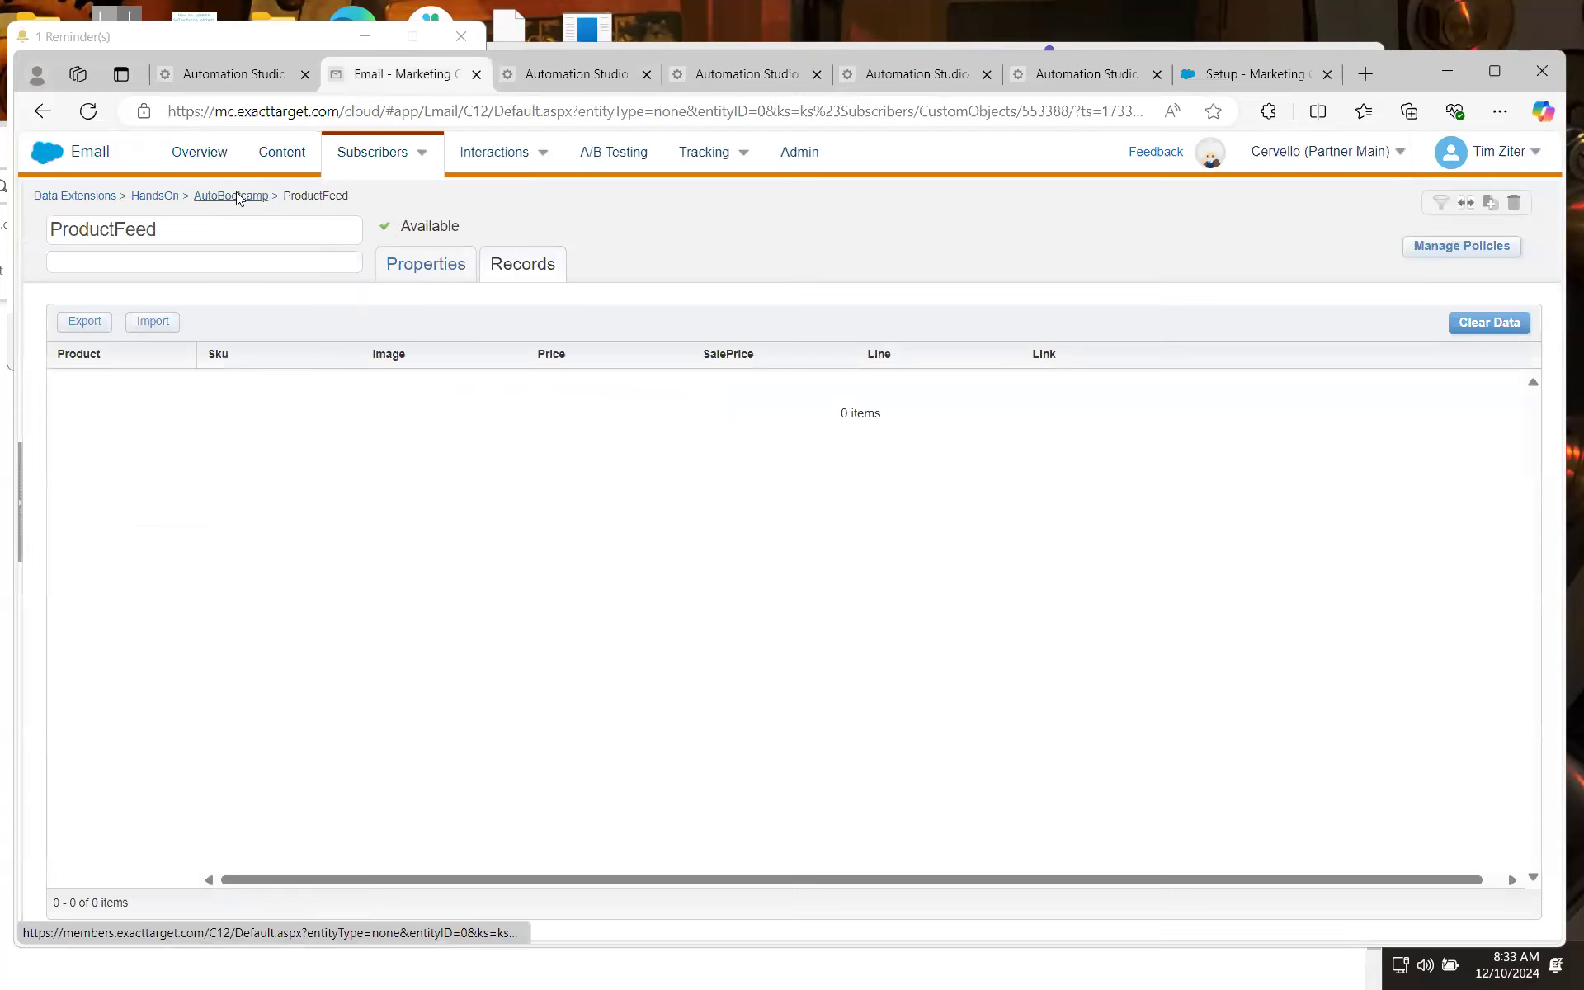
click(236, 197)
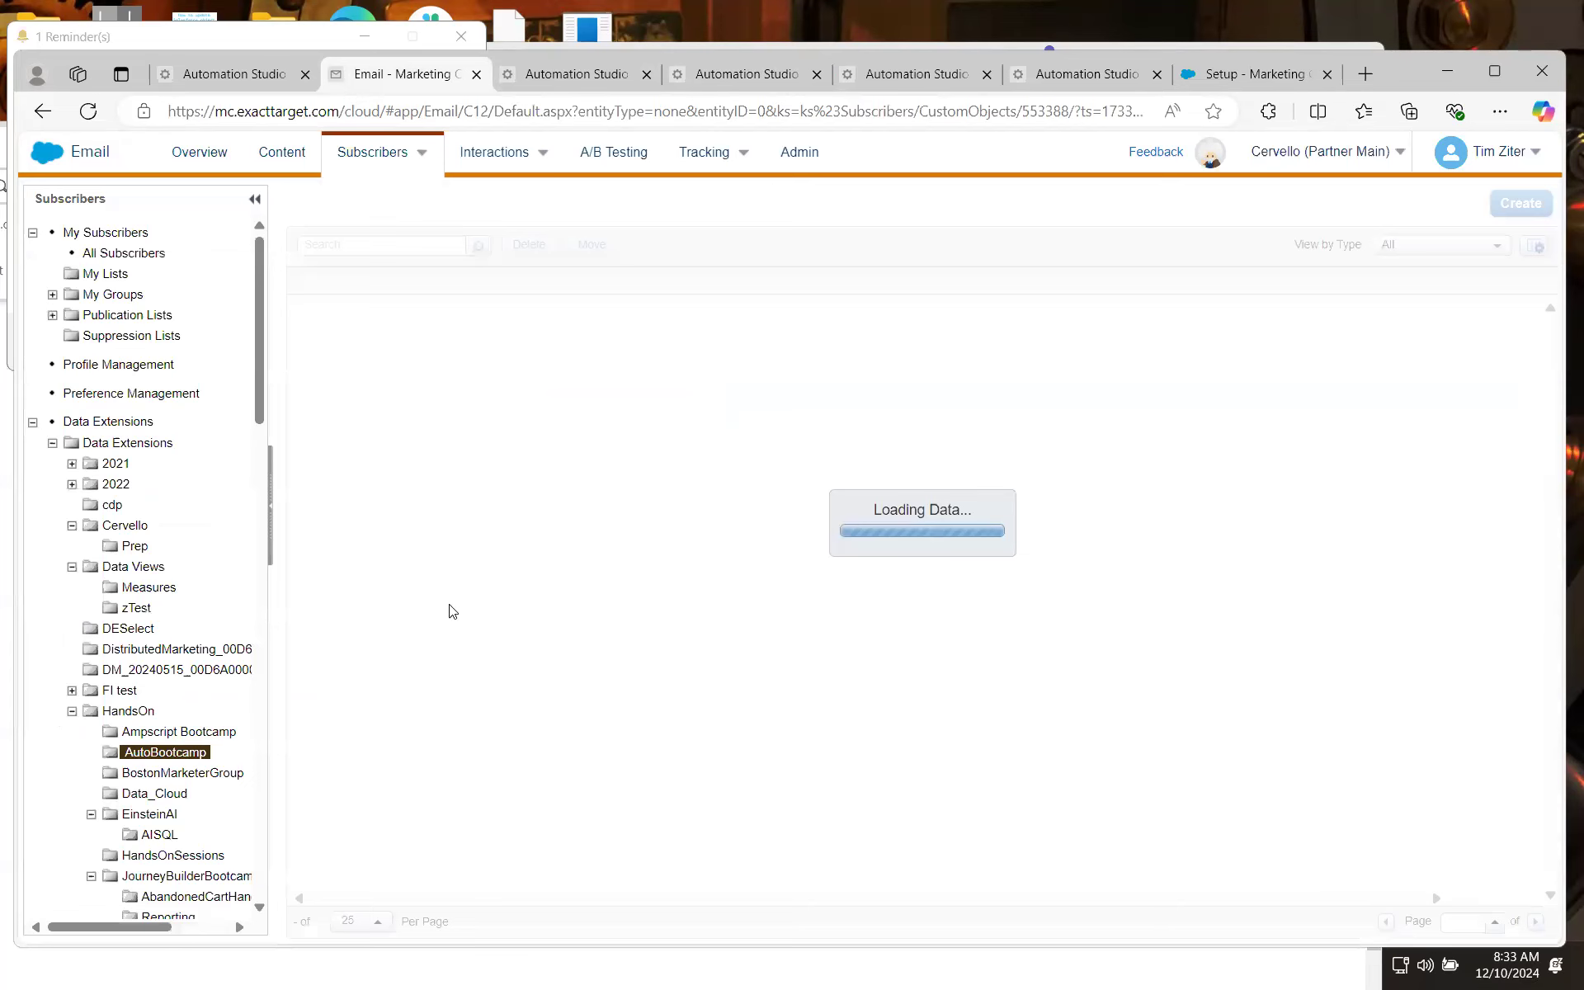
click(388, 397)
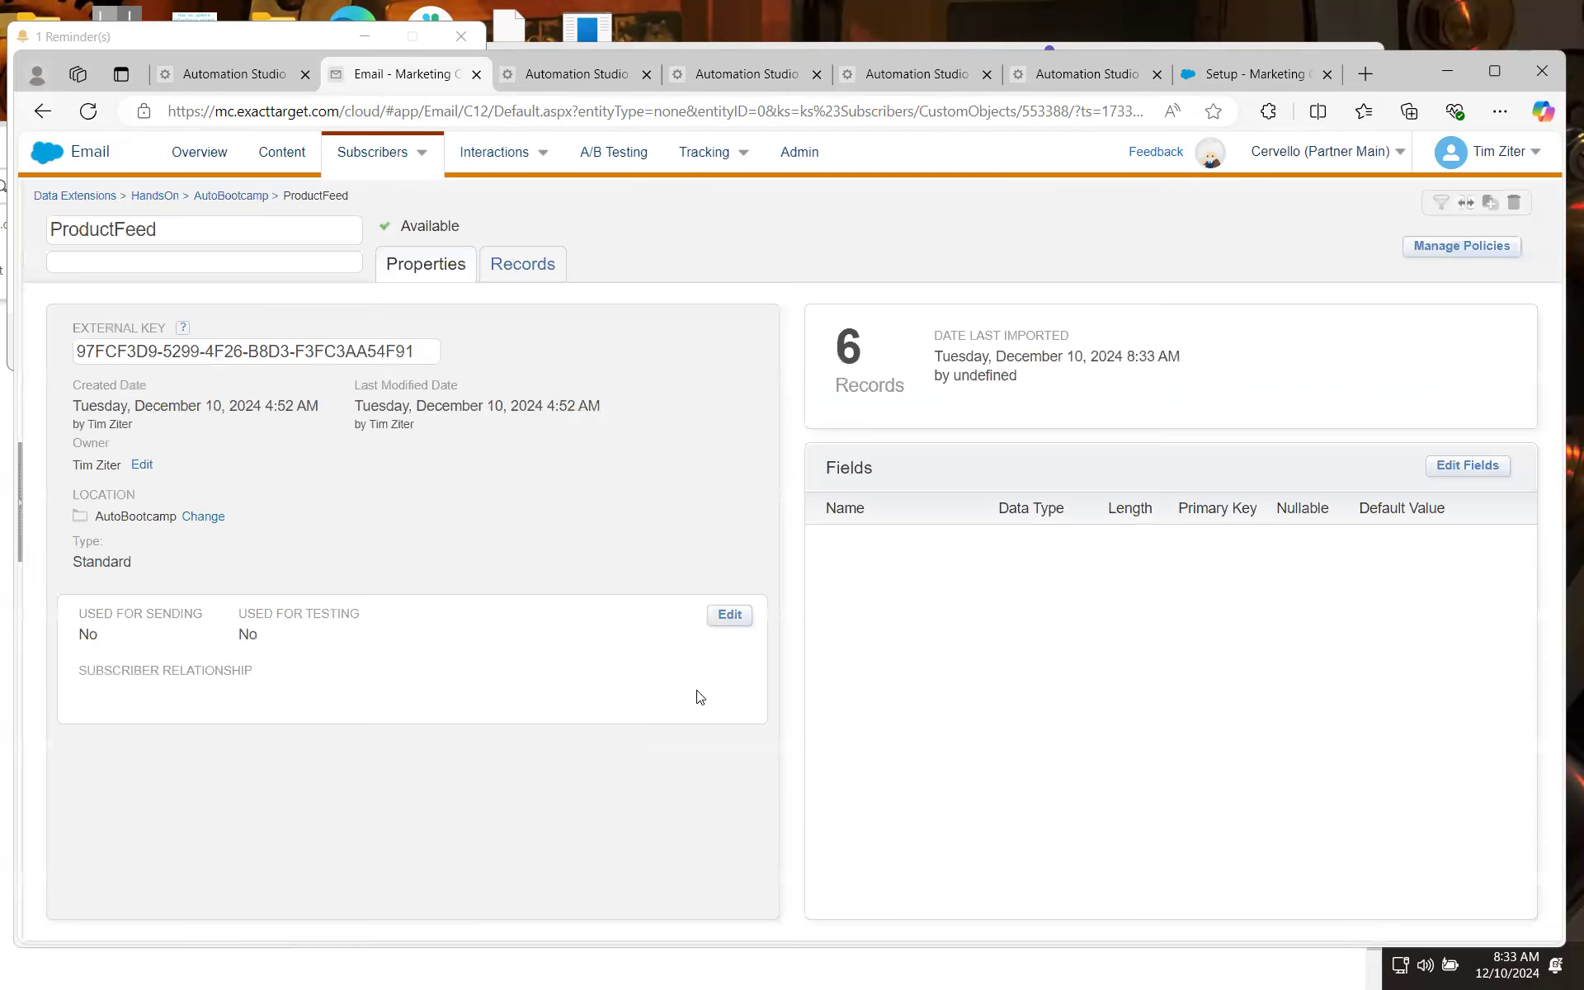
click(535, 264)
drag(788, 877, 617, 873)
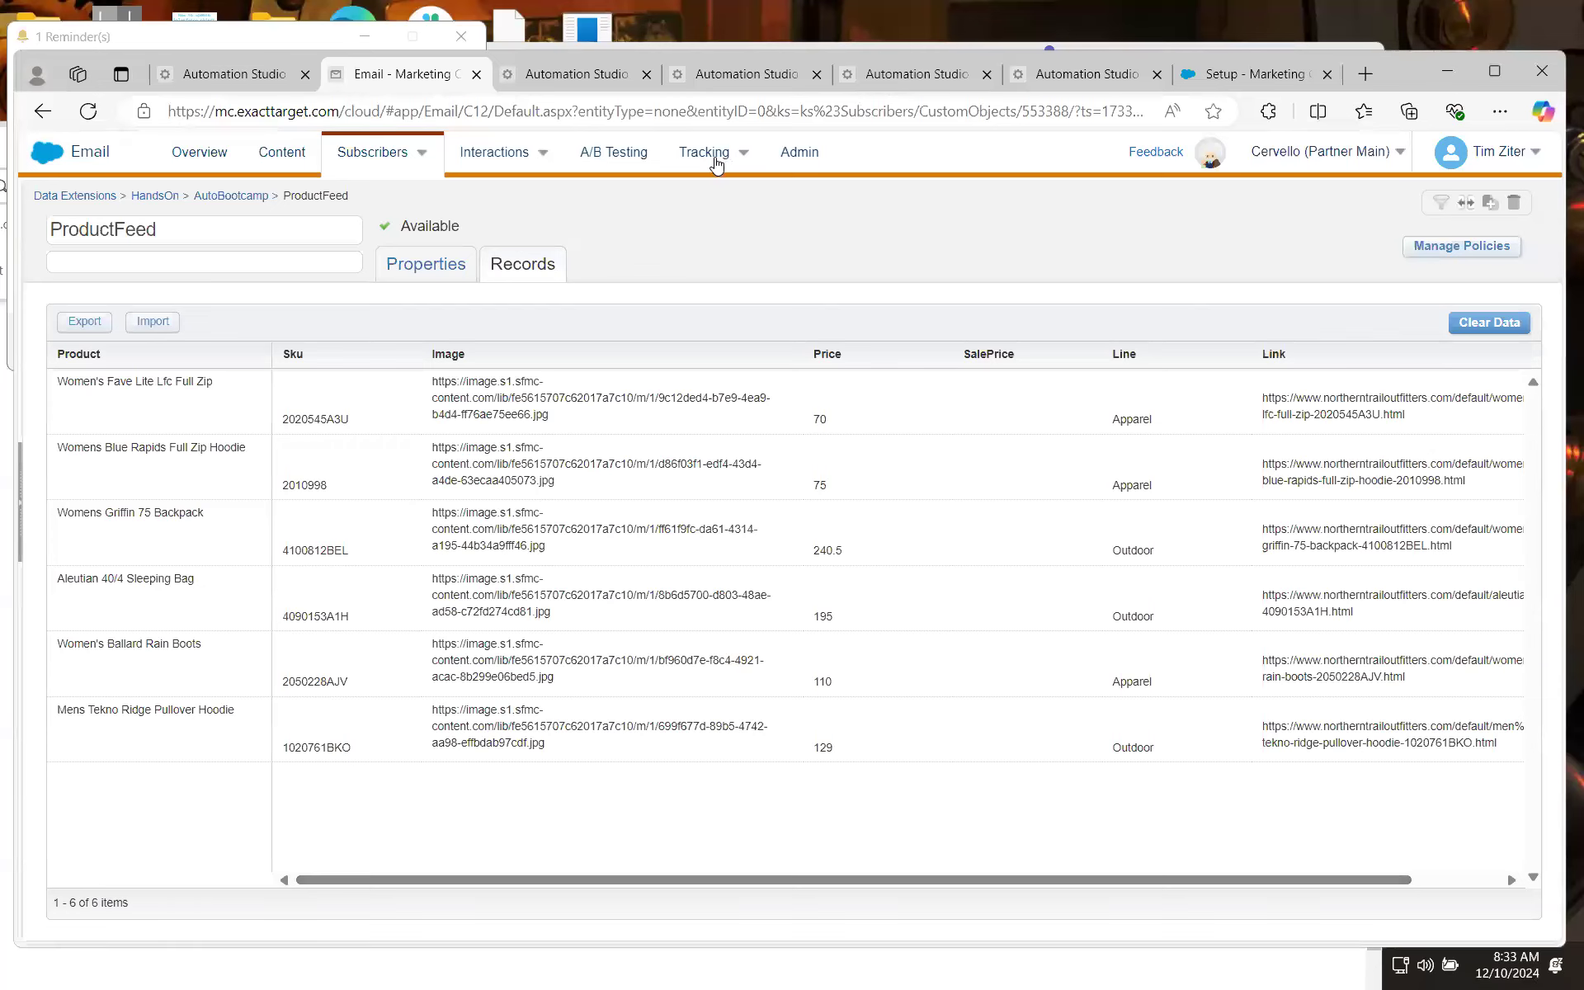
Open the Engagement_Auto SQL query activity in Automation Studio and copy its full query text
click(569, 74)
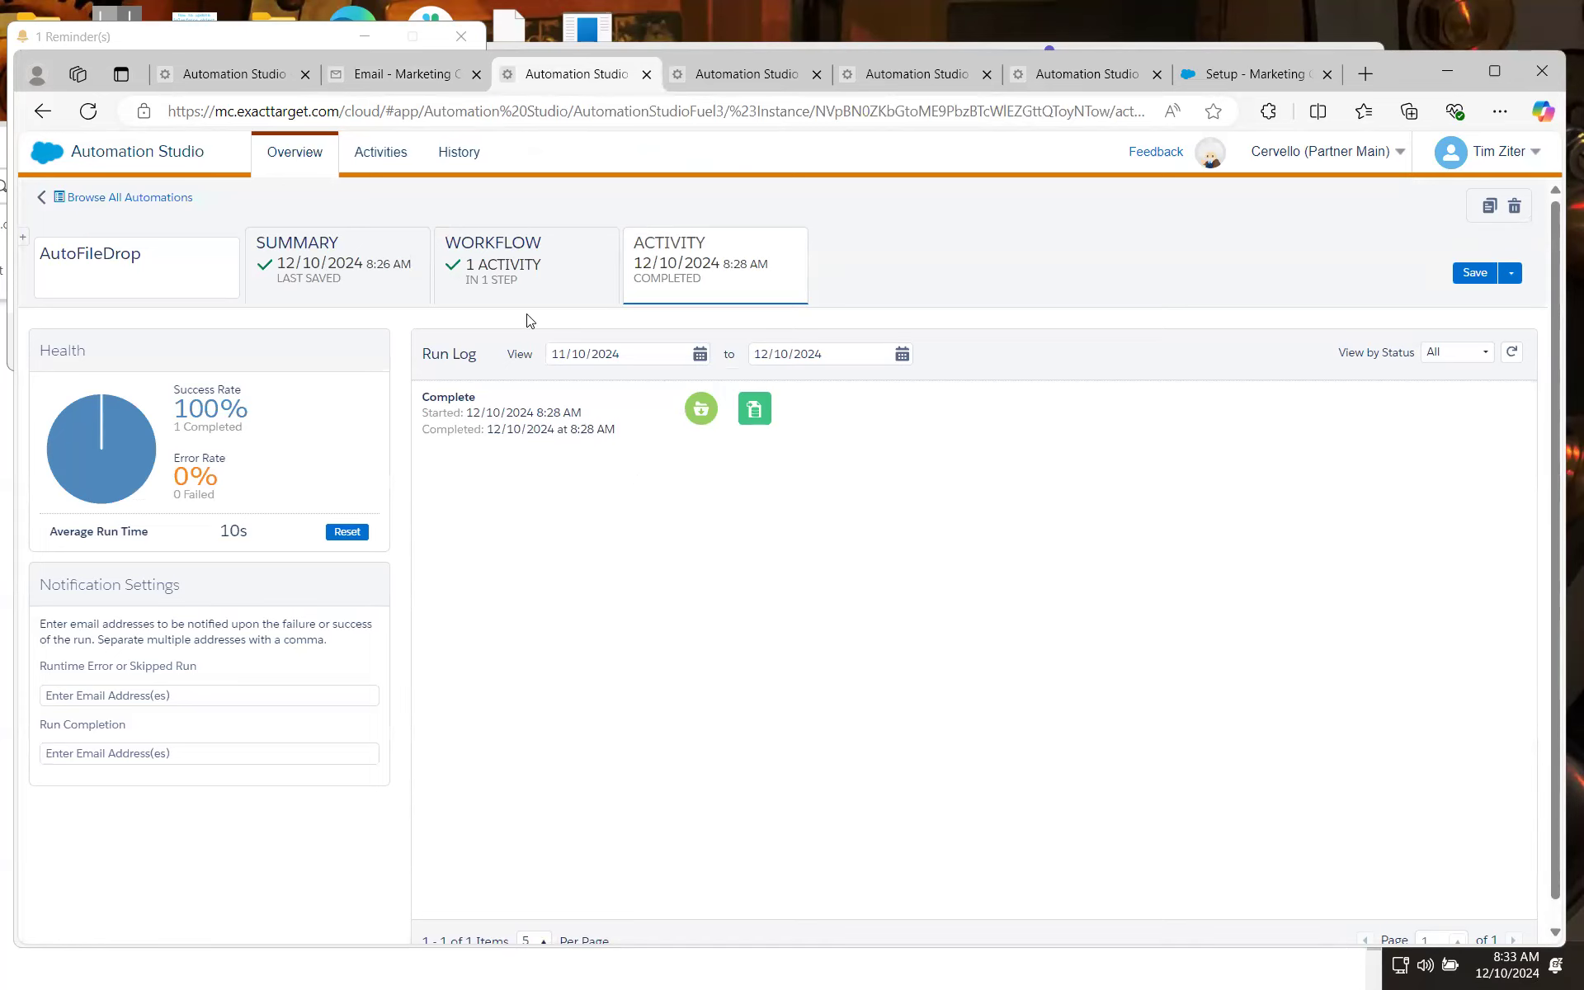
click(401, 158)
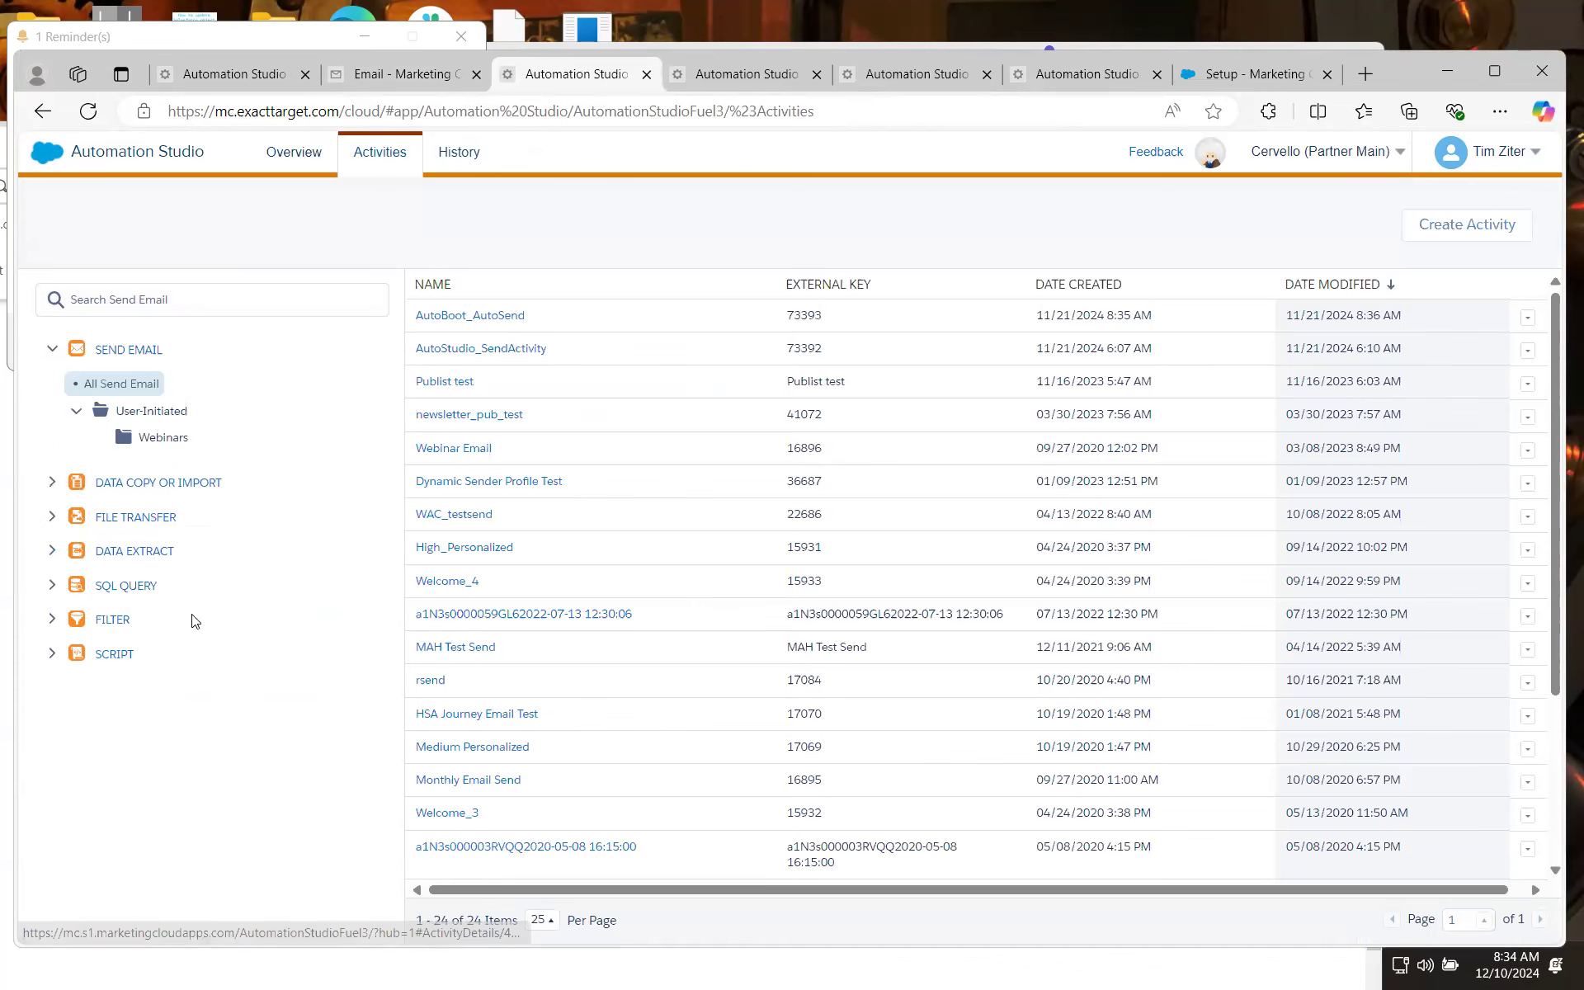
click(124, 587)
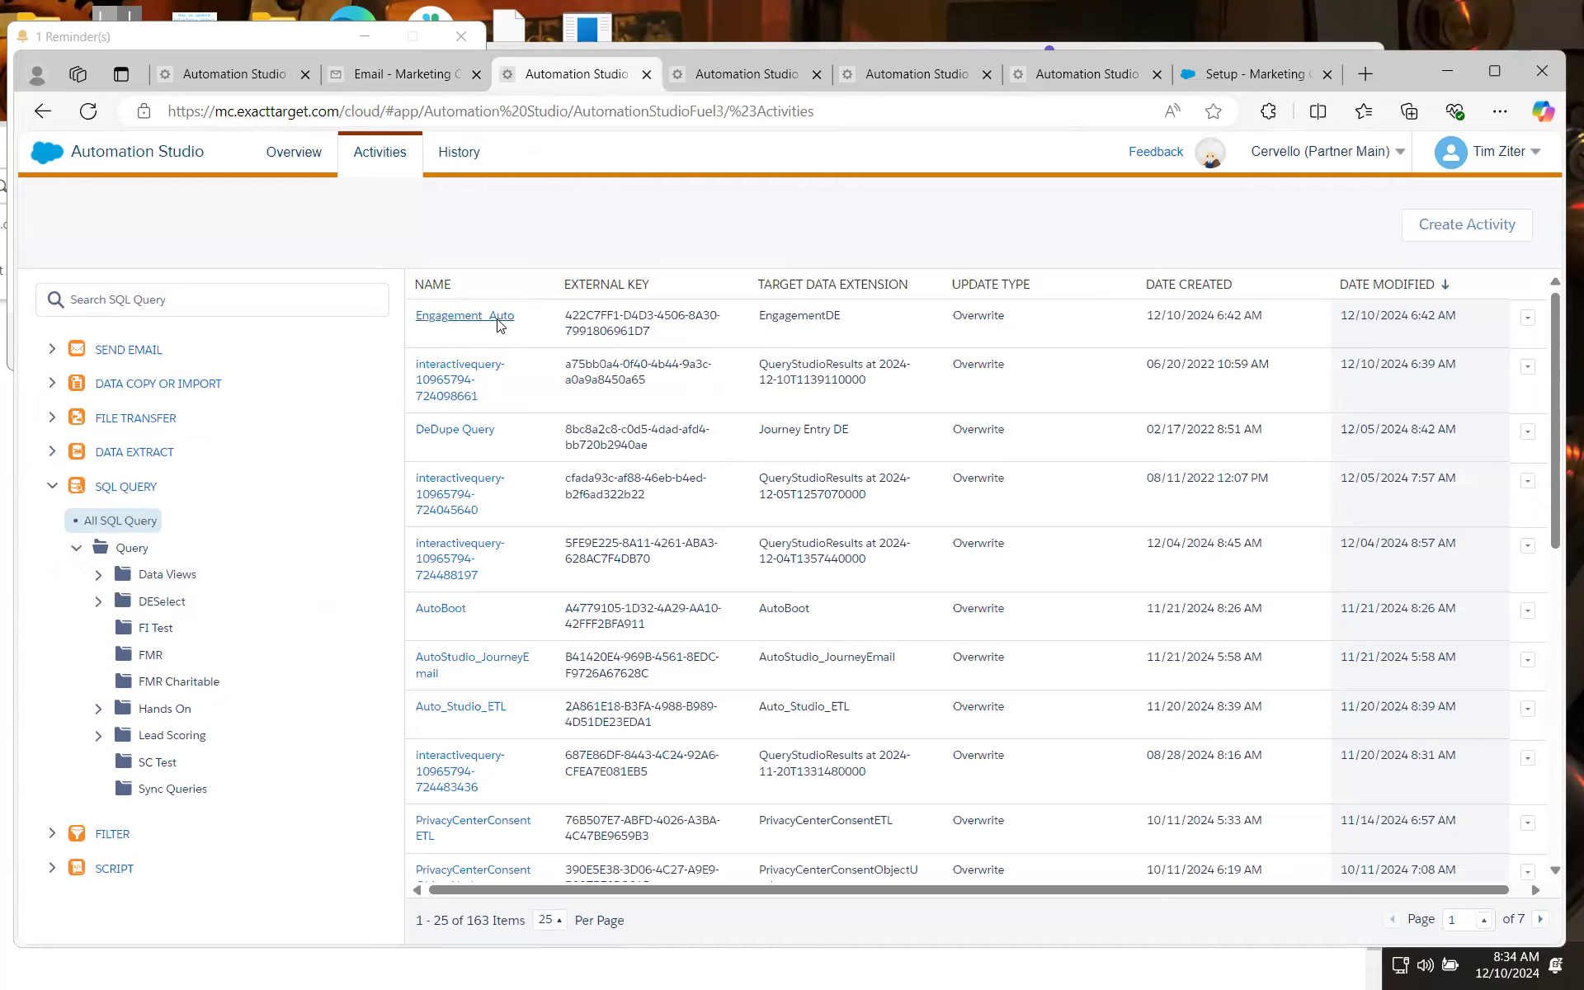
click(498, 323)
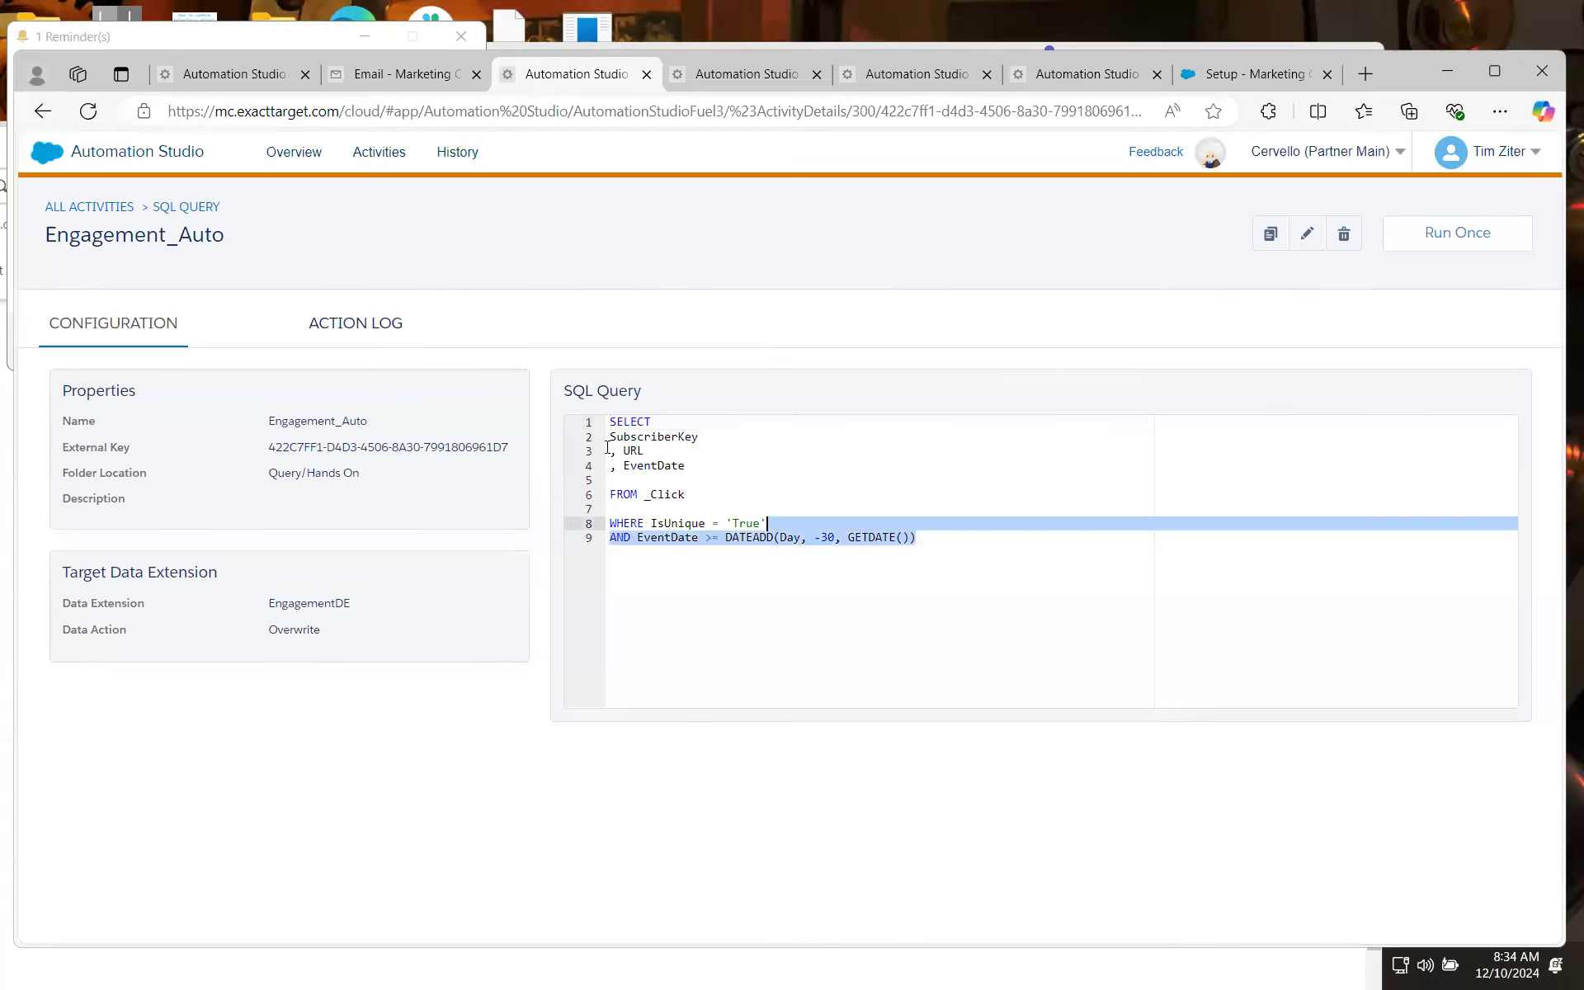
drag(608, 448, 590, 417)
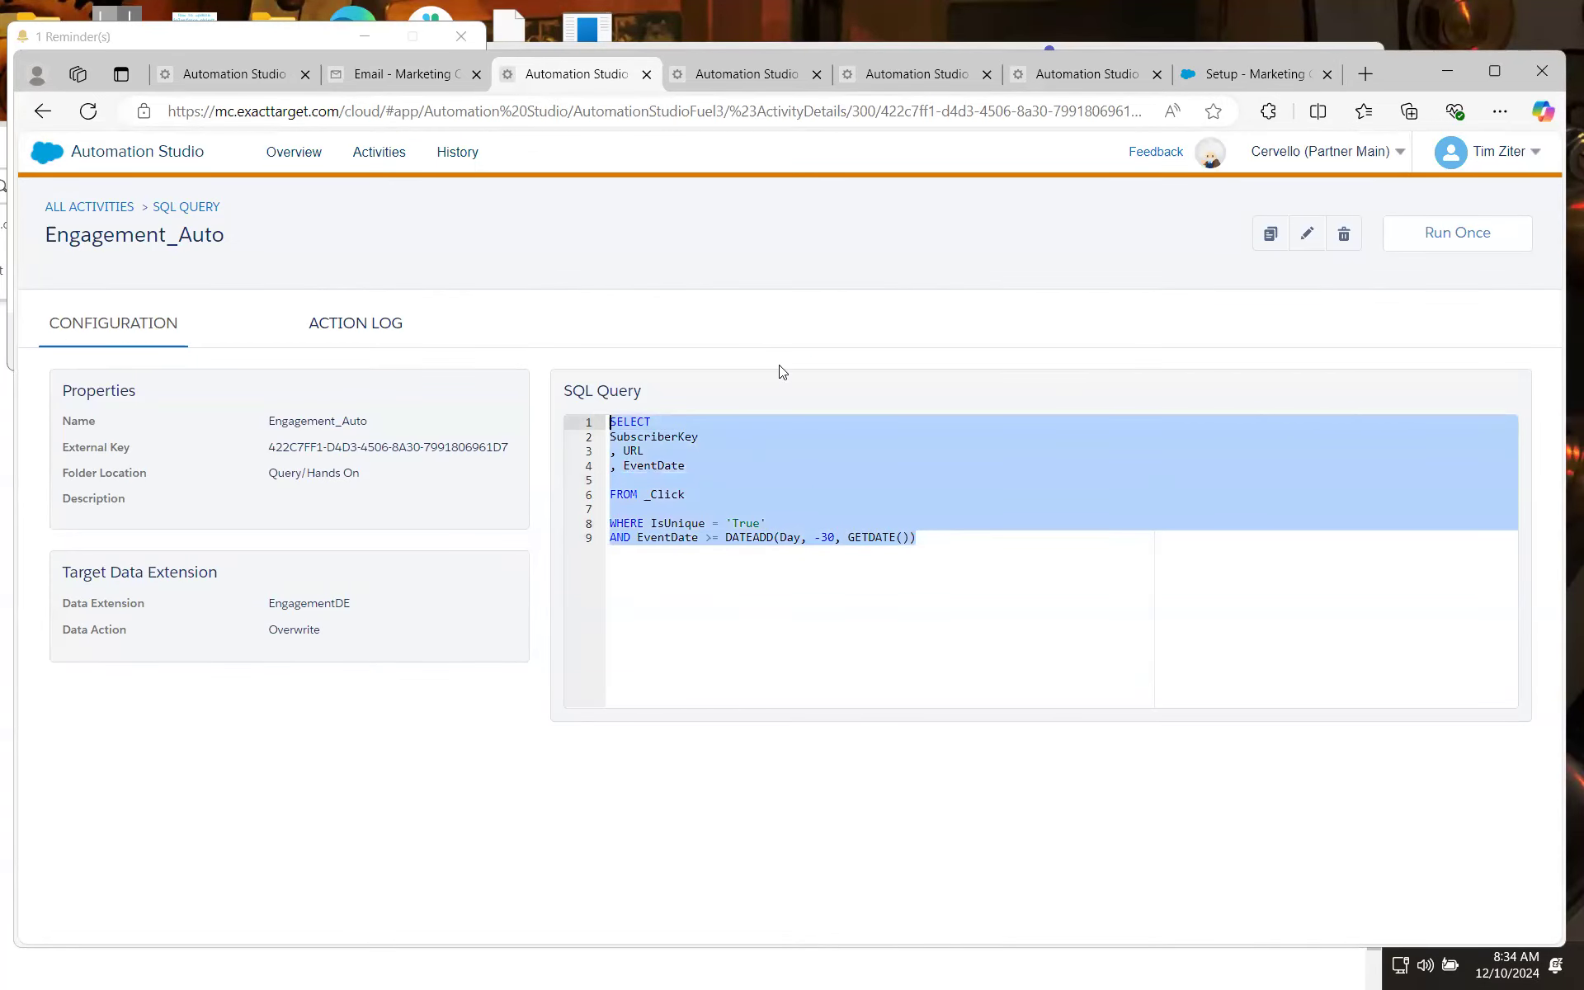
Open Query Studio in a duplicate of the Auto_Studio_ETL browser tab and run the copied Engagement_Auto query on _Click
click(1077, 78)
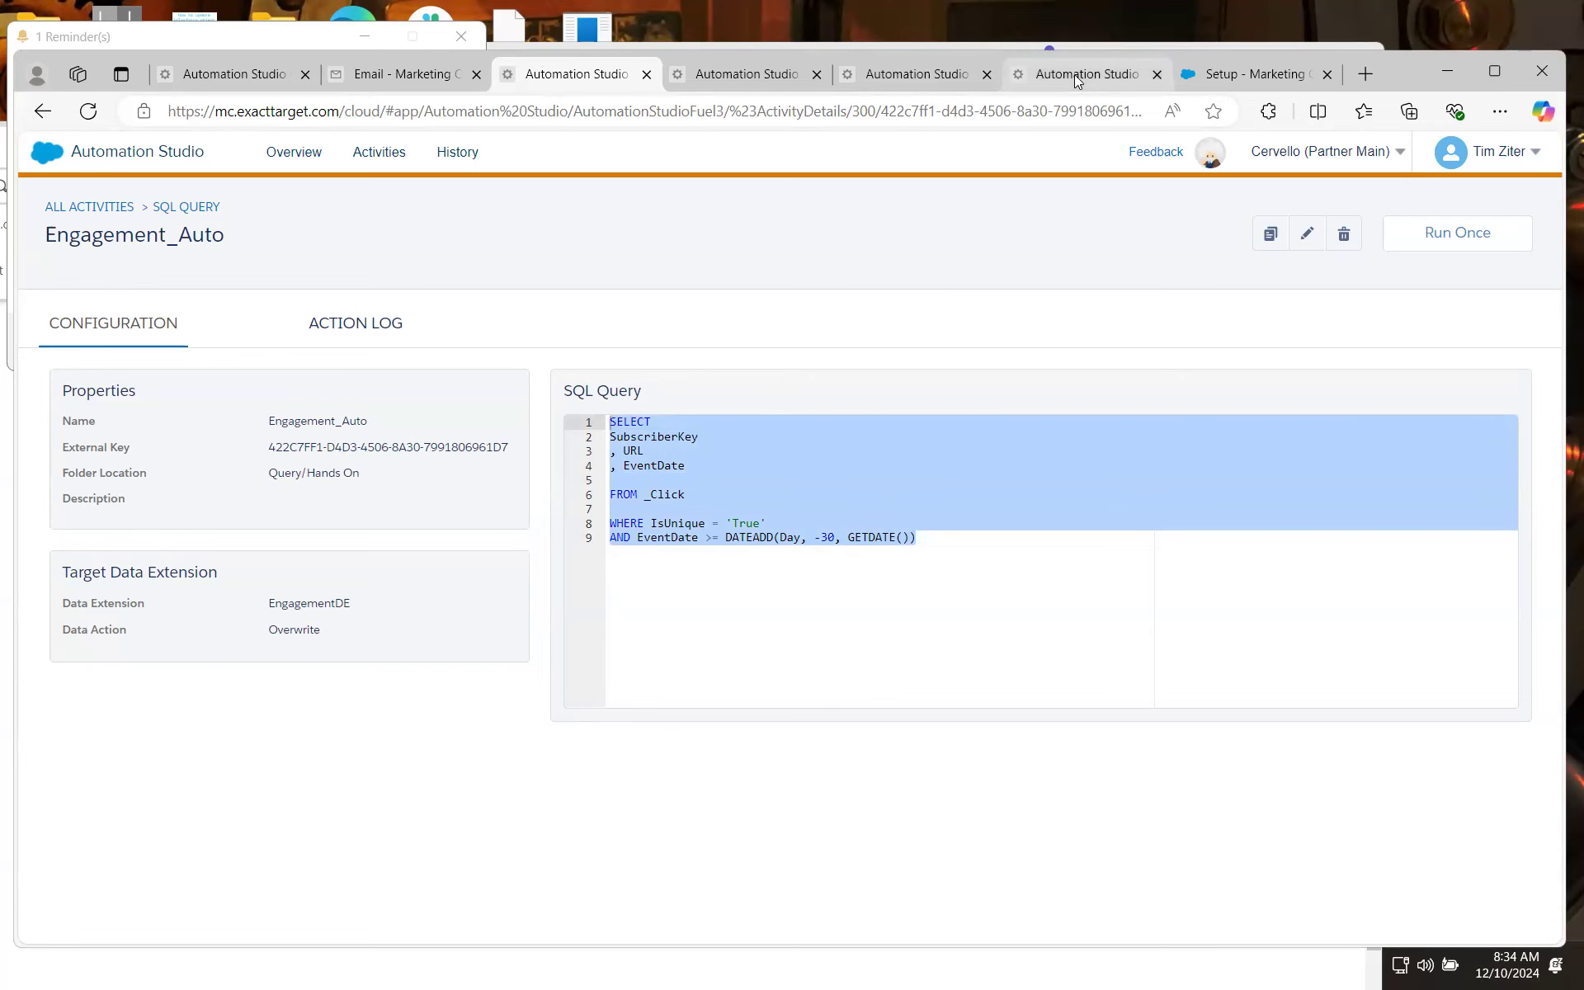
right_click(1077, 78)
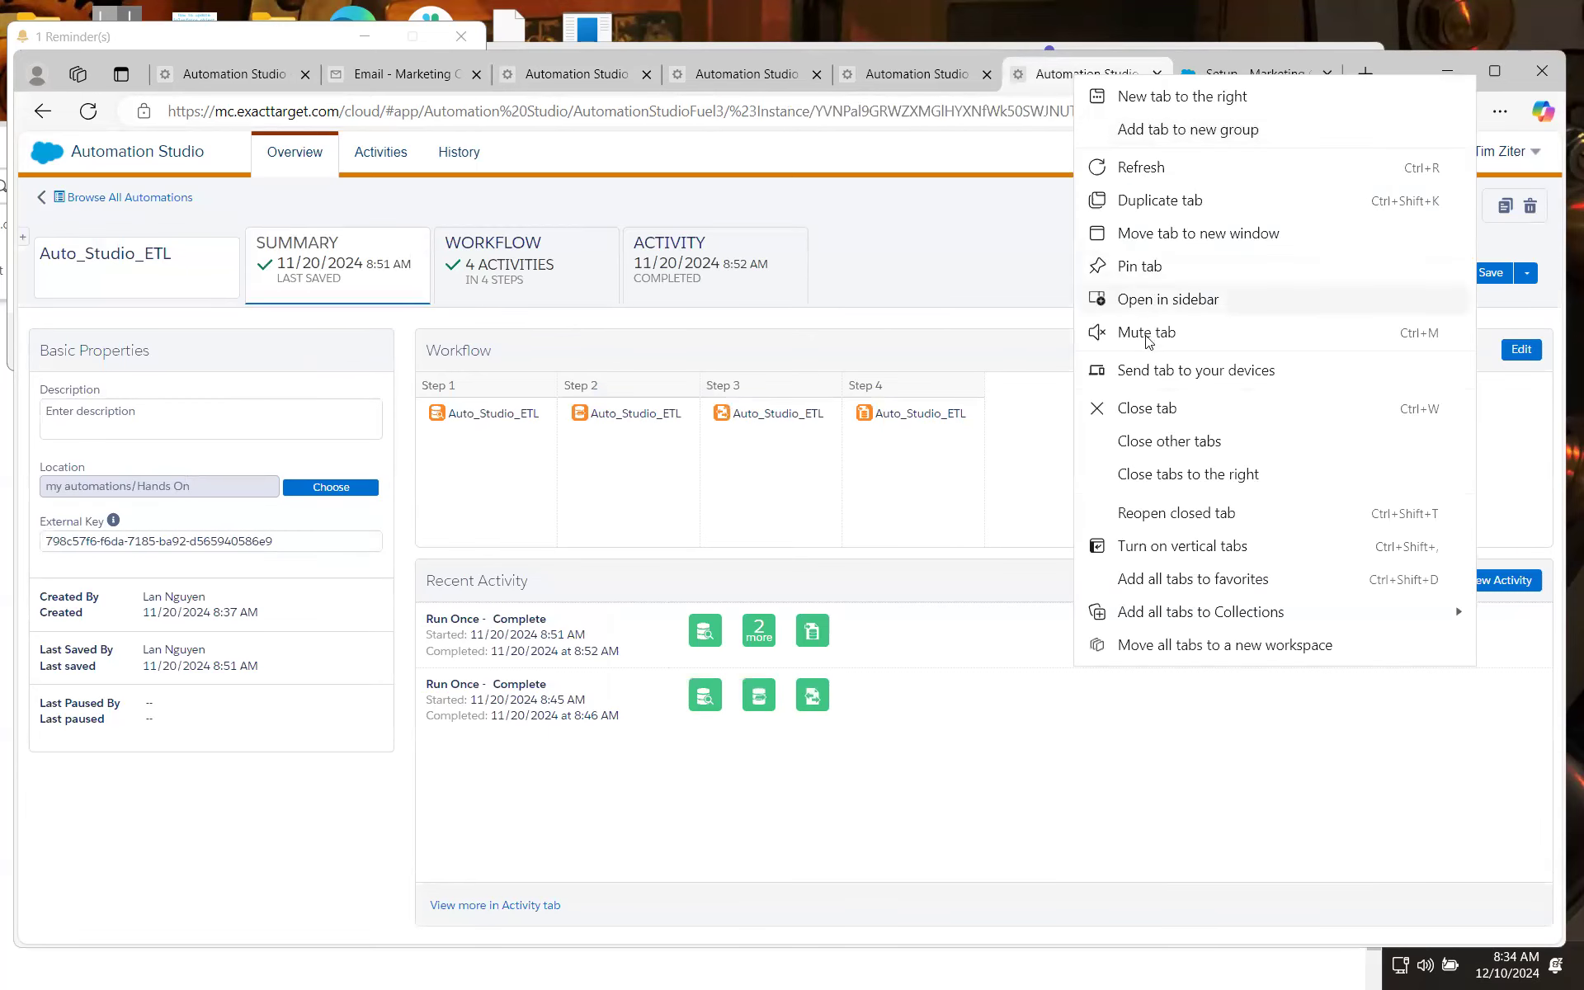
click(1143, 205)
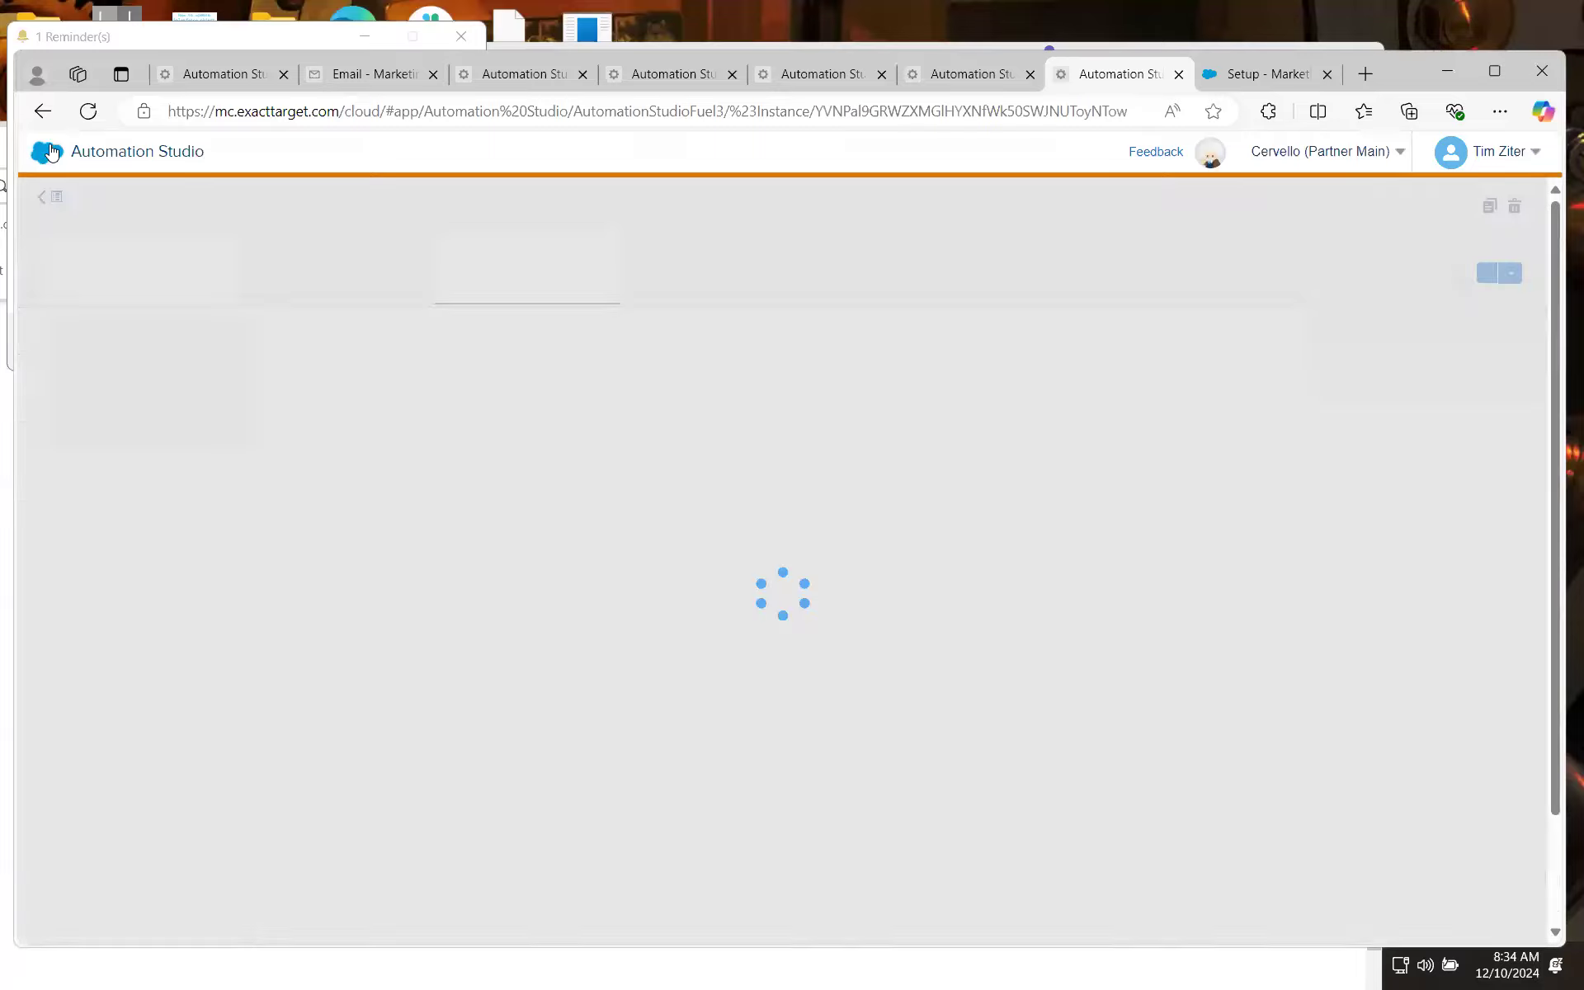
click(51, 151)
mouse_move(1041, 254)
click(1068, 388)
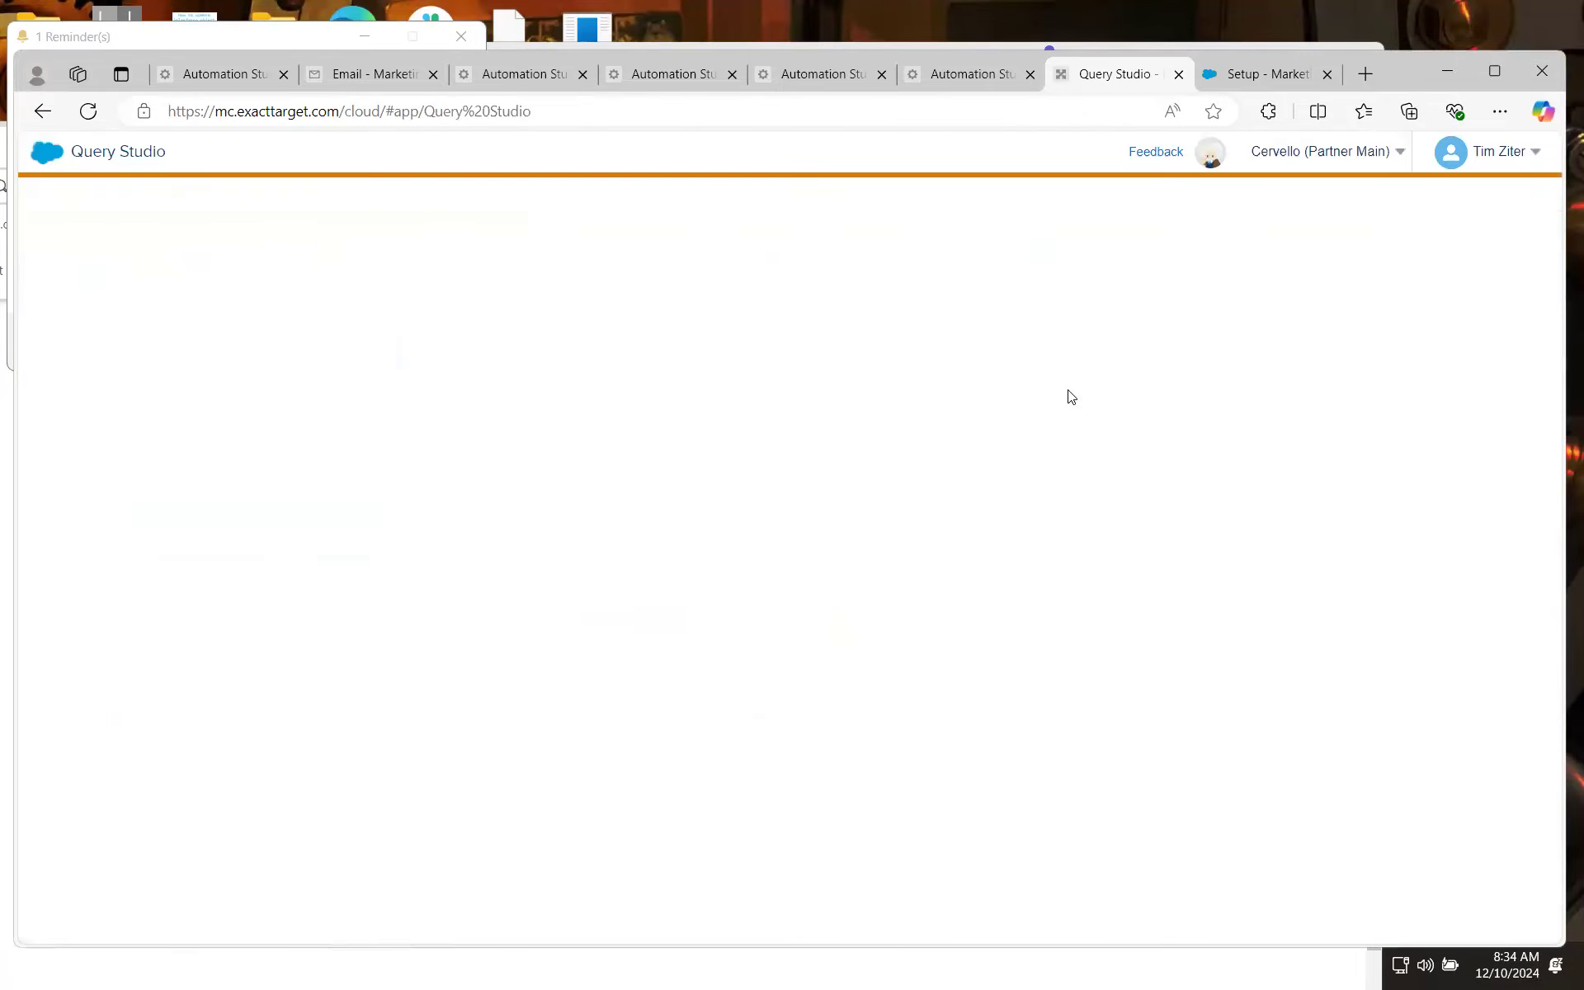
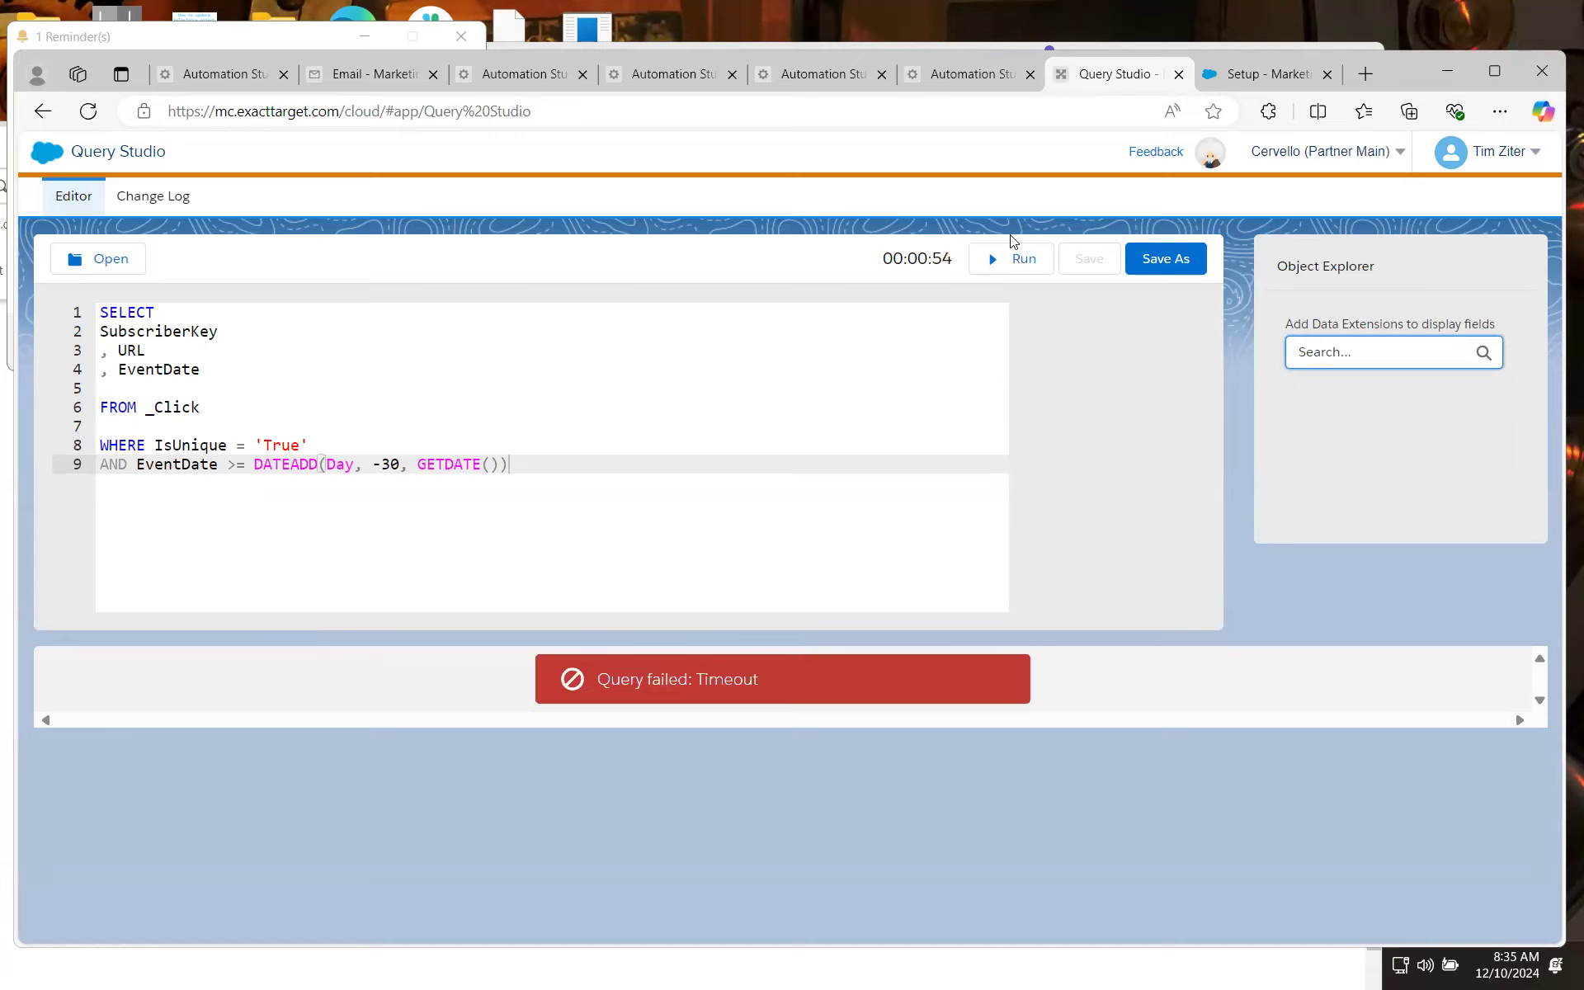
click(984, 256)
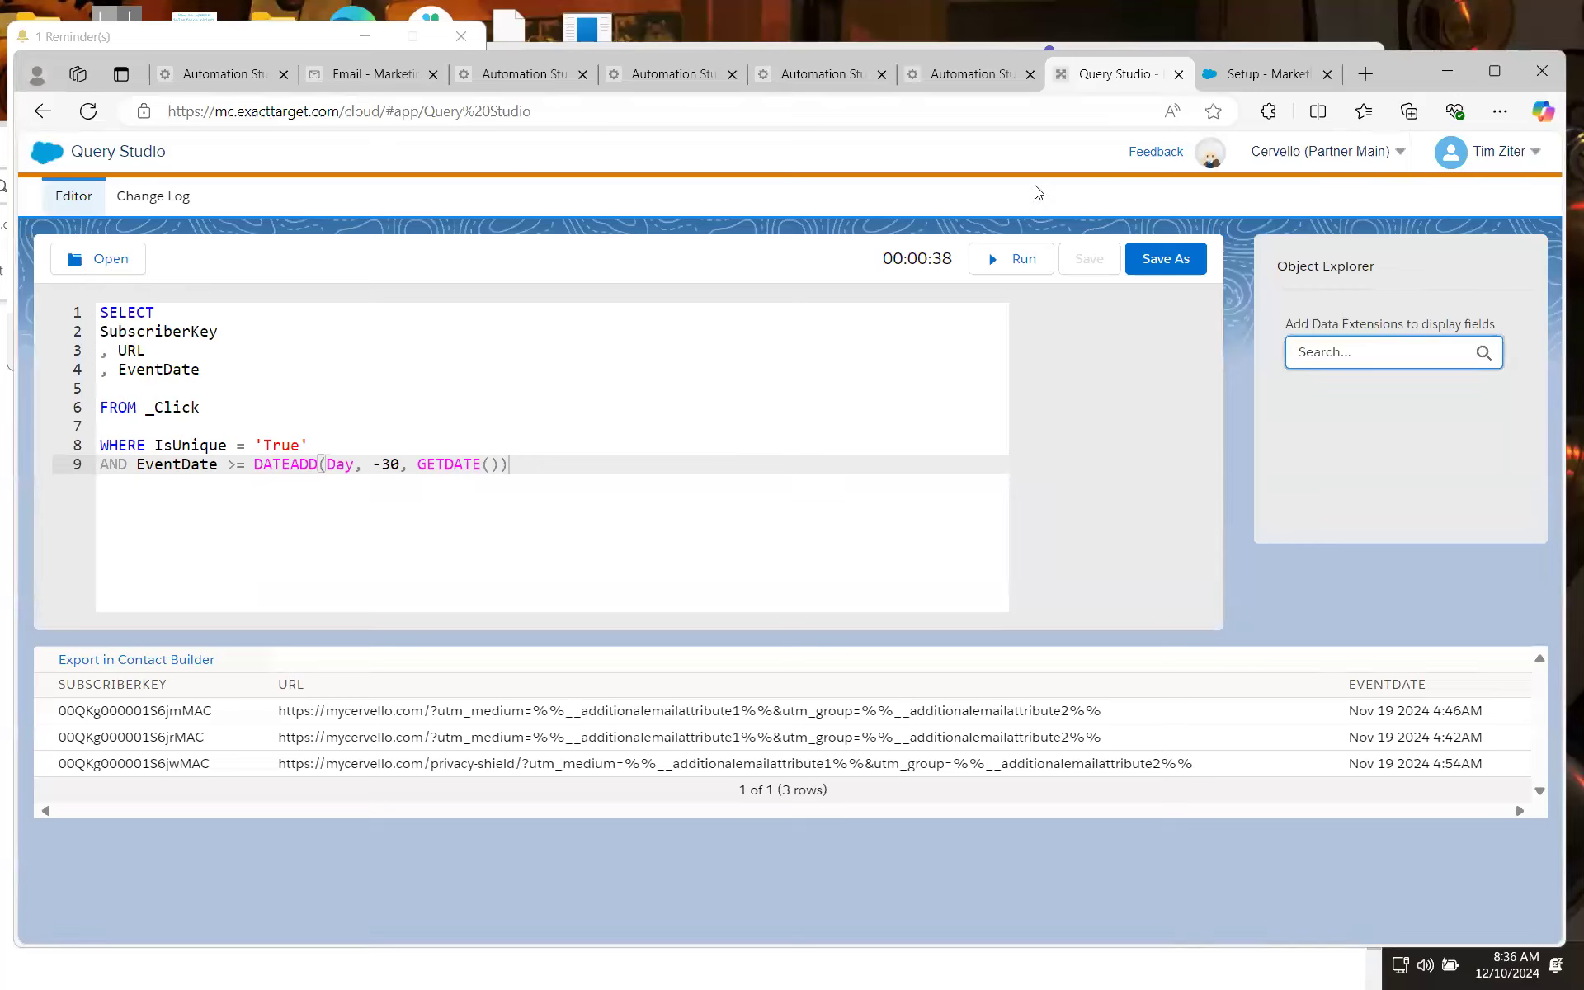
Open the EngagementDE data extension in the AutoBootcamp folder and clear all its records
click(371, 79)
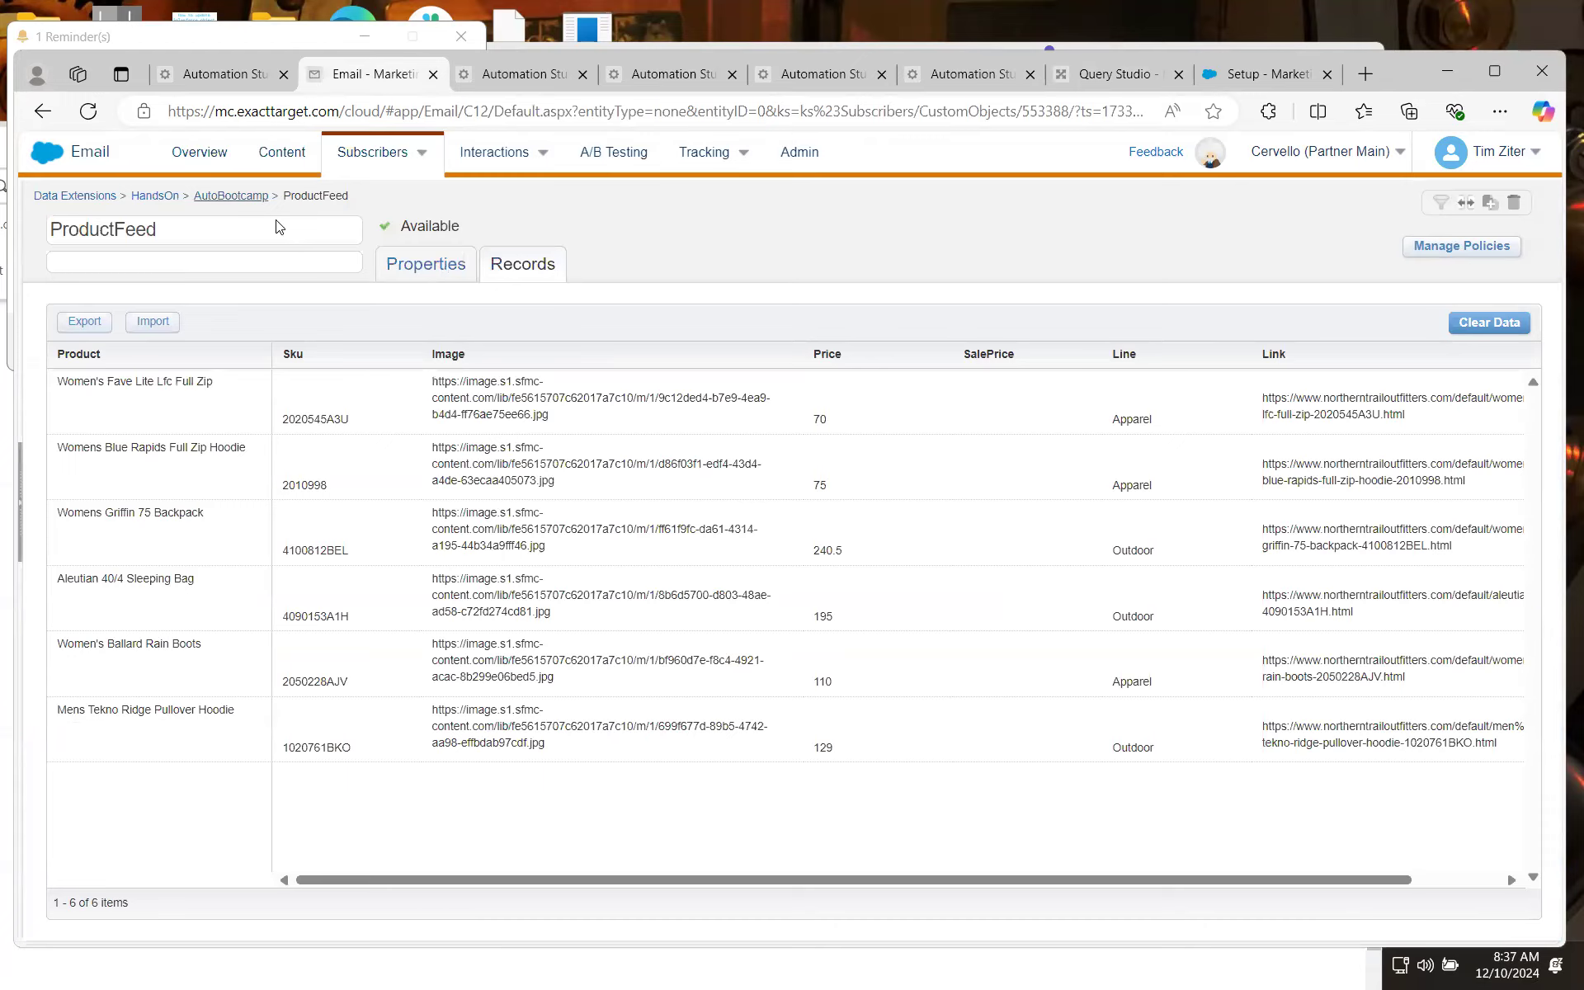
click(239, 197)
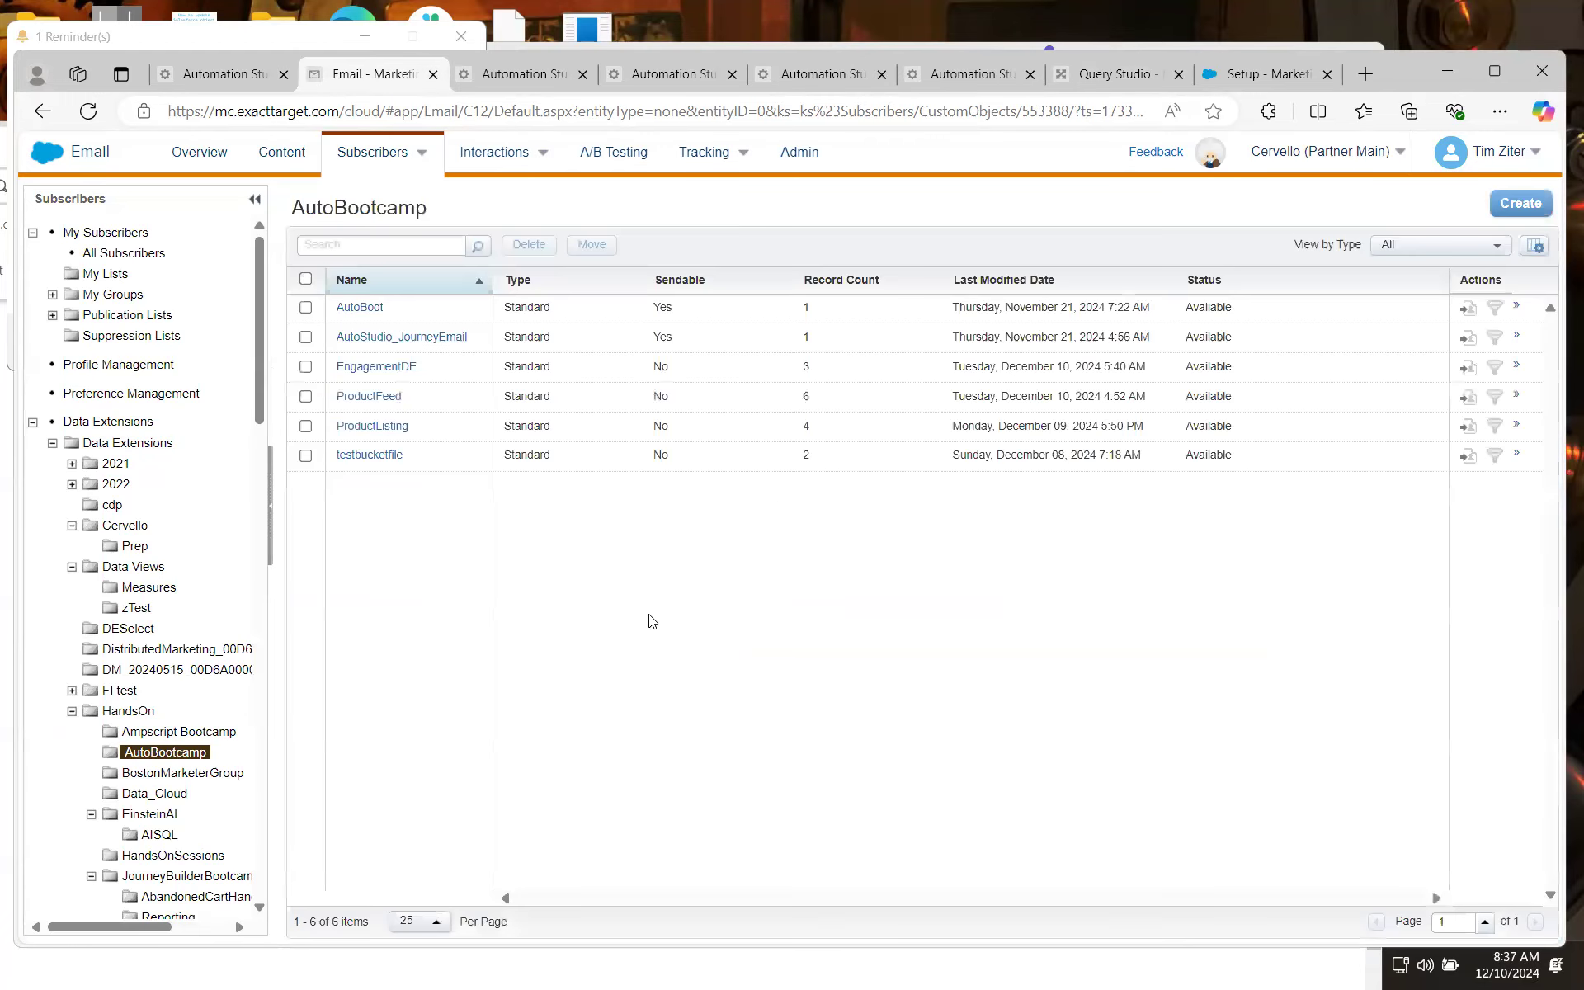
click(365, 396)
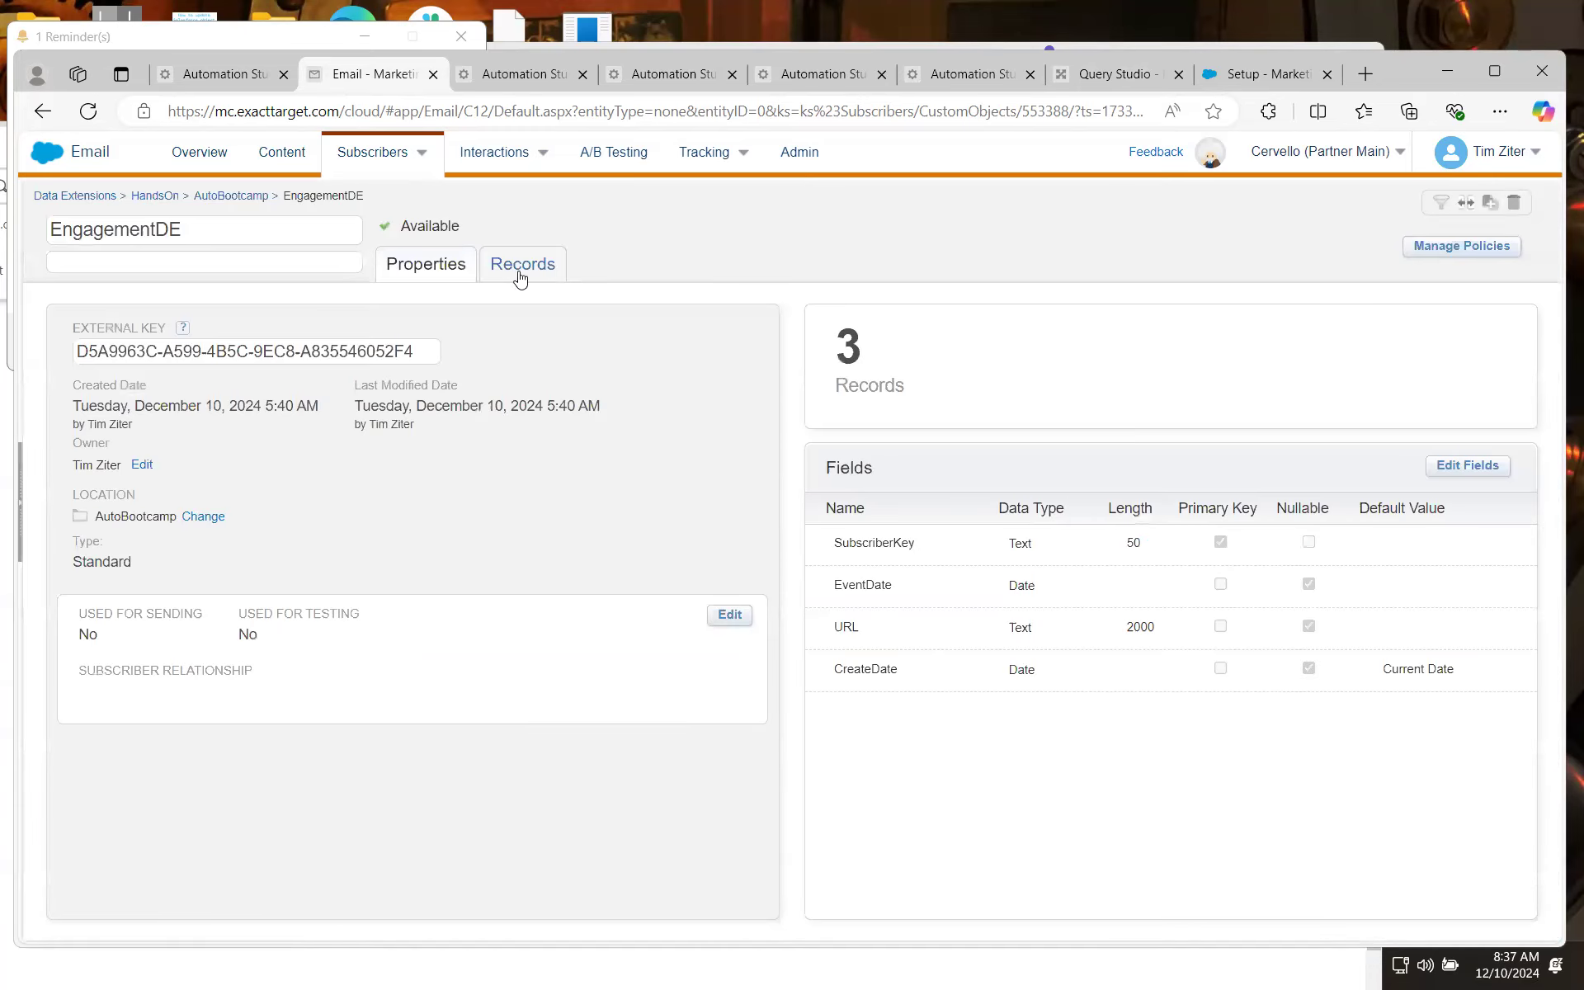
click(520, 265)
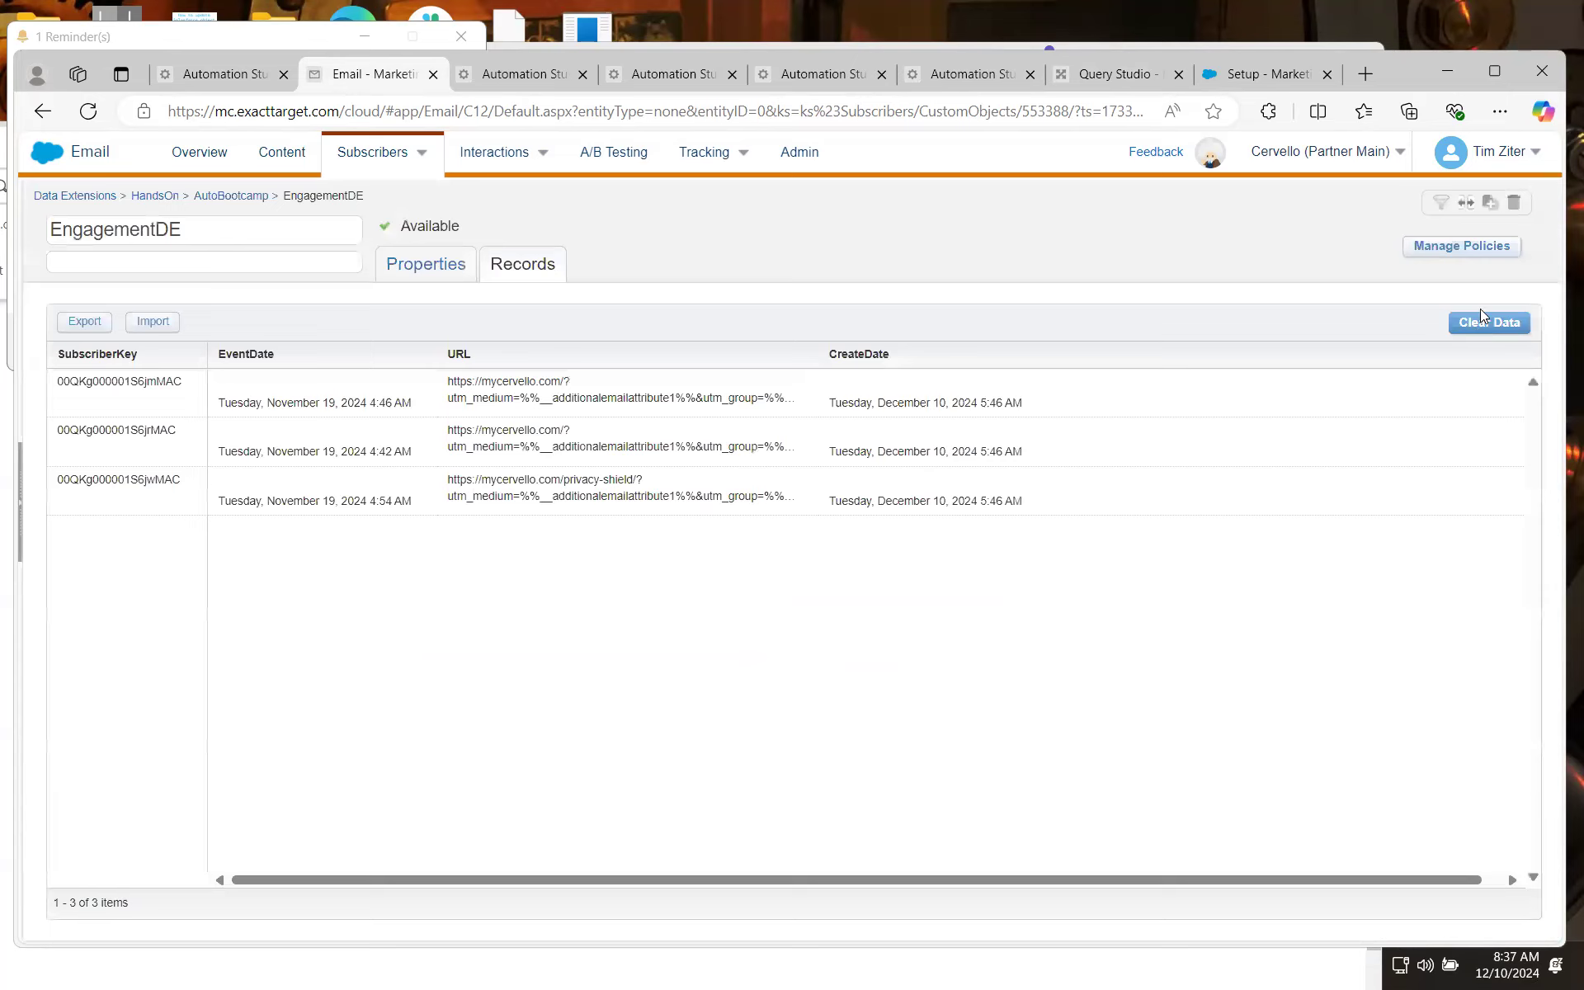
click(1480, 323)
click(956, 386)
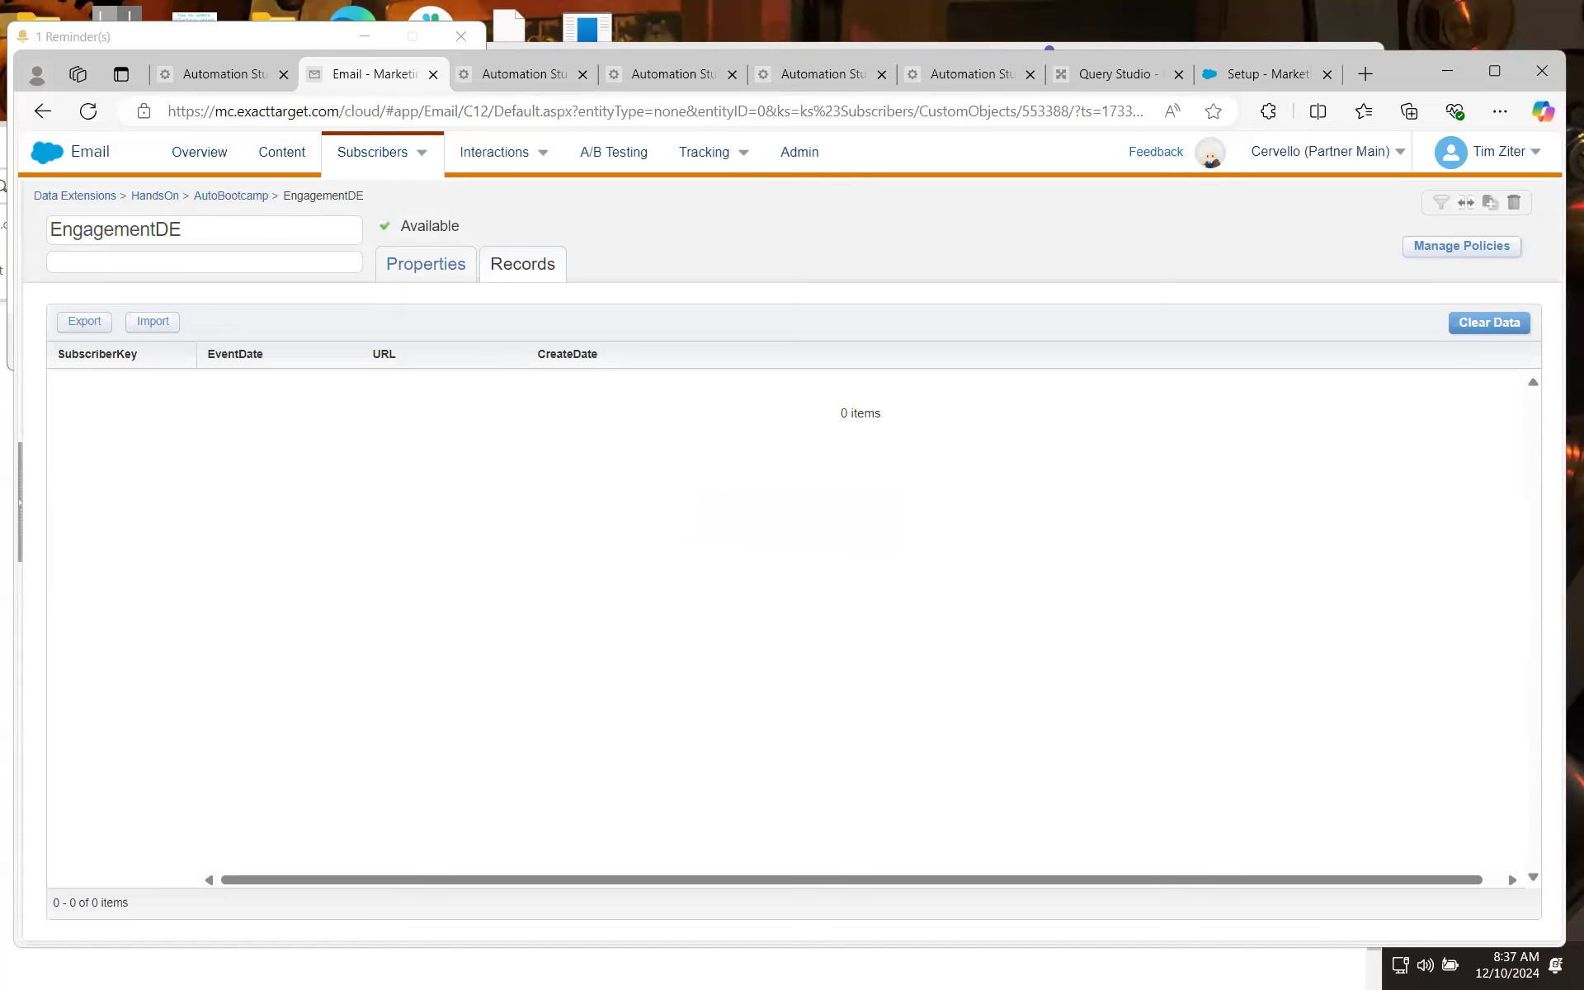
Switch to FileZilla and delete the EngagementDE file from the remote Export folder, then minimize FileZilla
key(alt+Tab)
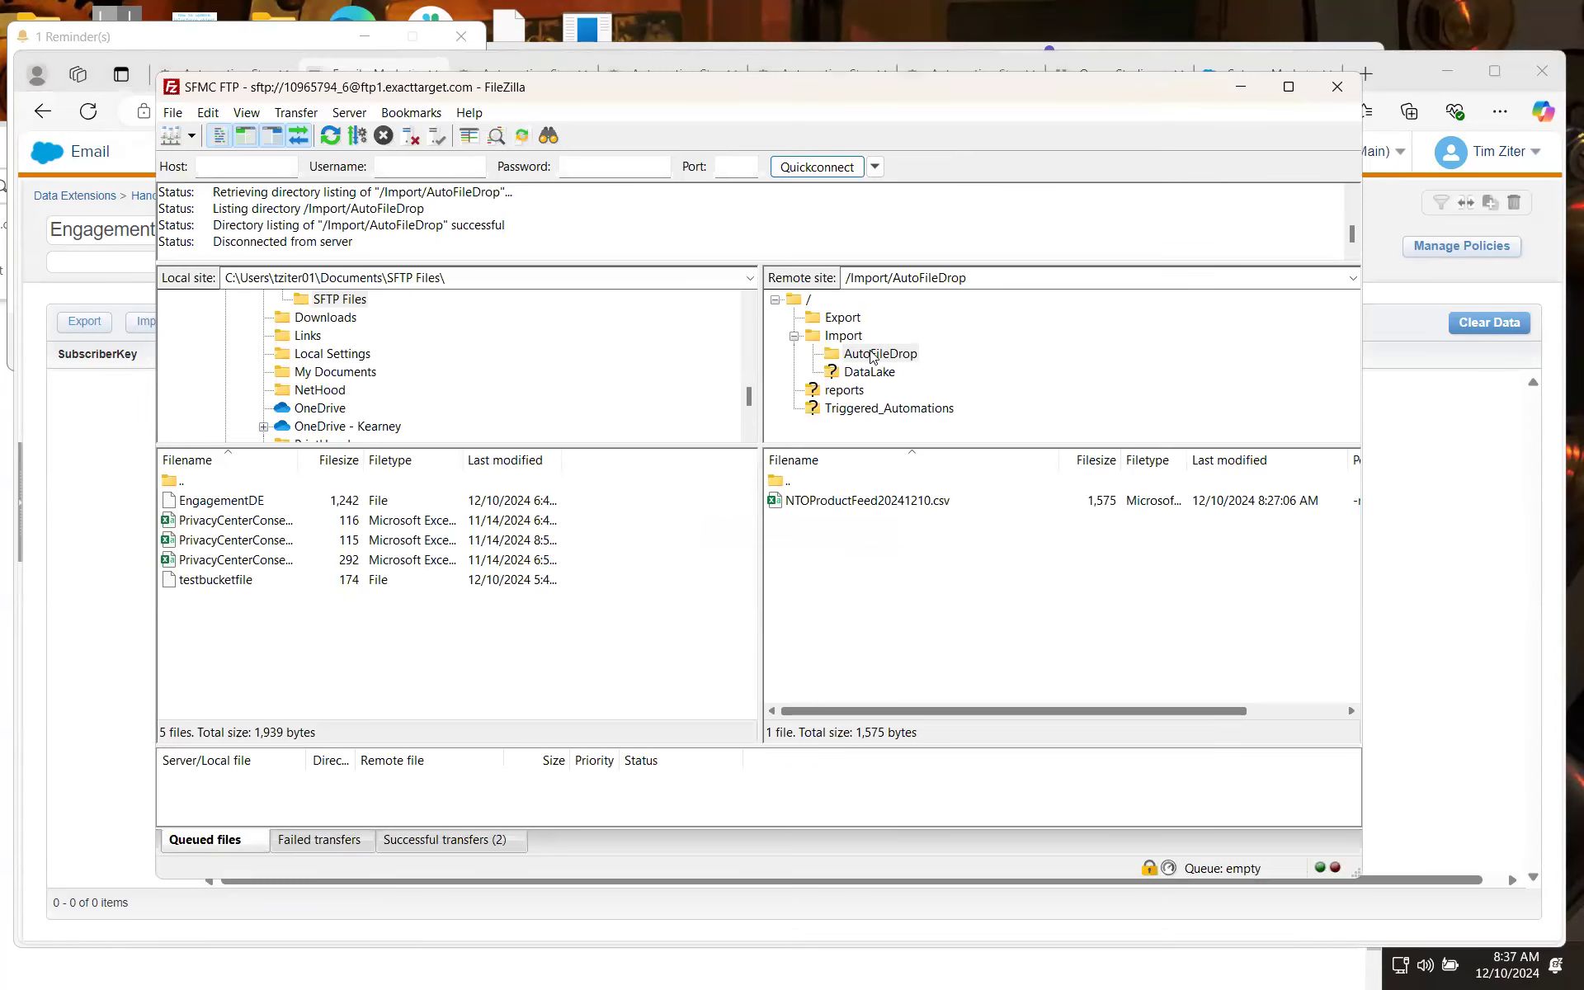
click(835, 320)
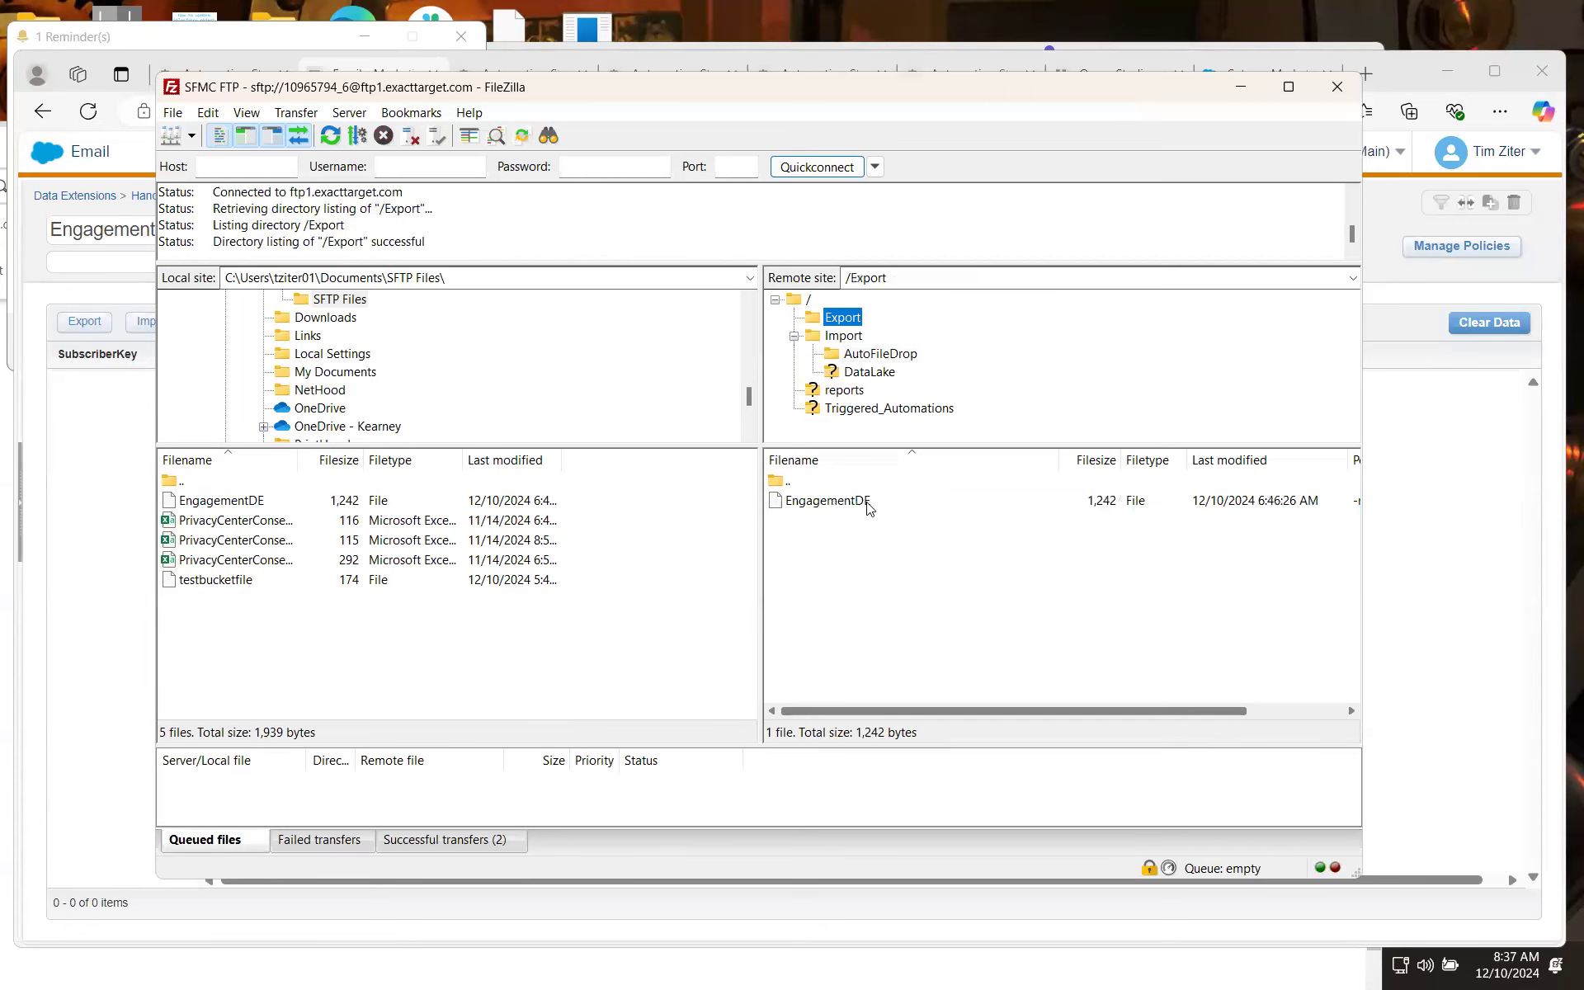
right_click(850, 504)
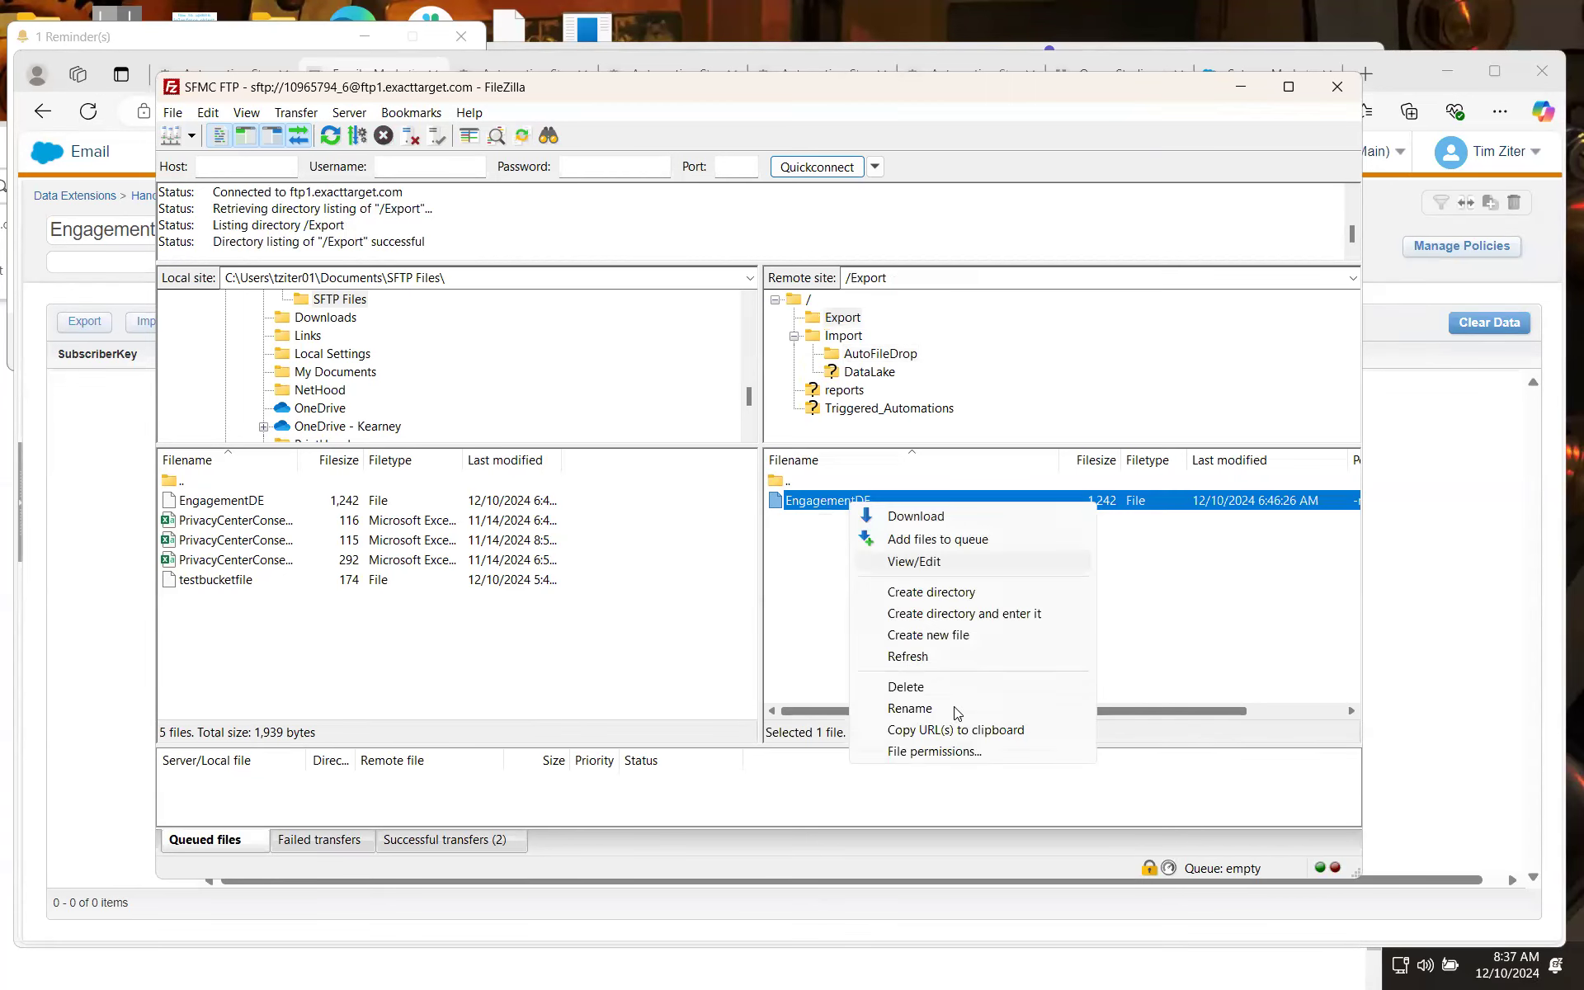
click(906, 688)
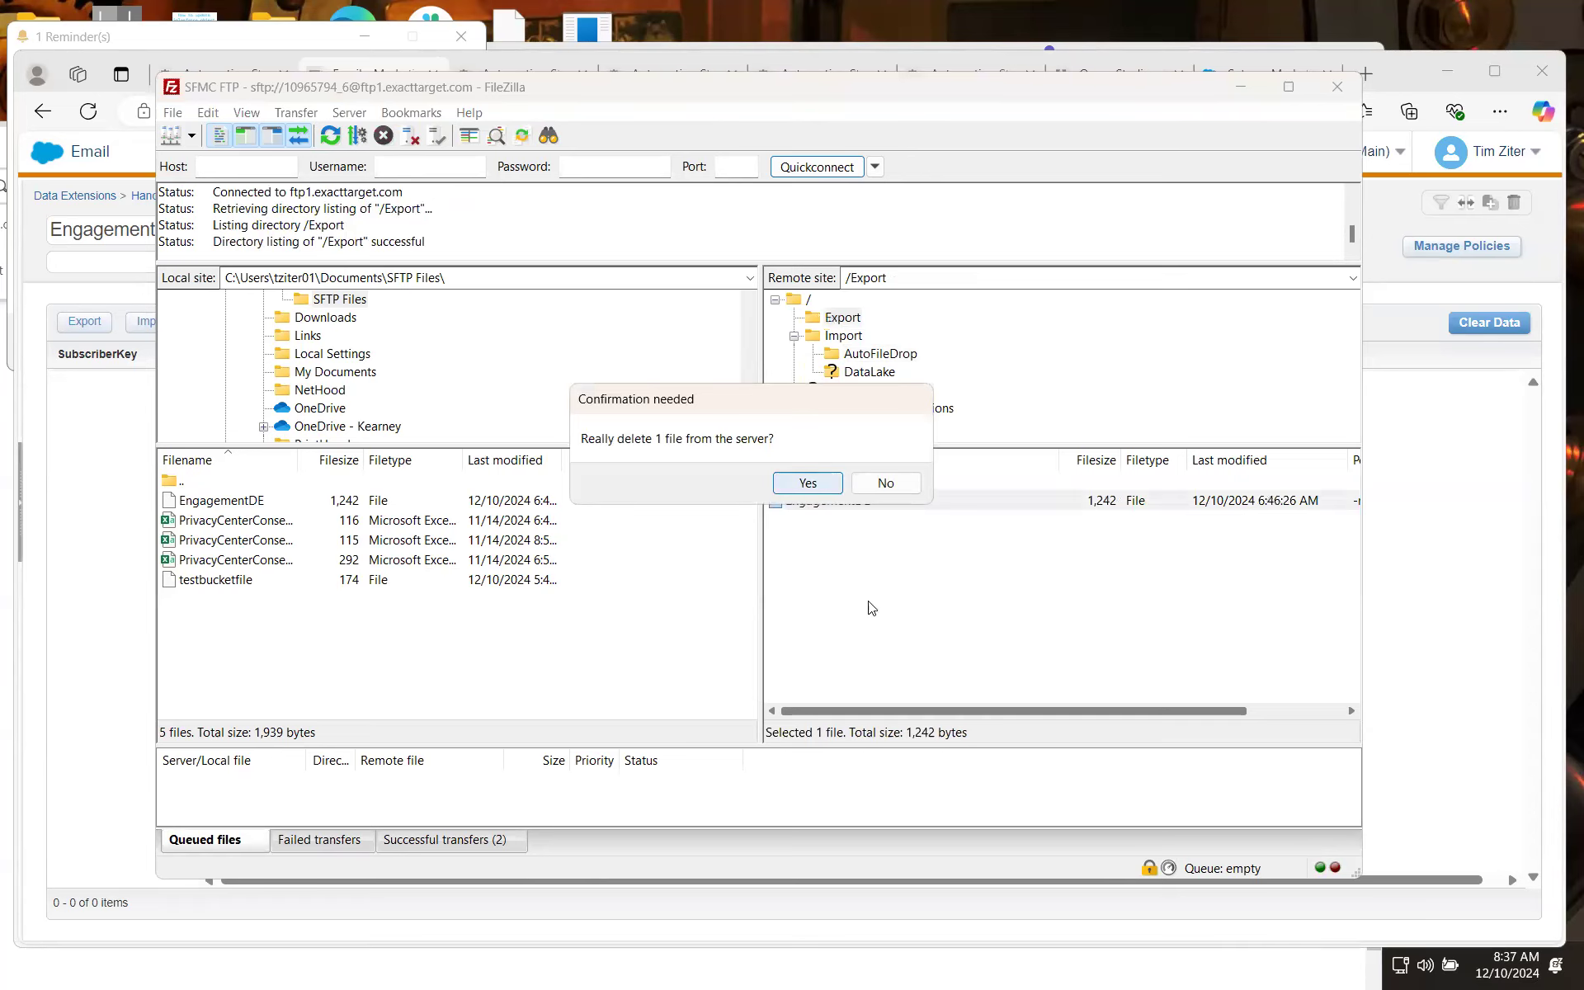
key(Return)
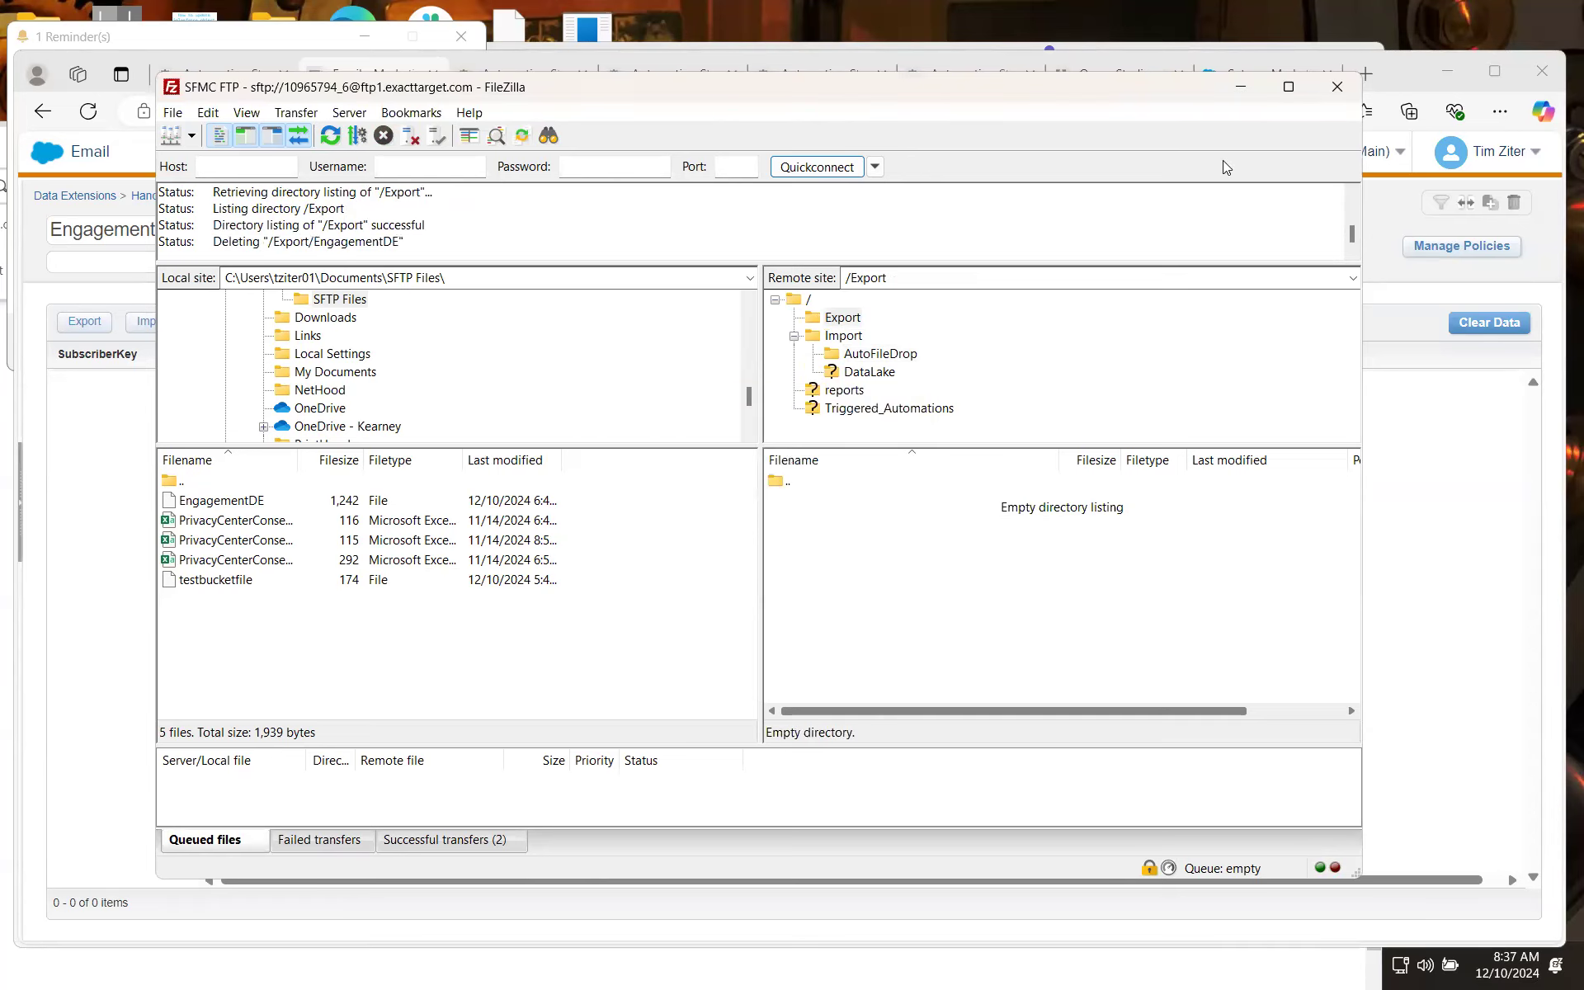
click(1240, 92)
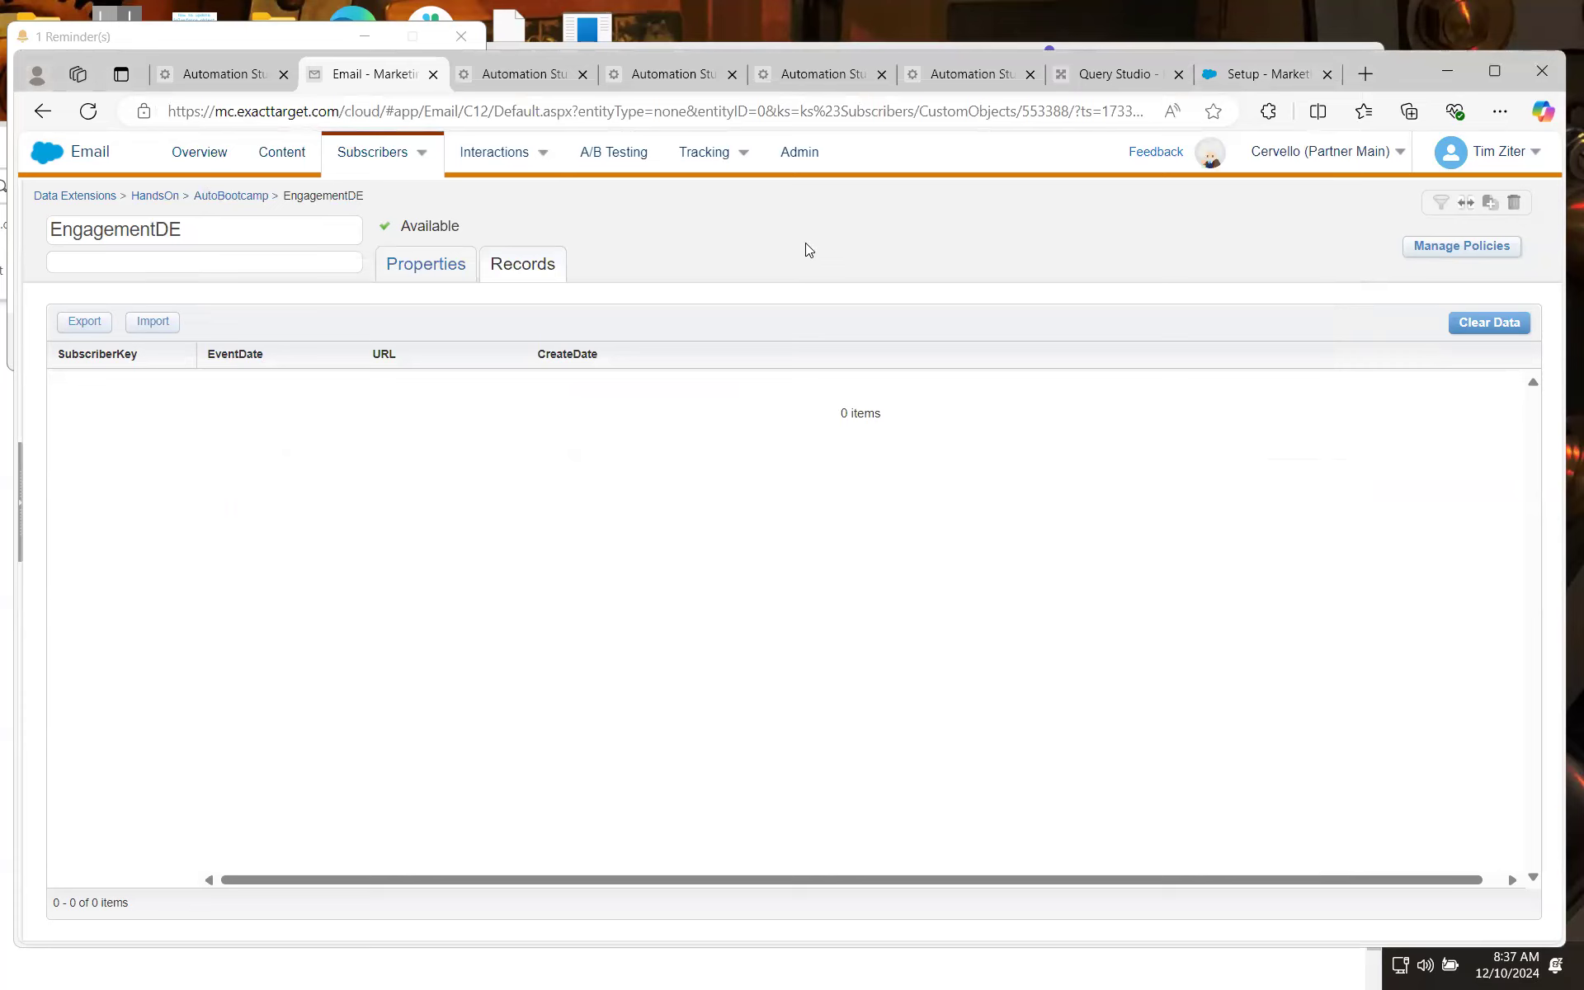
Leave the testbucketfile automation and start a new automation in the AutoStudio folder under Hands On
click(800, 80)
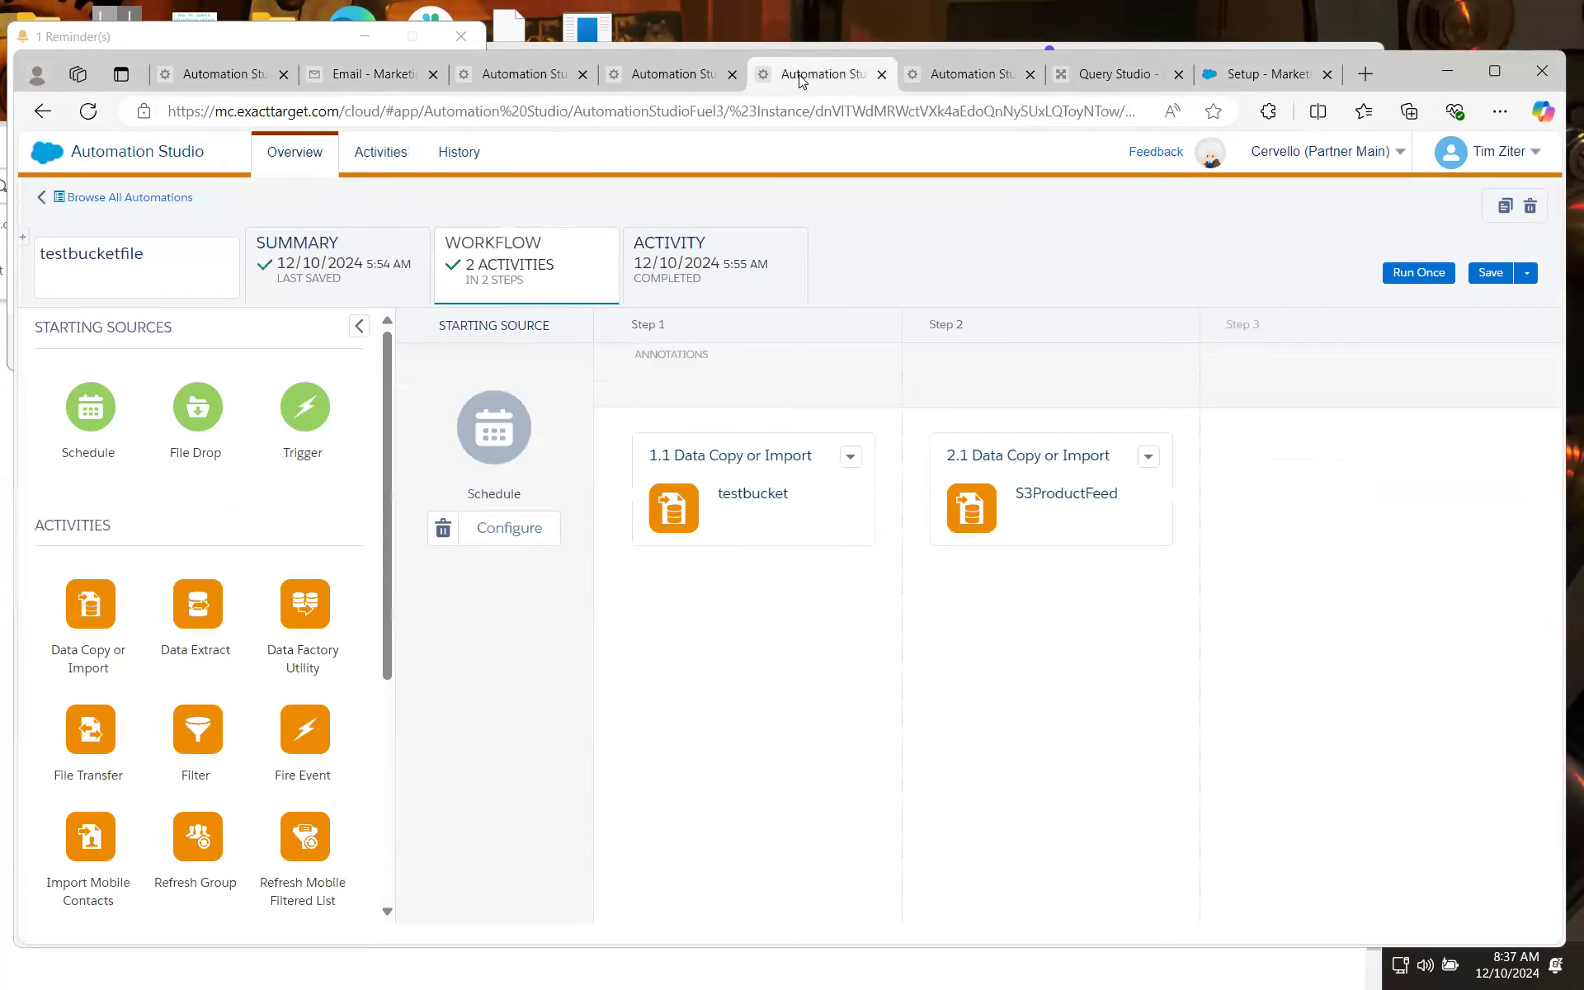
click(161, 200)
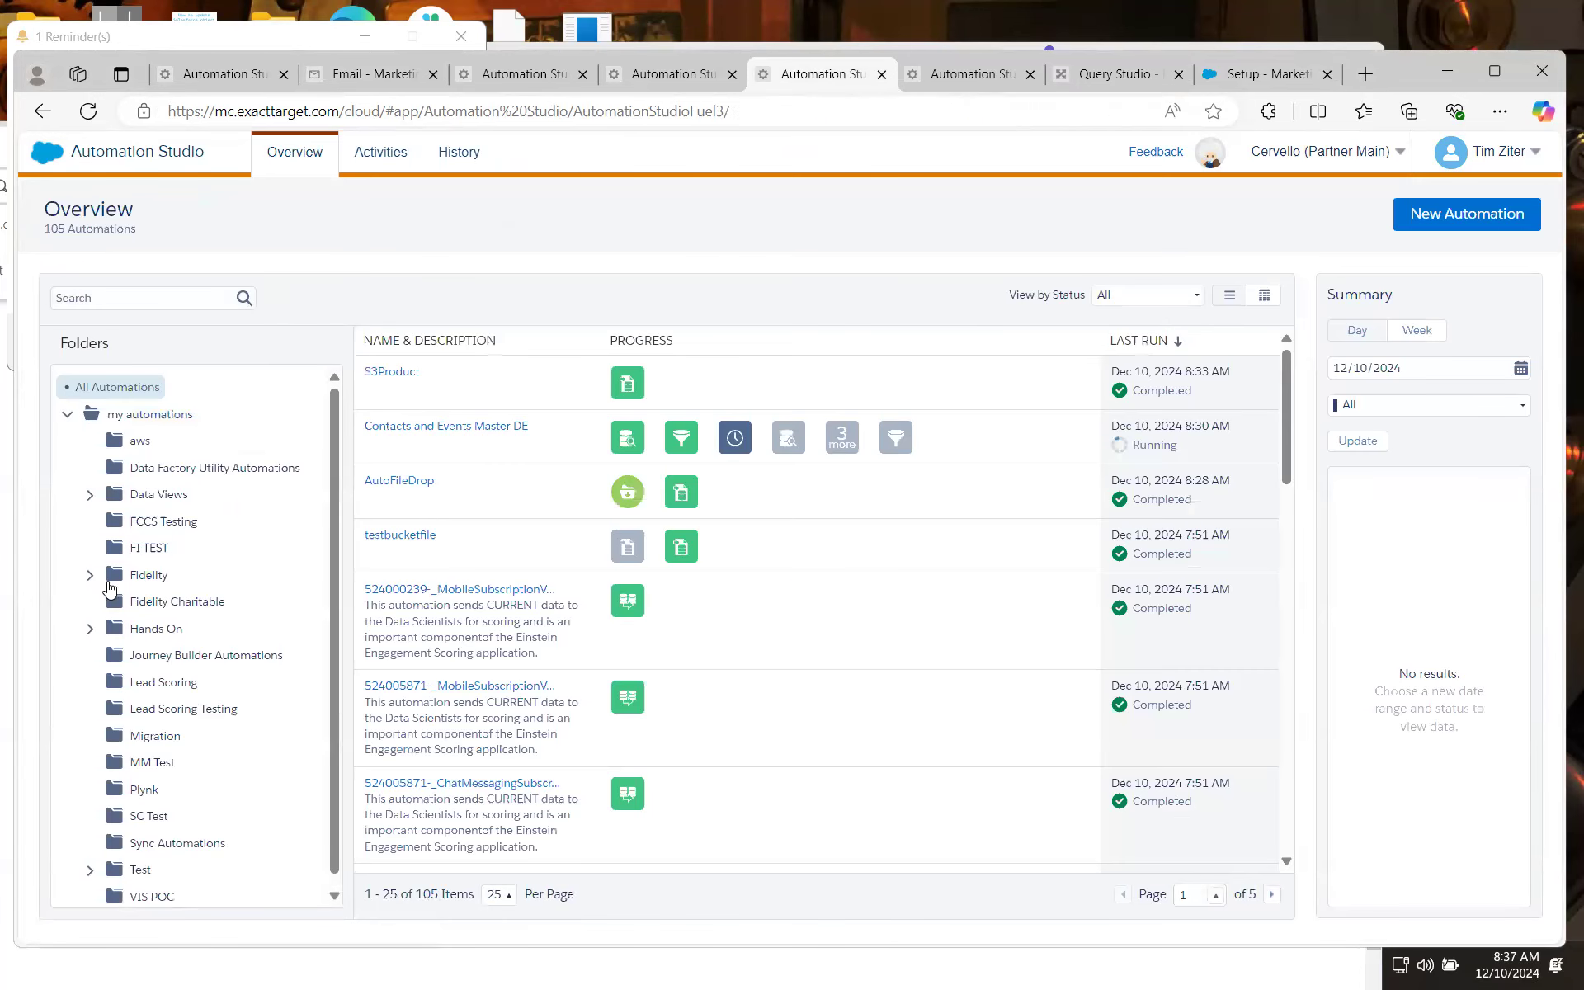
click(92, 630)
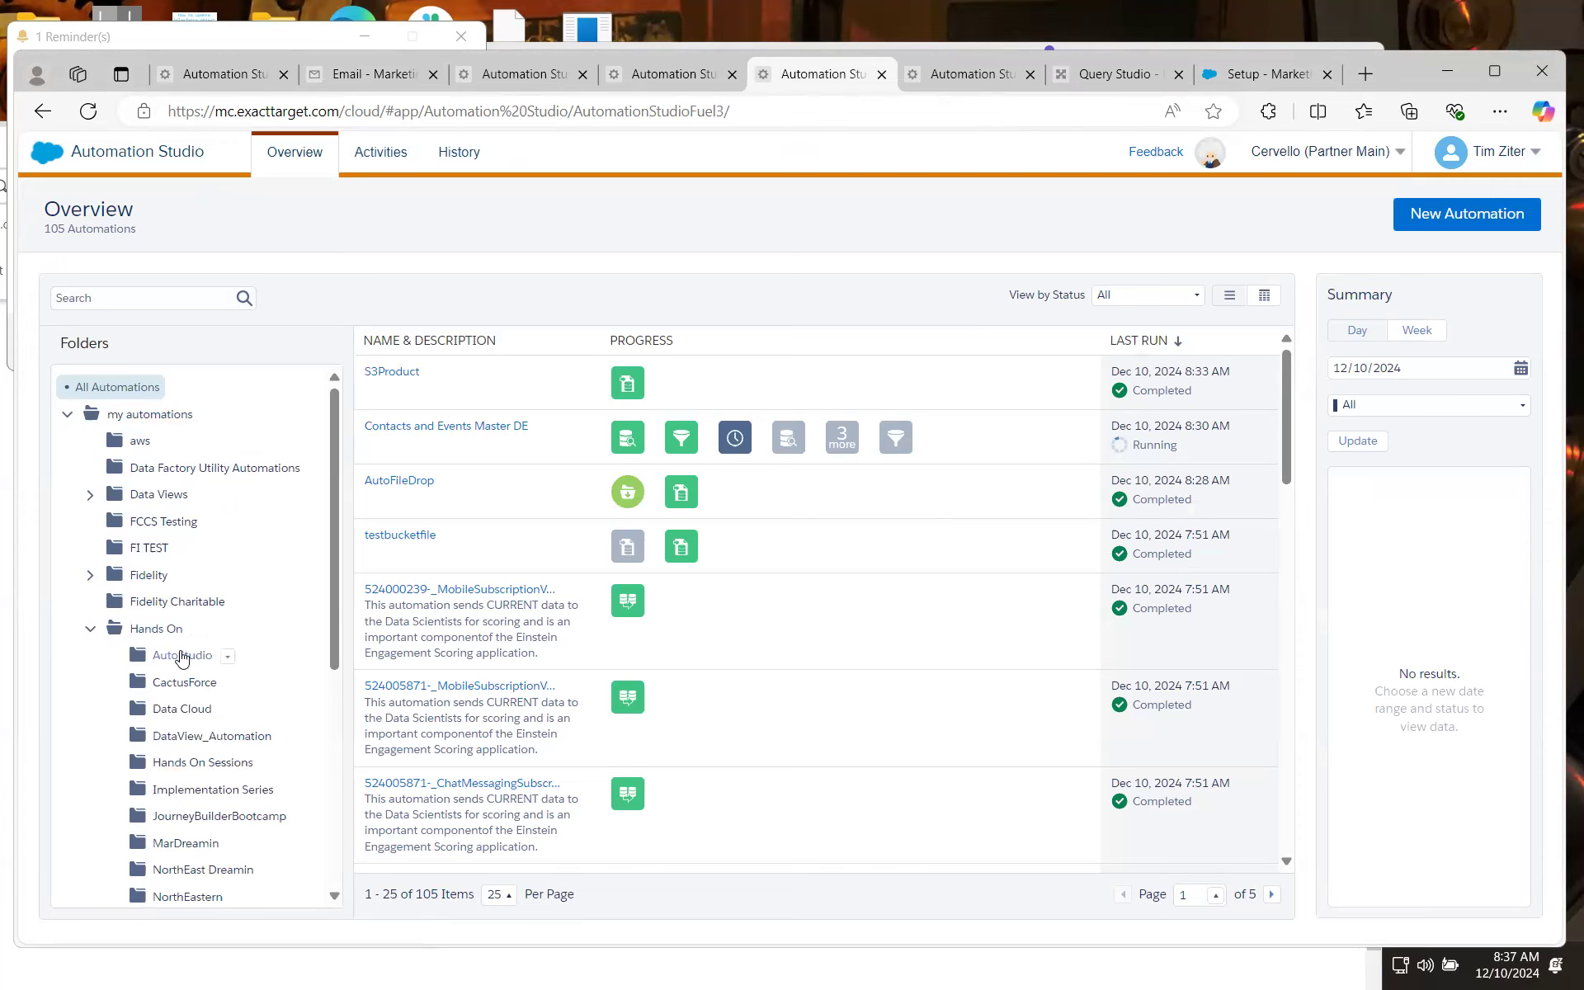
click(178, 655)
click(1426, 221)
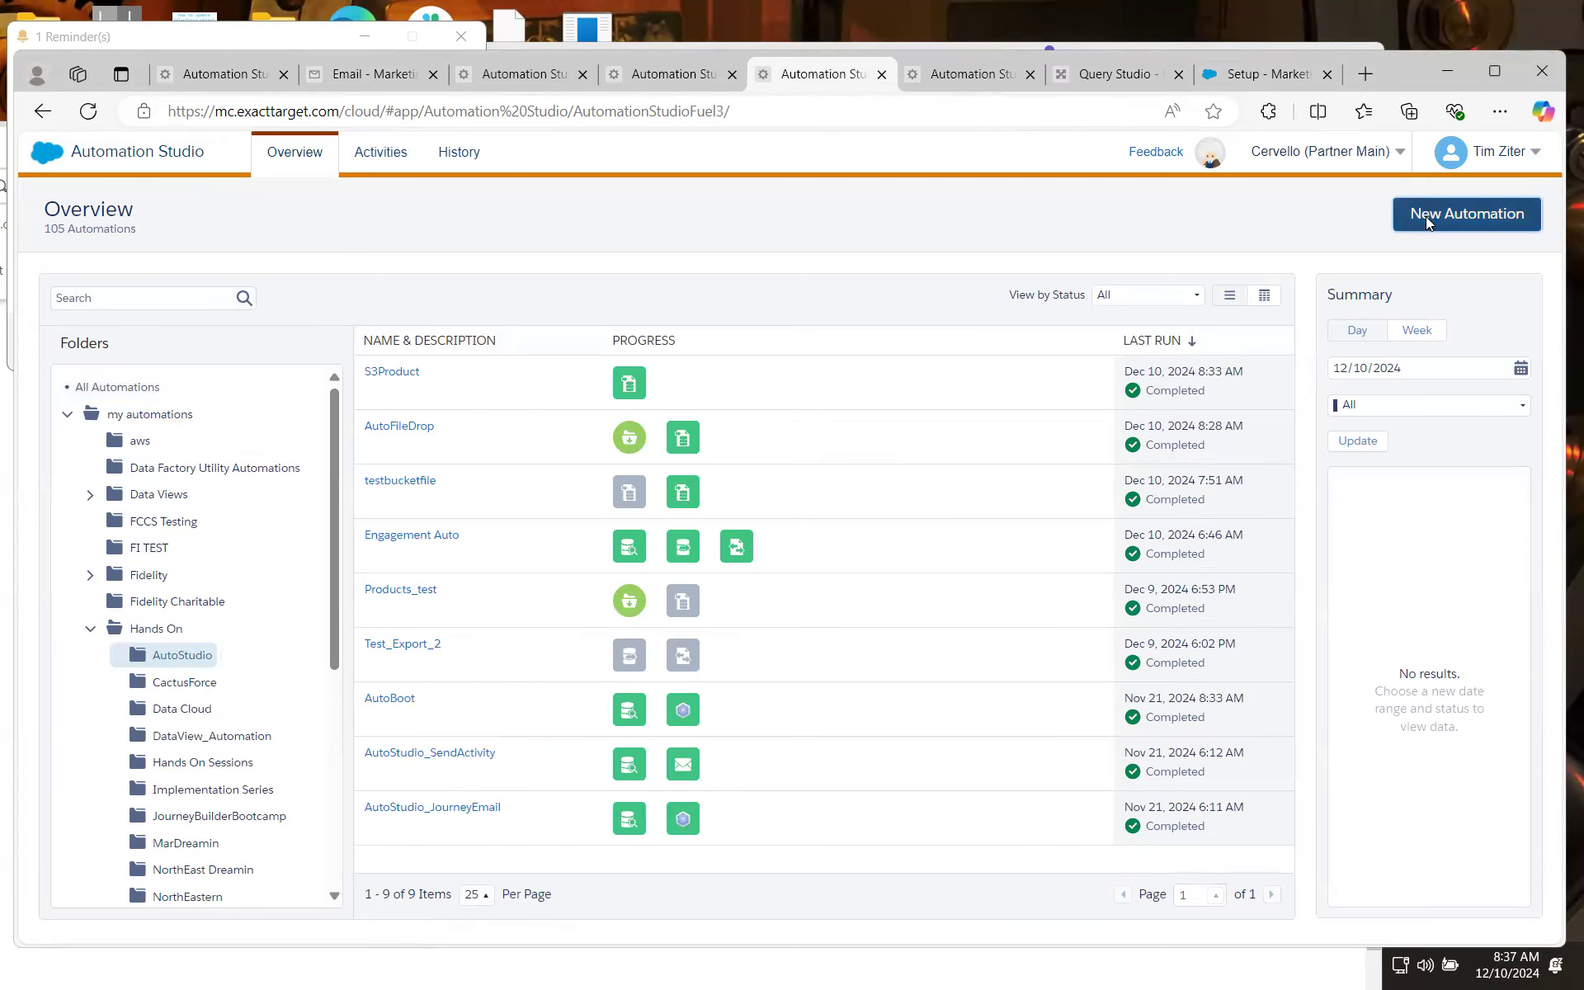
Name the new automation Export_Auto, copy that name, and save the automation
click(100, 269)
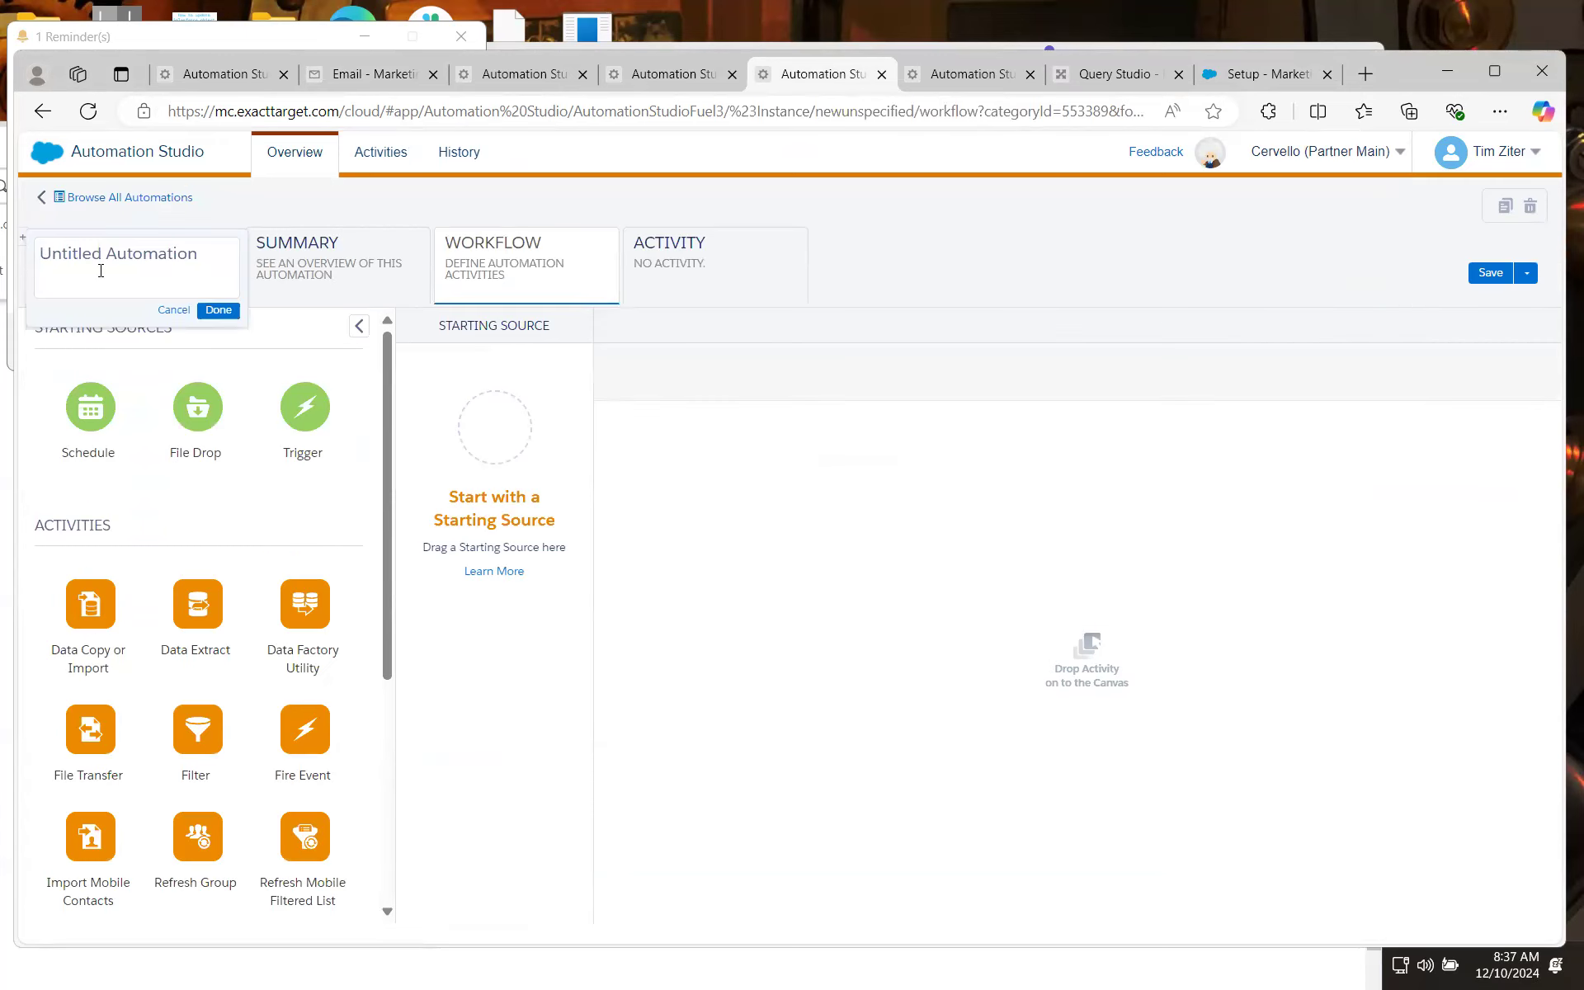
text(Export_Auto)
drag(139, 254, 41, 255)
key(ctrl+c)
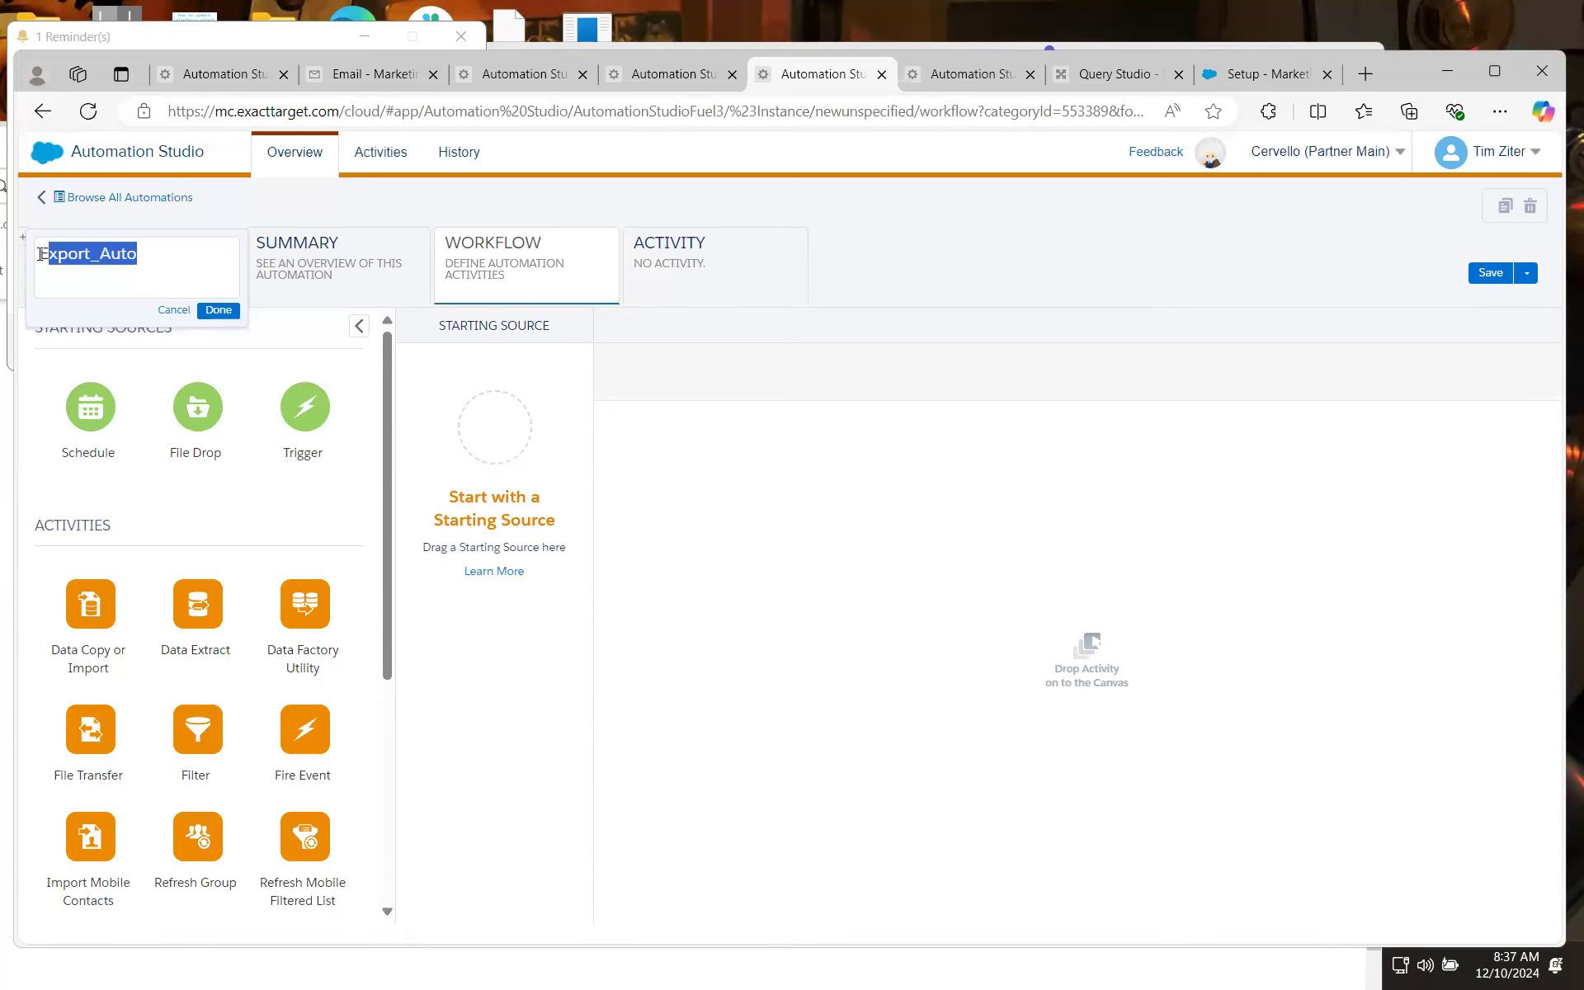
click(219, 310)
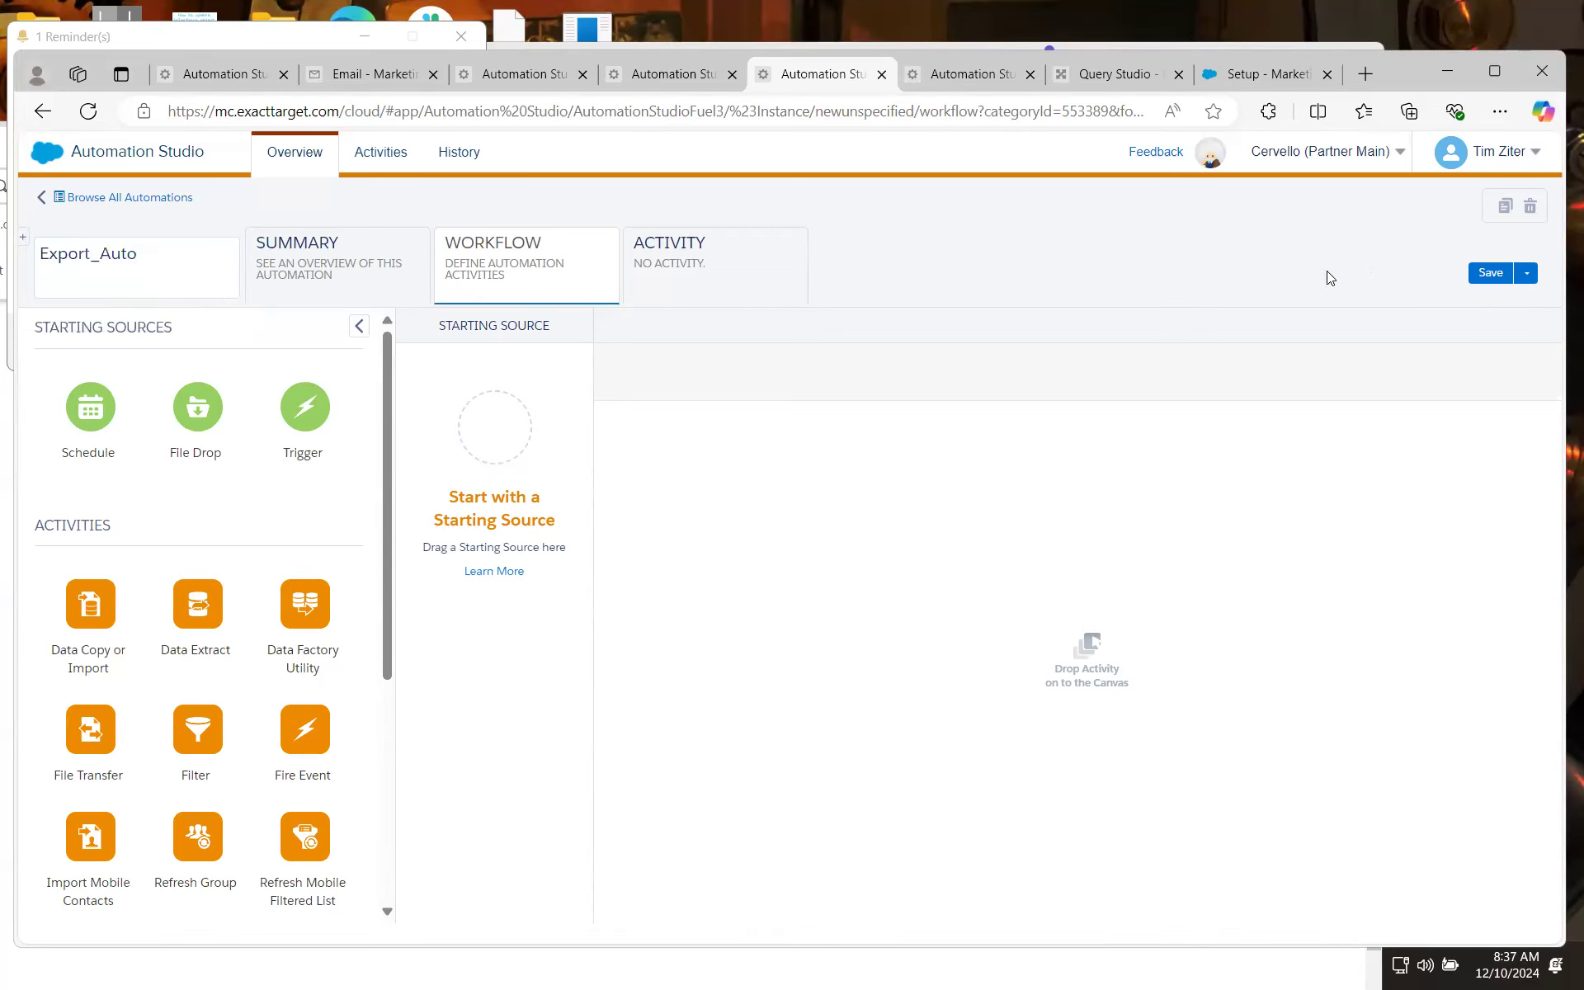
click(1490, 274)
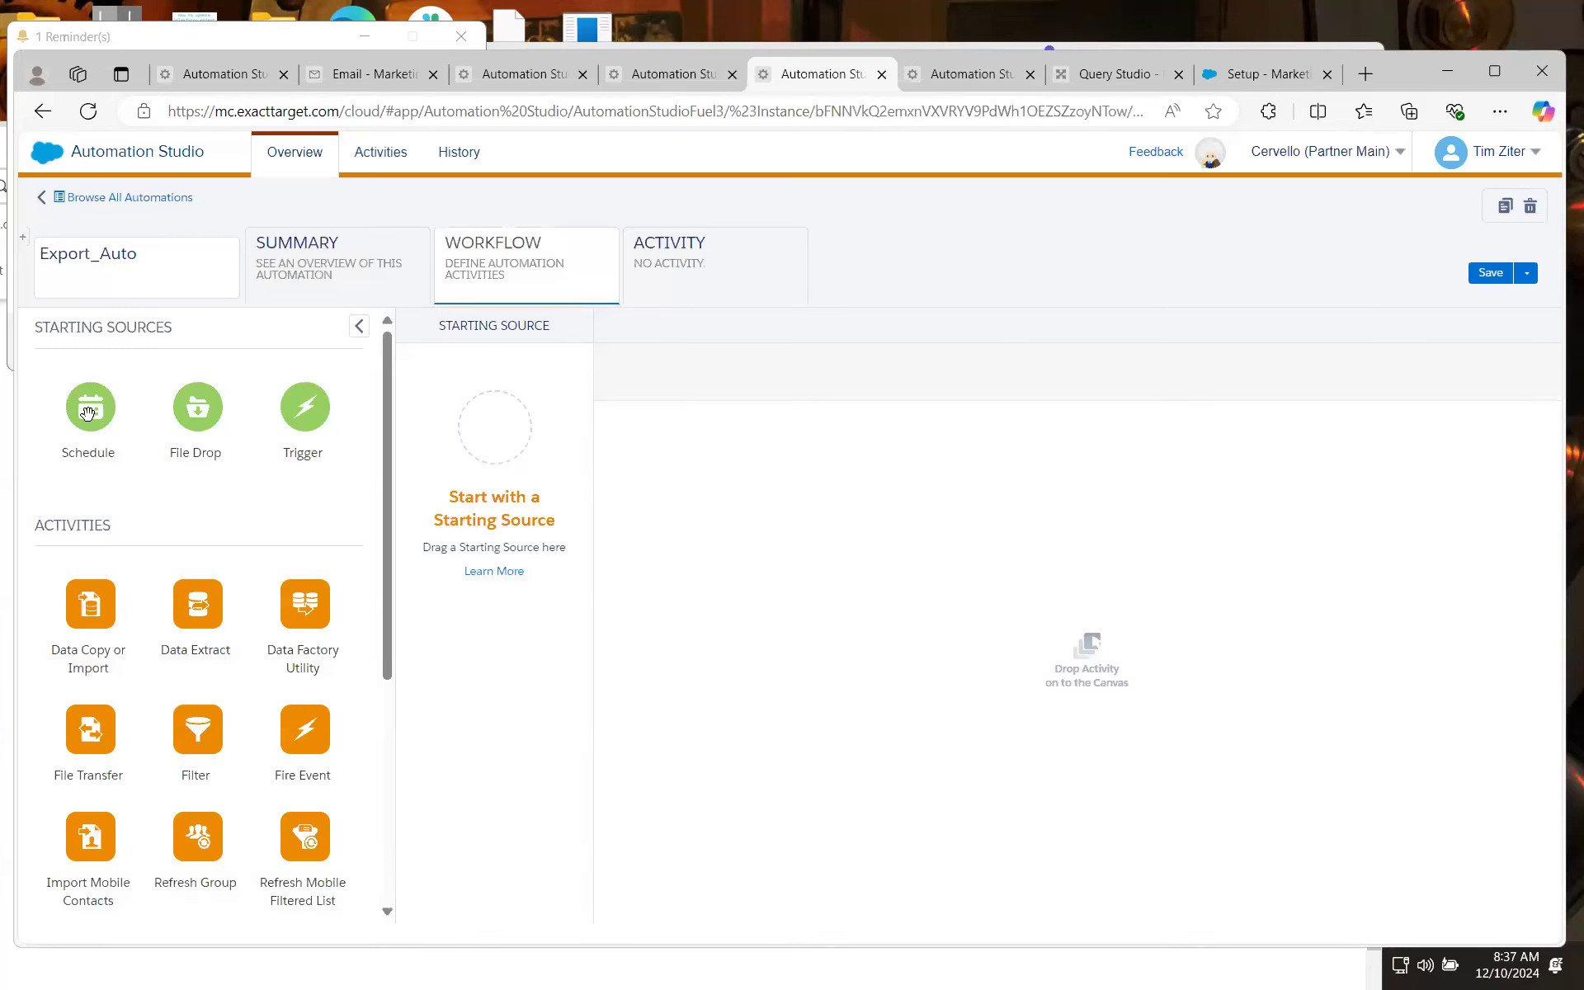
Set Schedule as the starting source and add a SQL Query activity as Step 1
drag(89, 409, 503, 419)
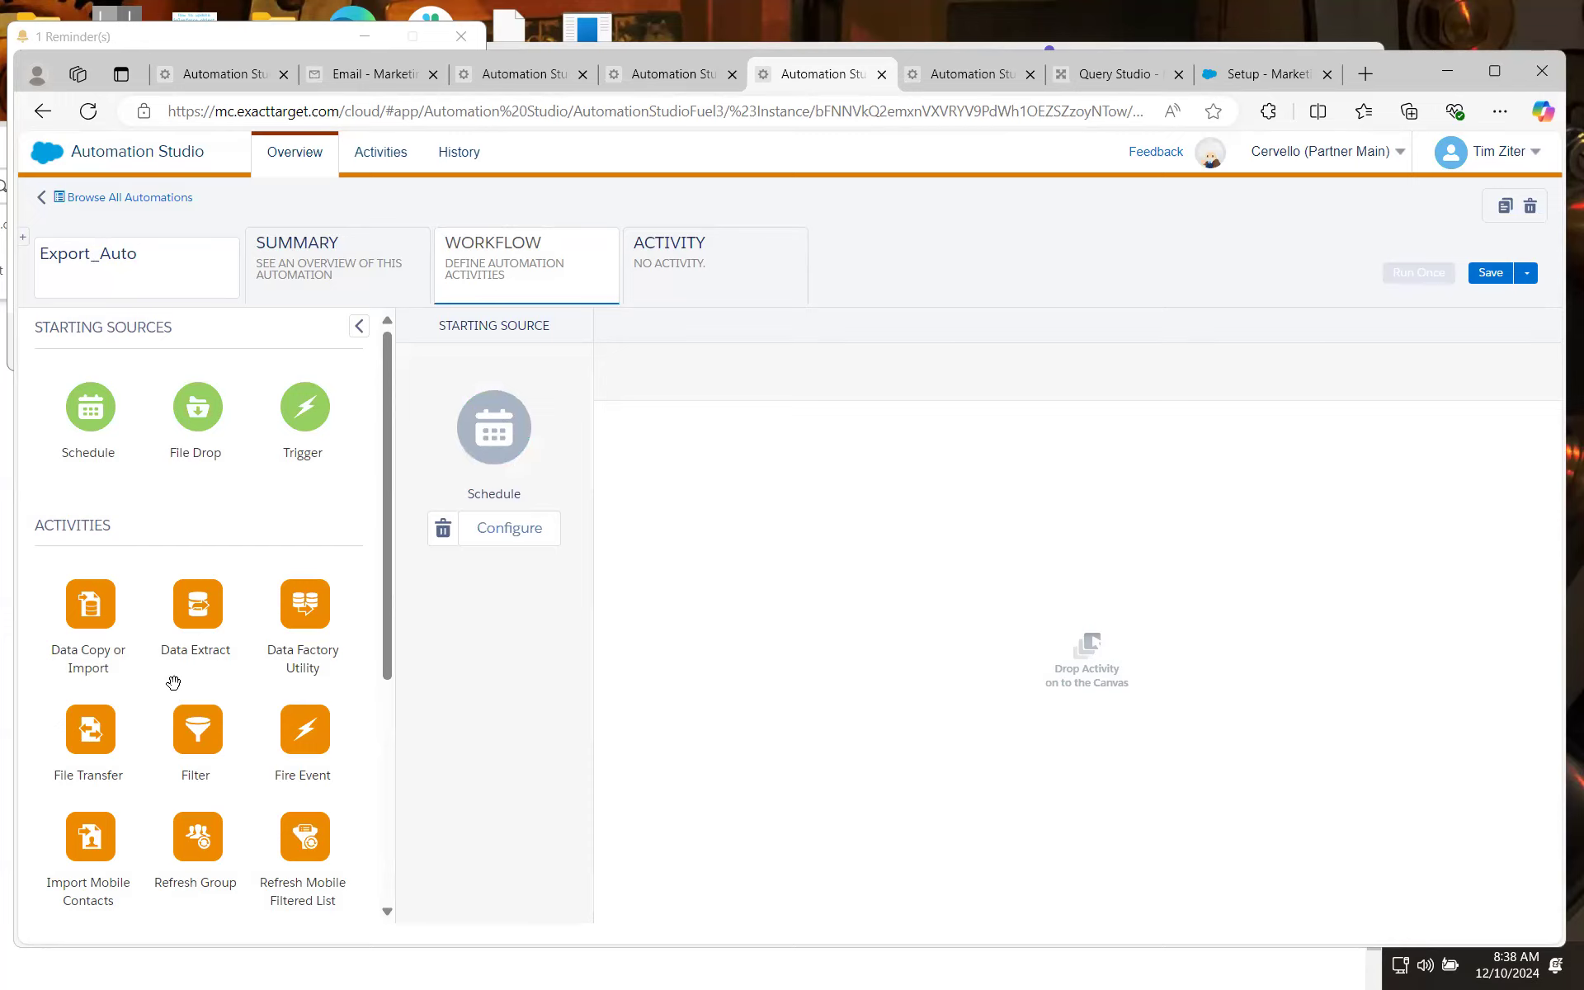
scroll(209, 710, down, 3)
drag(212, 766, 743, 529)
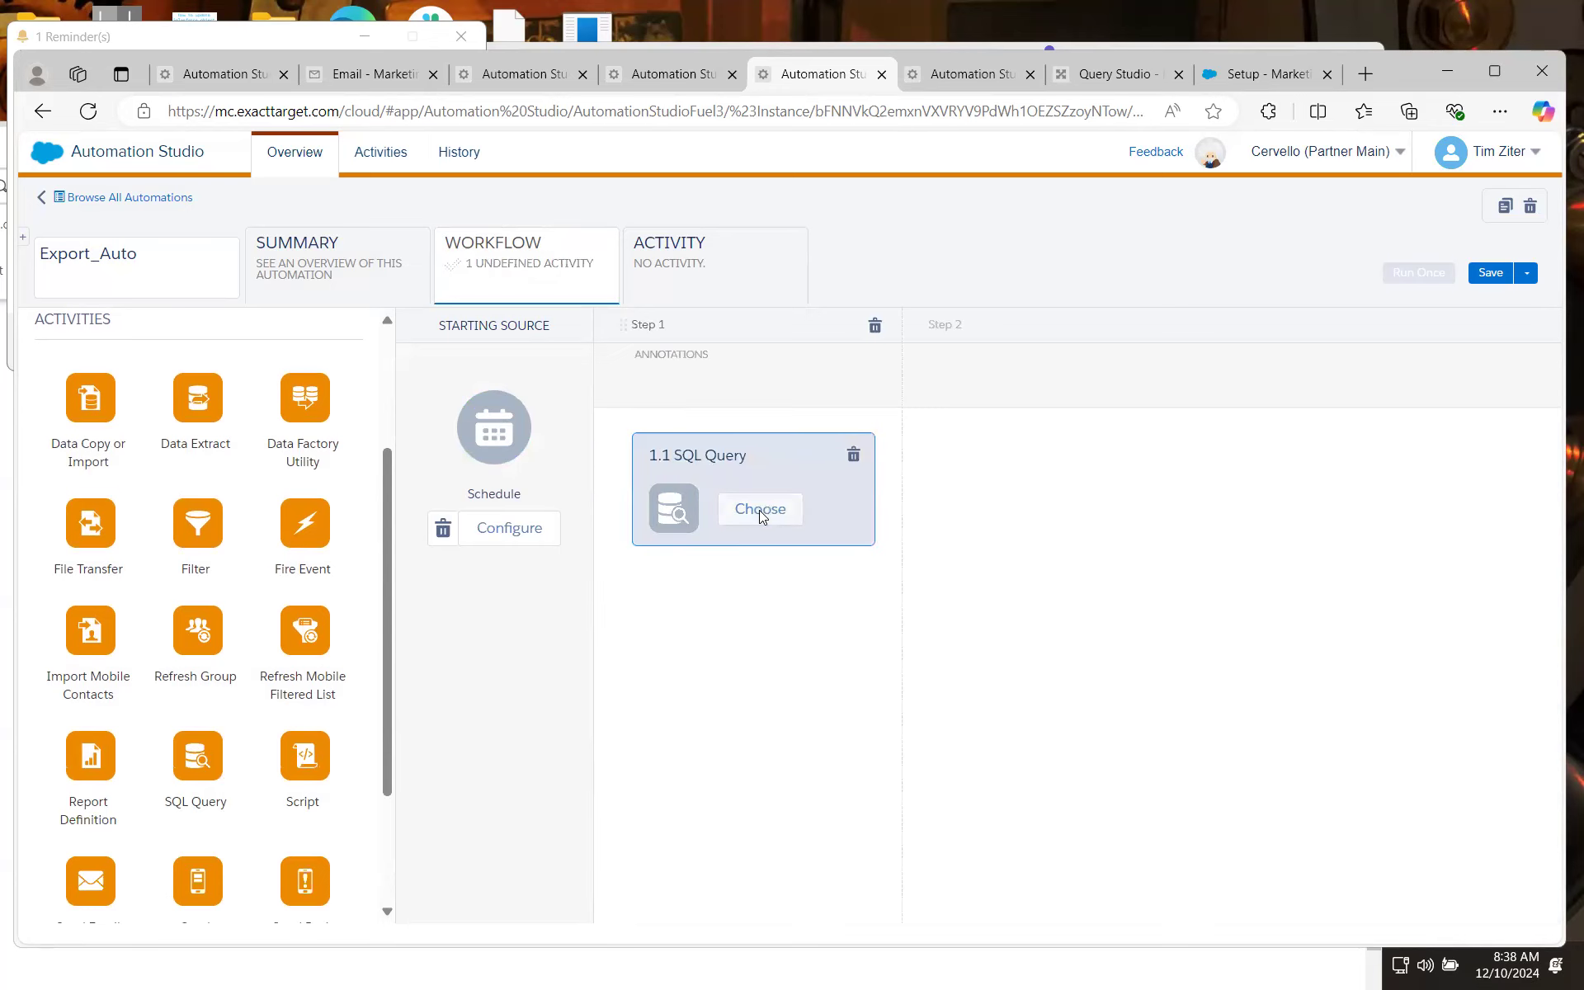
Create a new query activity for Step 1 and name it Export_Auto with the copied name
click(759, 508)
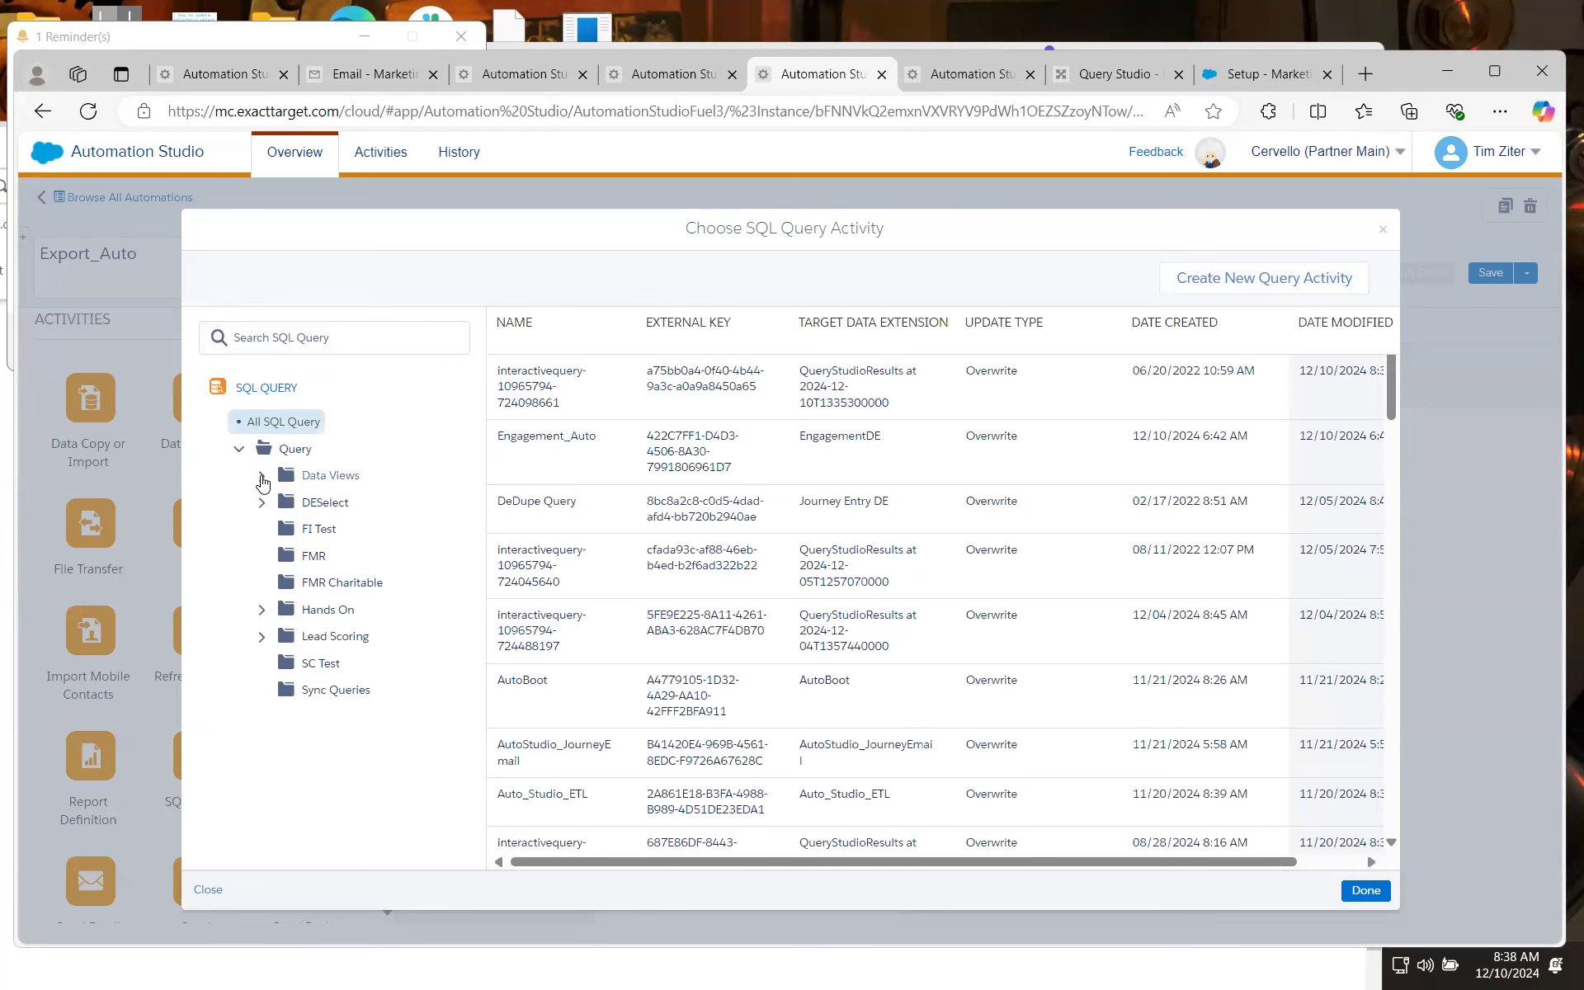
click(262, 612)
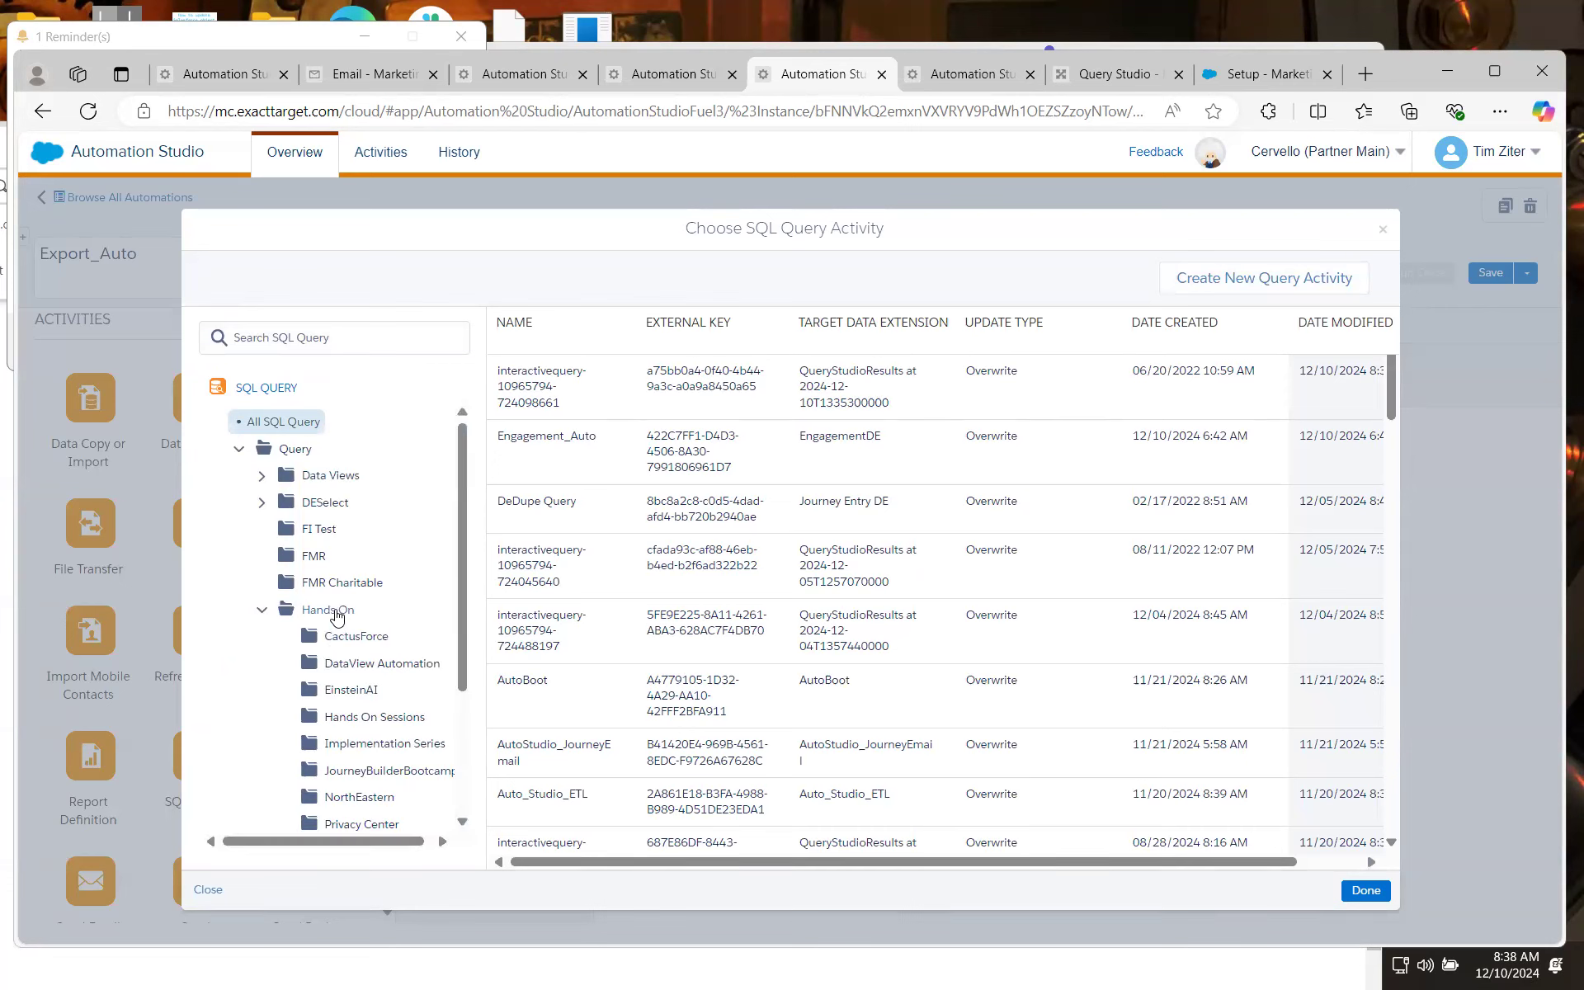
click(337, 612)
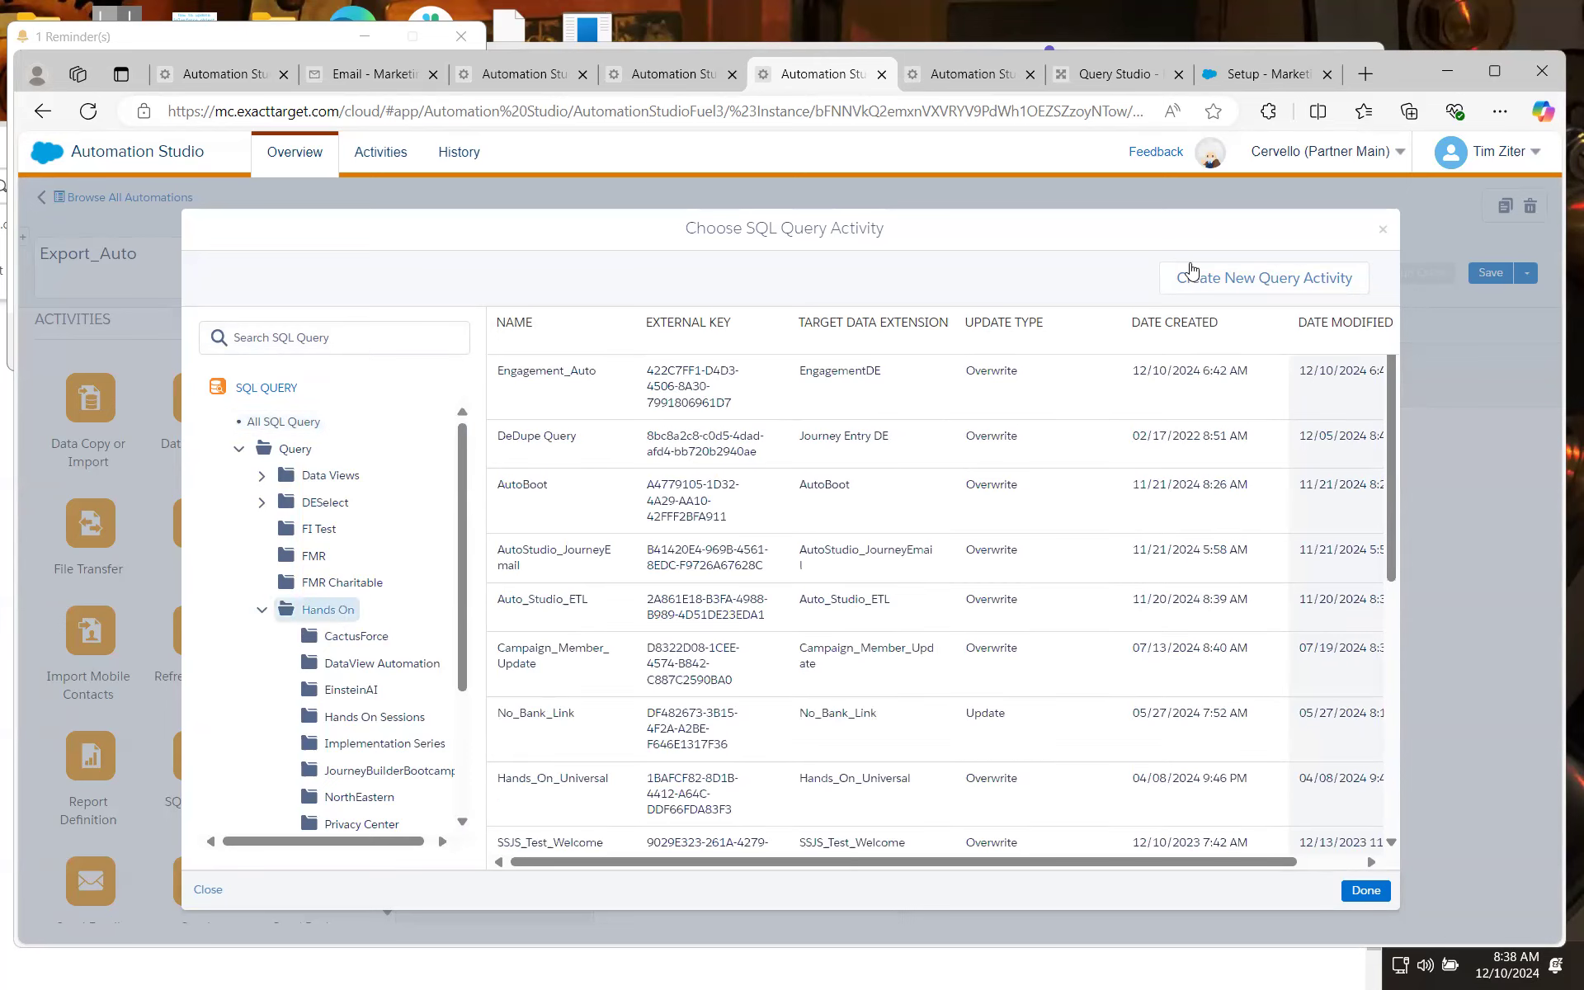
click(1257, 279)
click(366, 338)
key(ctrl+v)
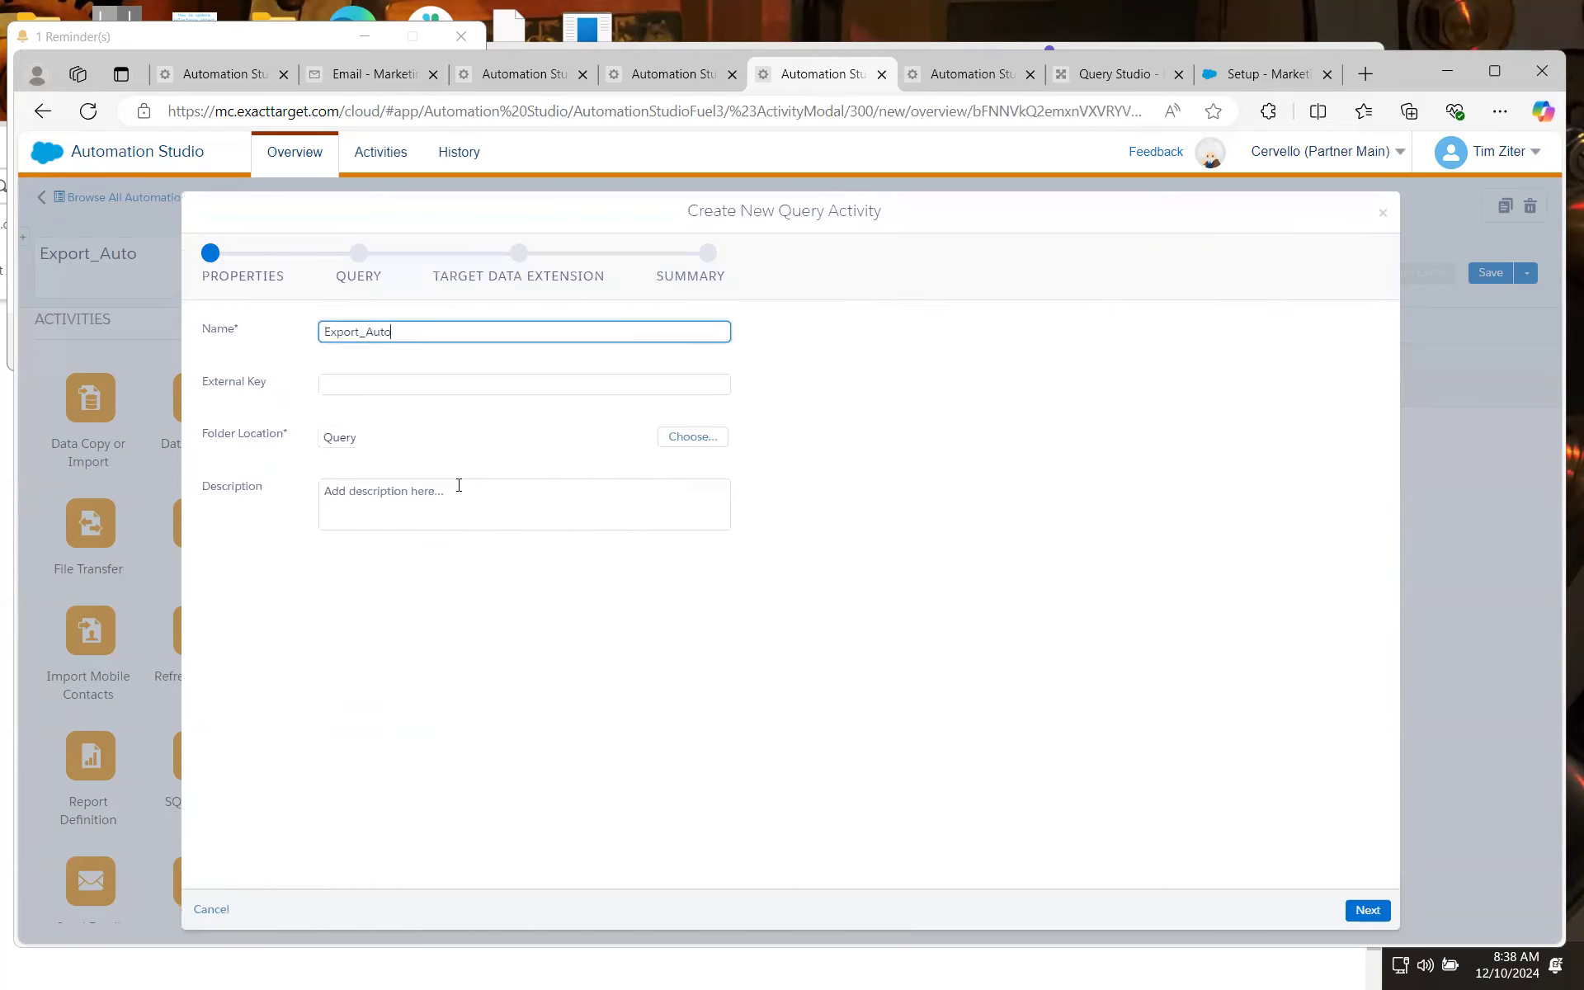
Set the query activity's folder location to Query/Hands On and continue to the query definition
click(675, 439)
scroll(388, 583, down, 1)
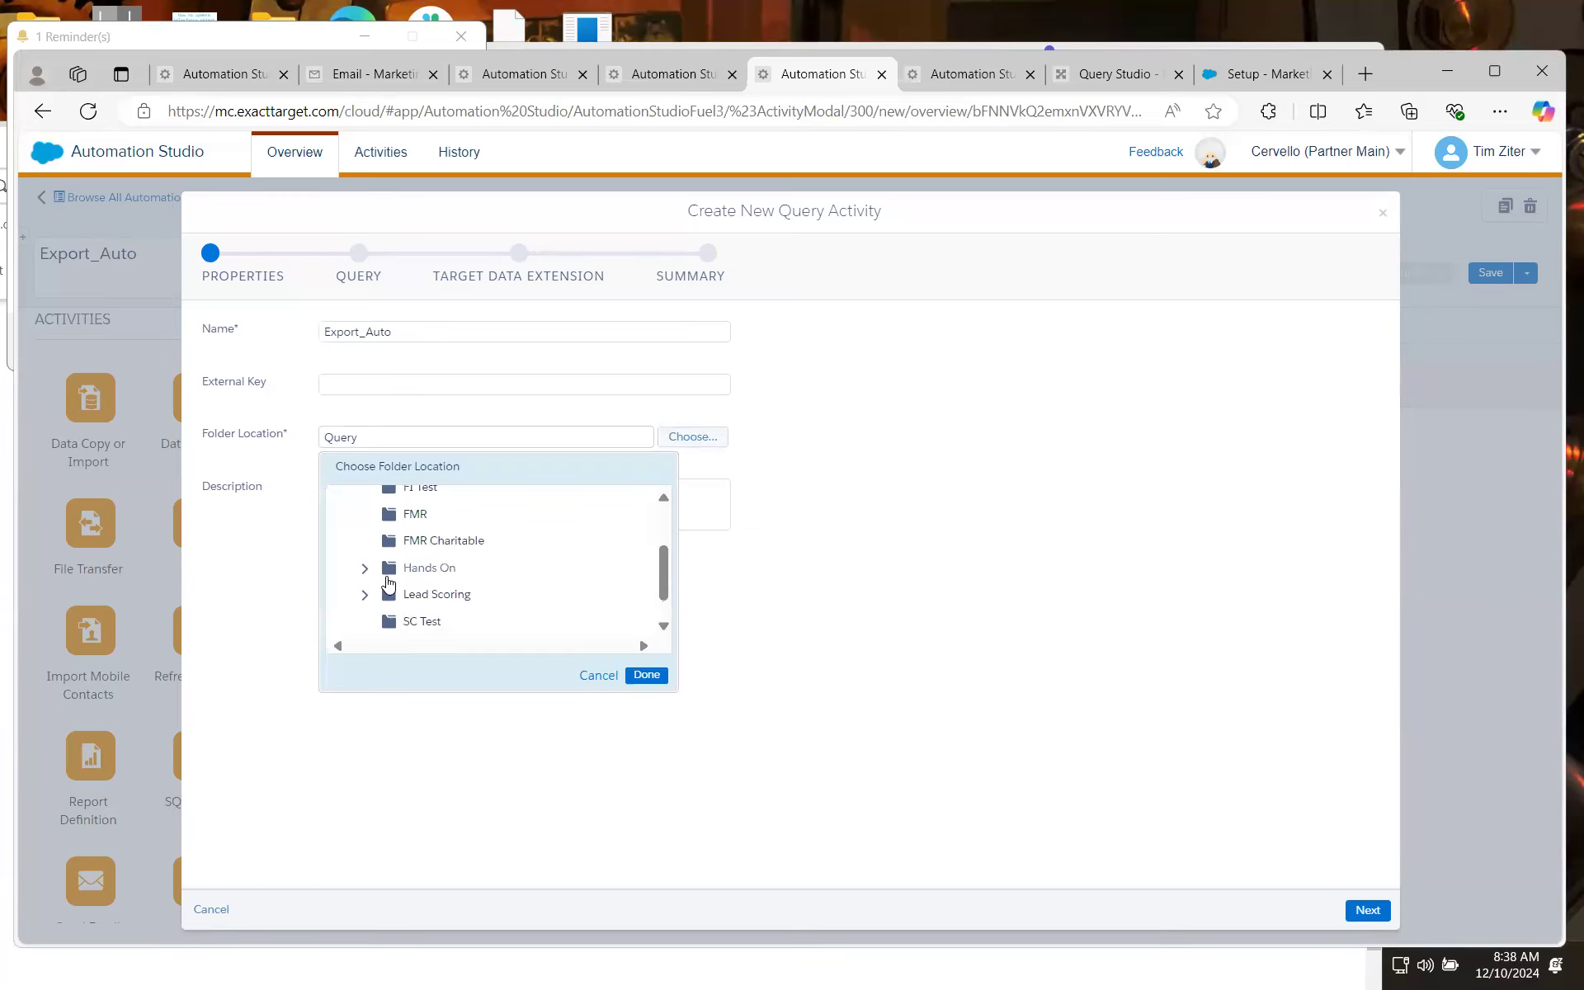
click(364, 569)
scroll(633, 650, down, 1)
click(646, 675)
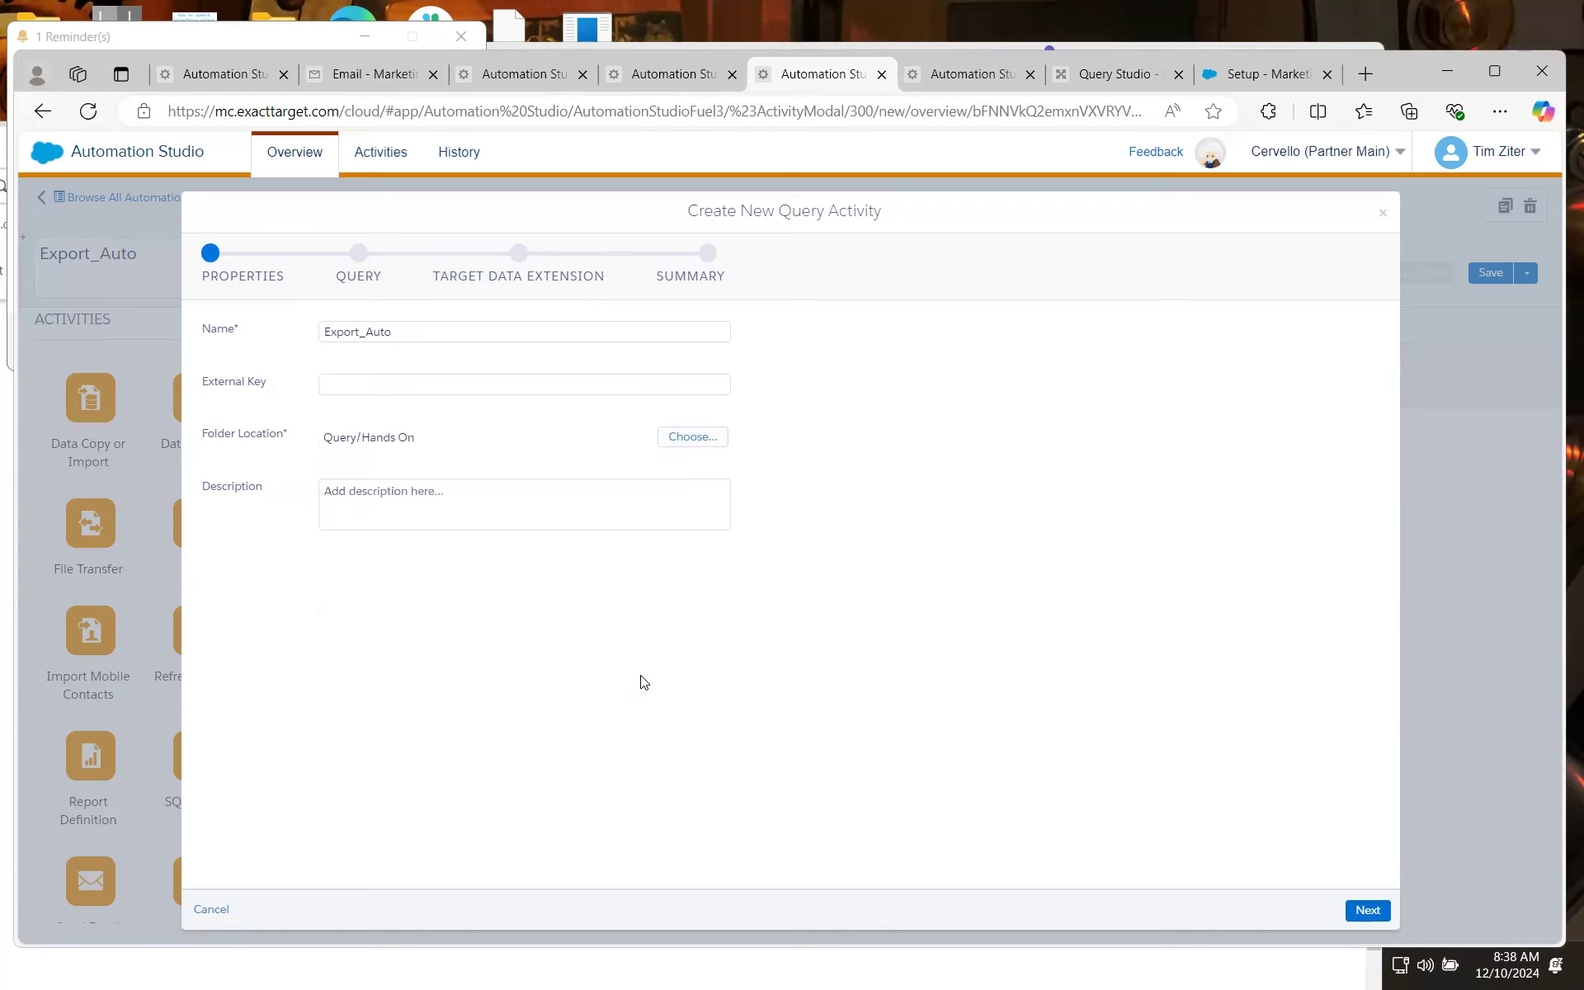
click(1368, 910)
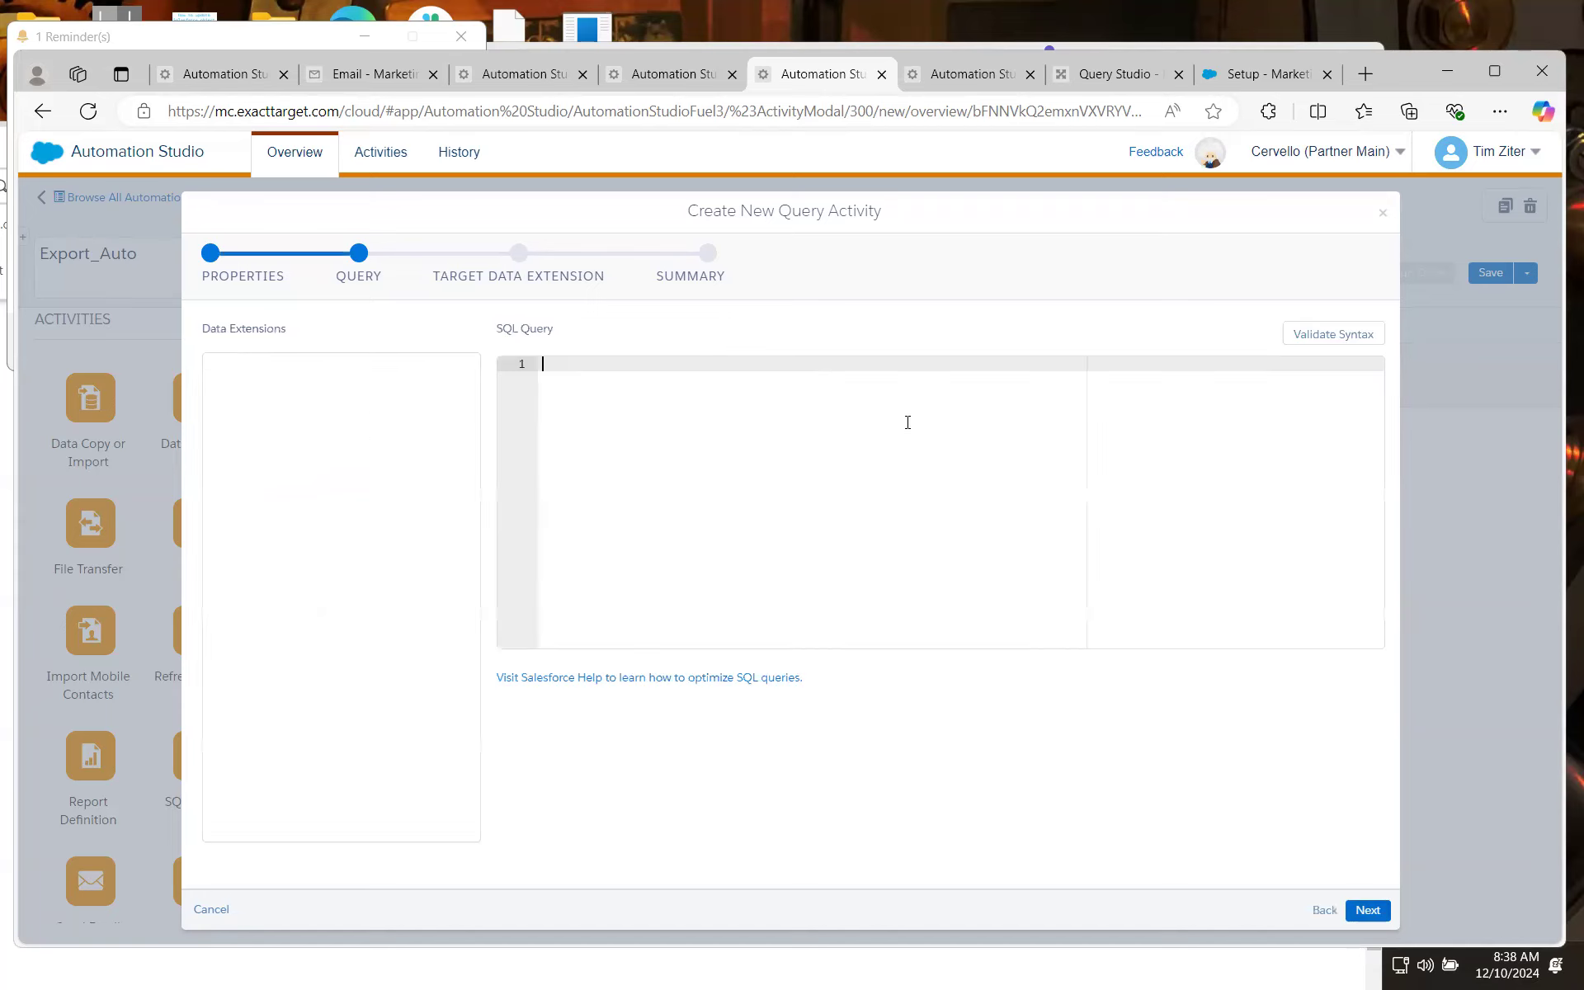
Copy the full _Click query from Query Studio into the Export_Auto query activity, validate its syntax, and proceed
click(1118, 74)
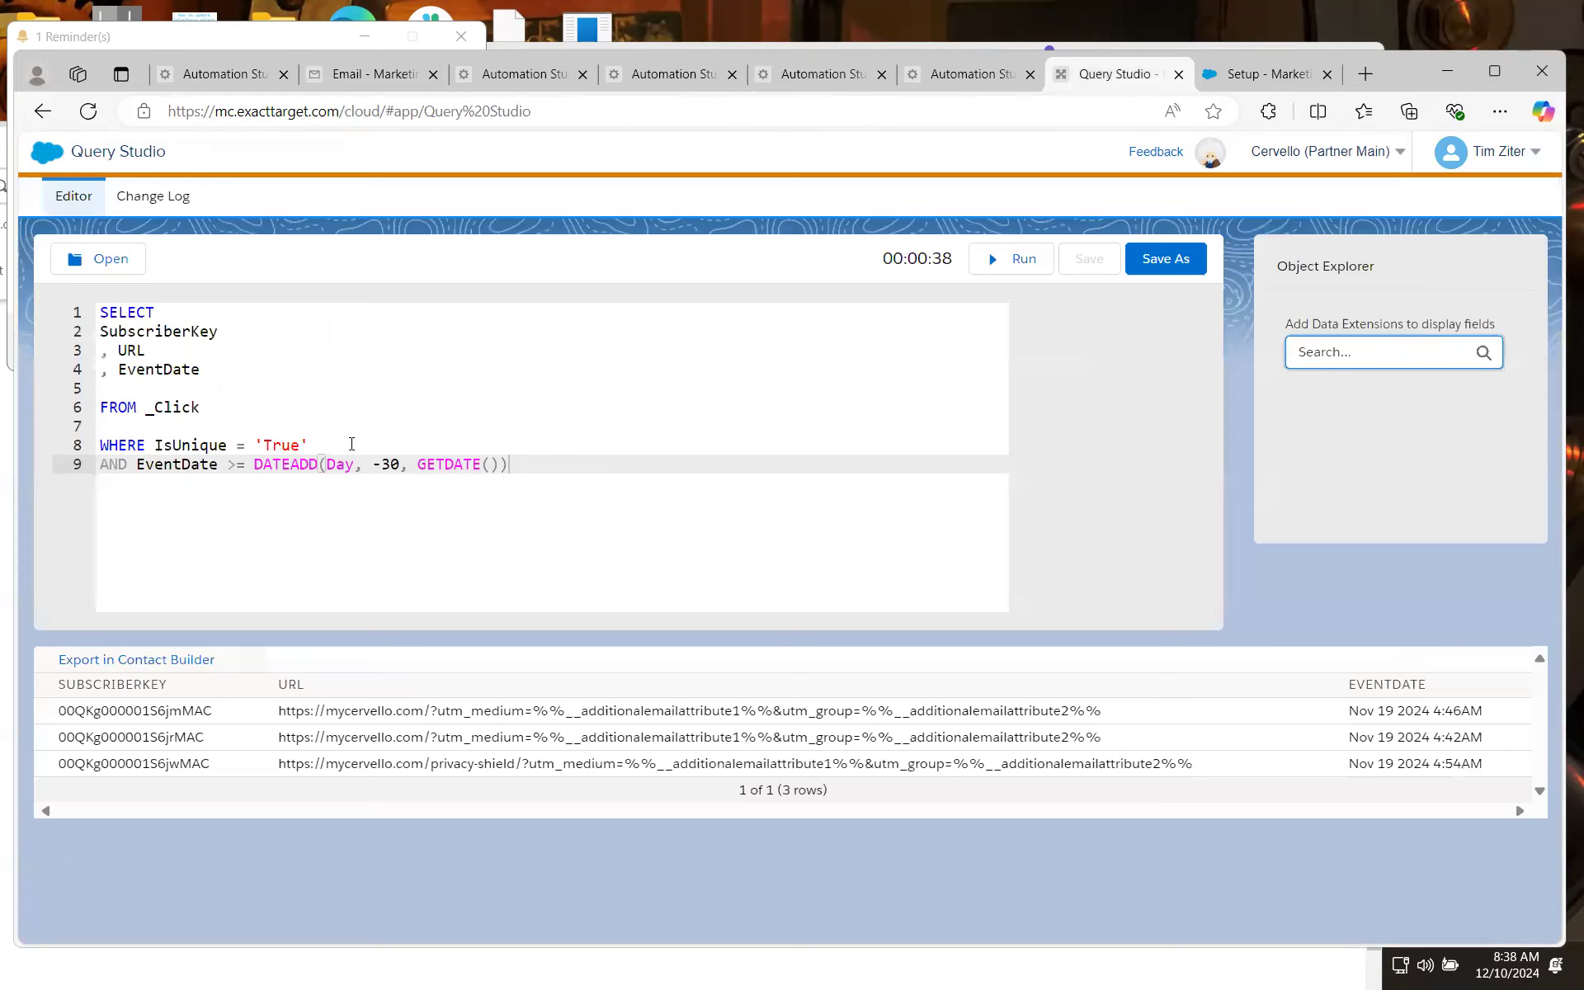
drag(509, 465, 100, 314)
key(ctrl+c)
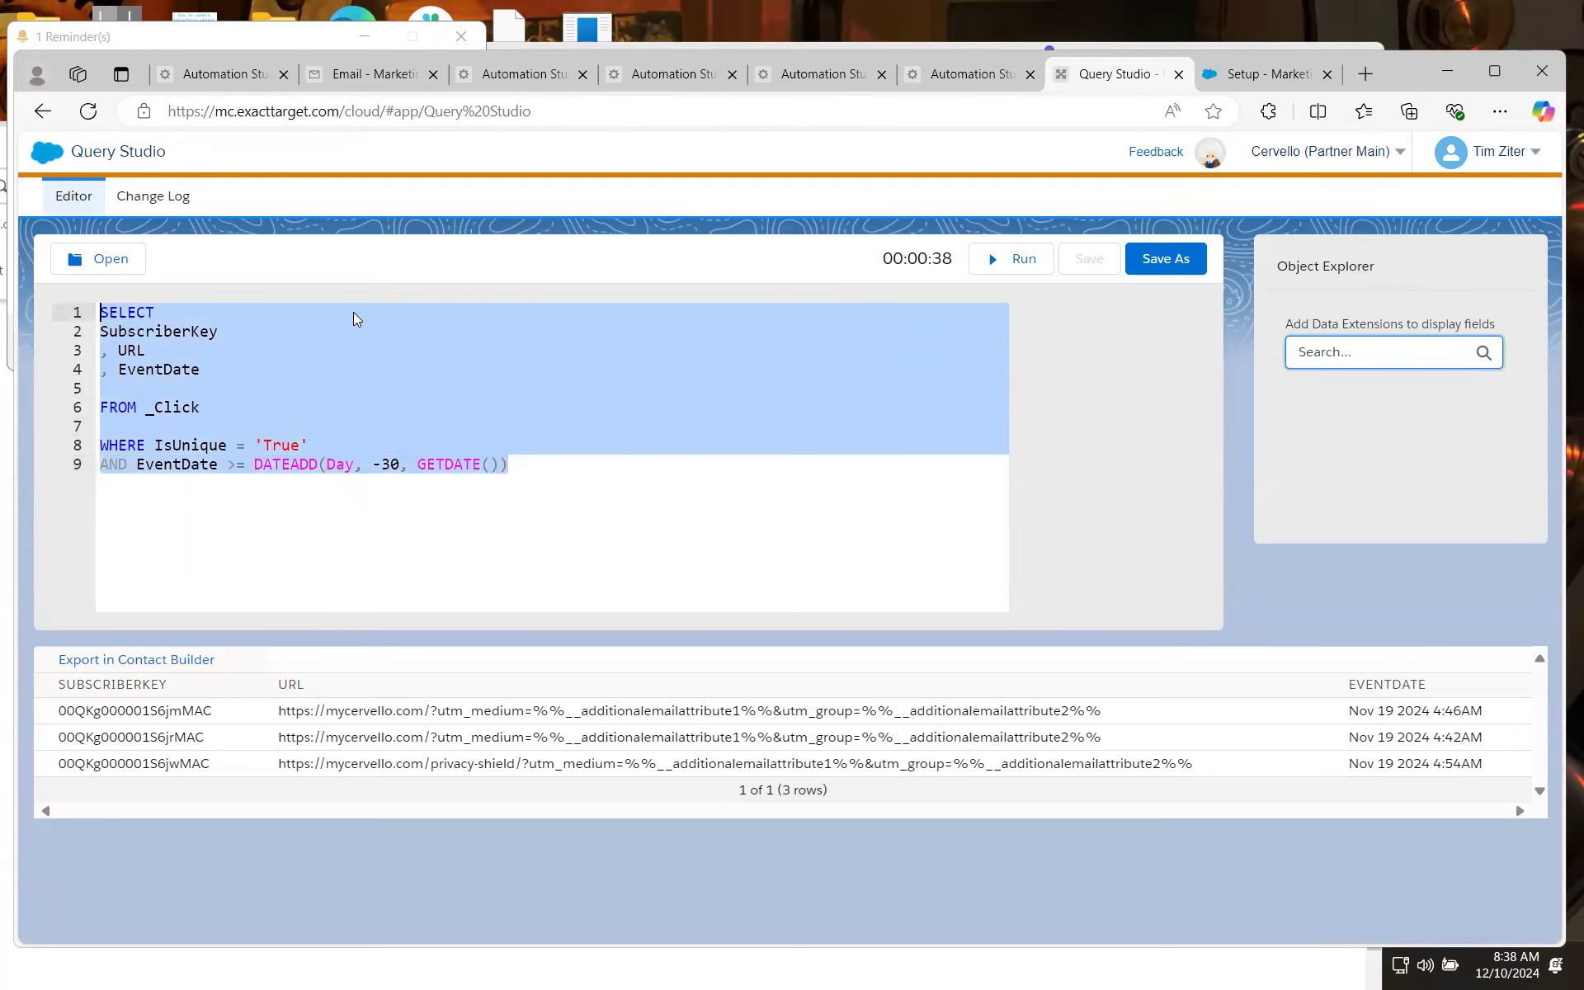
click(662, 66)
click(817, 73)
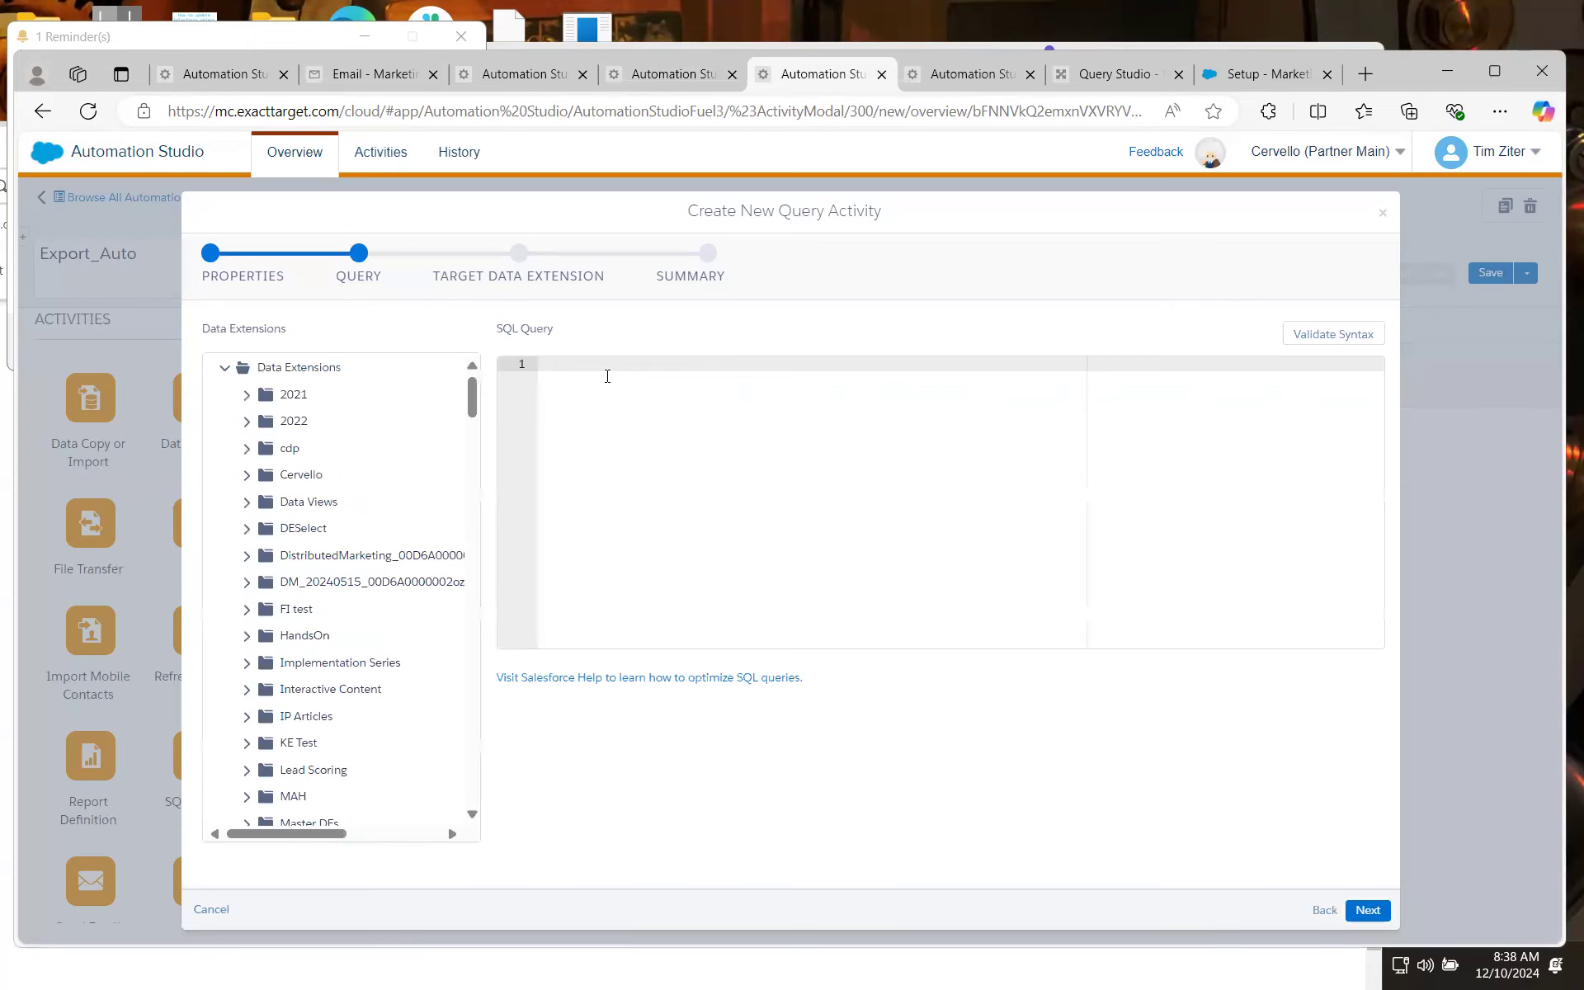
key(ctrl+v)
click(1324, 334)
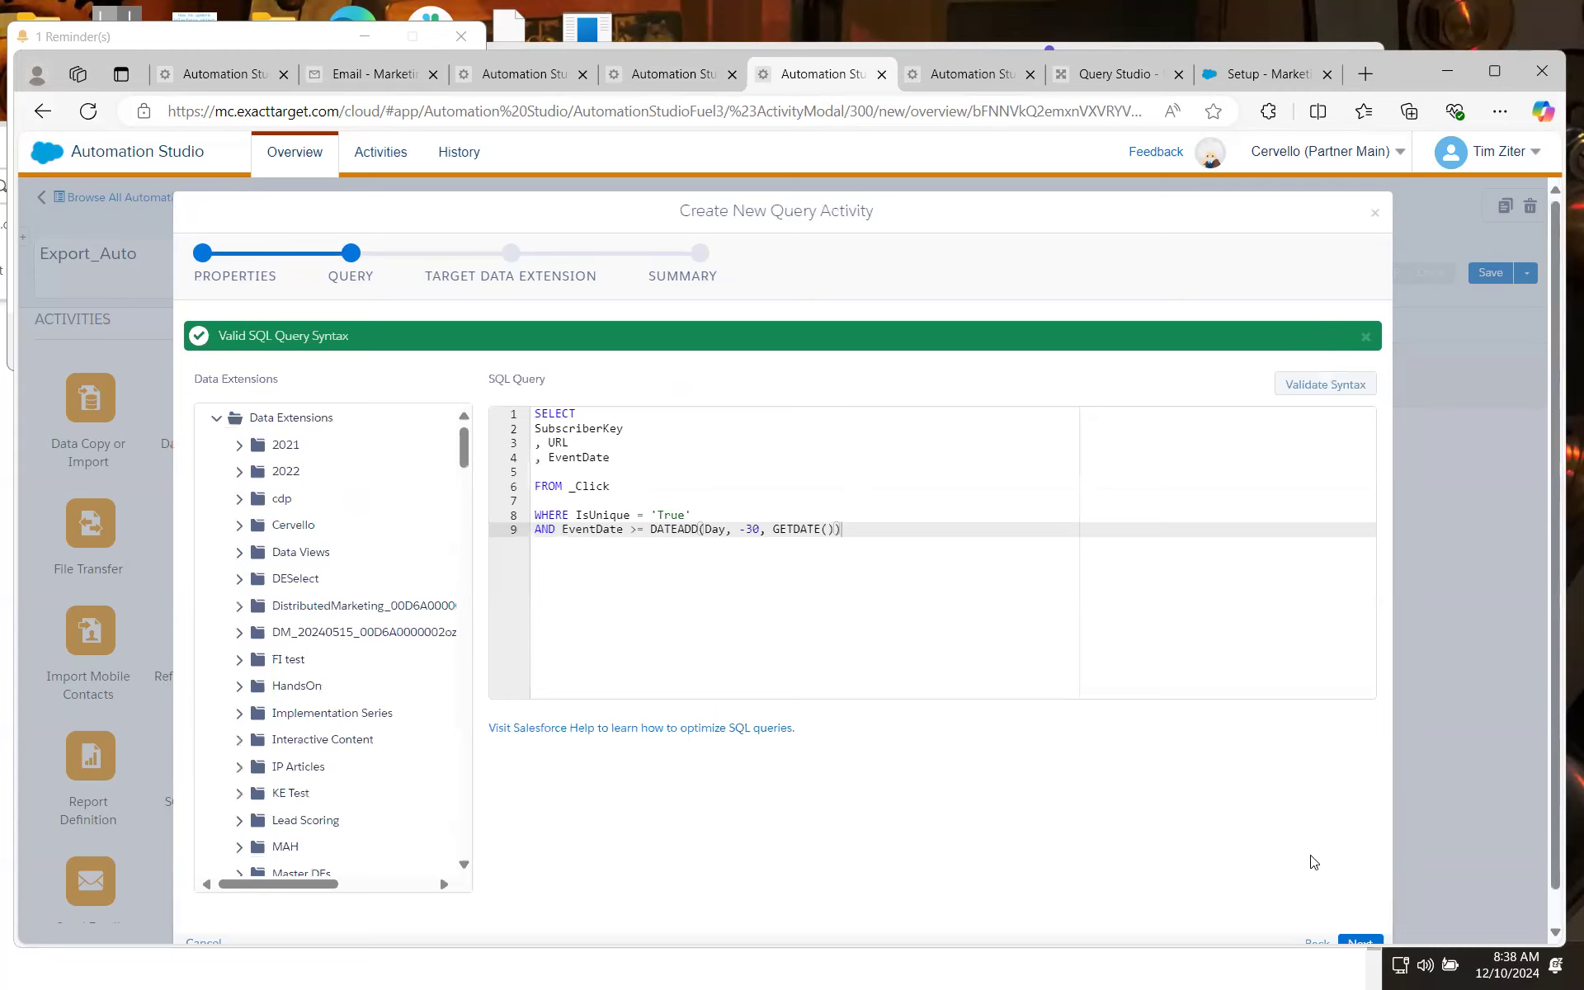
scroll(1329, 780, down, 1)
click(1375, 913)
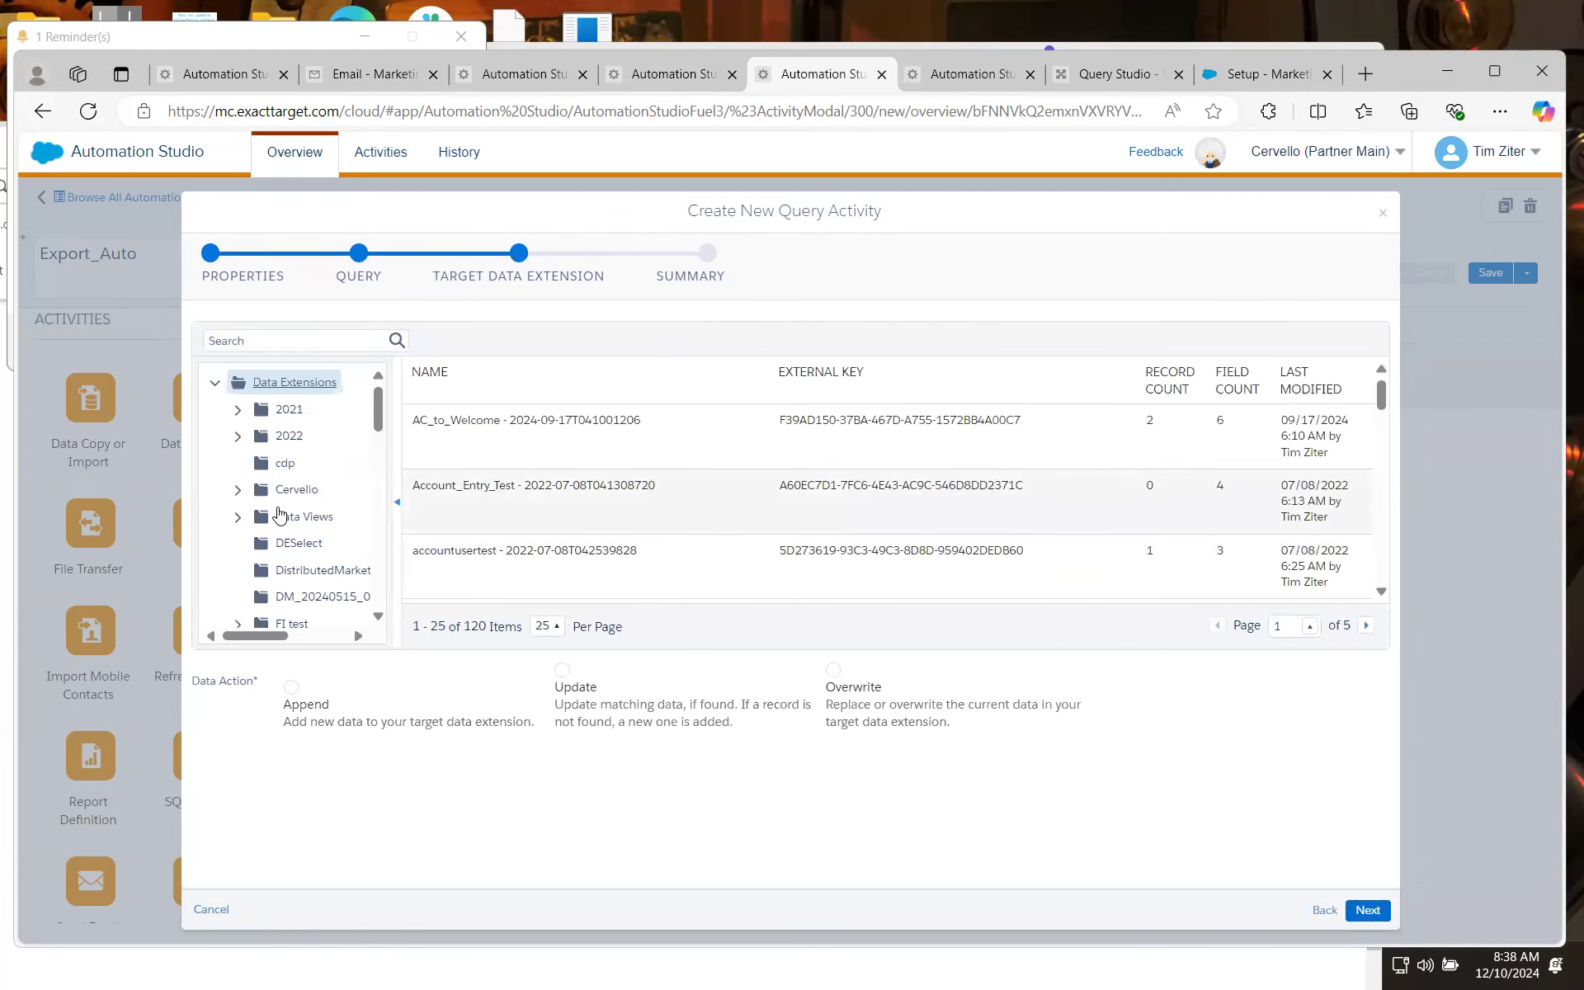
Target the EngagementDE data extension in HandsOn > AutoBootcamp with the Overwrite data action and finish creating the query activity
scroll(272, 511, down, 1)
scroll(256, 493, down, 1)
scroll(256, 492, up, 1)
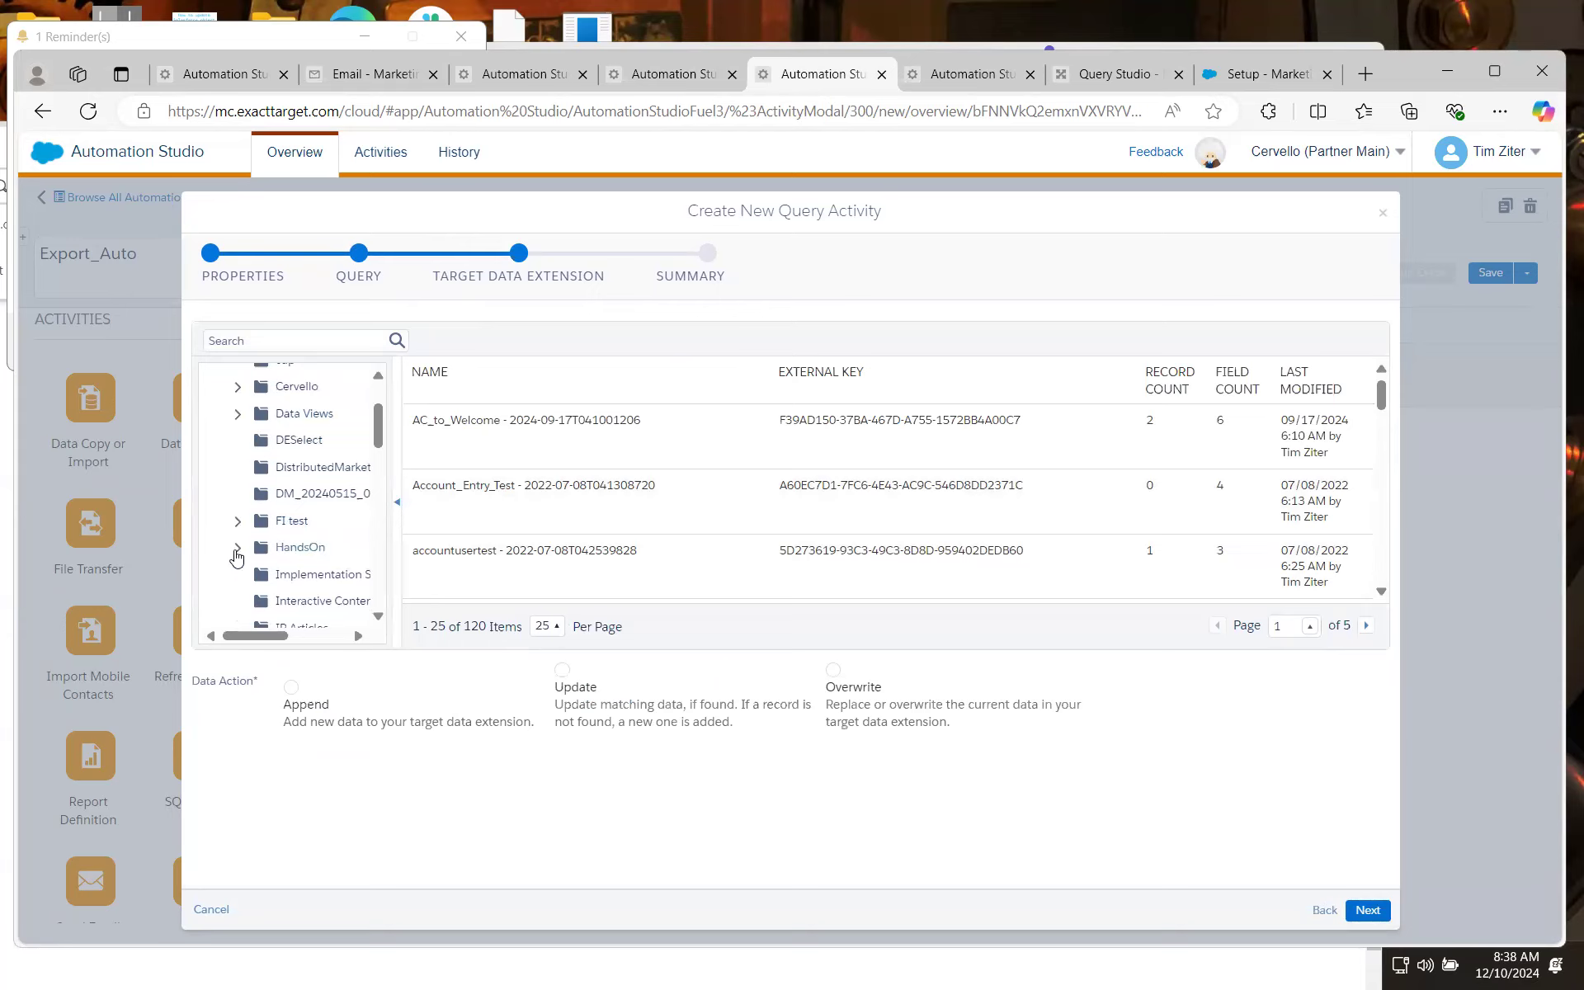
click(262, 548)
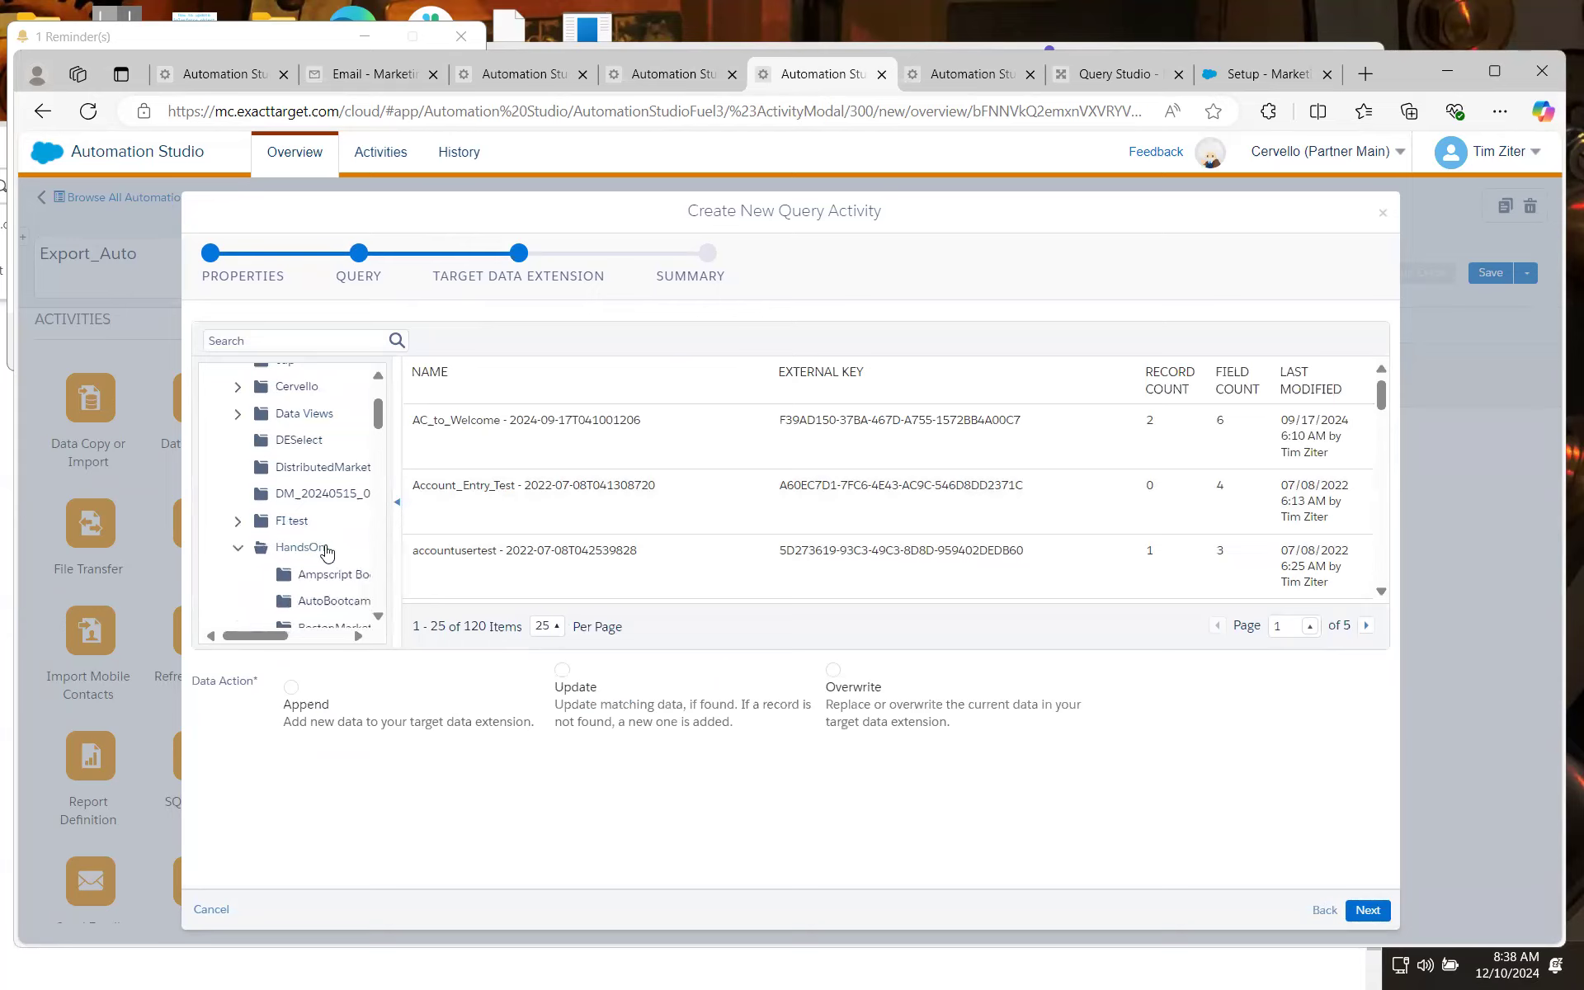
scroll(320, 520, down, 1)
click(322, 497)
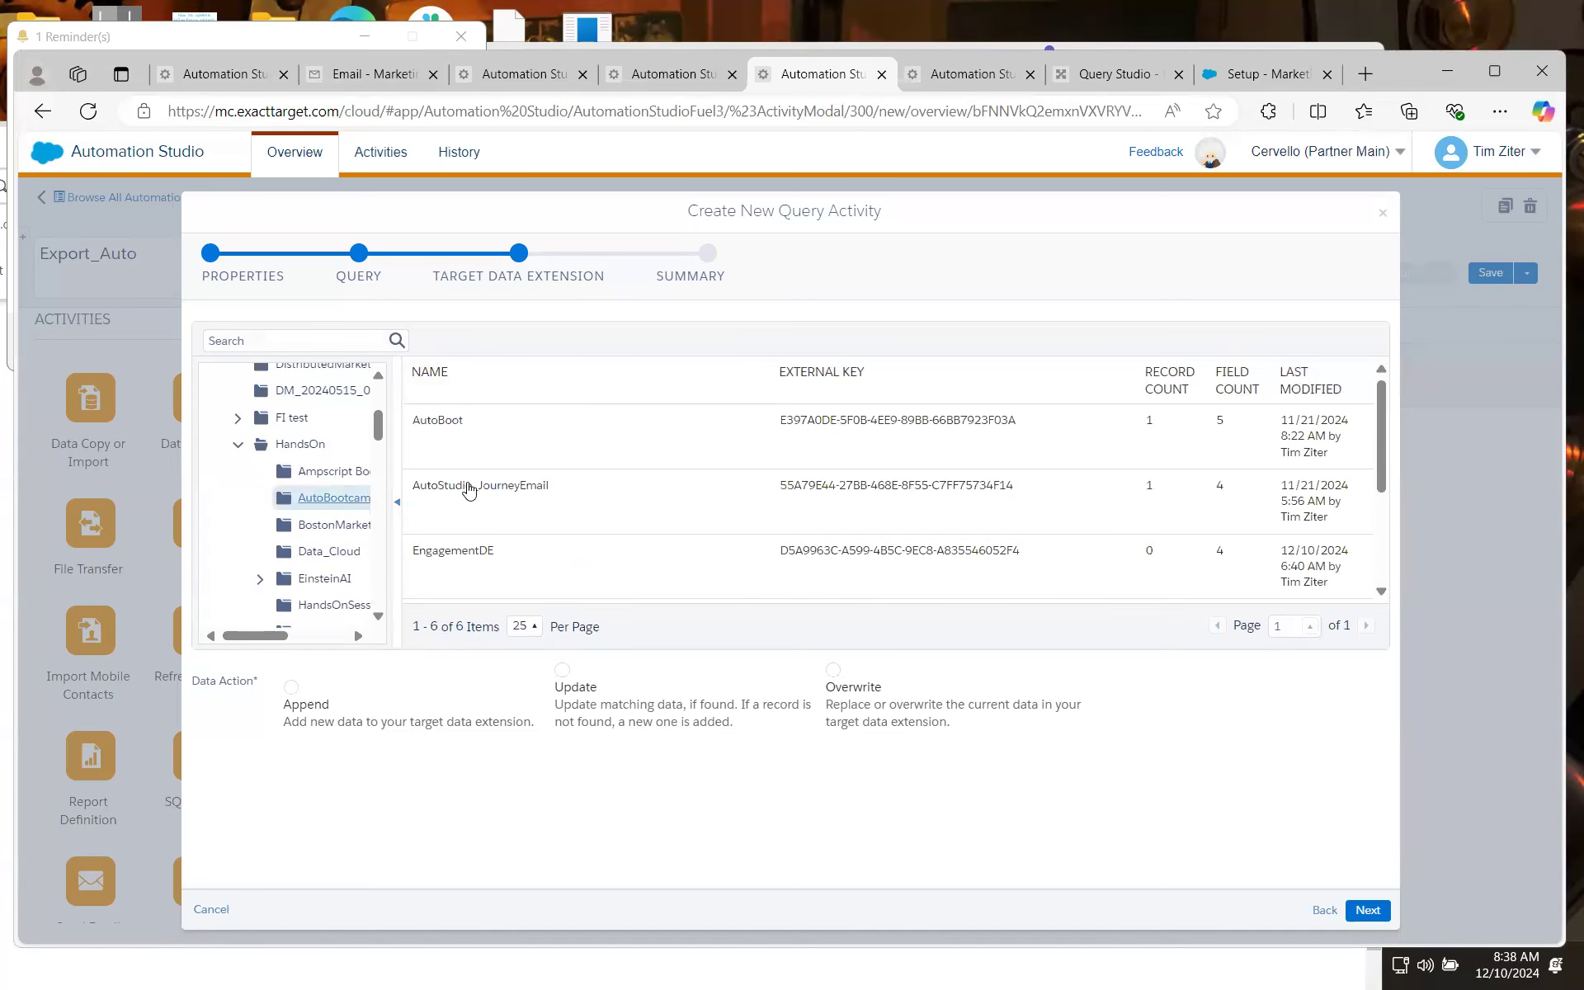
click(467, 550)
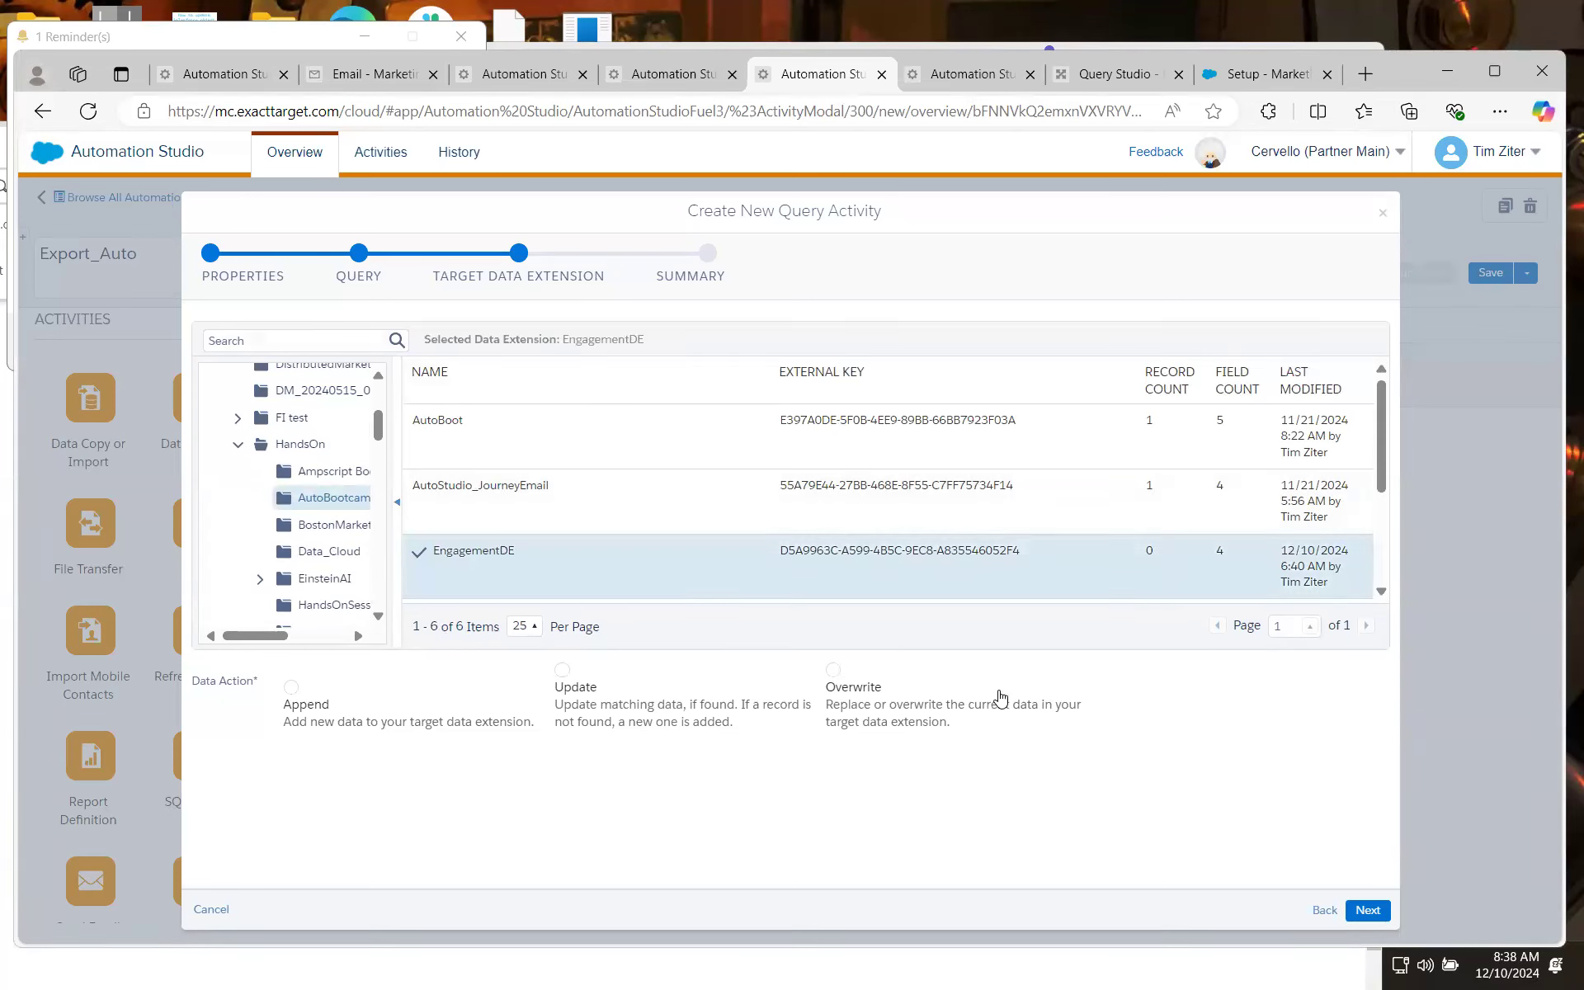
click(853, 689)
click(1368, 911)
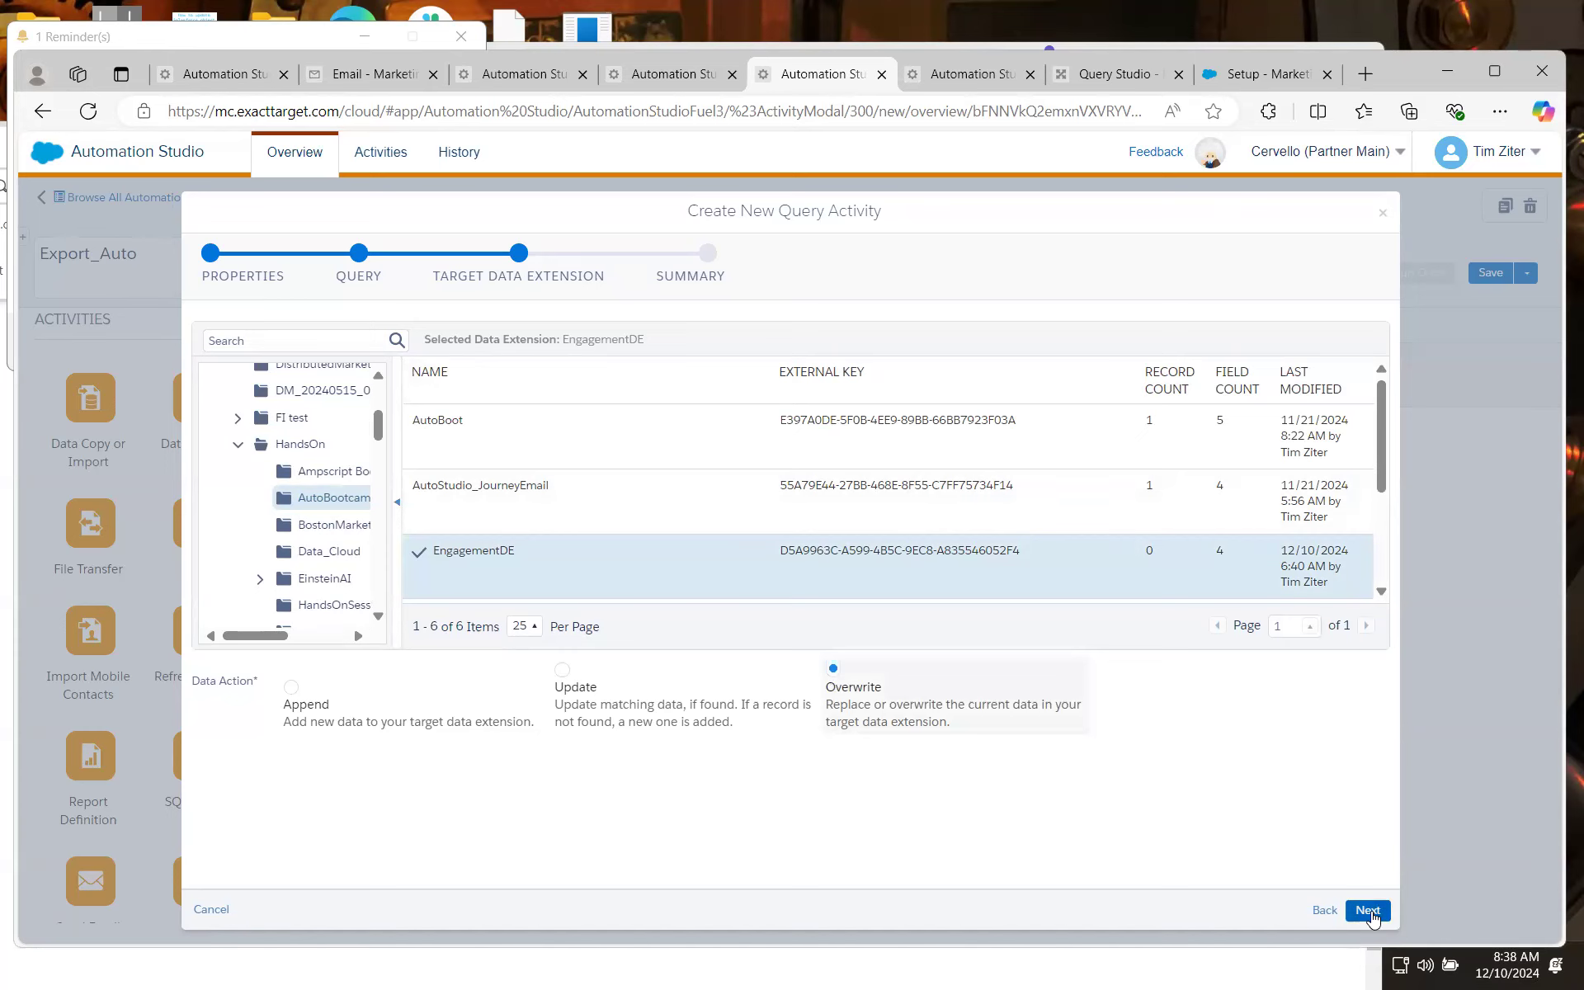
click(1365, 911)
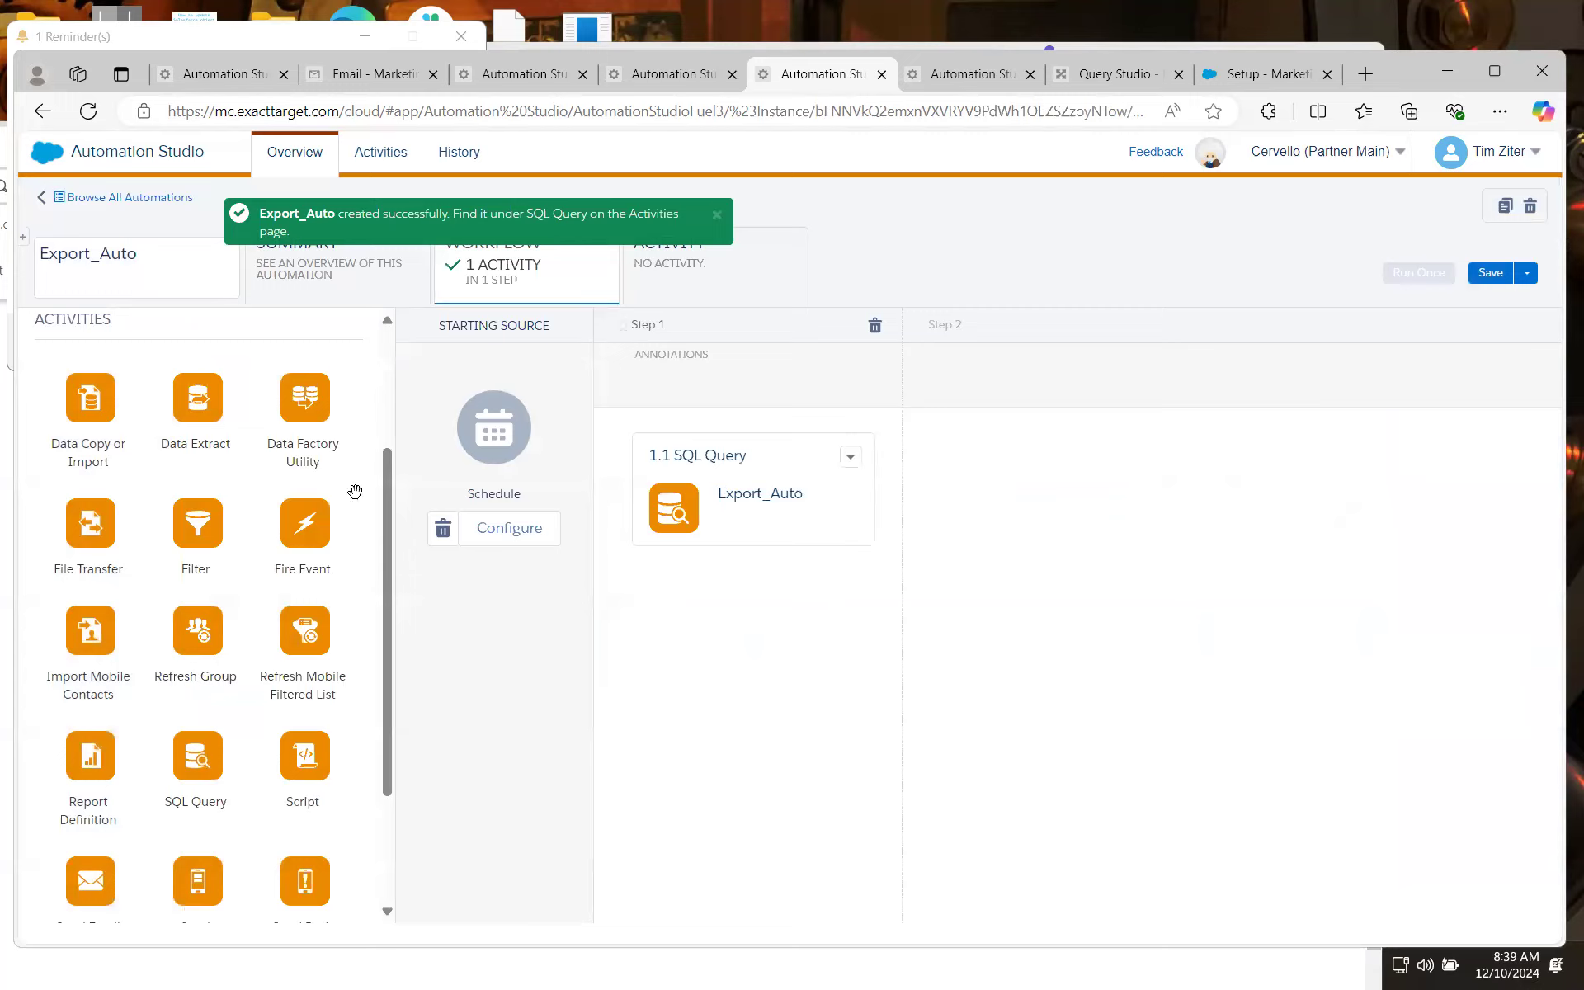
Add a Data Extract activity as Step 2 and create a new extract activity named Export_Auto for it
drag(197, 408, 1059, 510)
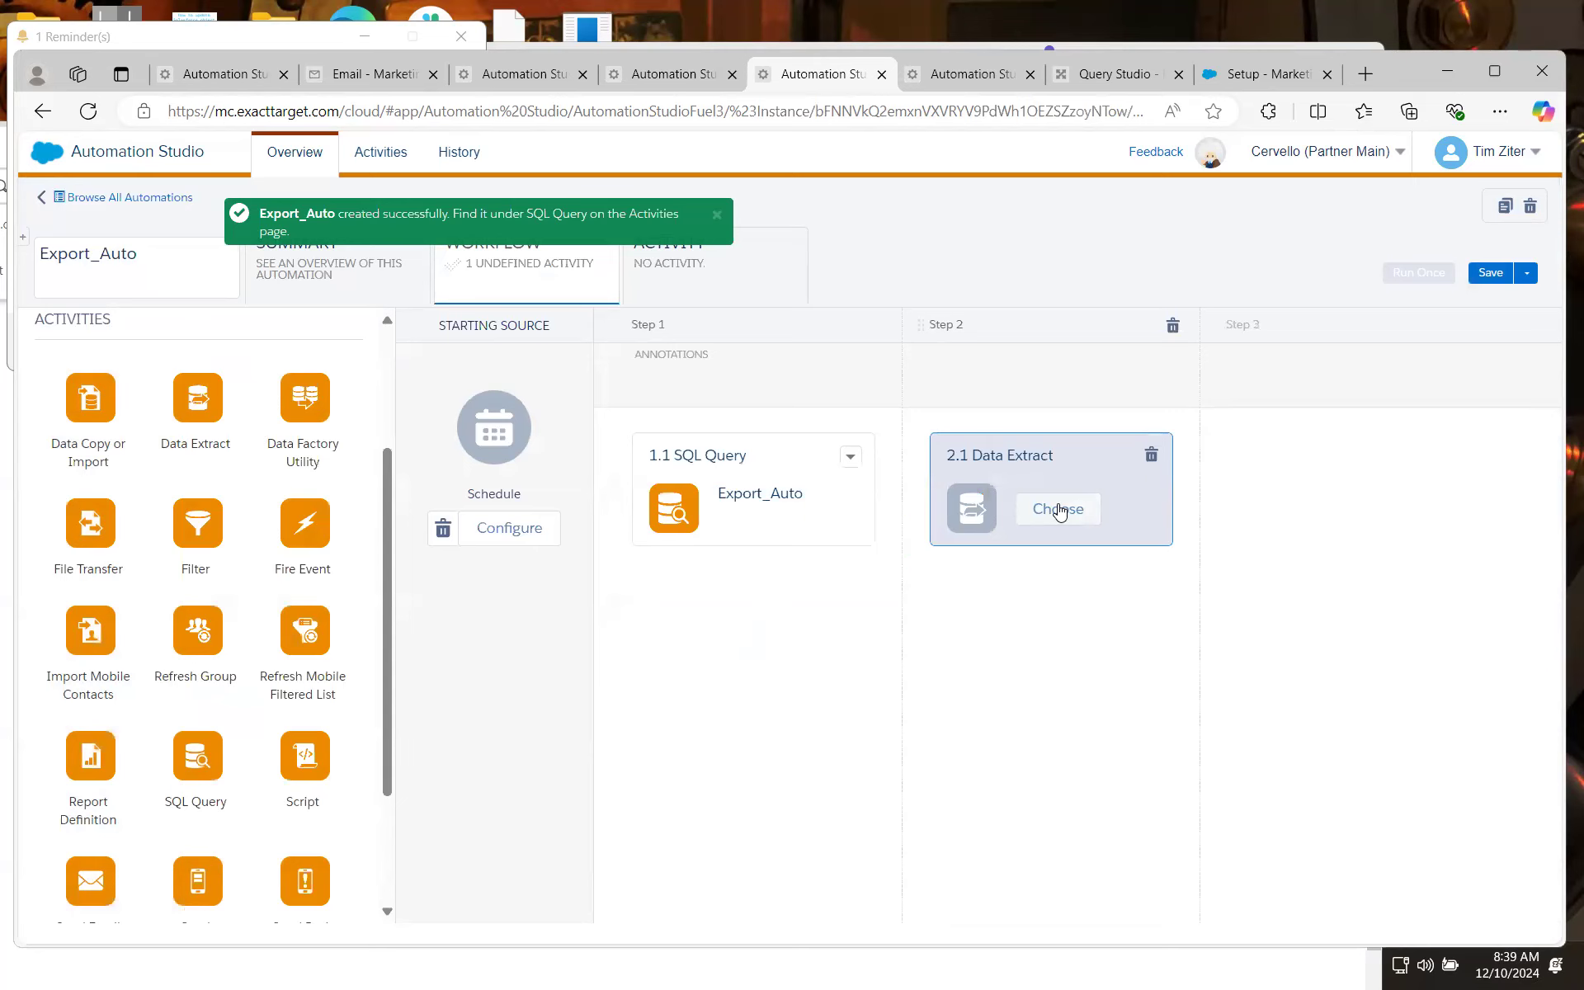
click(1058, 508)
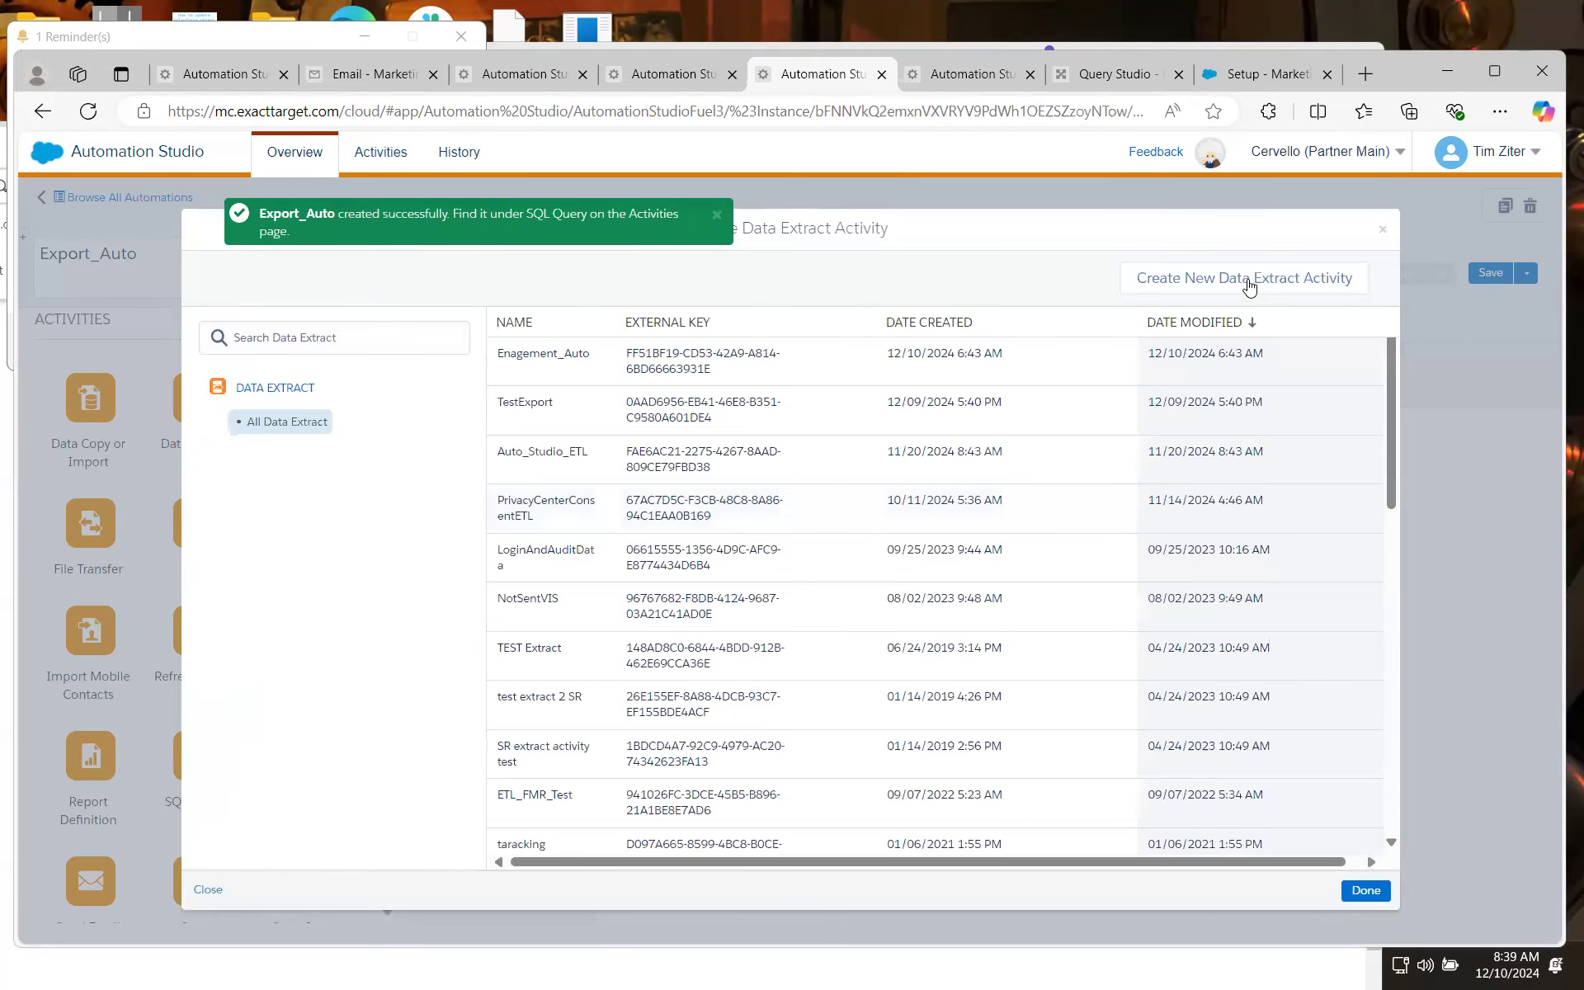
click(1249, 280)
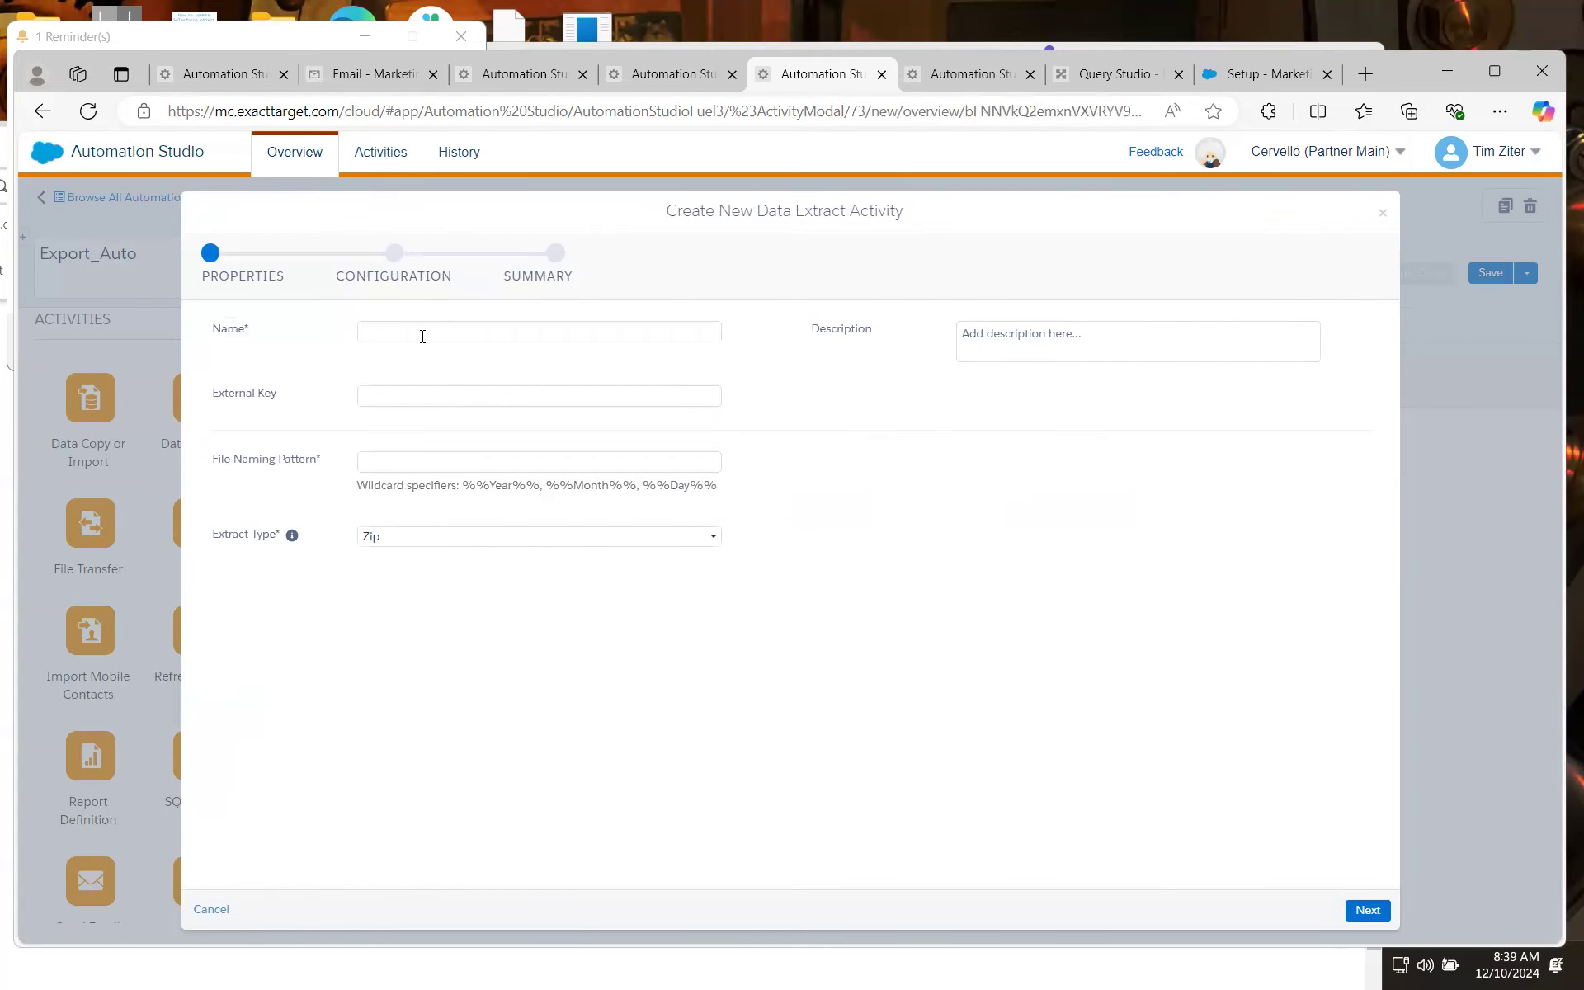
click(423, 336)
text(Export_Auto)
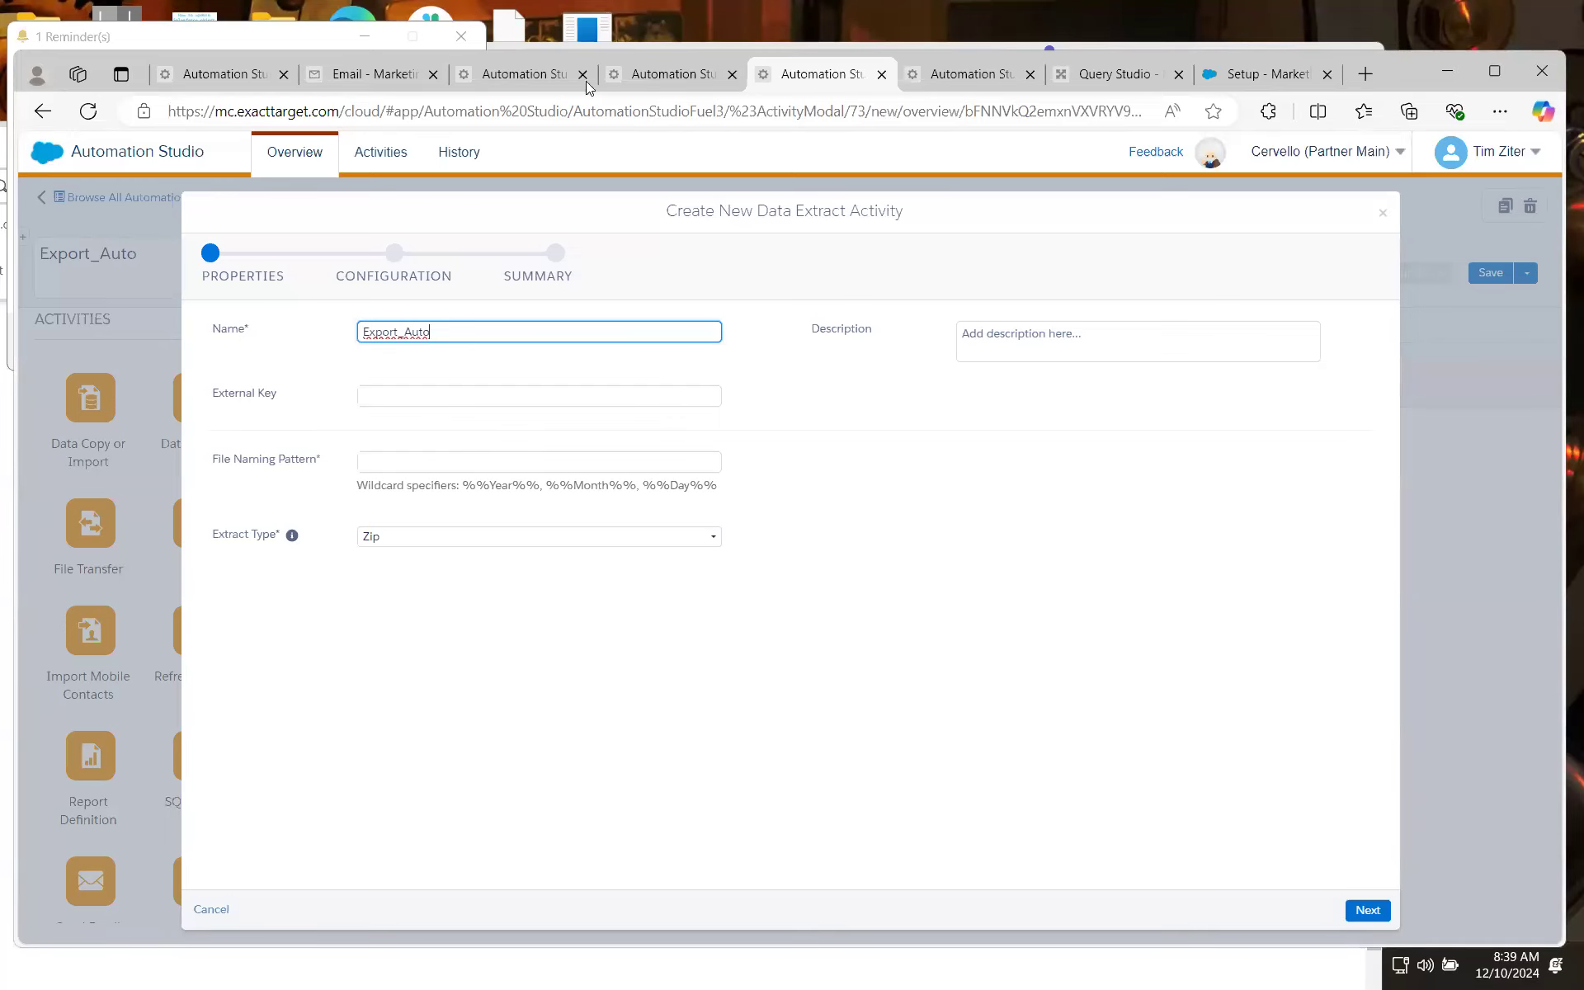
Copy the EngagementDE name from its data extension page and use it as the extract's file naming pattern
click(356, 72)
click(172, 228)
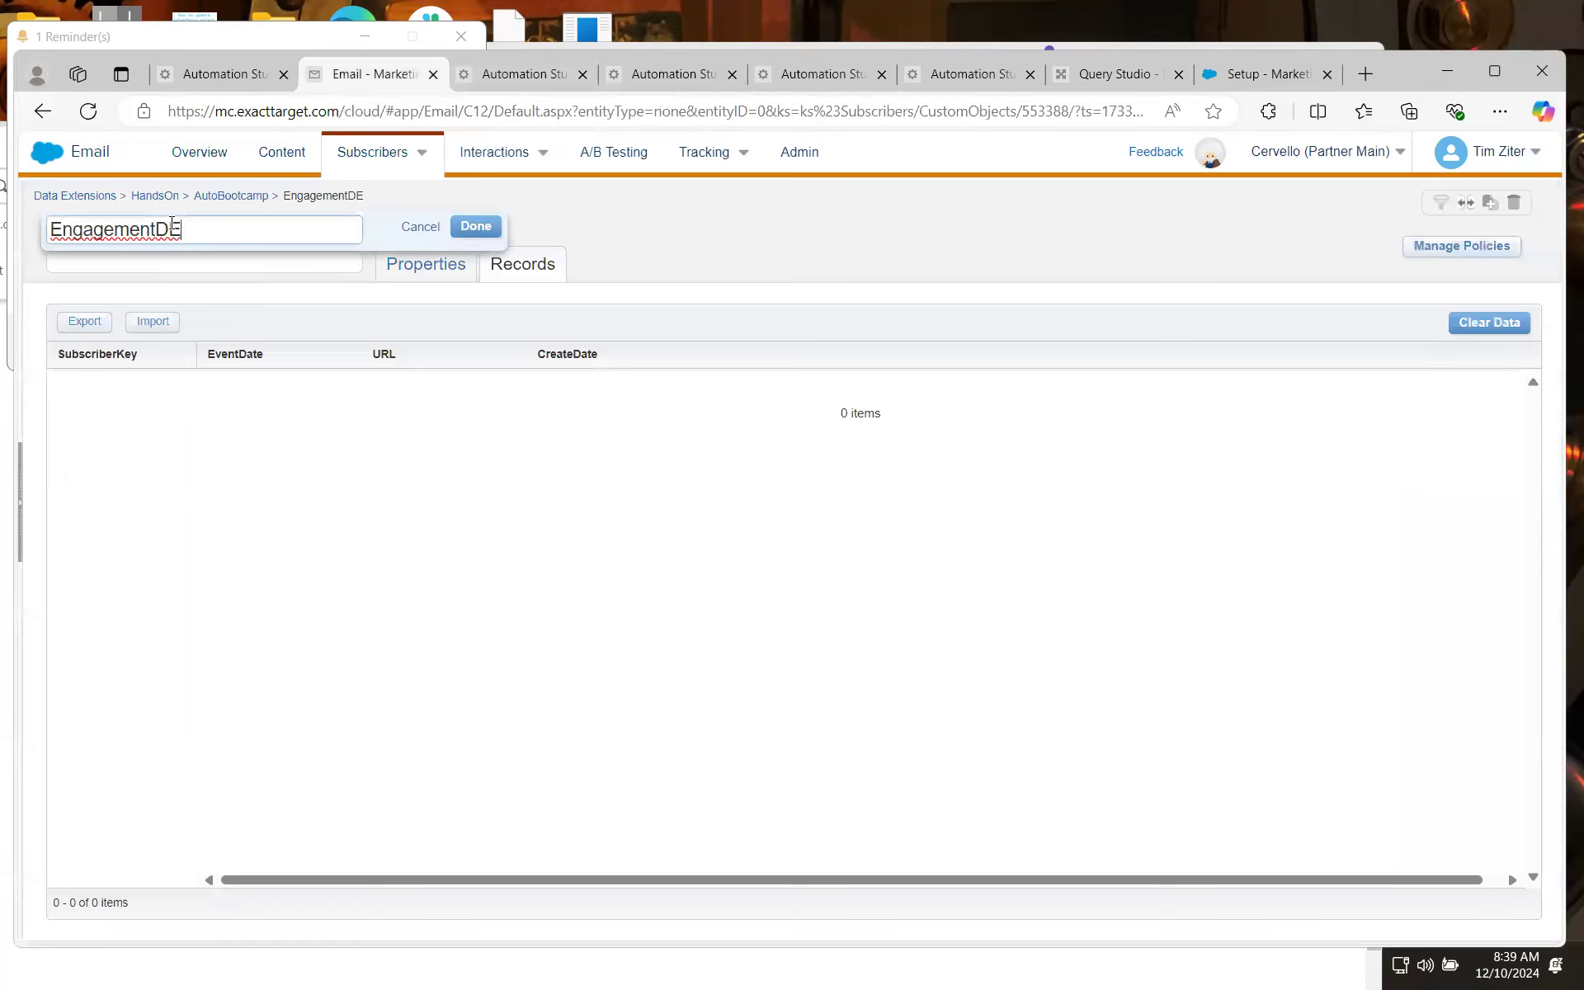
double_click(172, 228)
key(ctrl+c)
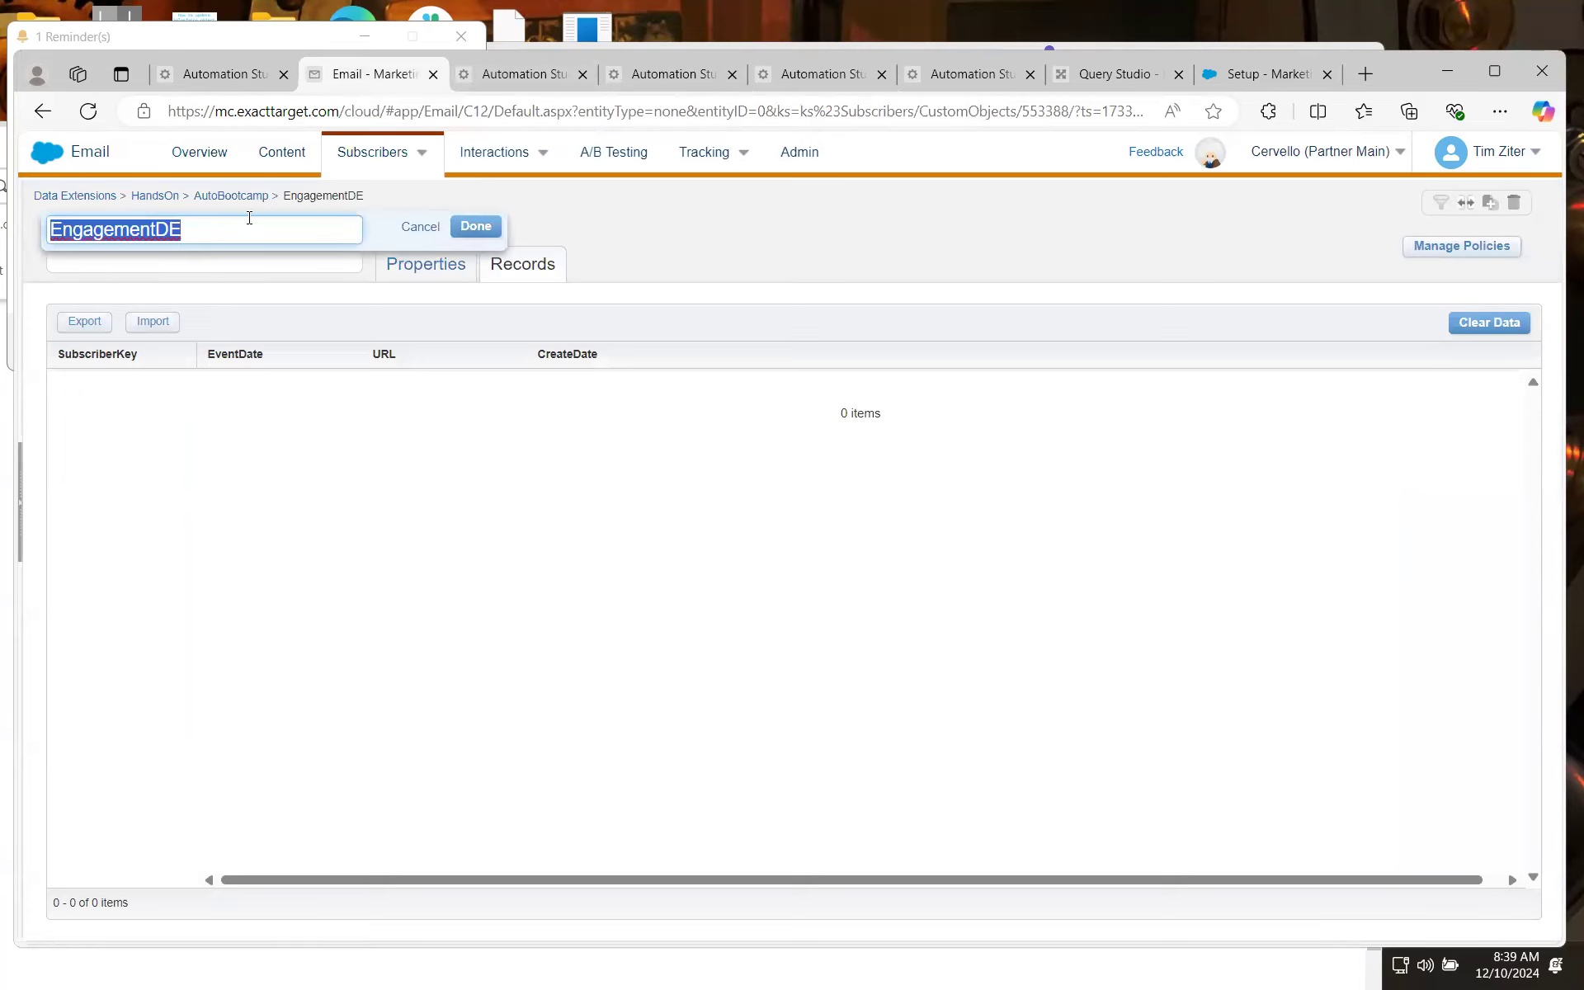
click(812, 75)
click(384, 452)
key(ctrl+v)
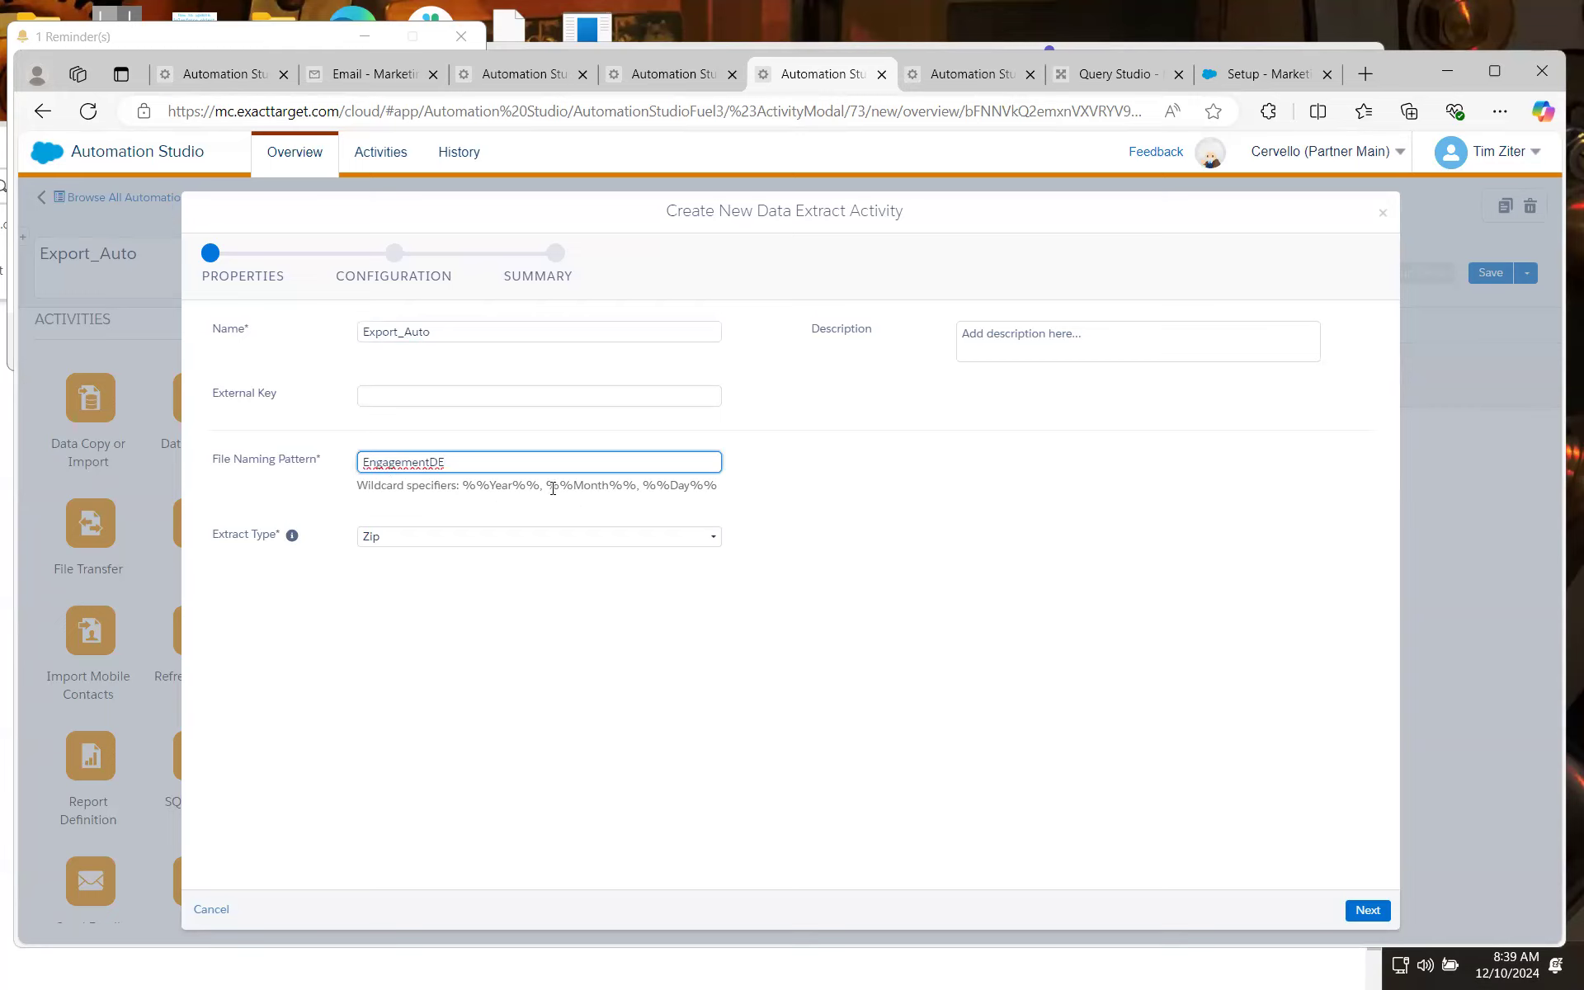
Set the extract type to Data Extension Extract and proceed to the extract's configuration
click(558, 545)
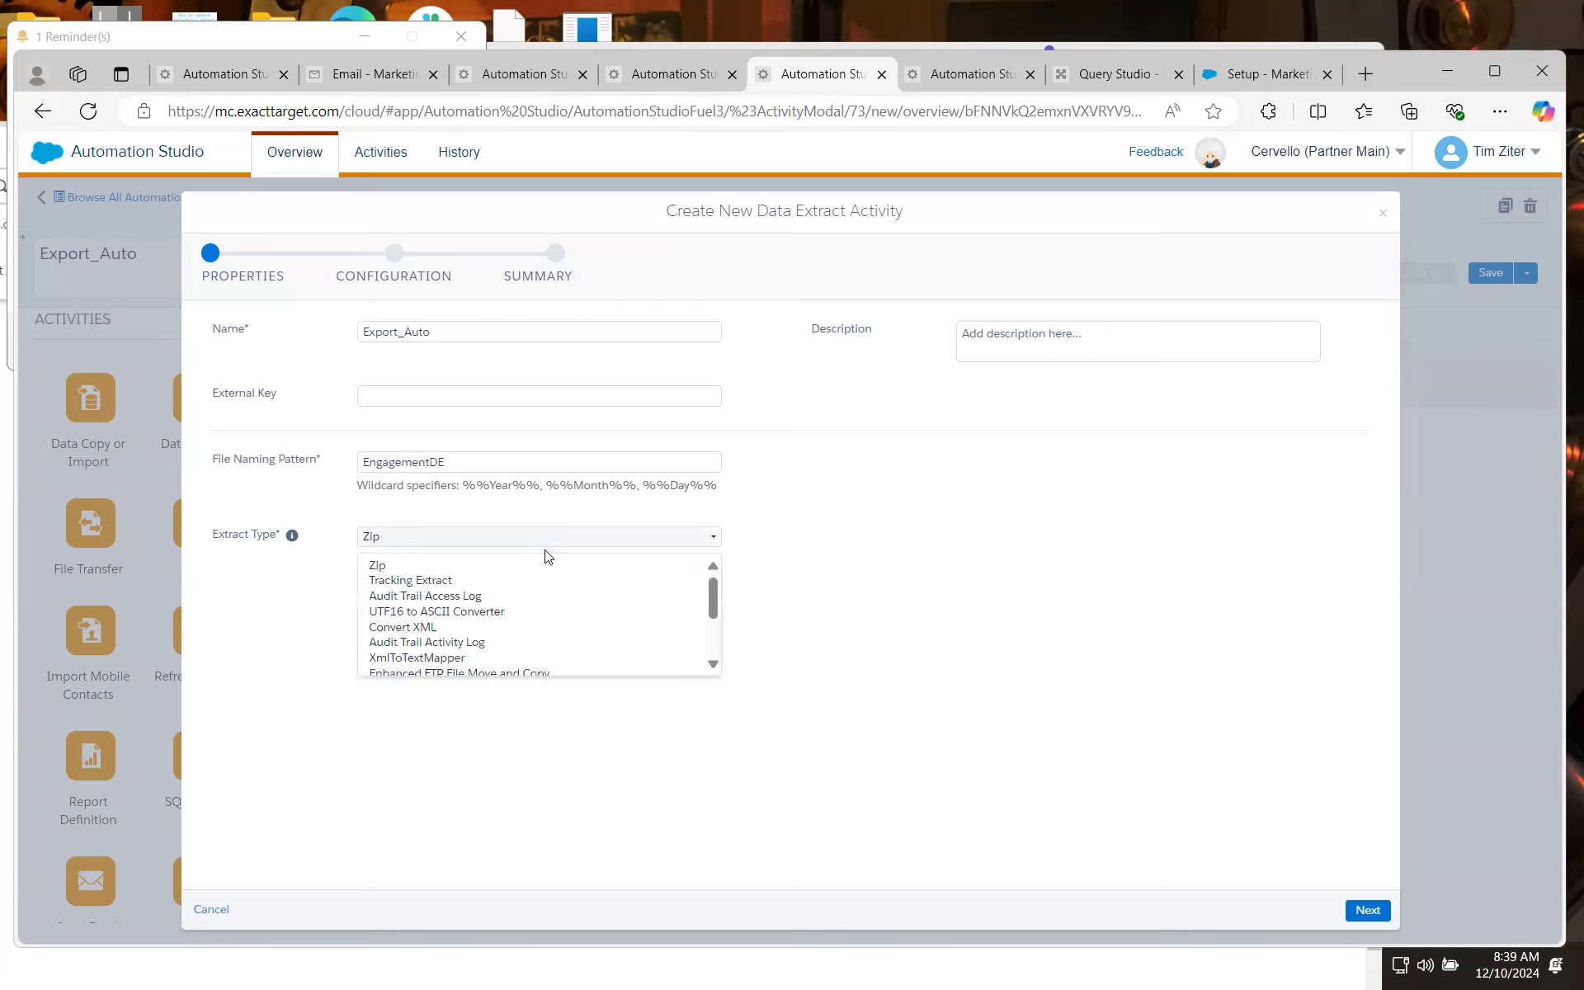
scroll(471, 602, down, 3)
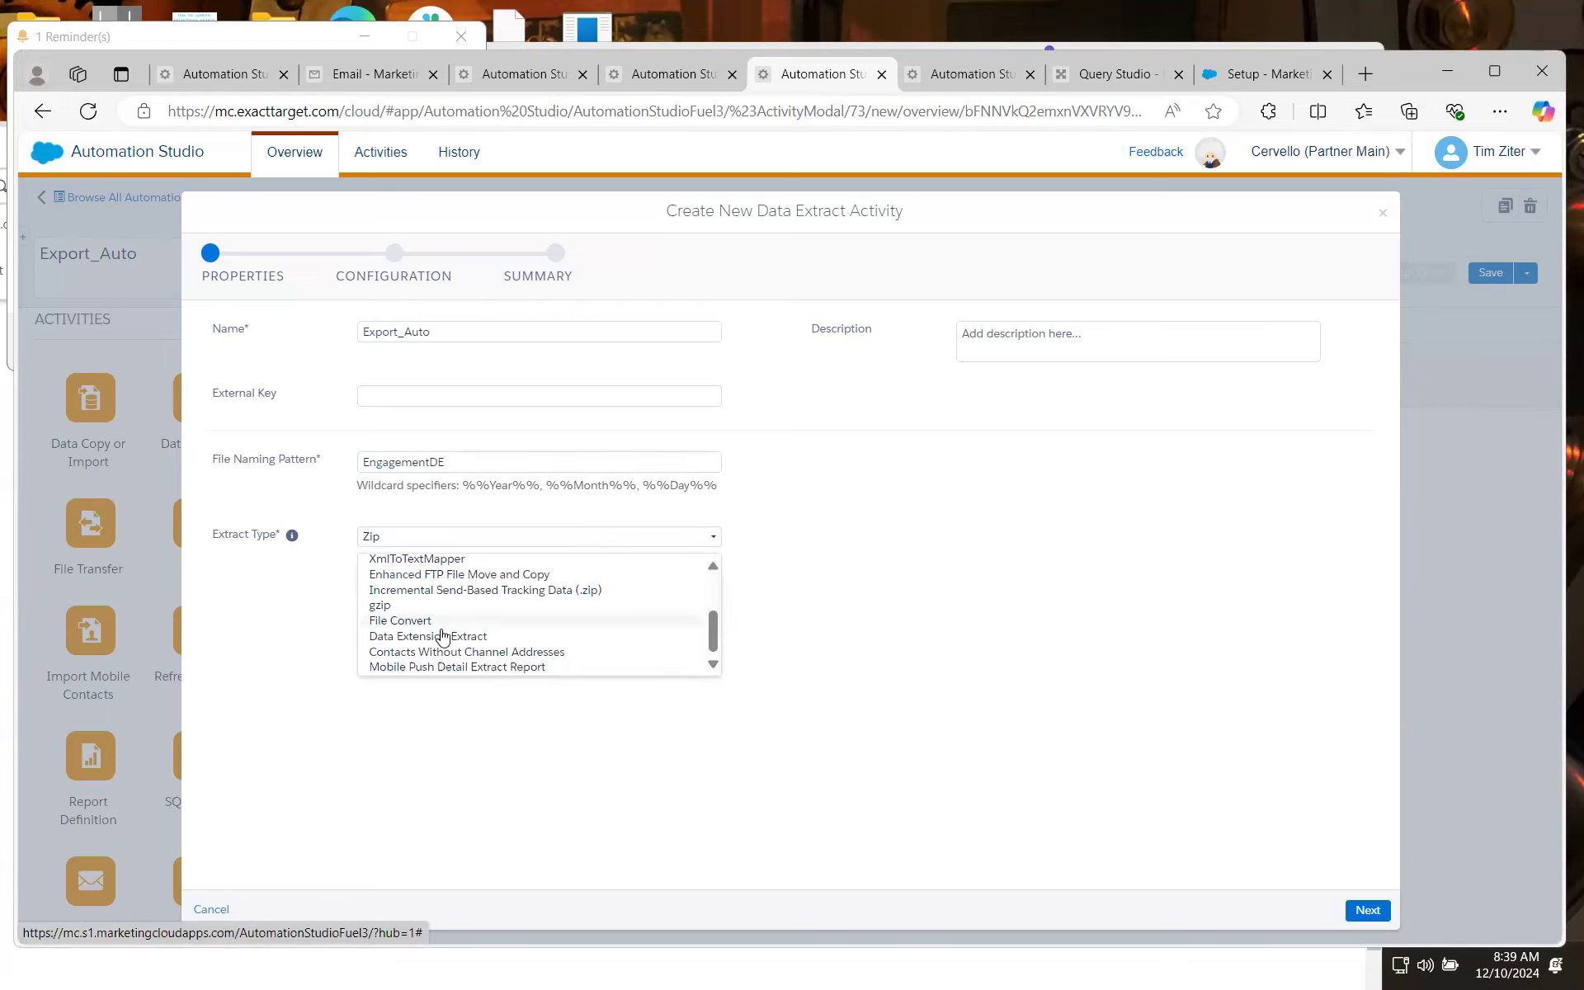
click(442, 636)
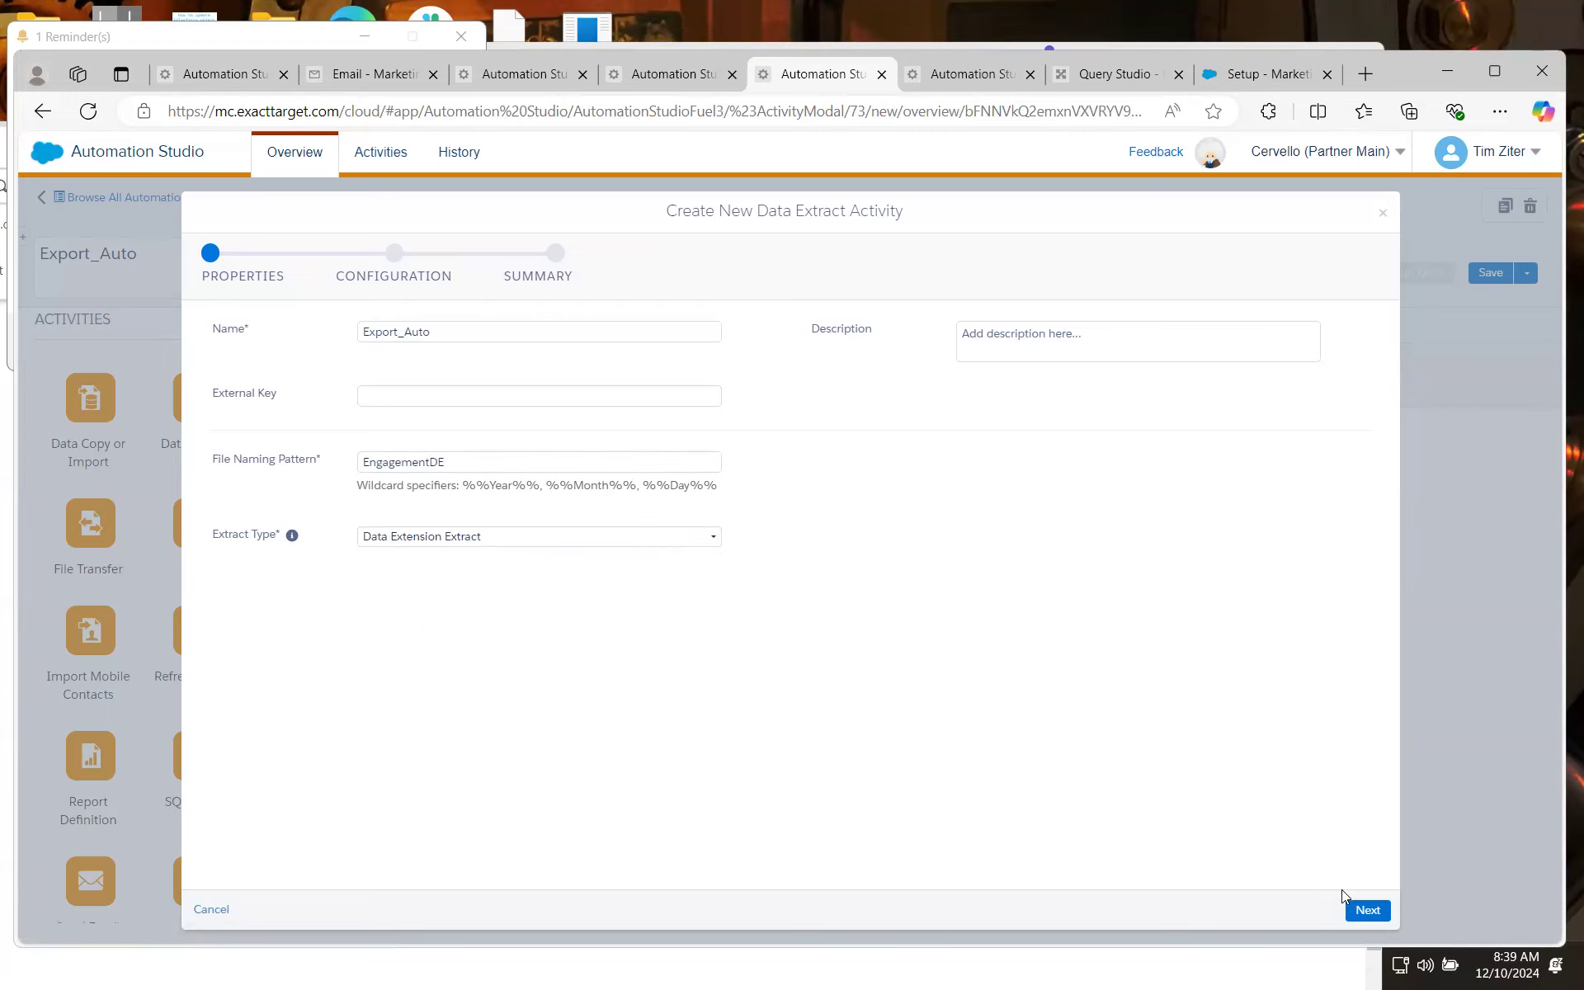
click(1367, 910)
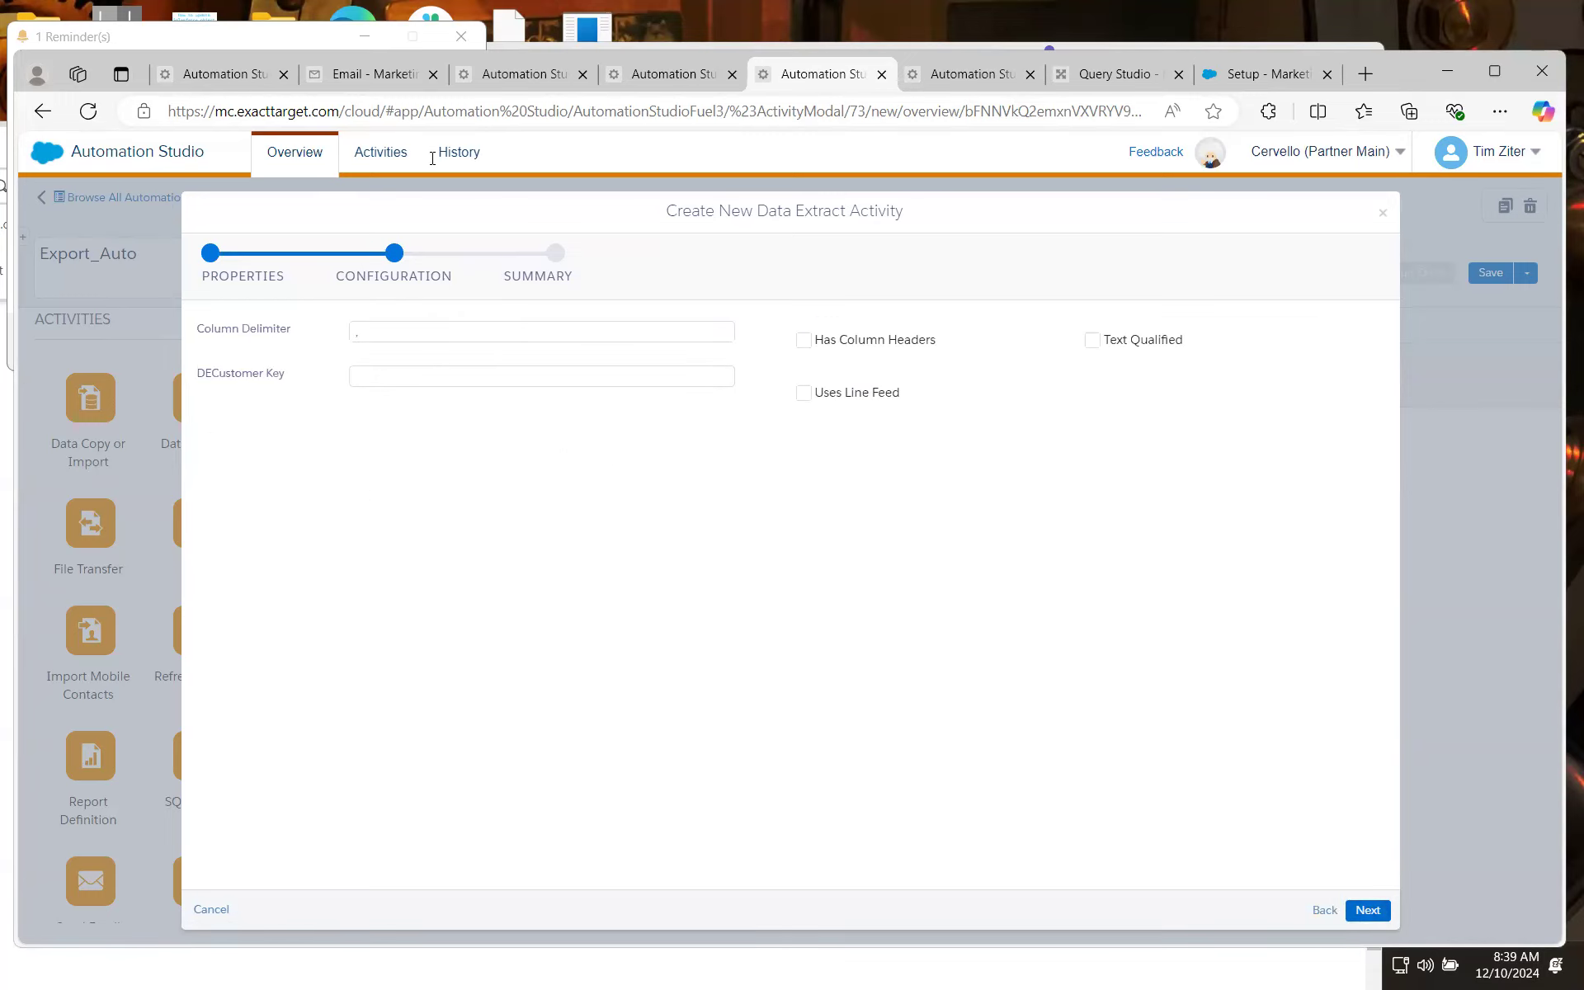
Copy the external key from the EngagementDE data extension's properties into the extract's DECustomer Key field
click(384, 76)
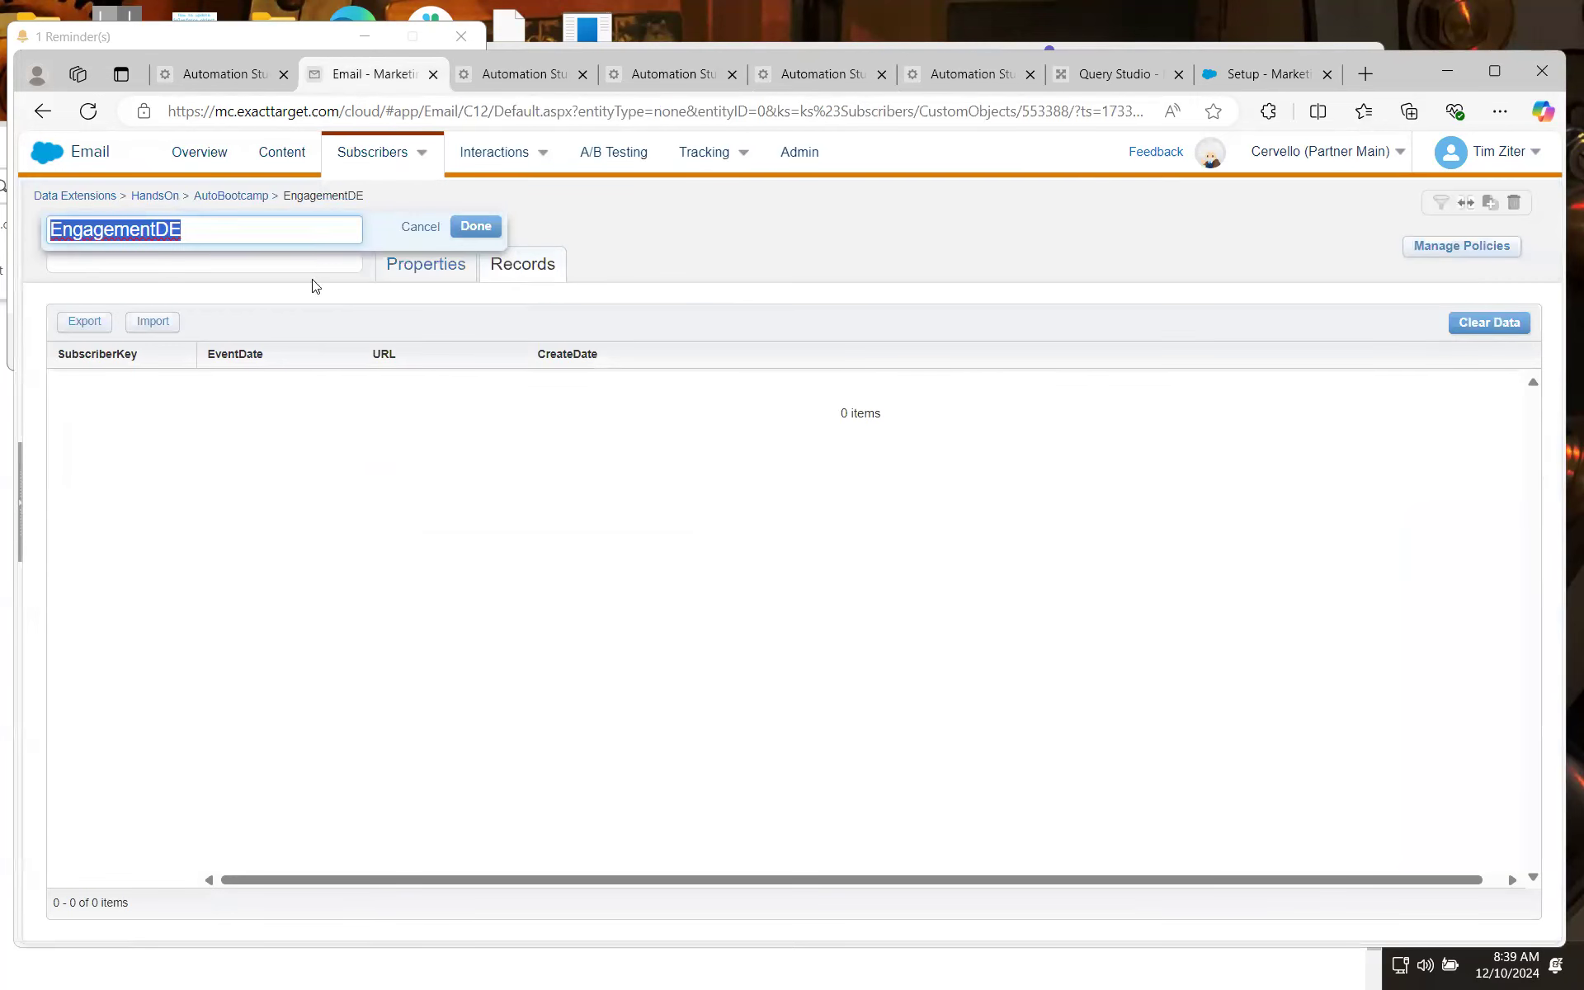
click(395, 267)
click(226, 342)
double_click(225, 350)
key(ctrl+a)
key(ctrl+c)
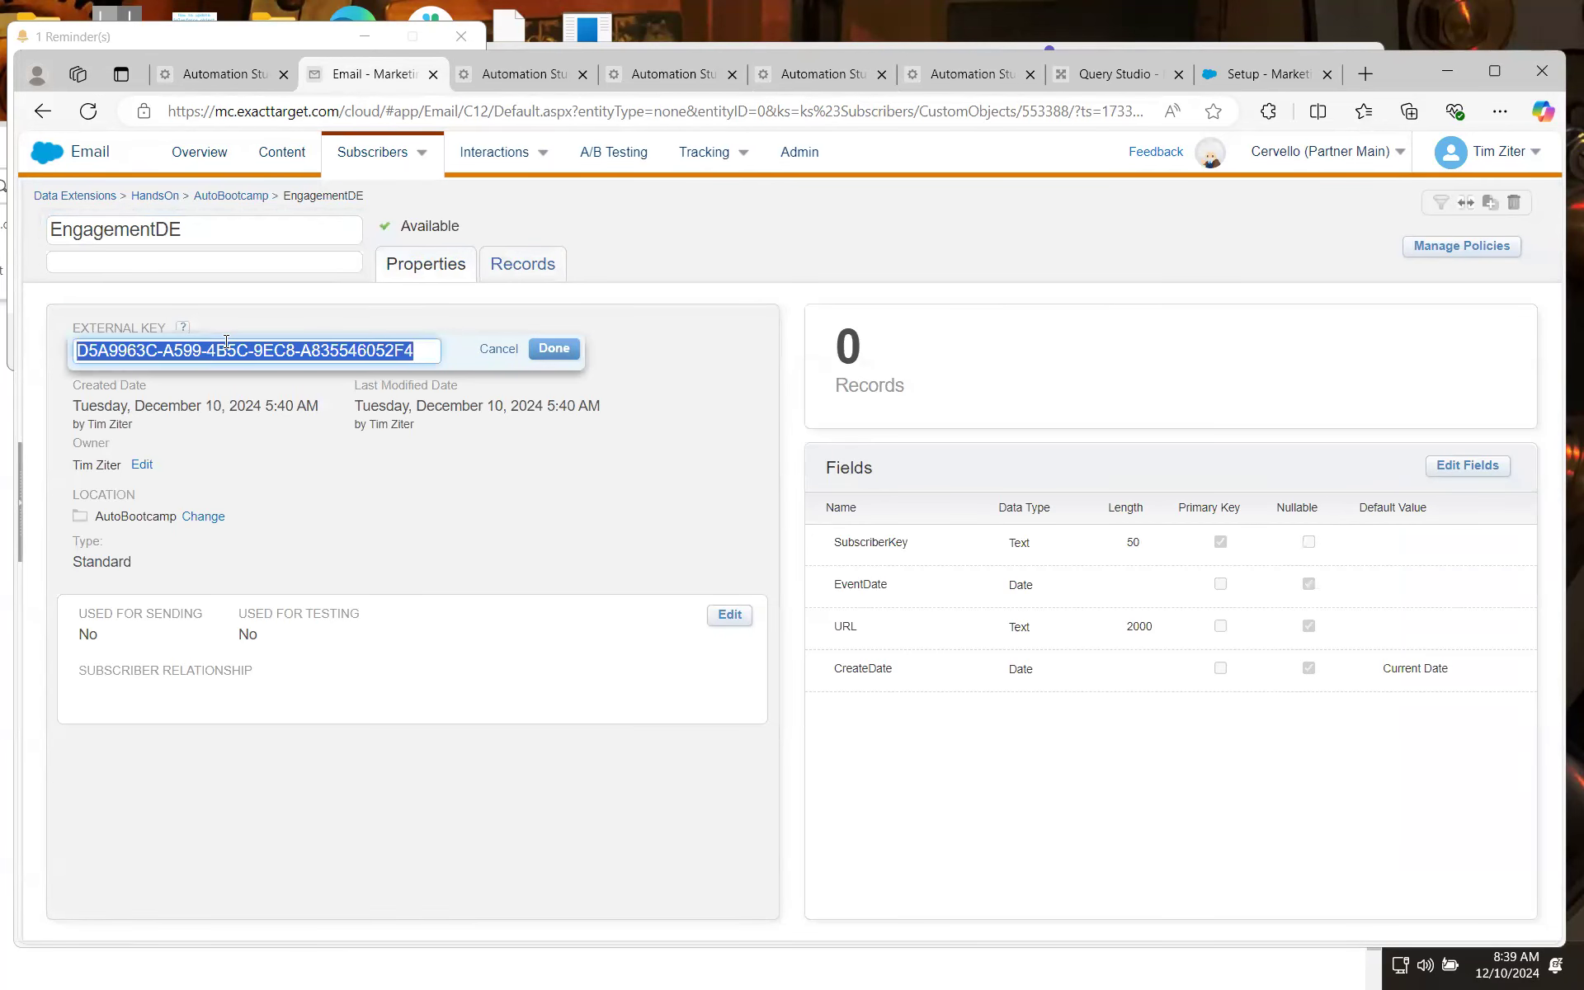
click(827, 78)
click(391, 377)
key(ctrl+v)
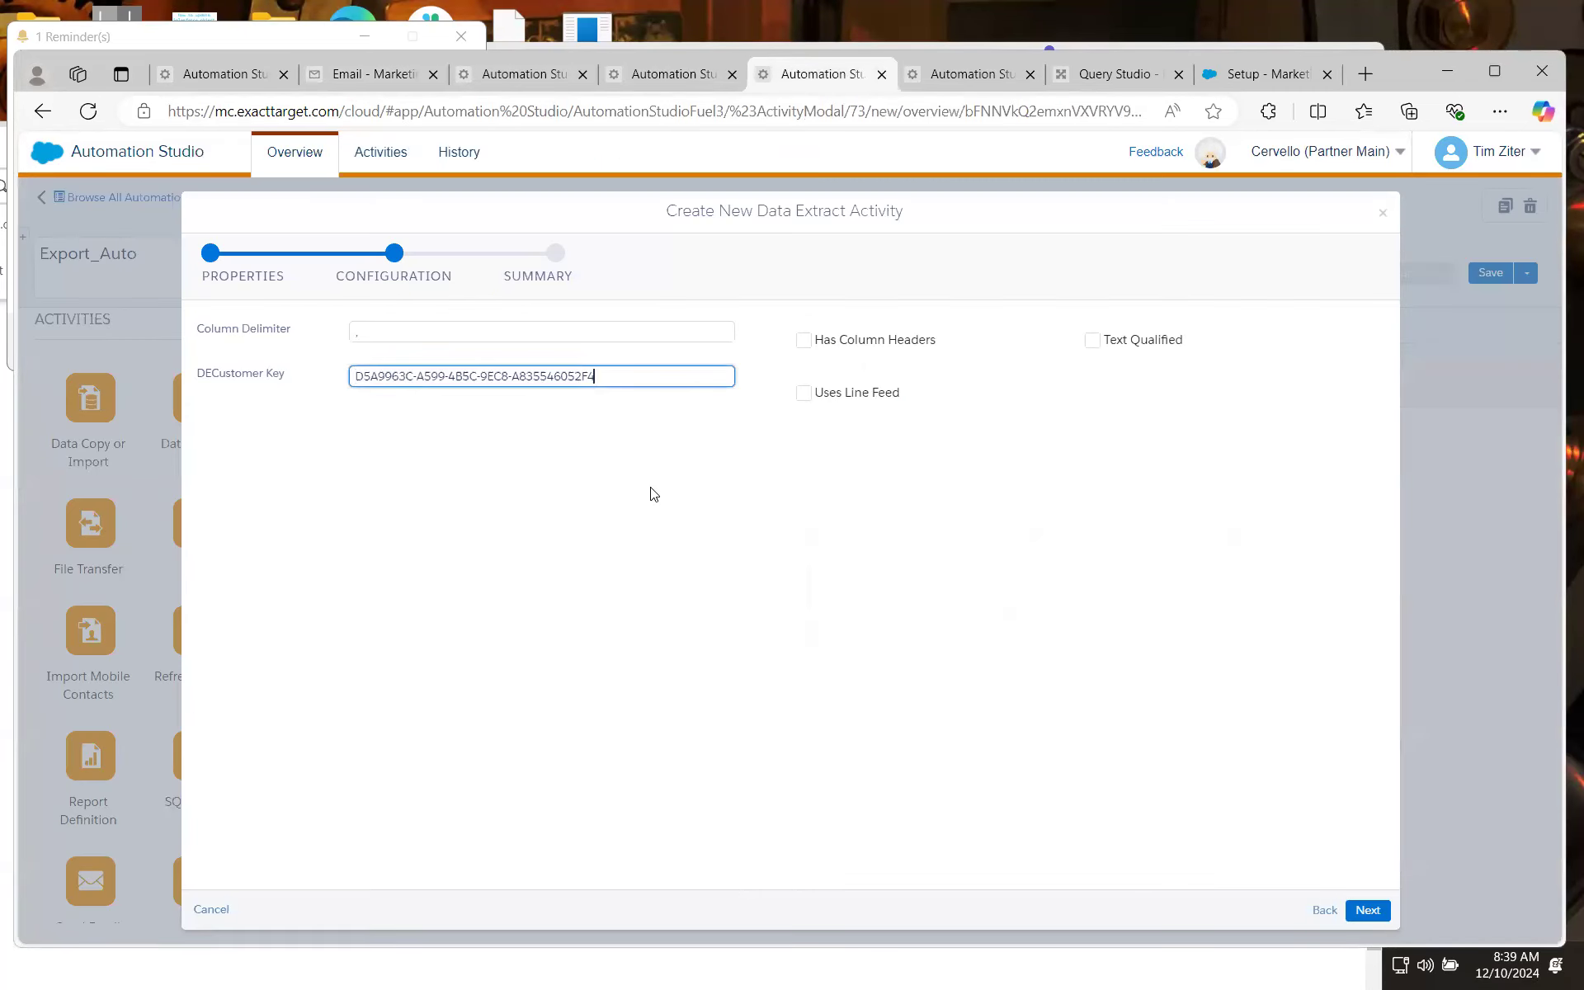
Enable Has Column Headers, Uses Line Feed and Text Qualified for the extract, and finish creating the activity
click(804, 350)
click(804, 395)
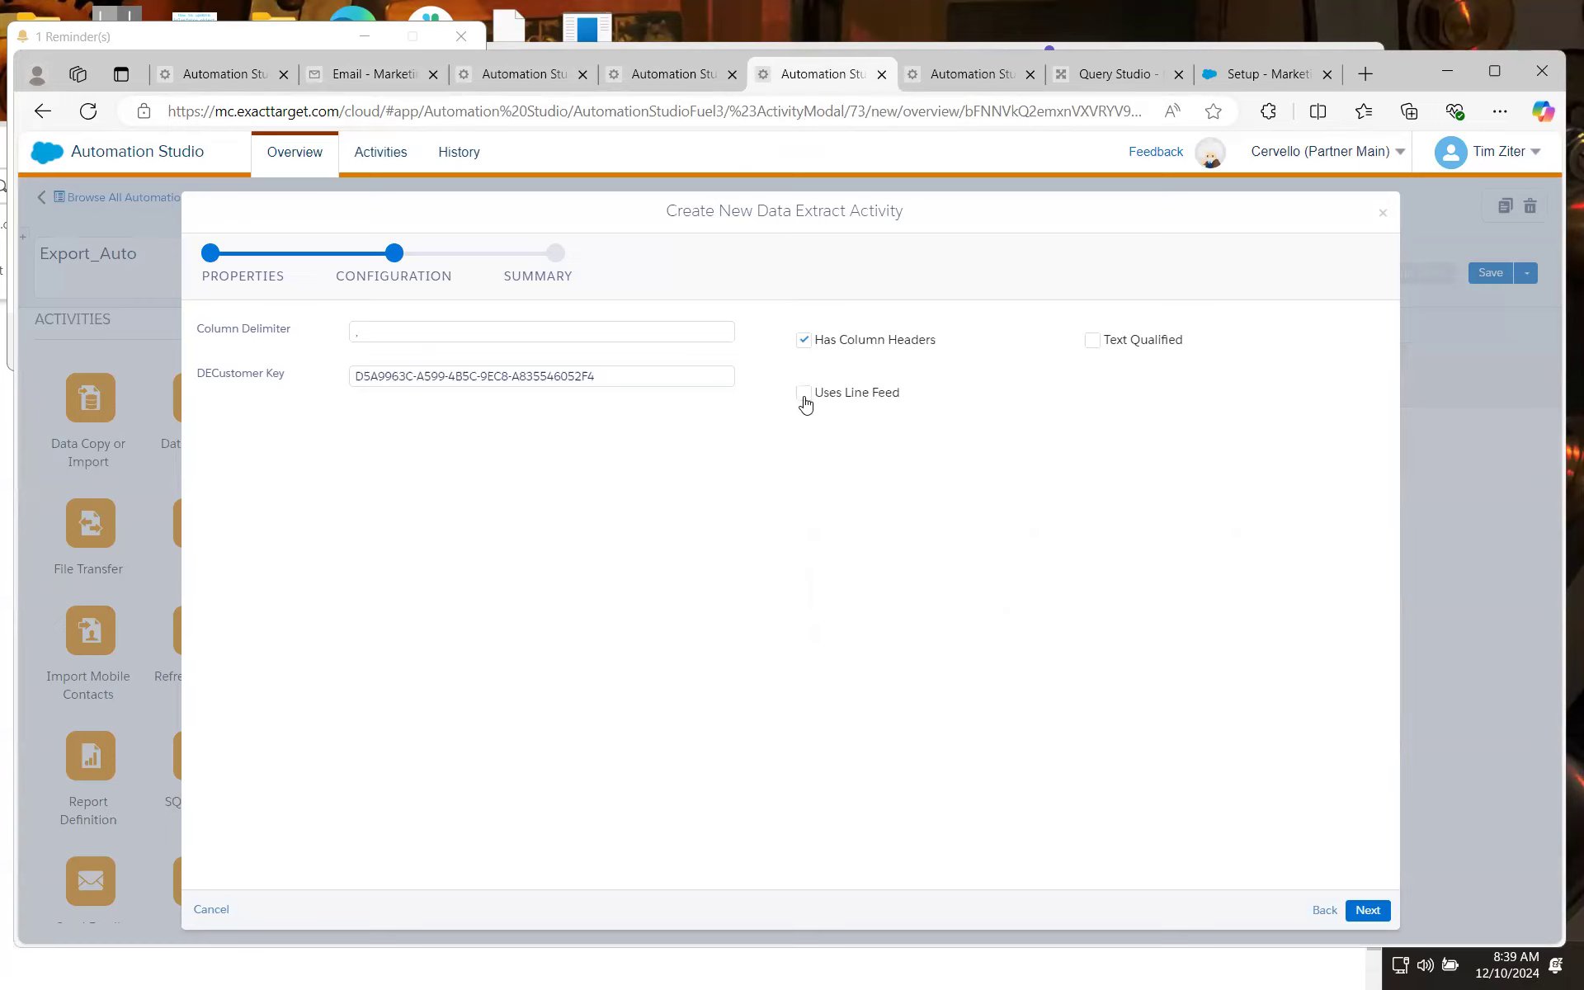
click(1091, 342)
click(1367, 910)
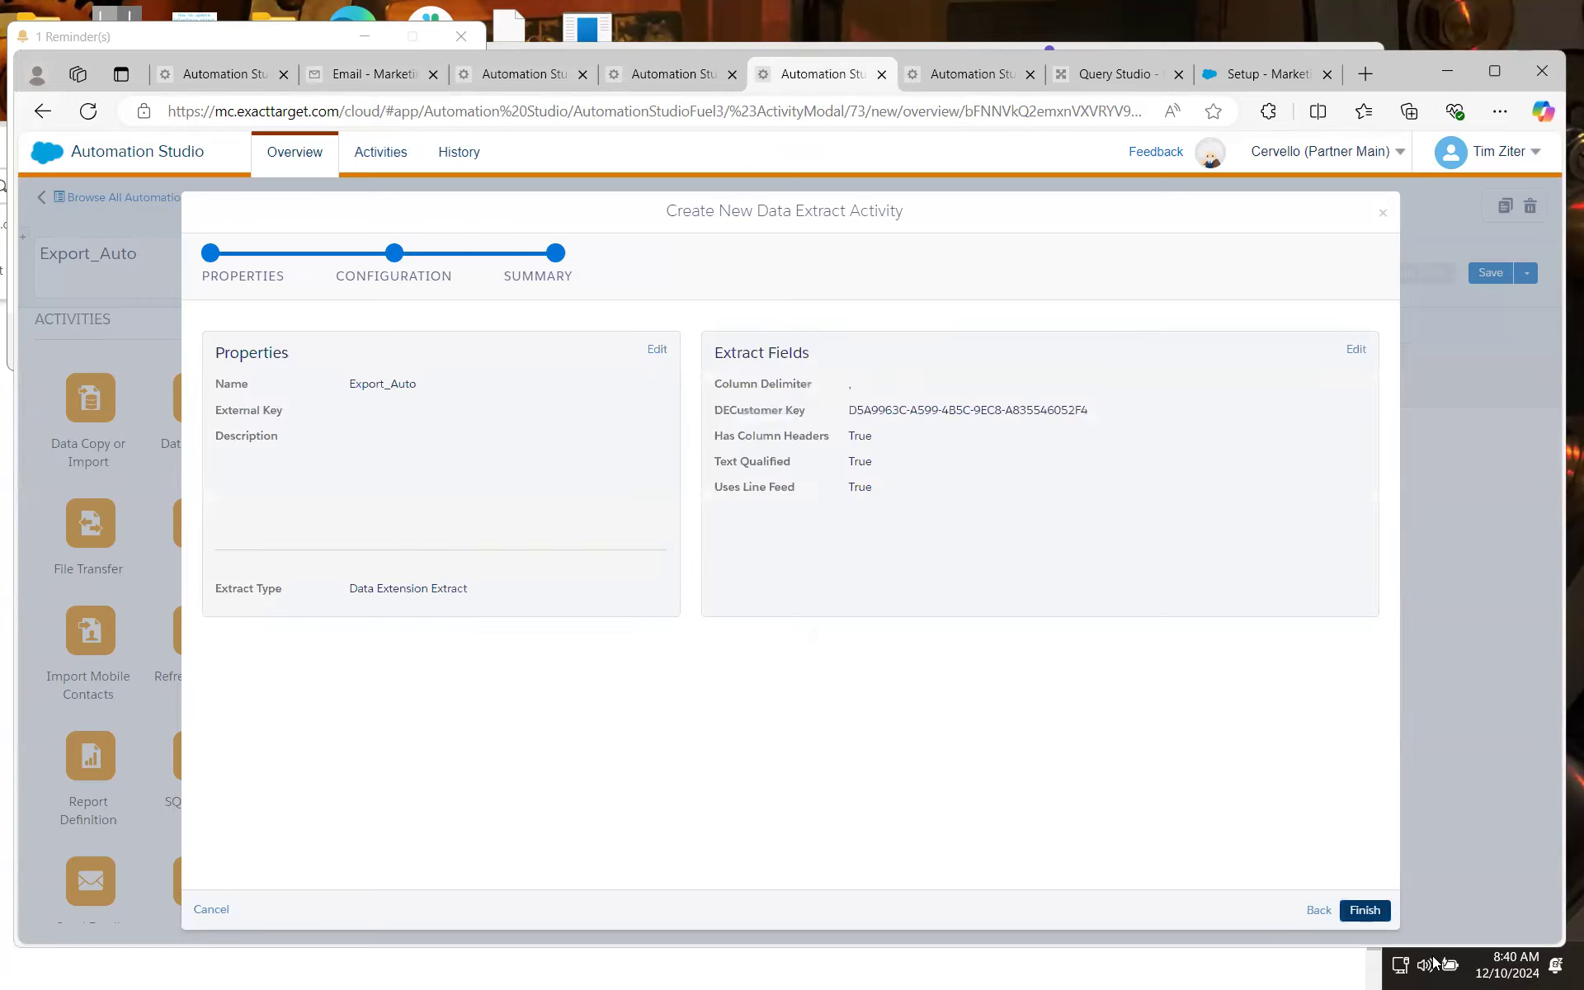
click(1365, 910)
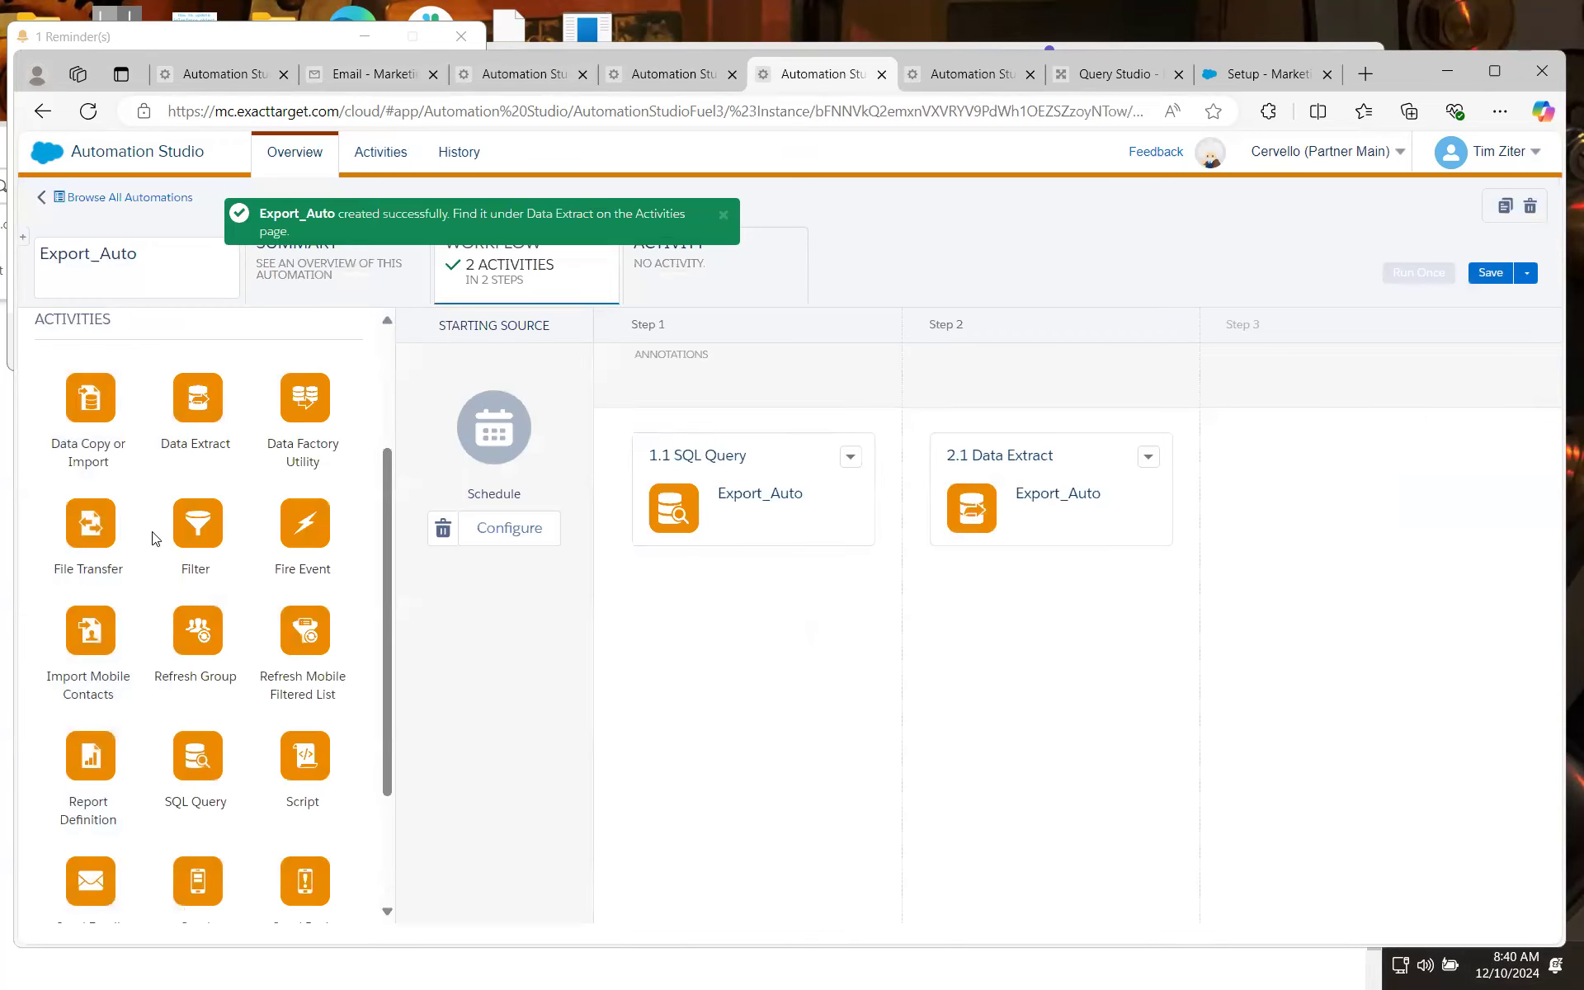
Add a File Transfer activity as Step 3 and start creating a new file transfer activity for it
drag(993, 528, 1287, 532)
click(1354, 510)
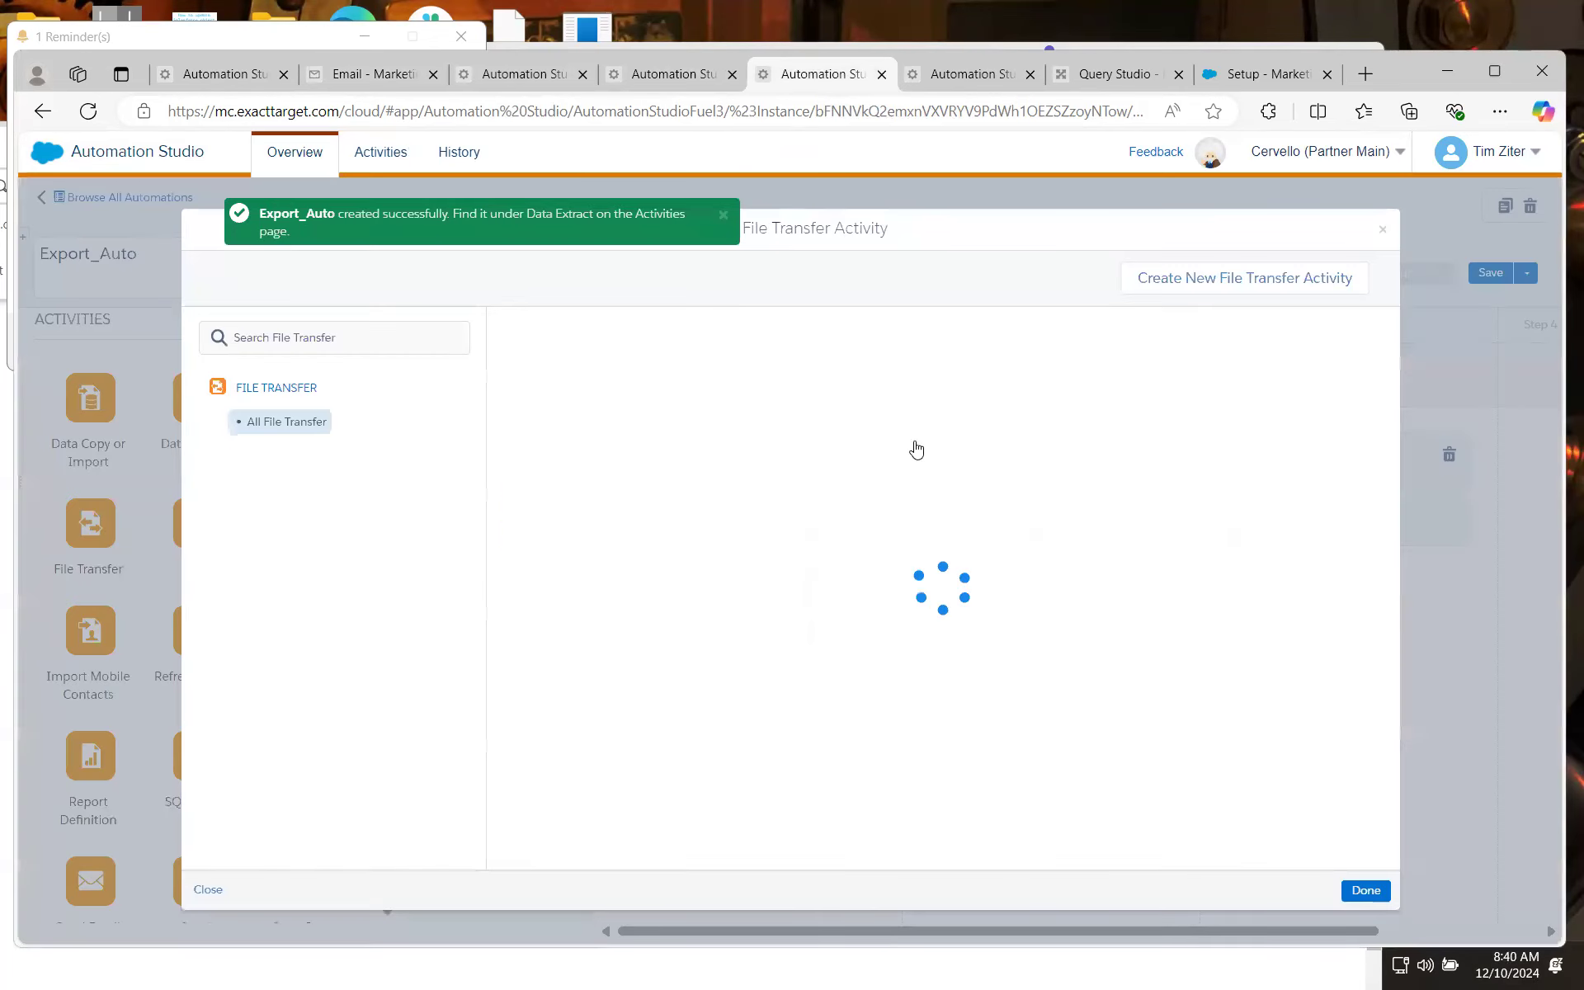
click(1245, 278)
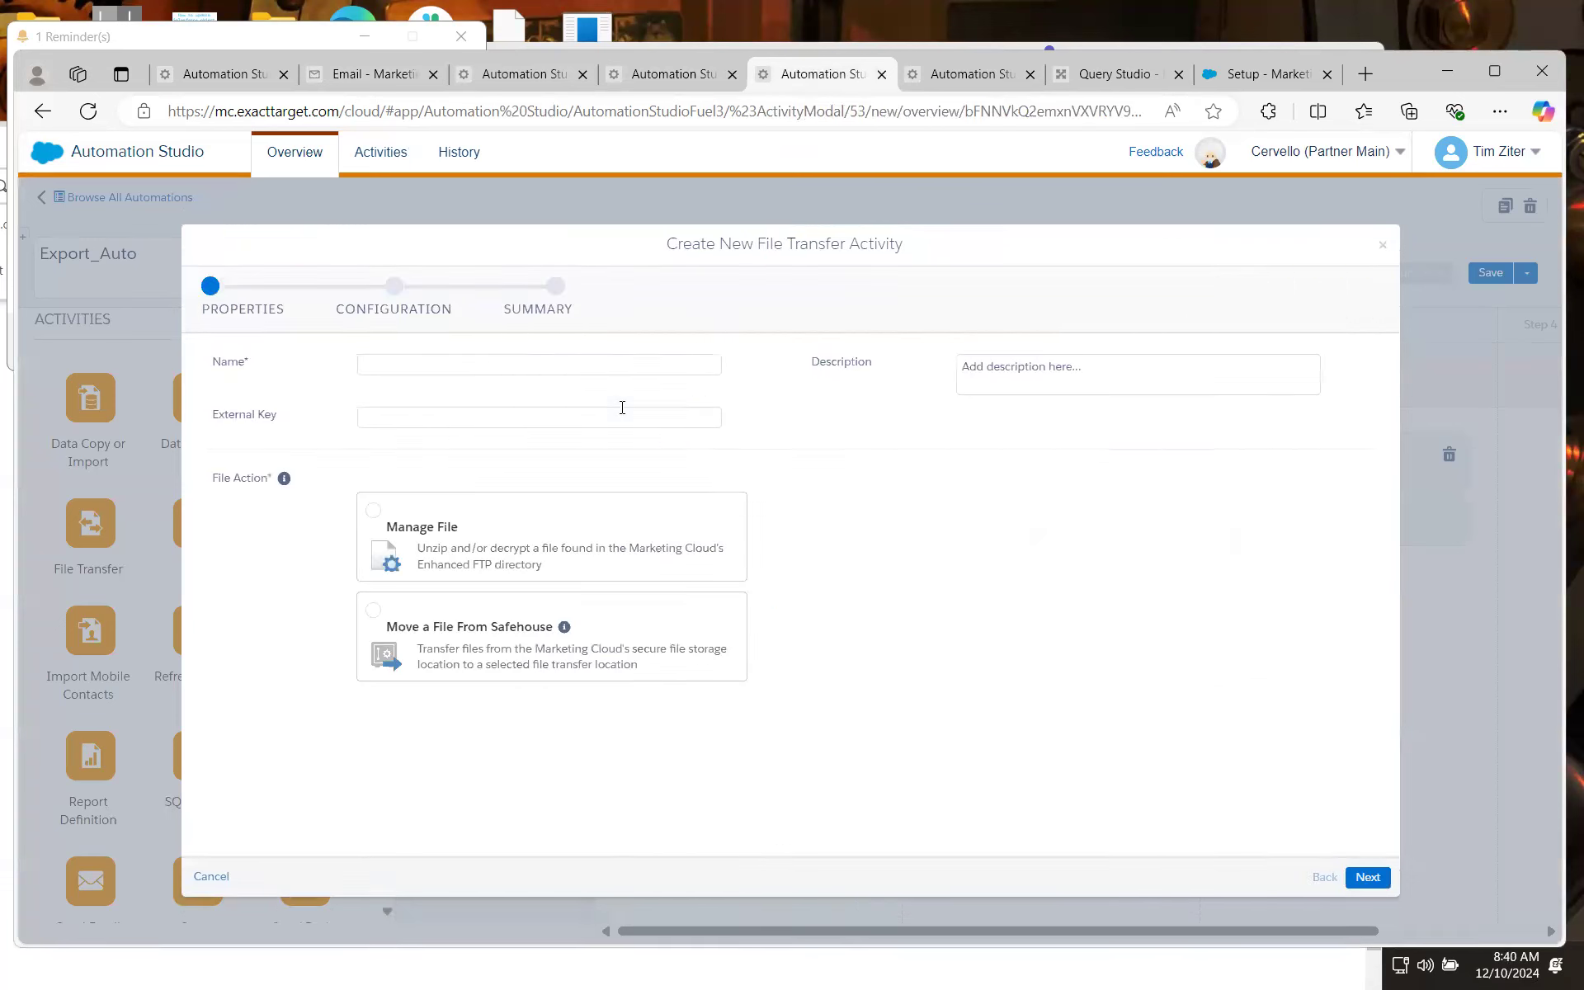
Name the file transfer Export_Auto, choose the Move a File From Safehouse action, and proceed to its configuration
click(622, 365)
text(Export)
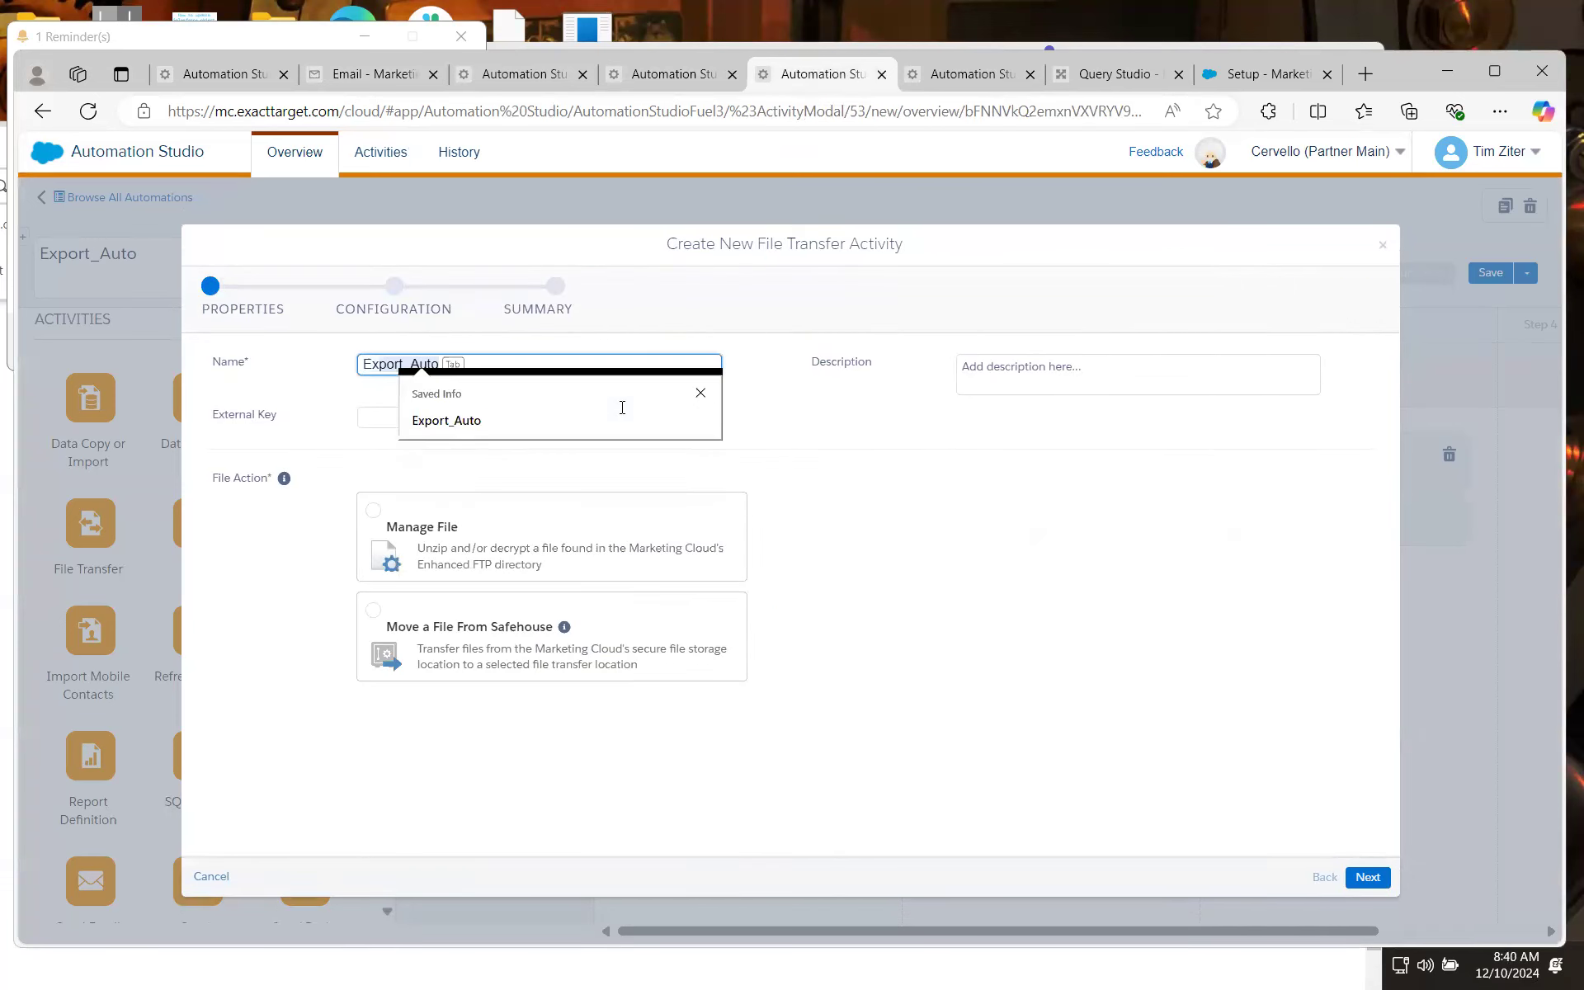
click(828, 423)
click(424, 365)
click(455, 429)
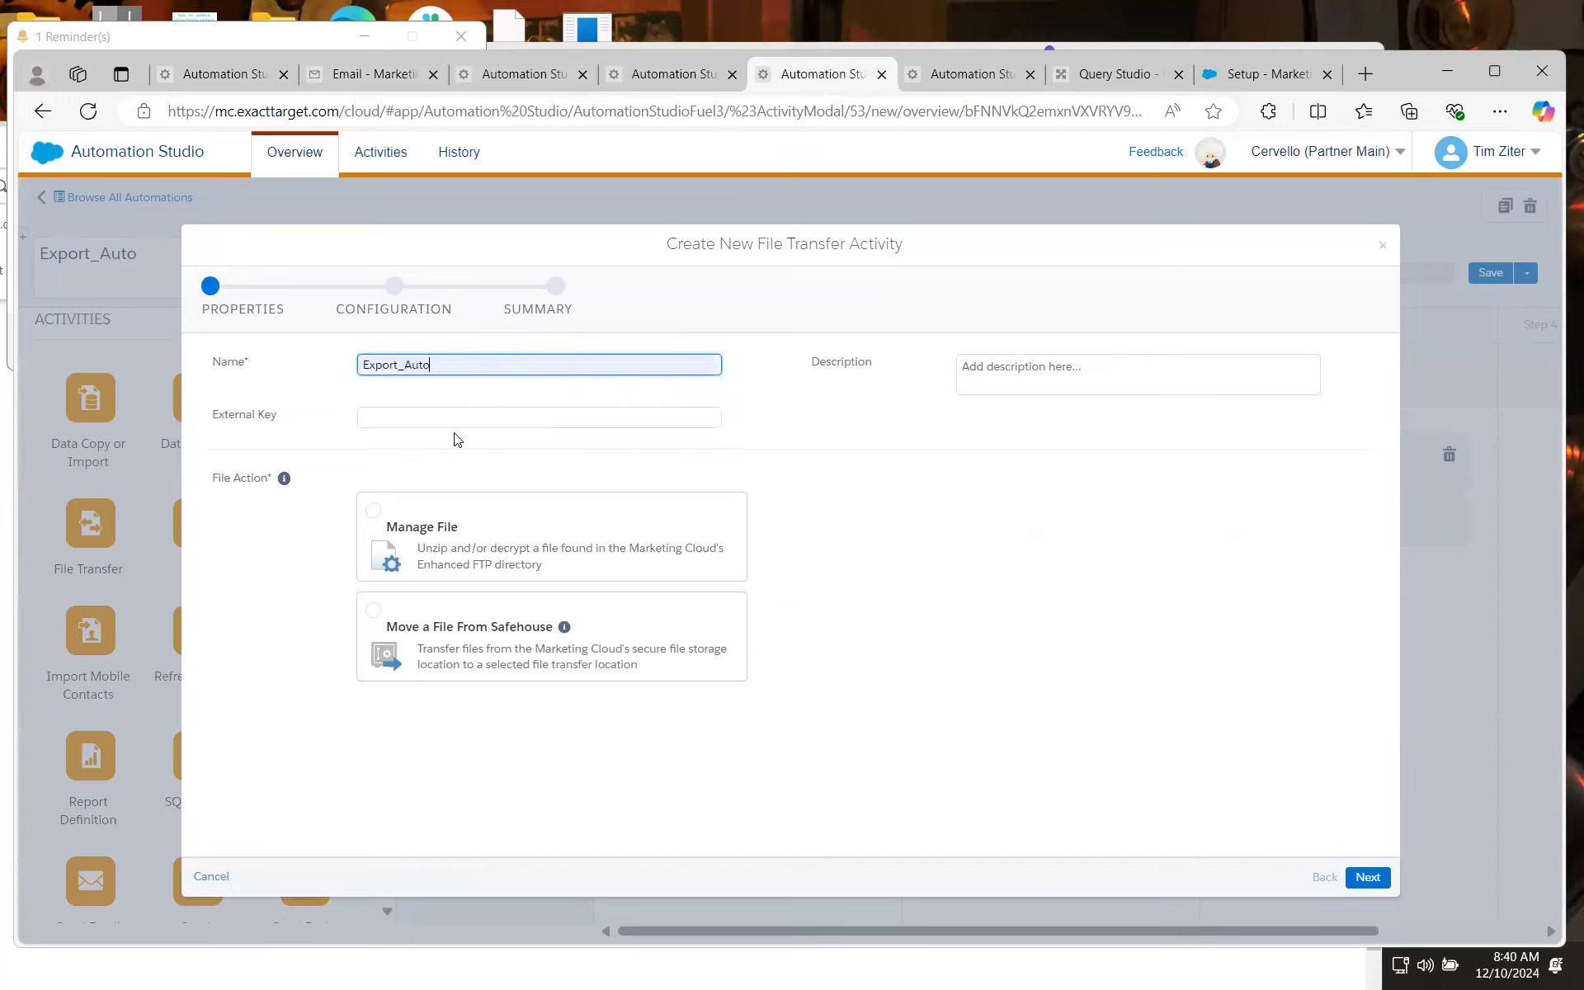
click(398, 625)
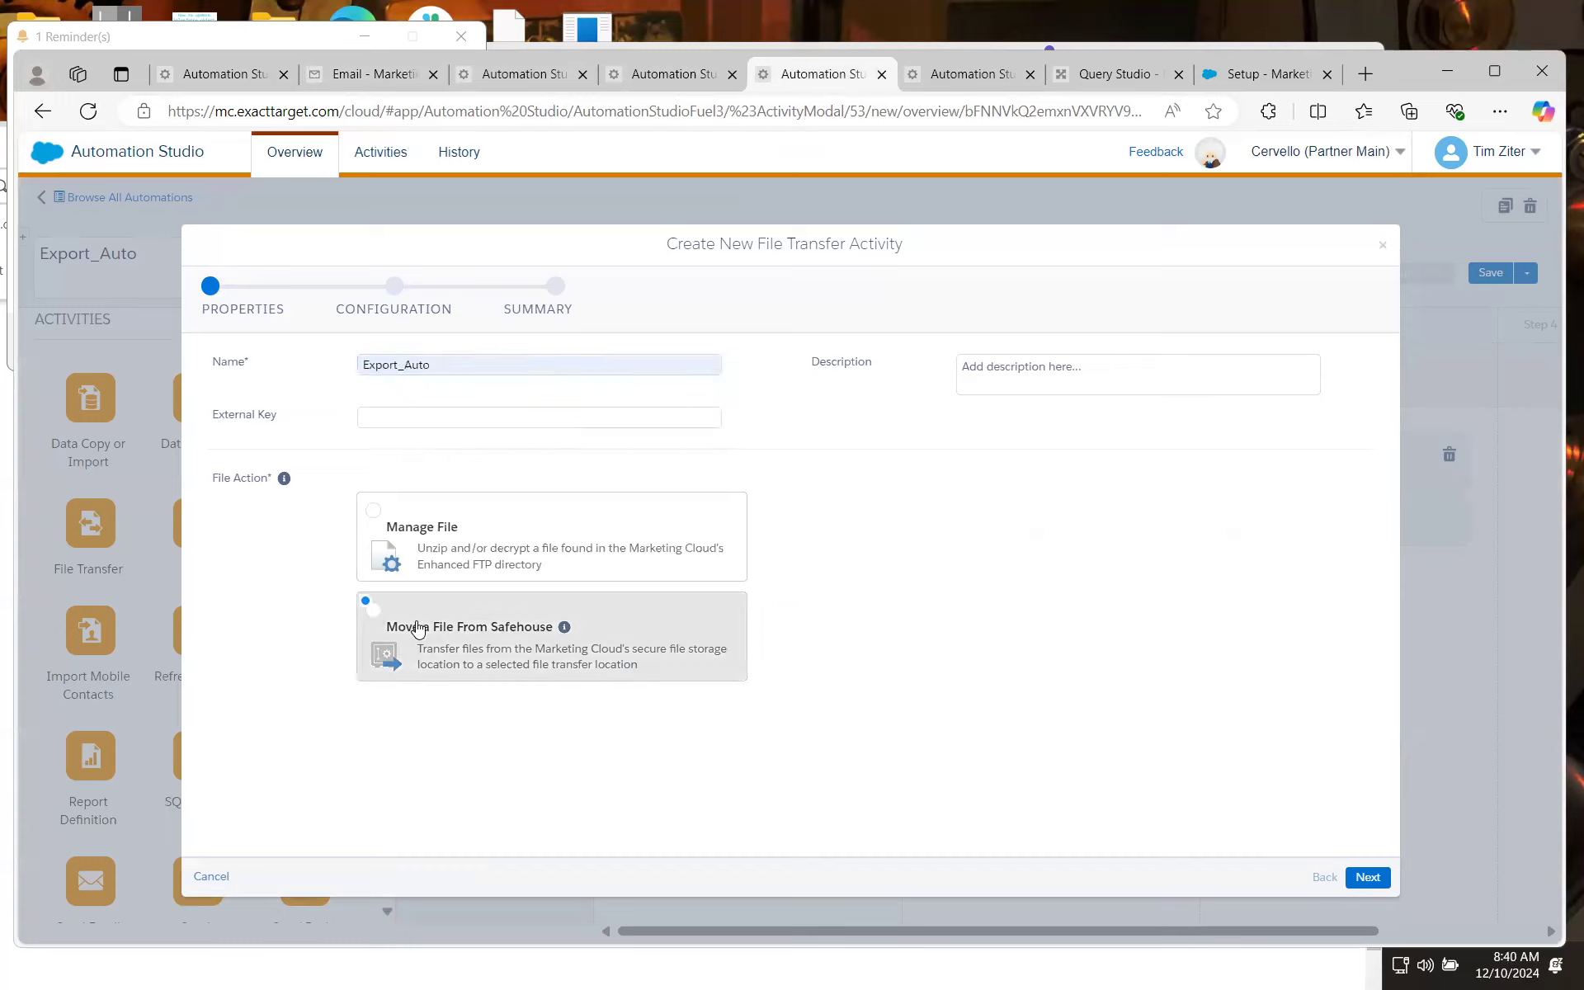
click(1366, 880)
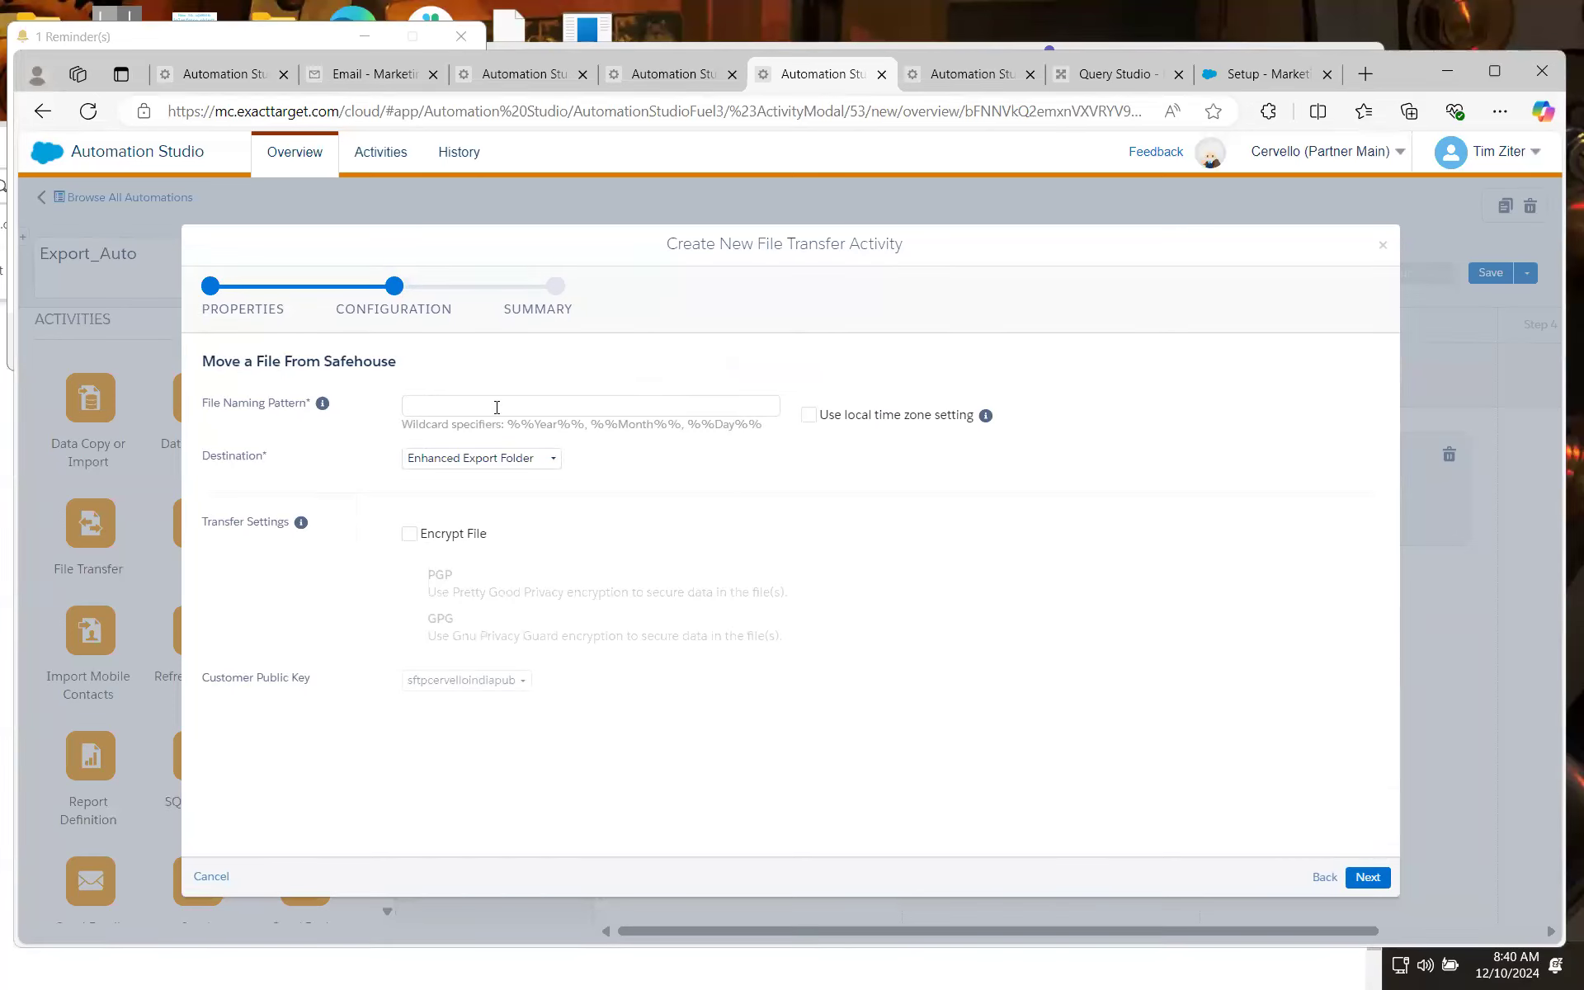
Copy the EngagementDE name from its data extension page into the file transfer's File Naming Pattern
click(394, 78)
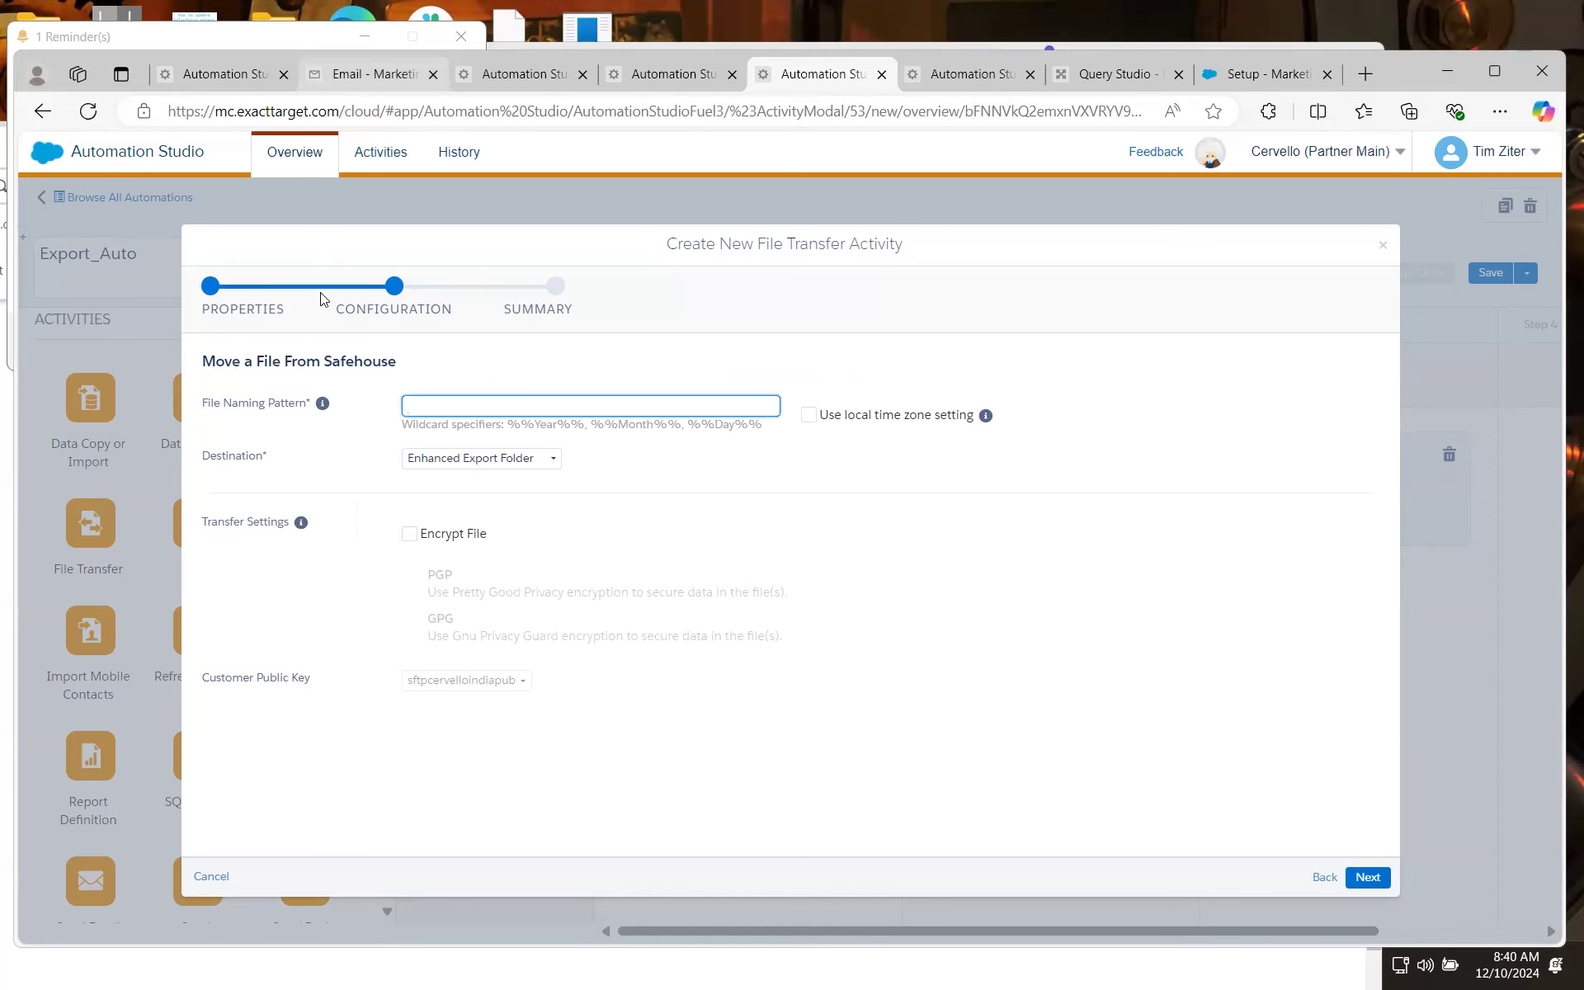
click(223, 238)
key(ctrl+c)
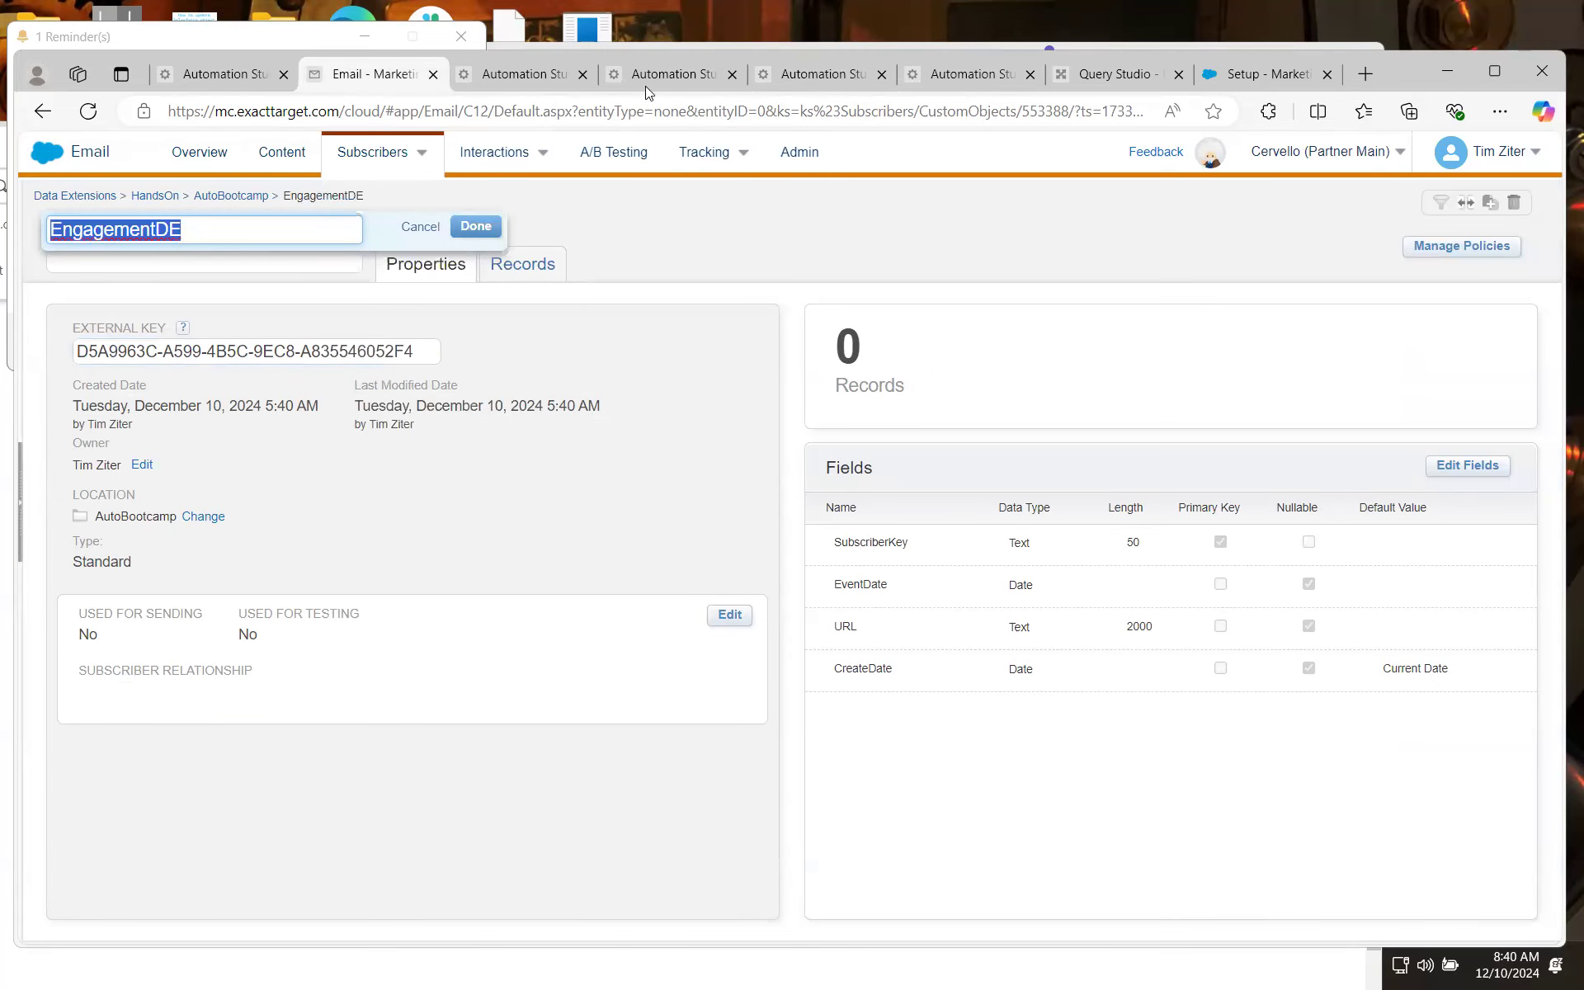
click(813, 74)
key(ctrl+v)
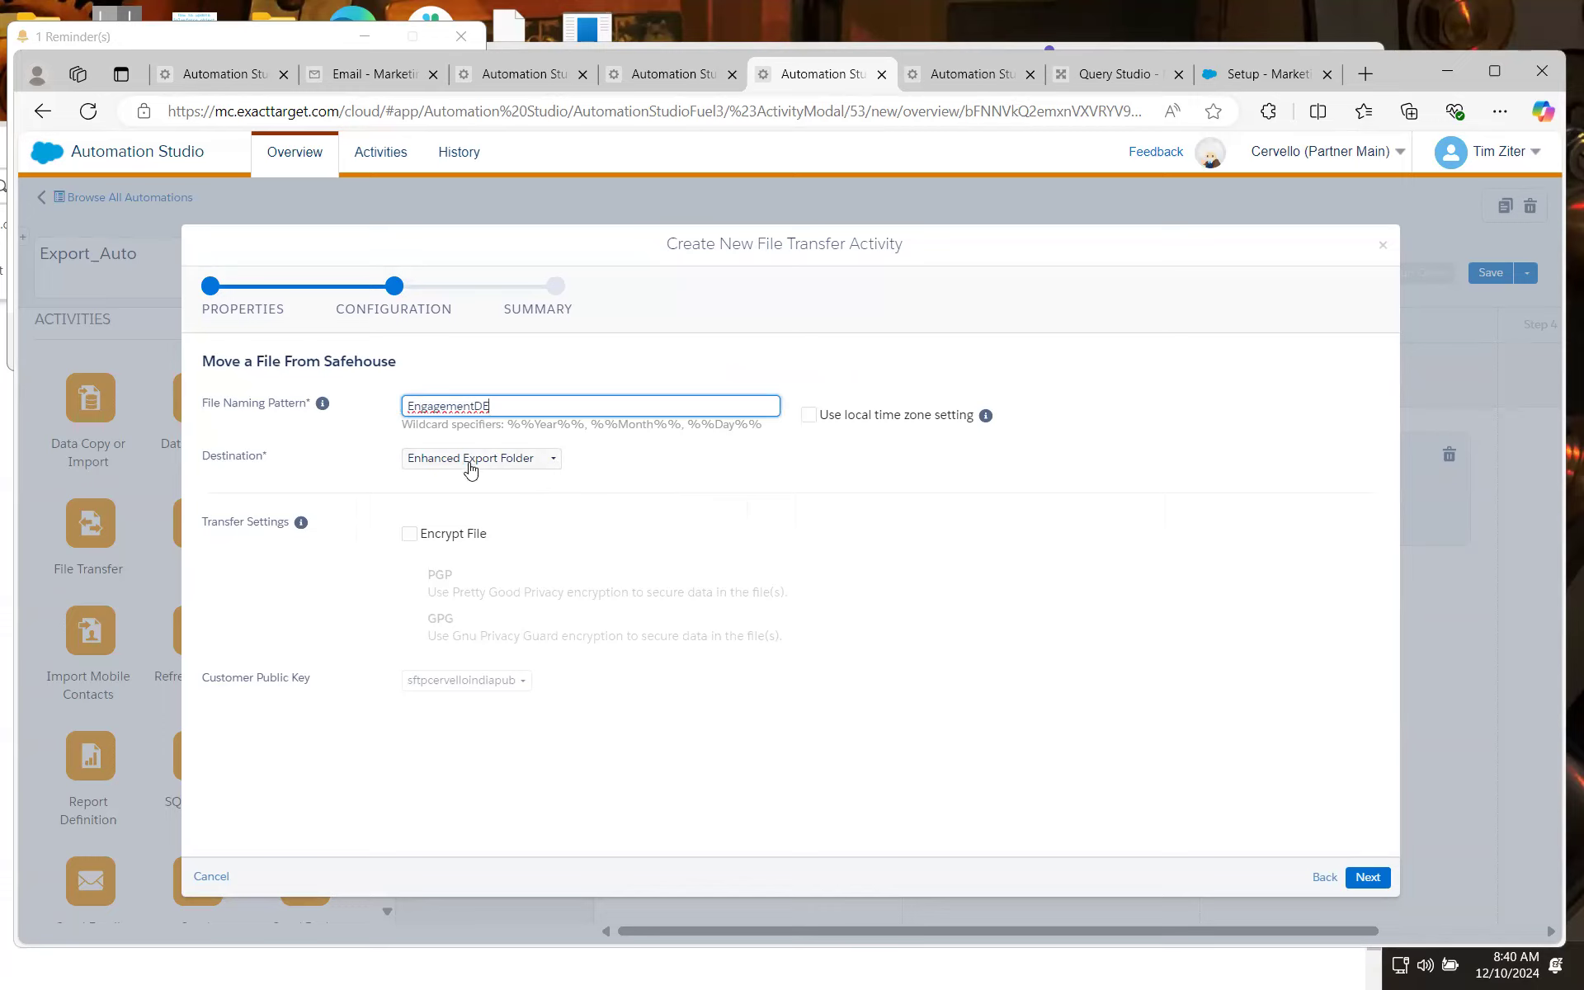
Review the file locations in Setup, examining the location types of ExactTarget Enhanced FTP and TrackingData
click(1287, 76)
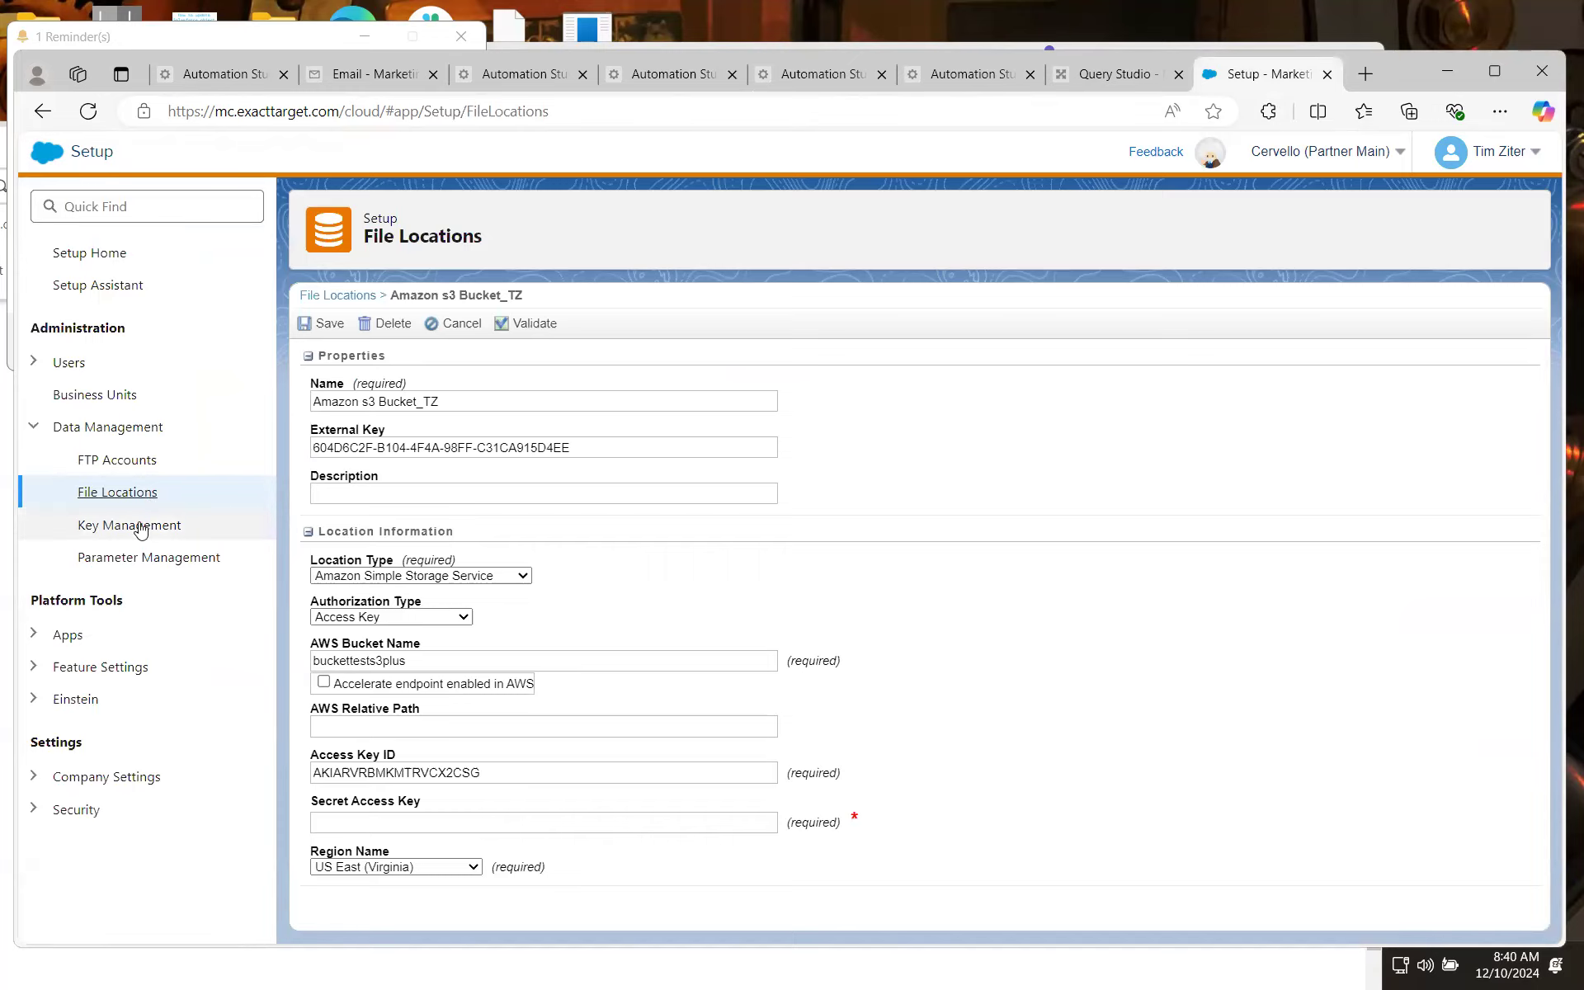
click(121, 464)
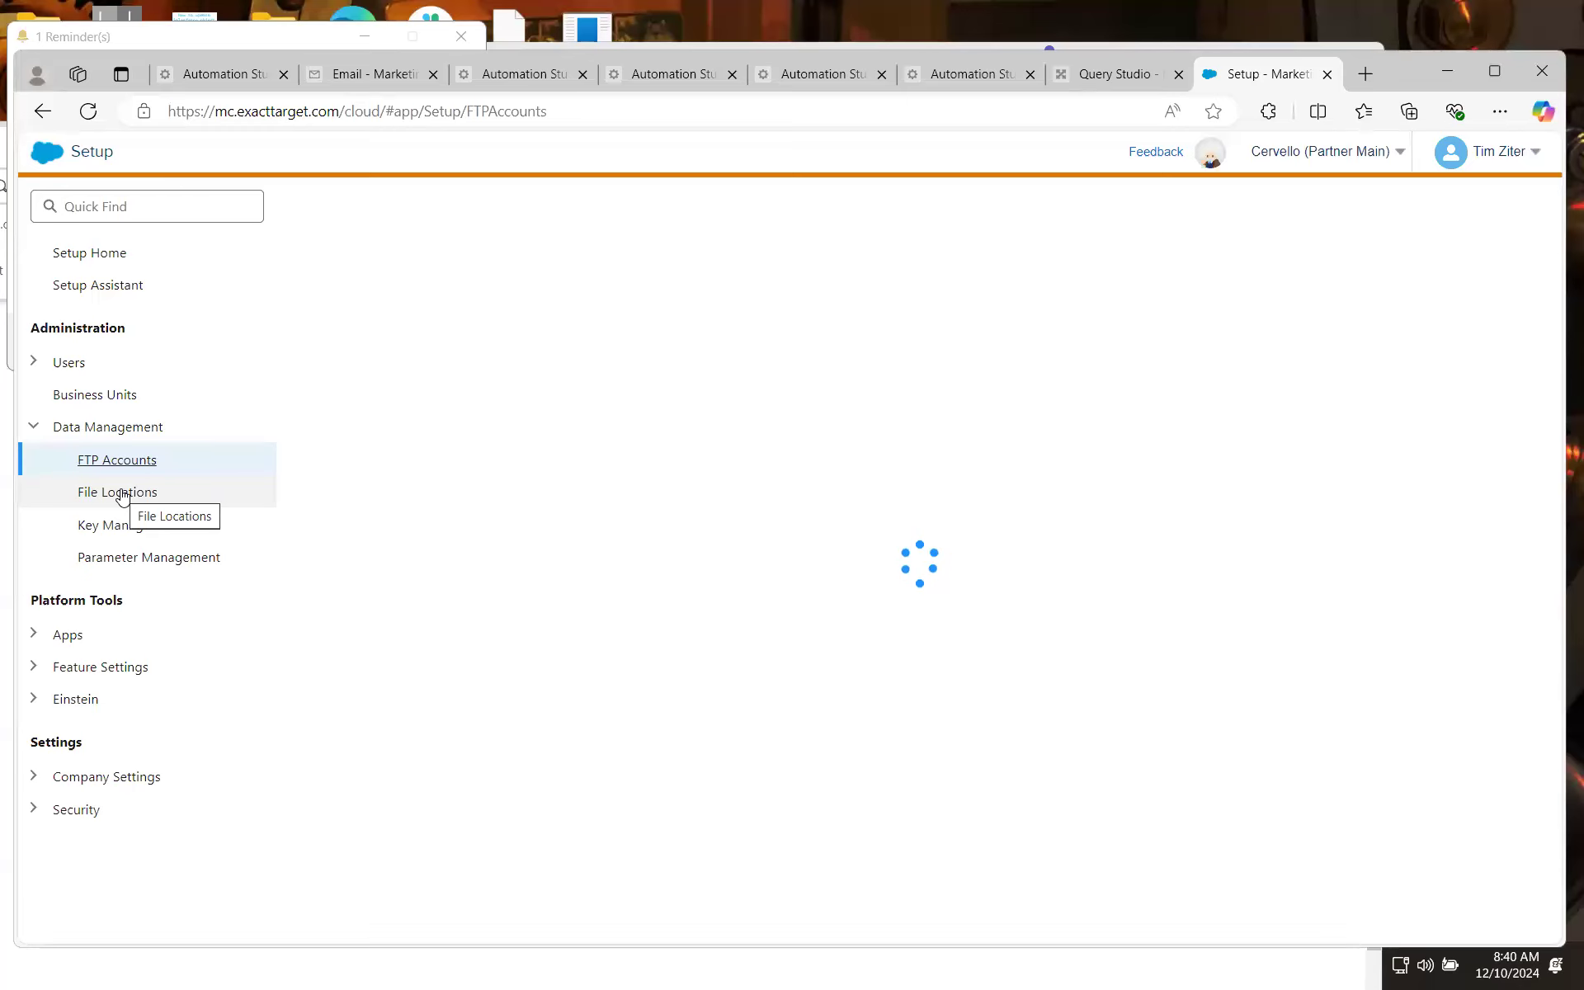
click(122, 494)
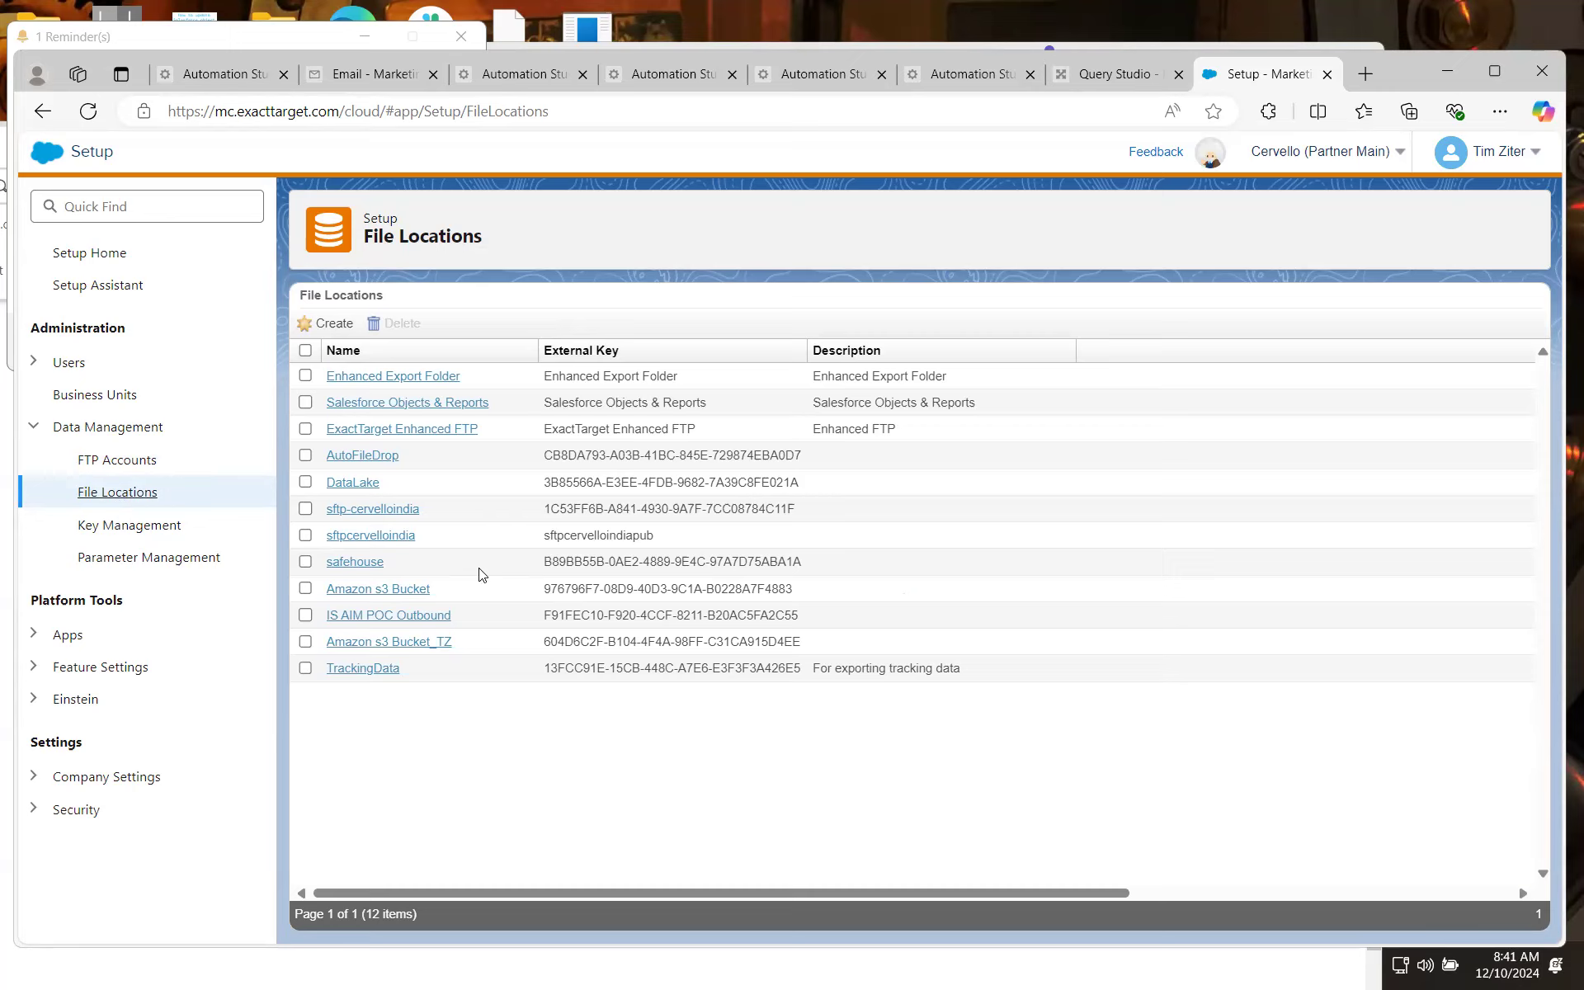
click(431, 435)
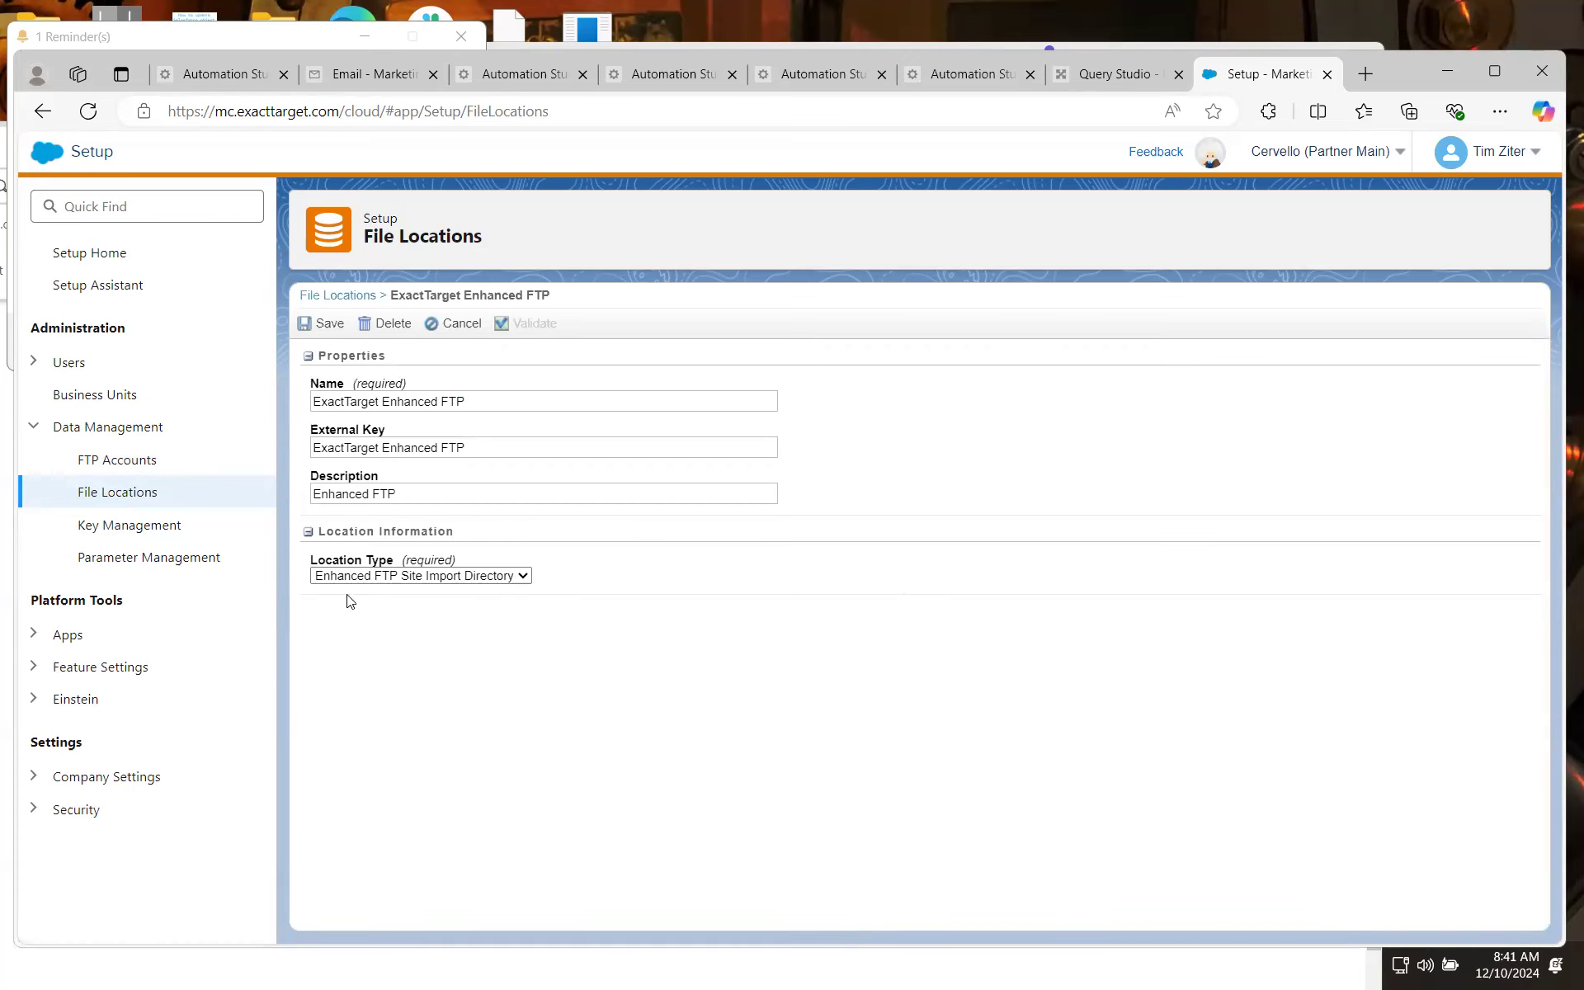
click(523, 576)
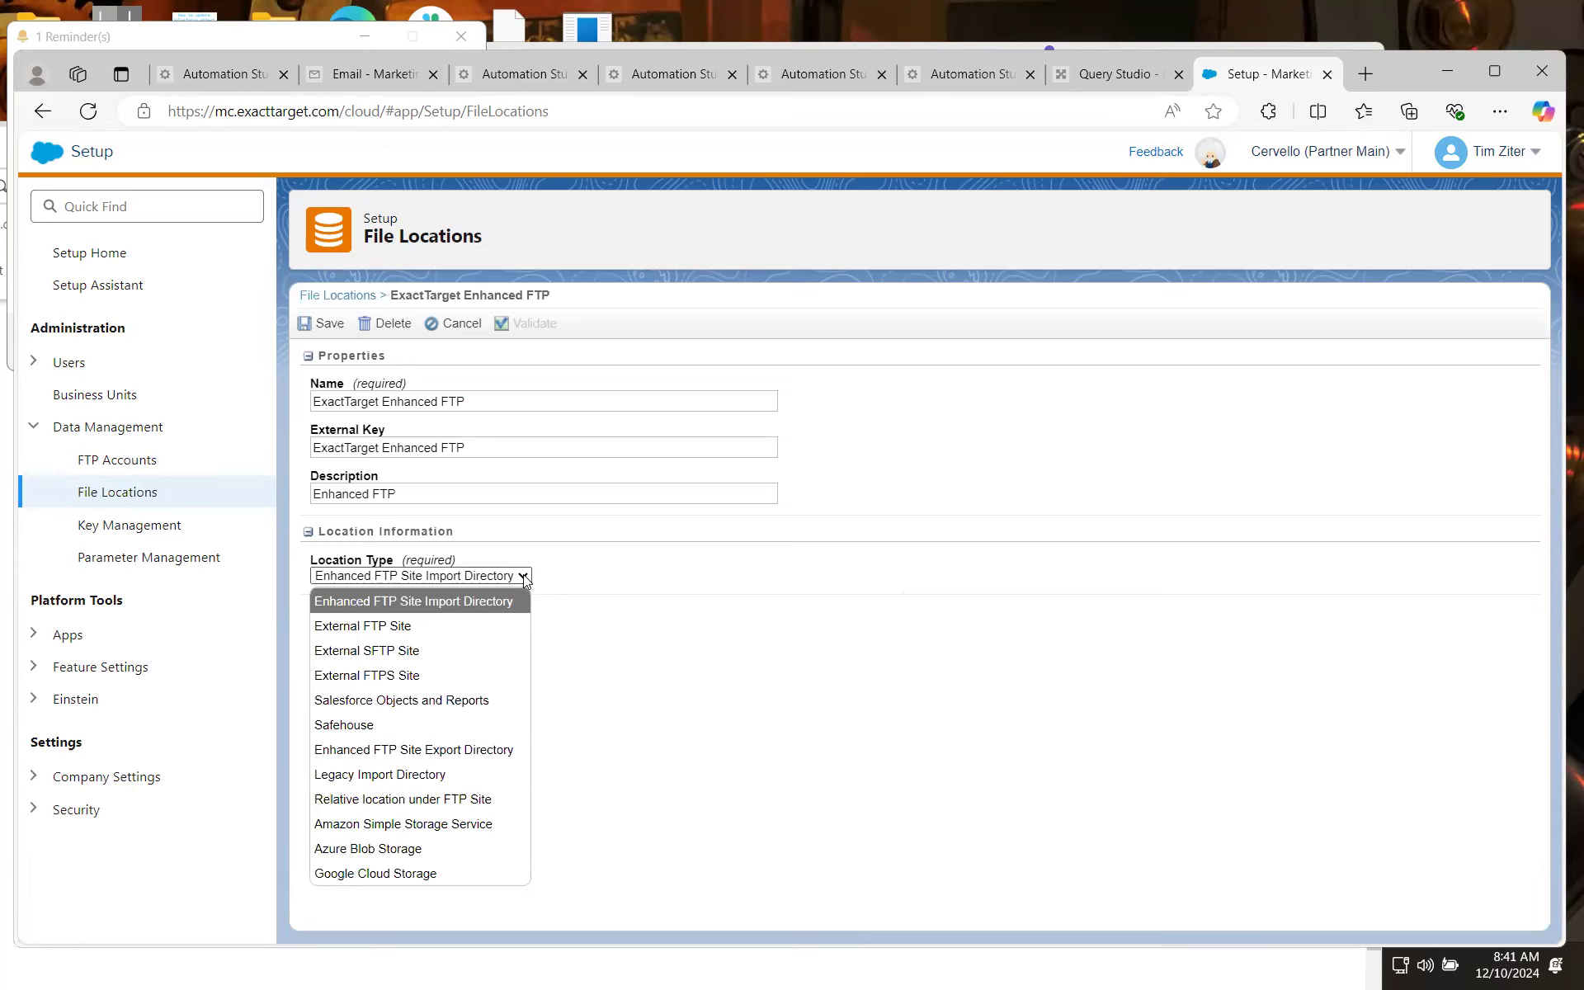
click(600, 575)
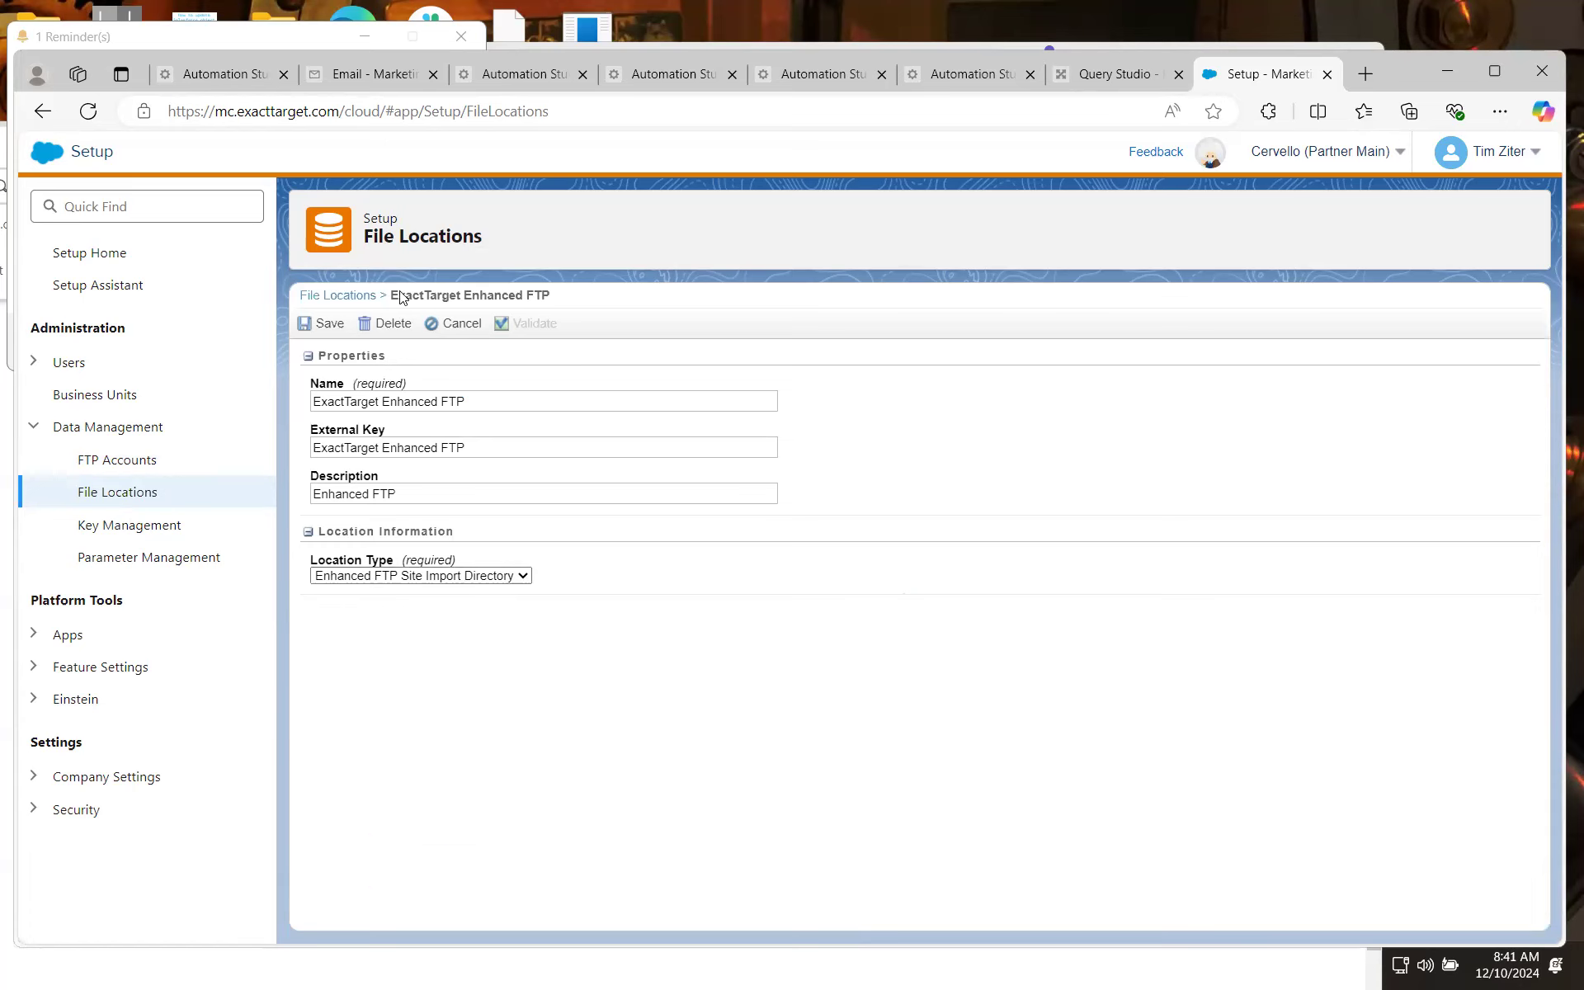
click(357, 298)
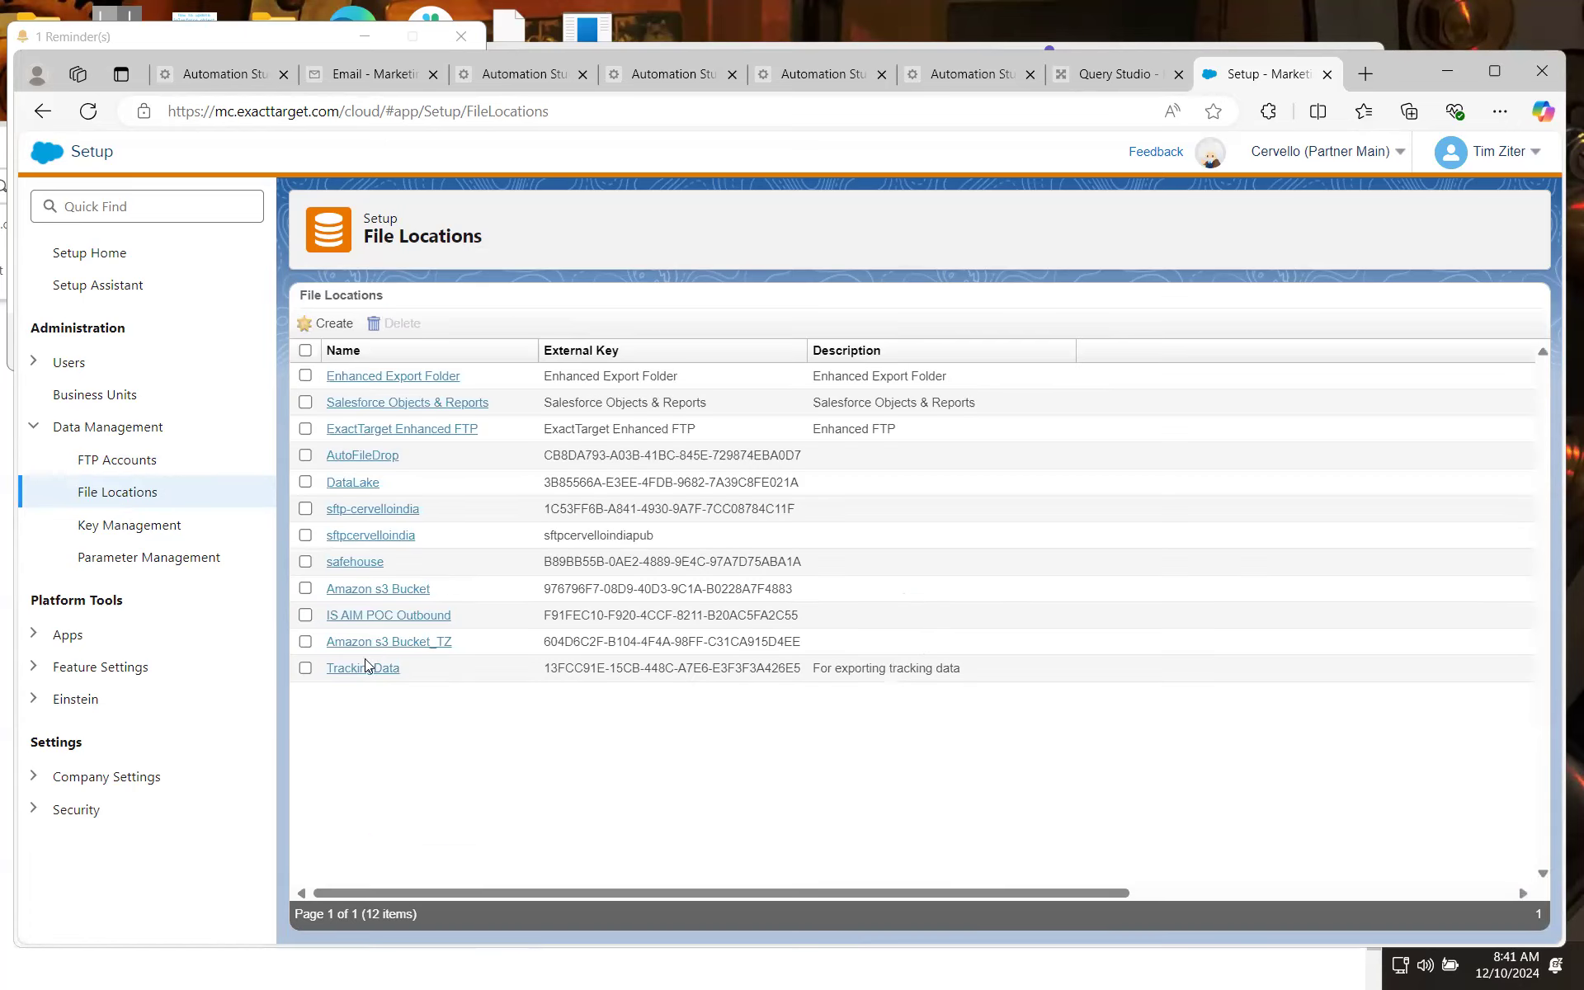
click(363, 670)
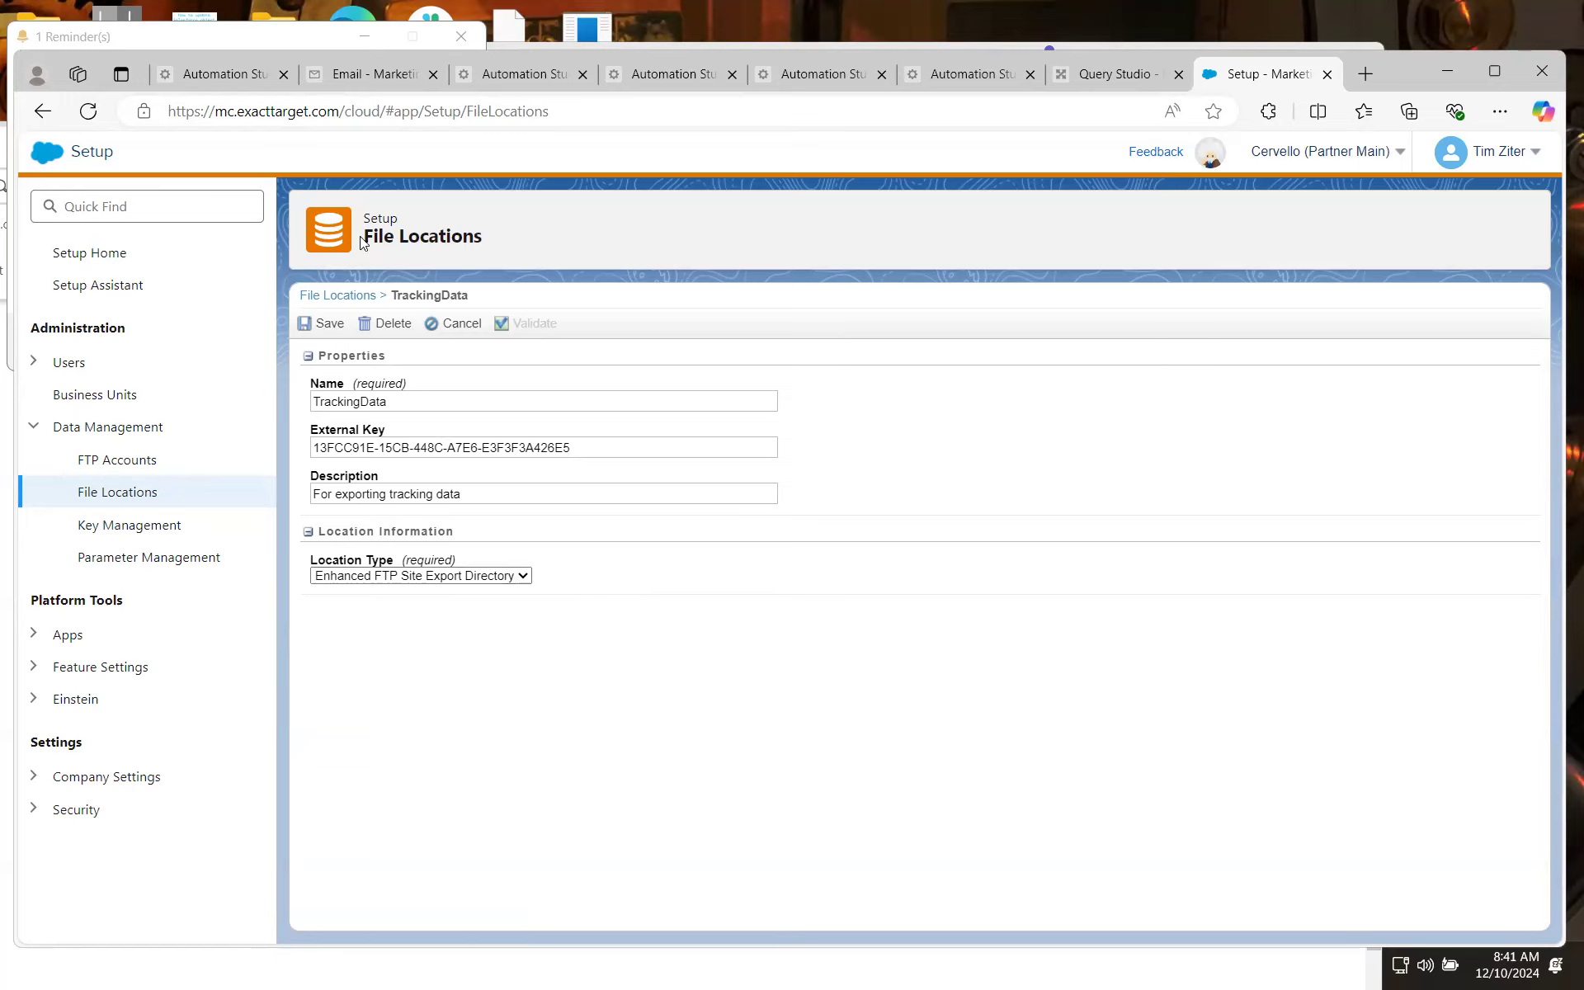
Set the file transfer's destination to TrackingData and finish creating the activity
click(794, 74)
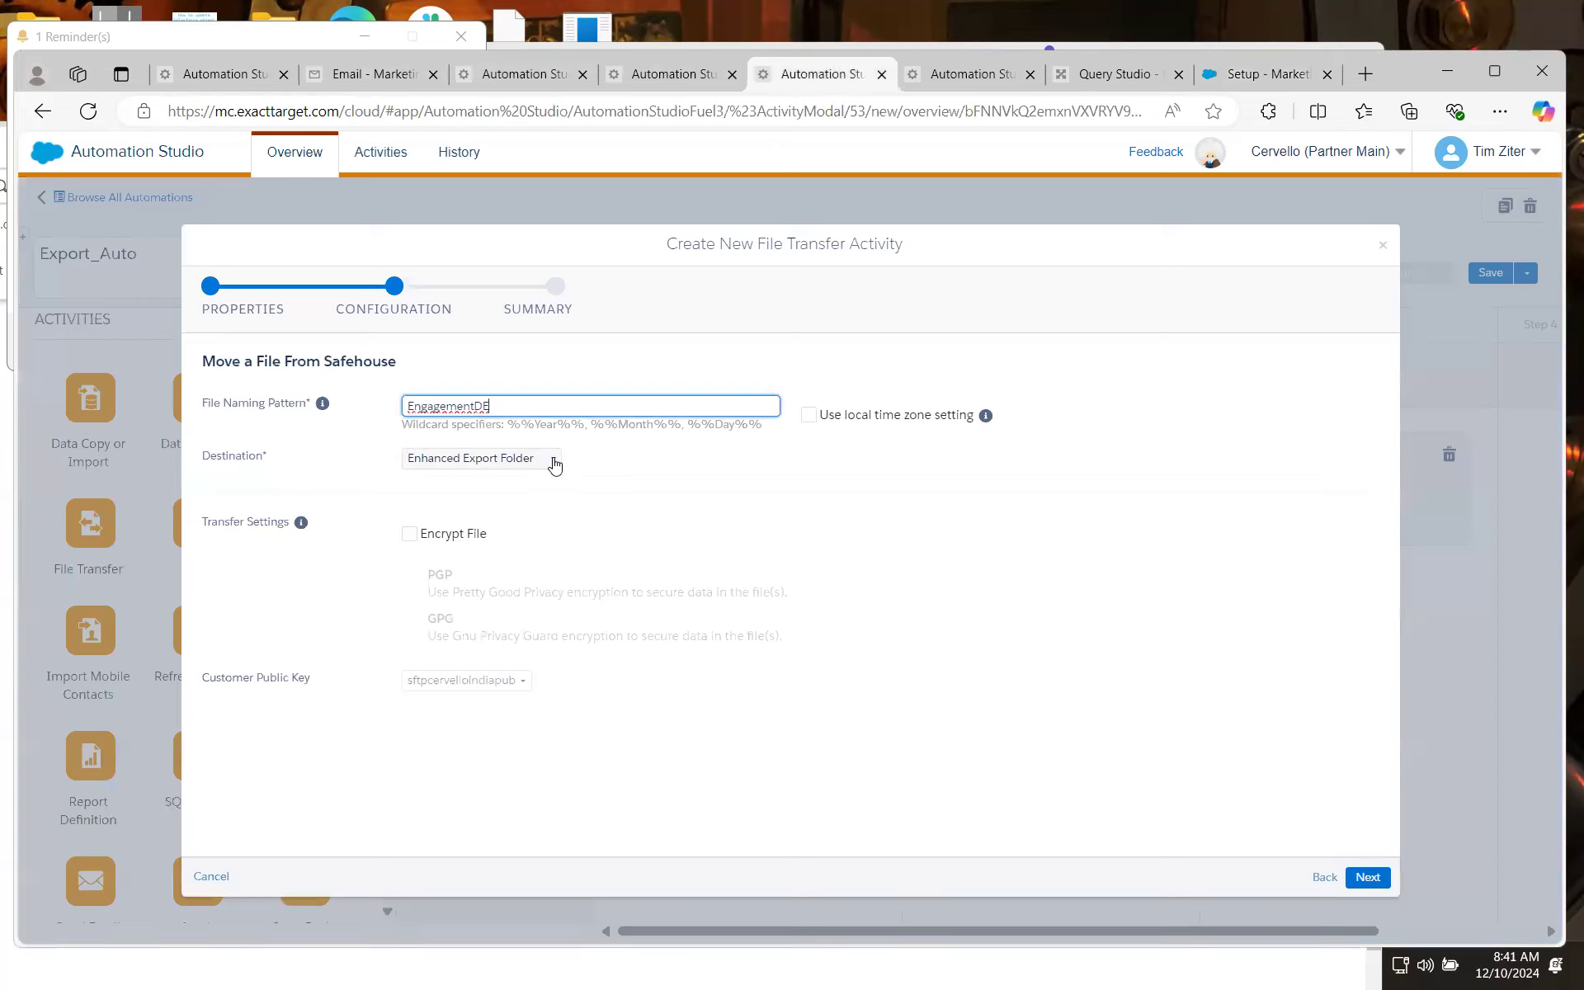
click(548, 460)
click(453, 693)
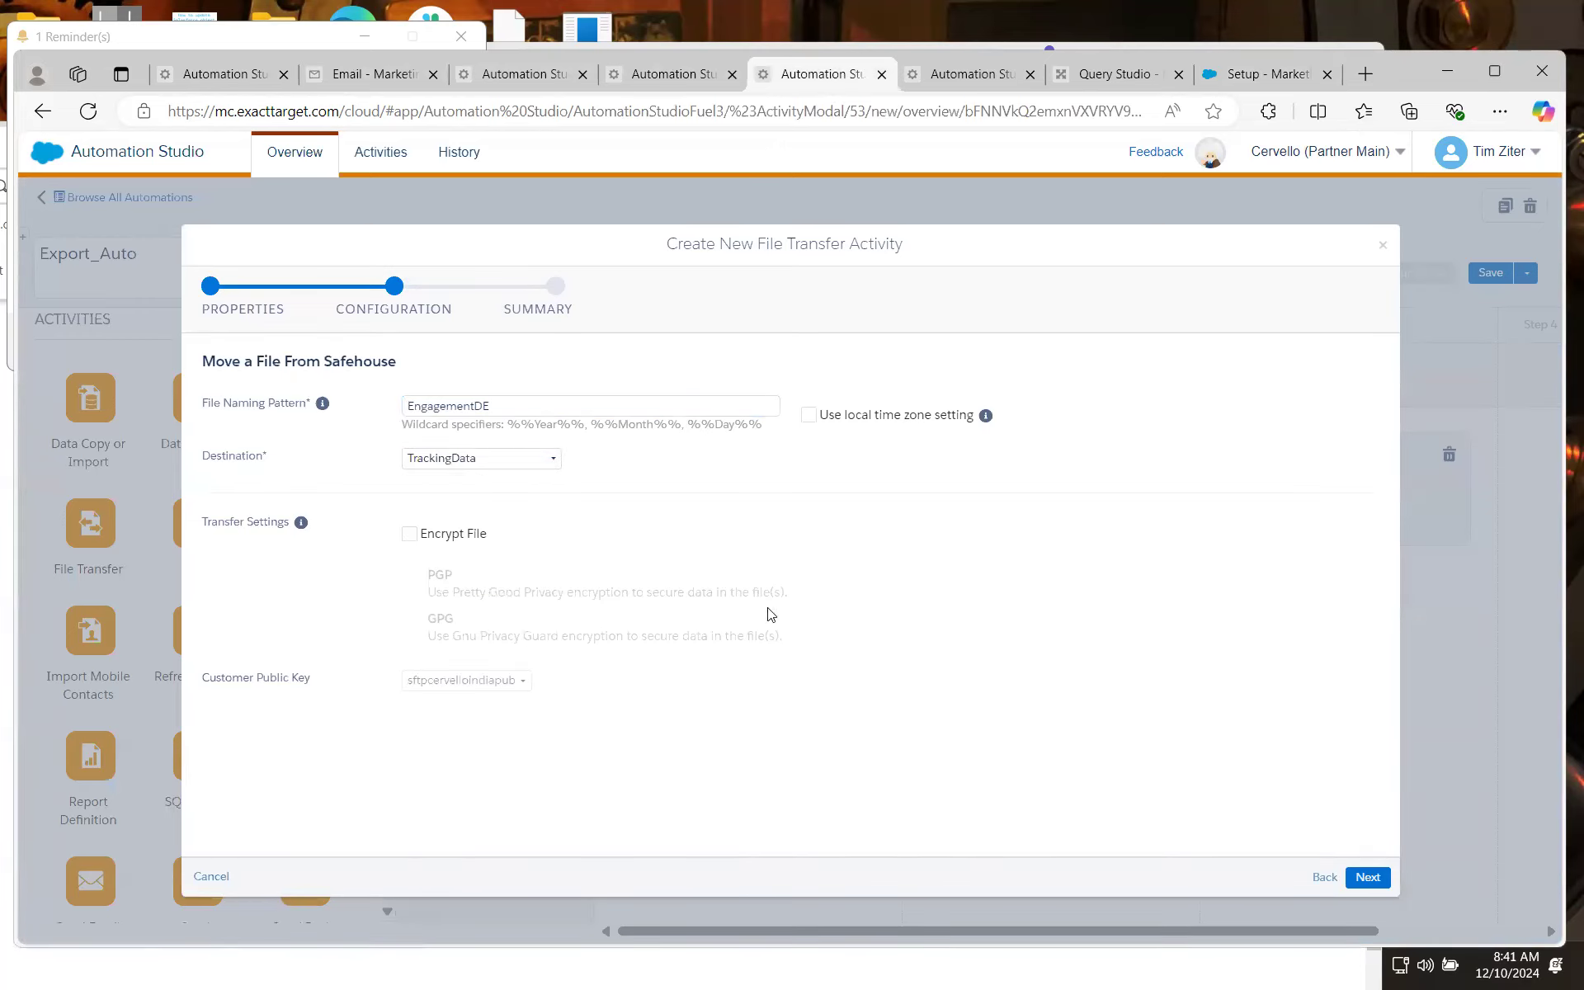
click(1368, 878)
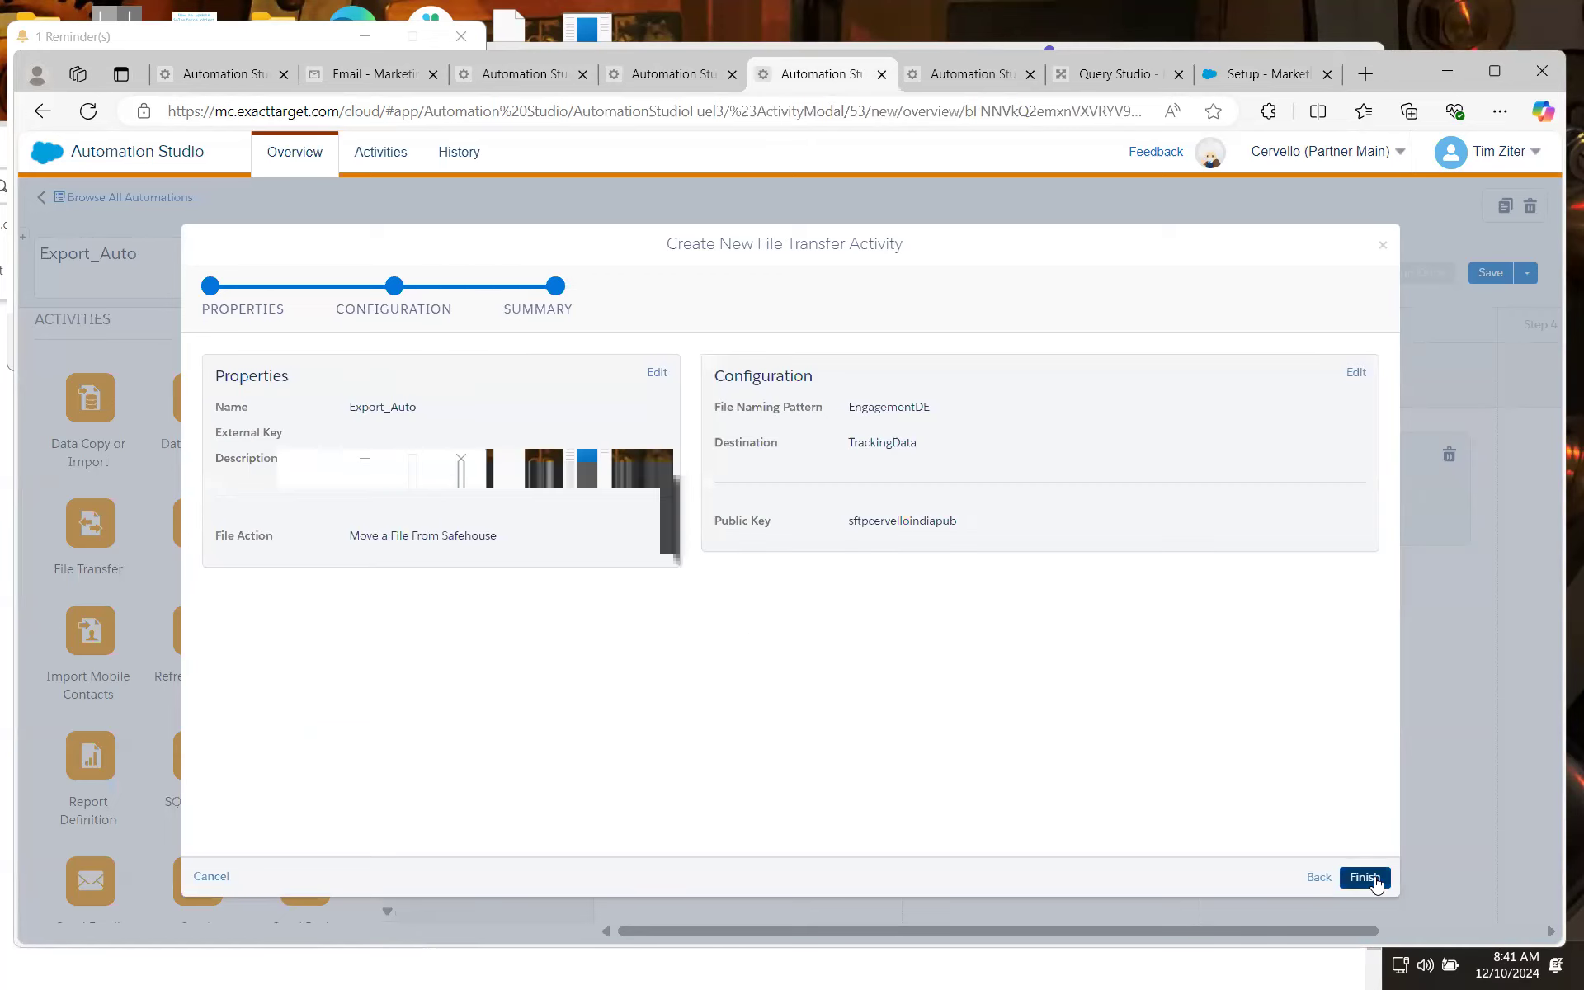
click(1365, 877)
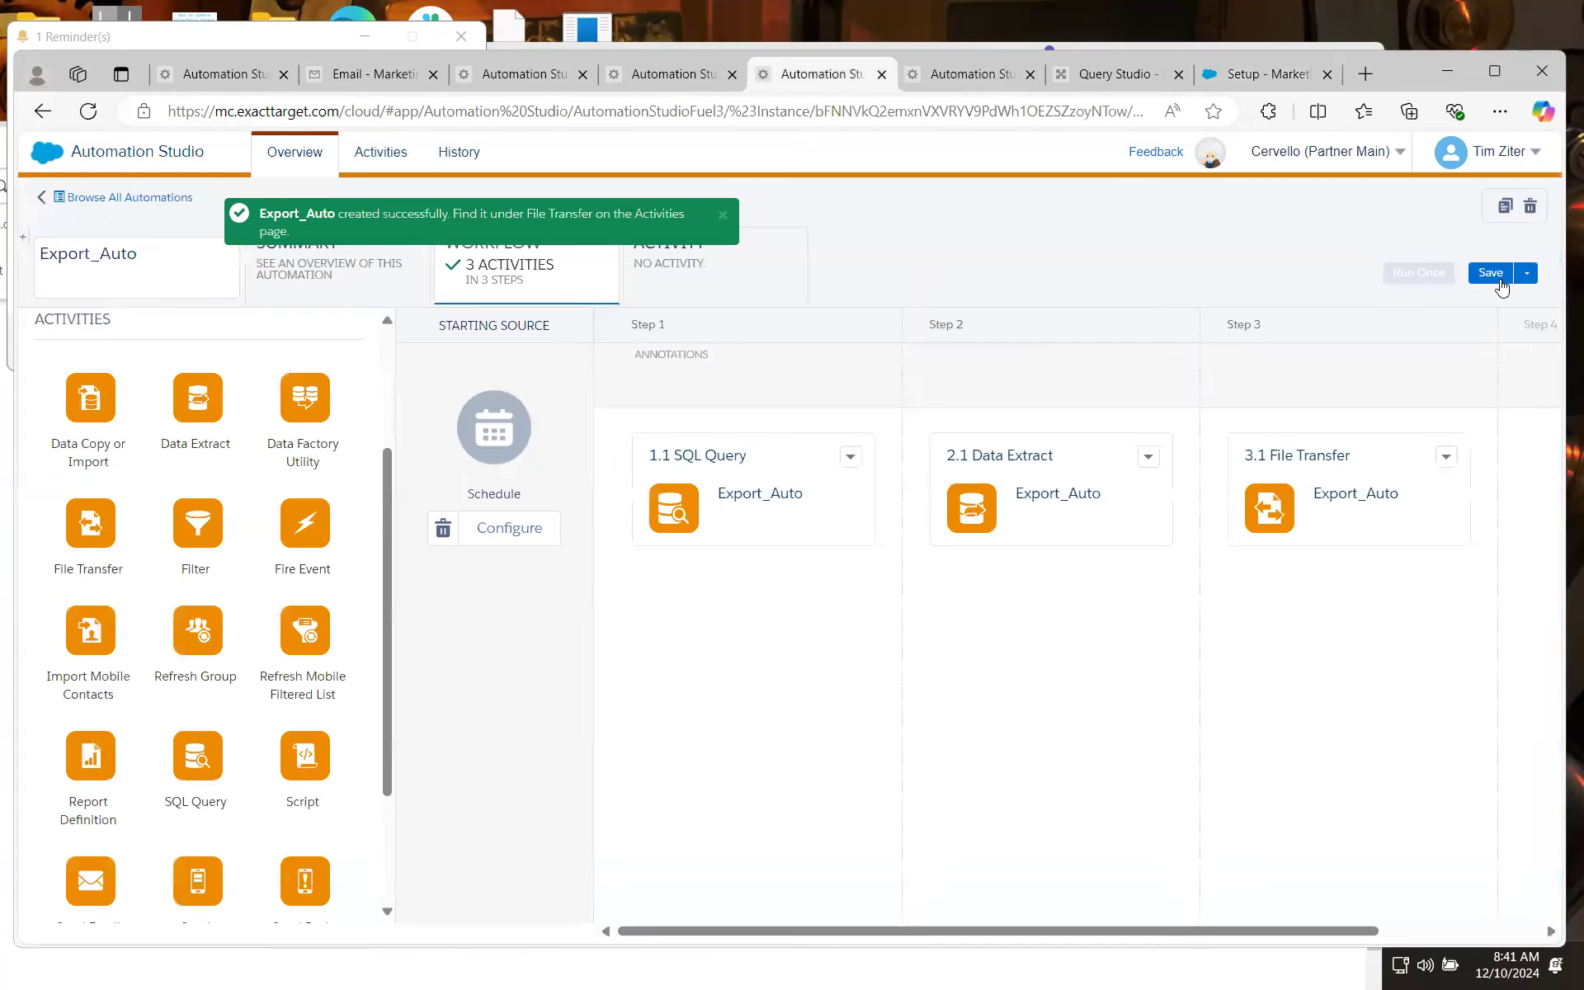
Save the Export_Auto automation and run all three of its activities once
click(1488, 272)
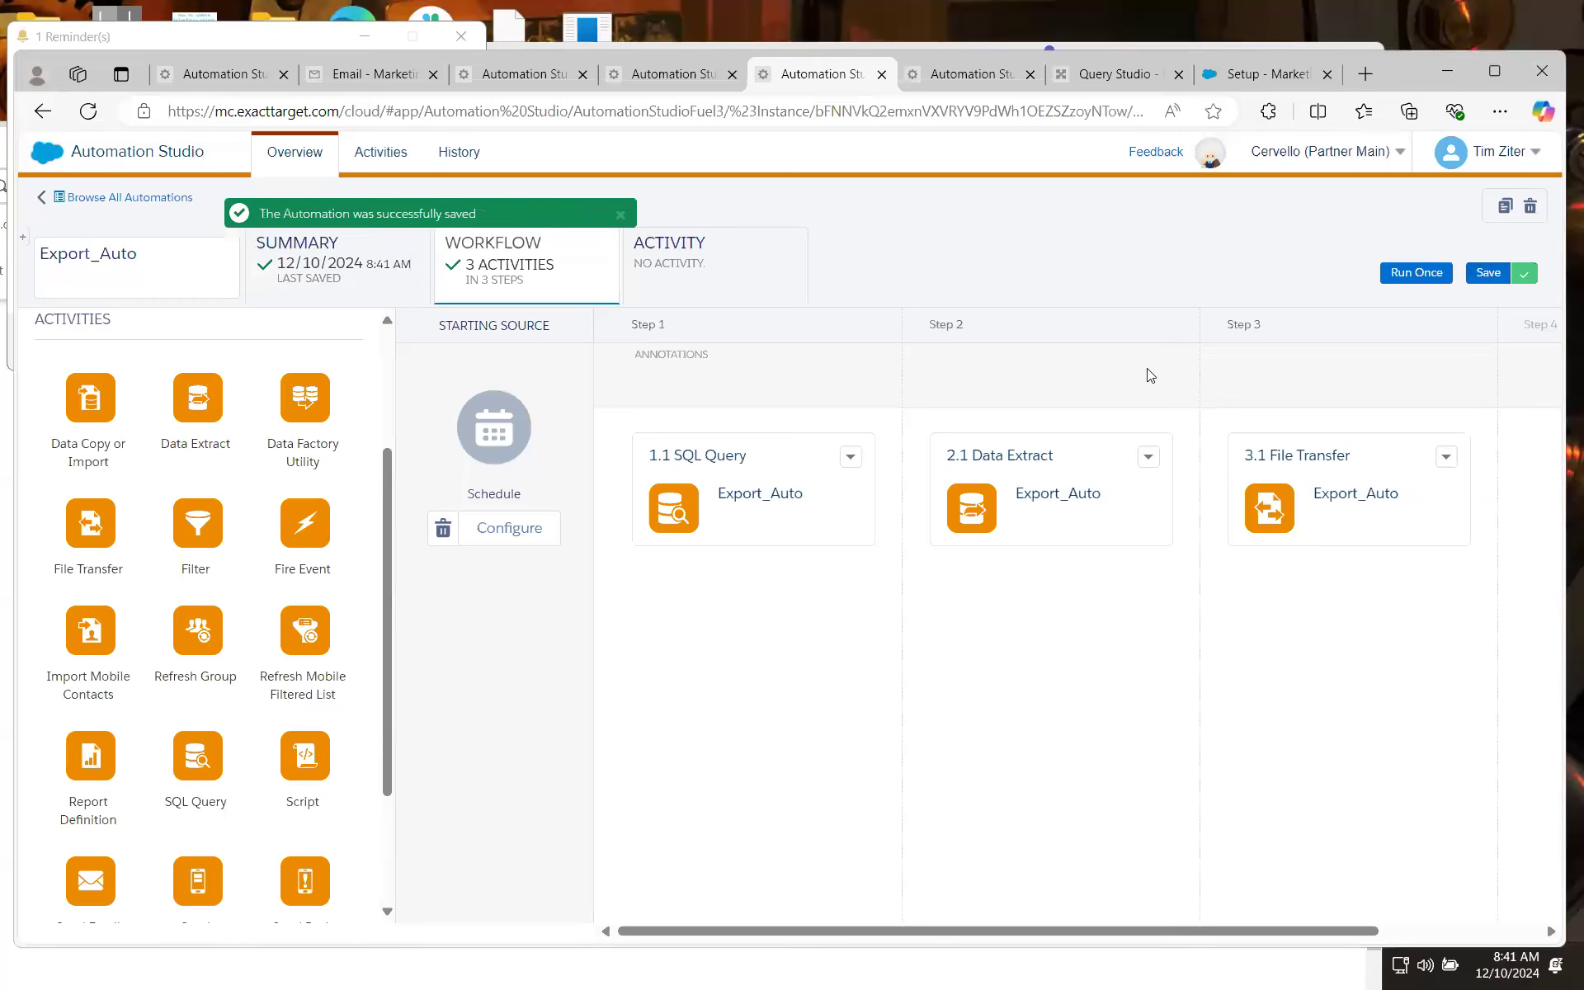
click(1417, 272)
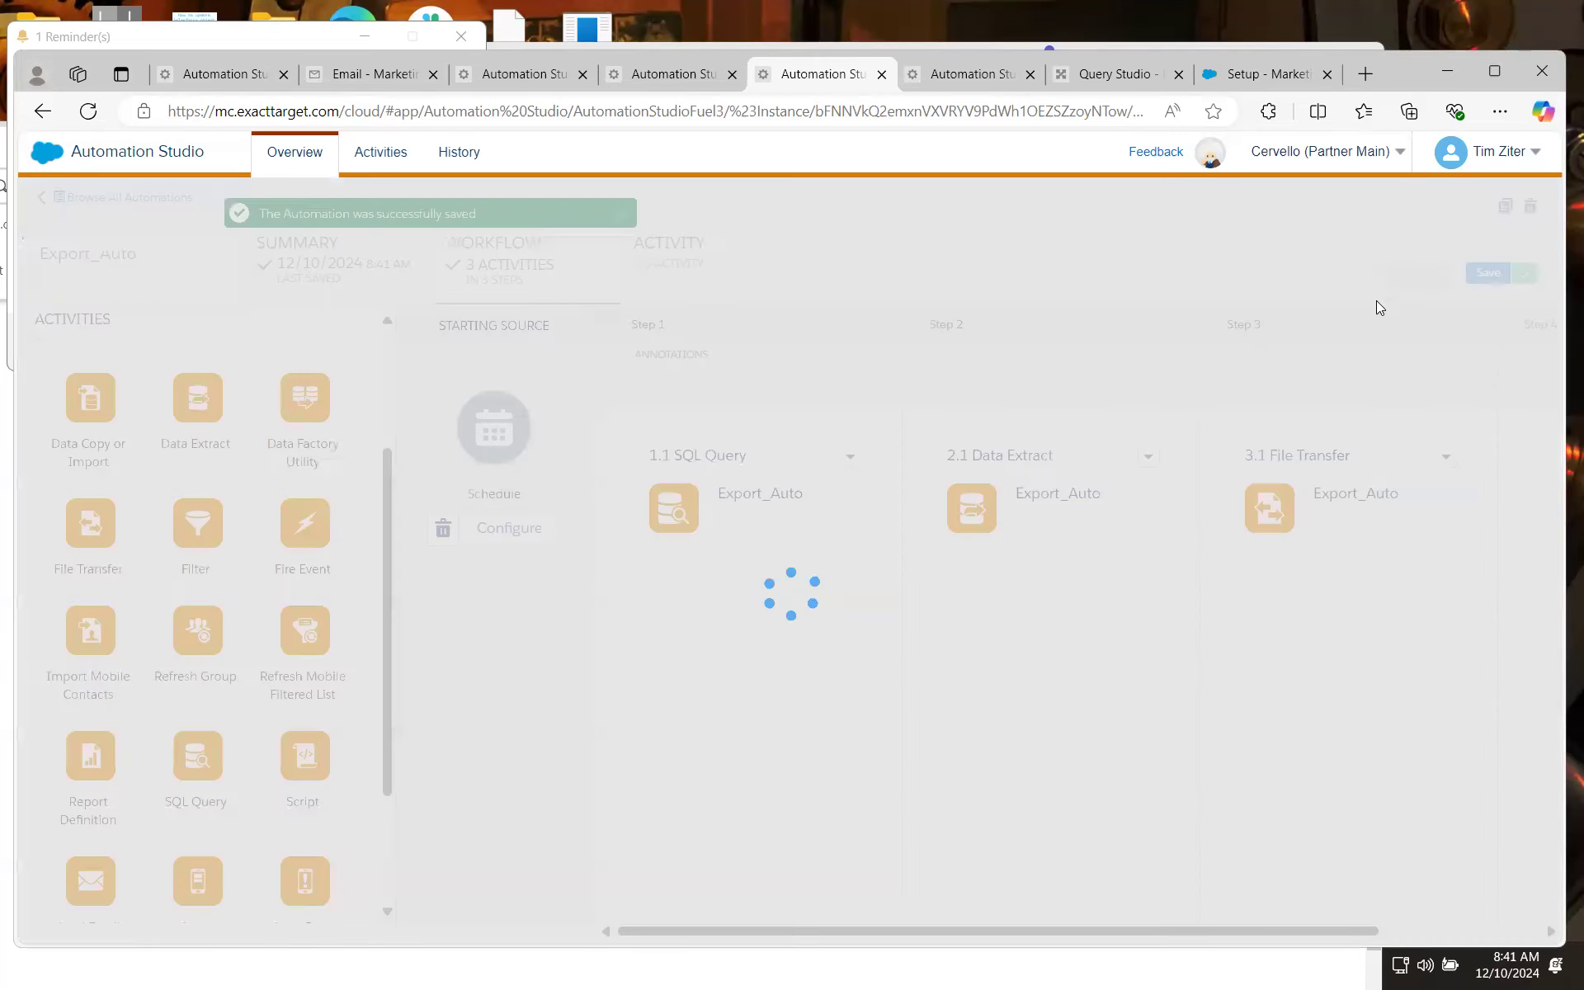
click(1389, 333)
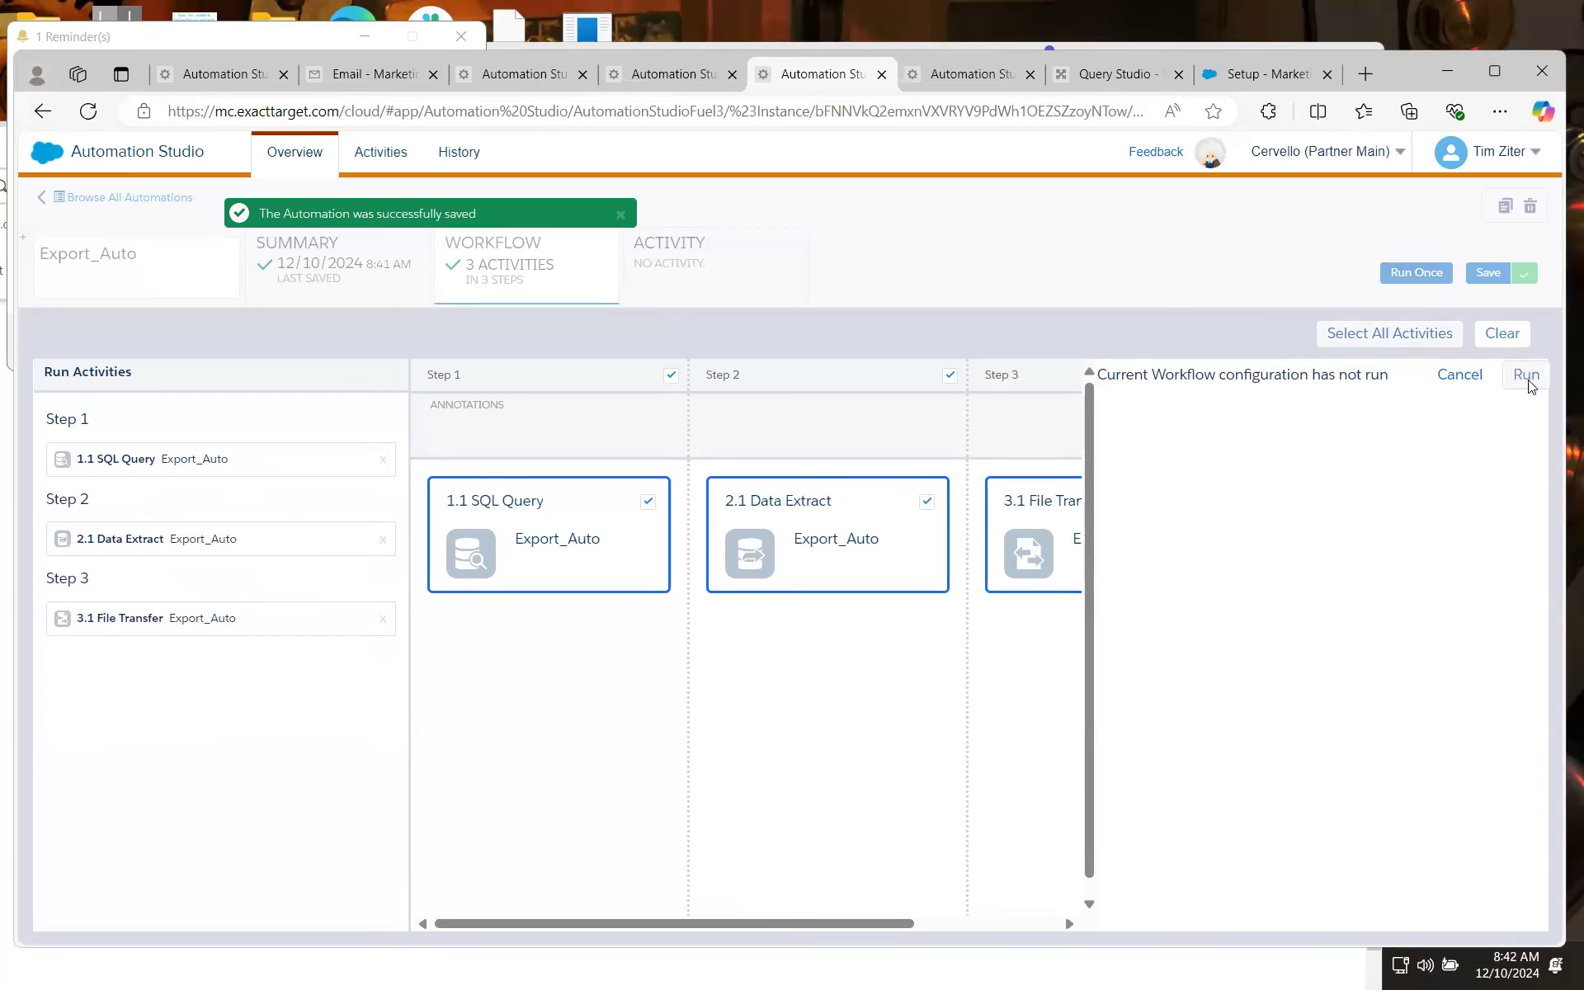
click(1527, 375)
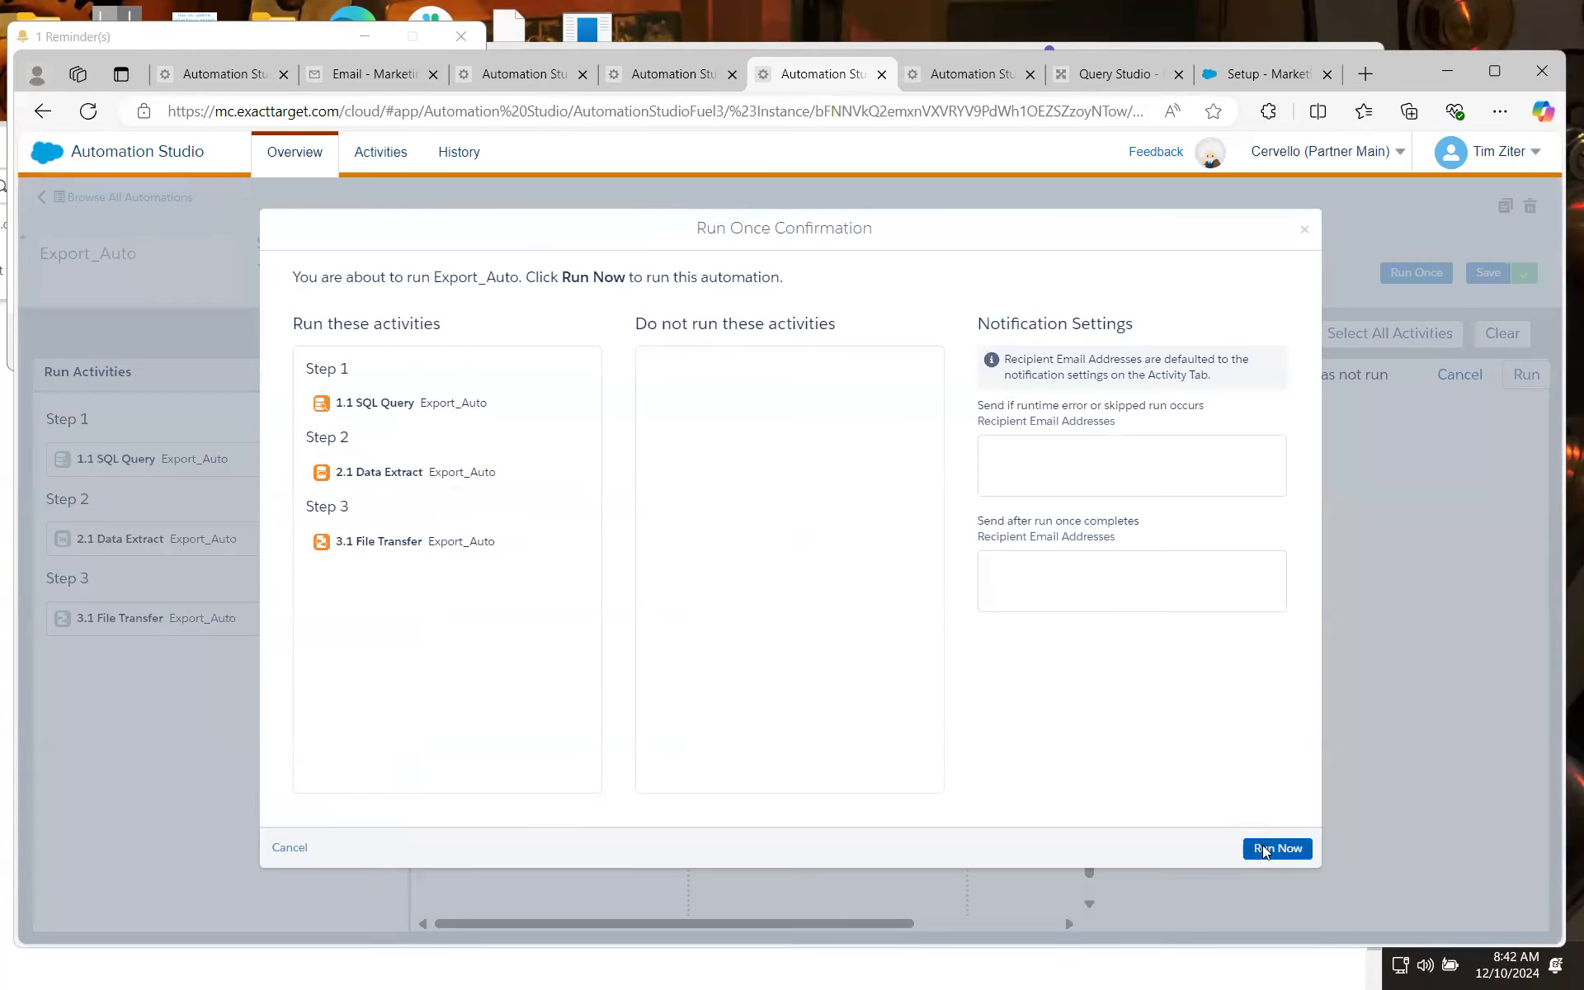
click(1264, 852)
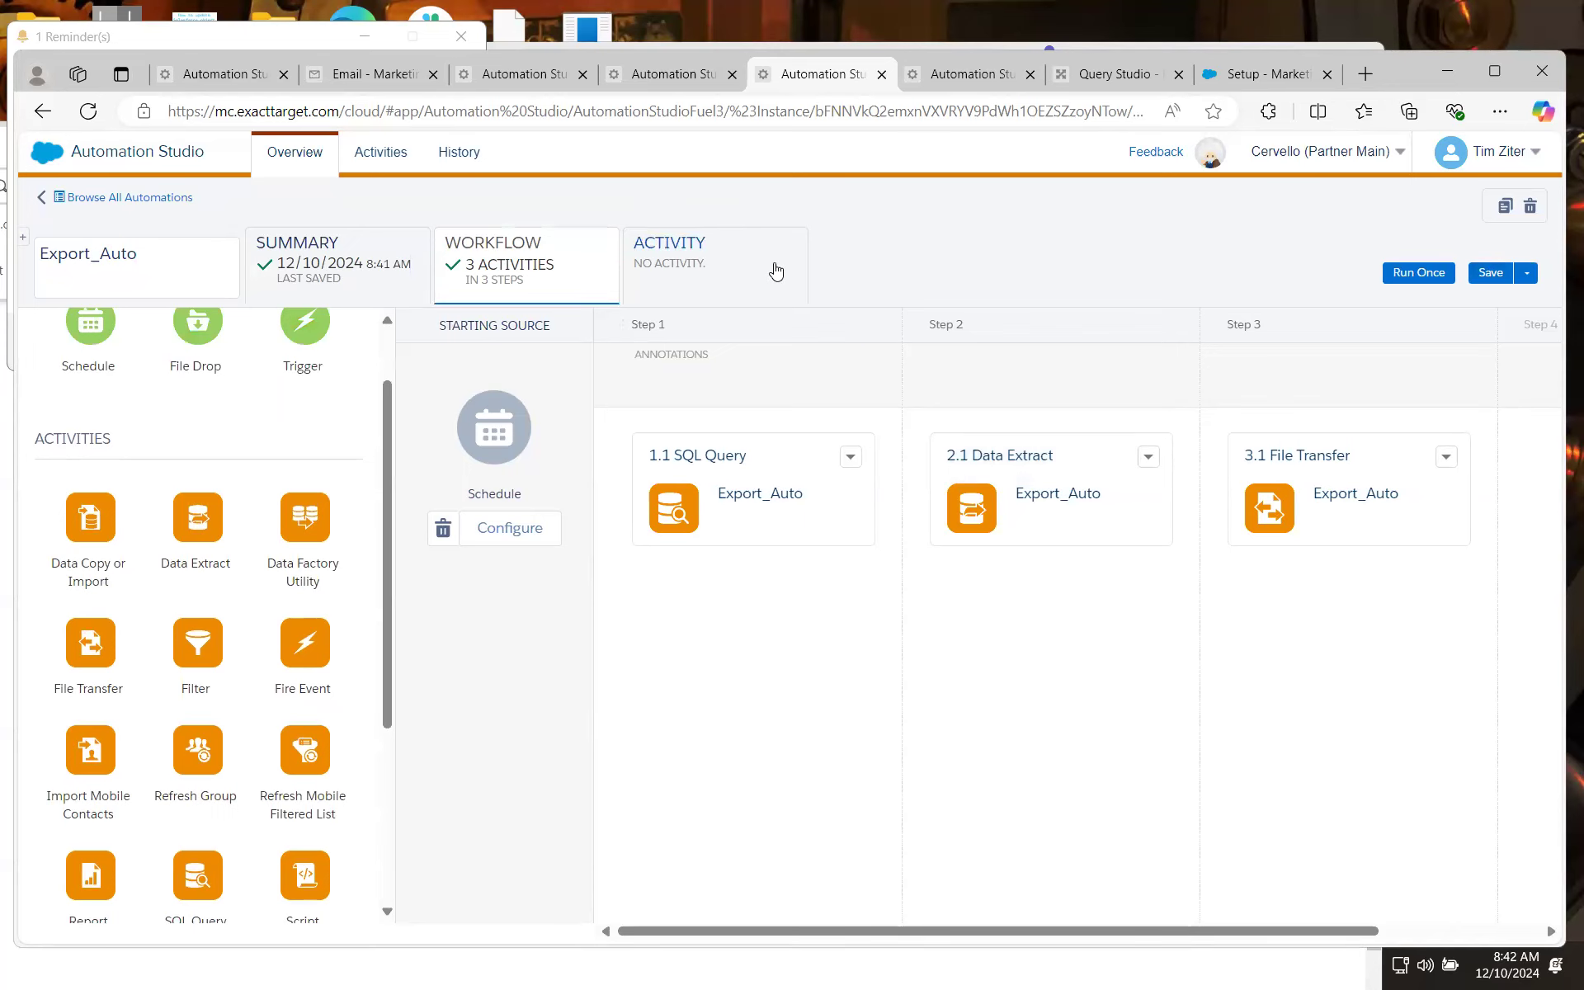
Check the automation's run log and examine the records in the EngagementDE data extension
click(761, 269)
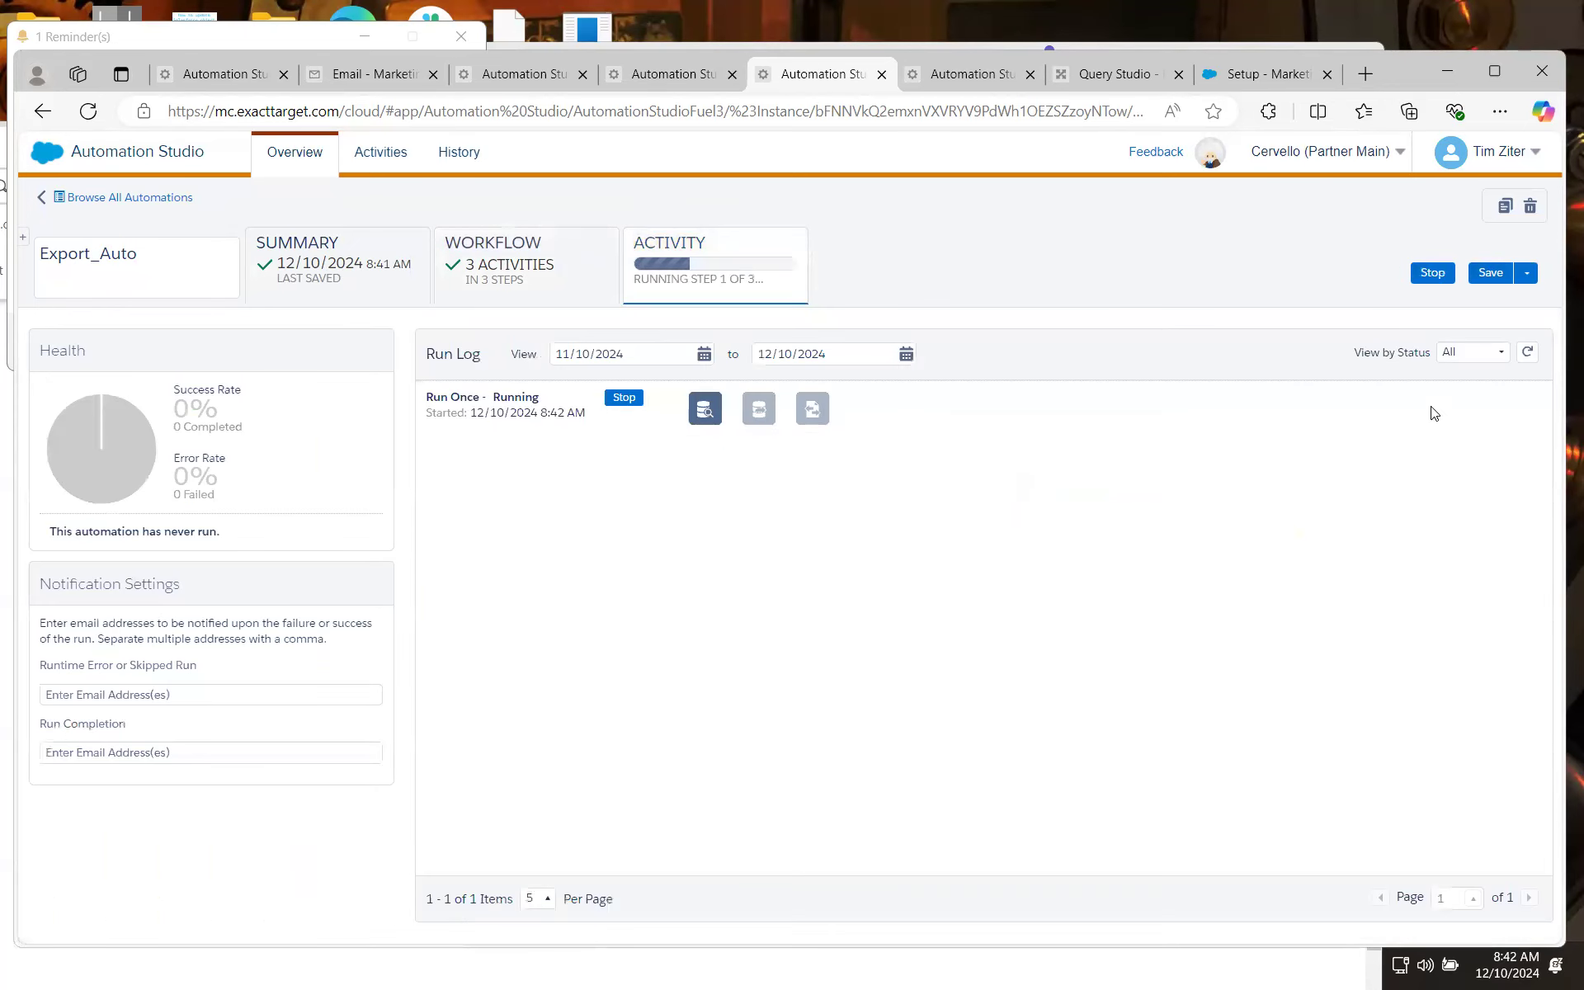
click(1527, 352)
click(332, 74)
click(235, 198)
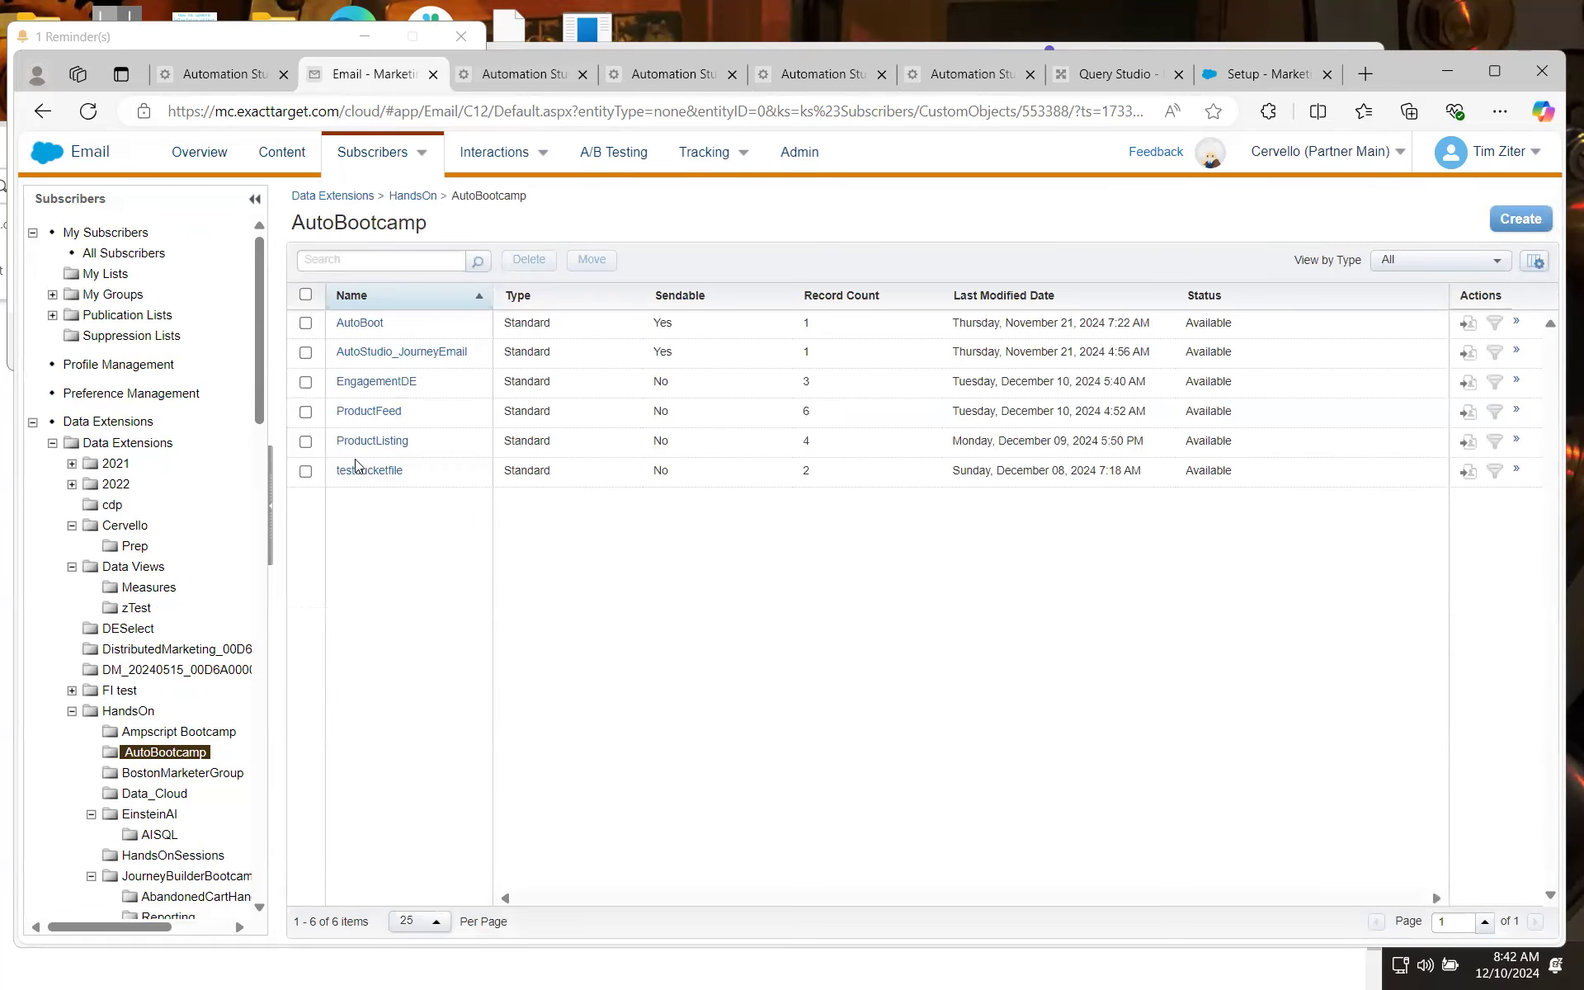
click(386, 383)
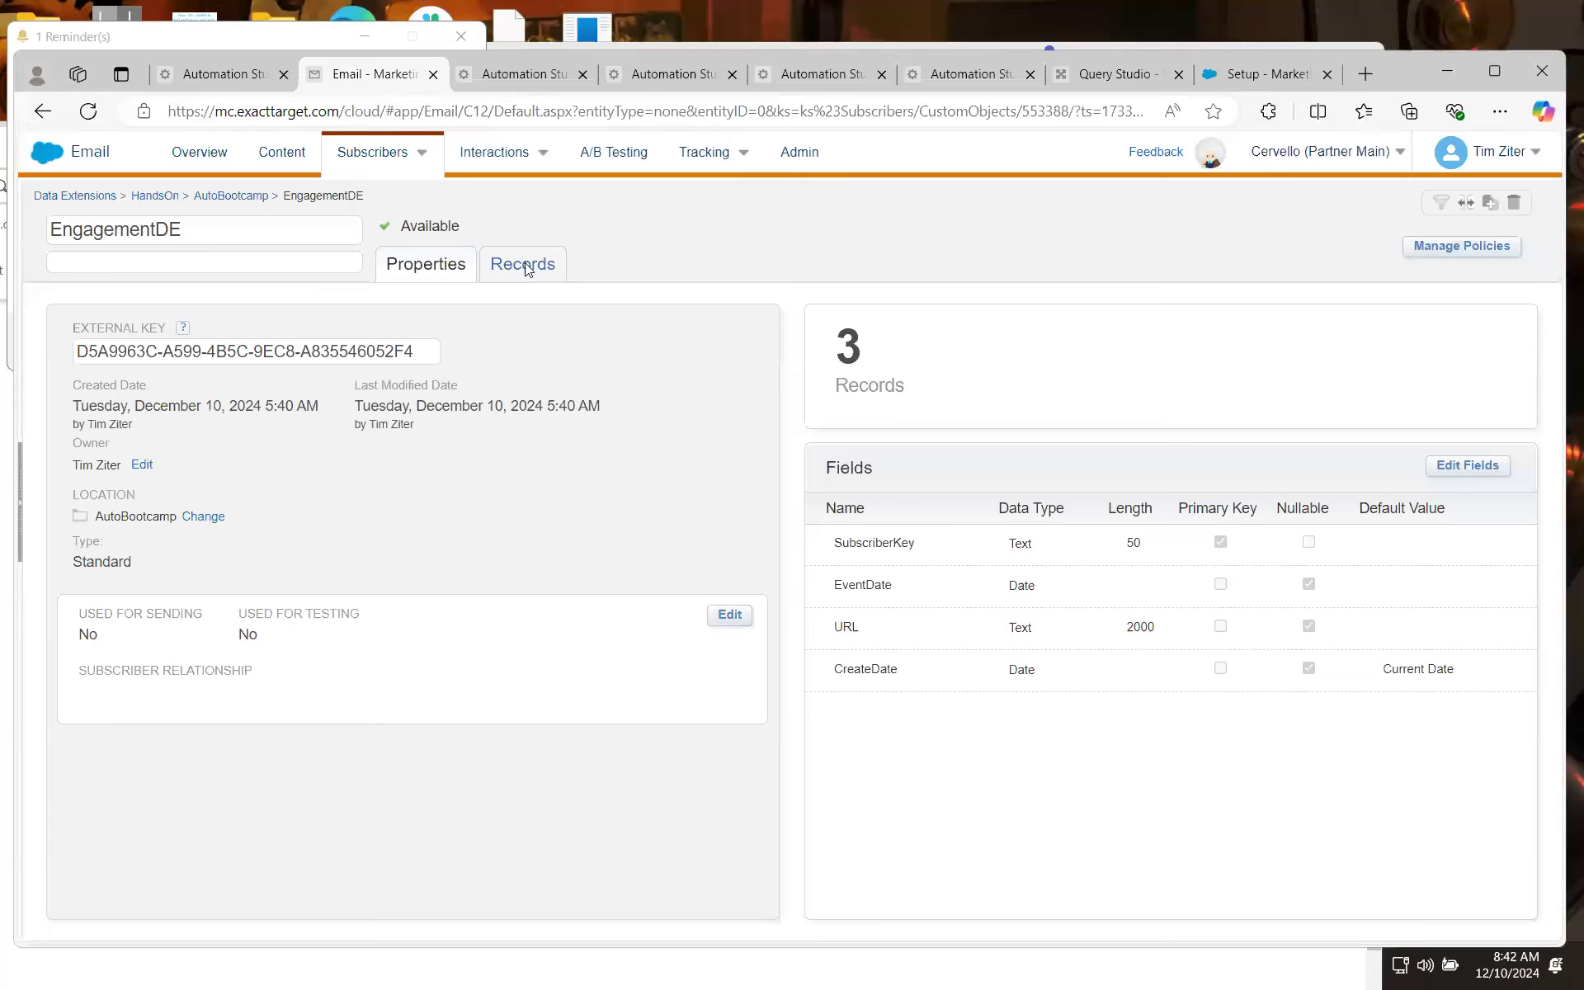
click(522, 265)
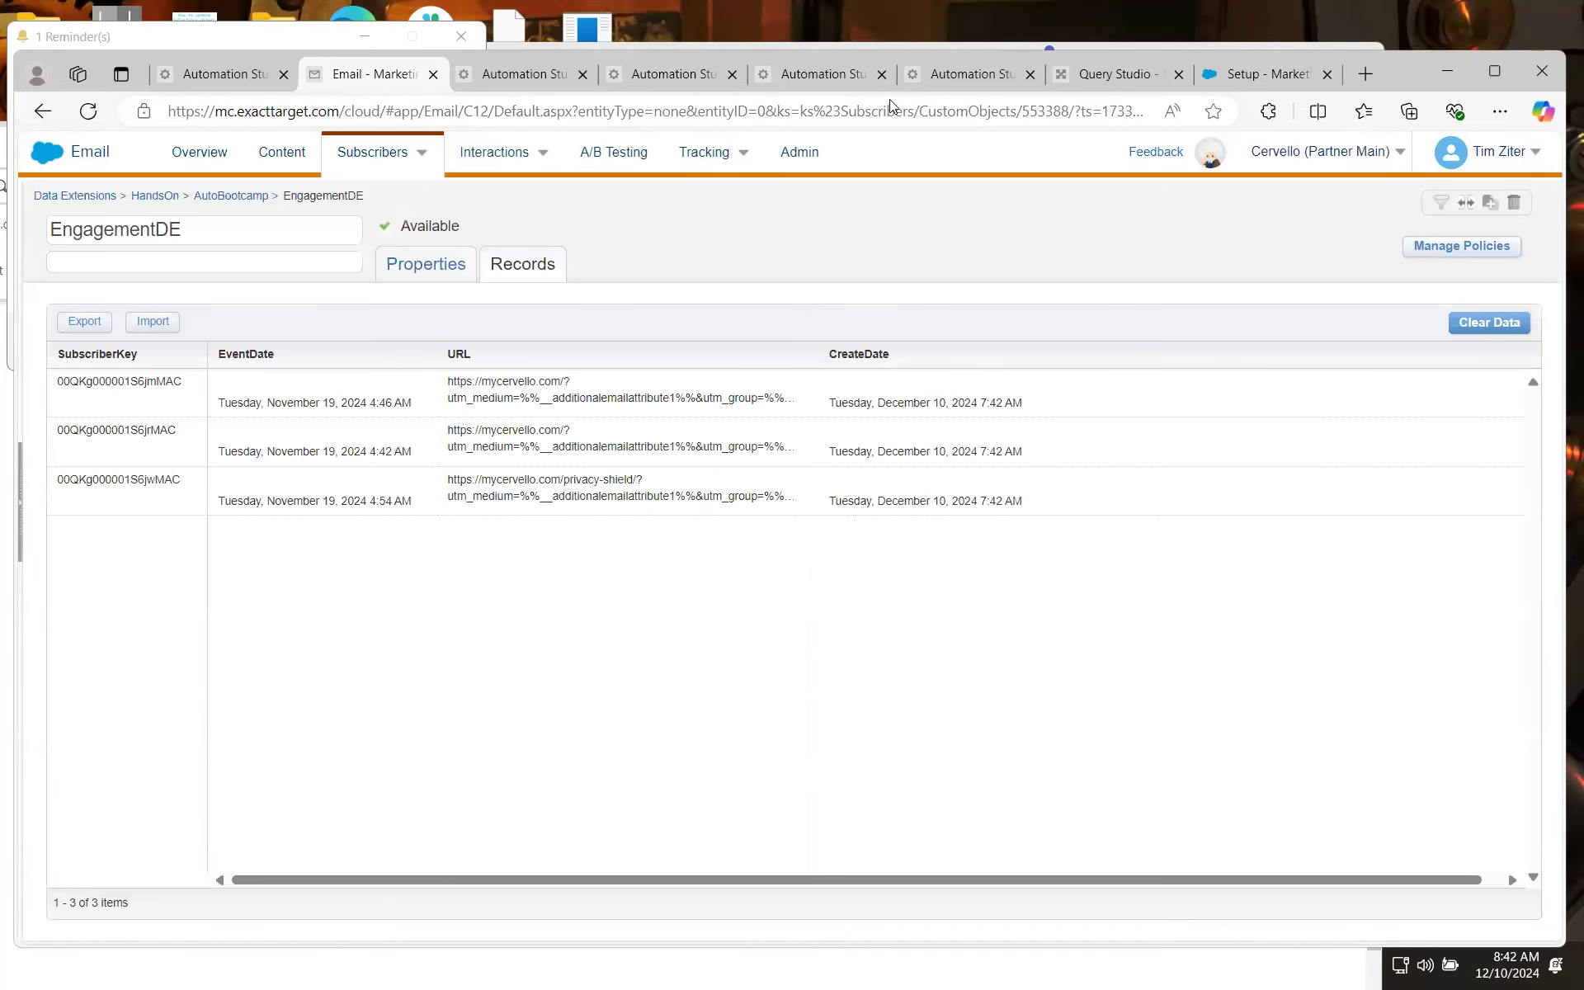
Return to the Export_Auto run log and keep refreshing it until all three steps finish
click(832, 71)
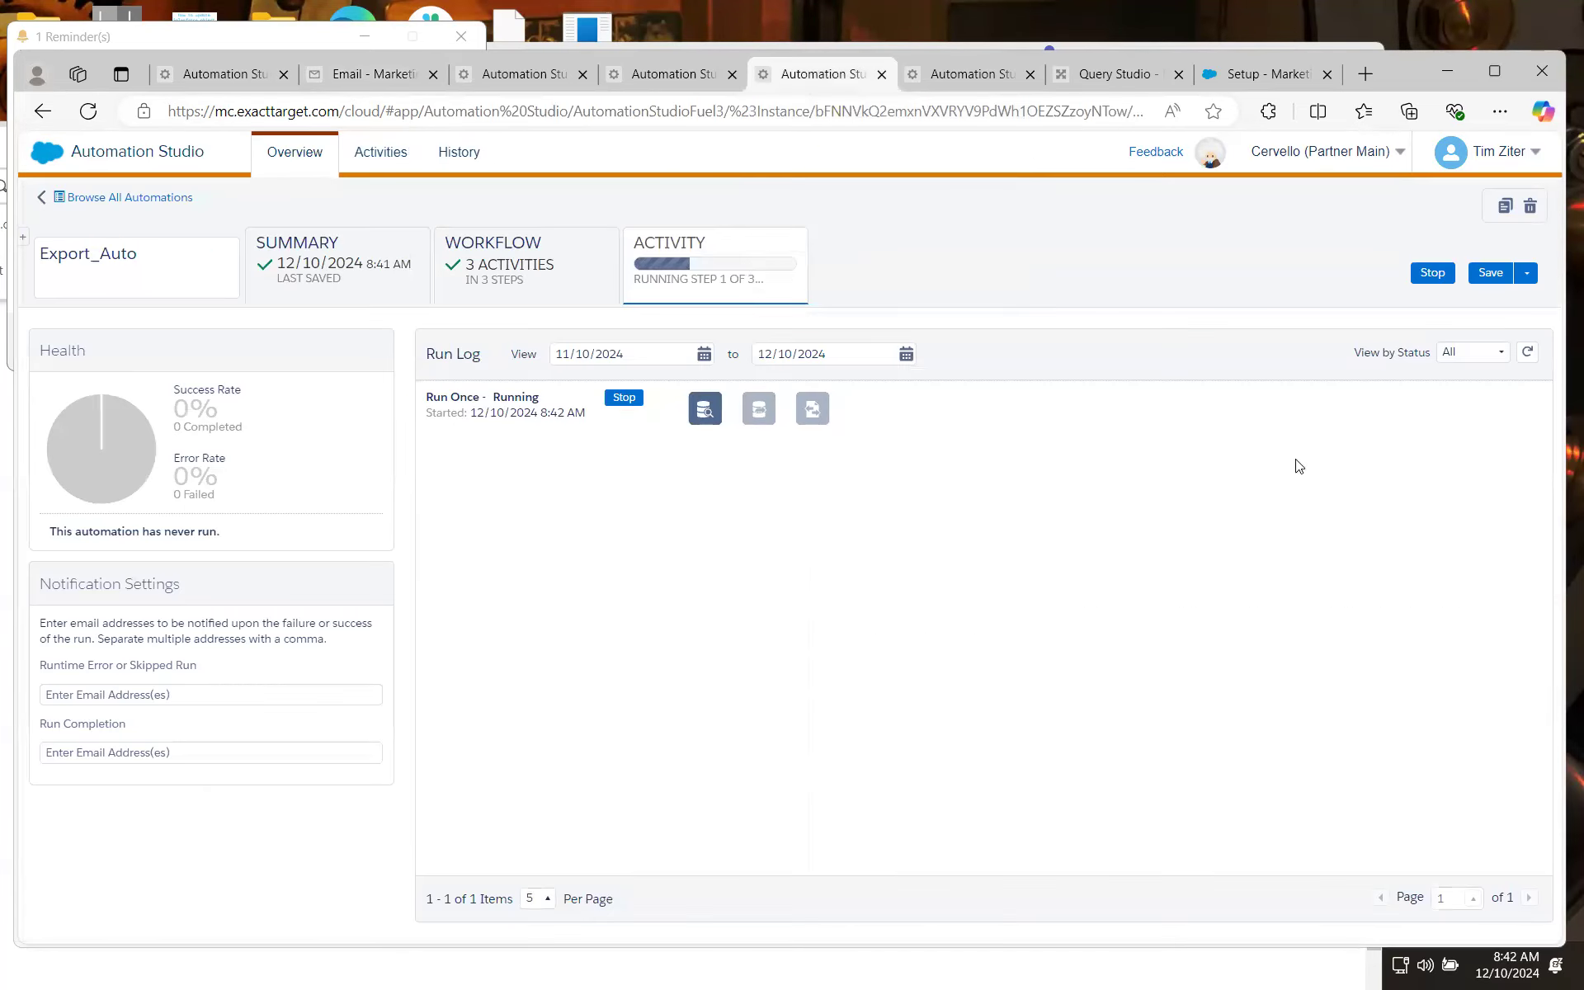
click(1530, 355)
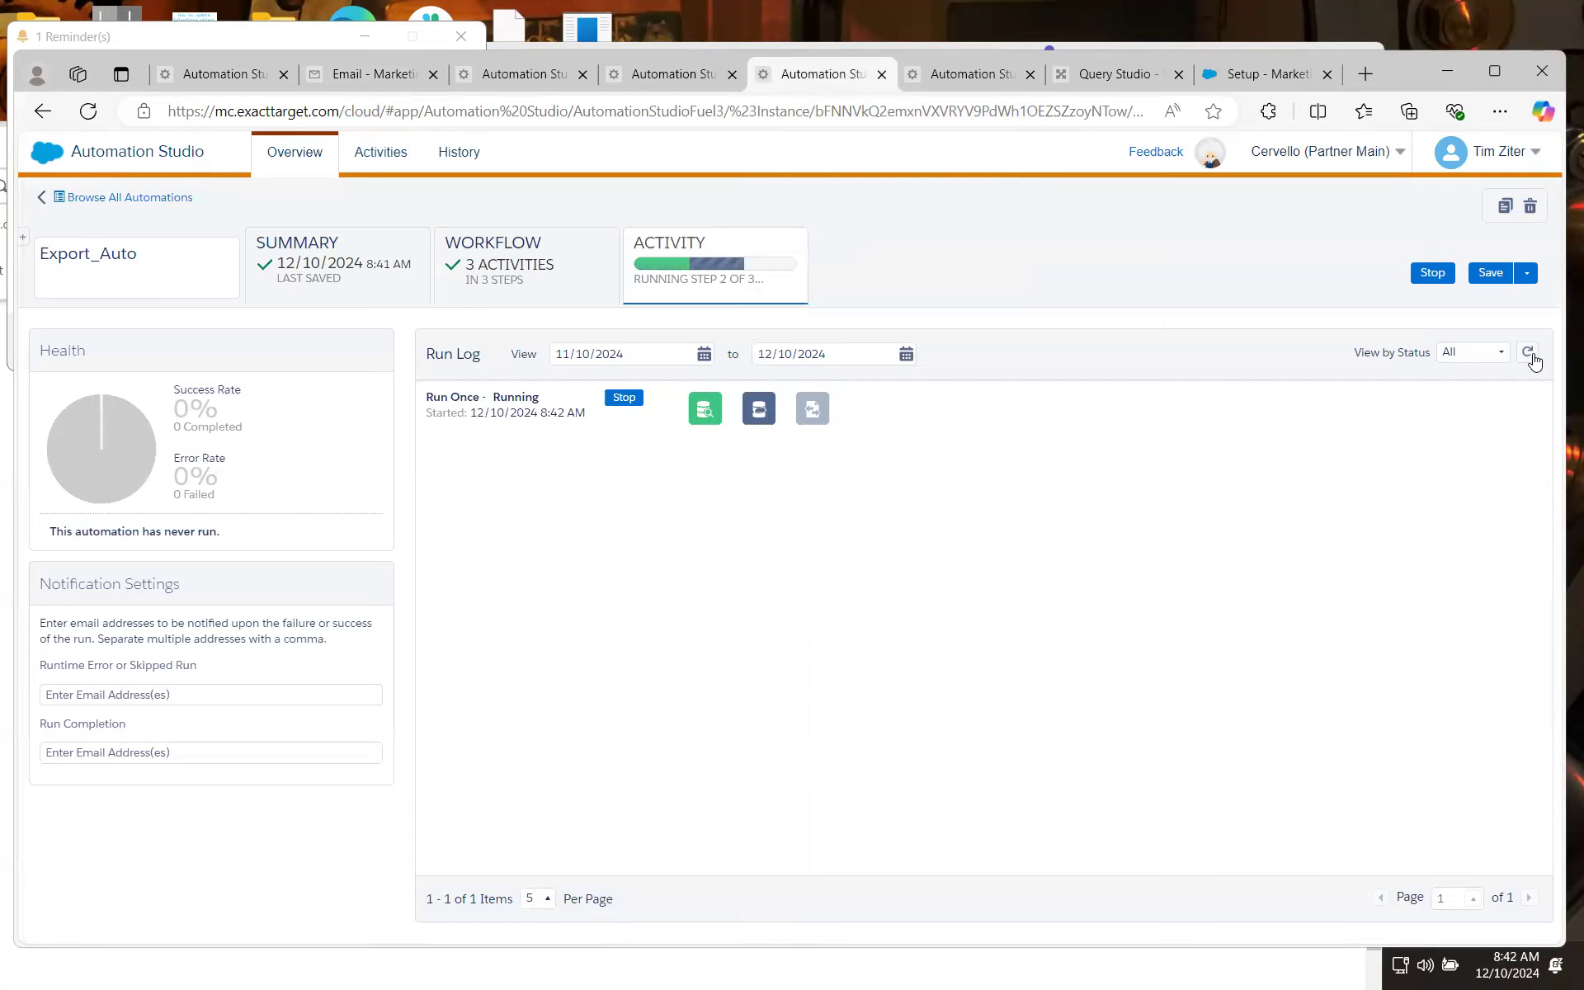
click(1531, 356)
click(1532, 356)
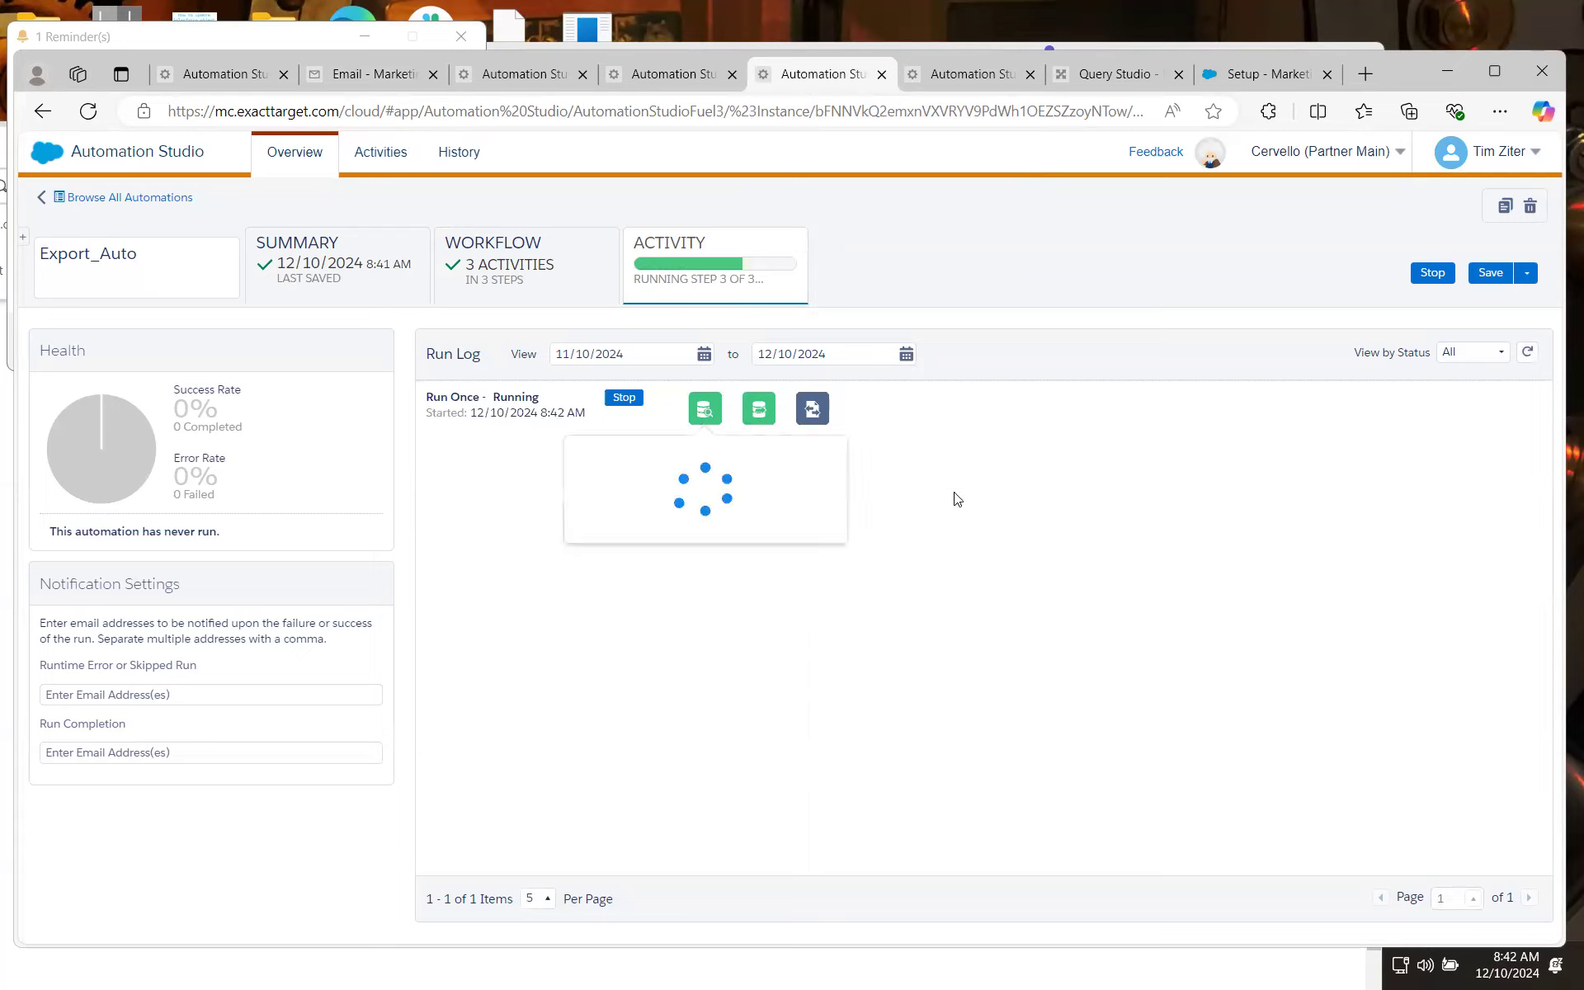
click(1528, 356)
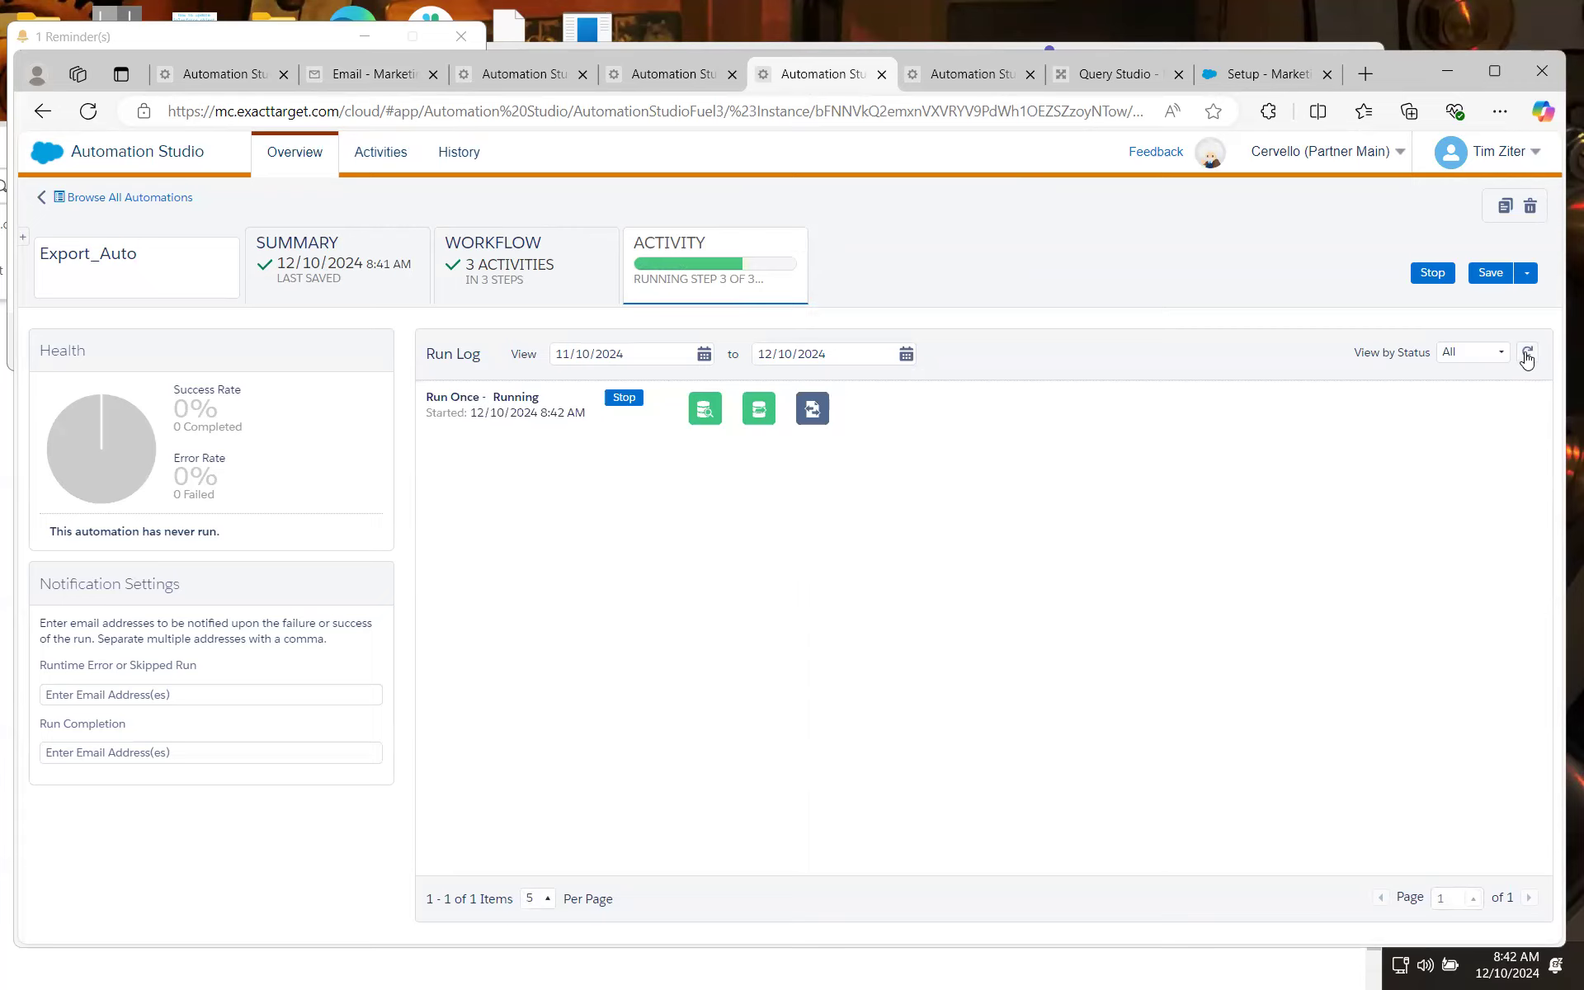
click(1527, 356)
click(1527, 356)
click(1527, 356)
click(1530, 354)
click(1528, 354)
click(1529, 354)
click(1529, 354)
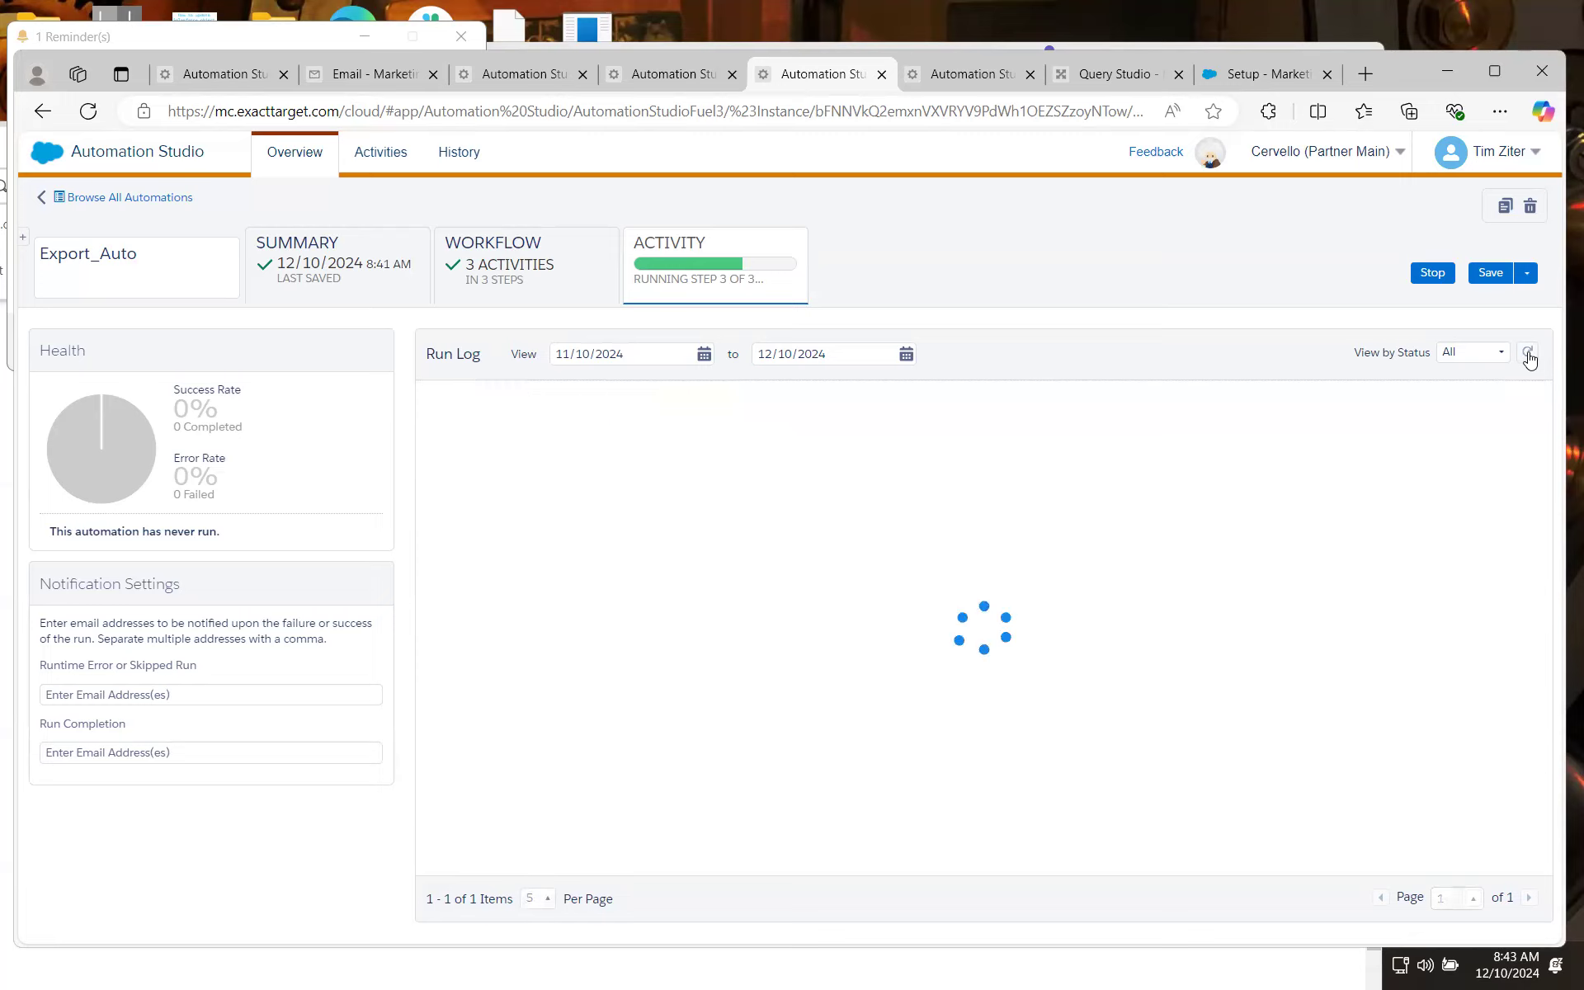
click(1529, 355)
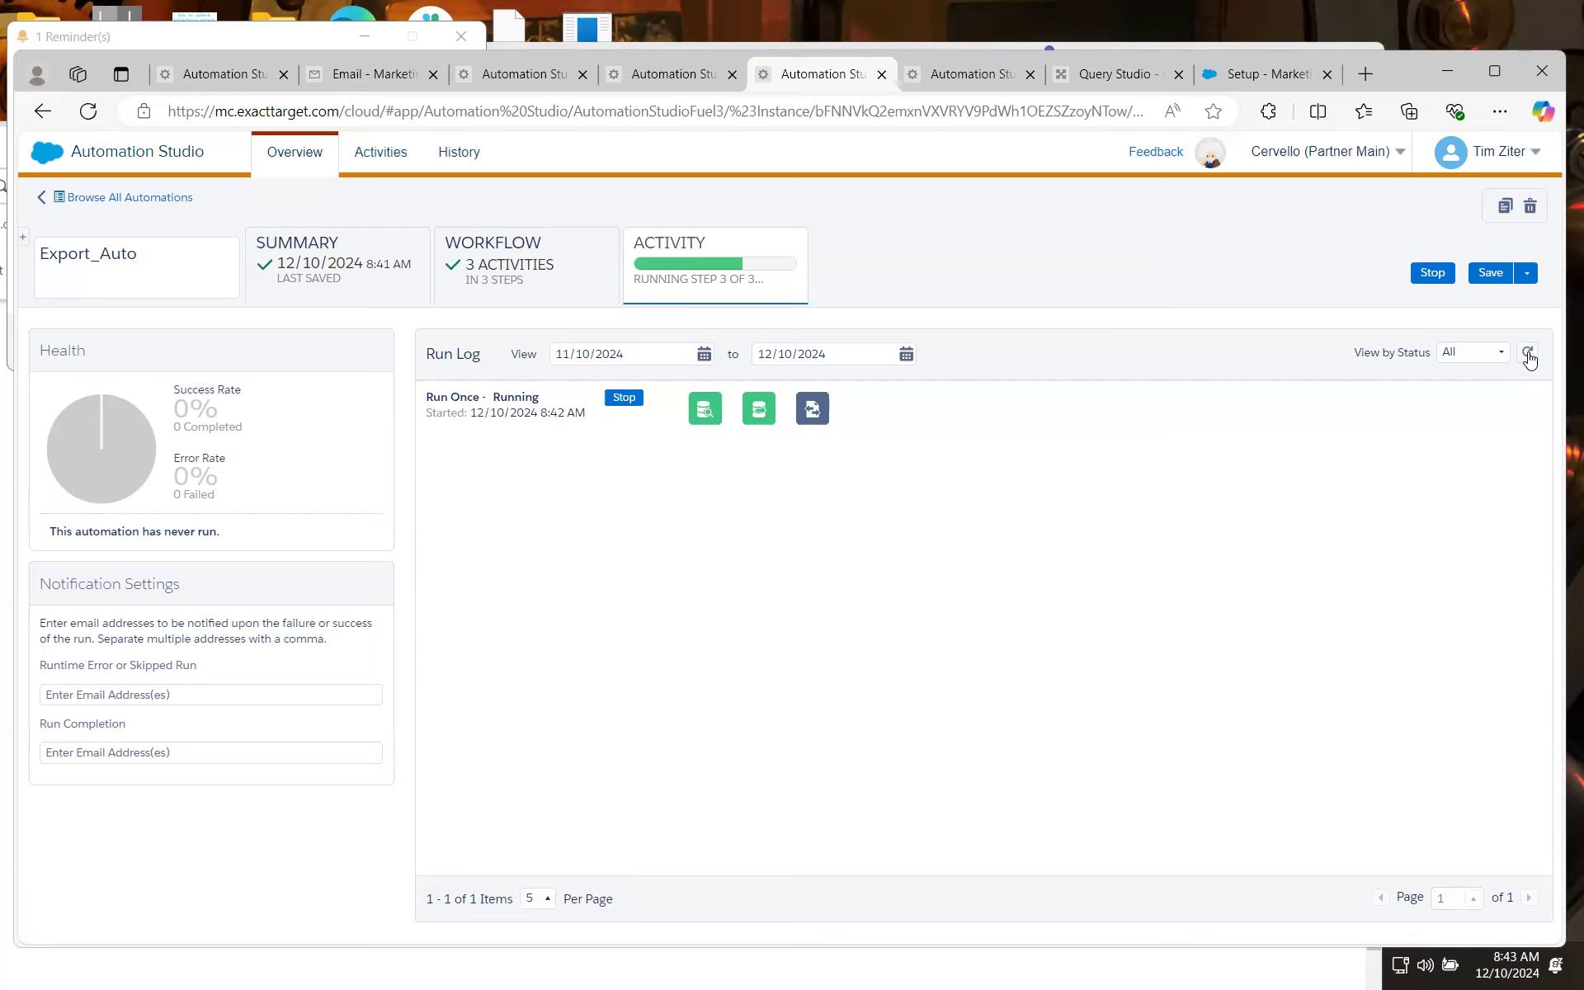
click(1529, 355)
click(1529, 355)
click(1529, 355)
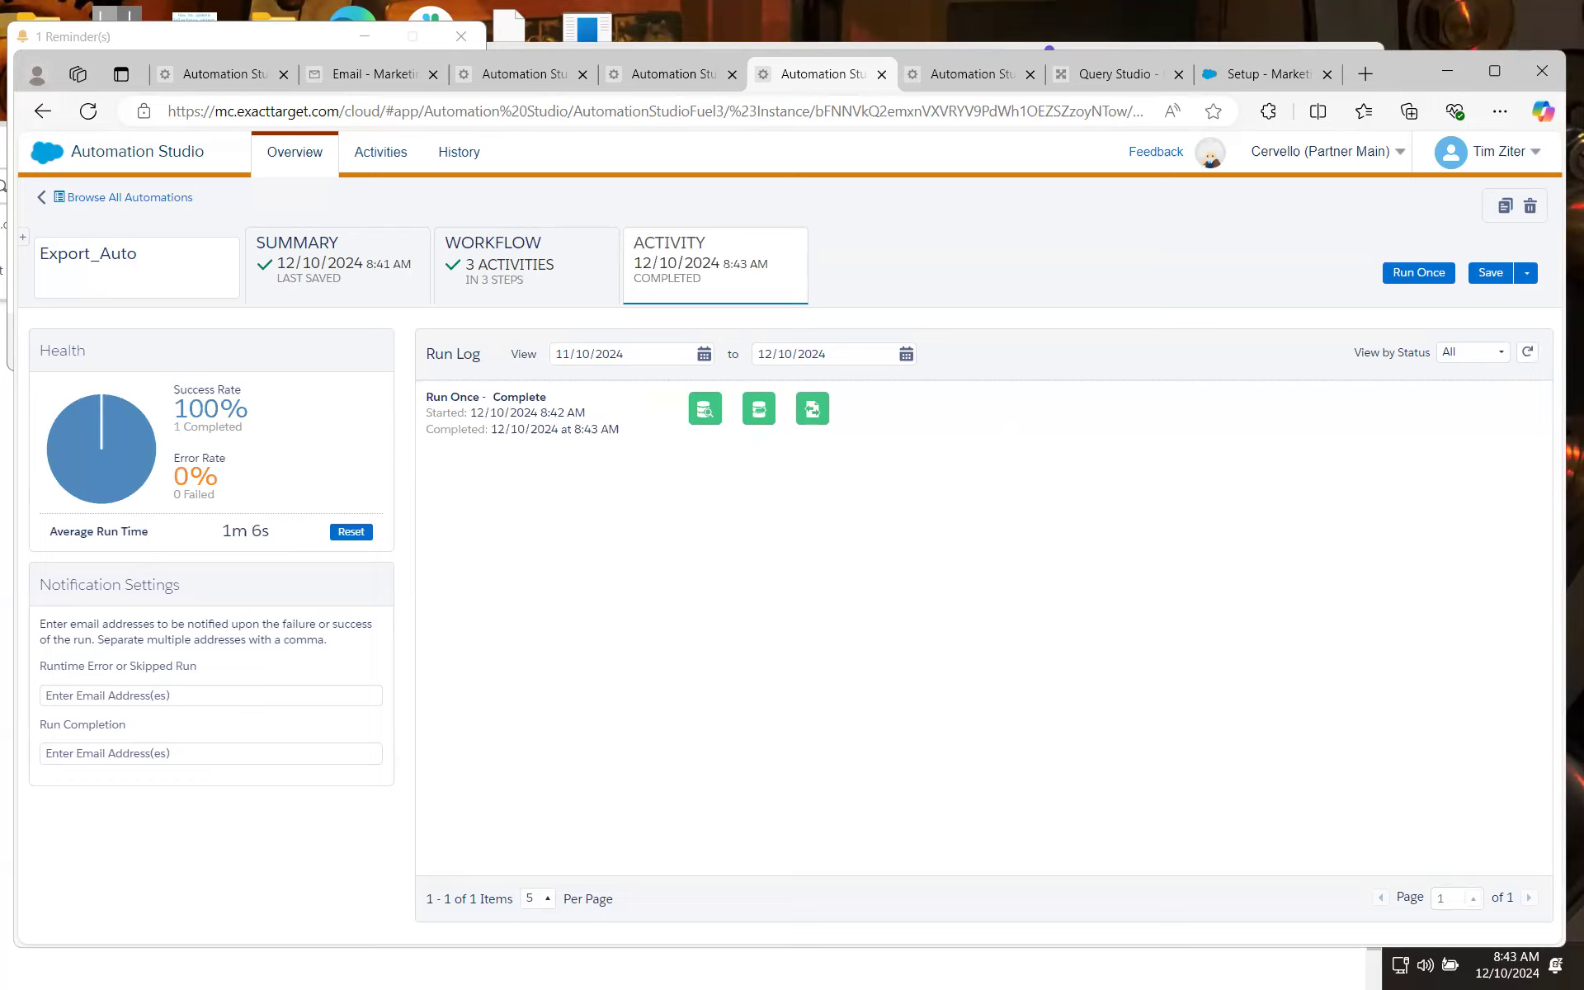
Switch to FileZilla and reload the remote Export folder's listing to check for the exported file
key(alt+Tab)
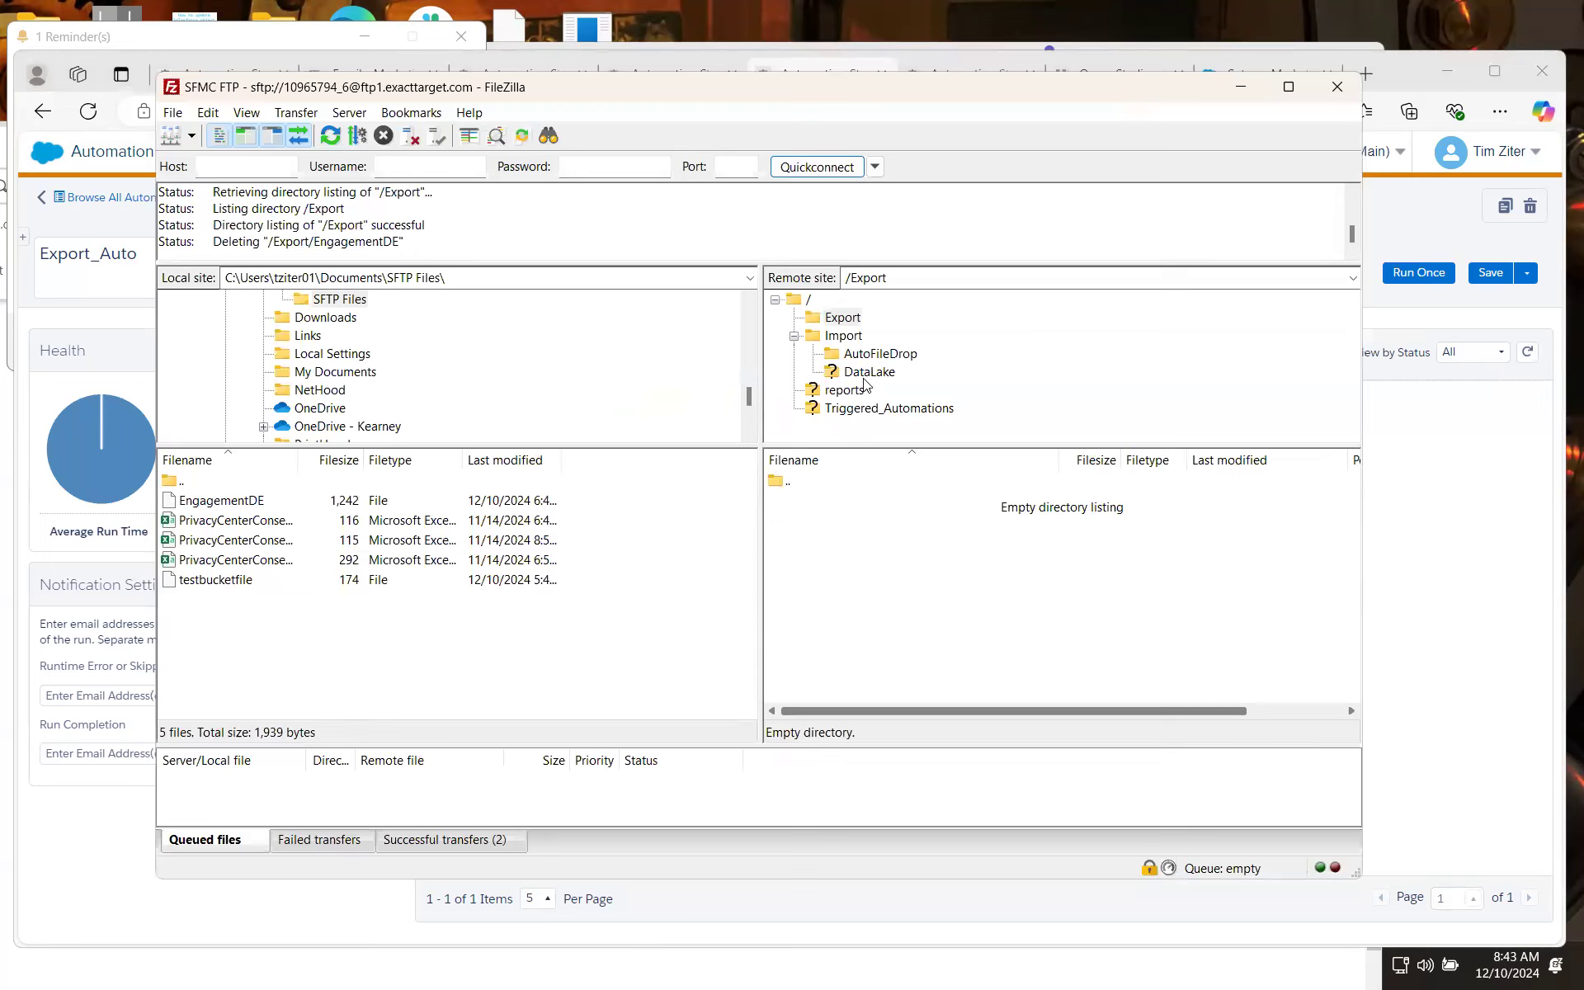
click(845, 336)
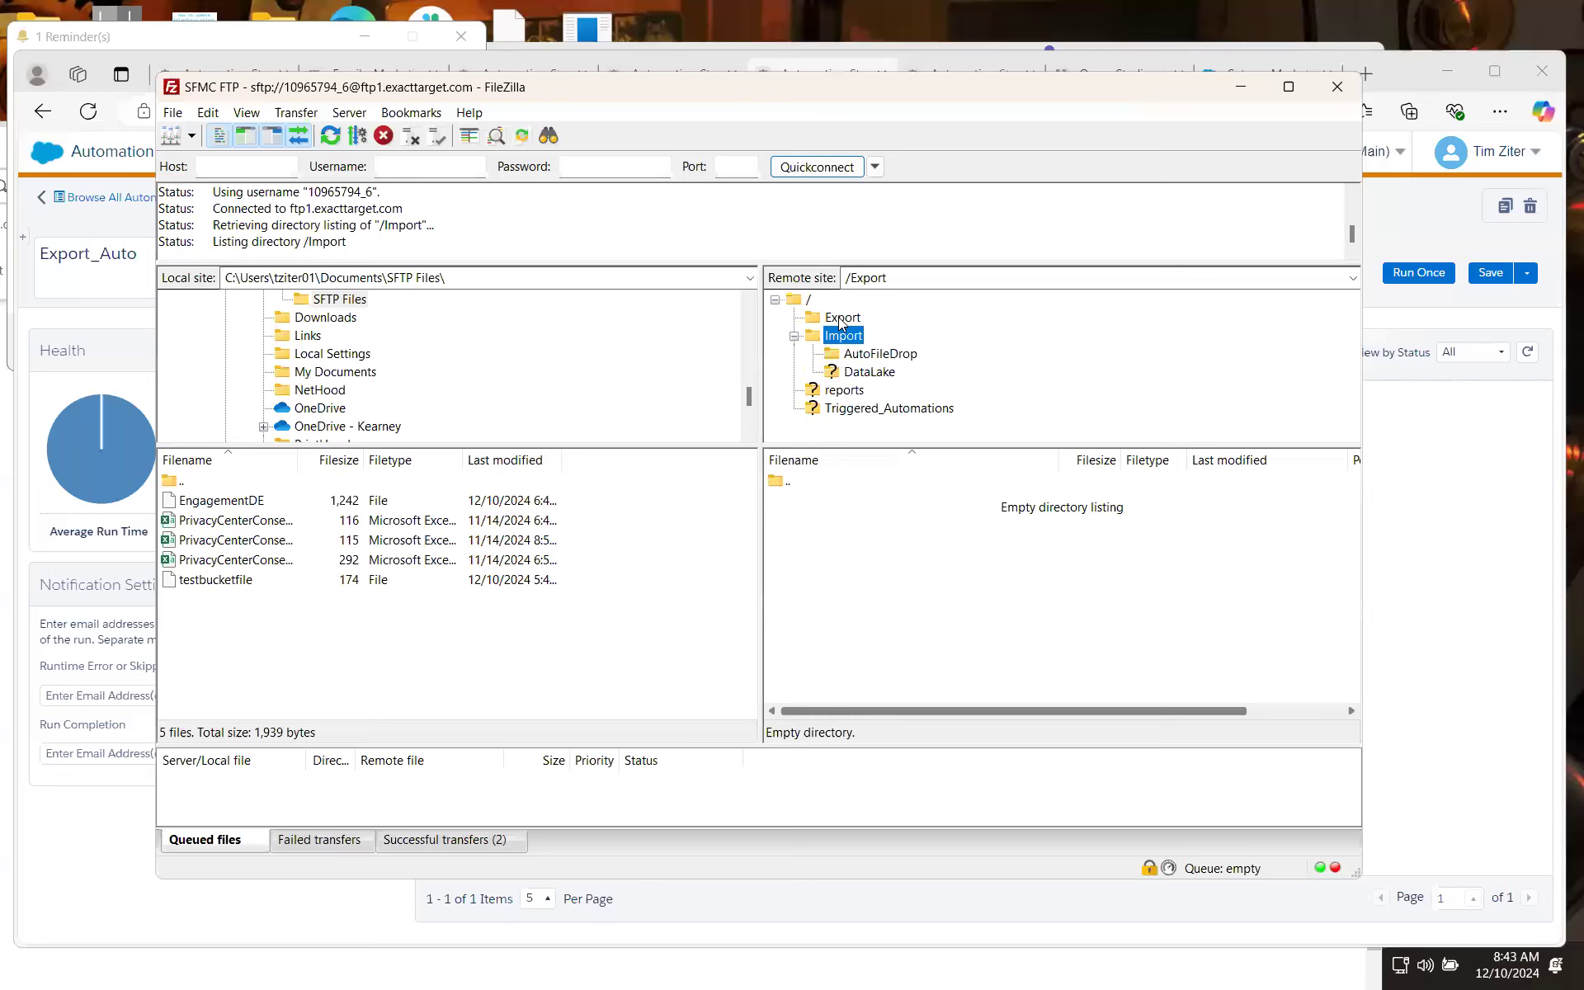
click(842, 320)
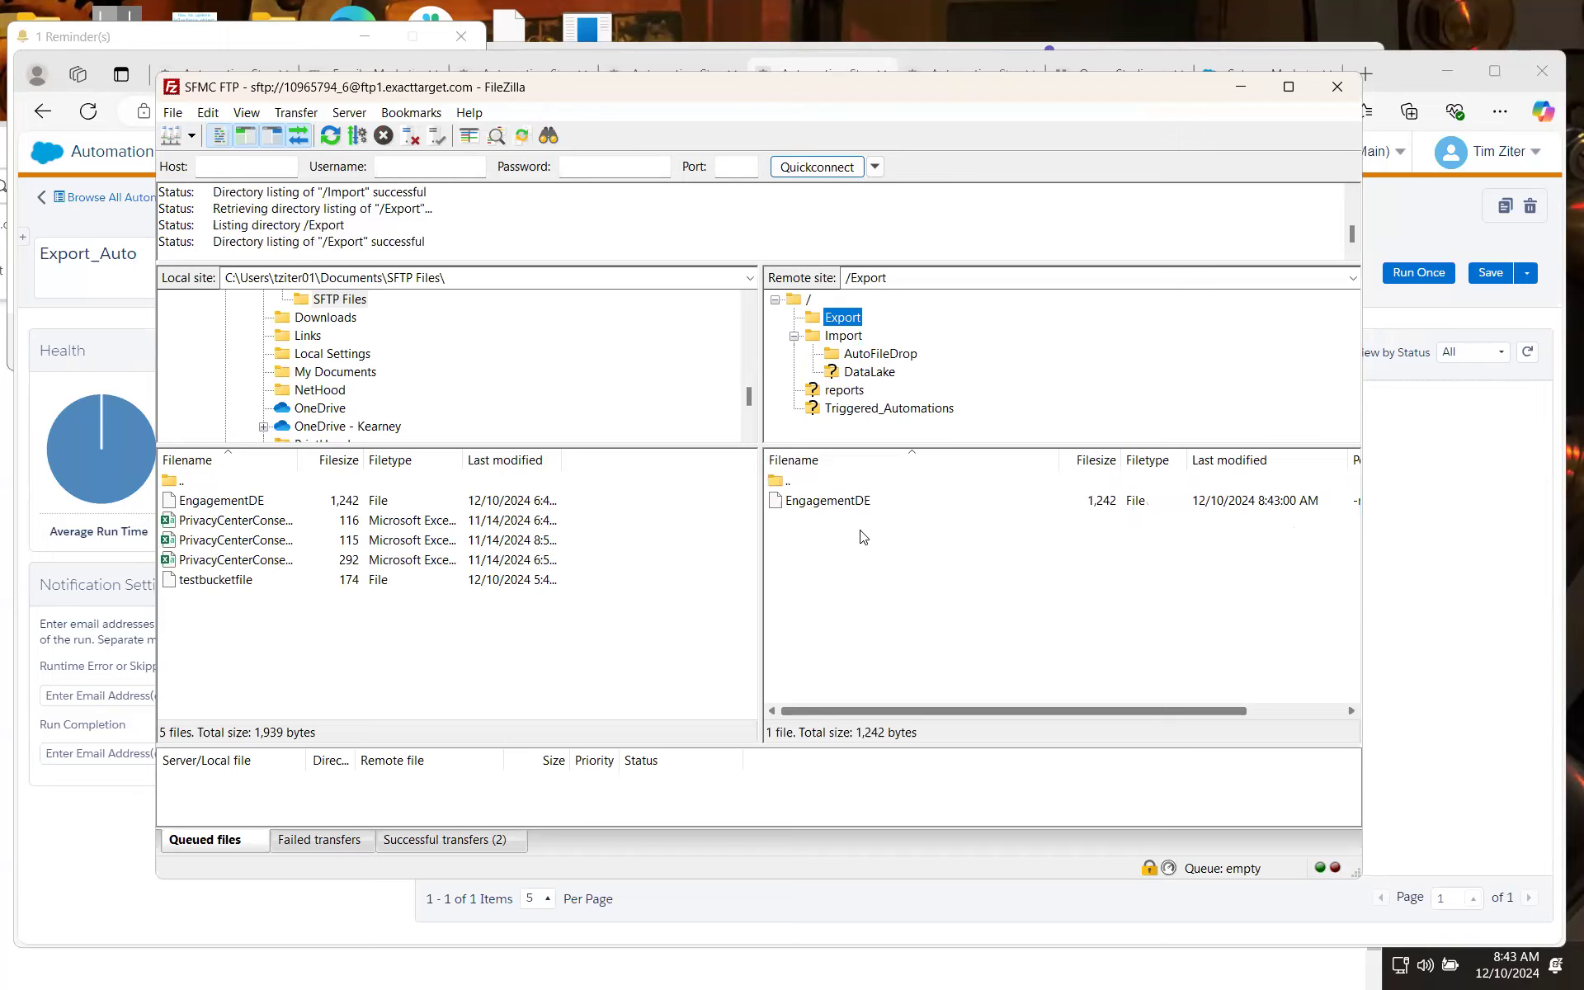
Delete the local EngagementDE file from SFTP Files and download the new copy from the remote Export folder
right_click(235, 507)
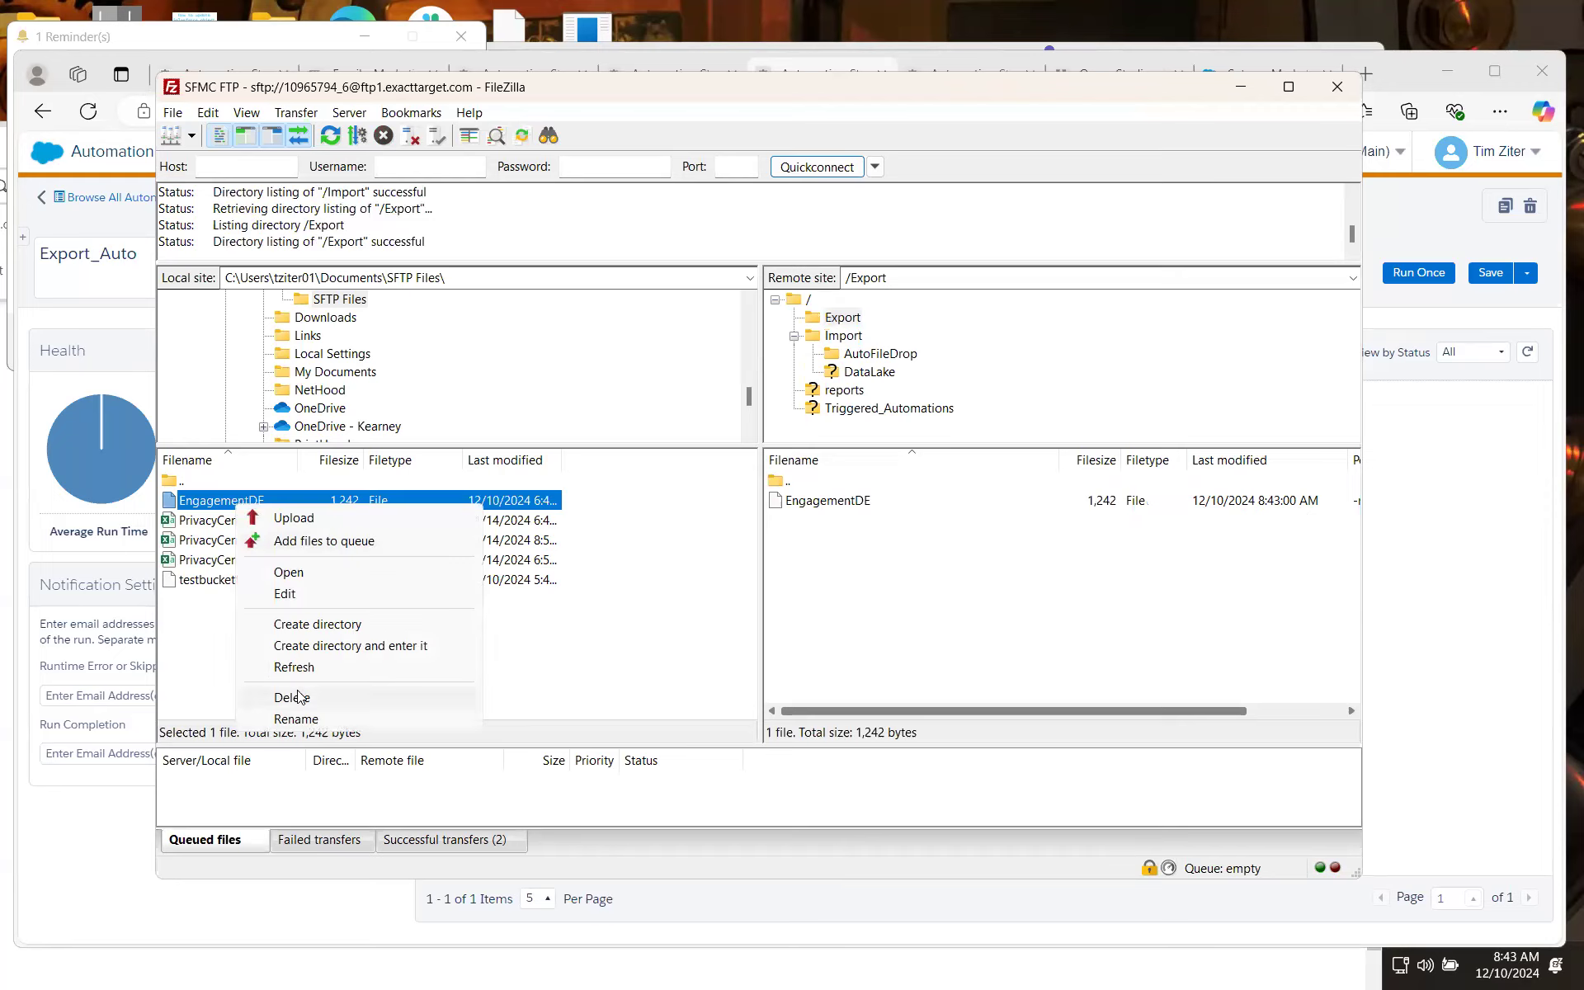
click(299, 698)
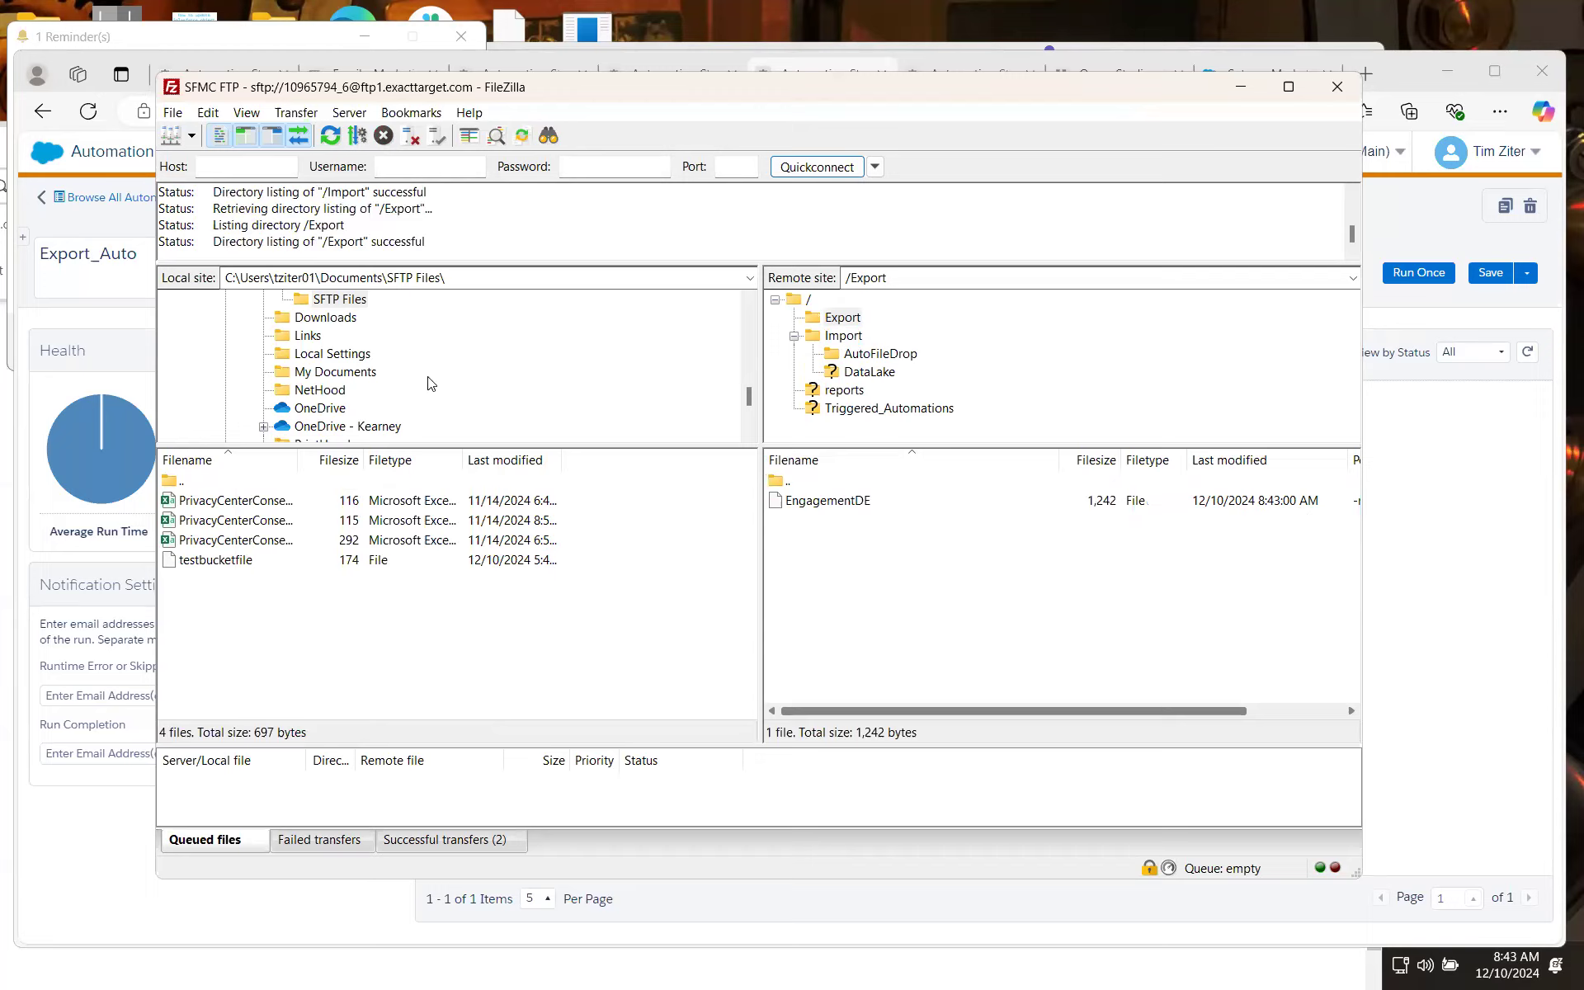
scroll(554, 389, up, 1)
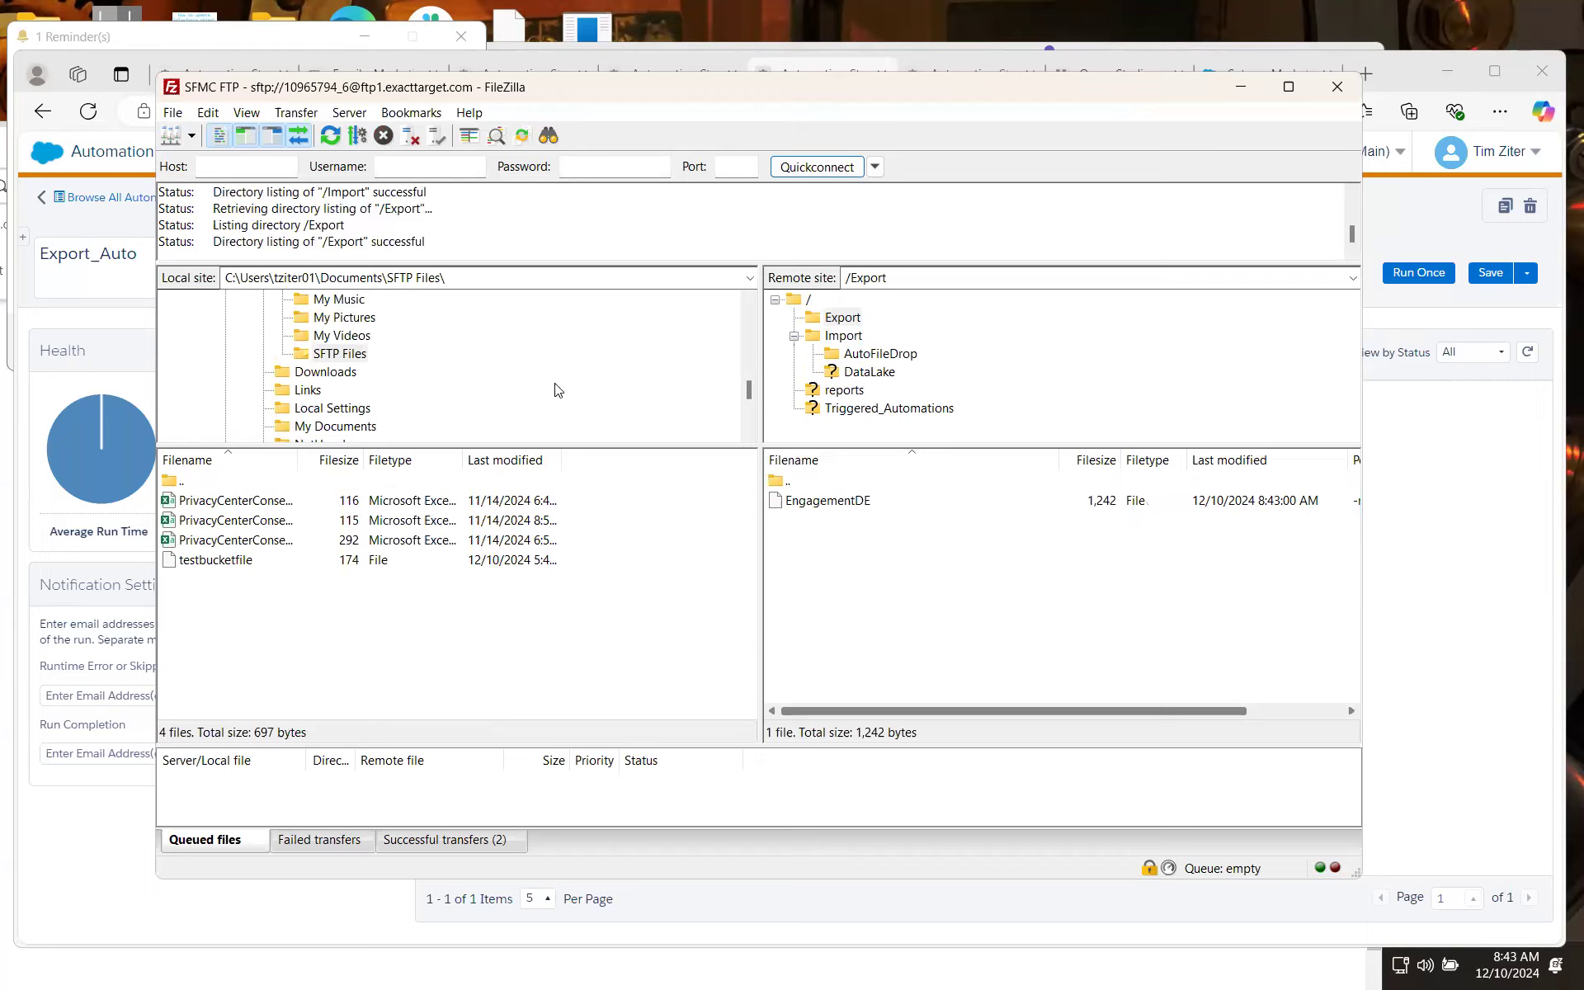
scroll(555, 390, up, 1)
scroll(554, 389, down, 1)
scroll(558, 392, up, 1)
scroll(558, 392, up, 1)
scroll(559, 391, down, 1)
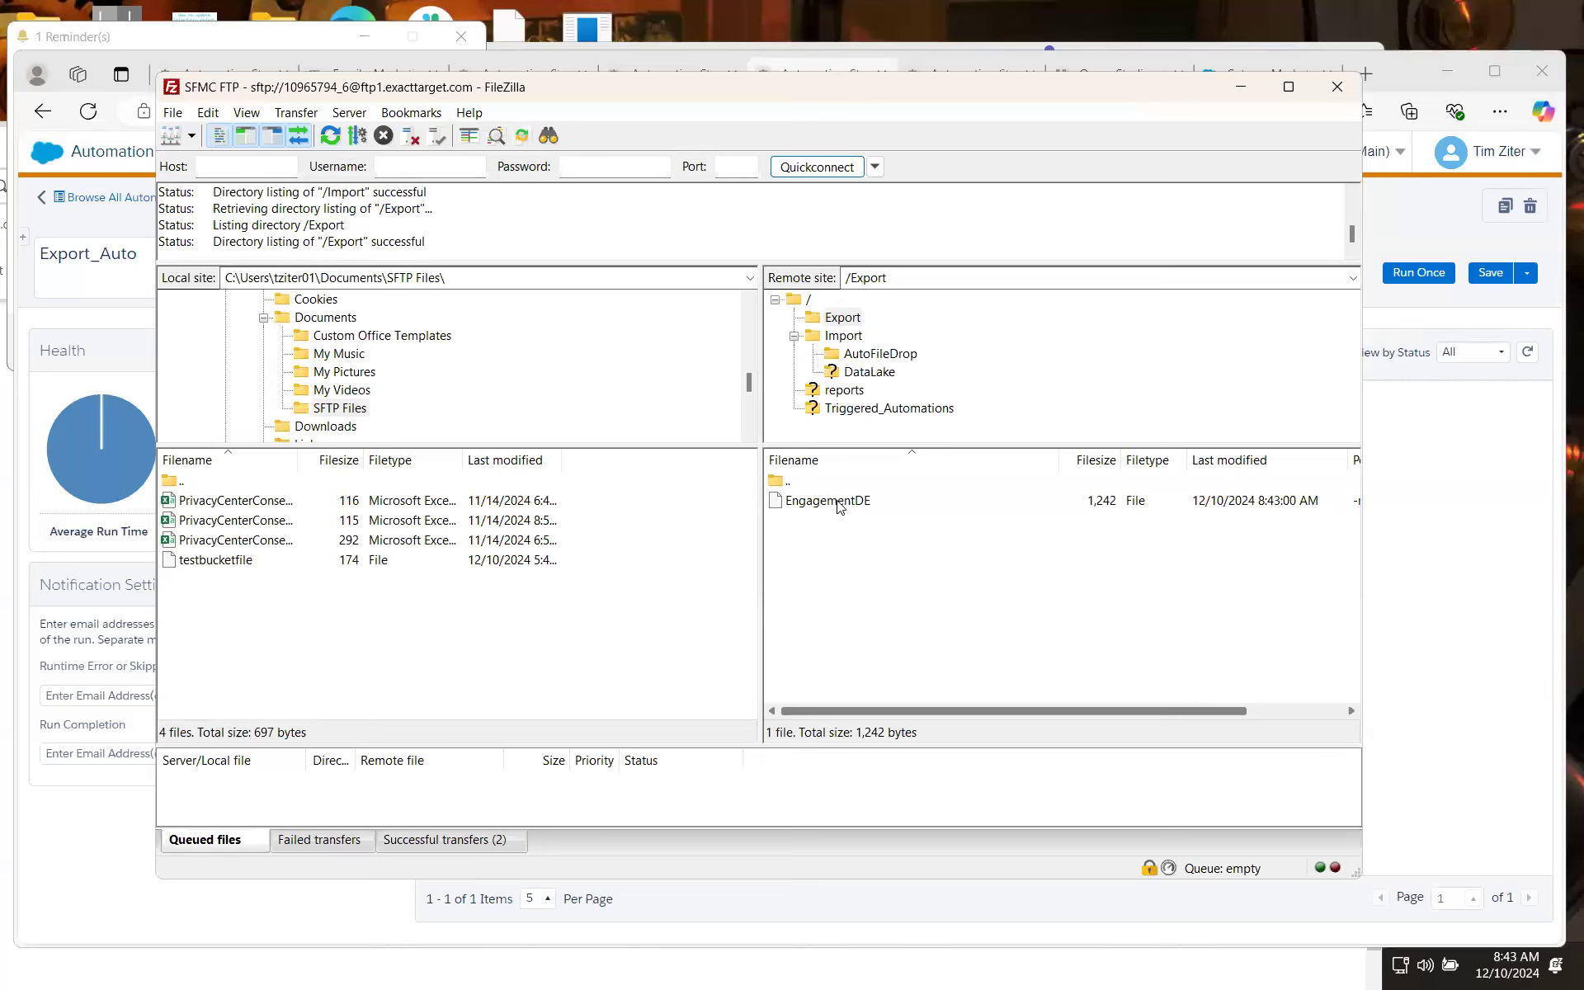
drag(839, 506, 325, 623)
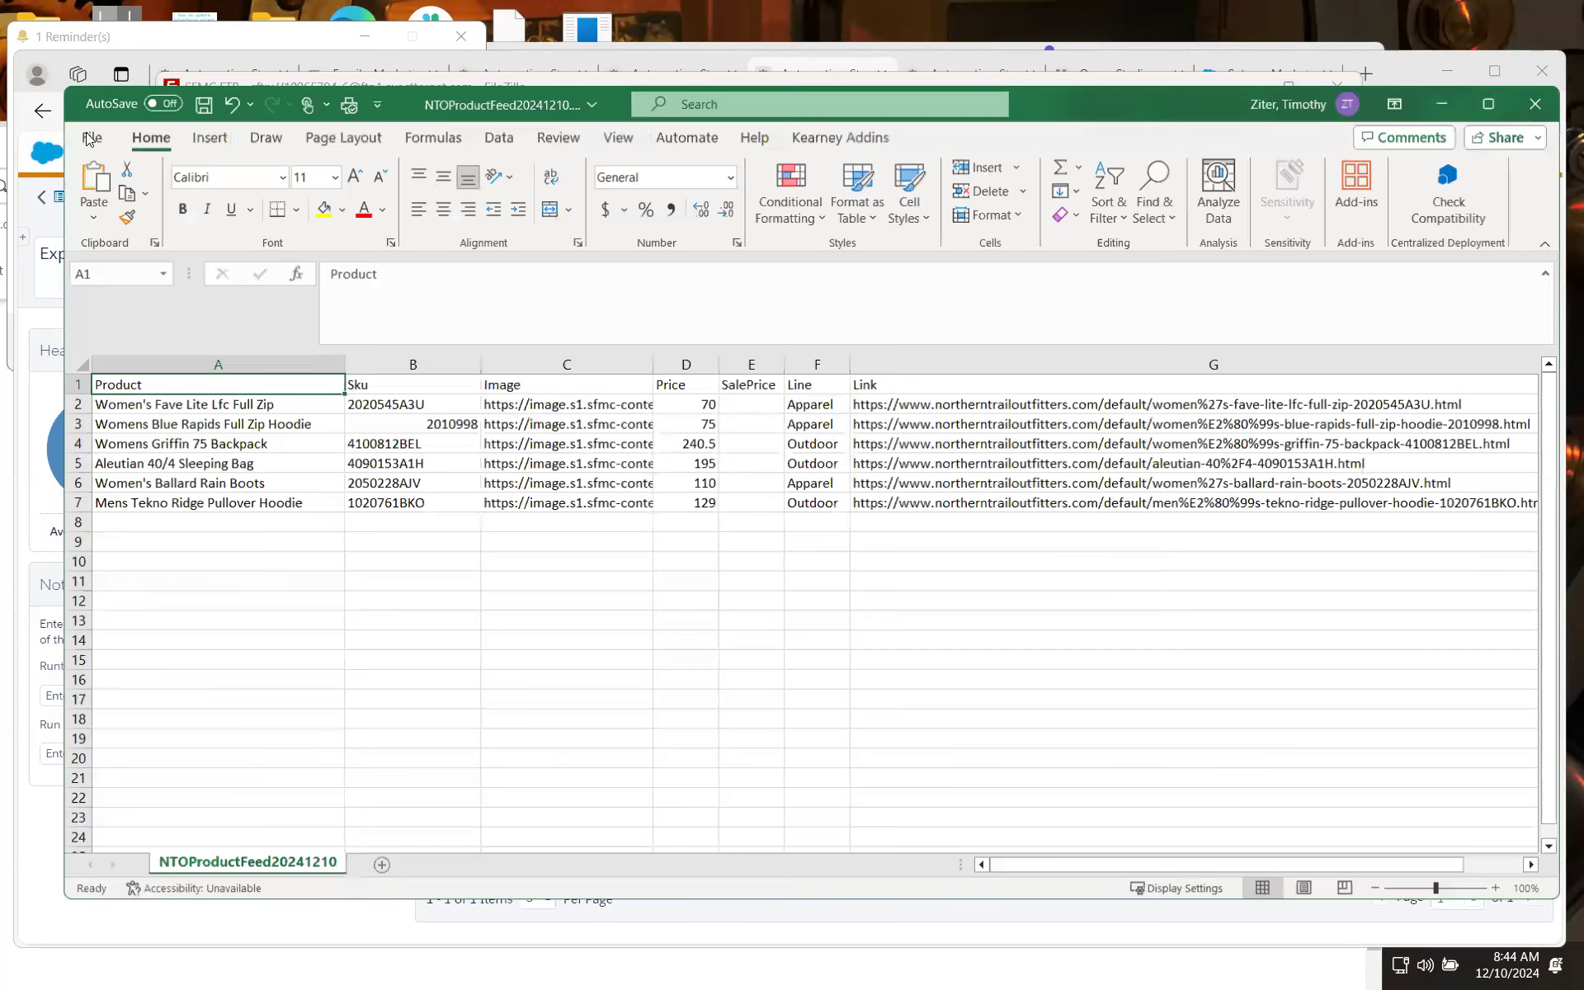
In Excel, open EngagementDE from the SFTP Files folder with all file types shown, accepting the file format mismatch
click(88, 134)
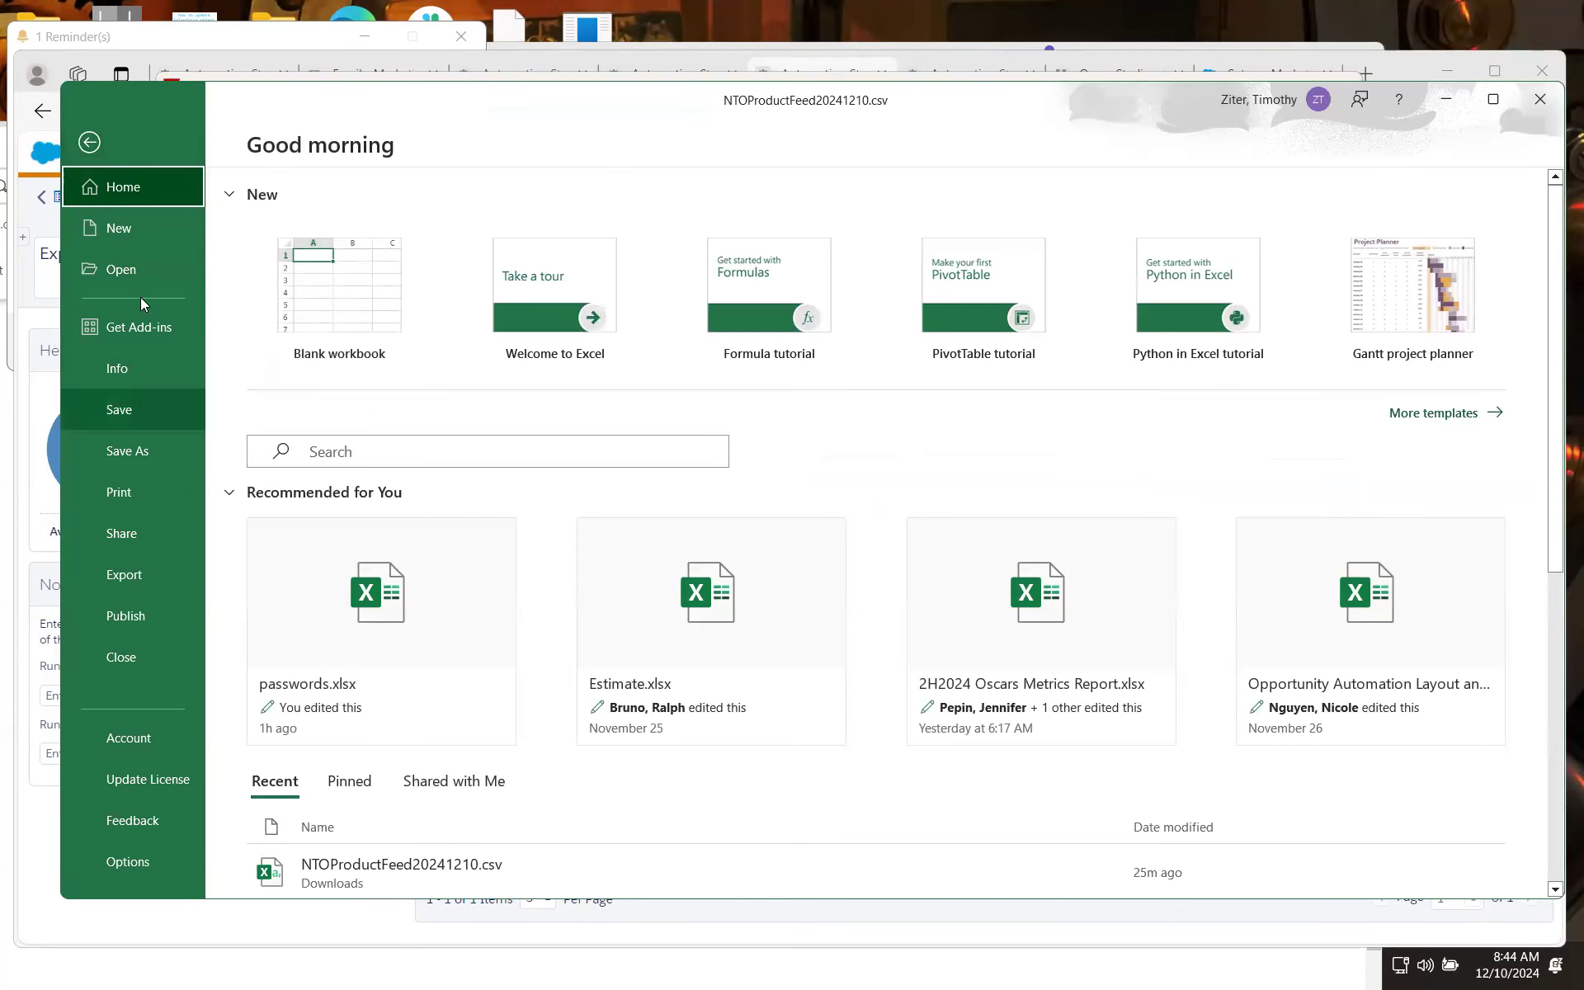
click(140, 294)
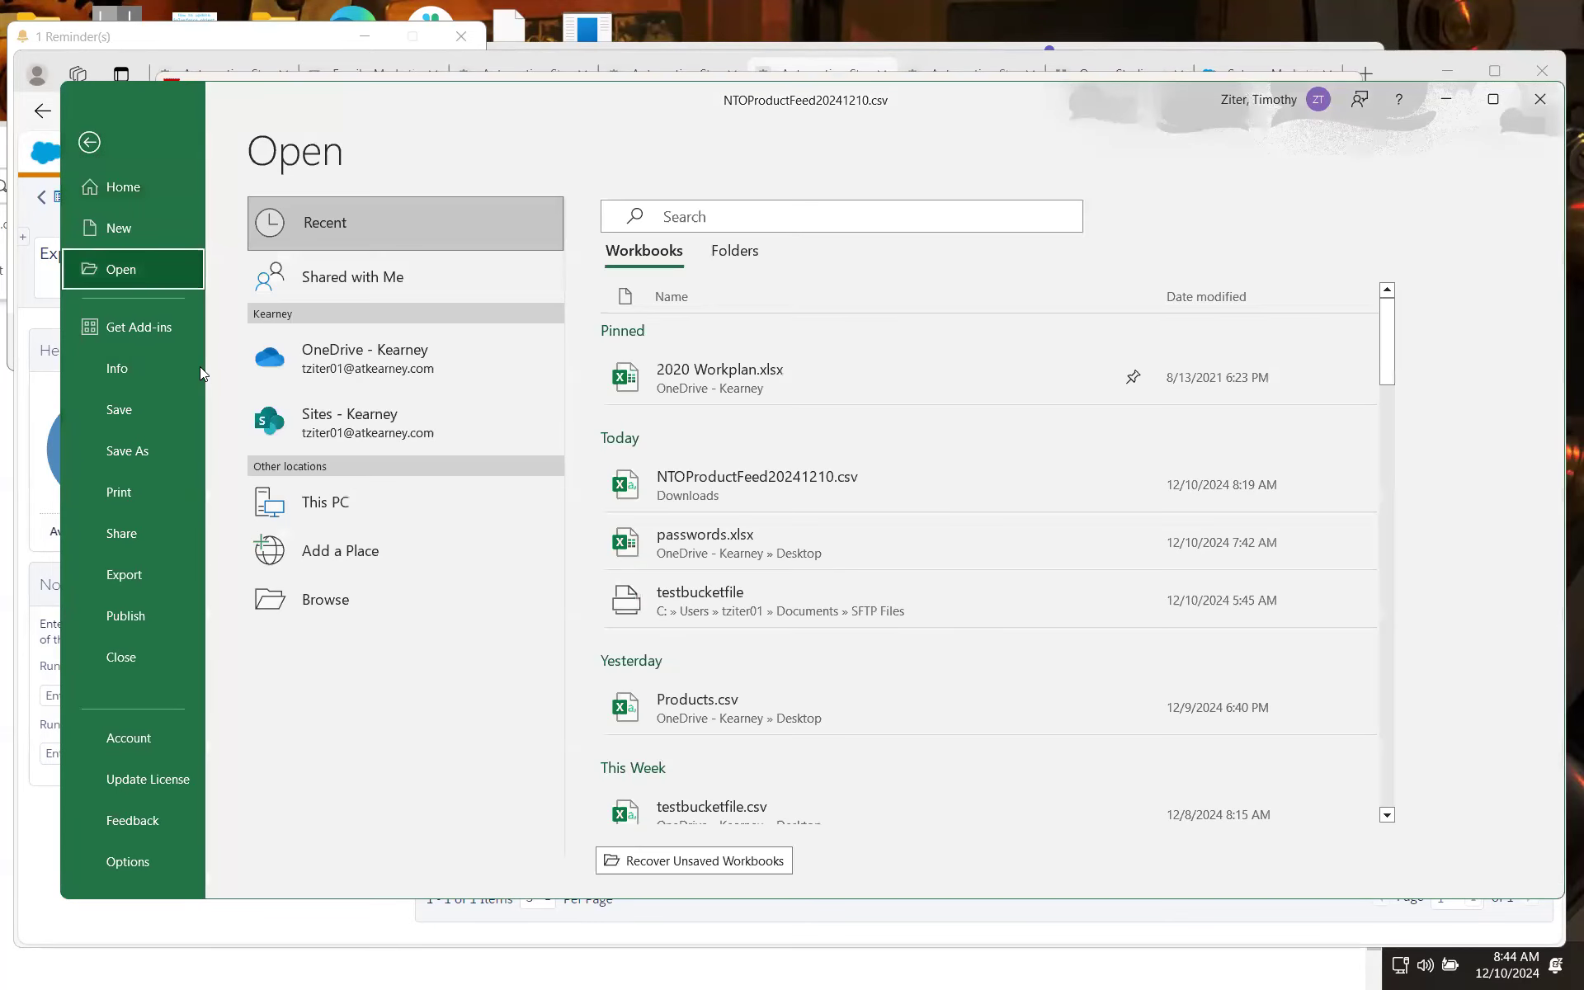
click(325, 604)
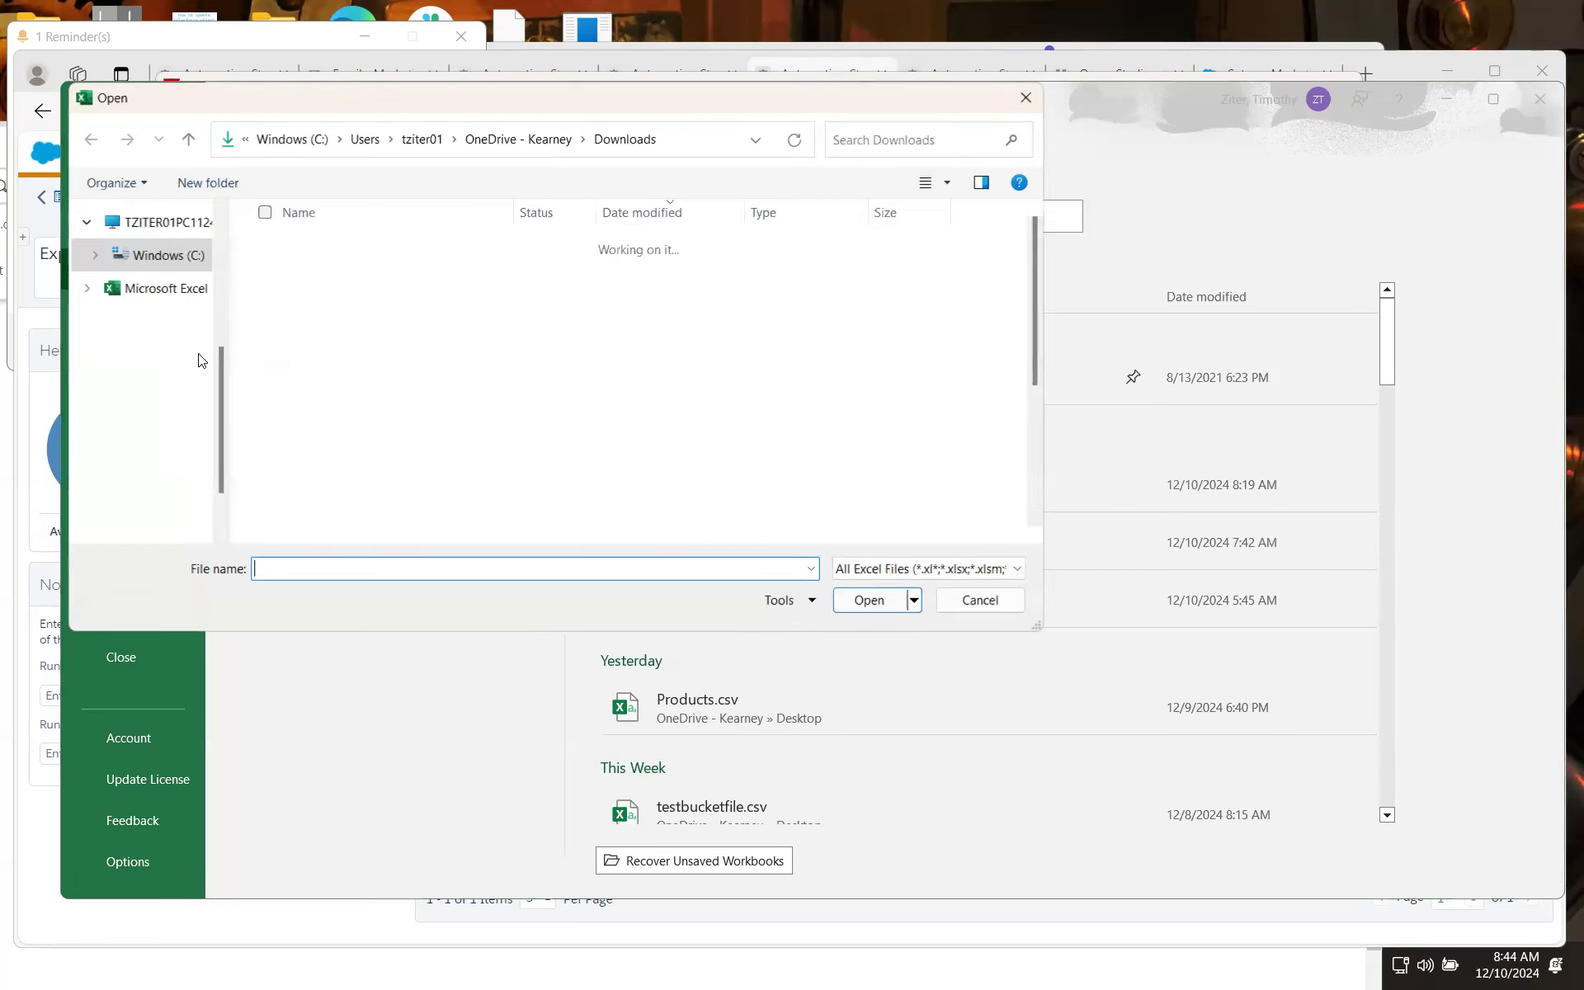
click(177, 386)
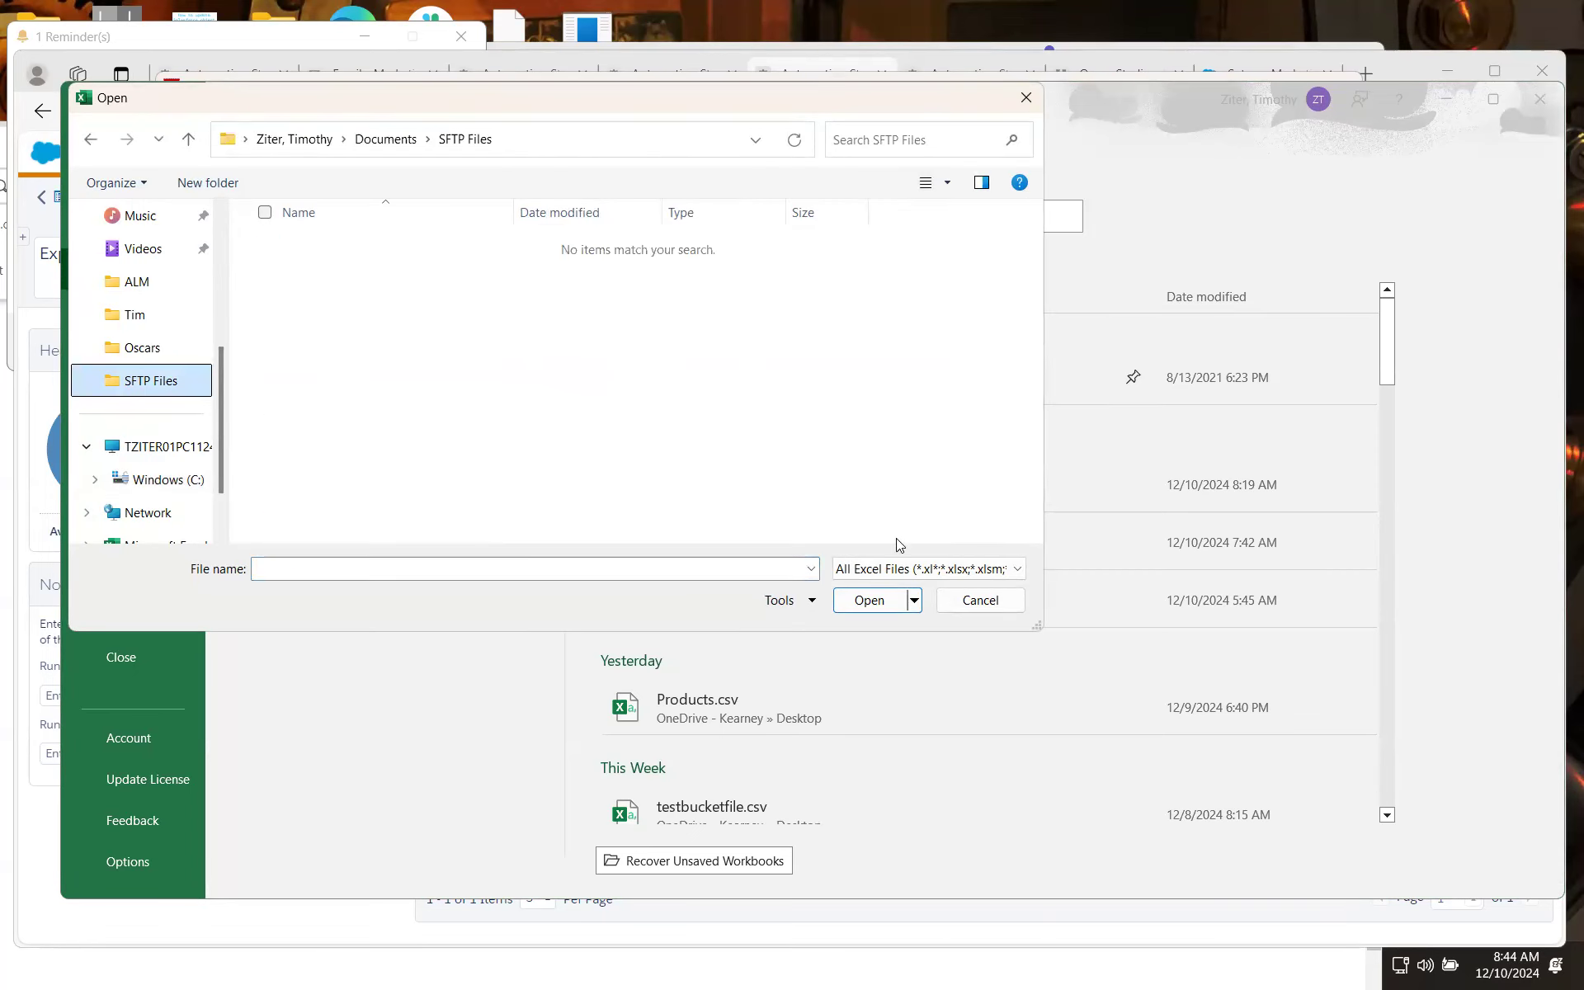
click(899, 581)
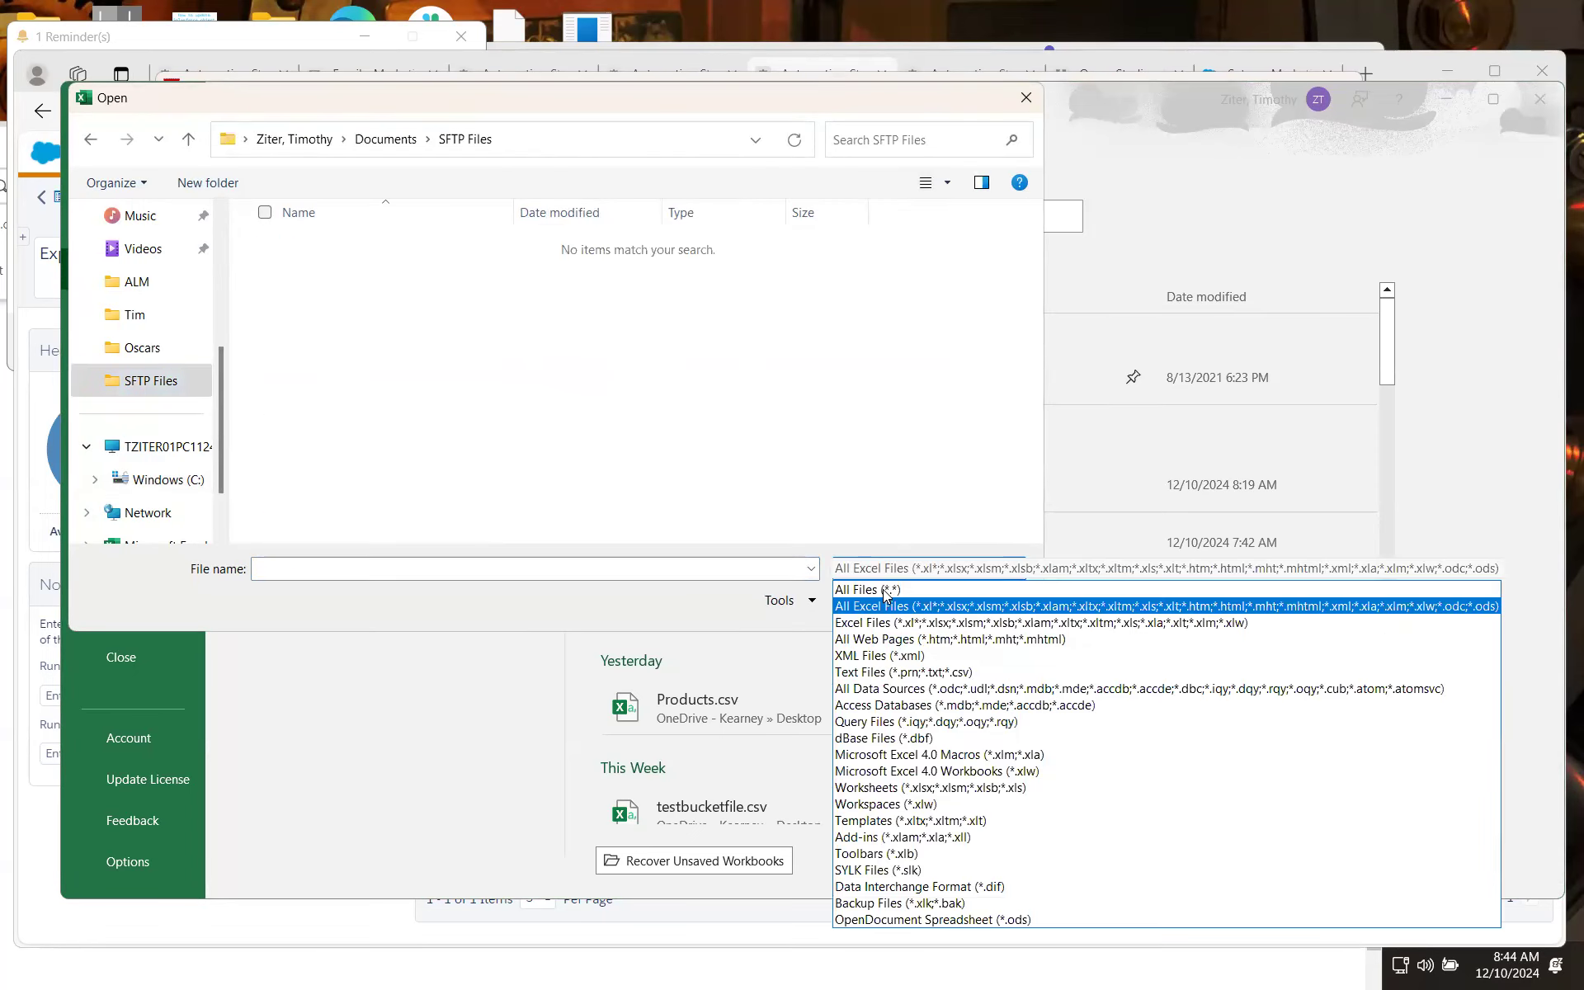
click(885, 591)
click(351, 245)
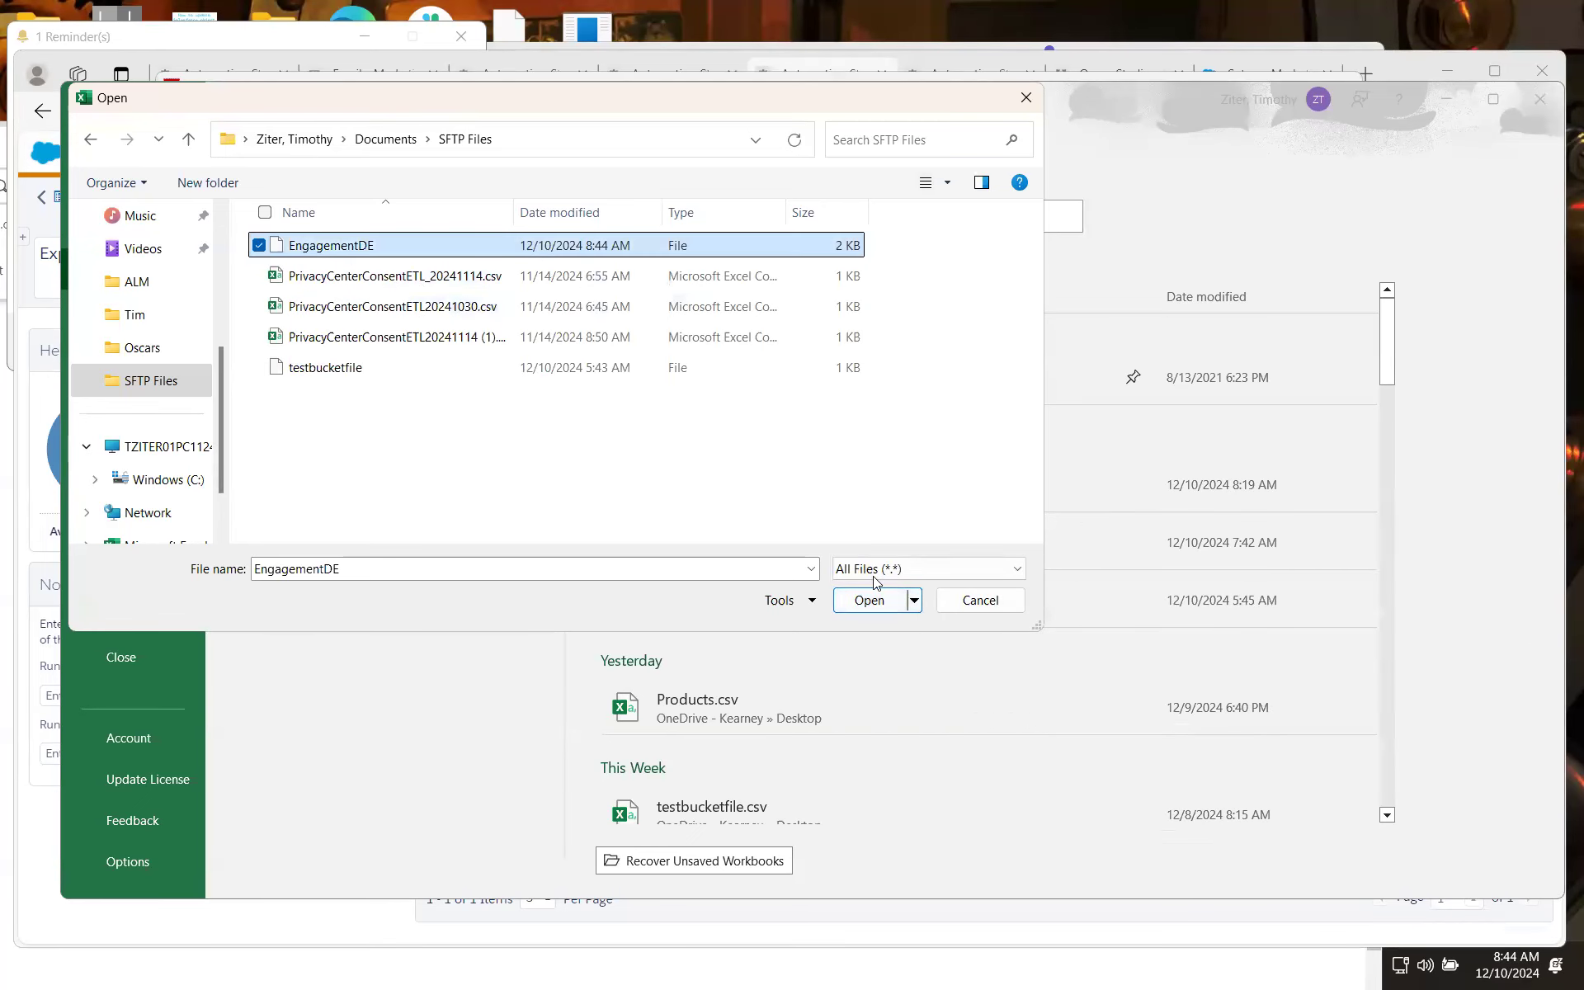
click(871, 599)
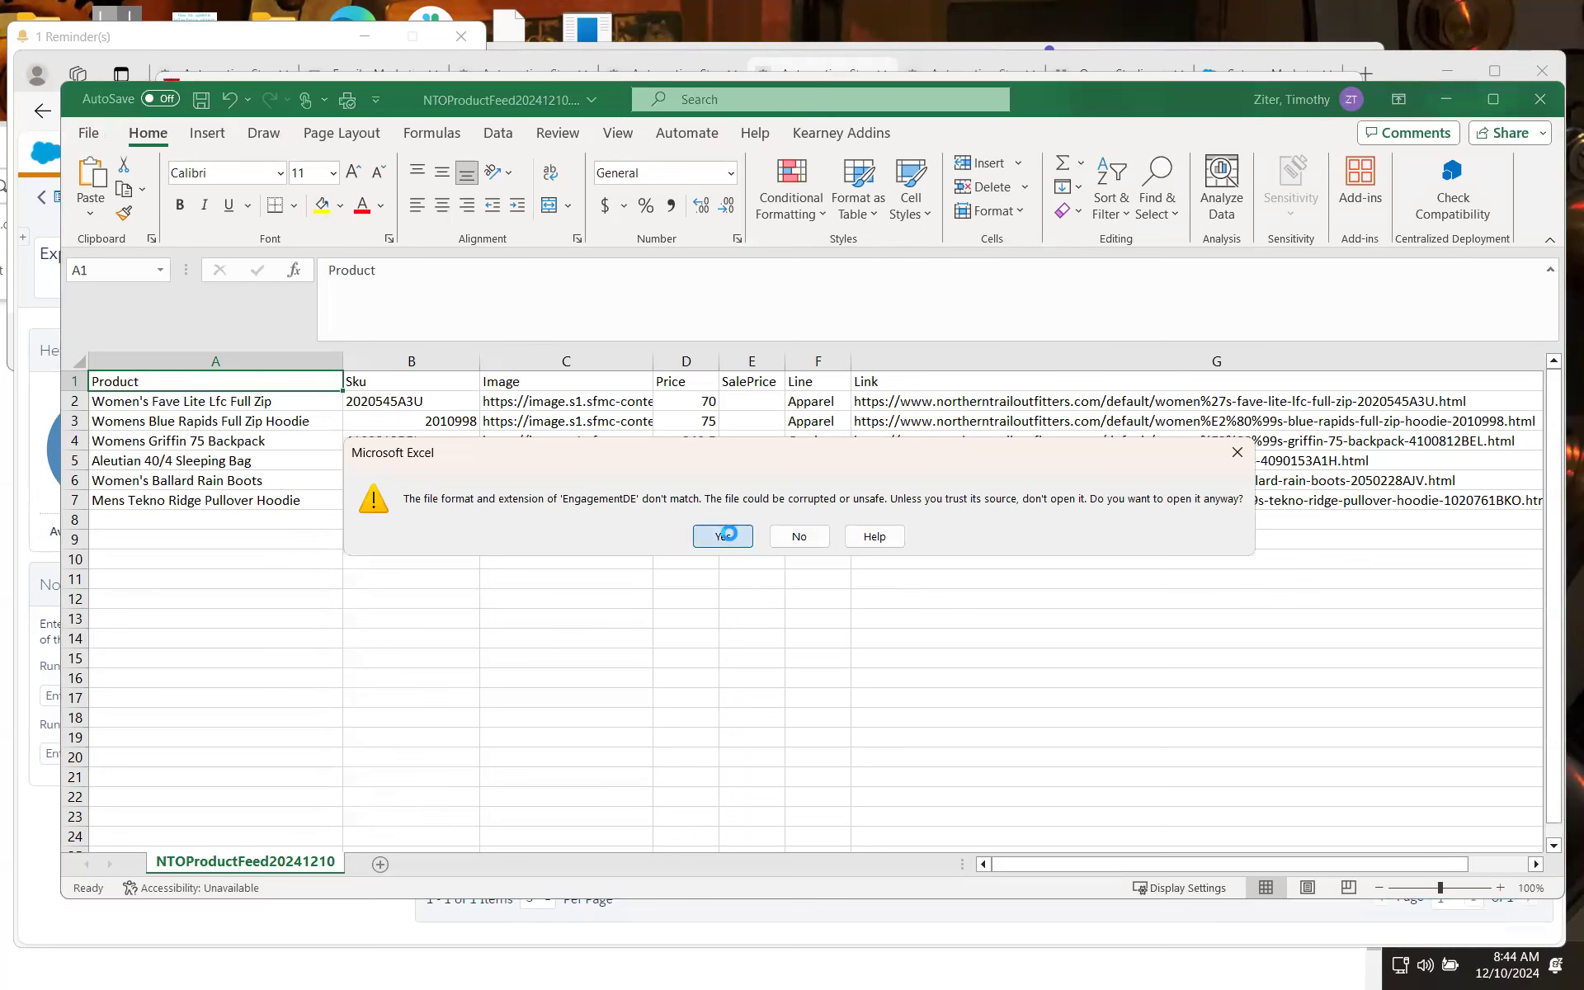
click(723, 536)
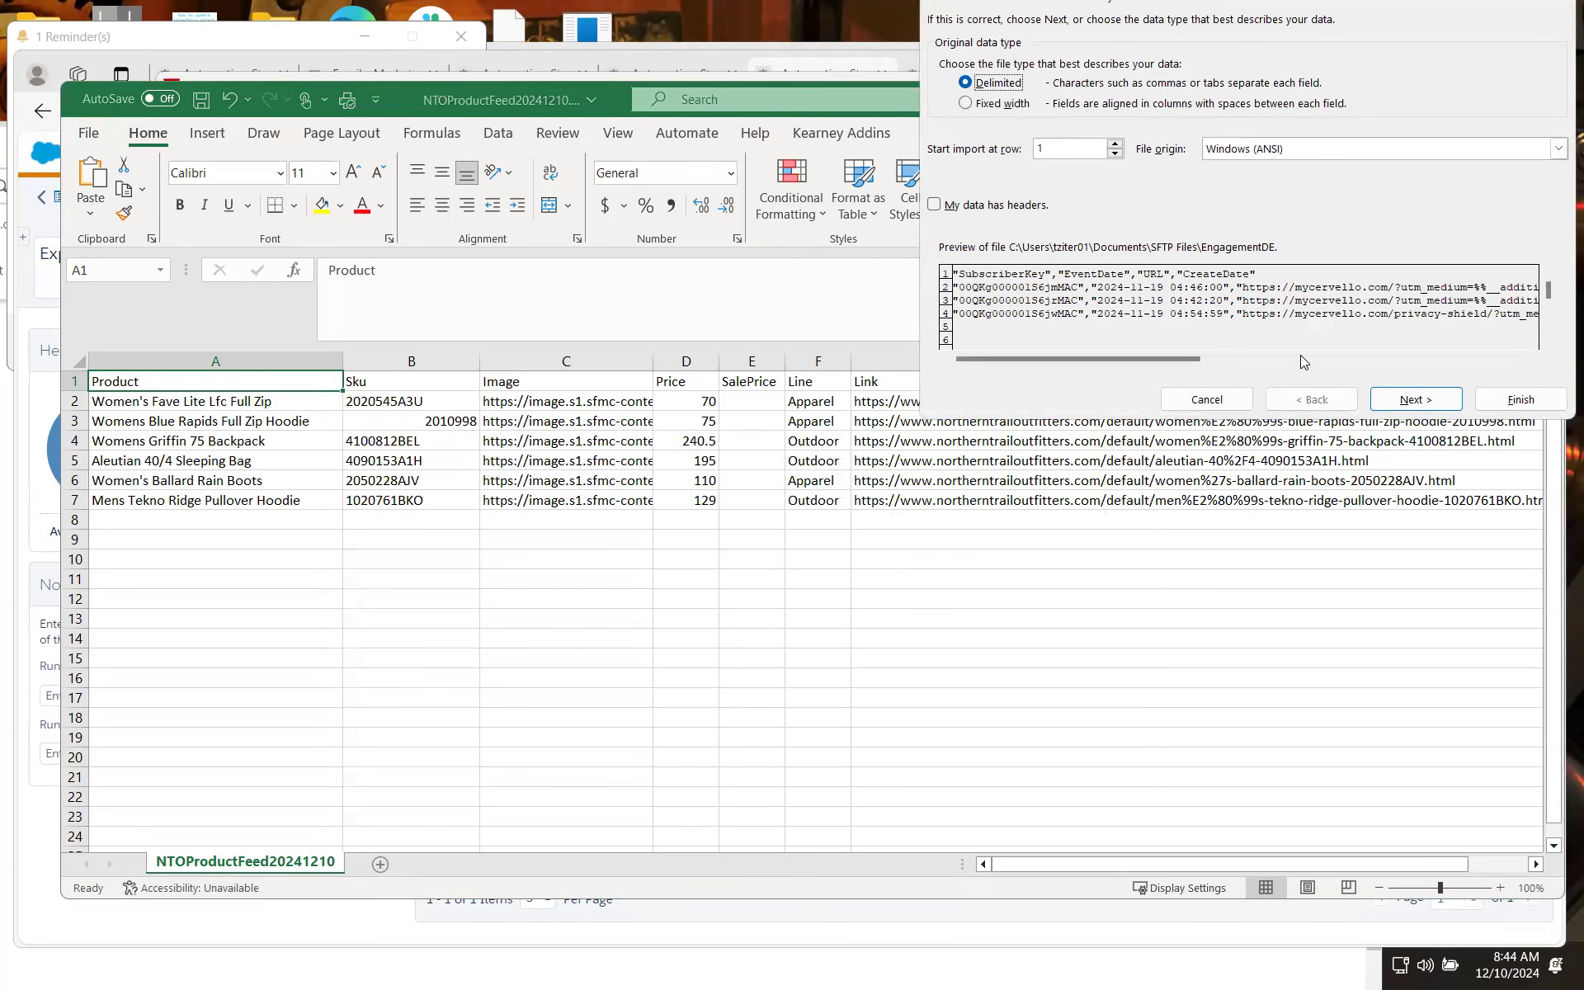
Import the EngagementDE text as delimited data, adding Comma as a delimiter, and finish the import
click(1414, 403)
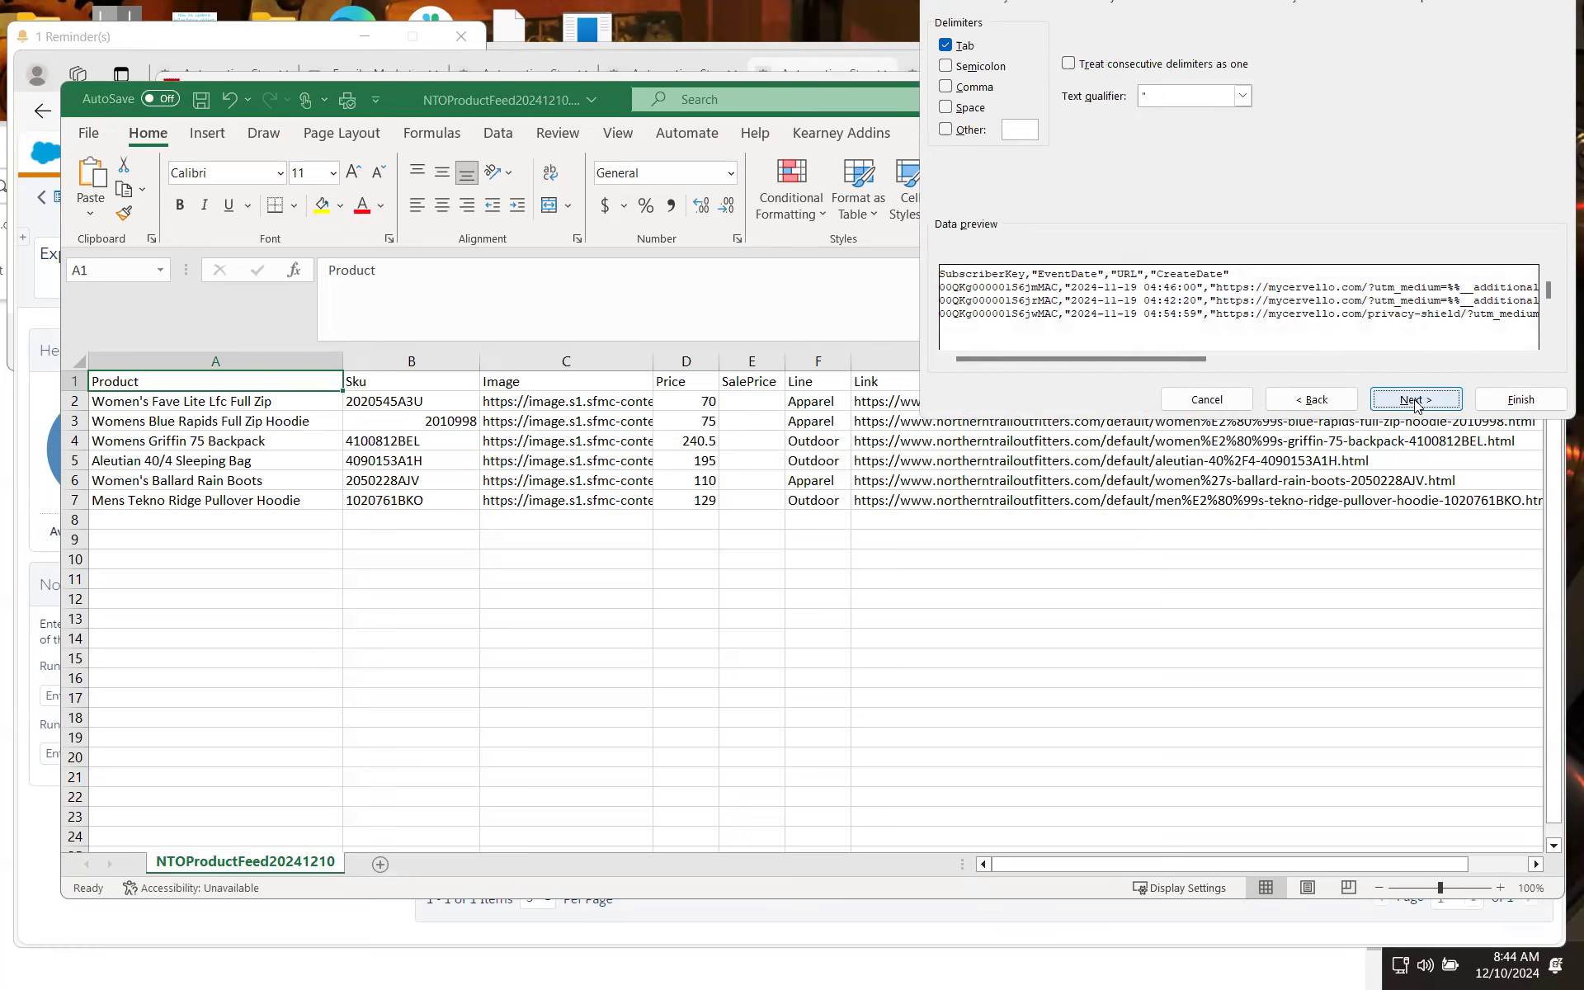
click(946, 88)
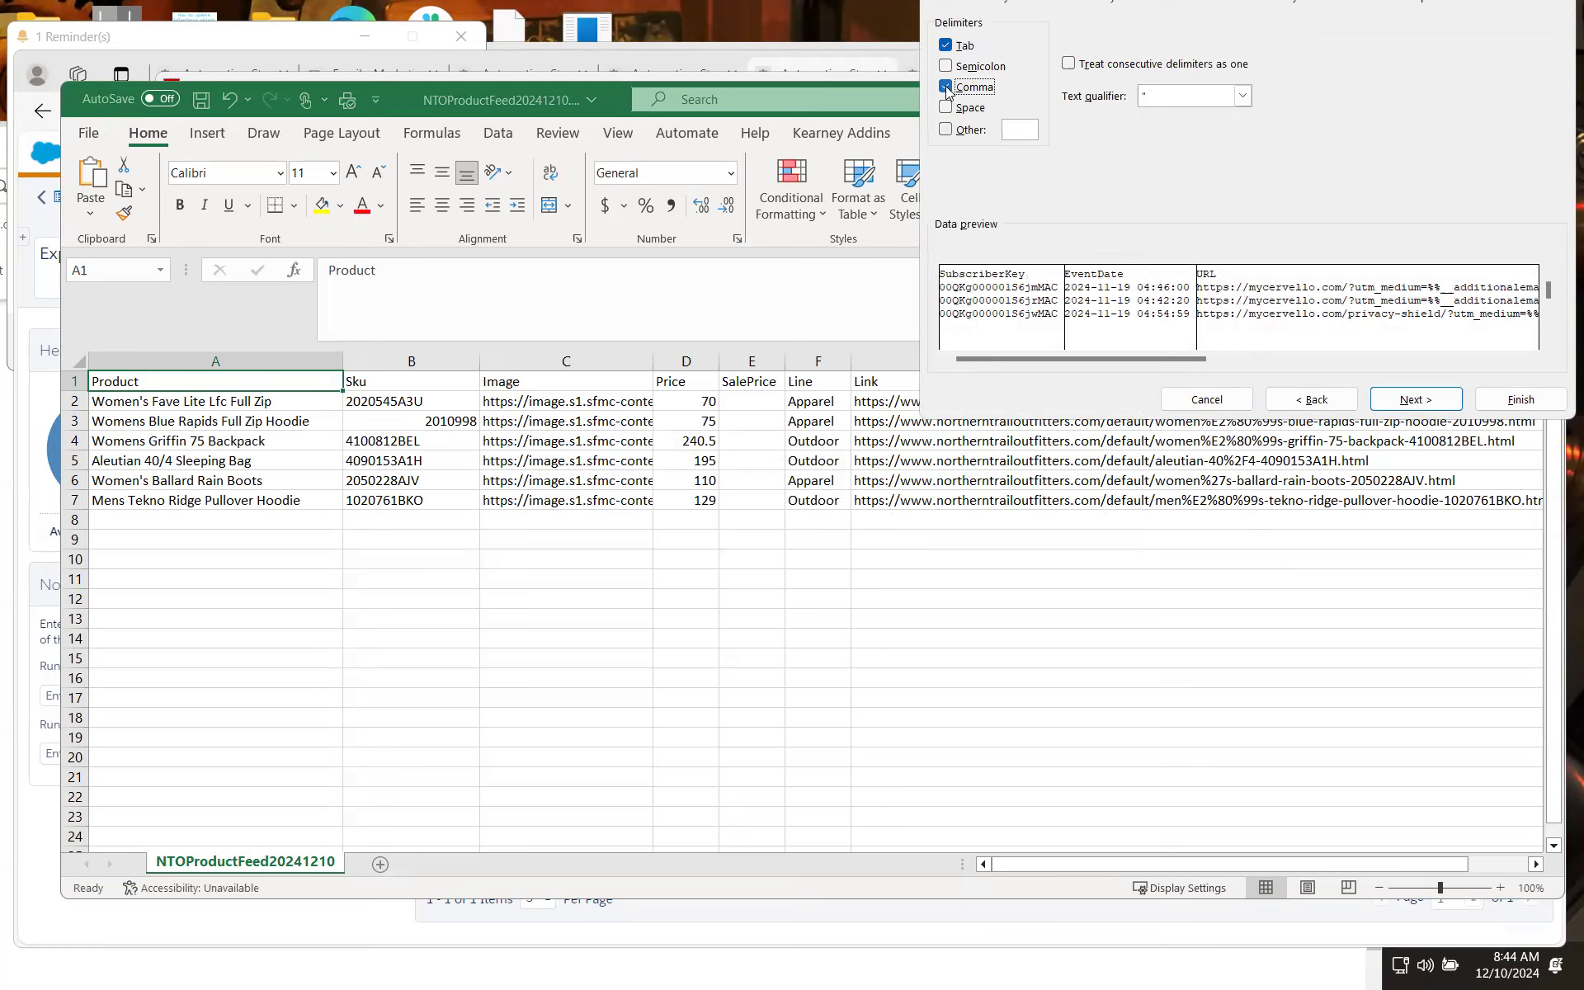
click(1422, 403)
click(1511, 400)
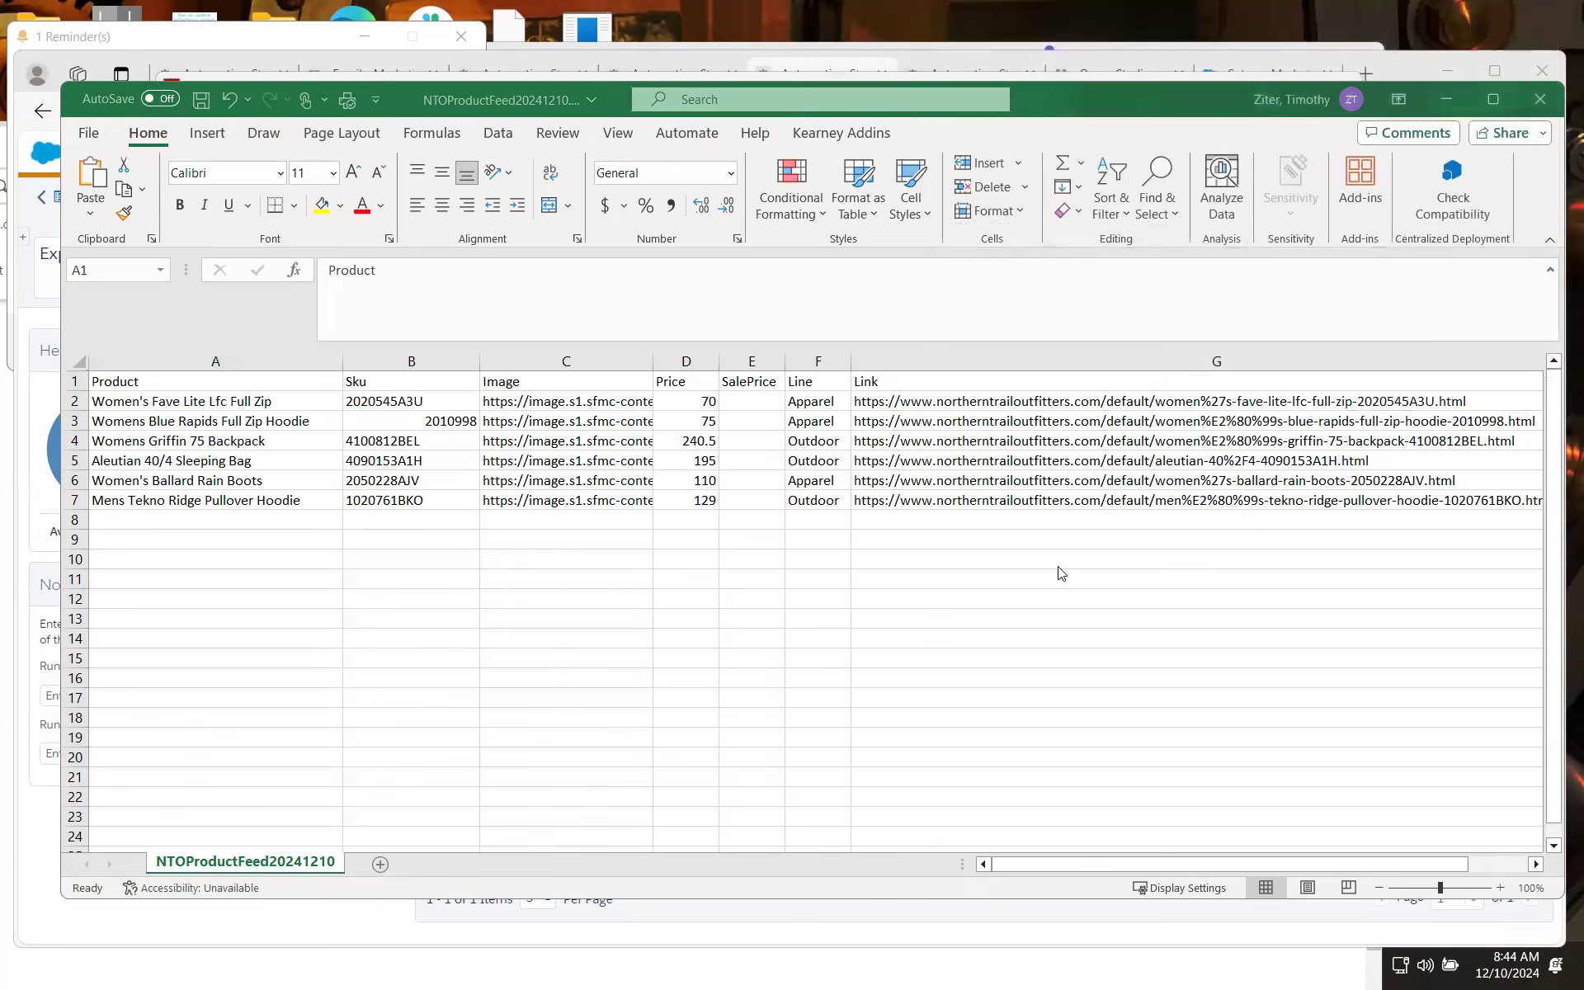
Widen the SubscriberKey, EventDate, URL and CreateDate columns in the imported EngagementDE sheet so their contents can be read
click(761, 595)
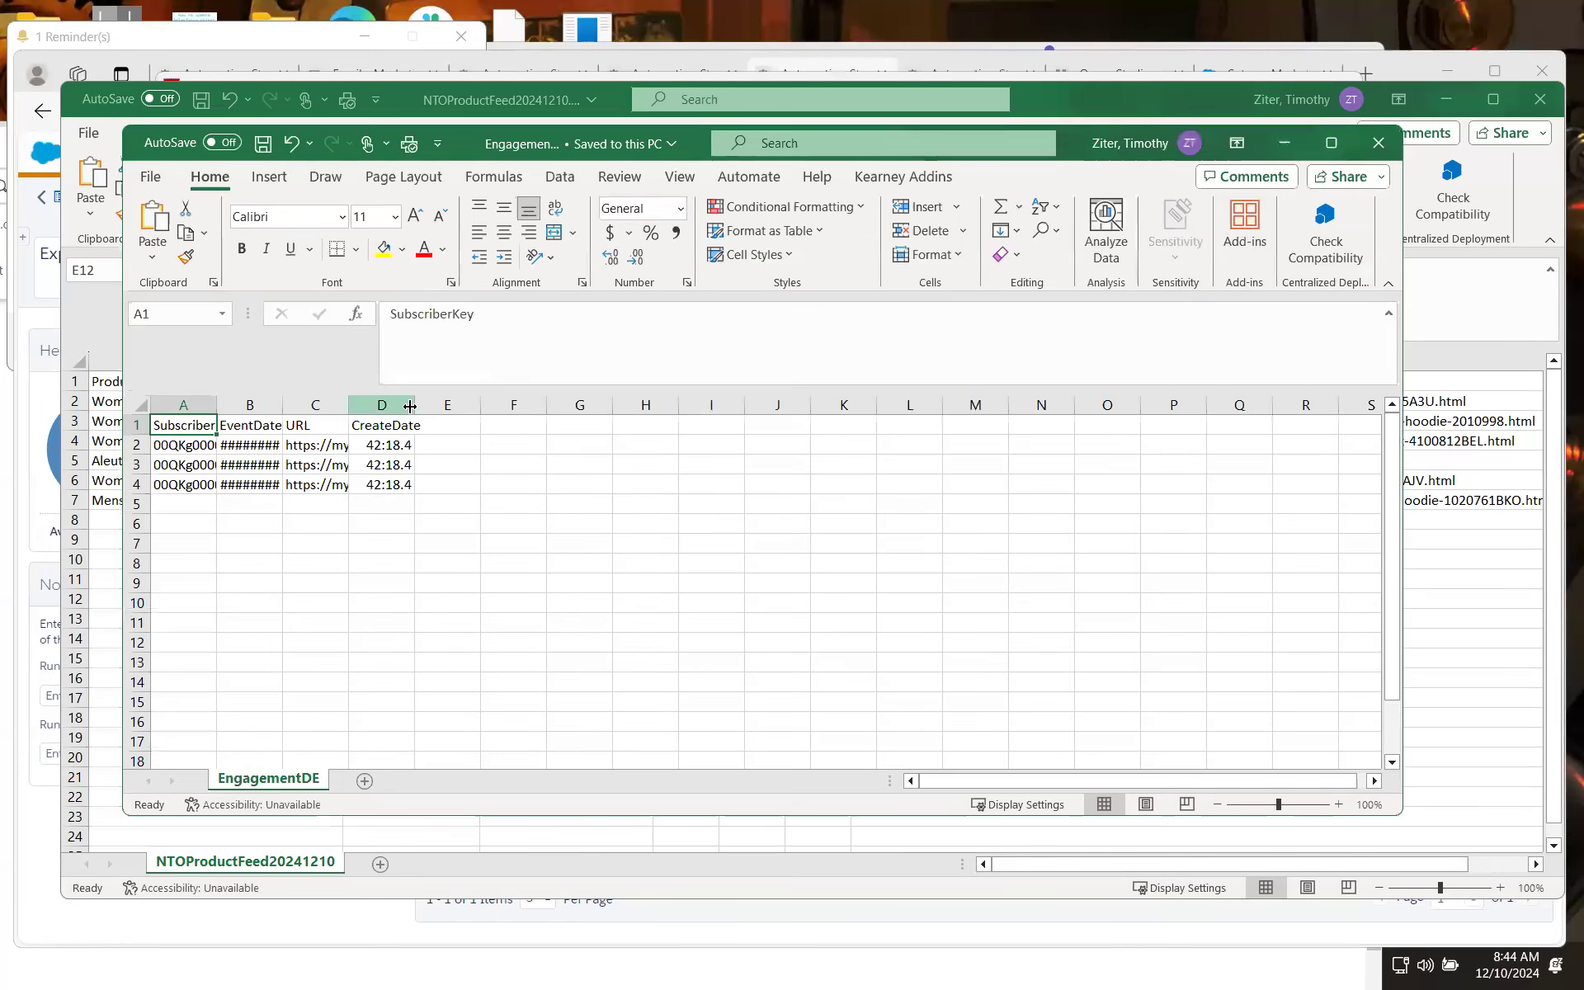
drag(349, 406, 431, 411)
drag(282, 407, 375, 407)
drag(216, 408, 288, 406)
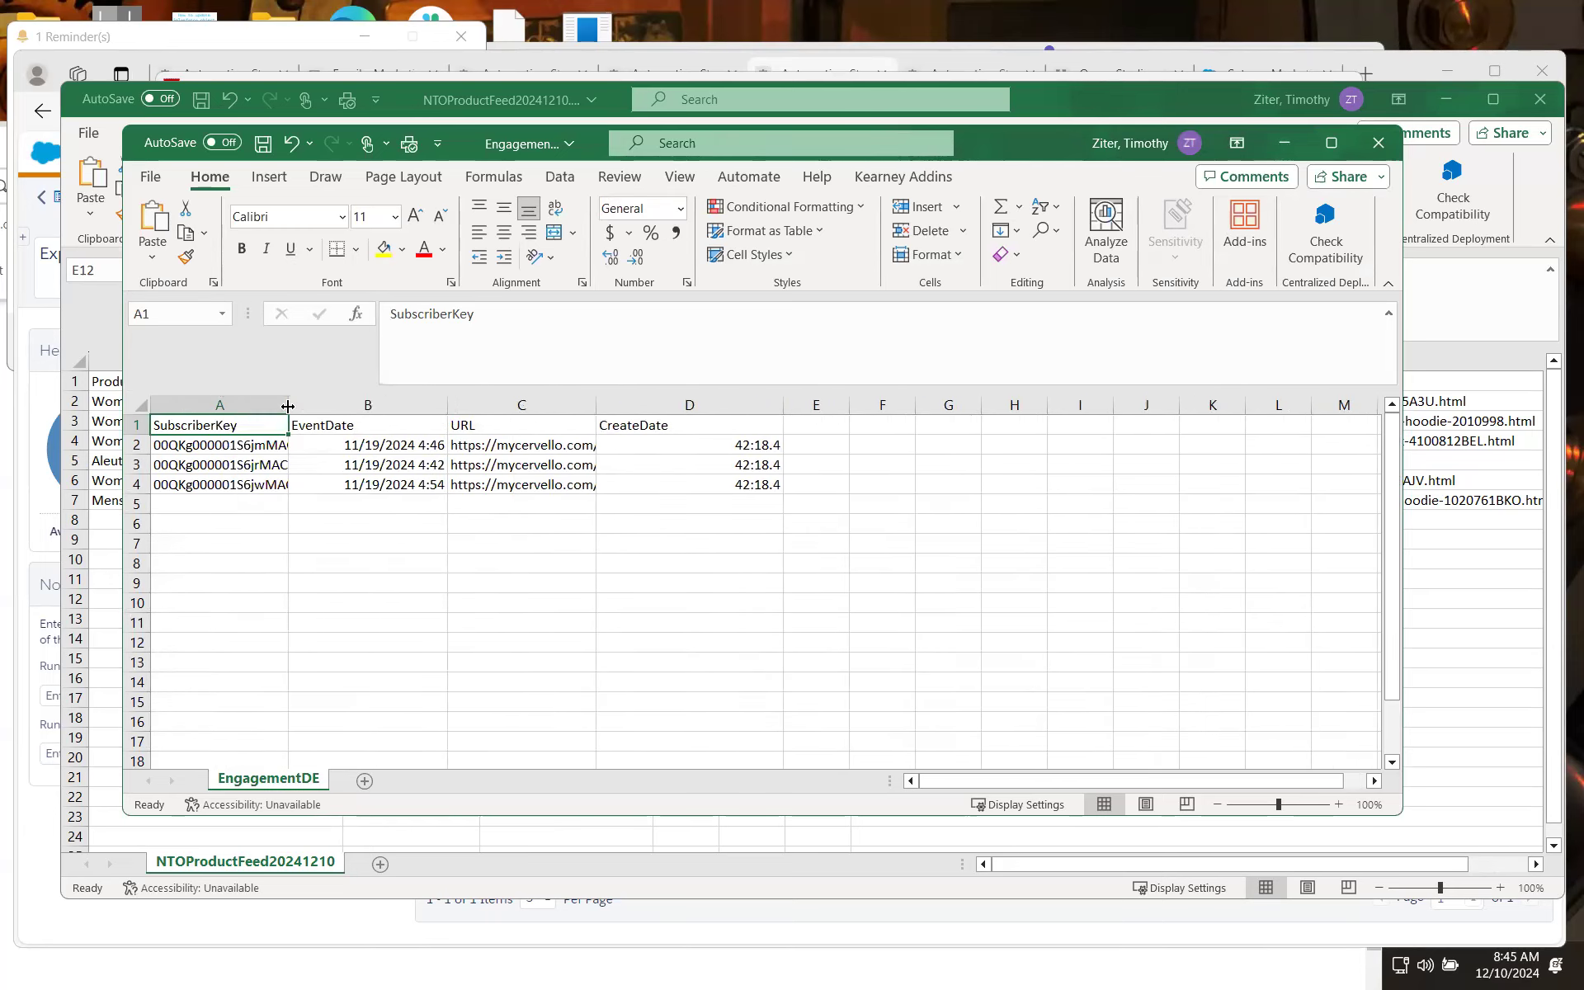
drag(310, 407, 328, 408)
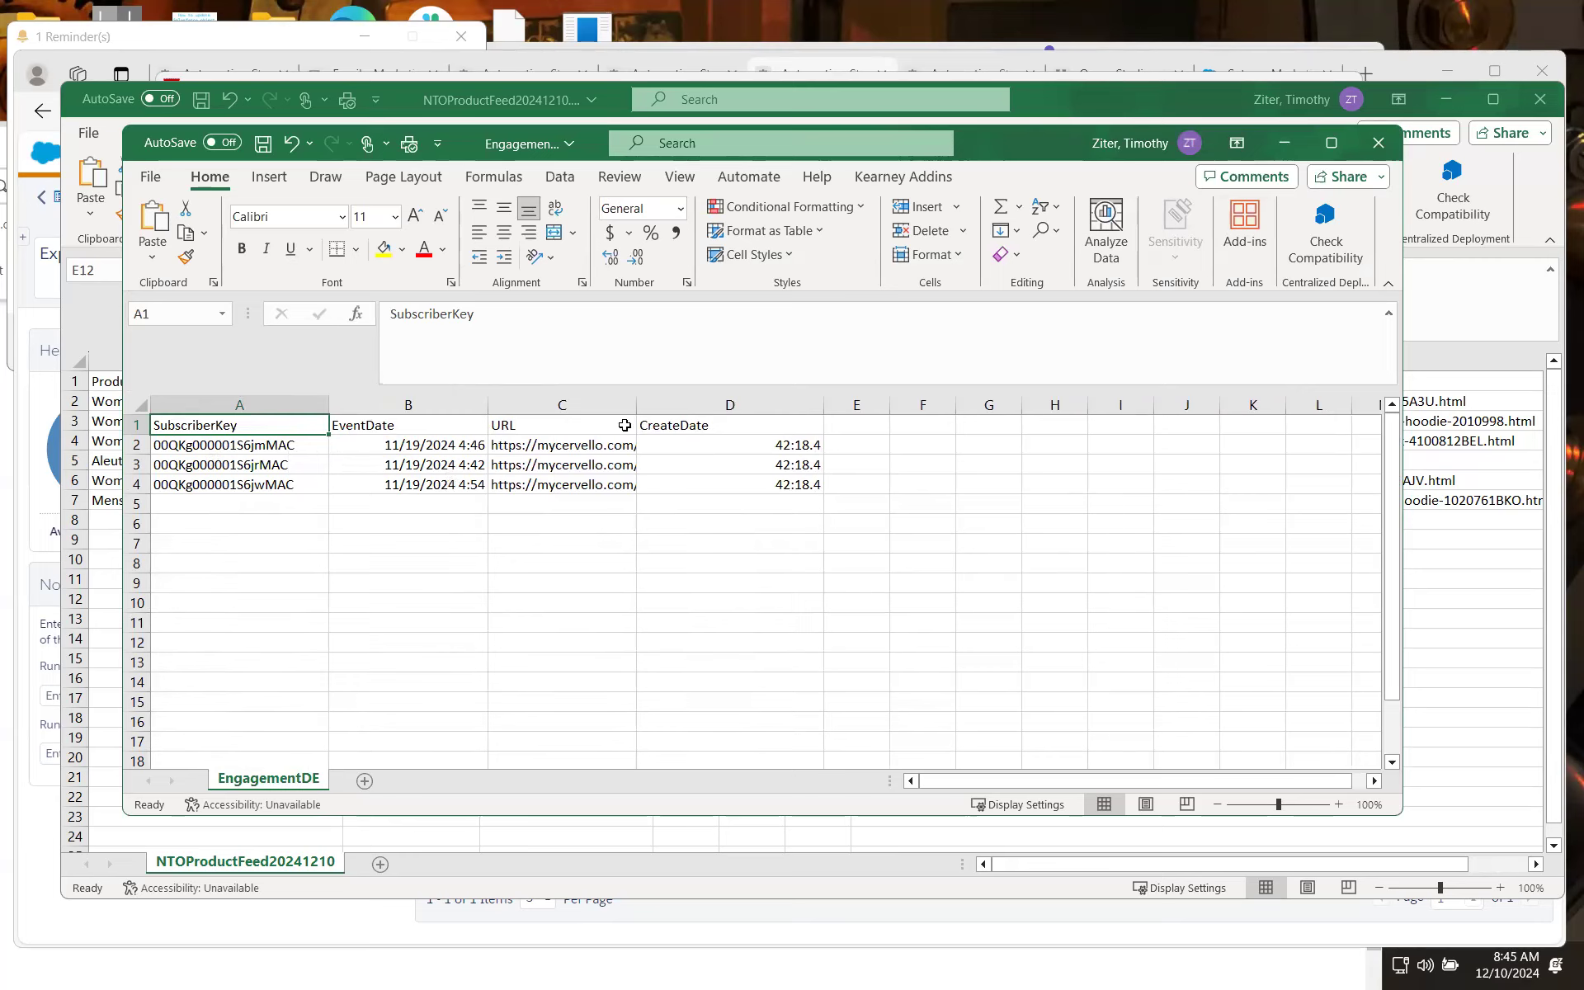
drag(637, 404, 1067, 410)
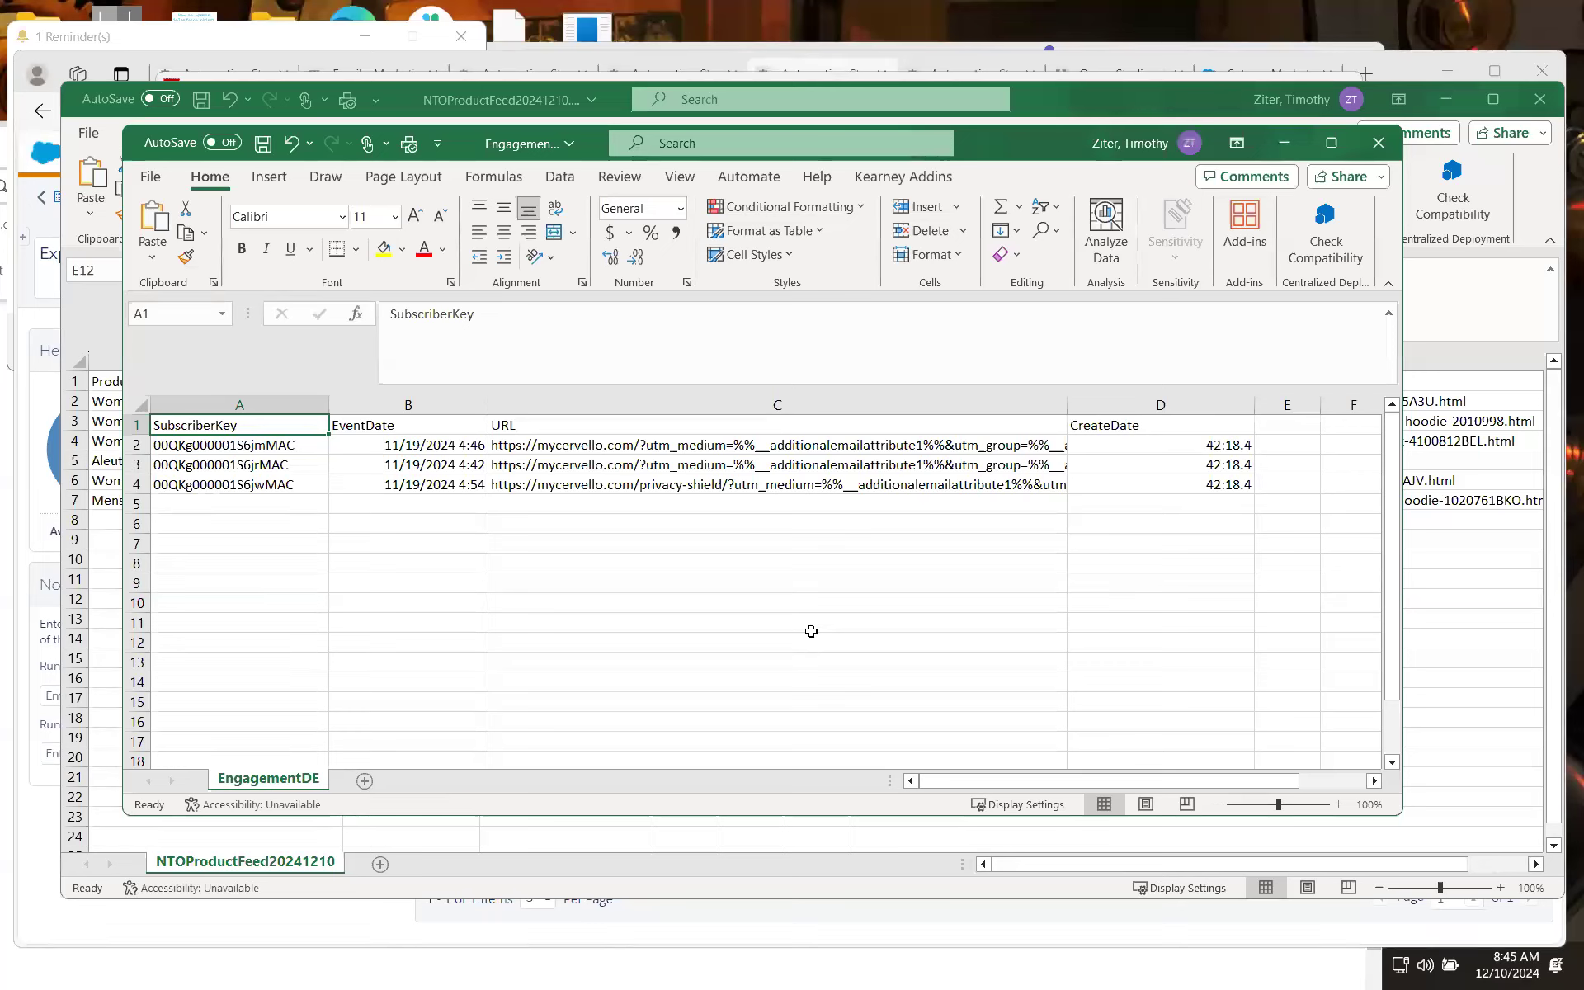
Minimize the product feed workbook, switch back to Marketing Cloud, and open the synchronized Marketing Cloud data source in Contact Builder
click(1446, 99)
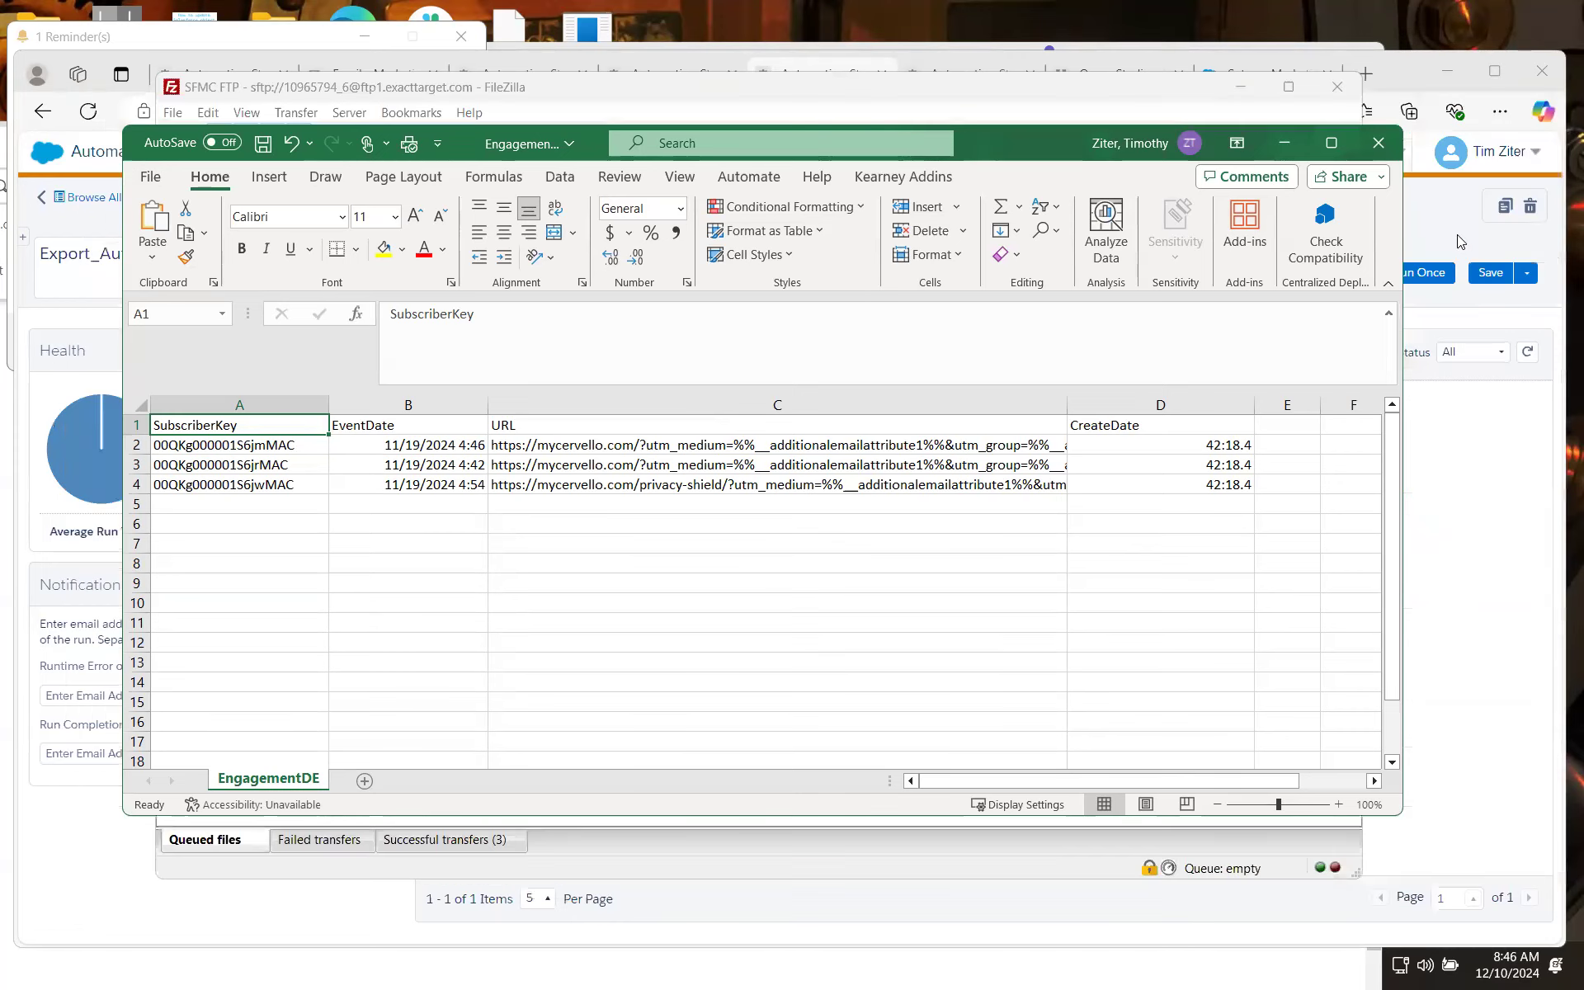
click(1459, 234)
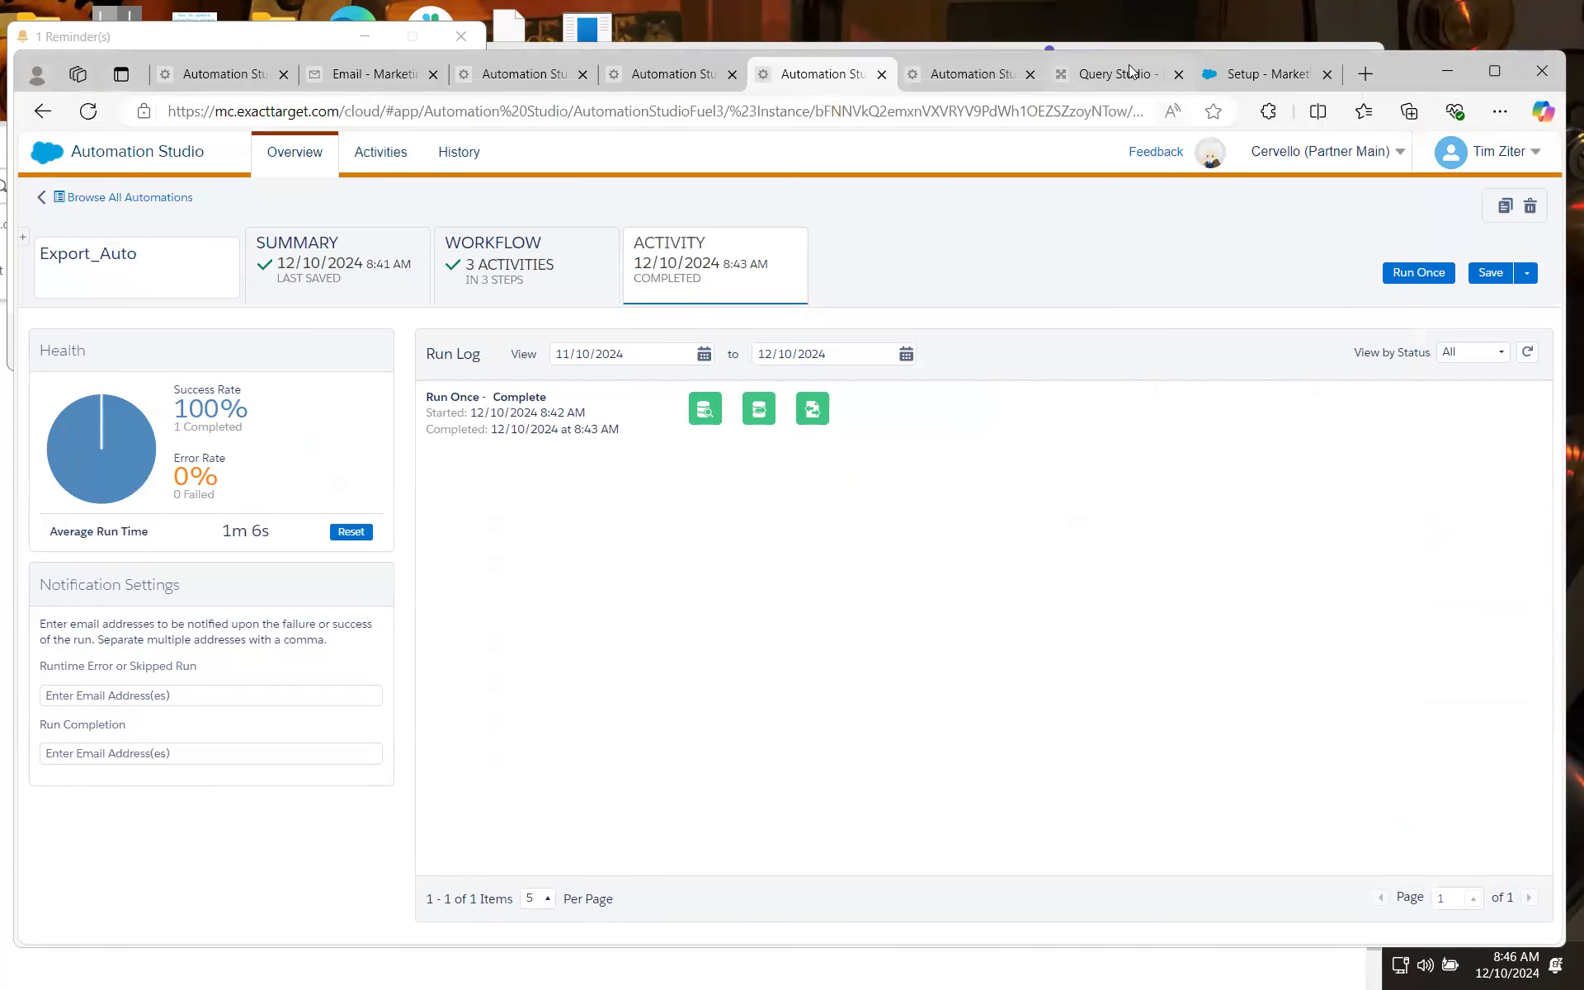
click(1108, 73)
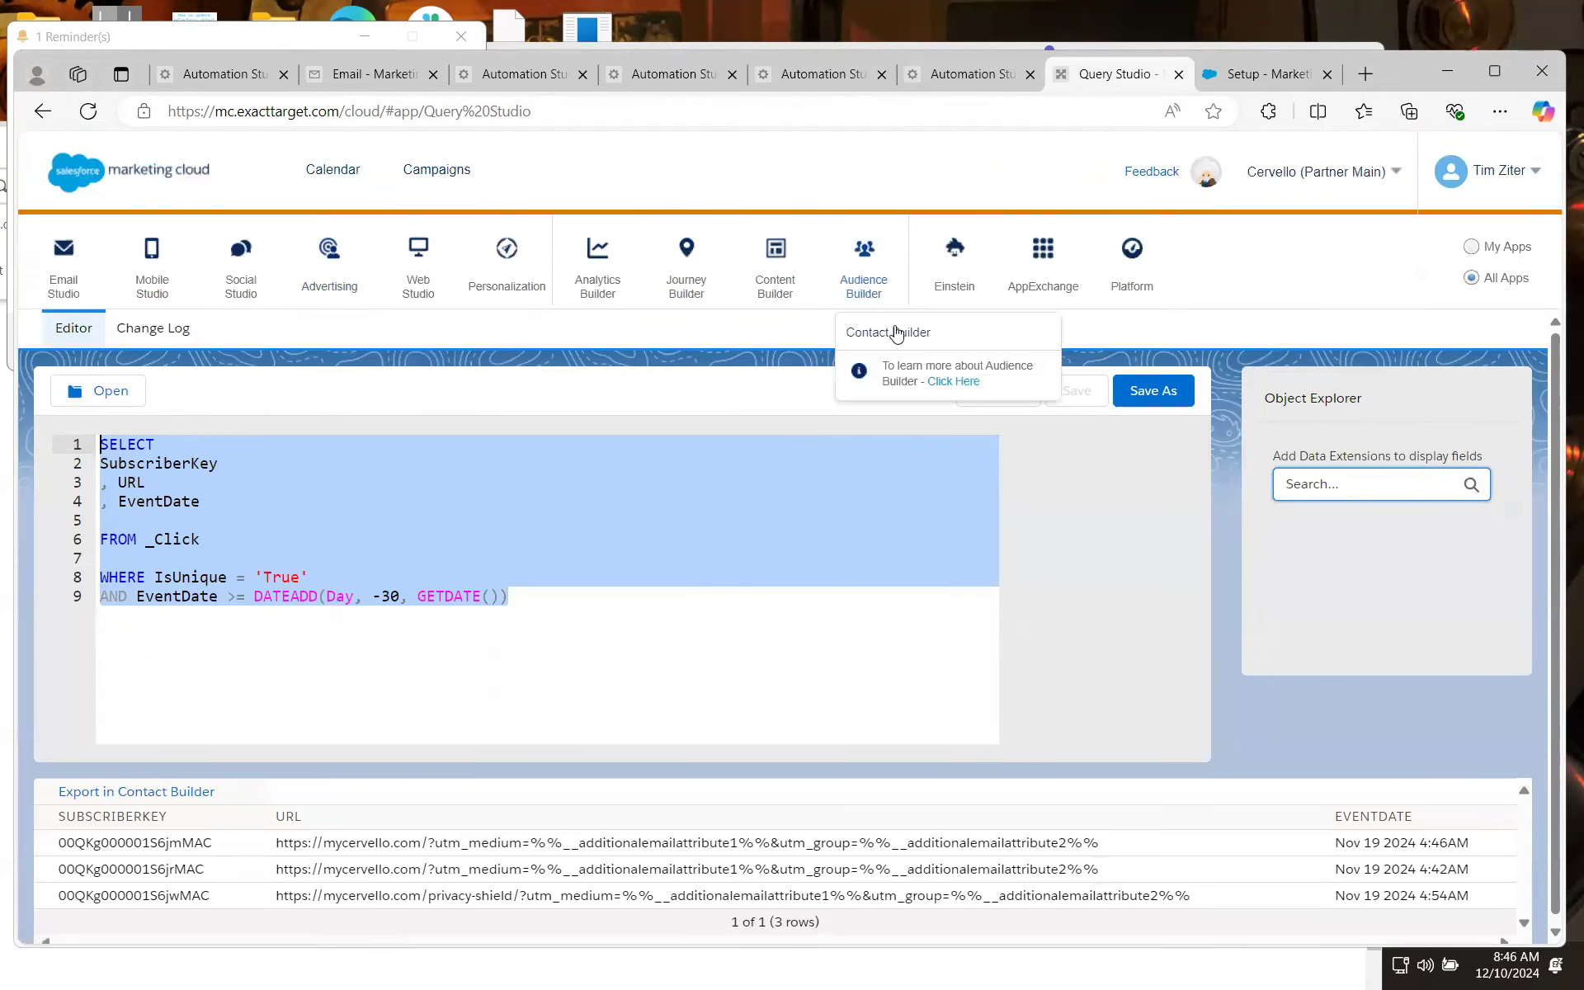
click(891, 327)
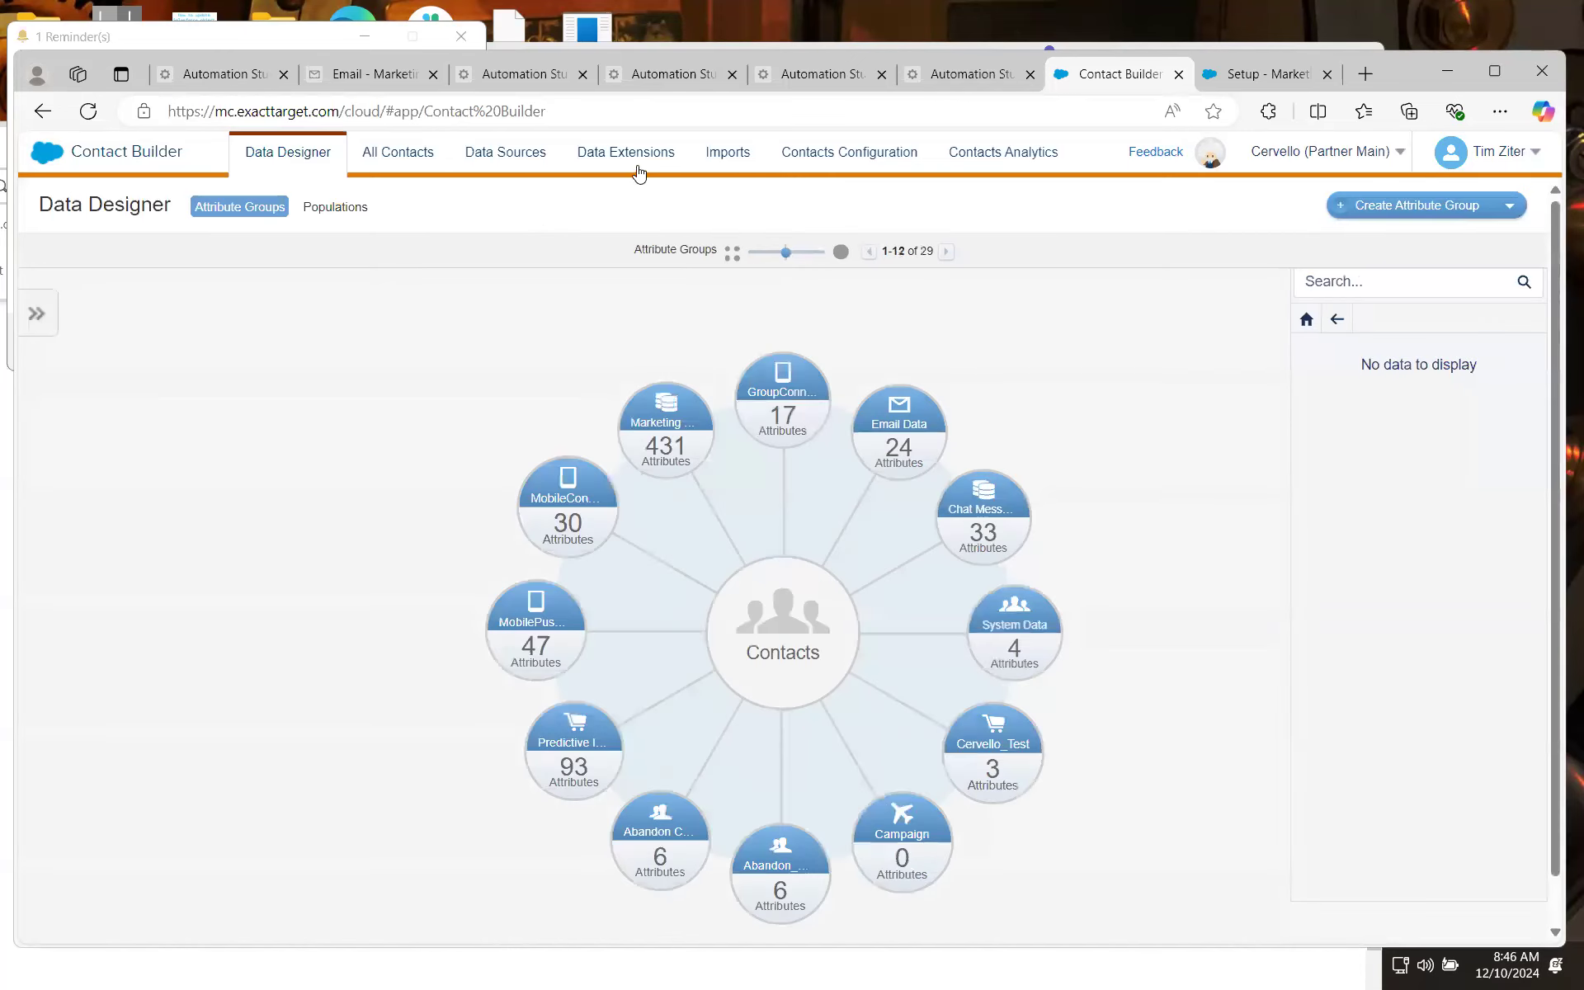
click(506, 156)
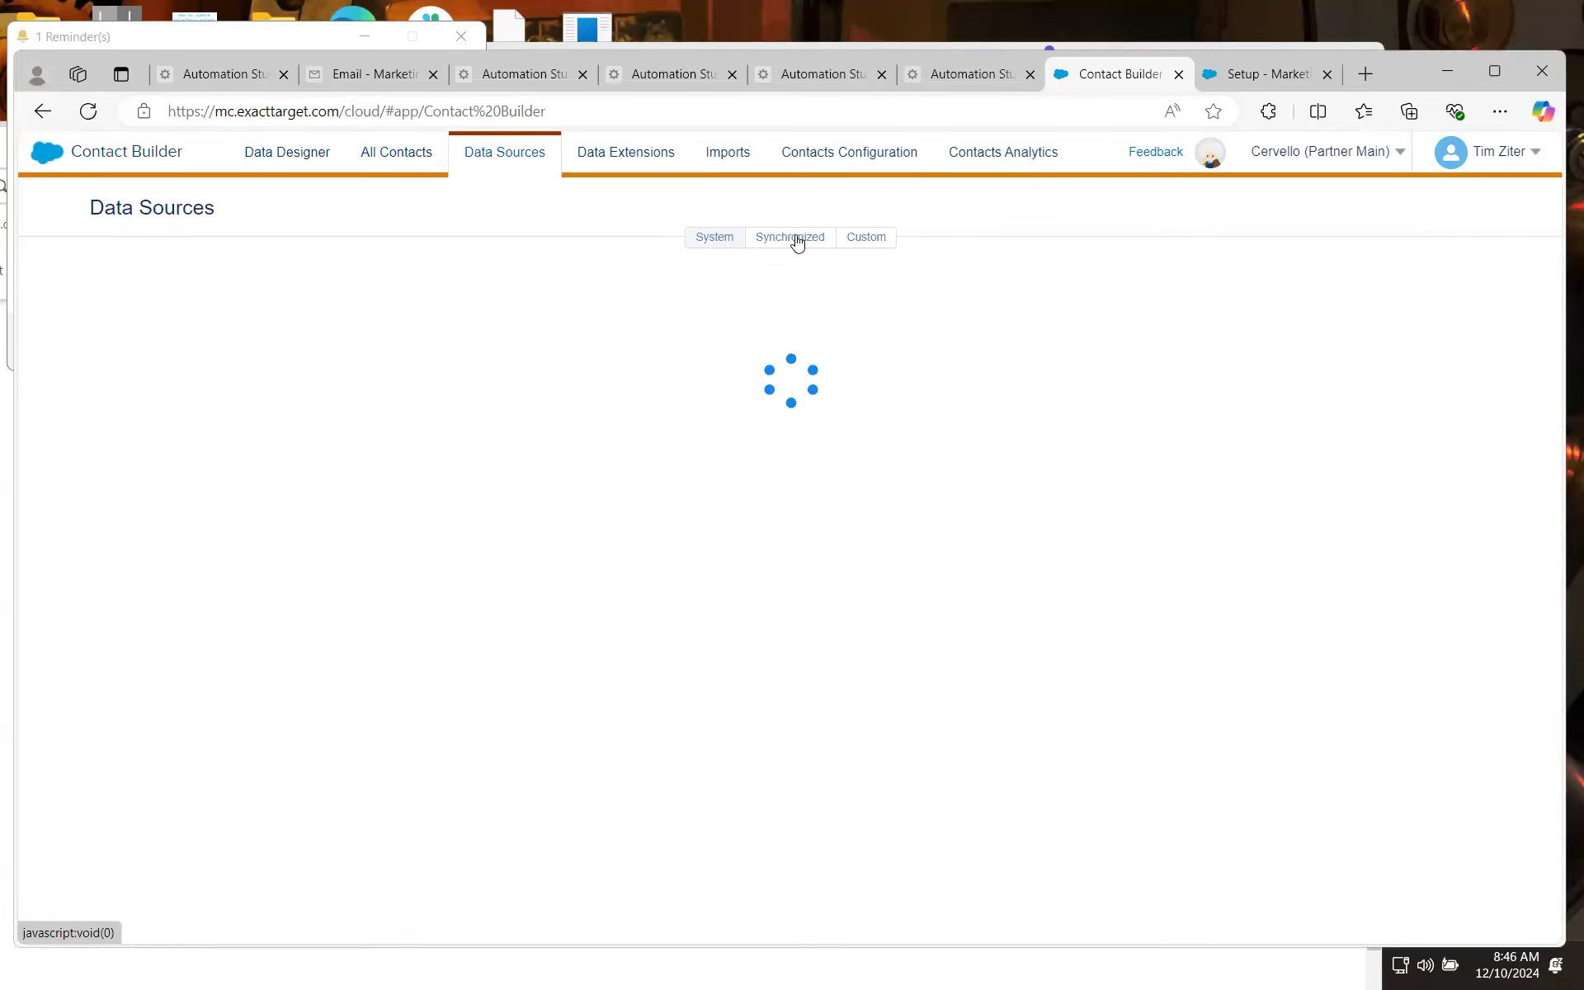
click(806, 241)
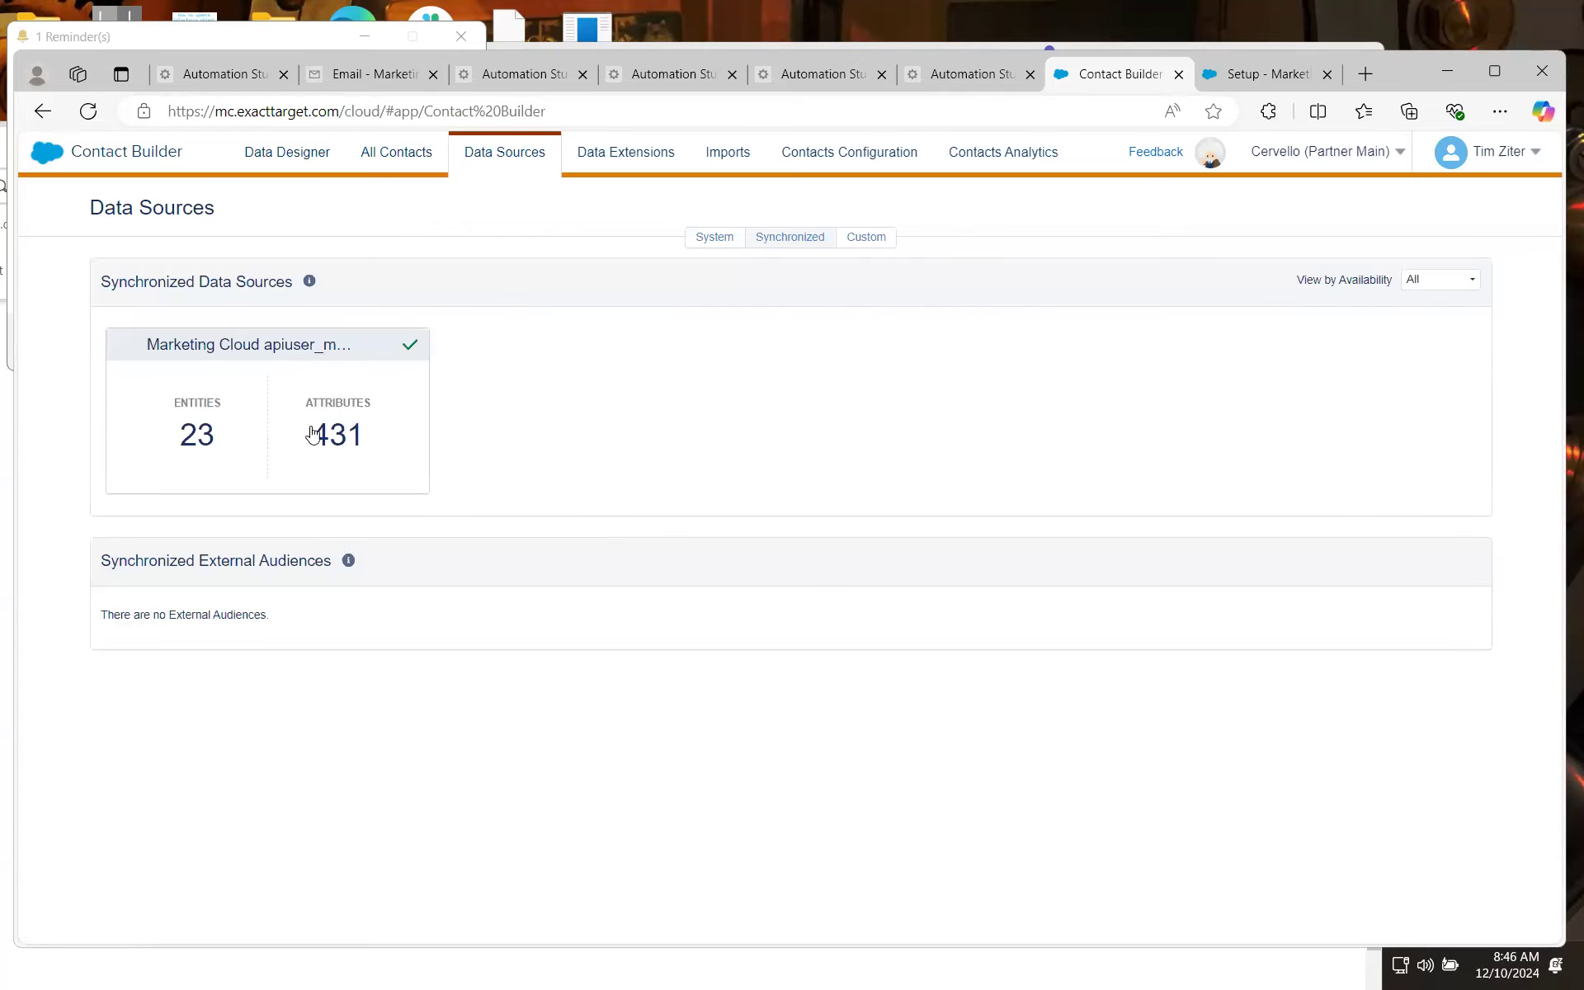
click(260, 443)
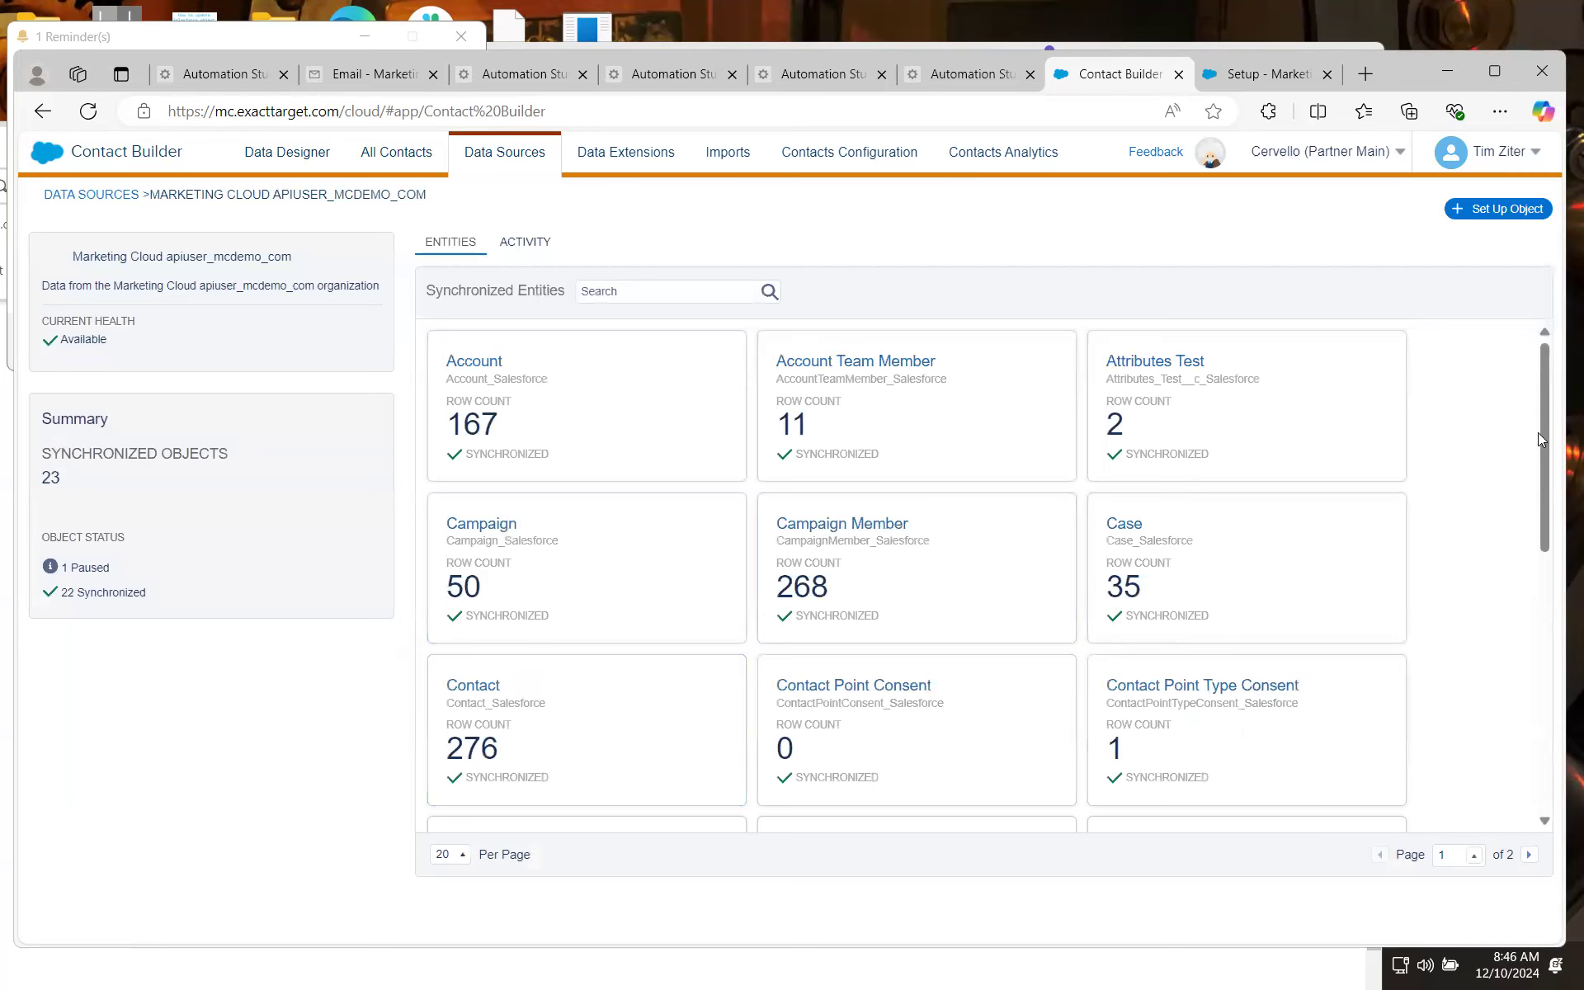
Examine the synchronized Salesforce entities of the data source, from Account through Project_Test
scroll(1541, 434, down, 3)
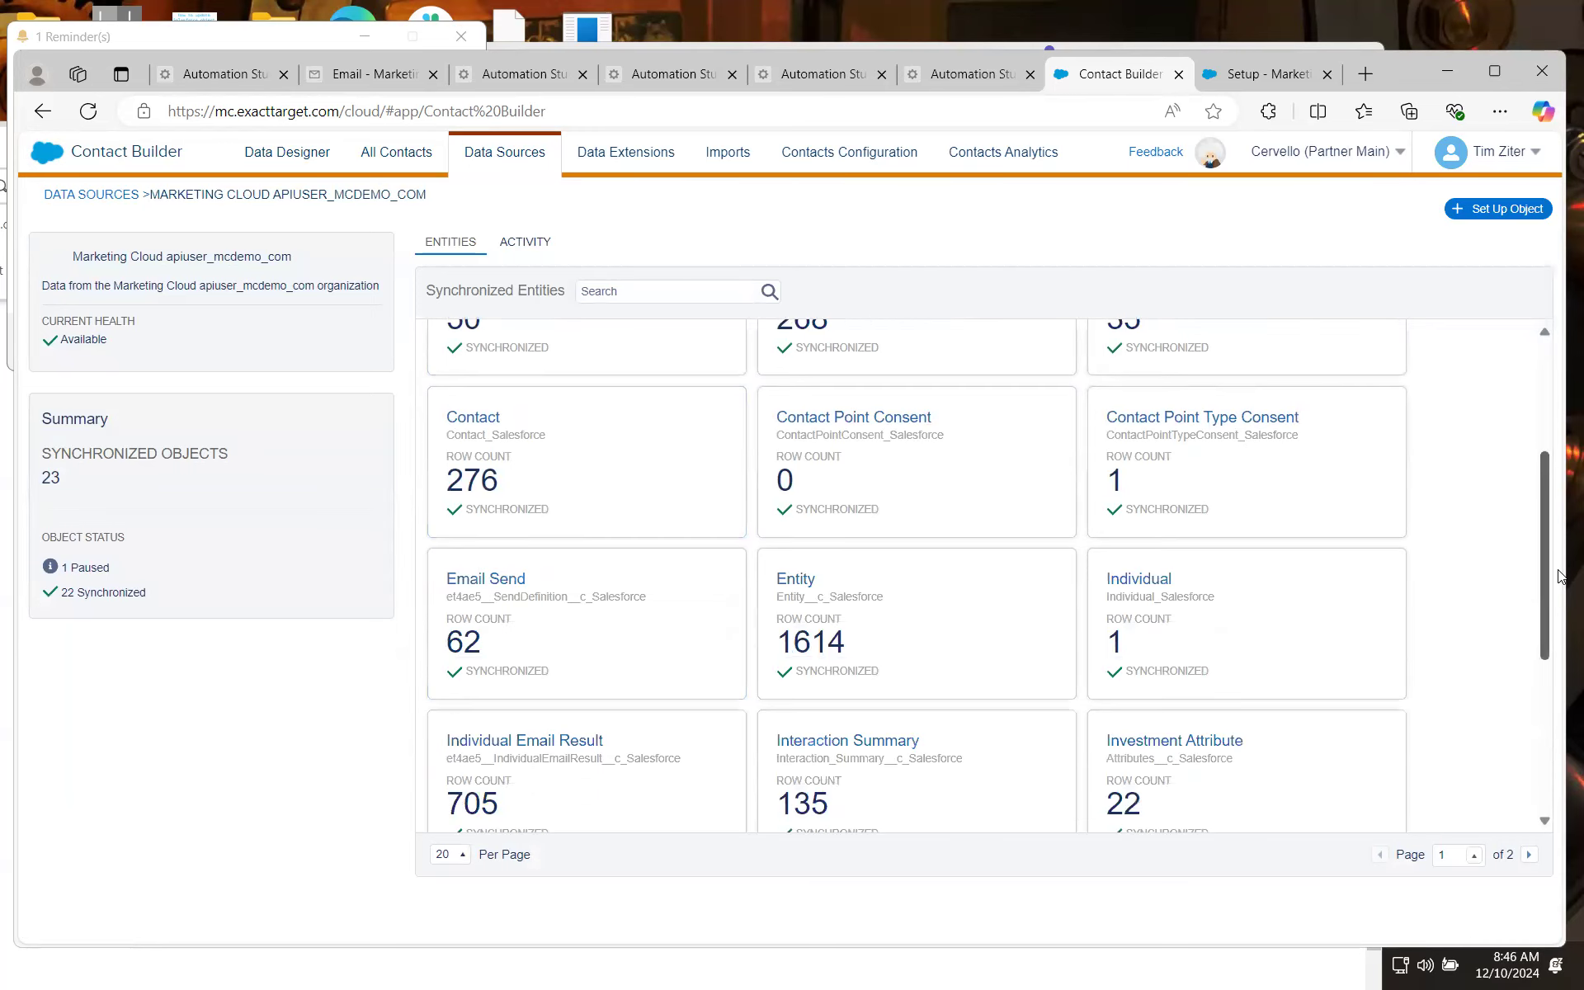
scroll(810, 559, up, 2)
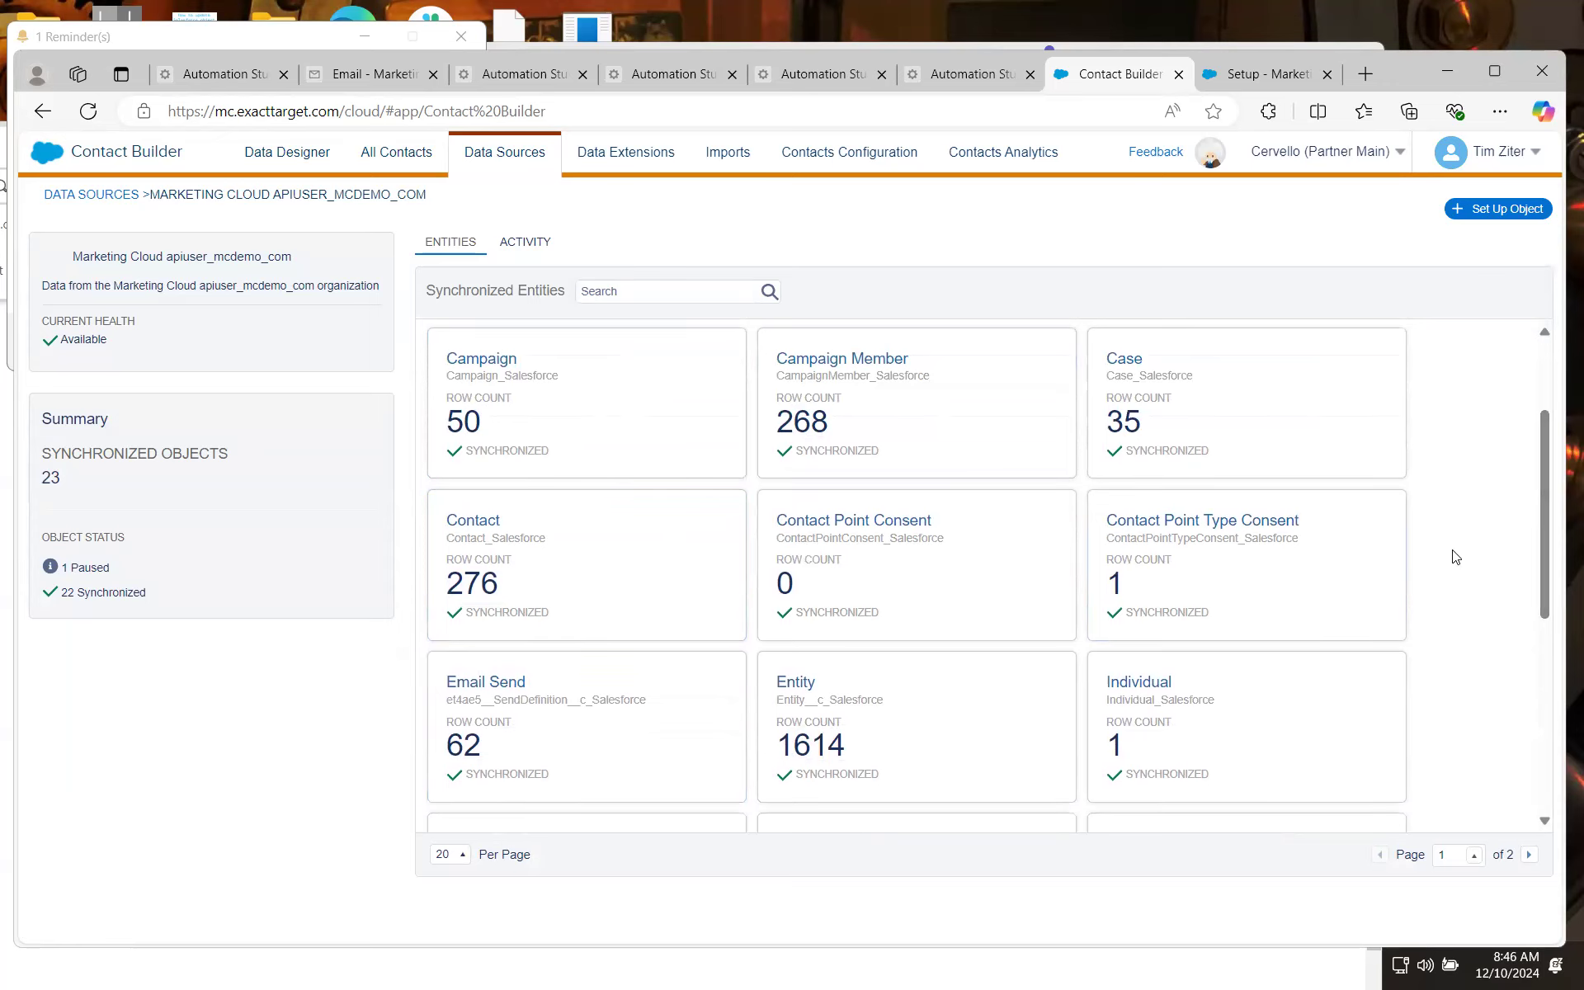
scroll(1456, 557, down, 5)
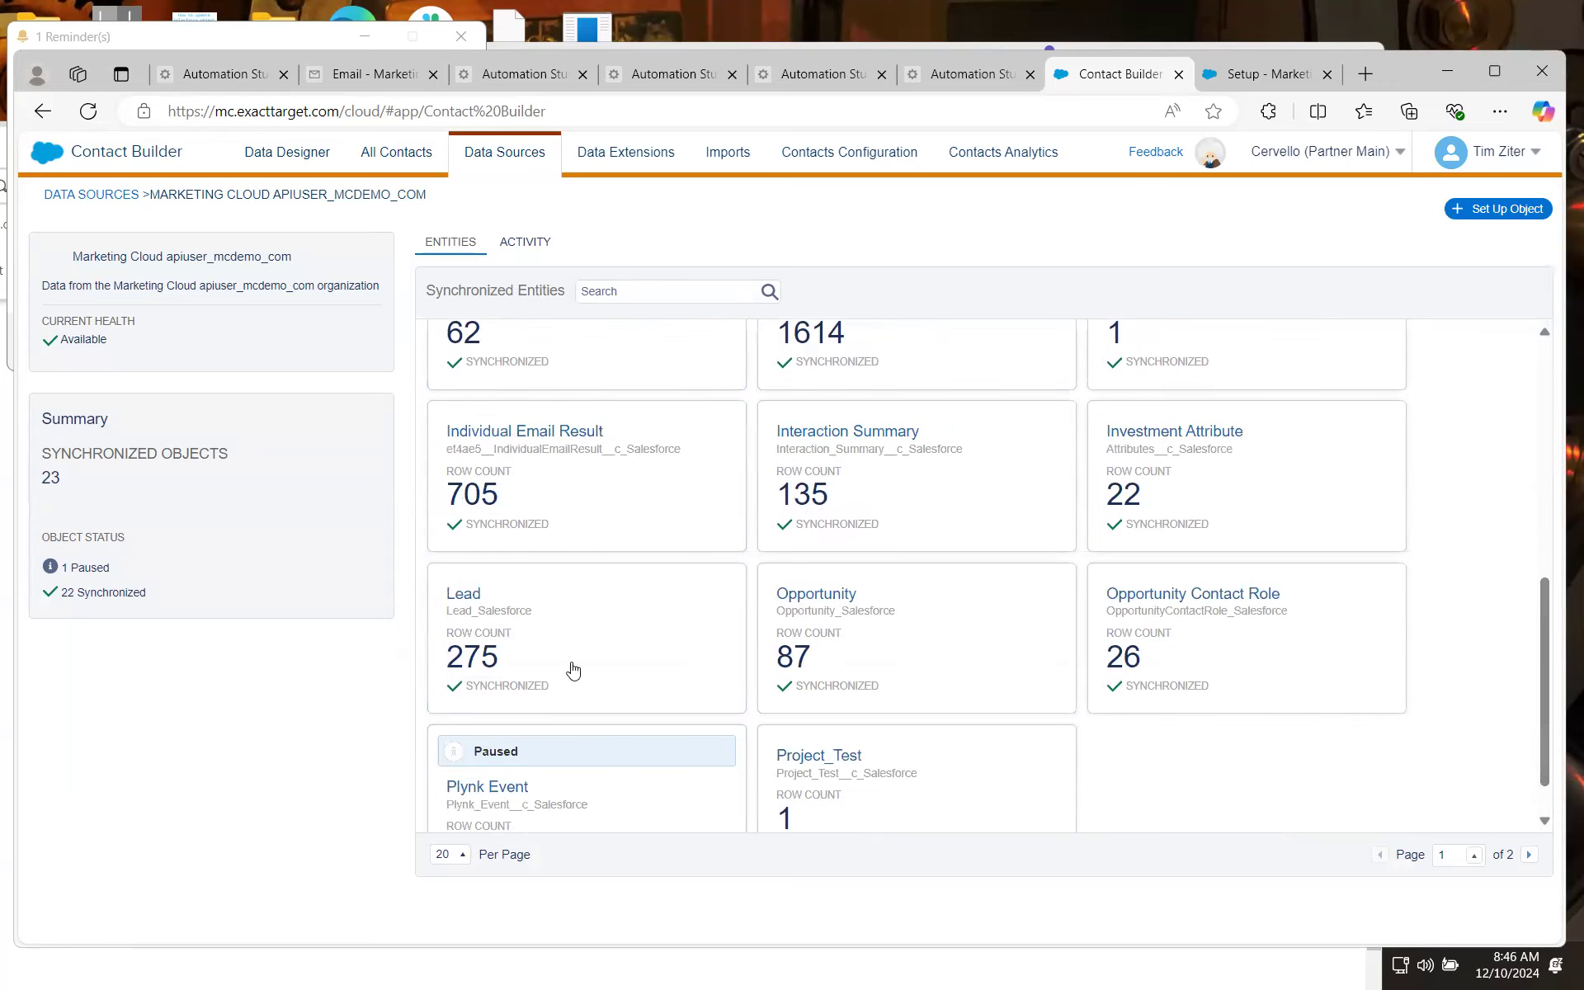
scroll(1482, 612, down, 1)
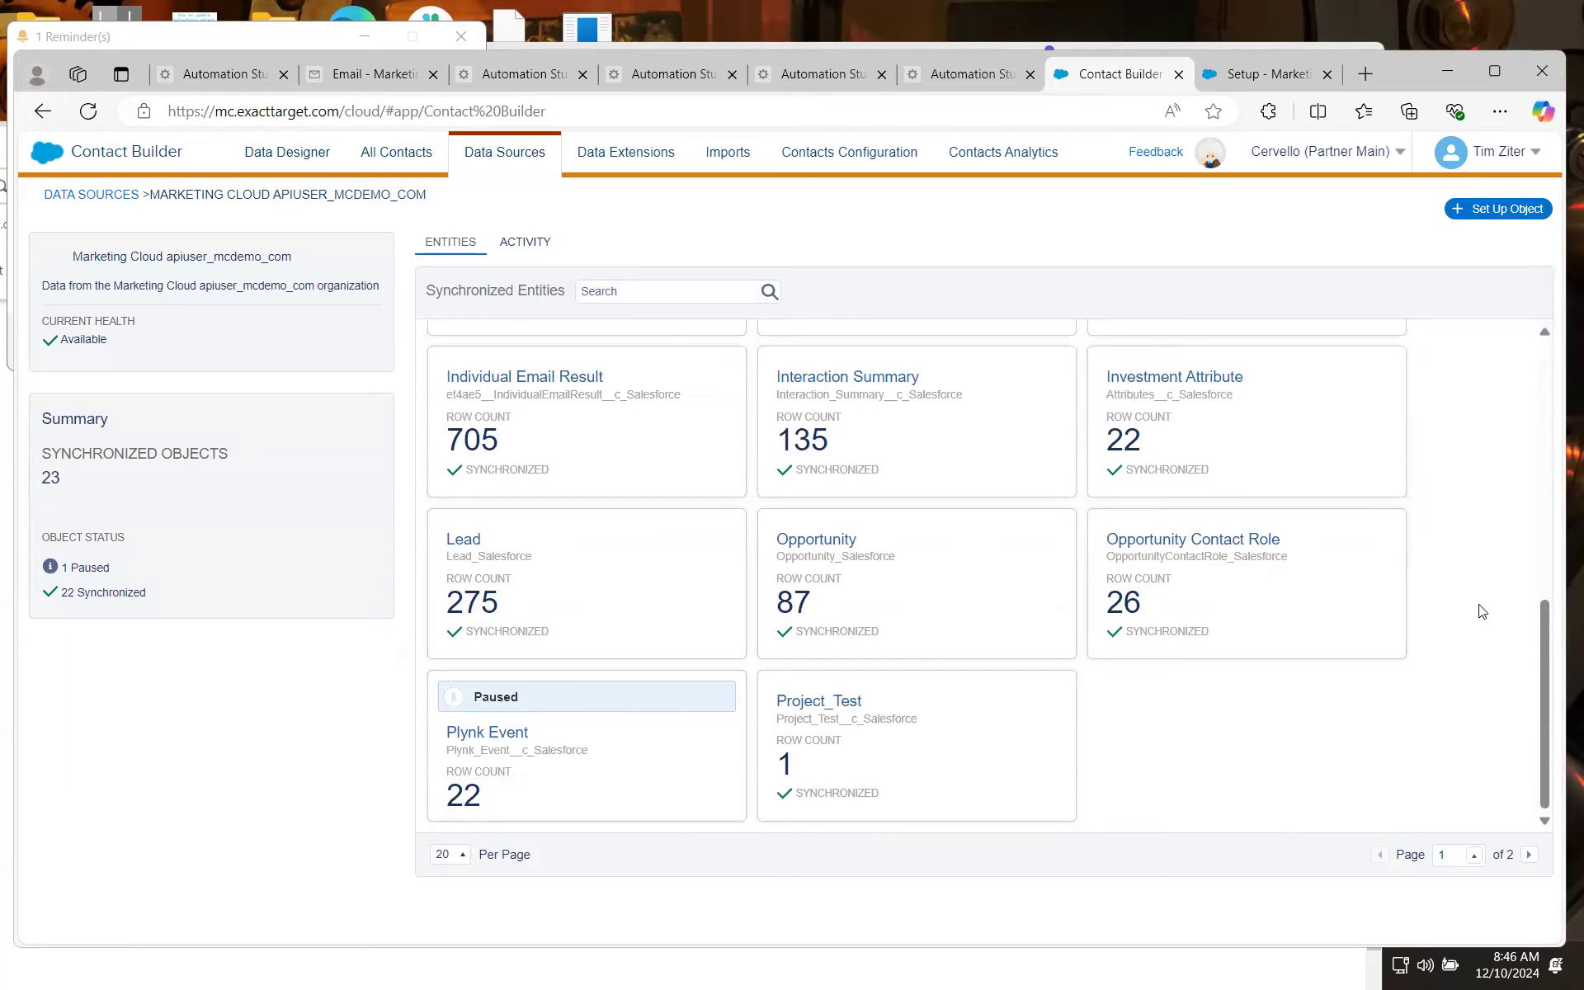
scroll(1480, 597, up, 2)
scroll(1479, 597, up, 5)
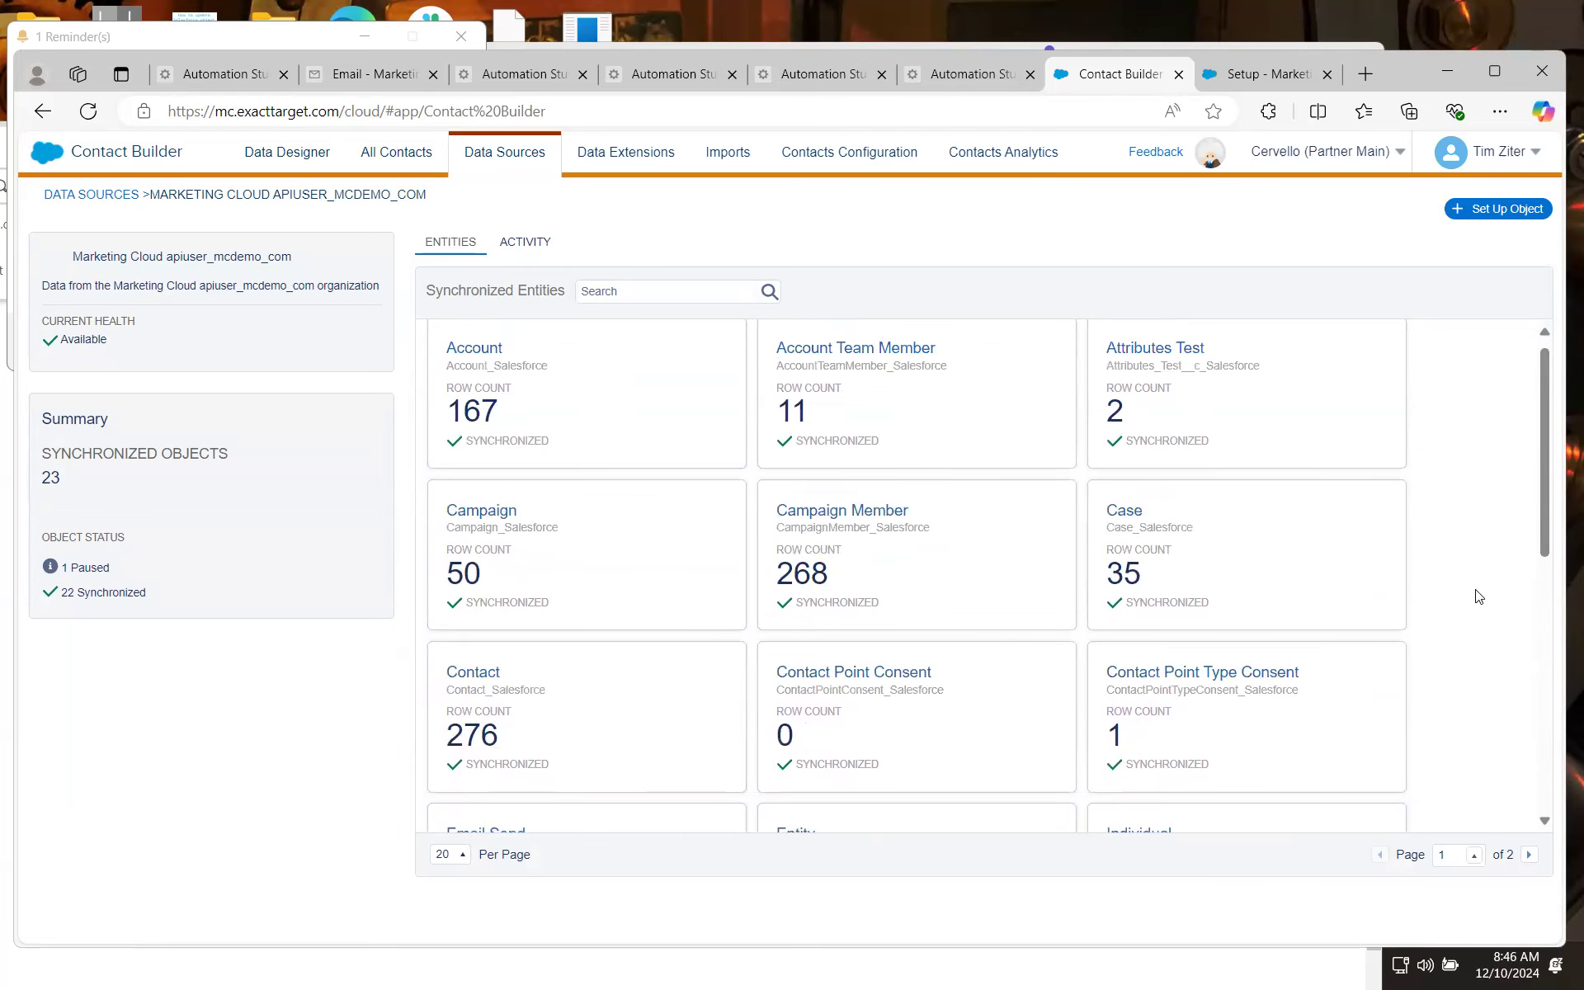
scroll(1479, 597, up, 1)
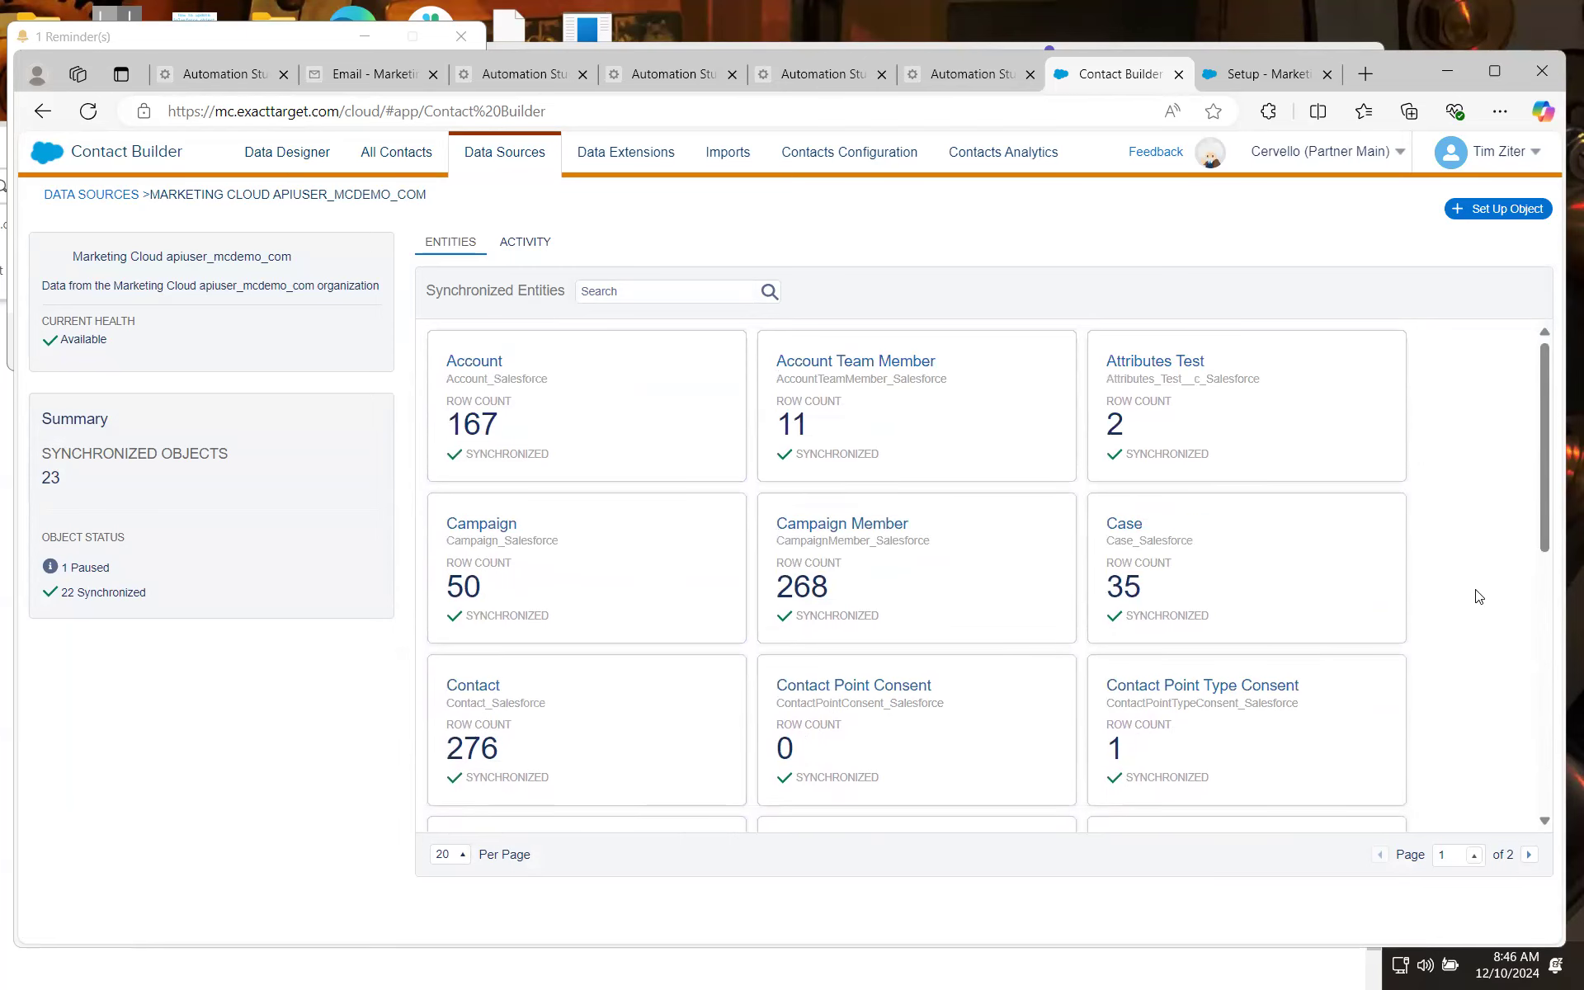
scroll(1480, 596, down, 4)
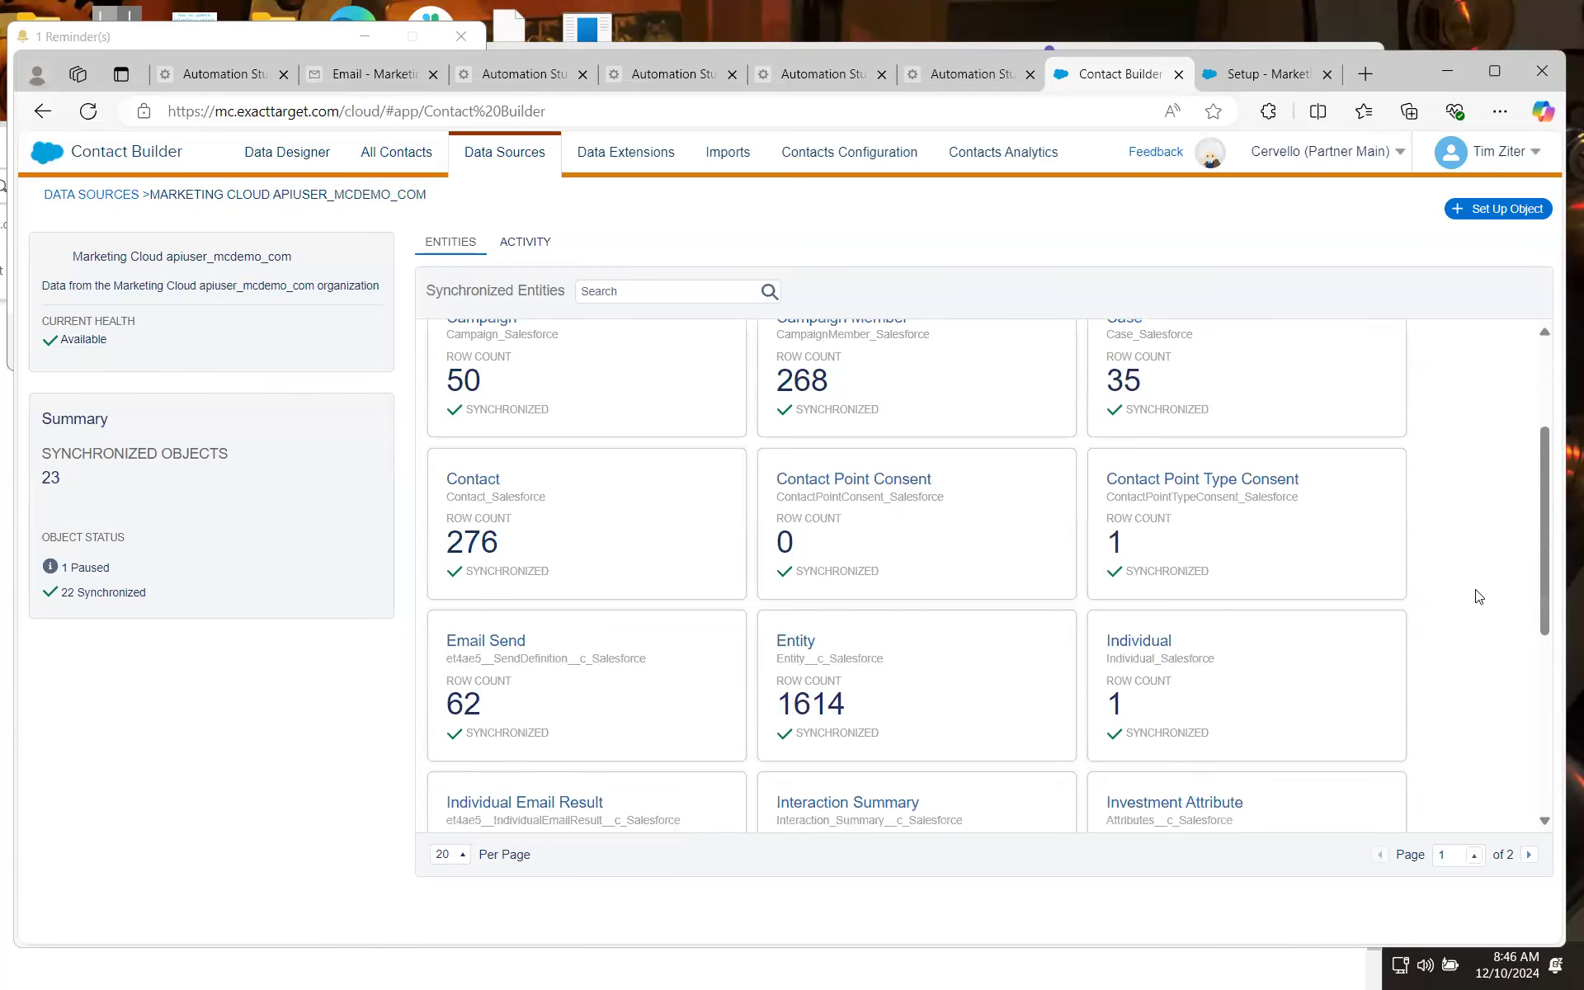
scroll(1480, 596, down, 5)
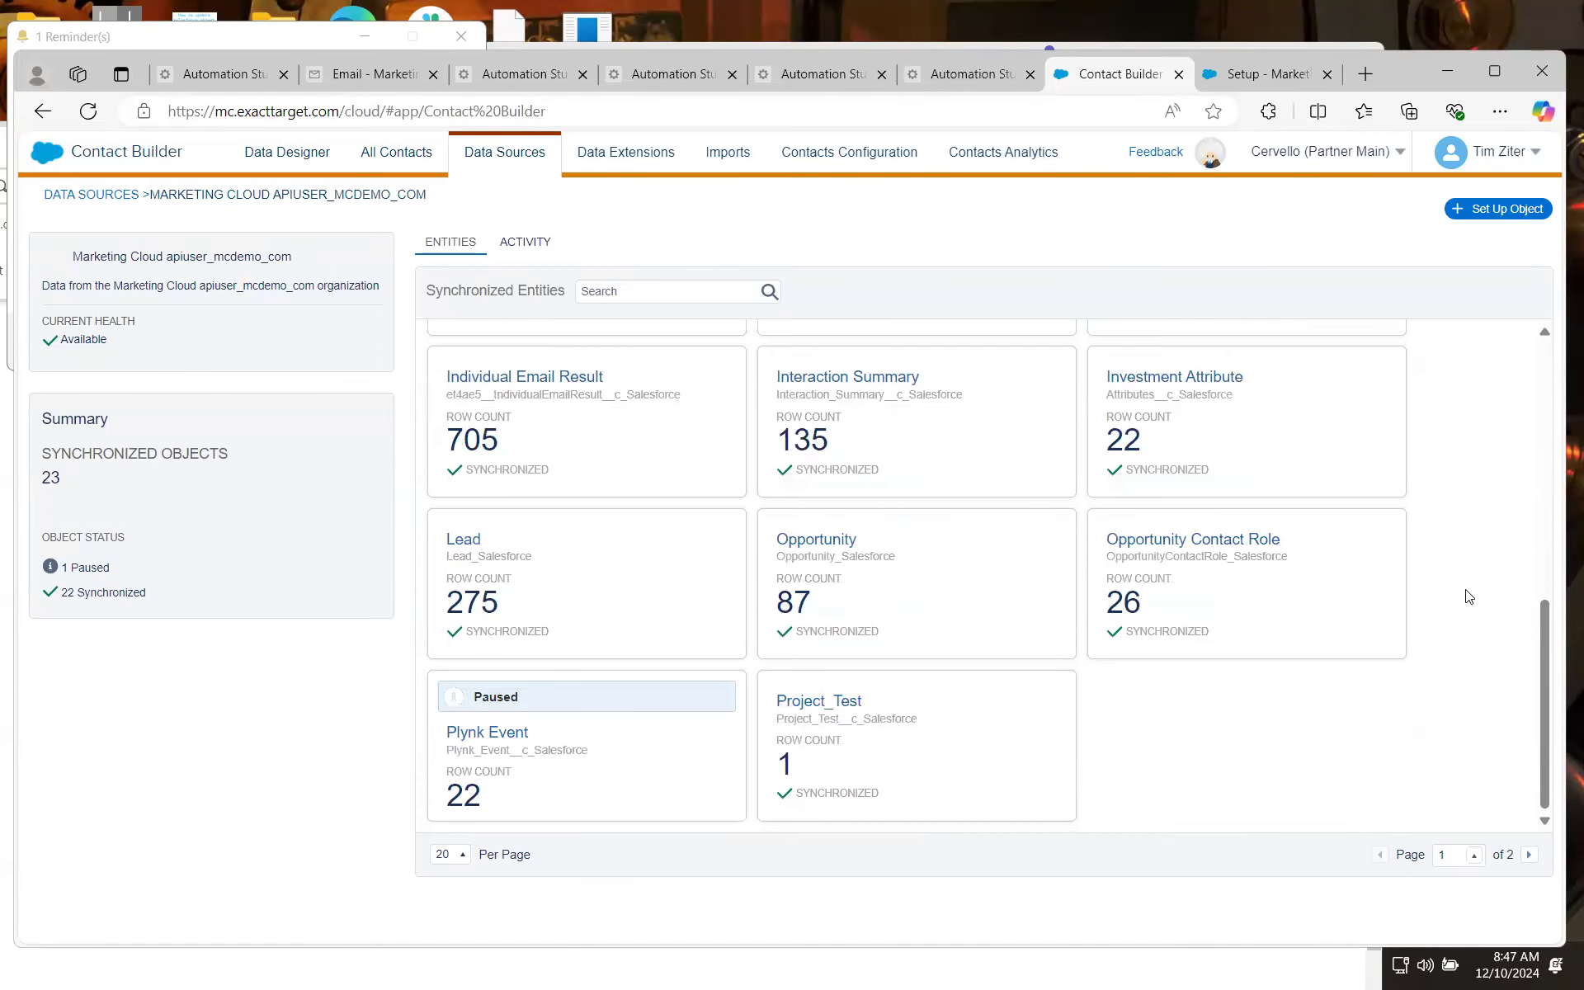
Open the Auto_Studio_ETL automation's workflow and examine its activities from SQL Query through Data Copy or Import
click(968, 80)
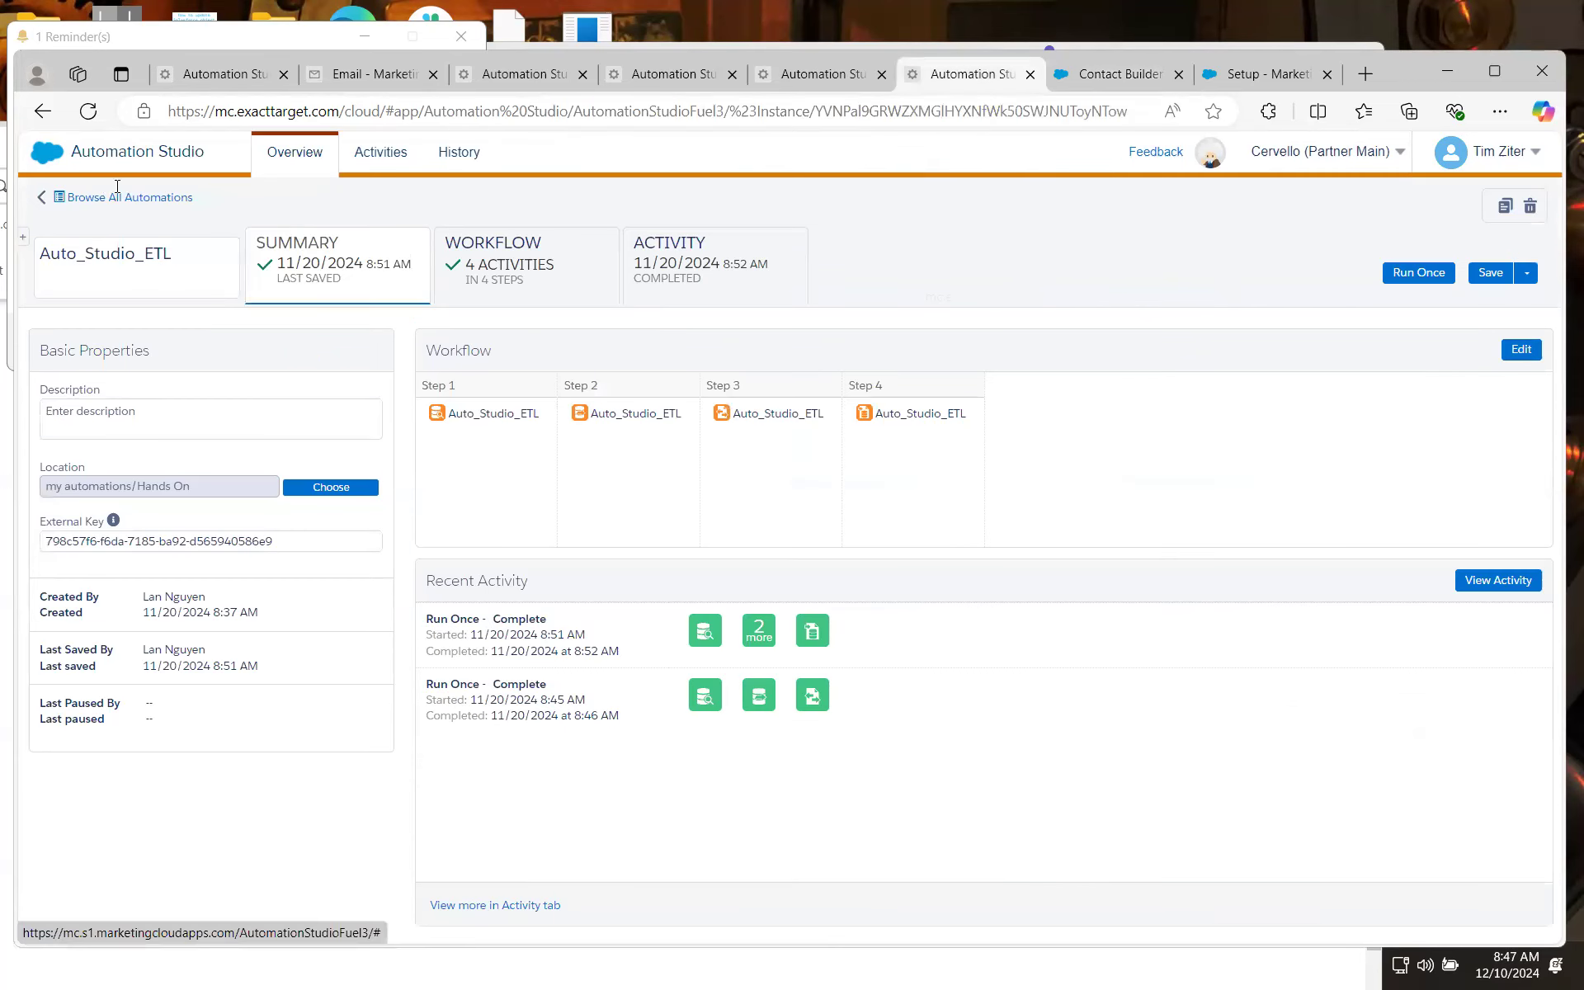
click(575, 291)
mouse_move(699, 926)
mouse_down()
mouse_move(769, 934)
mouse_move(711, 939)
mouse_up()
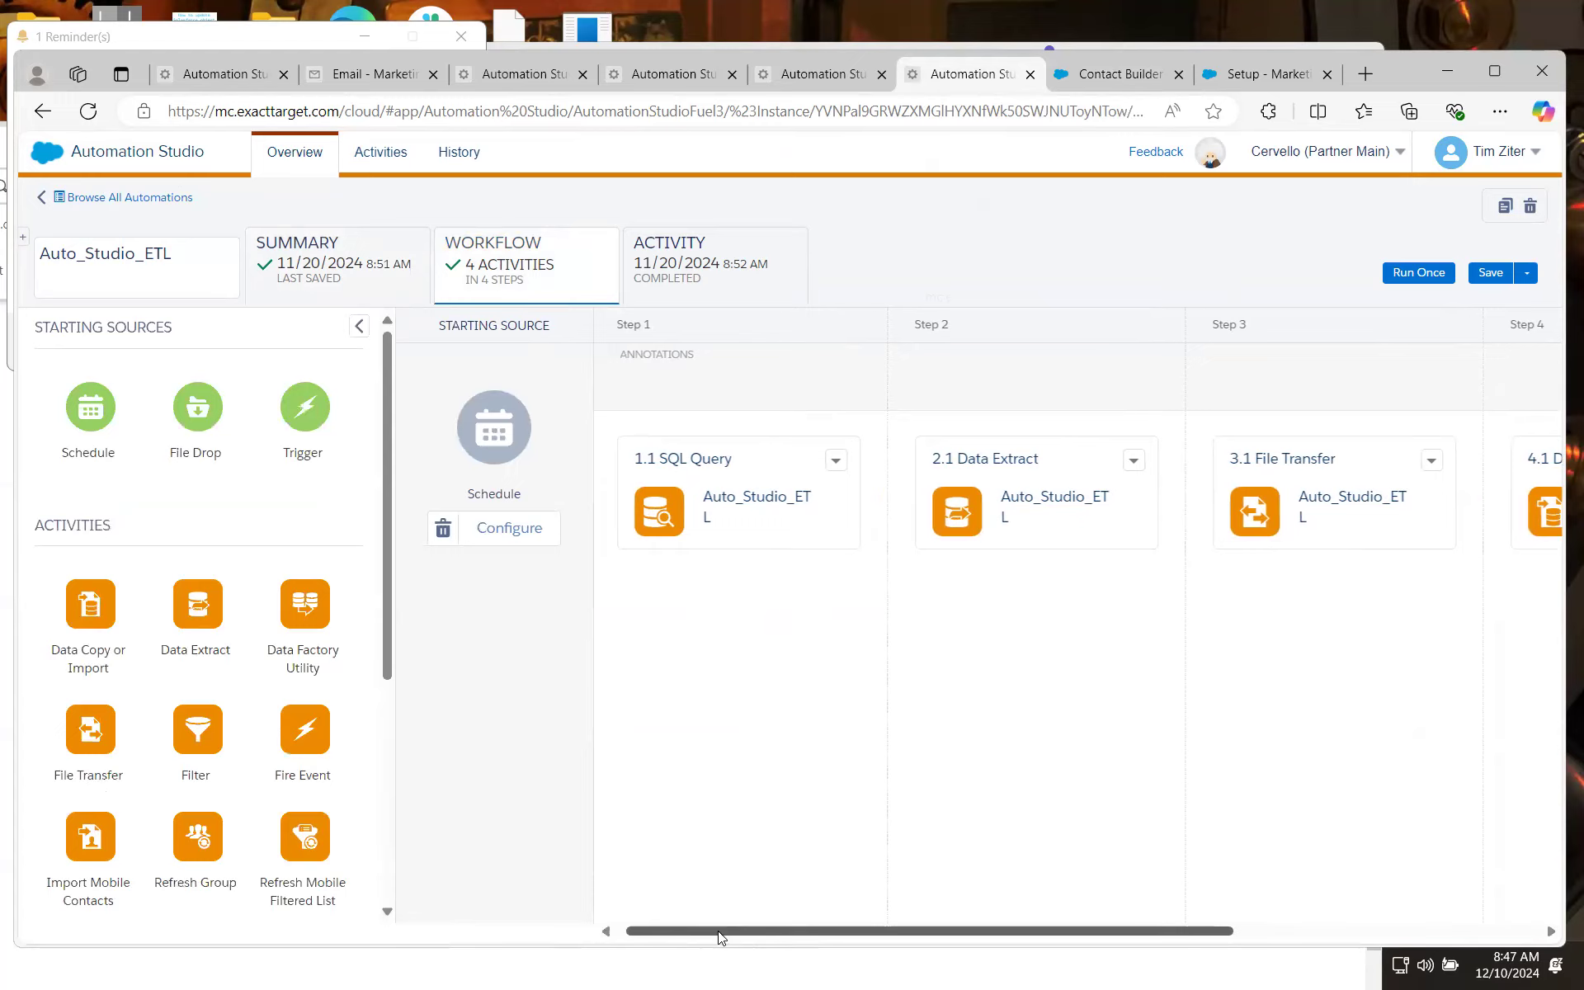
drag(710, 931, 718, 931)
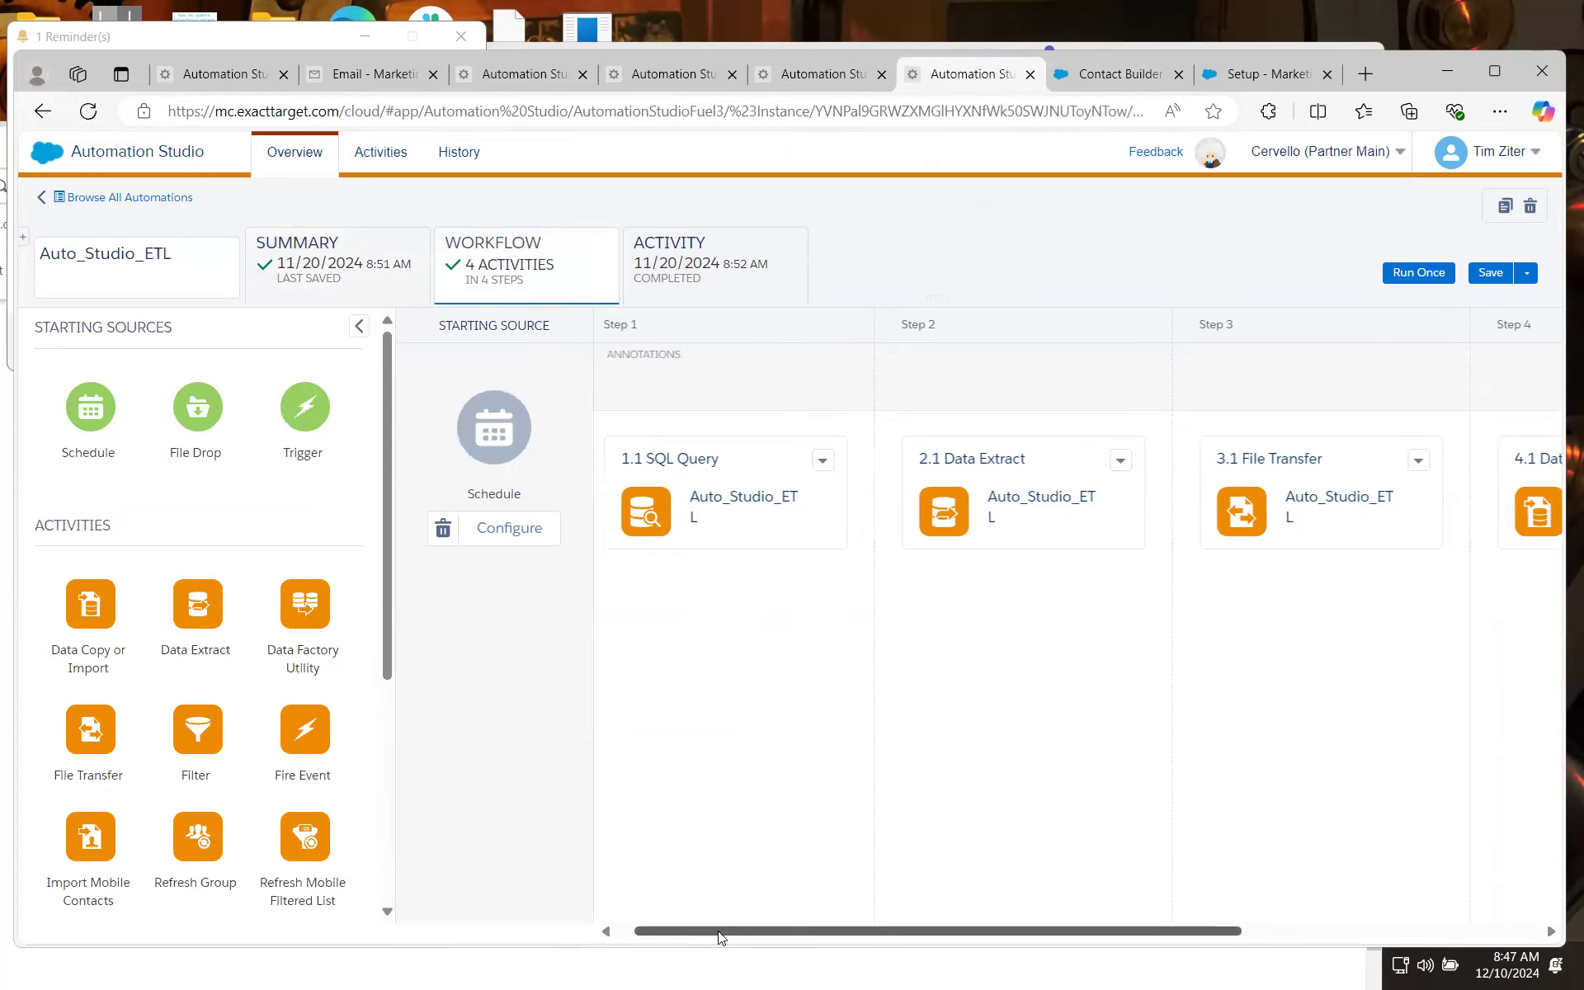
drag(722, 931, 688, 931)
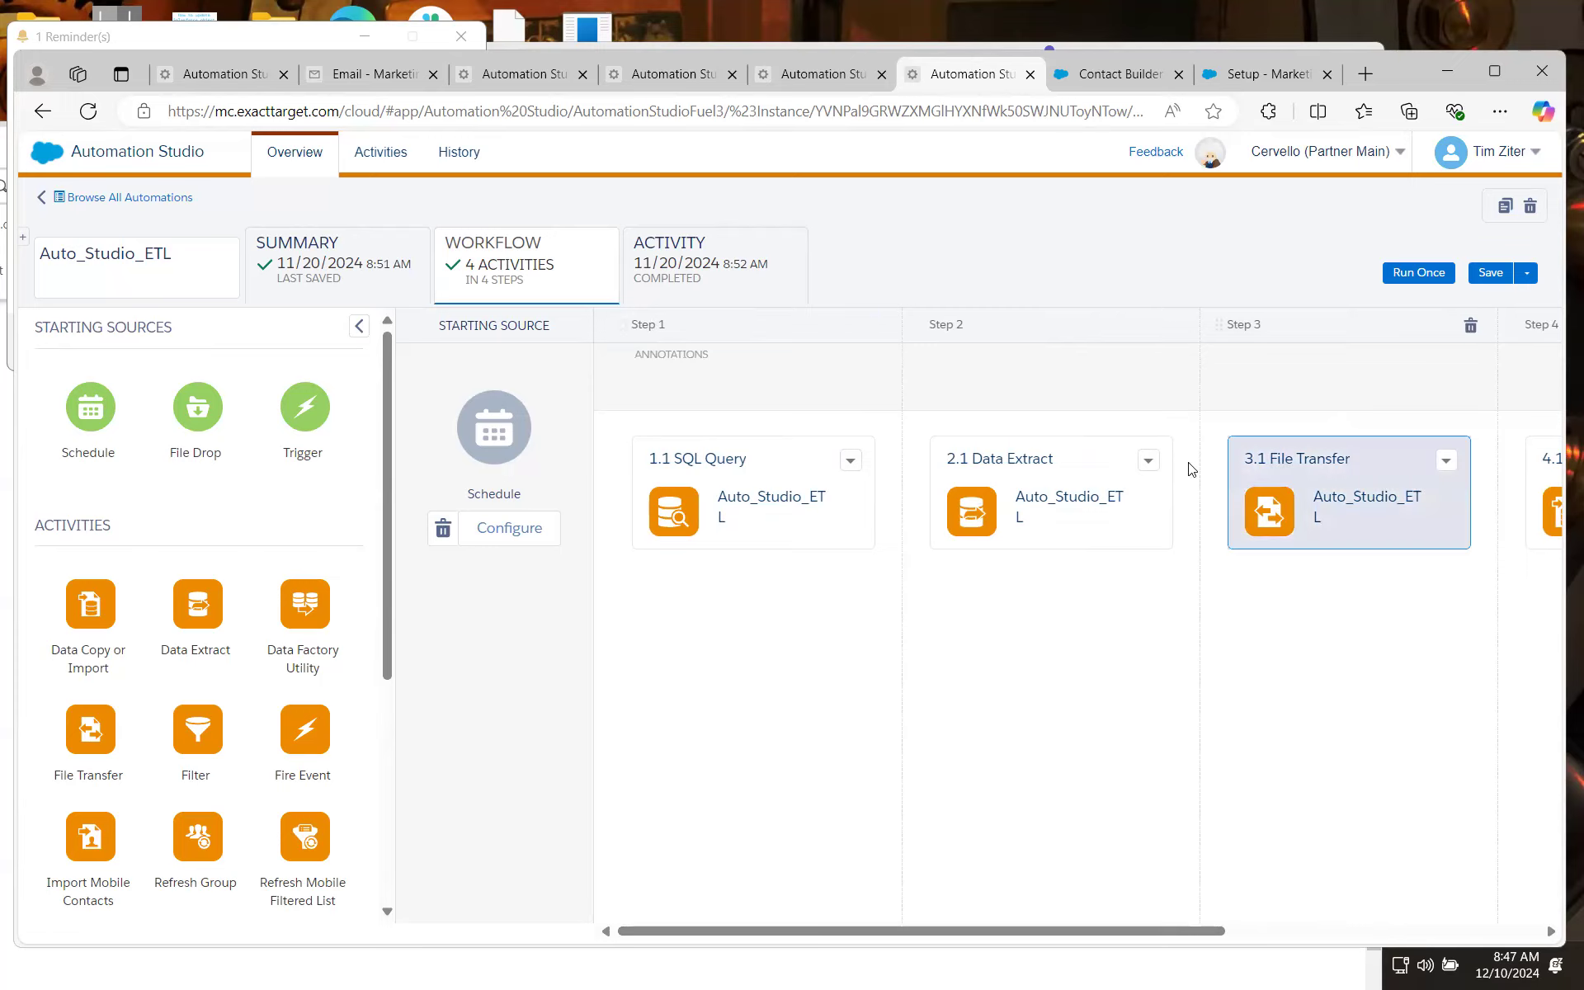
drag(1066, 928, 1225, 926)
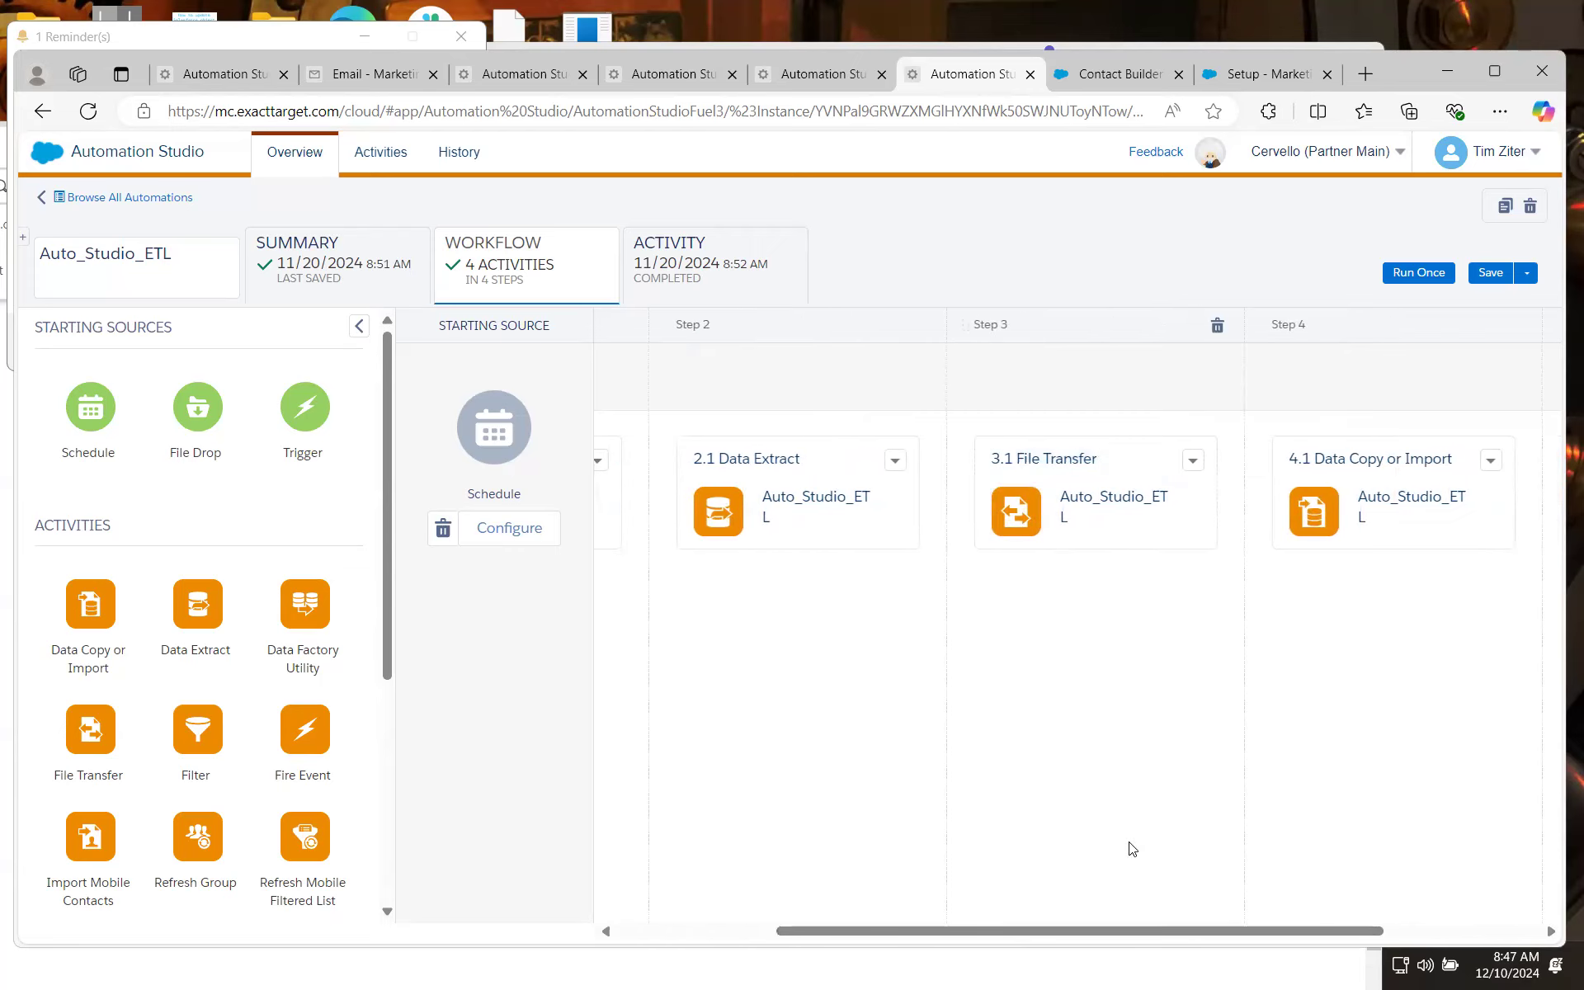
drag(1142, 926, 1323, 938)
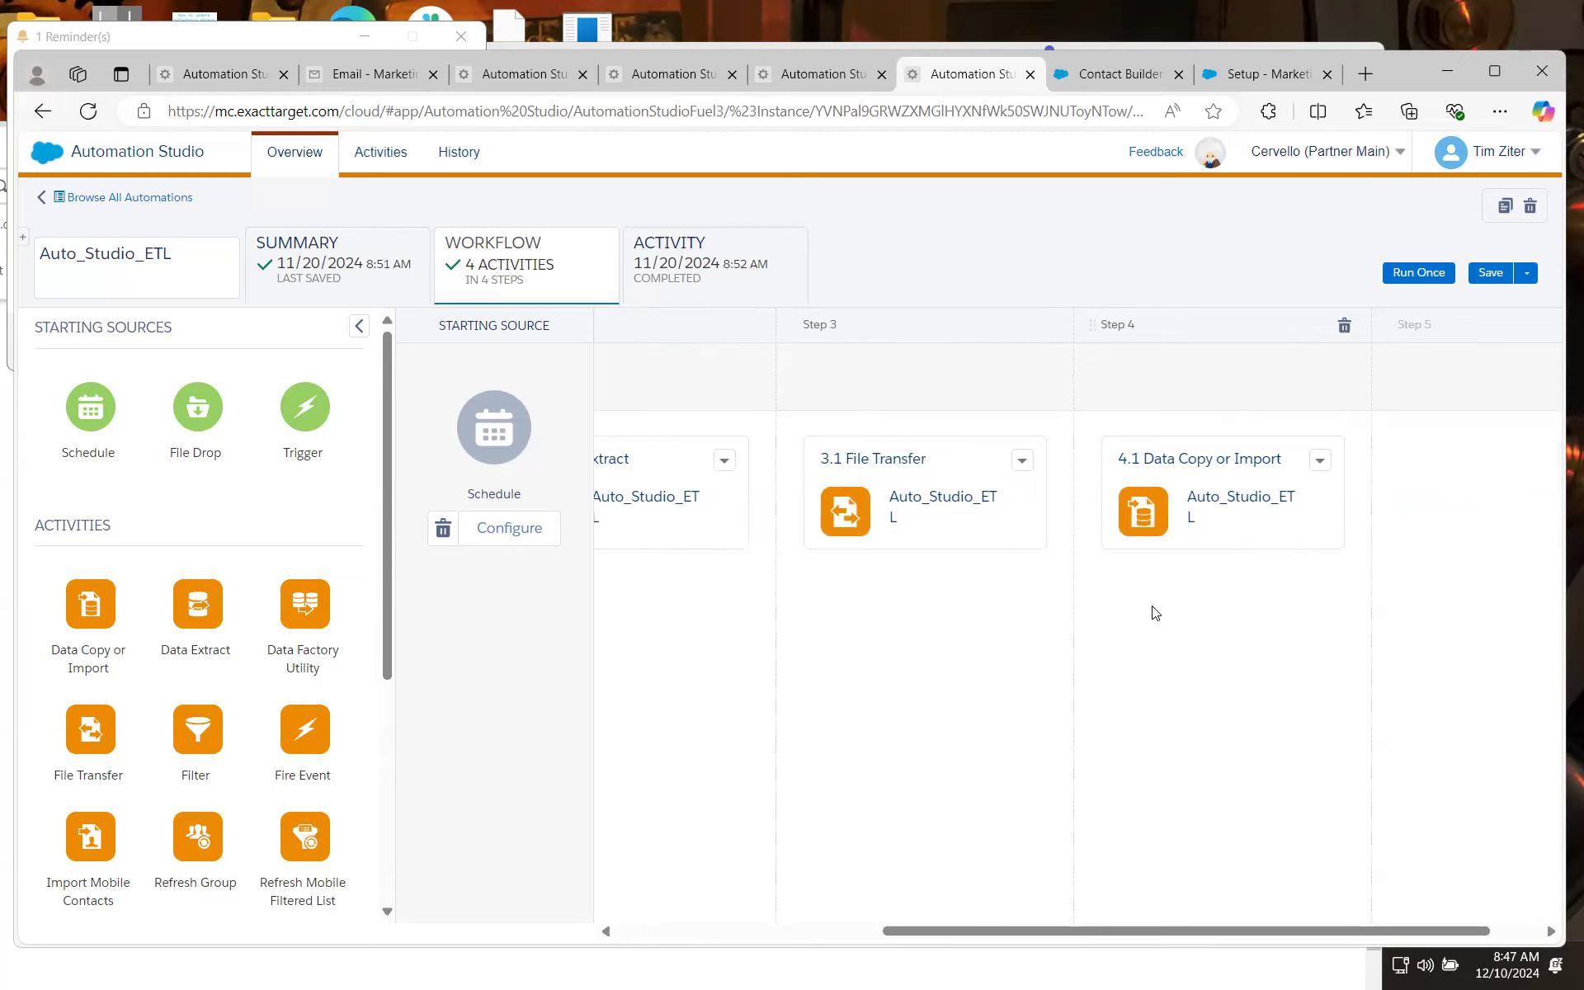
drag(1182, 935, 924, 935)
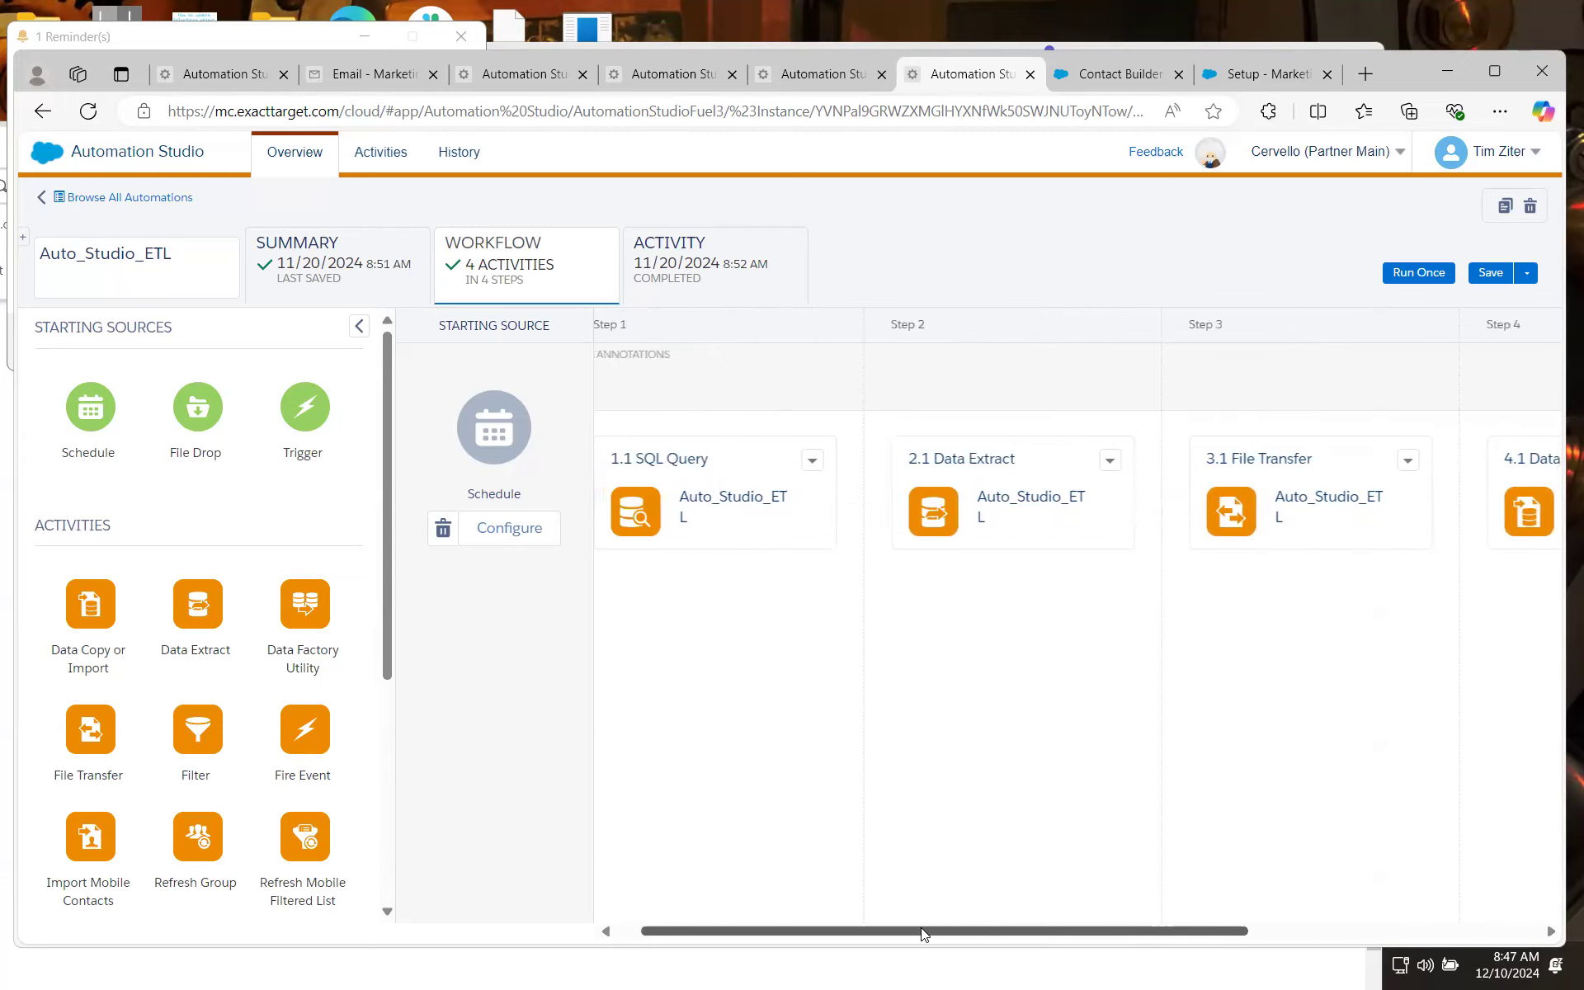
scroll(1119, 925, right, 5)
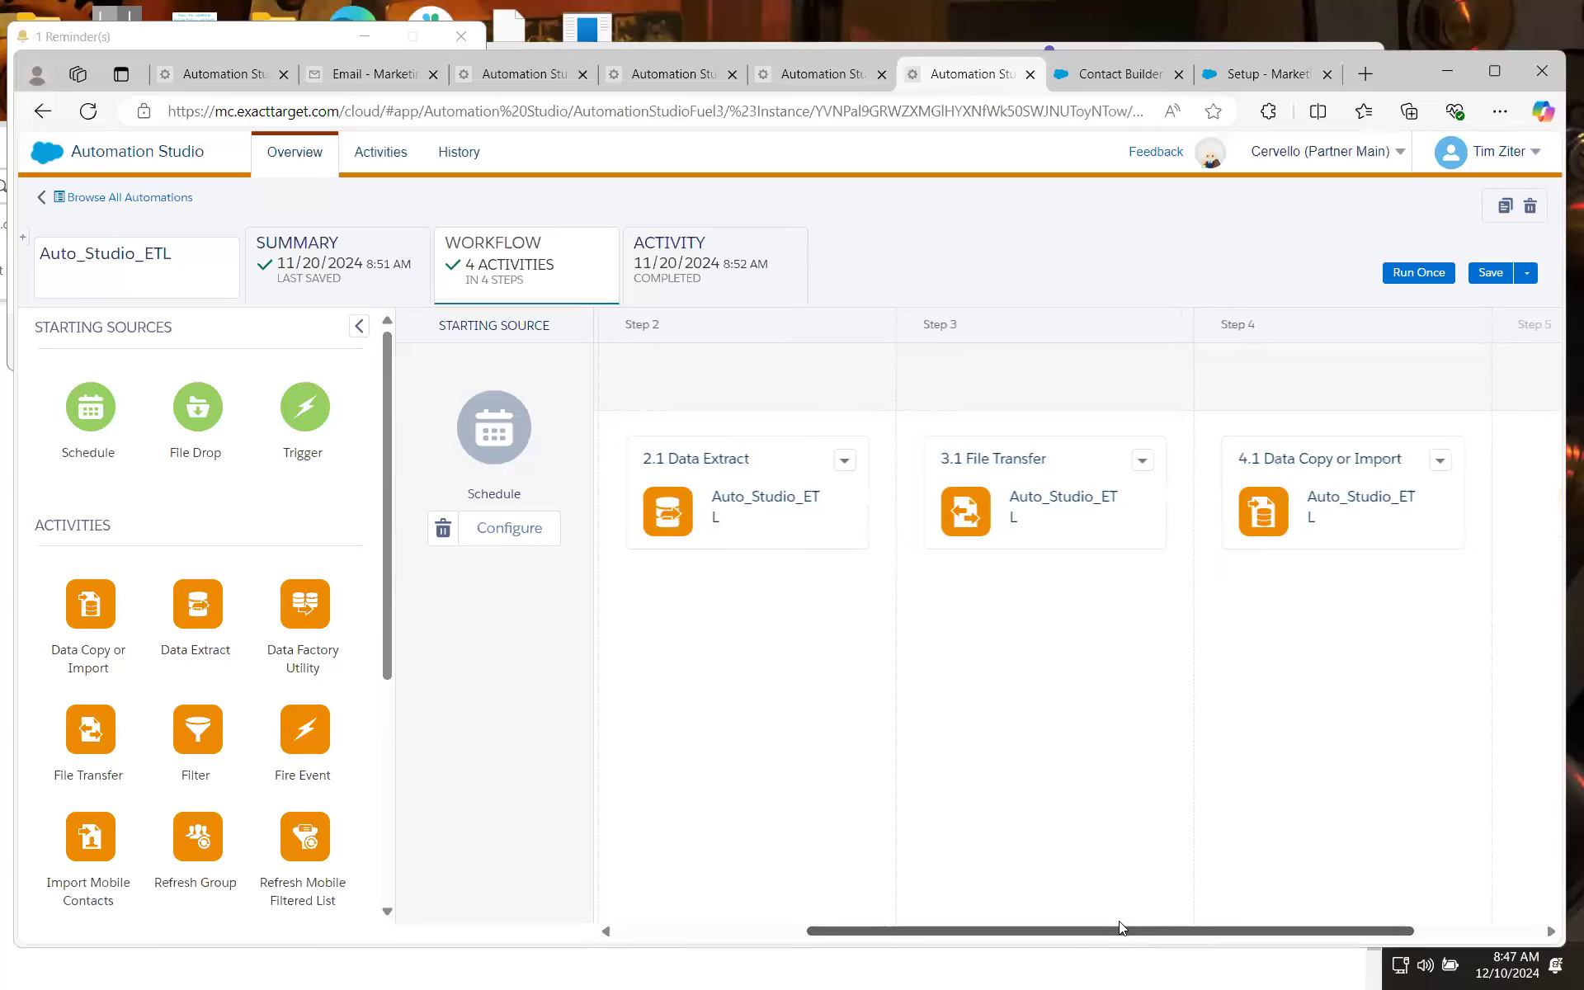
drag(1097, 922, 1048, 926)
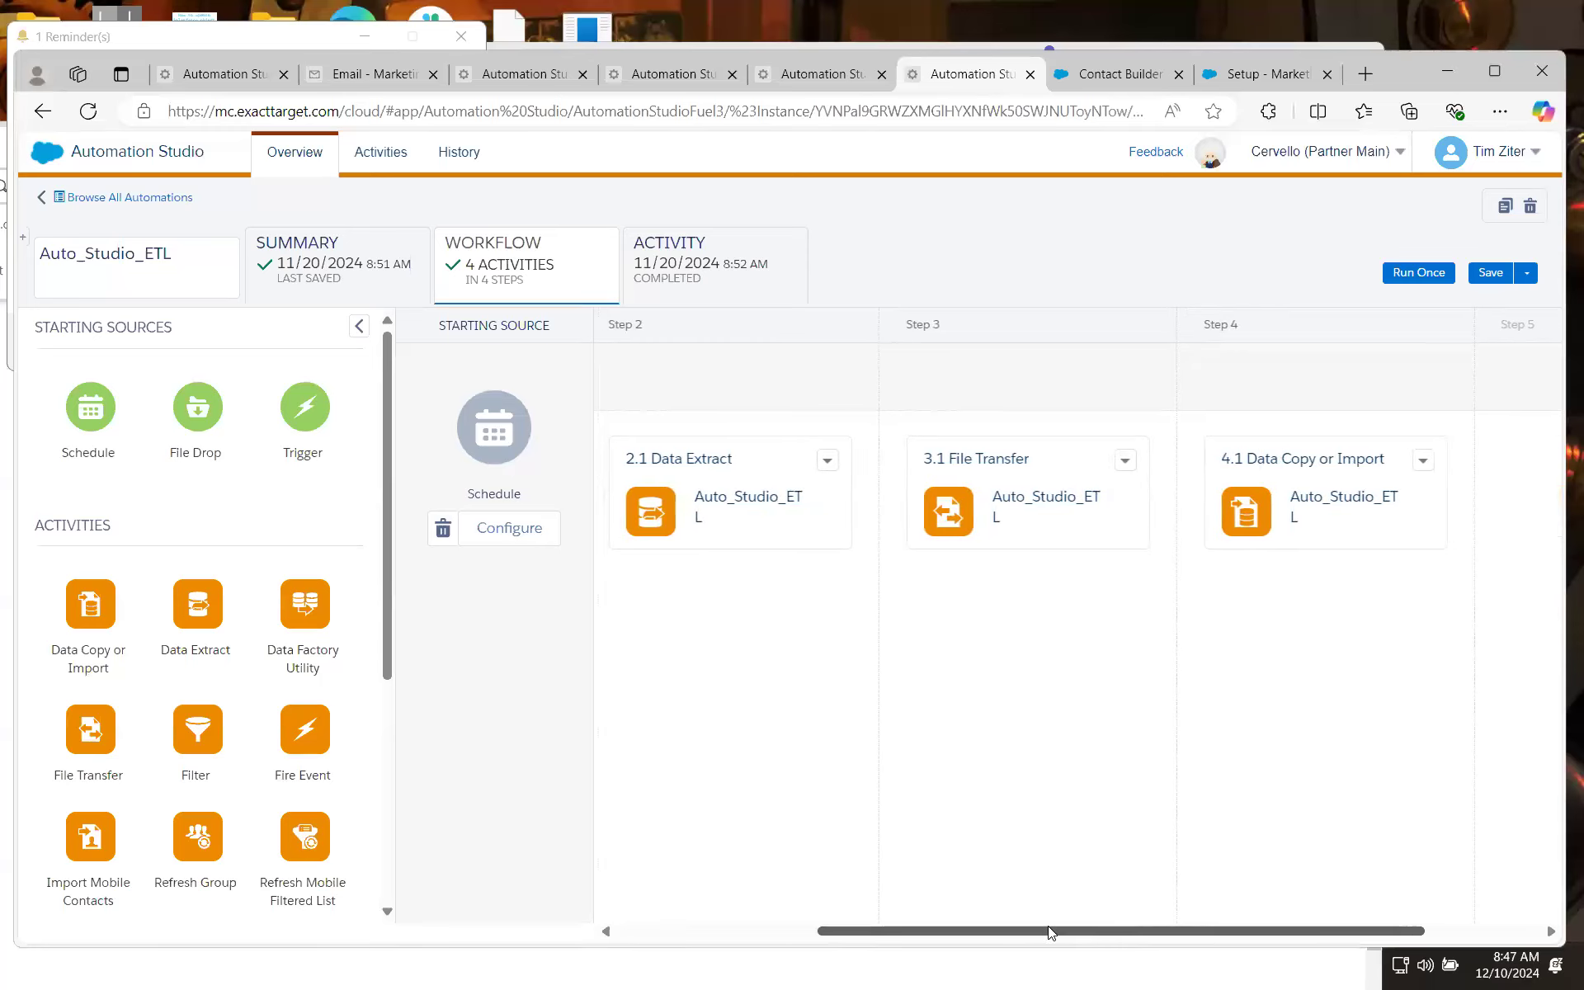
scroll(1195, 946, right, 3)
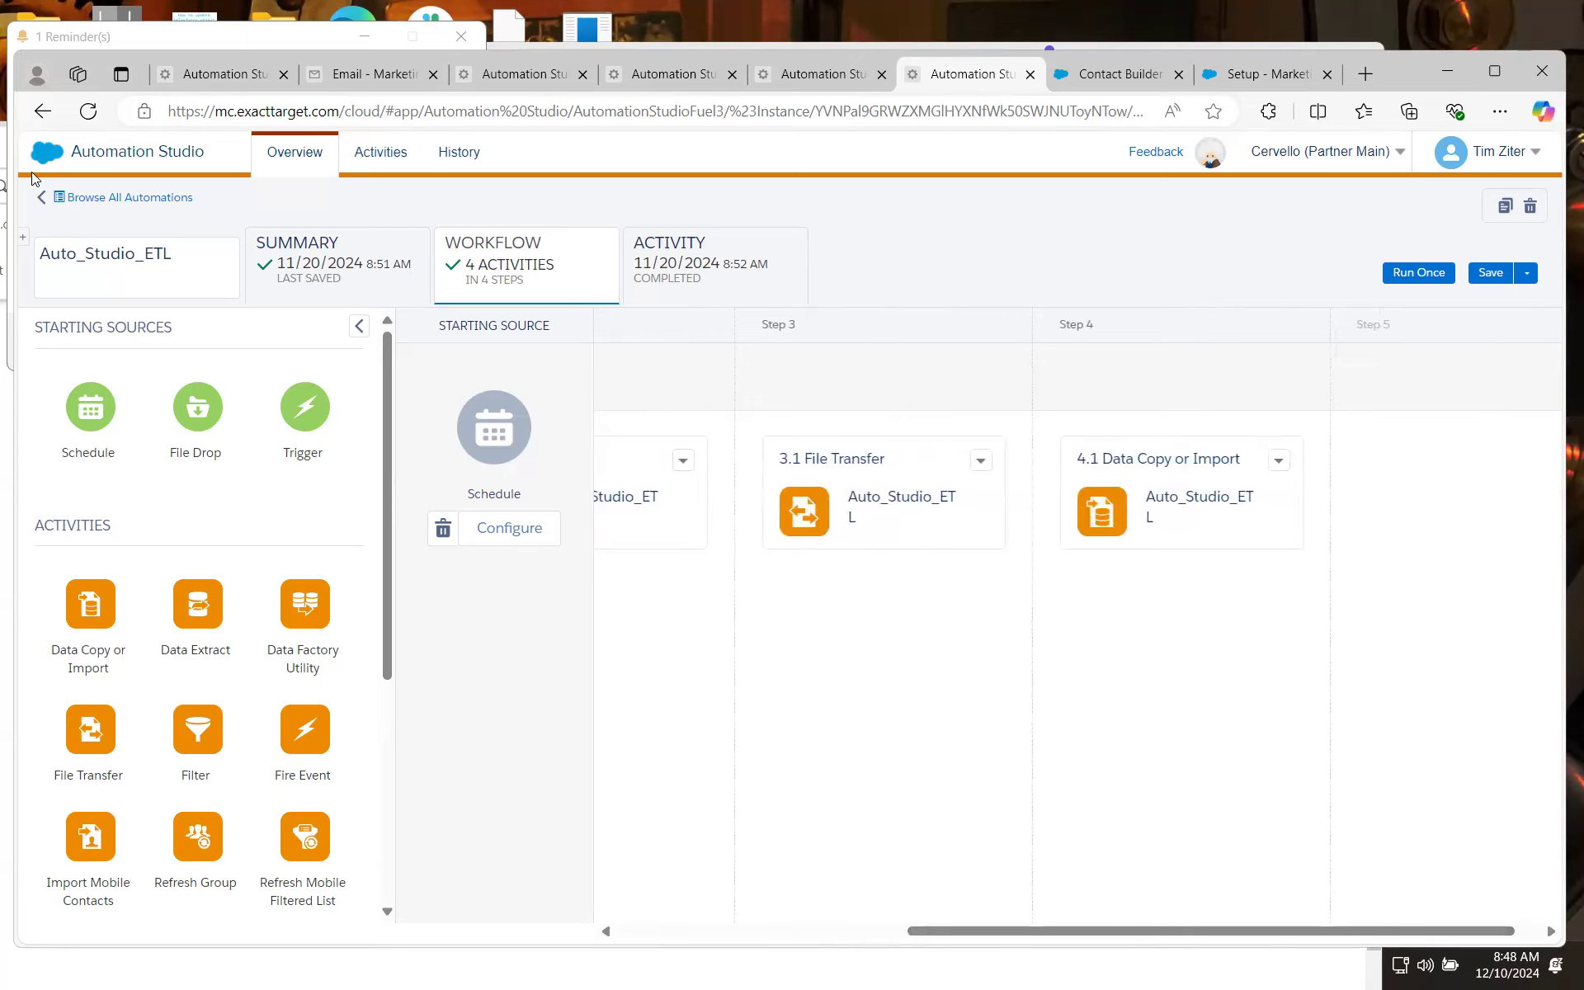
Open Email Studio and go to the subscribers' Data Extensions
mouse_move(40, 159)
mouse_move(64, 256)
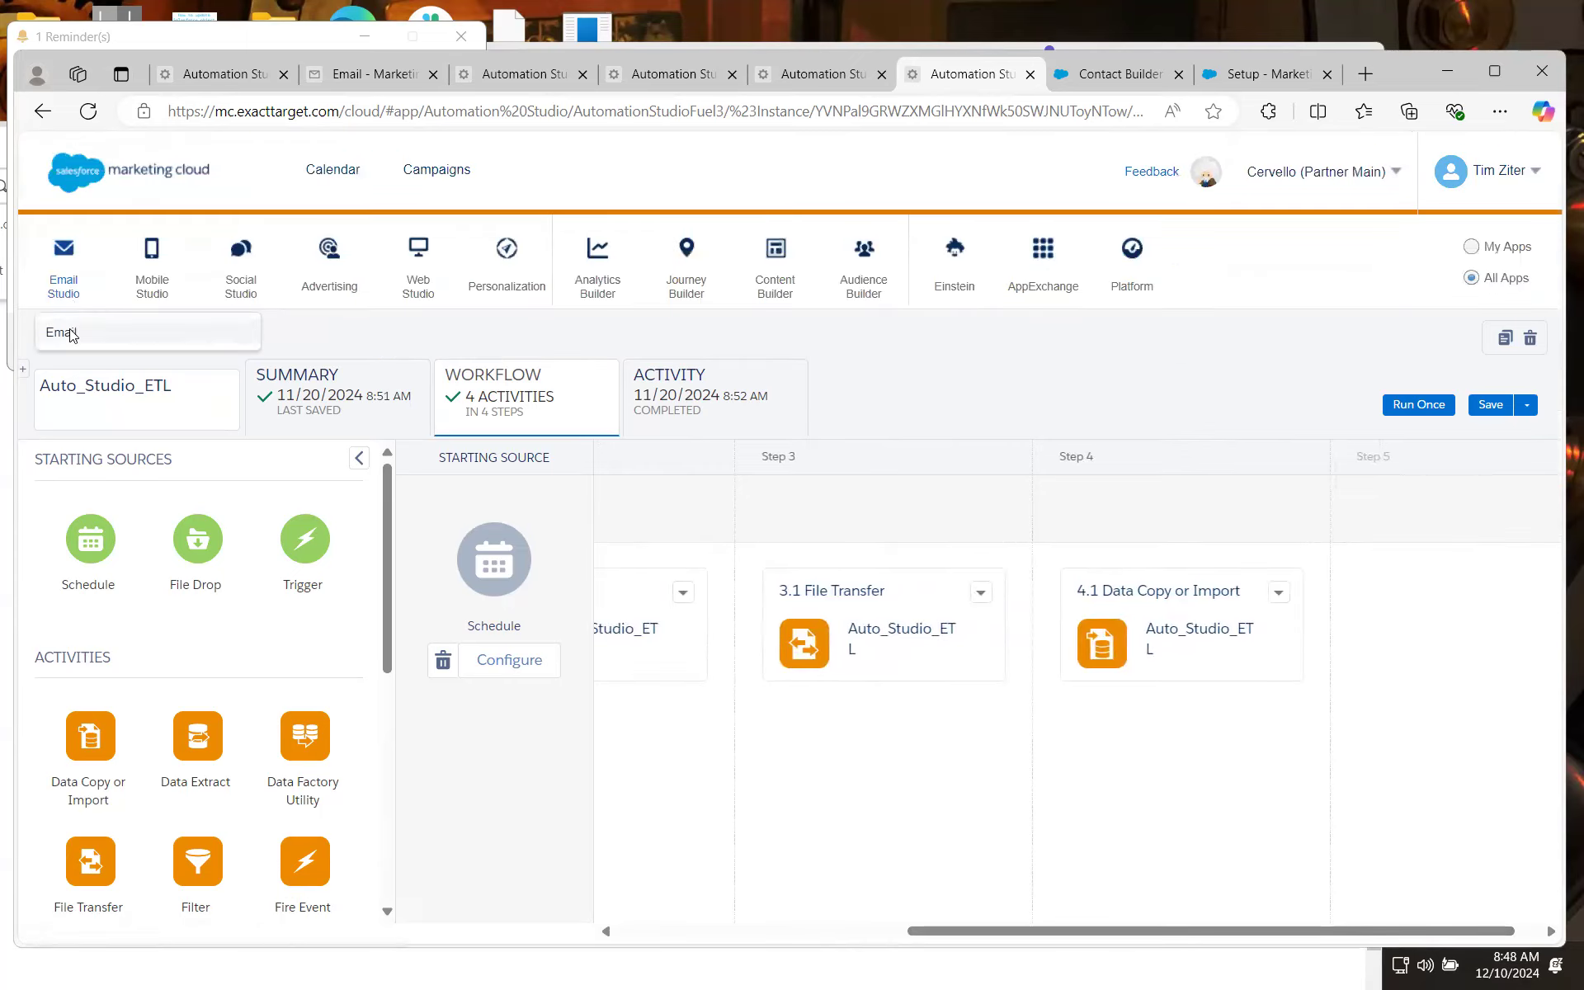
click(71, 334)
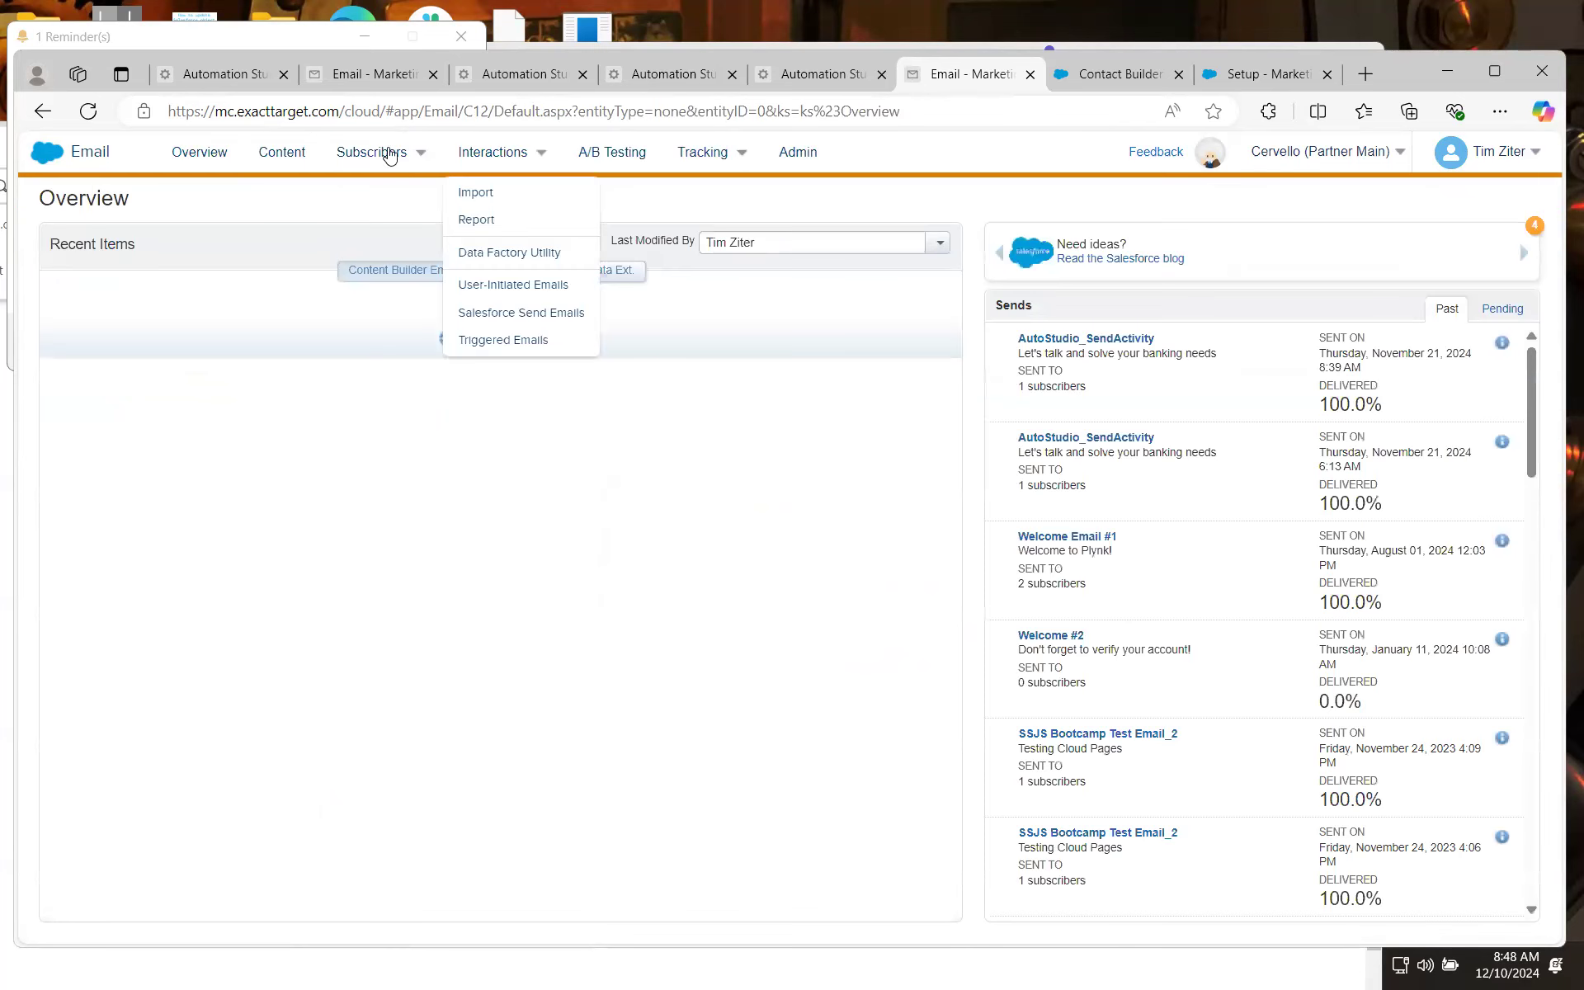
mouse_move(388, 150)
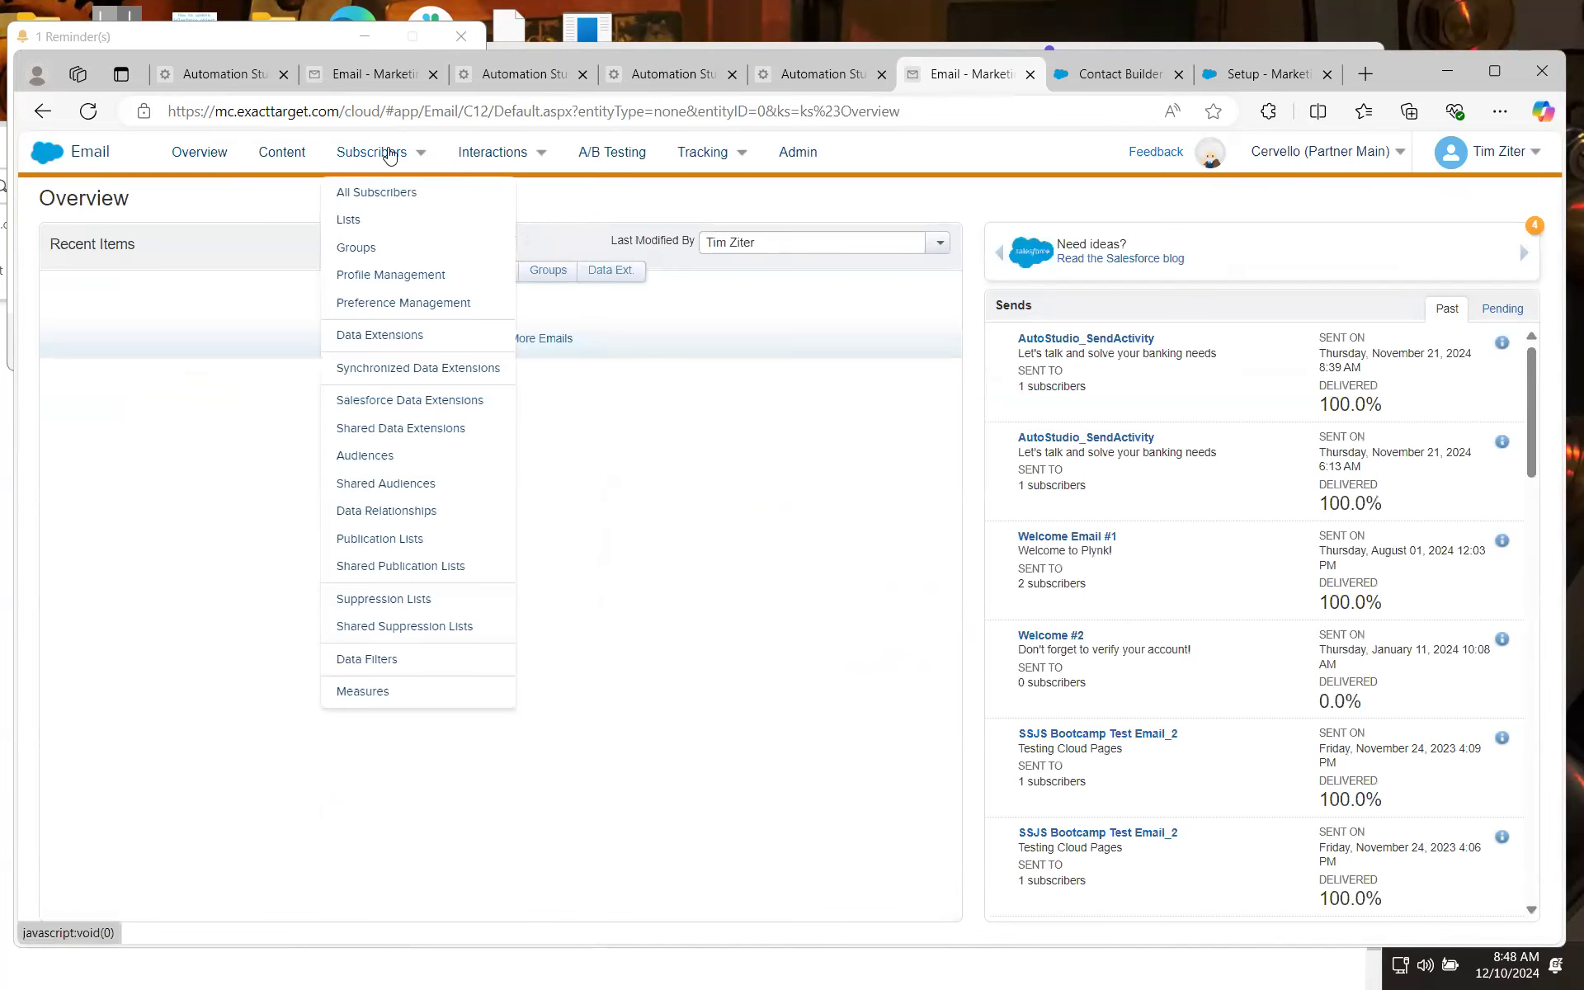
click(399, 353)
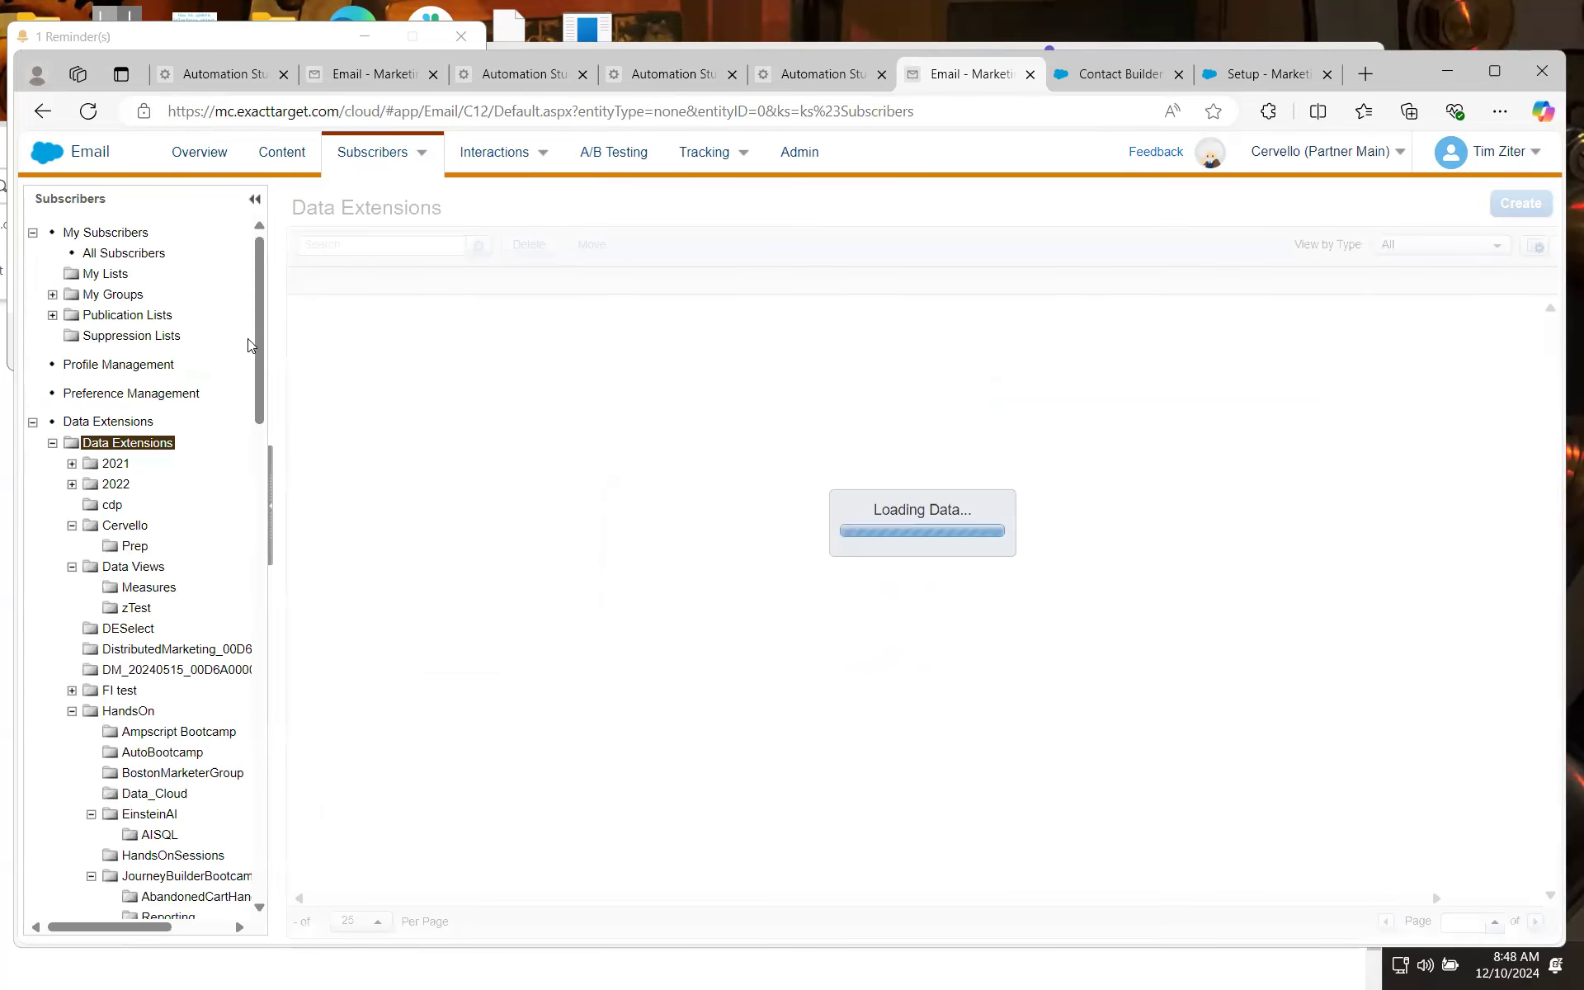
Open the Customer 360 Segments folder under Shared Data Extensions
drag(256, 393, 260, 510)
drag(268, 579, 295, 845)
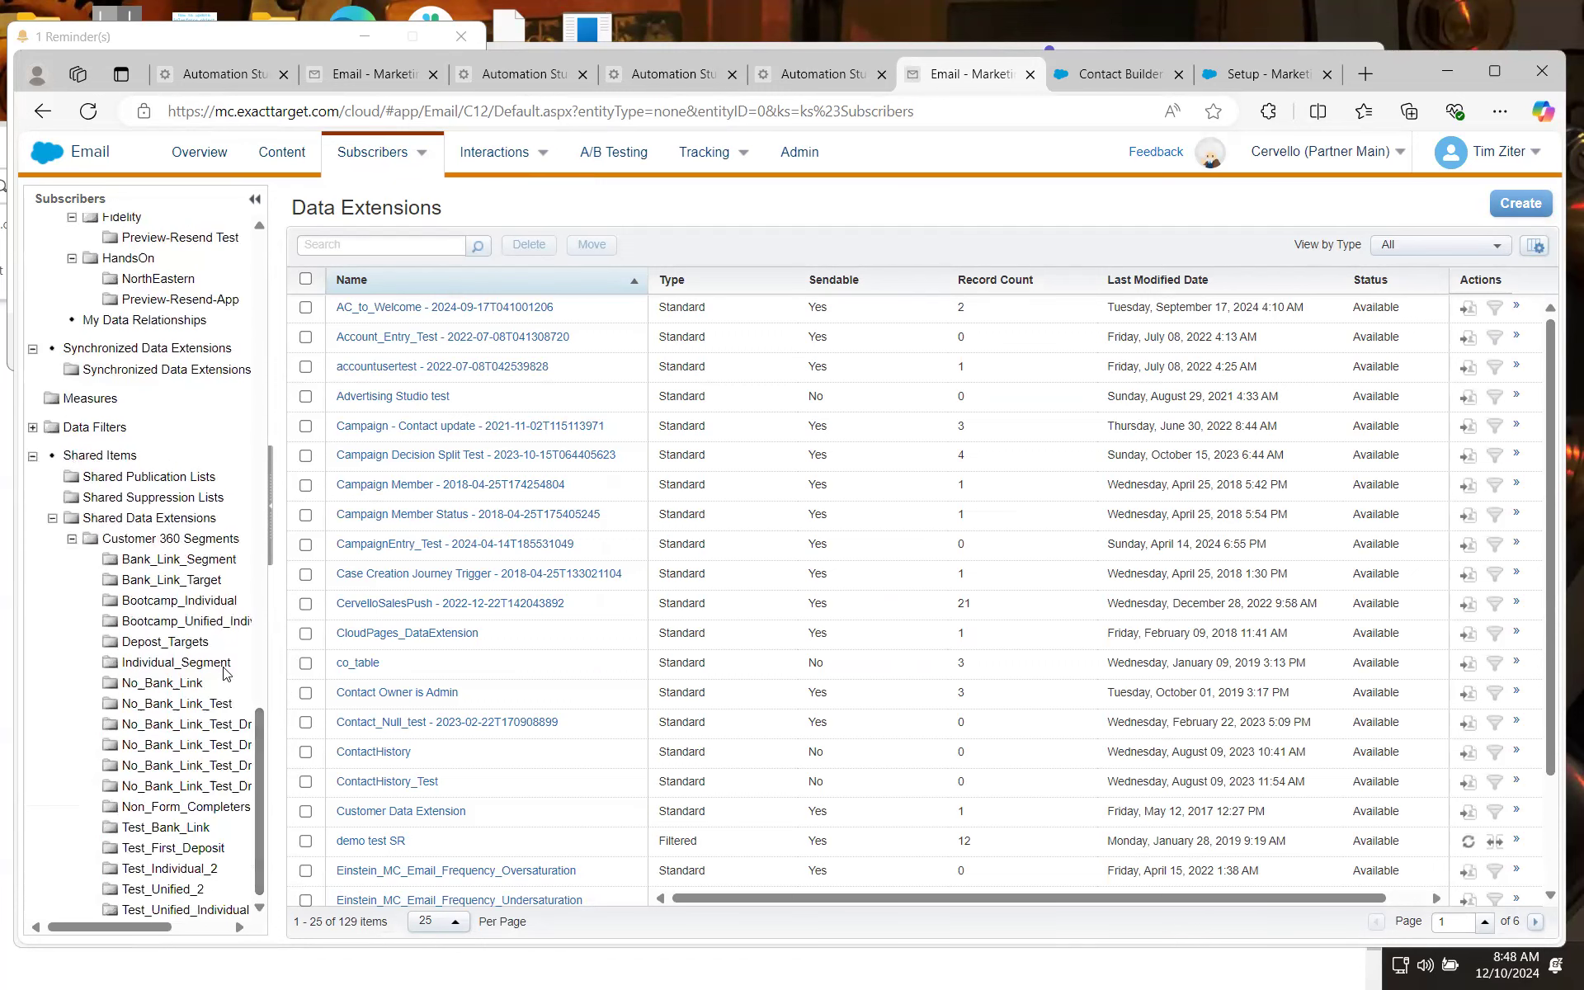
click(166, 541)
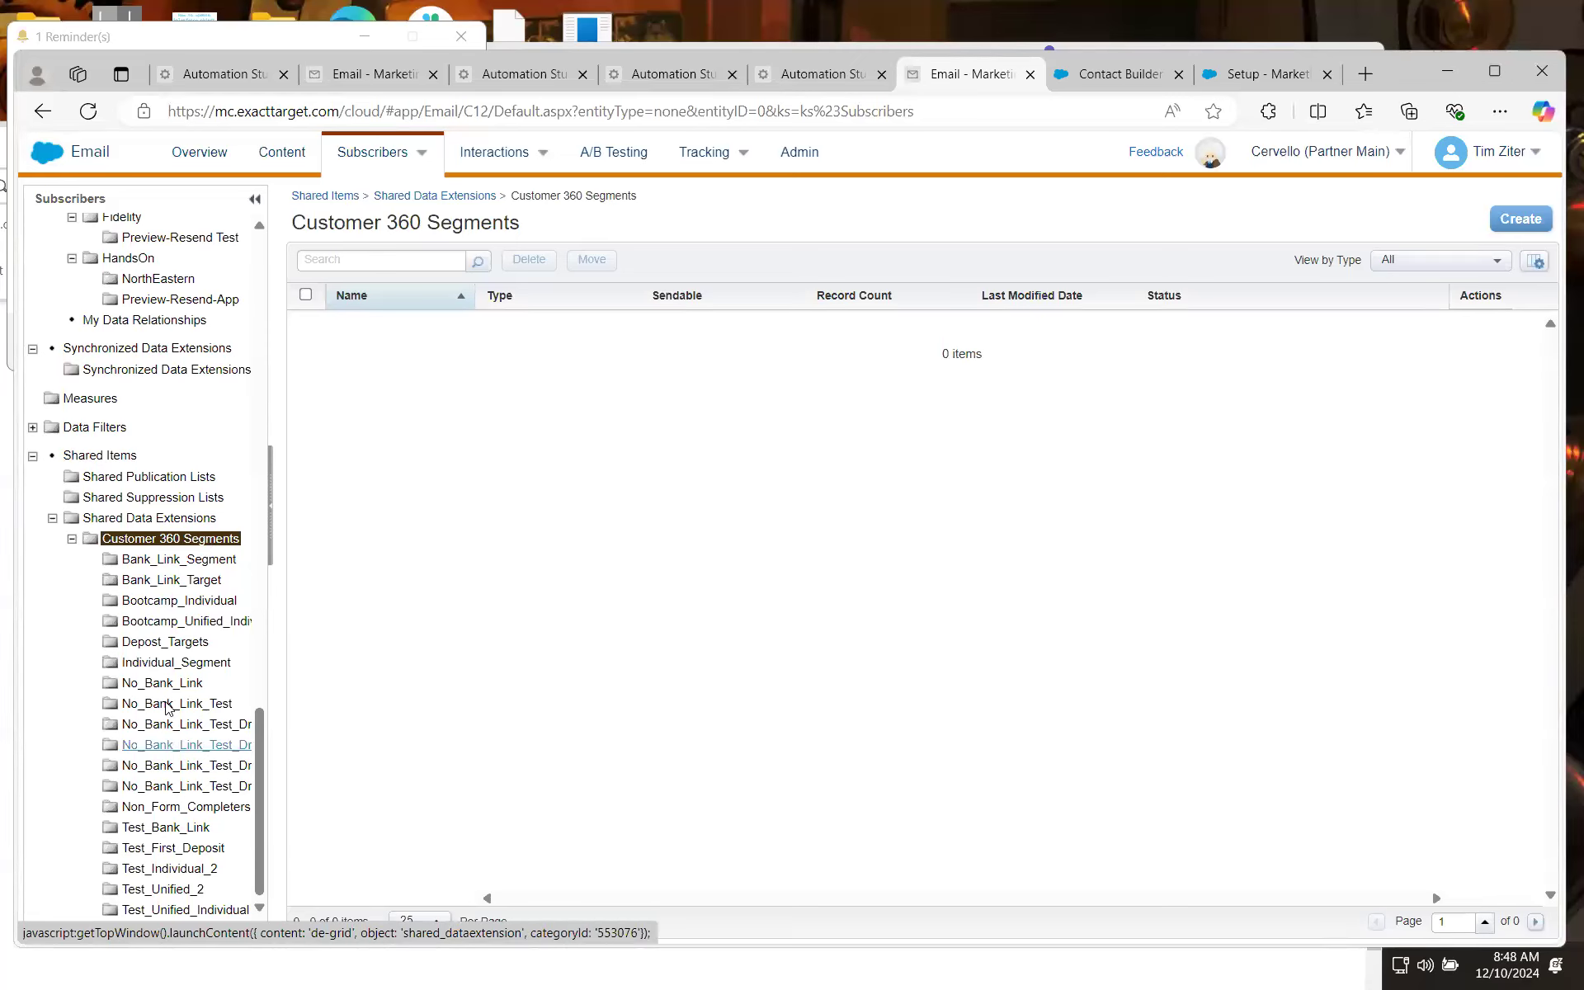
Open the Bank Link Targets data extension in the Bank_Link_Target folder and examine its subscriber records
click(168, 581)
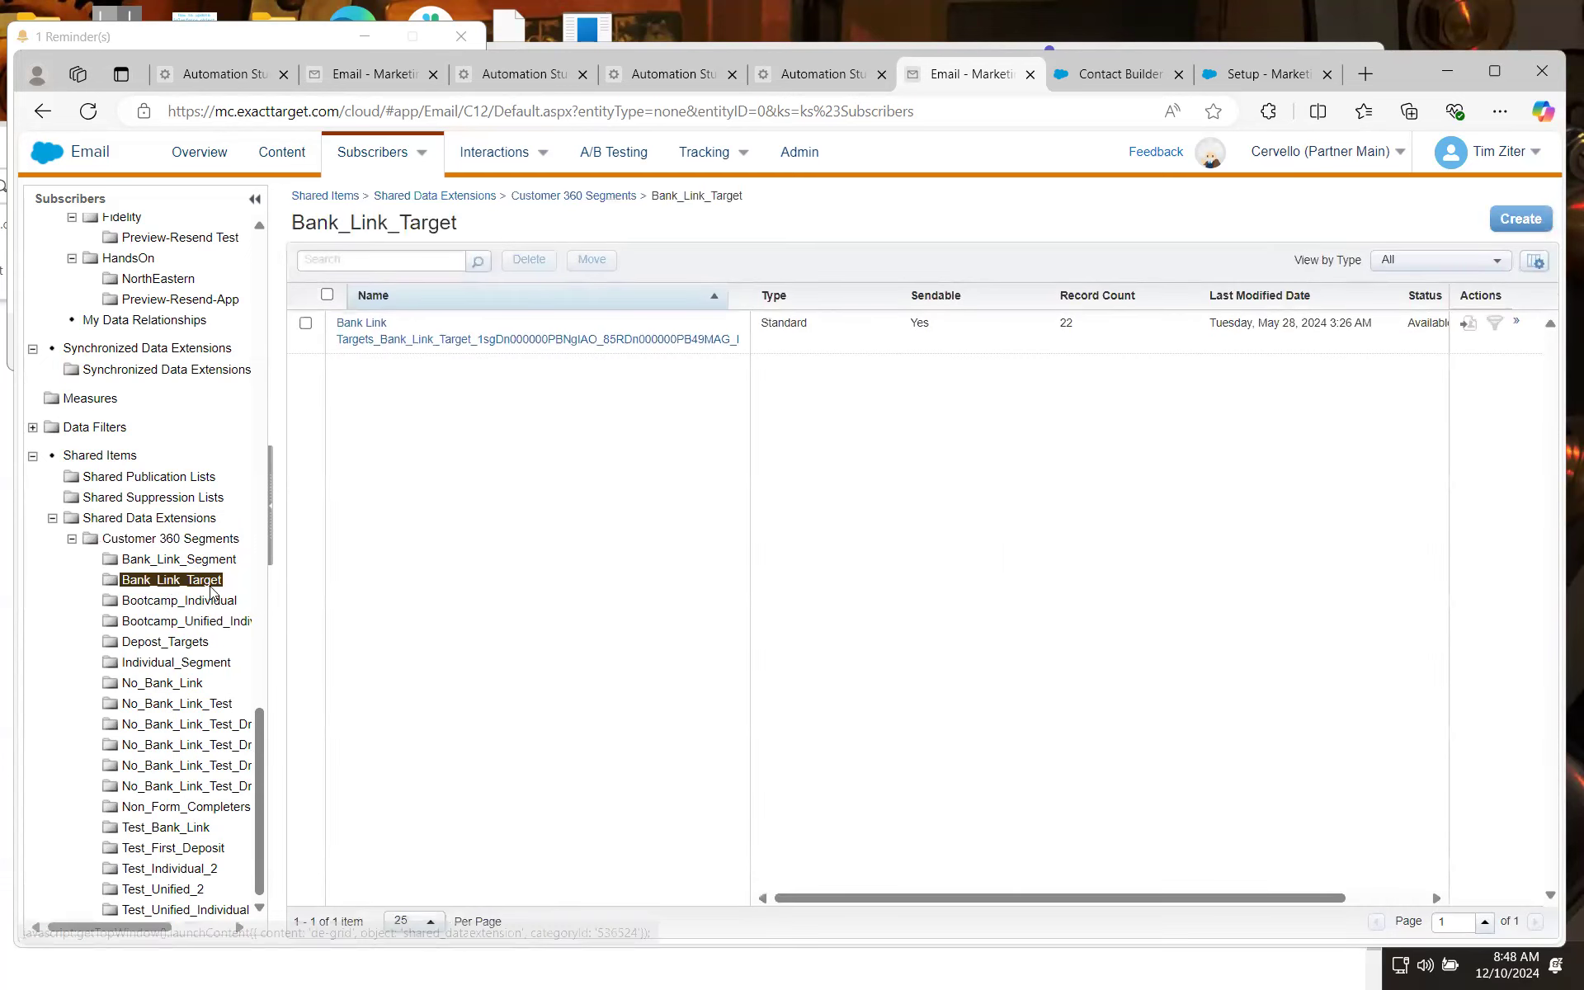
click(497, 340)
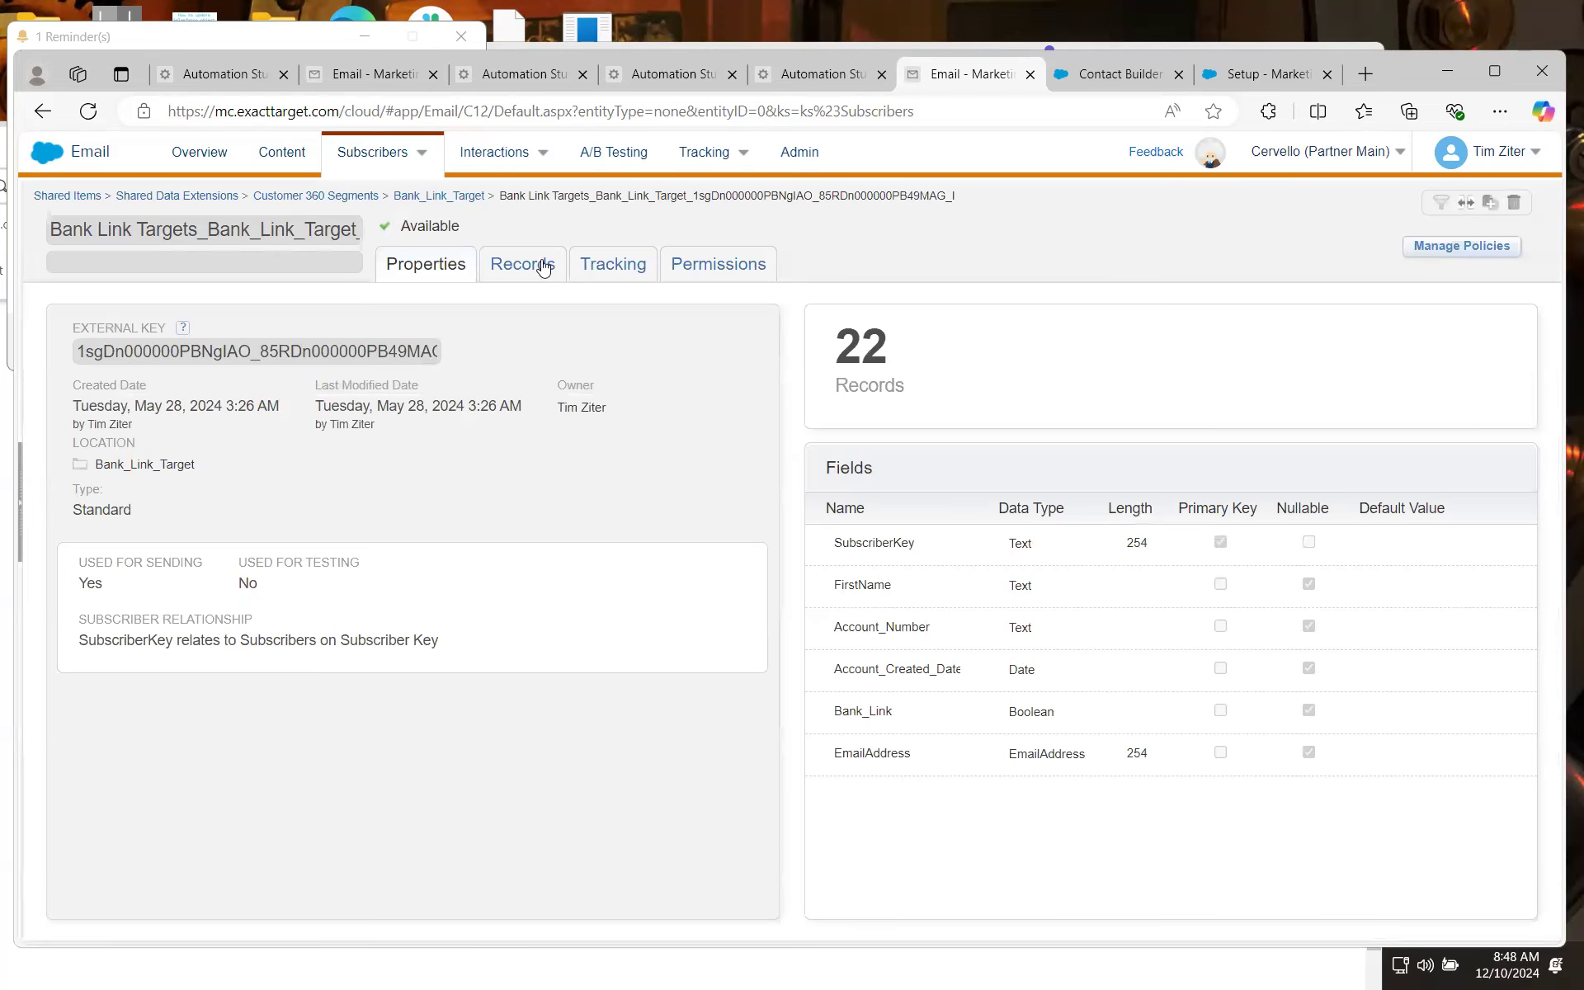
click(538, 266)
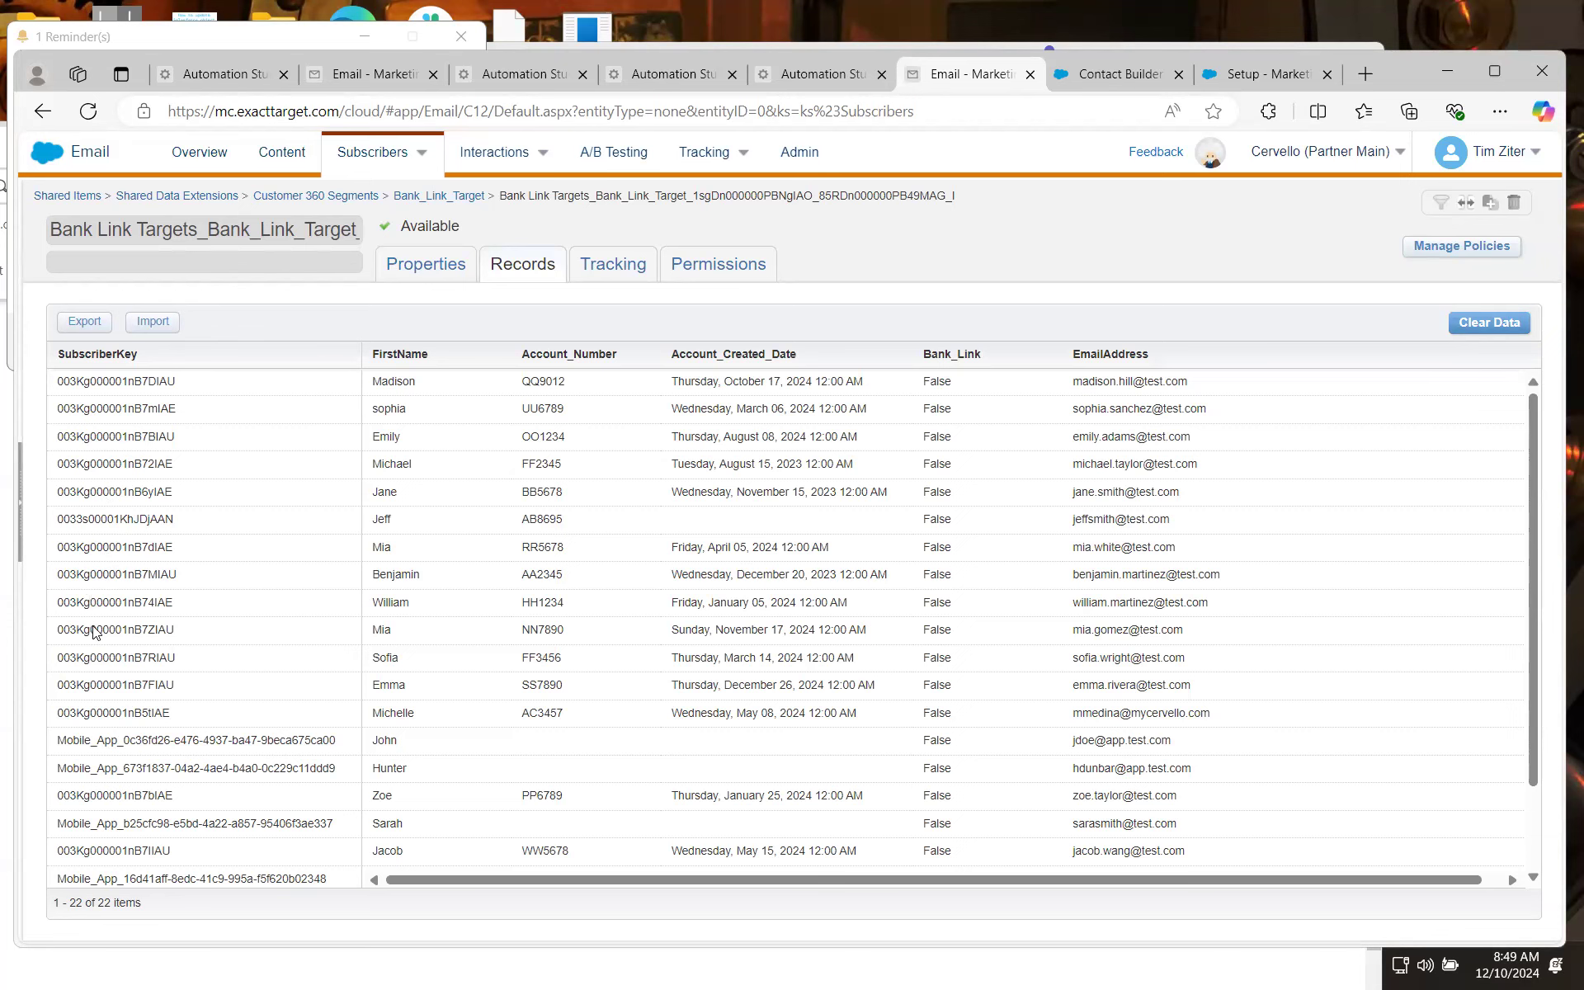
scroll(99, 615, down, 3)
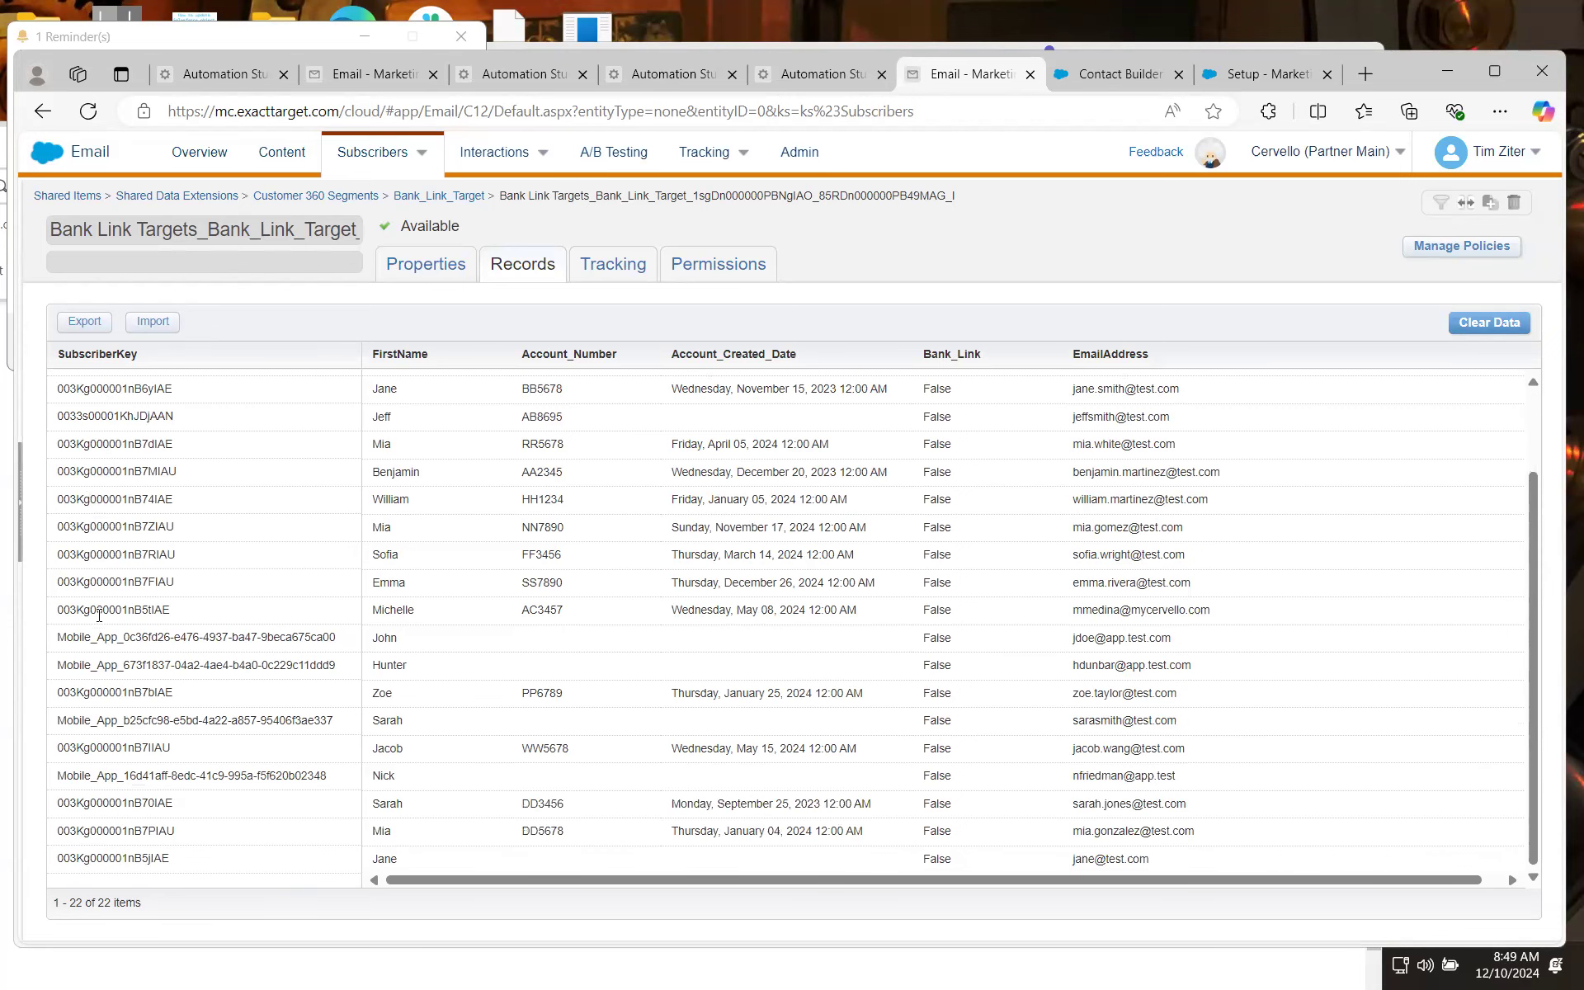
scroll(99, 614, up, 3)
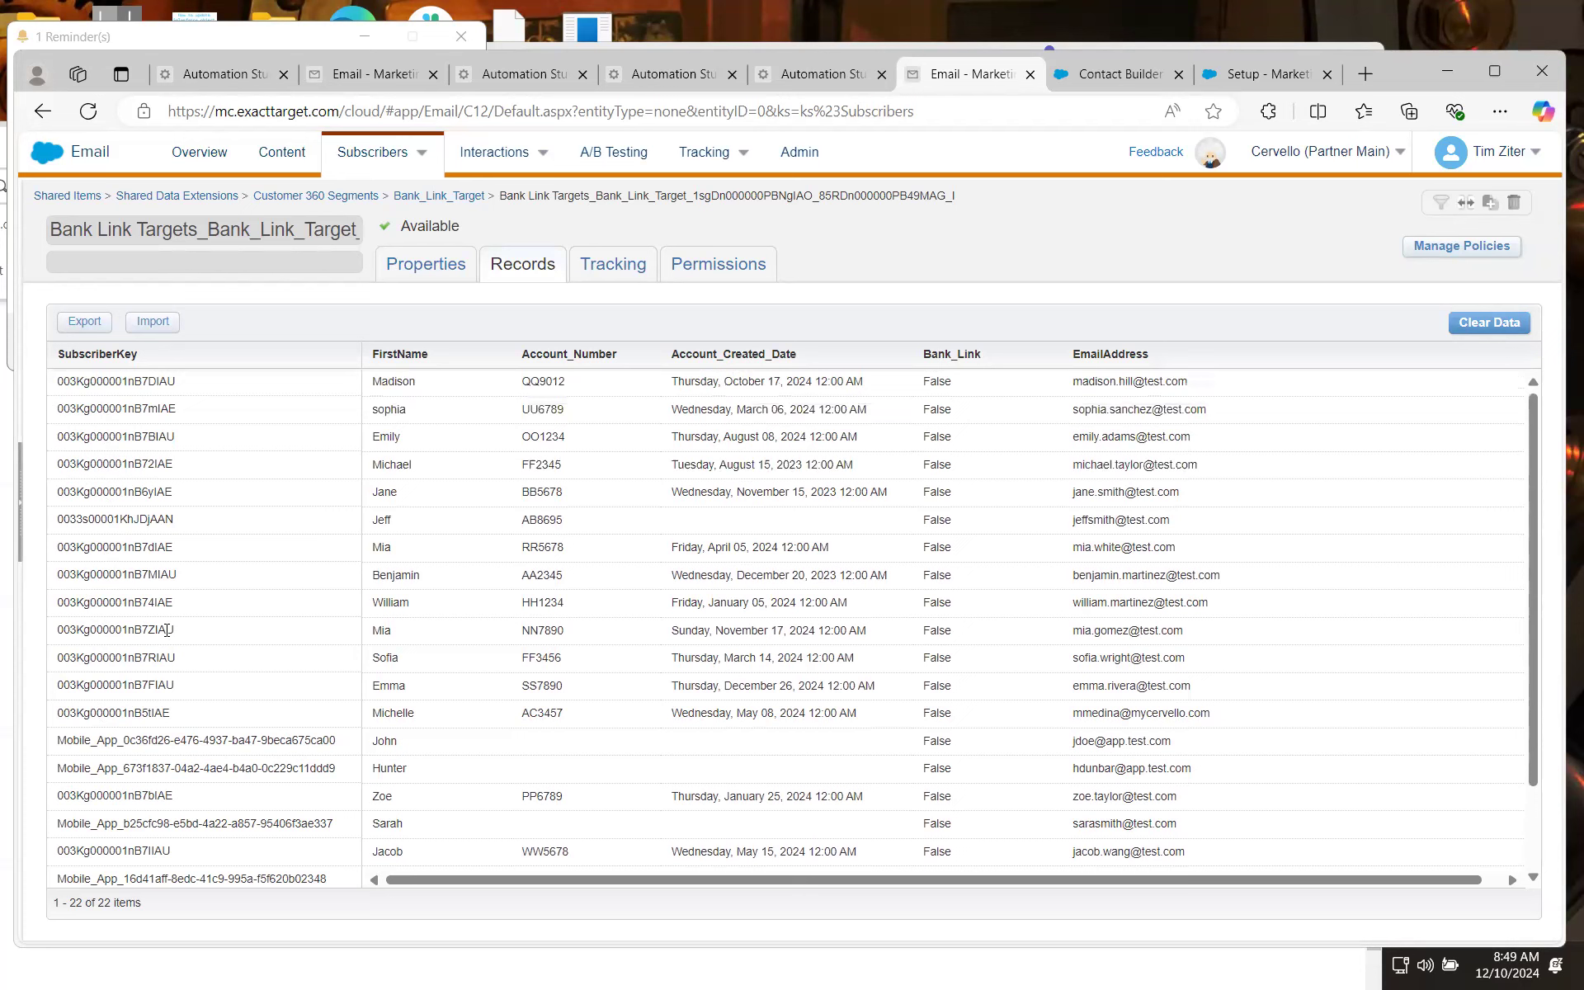
scroll(174, 612, down, 3)
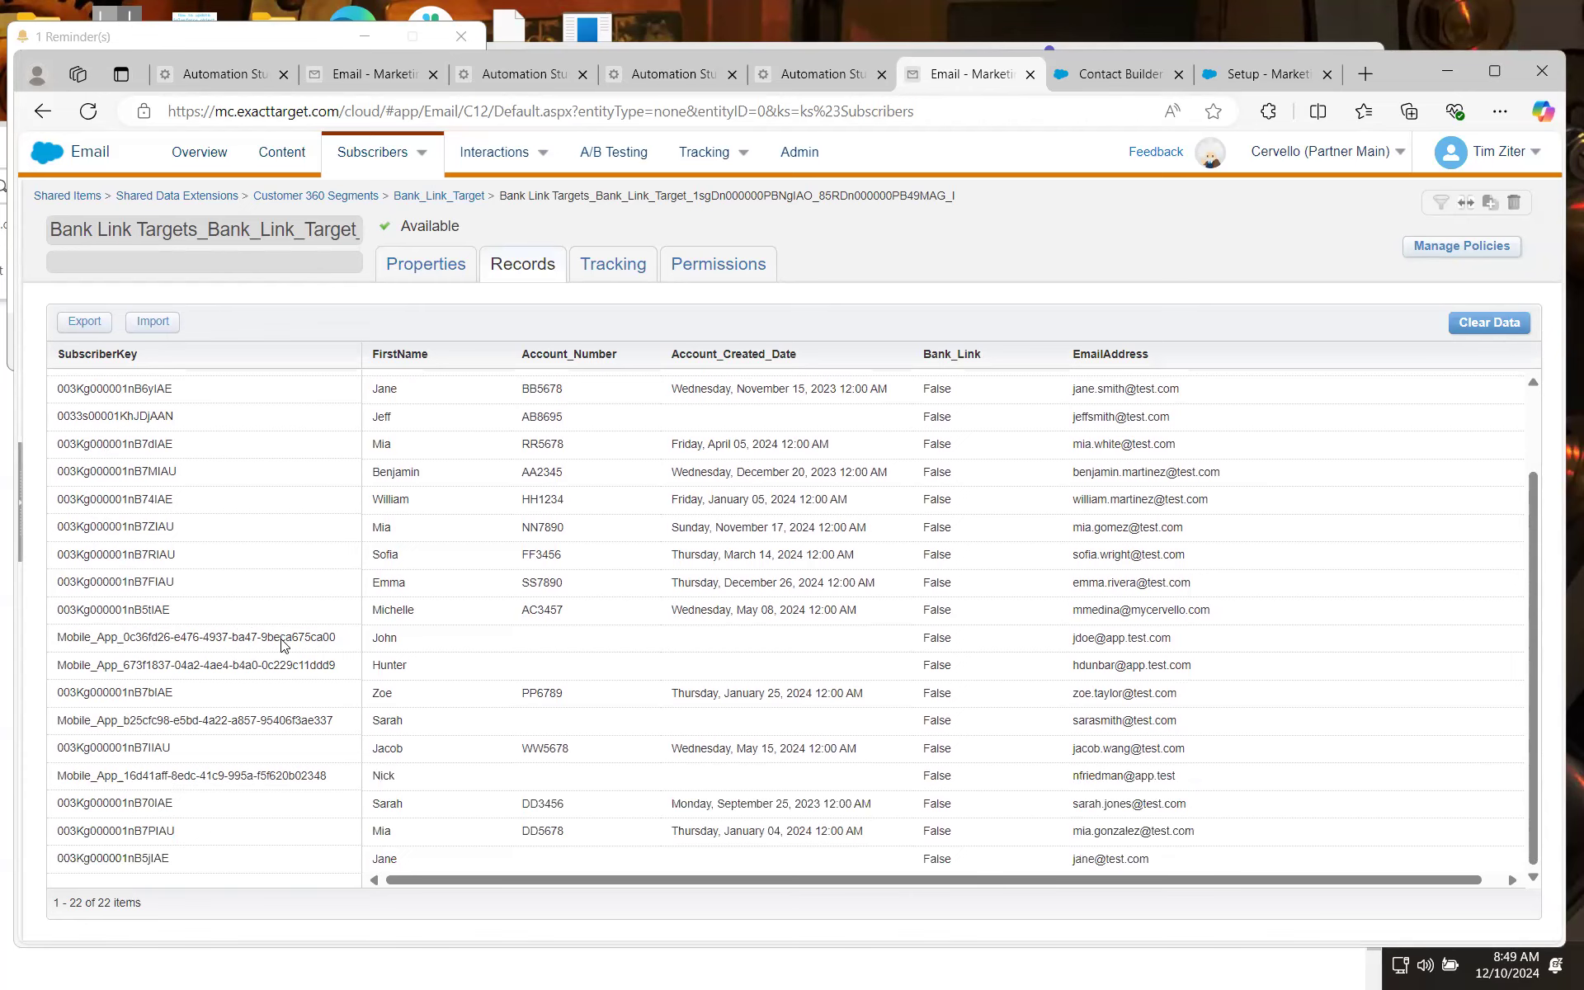
scroll(283, 641, up, 3)
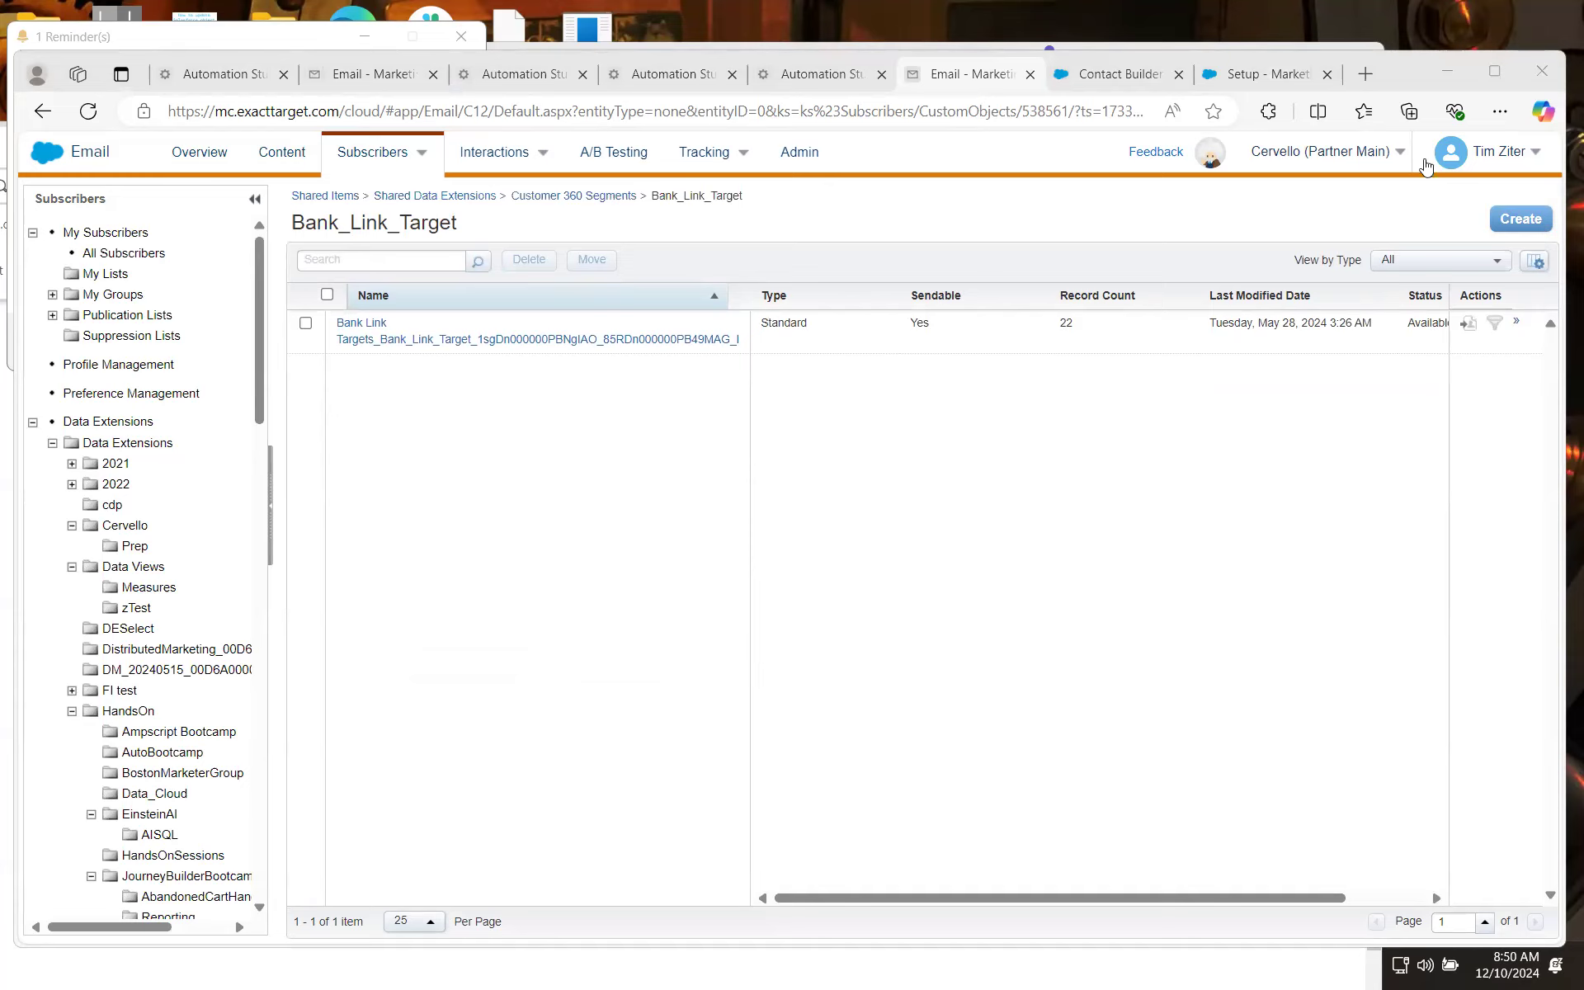
Switch to the Automation Studio Bootcamp - Day 7 Import/Export presentation in Google Slides and start its slideshow from the Export slide
click(1449, 75)
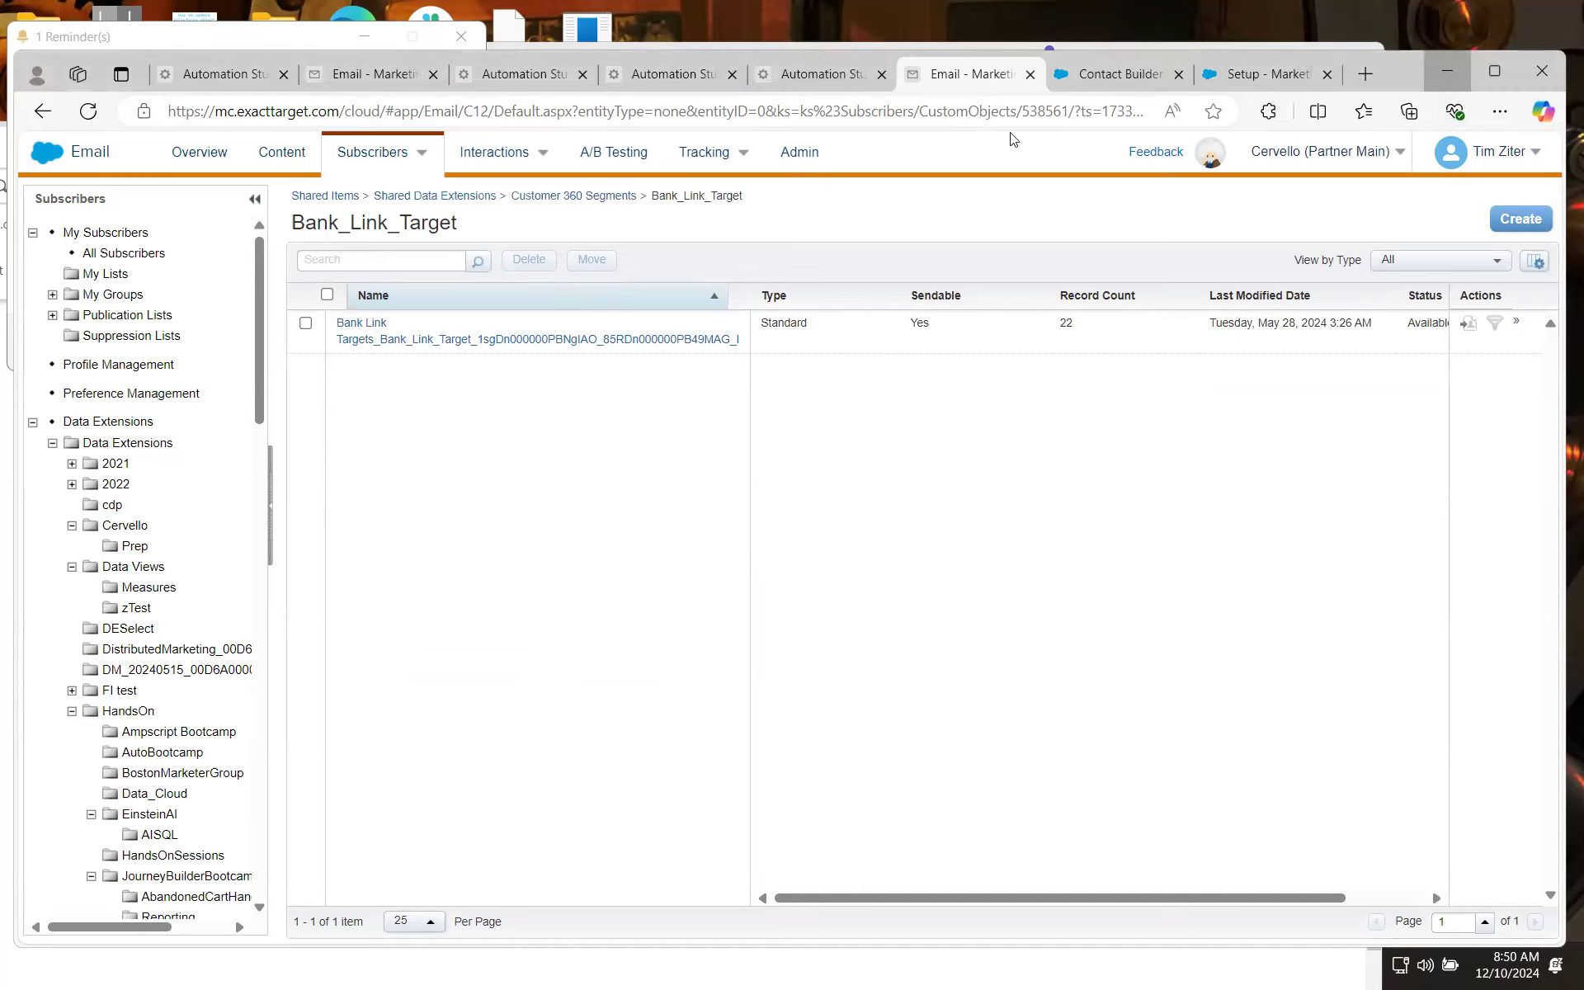
click(1447, 79)
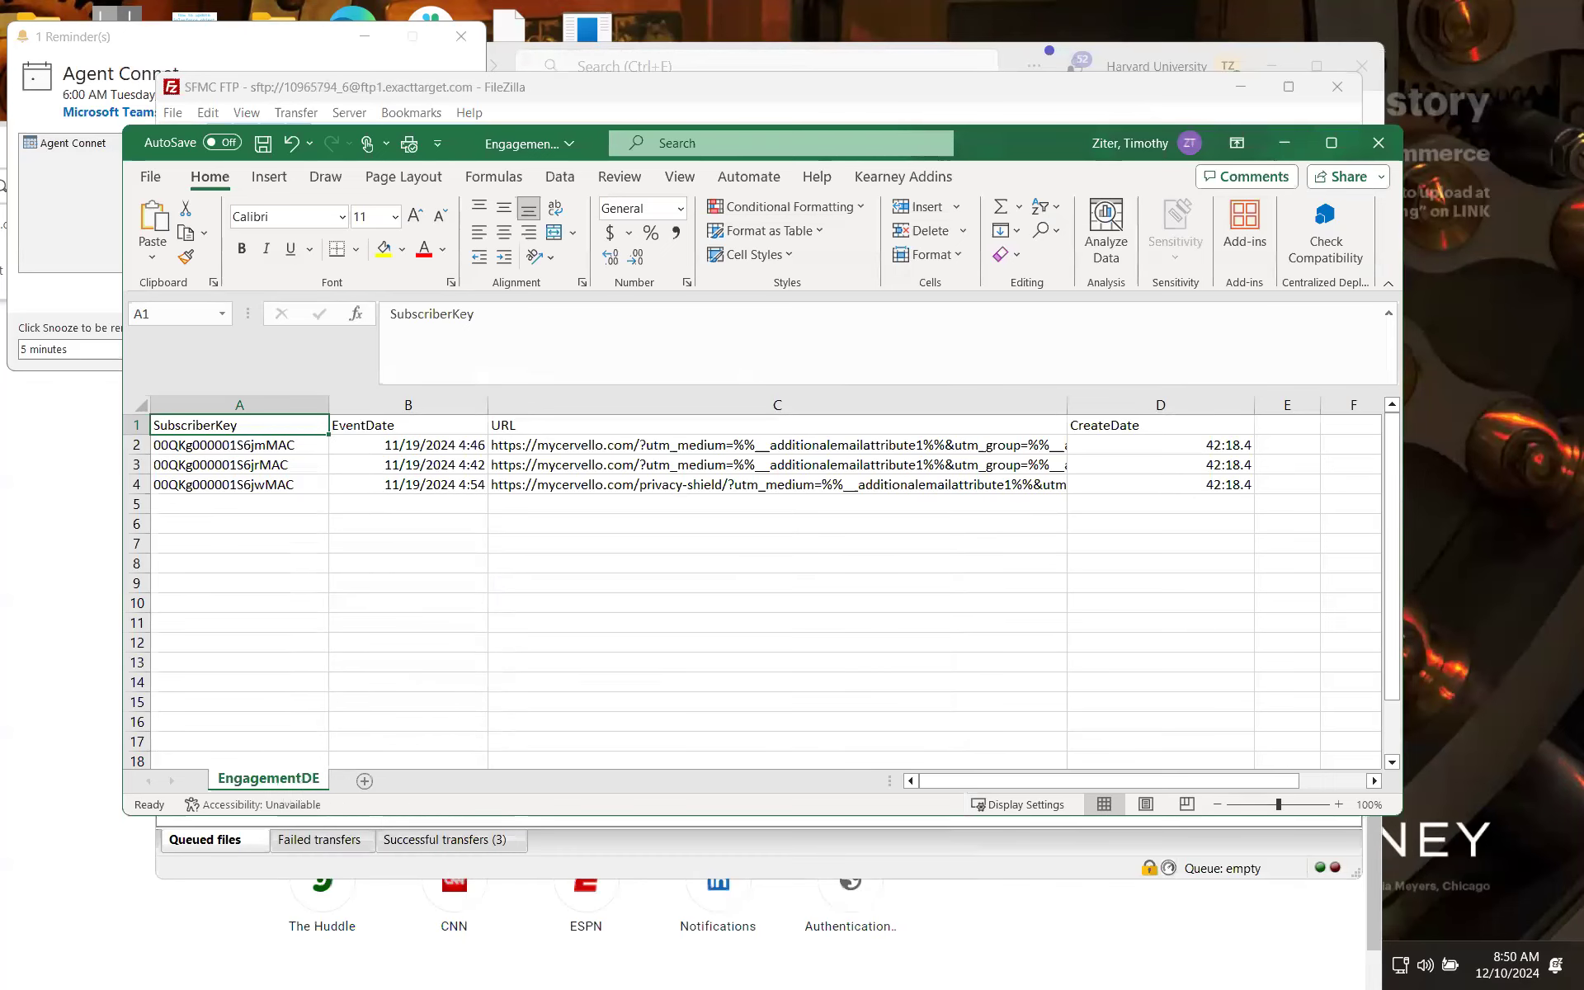
key(alt+Tab)
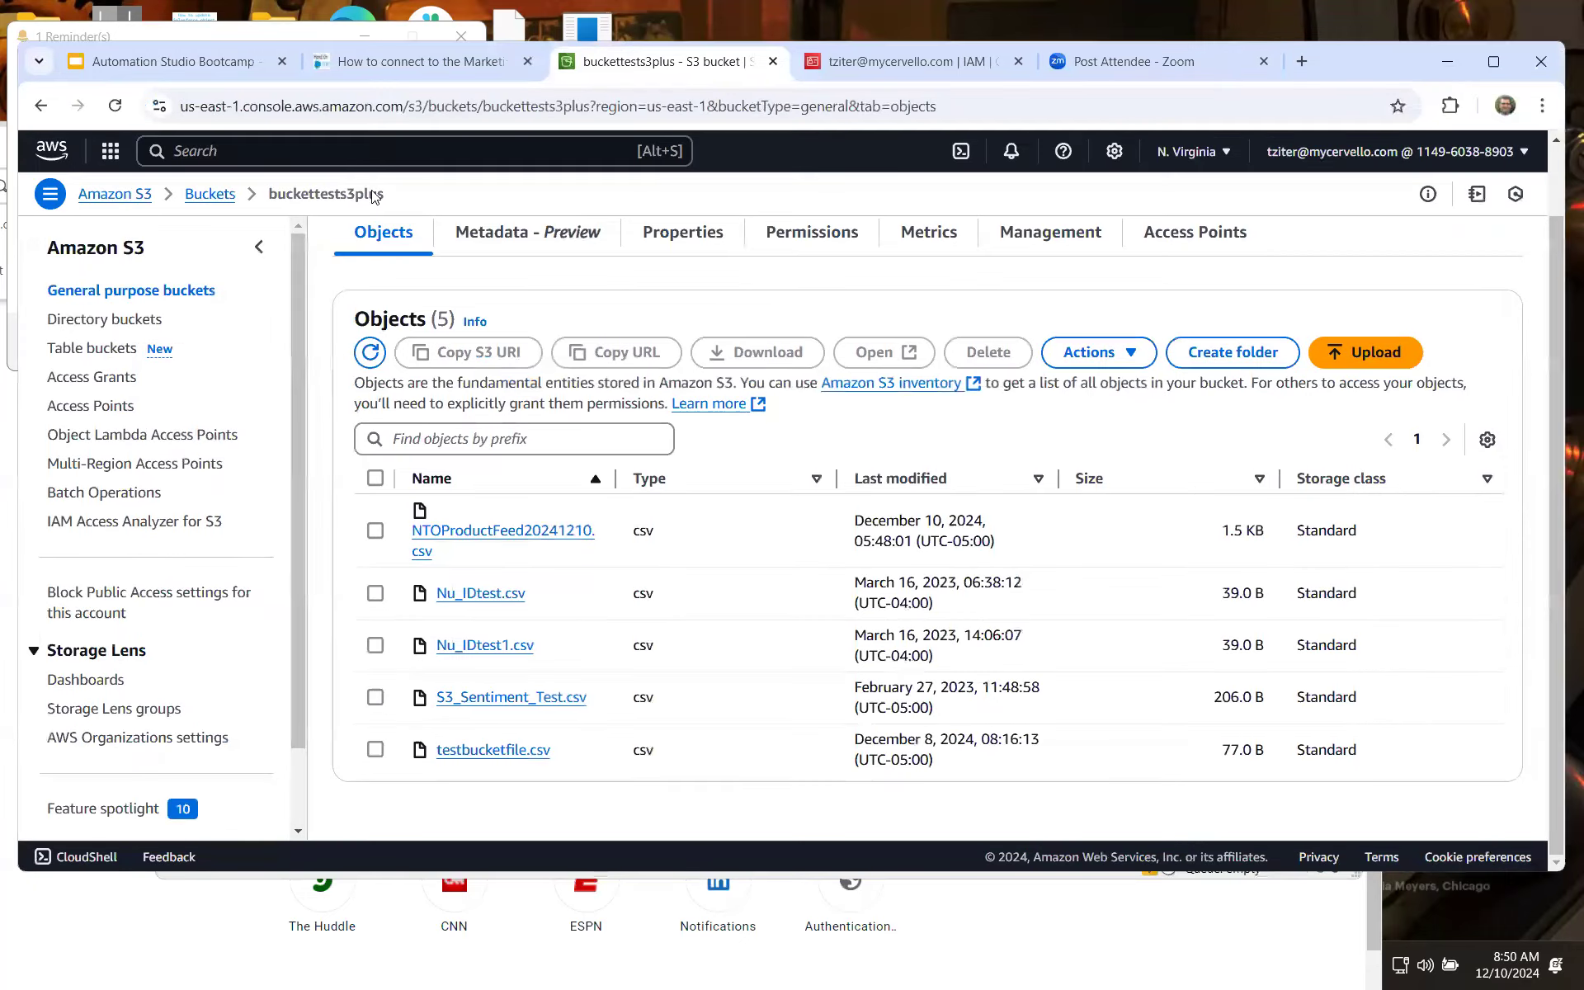
click(221, 63)
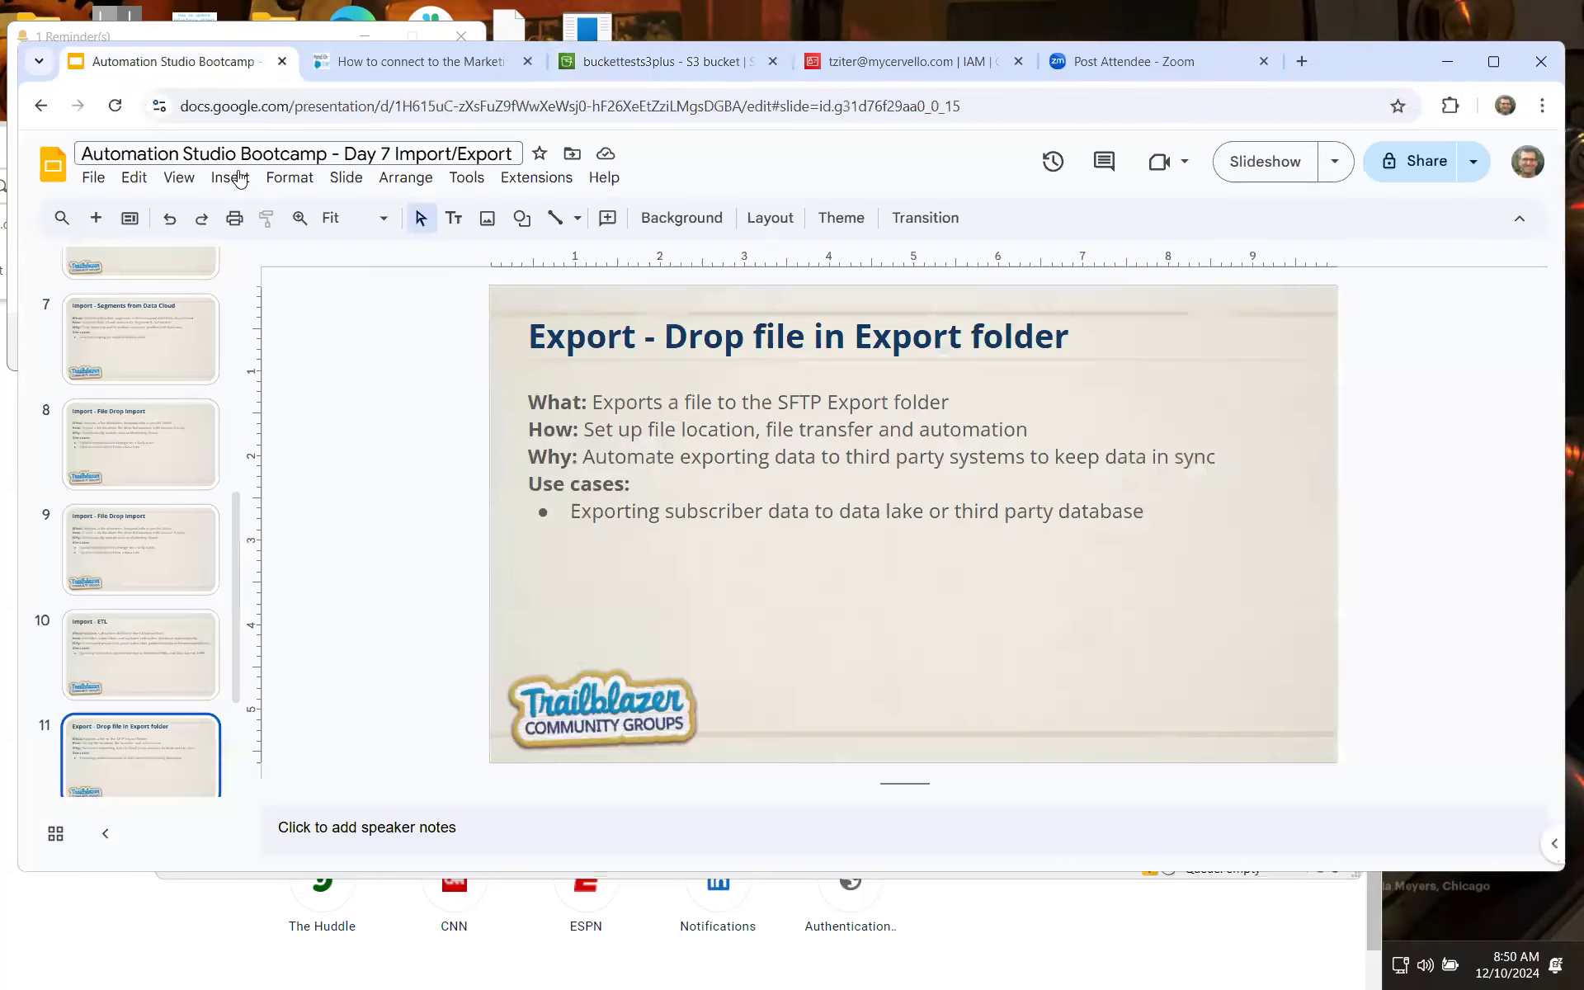
click(179, 177)
click(214, 262)
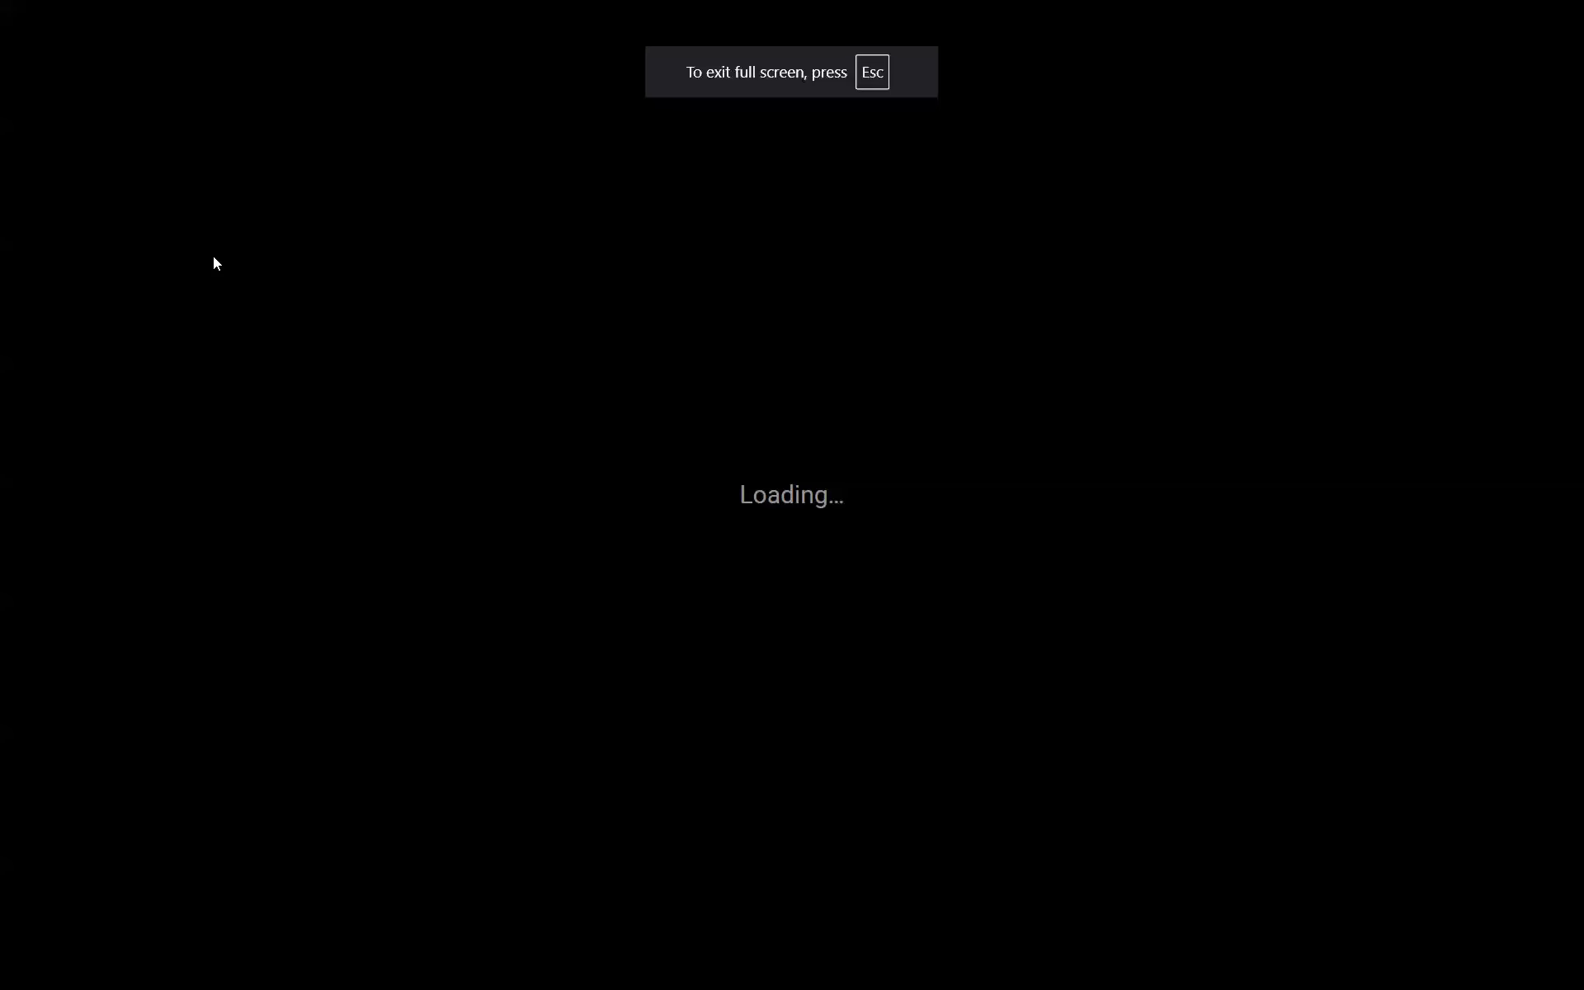